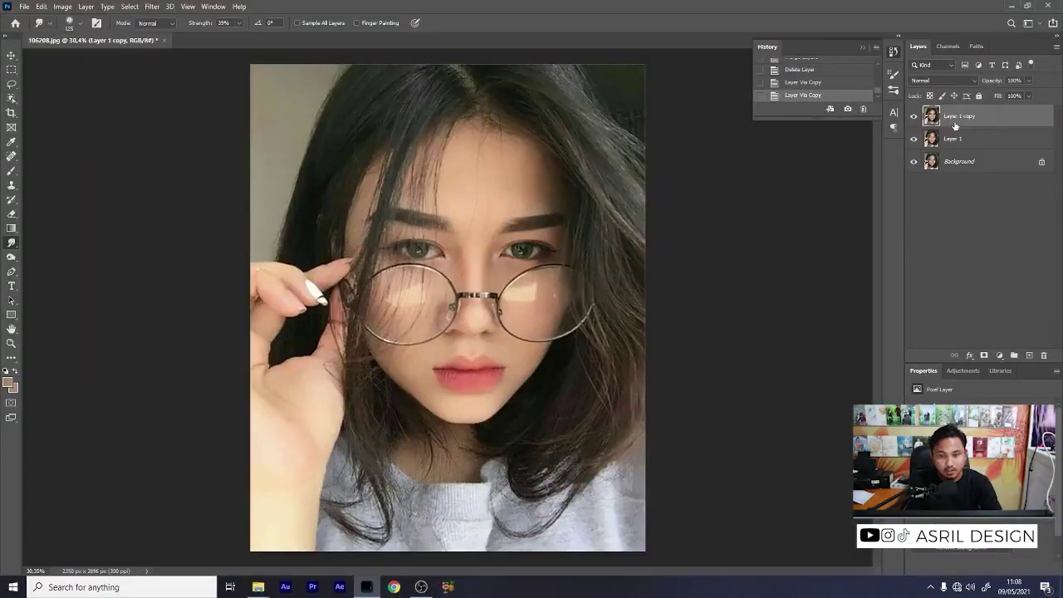
Step: Set Layer 1 copy to Linear Light, apply a 5.6 px High Pass, and merge it down
{"action": "left_click", "coordinate": [943, 80]}
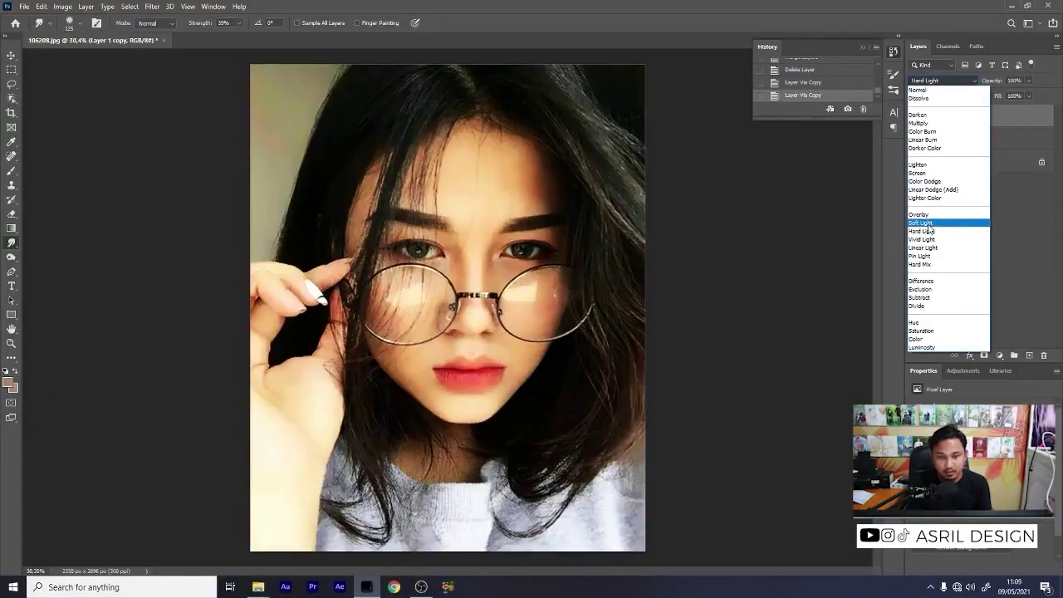
{"action": "left_click", "coordinate": [925, 247]}
{"action": "left_click", "coordinate": [150, 7]}
{"action": "mouse_move", "coordinate": [161, 243]}
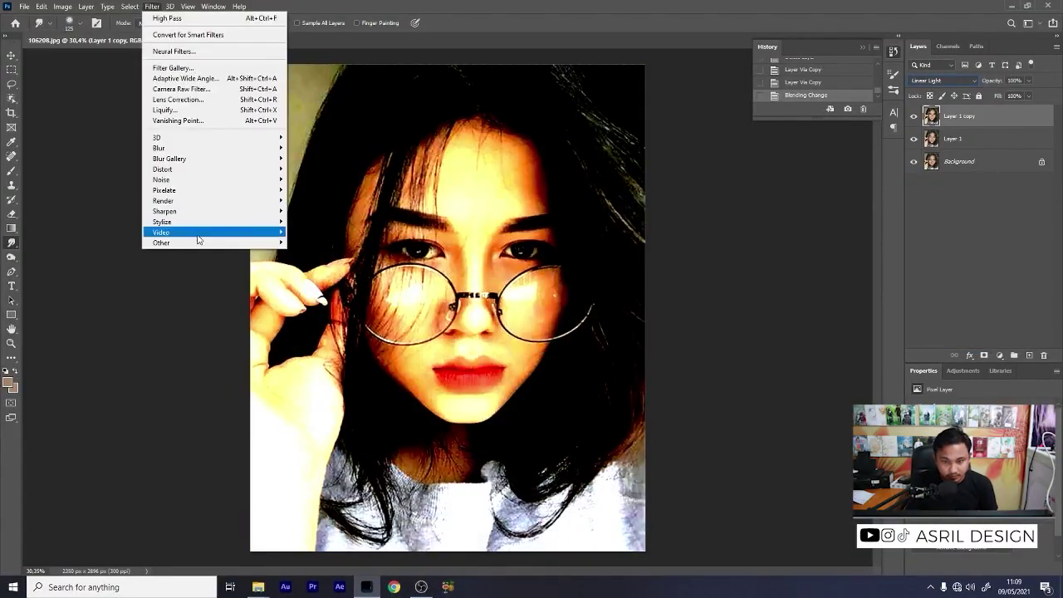
{"action": "left_click", "coordinate": [328, 255]}
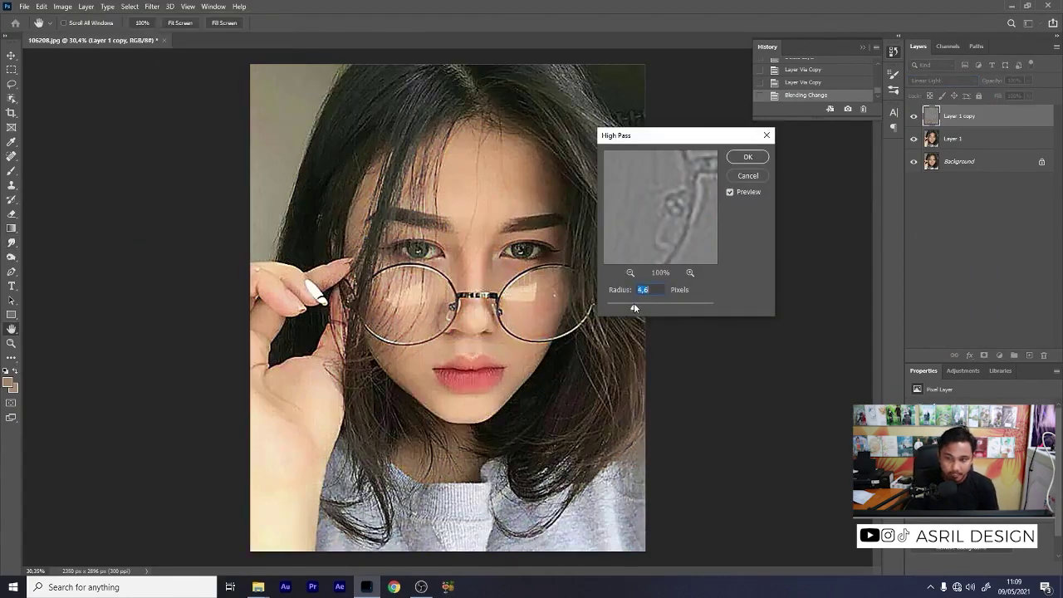
{"action": "left_click", "coordinate": [736, 158]}
{"action": "key", "text": "r"}
{"action": "key", "text": "ctrl+e"}
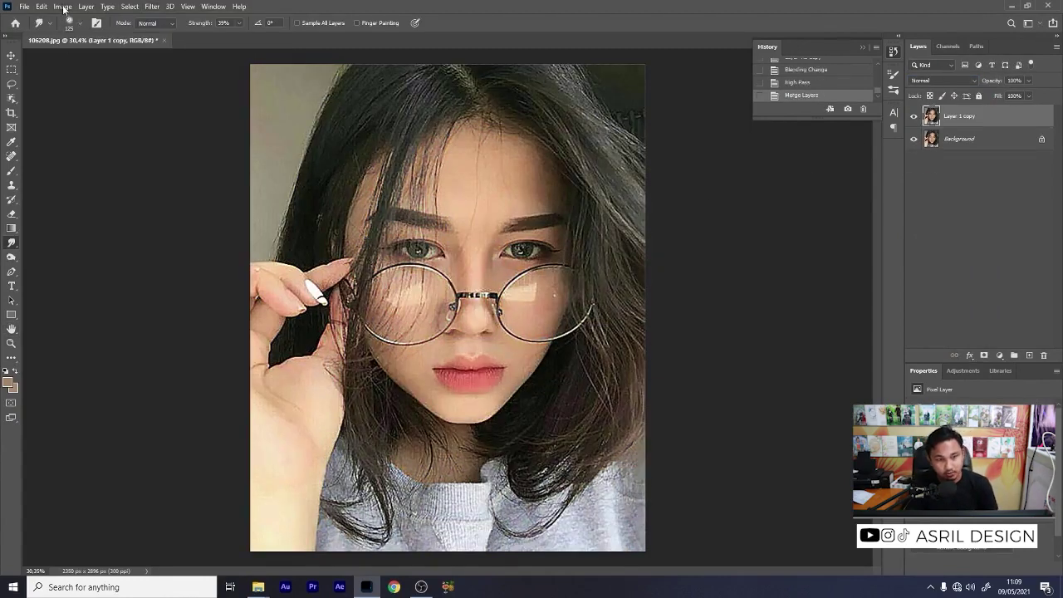
Step: Brighten the shadows with Shadows/Highlights at a 30% amount
{"action": "left_click", "coordinate": [63, 6]}
{"action": "mouse_move", "coordinate": [79, 35]}
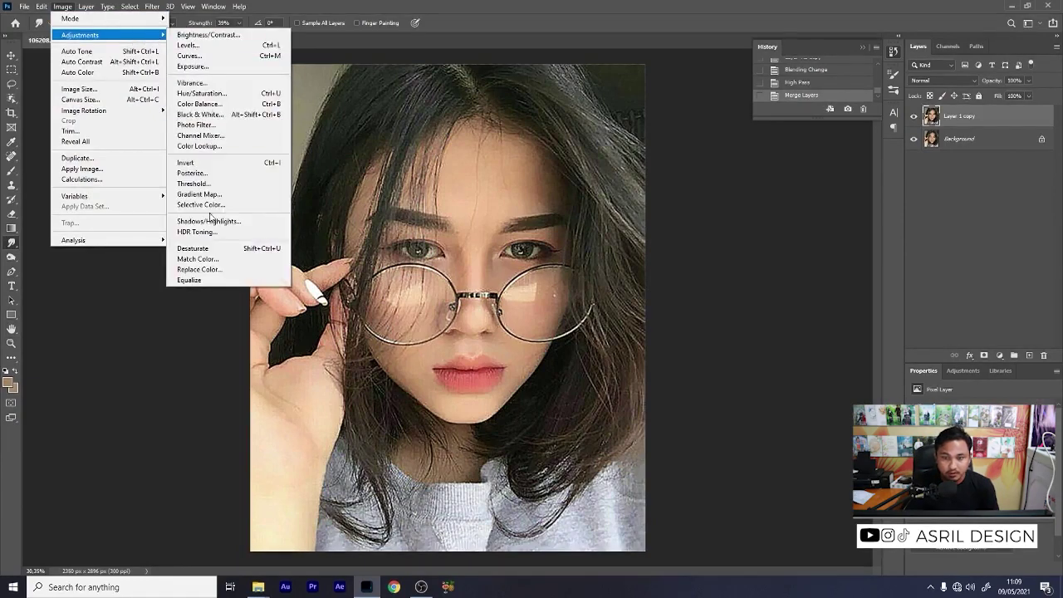
{"action": "left_click", "coordinate": [209, 221]}
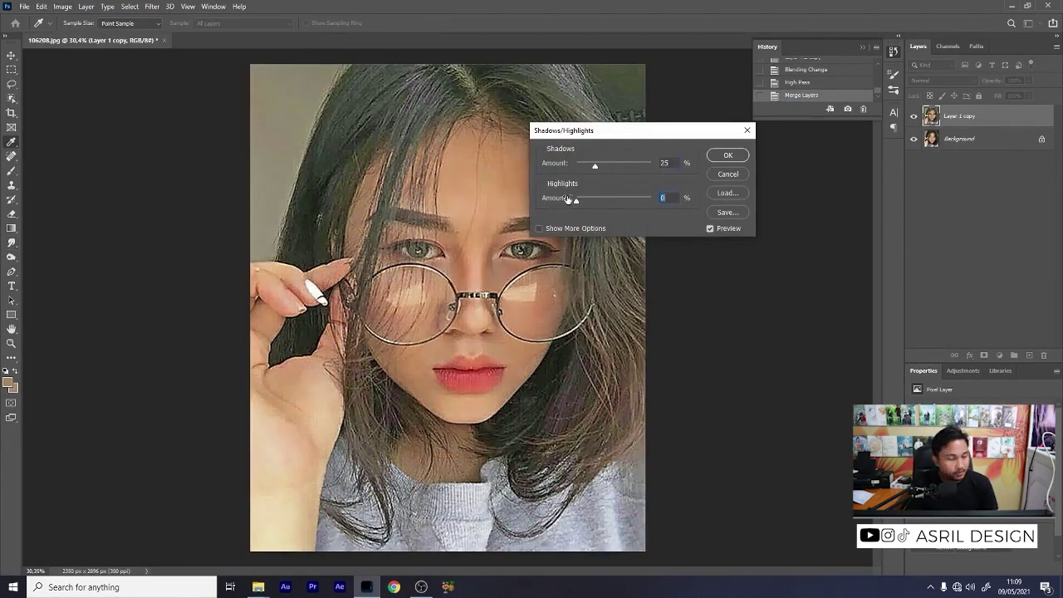
{"action": "left_click_drag", "start_coordinate": [596, 165], "coordinate": [599, 166]}
{"action": "left_click", "coordinate": [728, 155]}
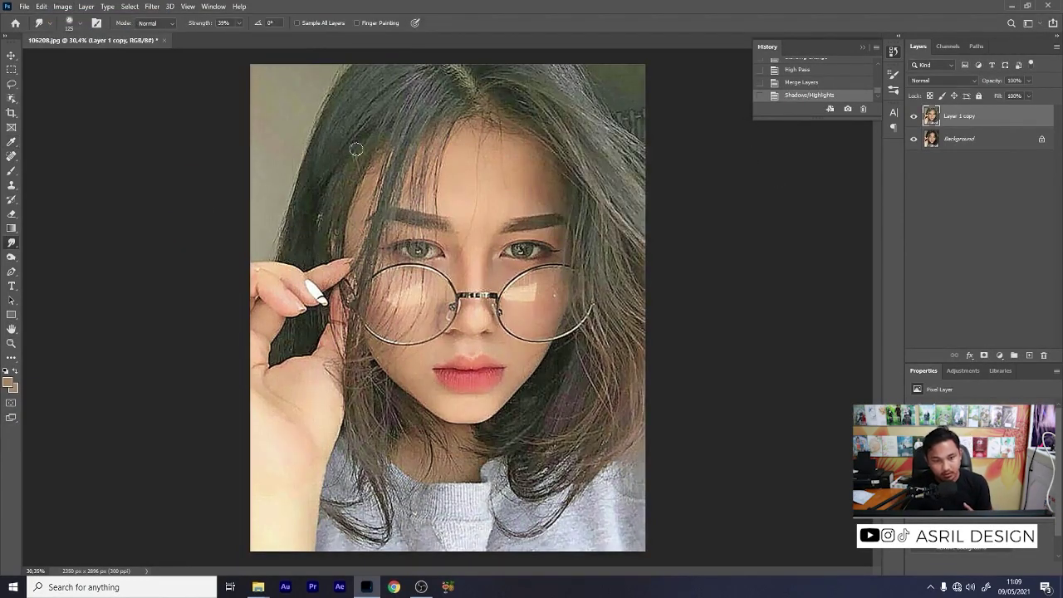
Step: Trace a pen outline around the woman from her fingers, over her head, to the bottom-left
{"action": "key", "text": "p"}
{"action": "scroll", "coordinate": [253, 212], "scroll_direction": "up", "scroll_amount": 3}
{"action": "left_click", "coordinate": [235, 368]}
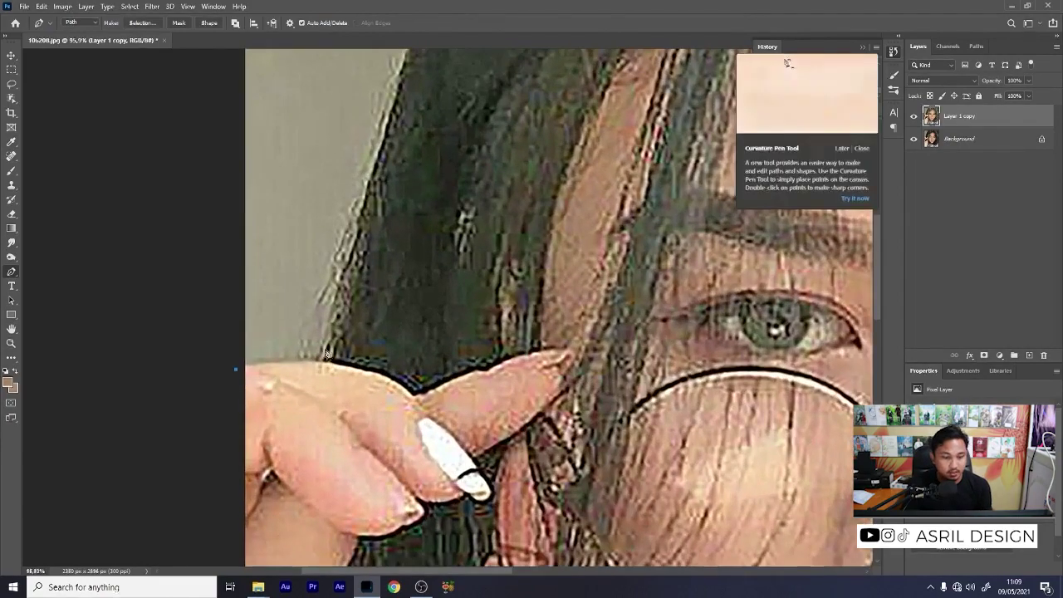
{"action": "left_click", "coordinate": [349, 359]}
{"action": "scroll", "coordinate": [350, 359], "scroll_direction": "down", "scroll_amount": 3}
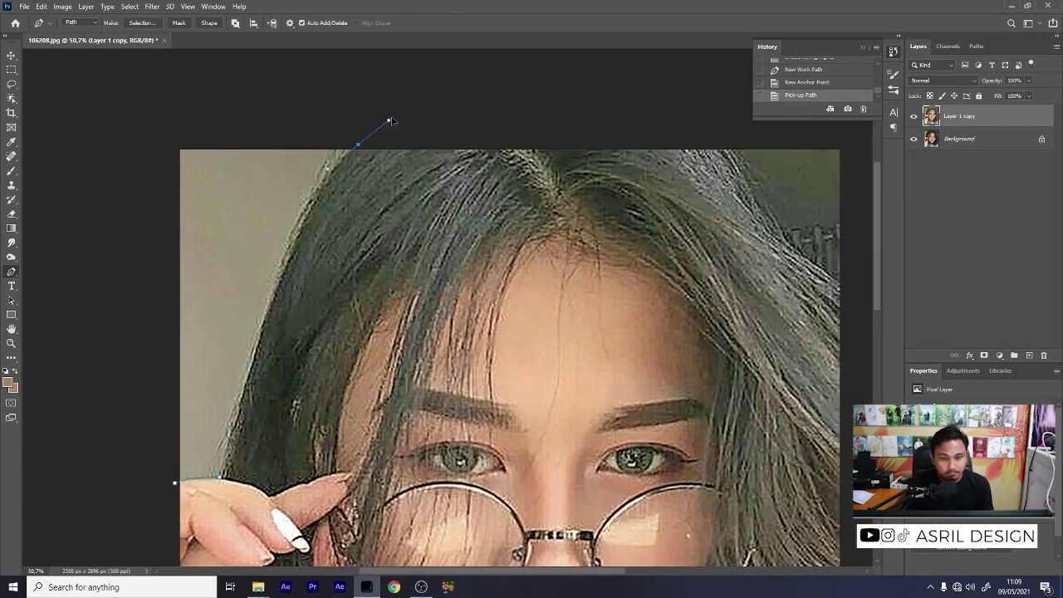
{"action": "left_click_drag", "start_coordinate": [357, 145], "coordinate": [447, 79]}
{"action": "scroll", "coordinate": [532, 208], "scroll_direction": "right", "scroll_amount": 5}
{"action": "scroll", "coordinate": [549, 224], "scroll_direction": "right", "scroll_amount": 2}
{"action": "scroll", "coordinate": [548, 225], "scroll_direction": "down", "scroll_amount": 2}
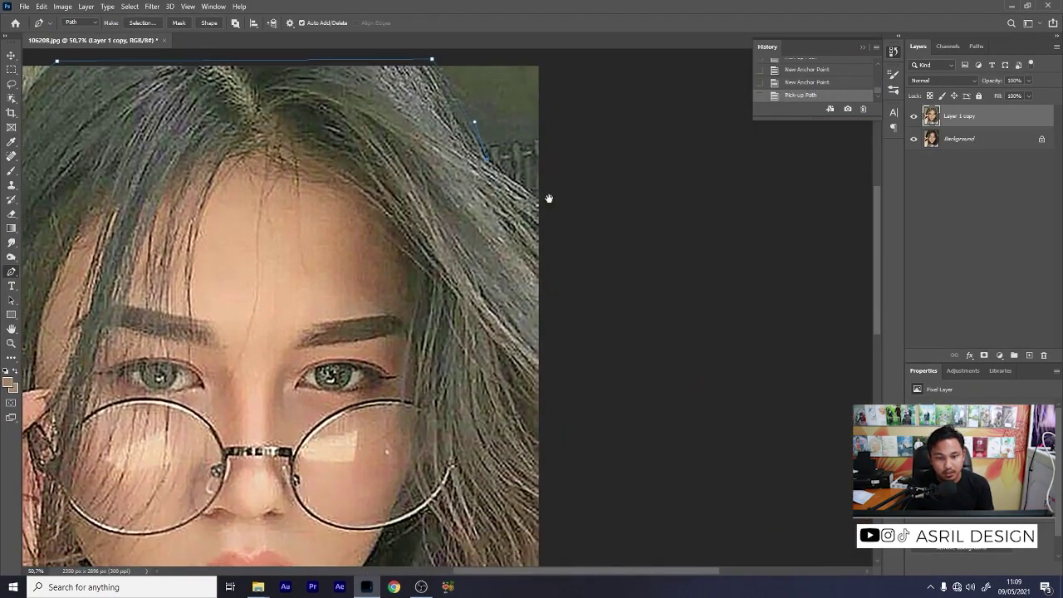
{"action": "scroll", "coordinate": [546, 243], "scroll_direction": "down", "scroll_amount": 3}
{"action": "left_click", "coordinate": [359, 476]}
Step: Make the outline a 0 px feathered selection, copy it to a layer, and add an empty layer
{"action": "right_click", "coordinate": [420, 239]}
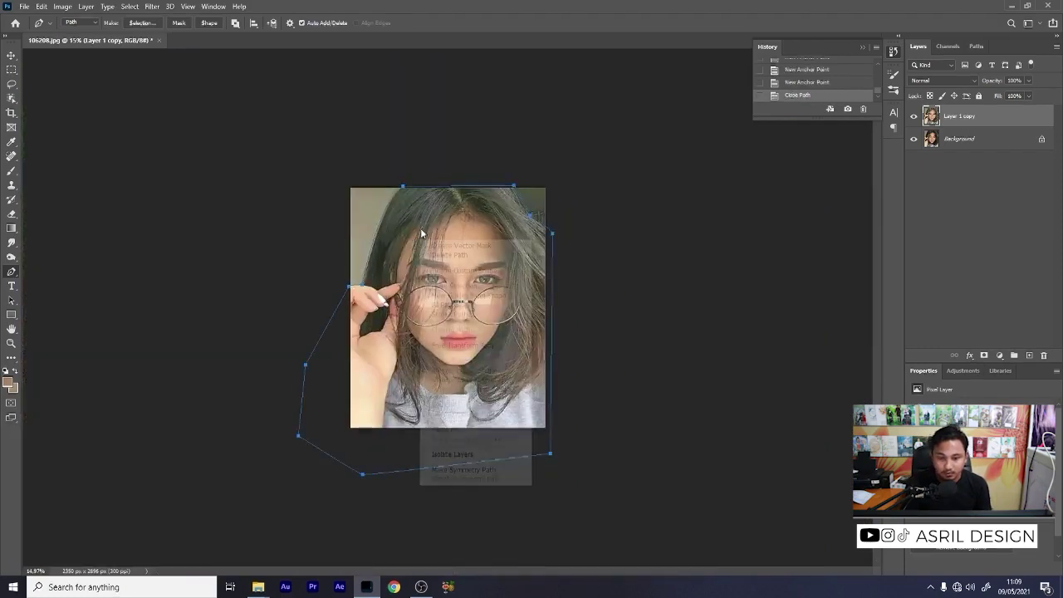
{"action": "left_click", "coordinate": [447, 287]}
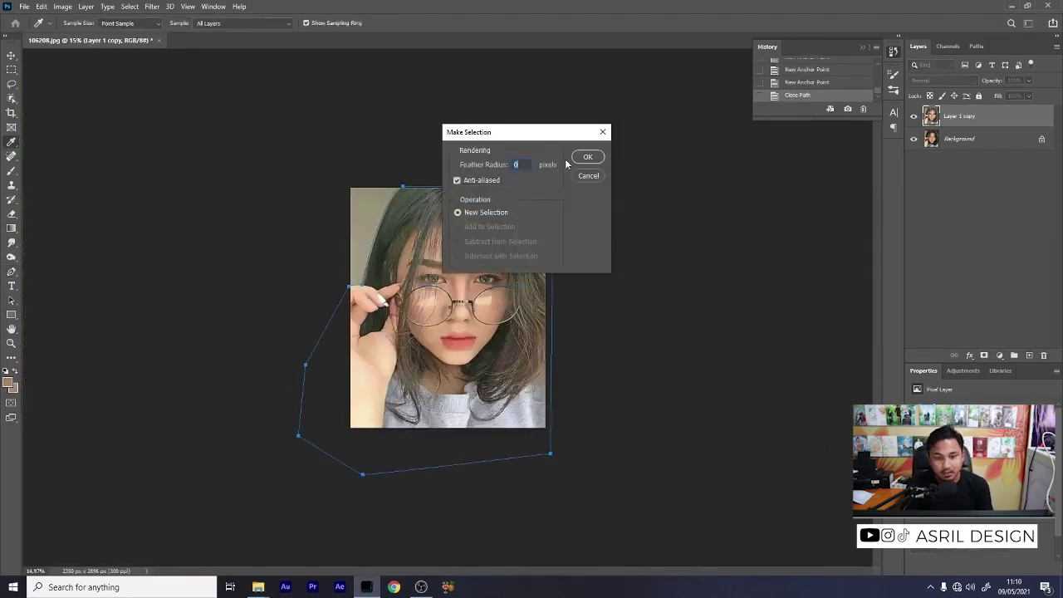
{"action": "left_click", "coordinate": [585, 158]}
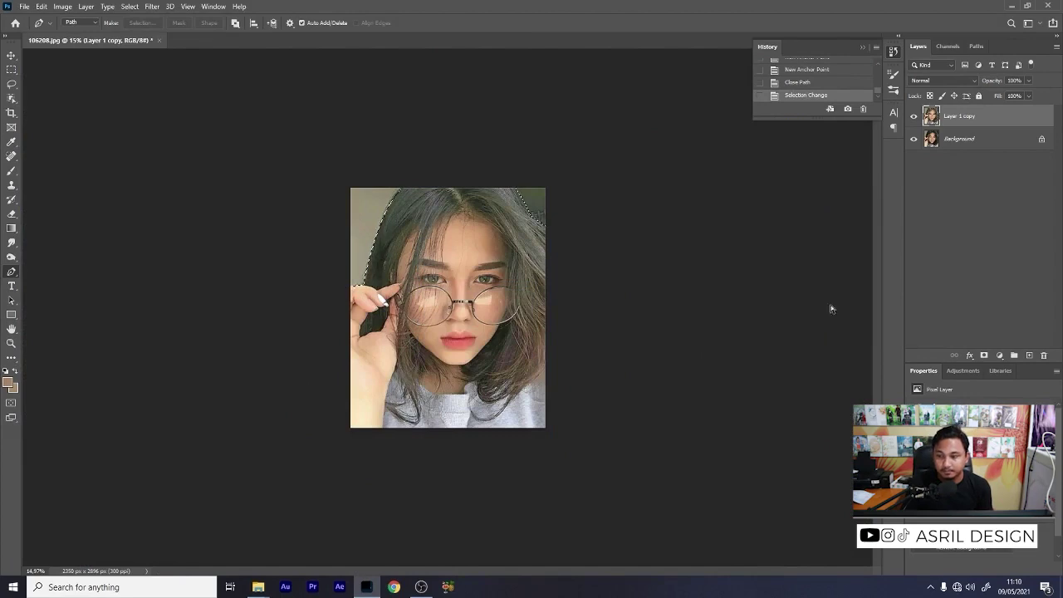
{"action": "key", "text": "ctrl+j"}
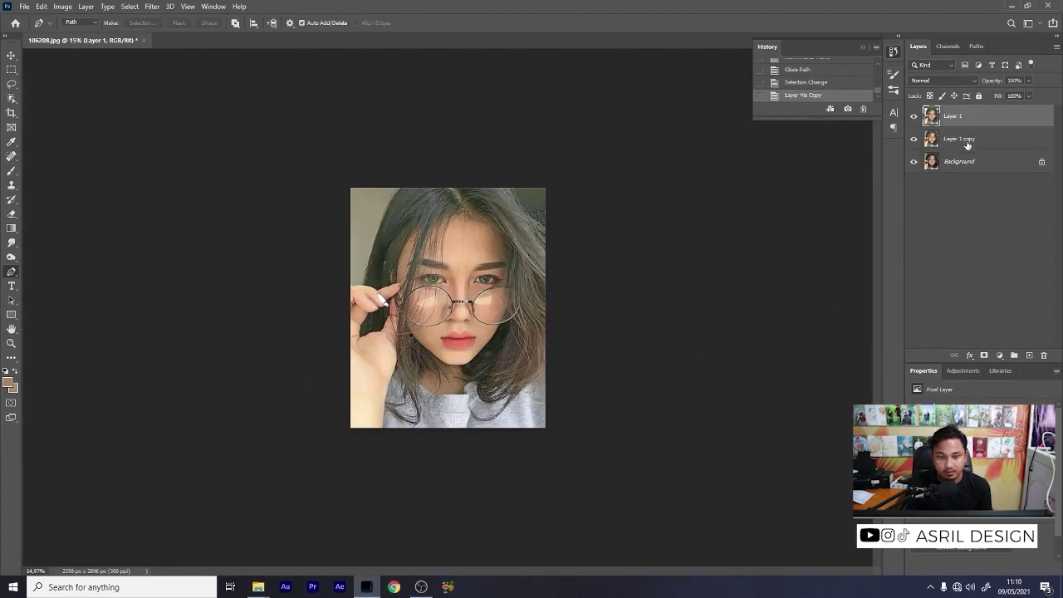
{"action": "left_click", "coordinate": [967, 146]}
{"action": "left_click", "coordinate": [1029, 355]}
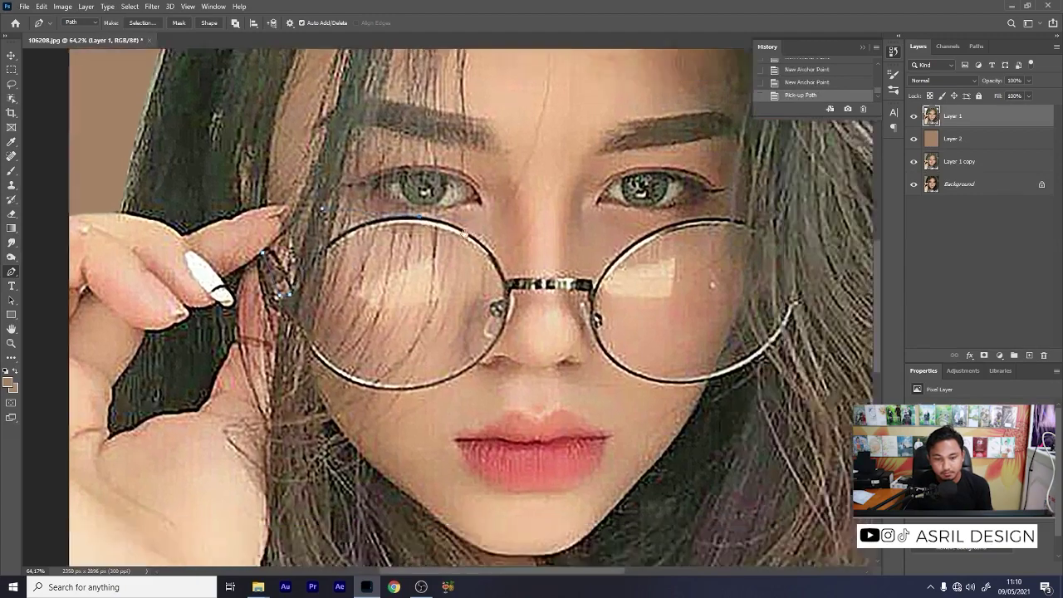
Step: Start the glasses path at the bridge and place anchors up the left lens rim, undoing misplaced ones
{"action": "scroll", "coordinate": [509, 398], "scroll_direction": "up", "scroll_amount": 3}
{"action": "scroll", "coordinate": [521, 425], "scroll_direction": "down", "scroll_amount": 3}
{"action": "left_click", "coordinate": [603, 247]}
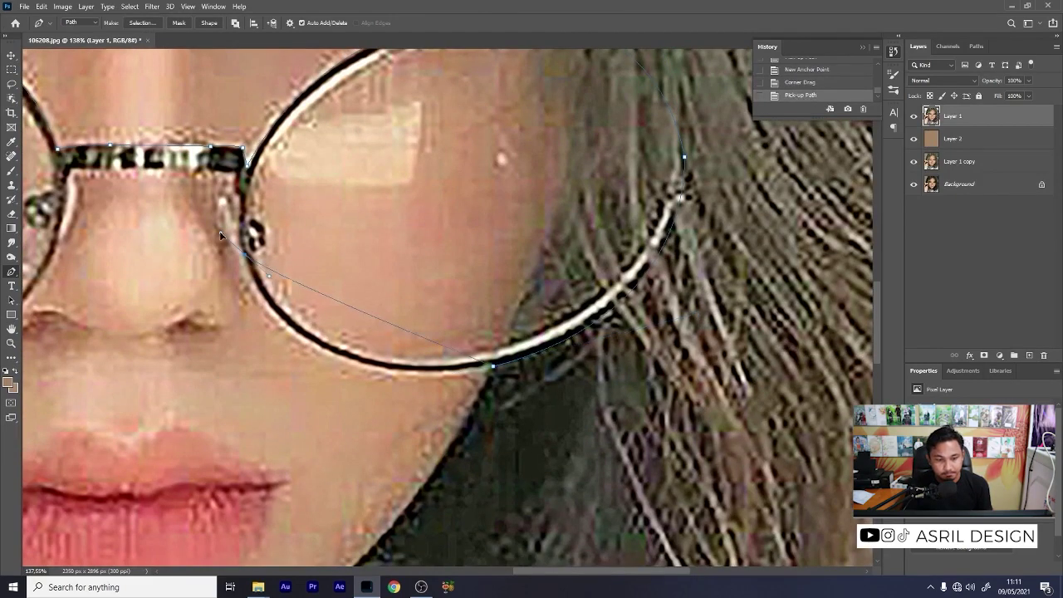
{"action": "left_click_drag", "start_coordinate": [276, 407], "coordinate": [294, 409]}
{"action": "left_click", "coordinate": [251, 259], "text": "alt"}
{"action": "left_click", "coordinate": [247, 181]}
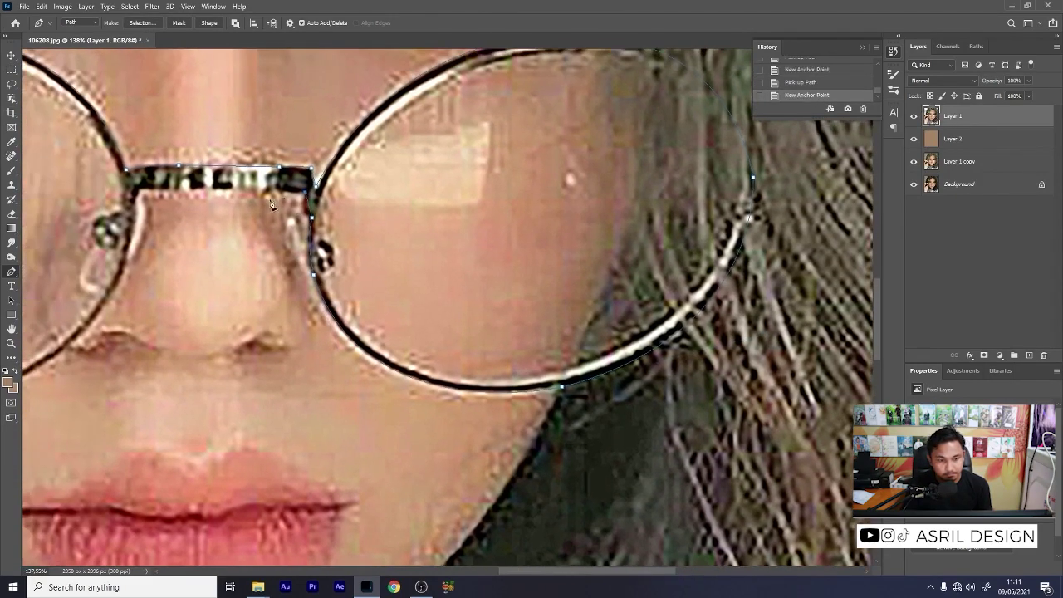
{"action": "scroll", "coordinate": [140, 193], "scroll_direction": "left", "scroll_amount": 3}
{"action": "key", "text": "ctrl+z"}
{"action": "scroll", "coordinate": [364, 263], "scroll_direction": "left", "scroll_amount": 3}
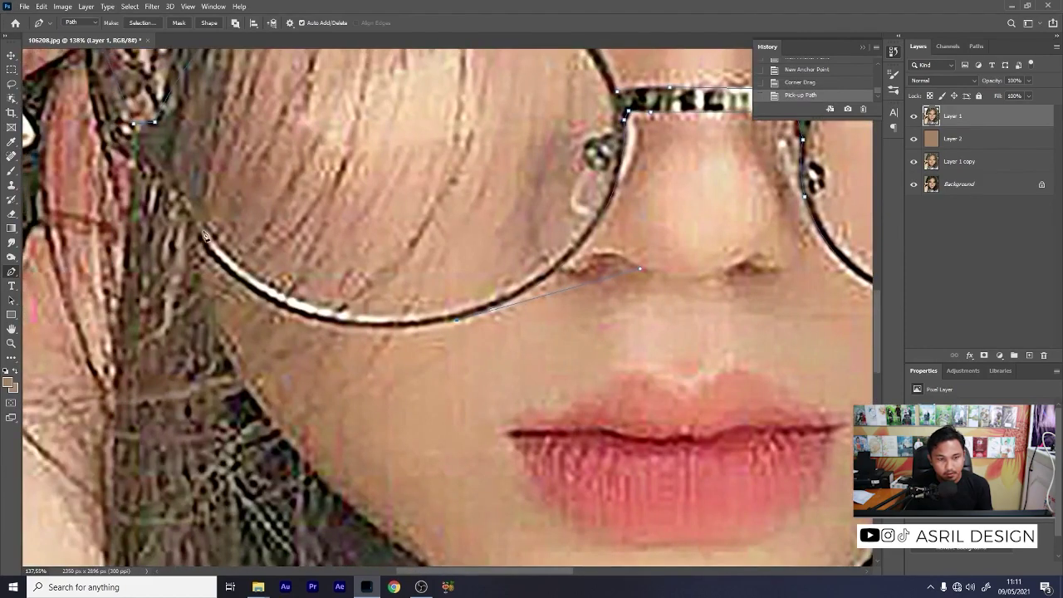
{"action": "key", "text": "ctrl+z"}
{"action": "scroll", "coordinate": [209, 316], "scroll_direction": "up", "scroll_amount": 2}
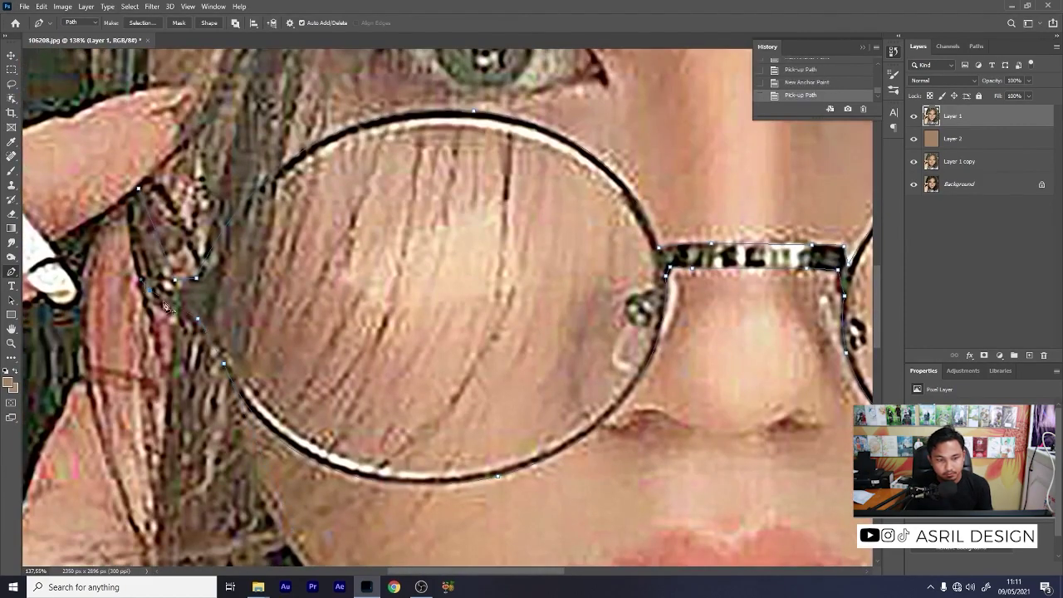
Step: Continue the path around the left lens's outer edge and bottom, closing it and refining corners
{"action": "left_click", "coordinate": [172, 314]}
{"action": "key", "text": "ctrl+z"}
{"action": "left_click", "coordinate": [216, 313]}
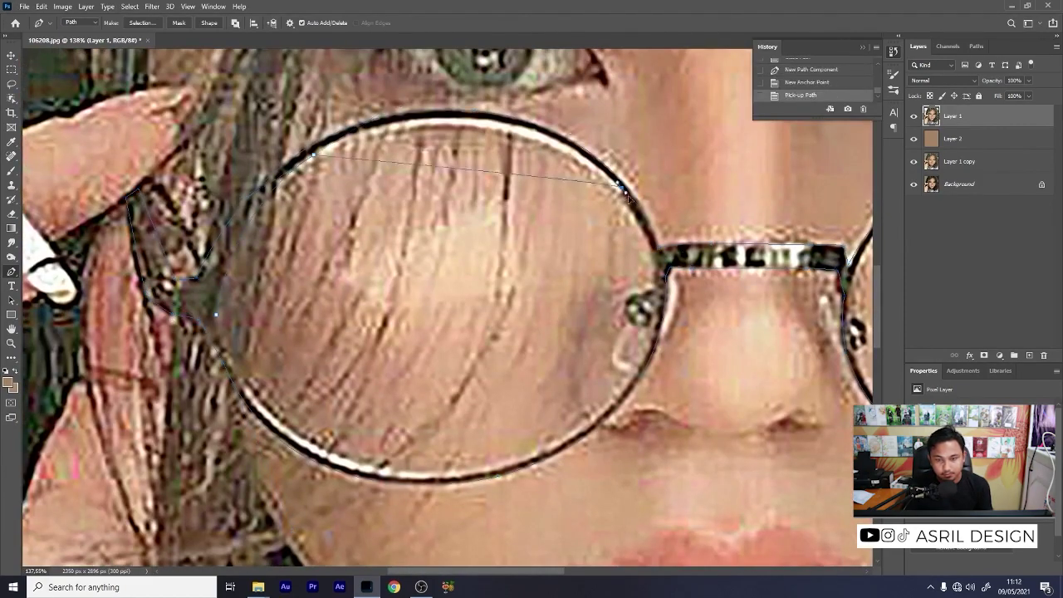
{"action": "scroll", "coordinate": [636, 264], "scroll_direction": "down", "scroll_amount": 1}
{"action": "left_click", "coordinate": [633, 253]}
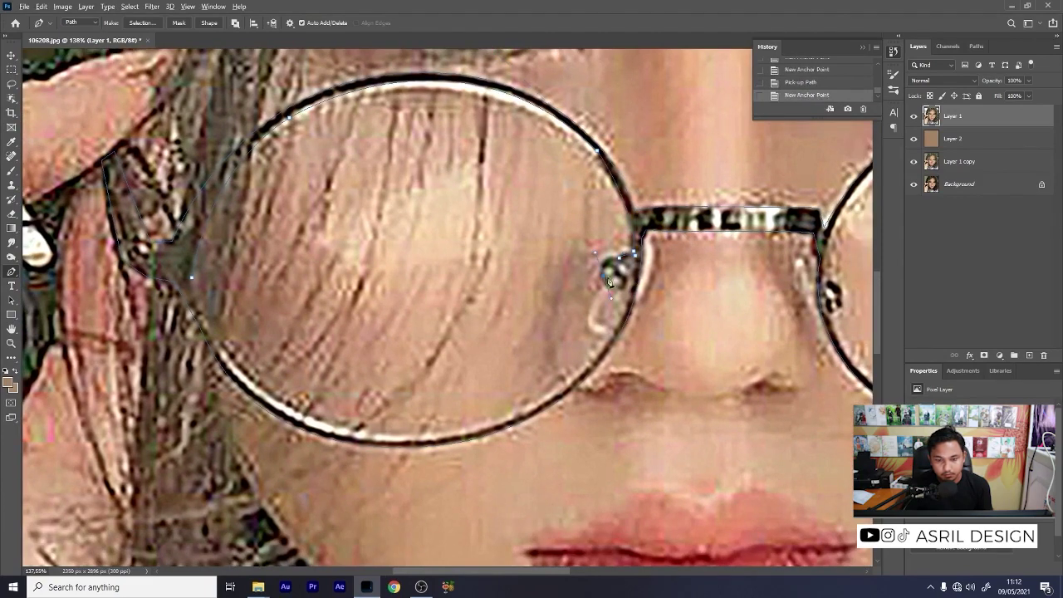
{"action": "scroll", "coordinate": [632, 303], "scroll_direction": "down", "scroll_amount": 1}
{"action": "left_click", "coordinate": [438, 368]}
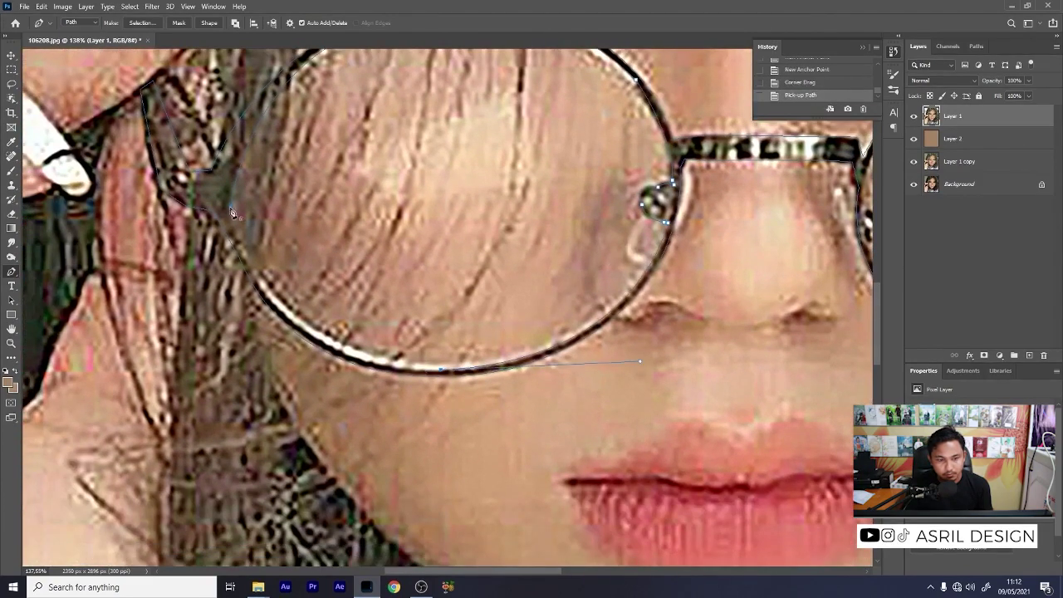
{"action": "left_click", "coordinate": [233, 213]}
{"action": "left_click_drag", "start_coordinate": [234, 216], "coordinate": [242, 234]}
{"action": "left_click_drag", "start_coordinate": [260, 354], "coordinate": [265, 366]}
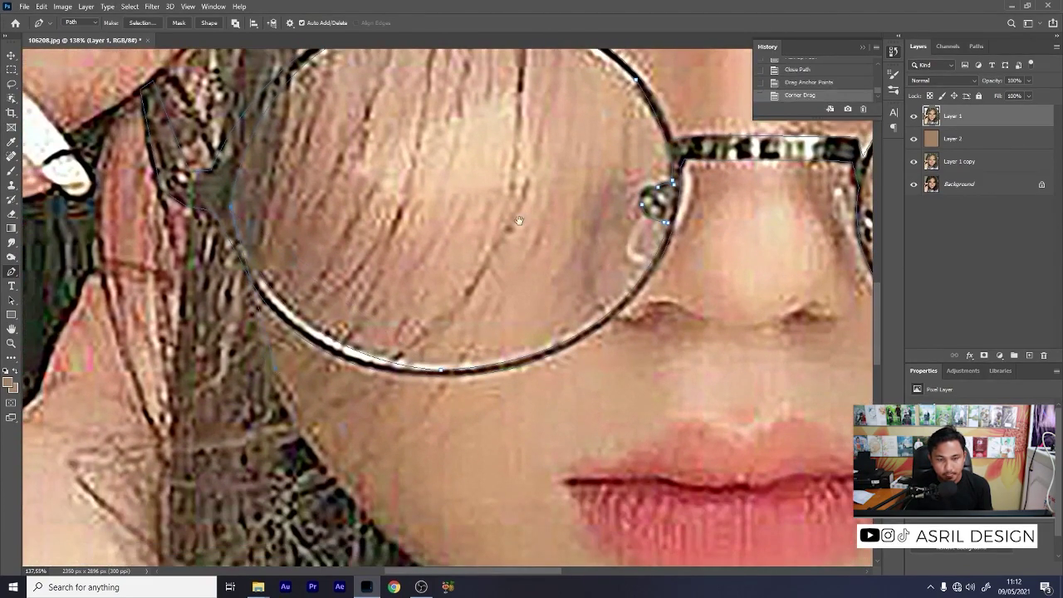
Step: Outline and close the right lens rim, then start saving the Work Path
{"action": "left_click_drag", "start_coordinate": [789, 249], "coordinate": [96, 366]}
{"action": "left_click", "coordinate": [236, 281]}
{"action": "left_click_drag", "start_coordinate": [432, 126], "coordinate": [587, 98]}
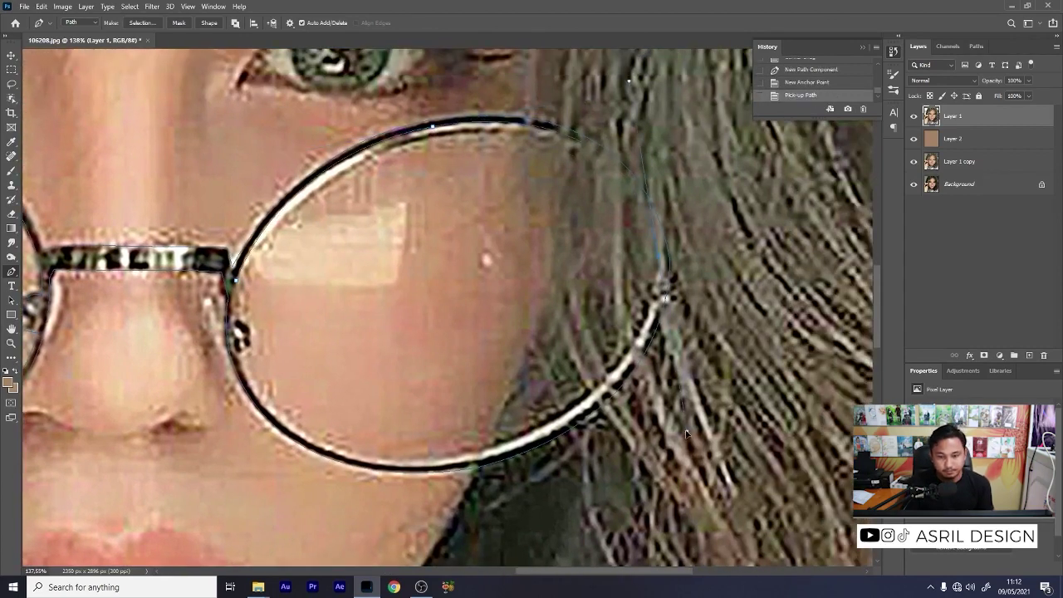
{"action": "left_click_drag", "start_coordinate": [658, 256], "coordinate": [664, 282]}
{"action": "left_click_drag", "start_coordinate": [503, 457], "coordinate": [650, 403]}
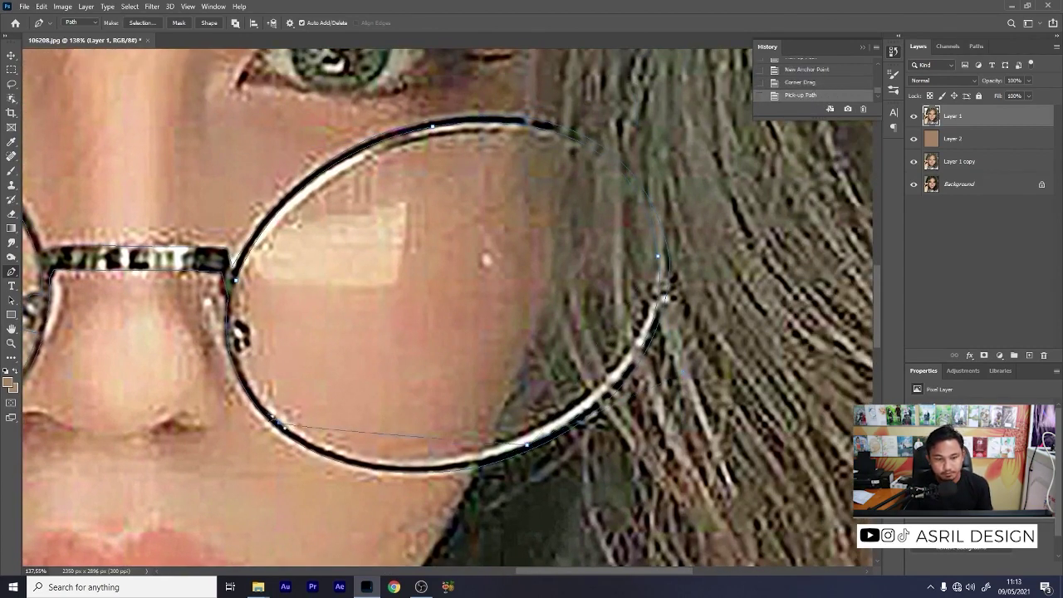
{"action": "left_click", "coordinate": [503, 456]}
{"action": "scroll", "coordinate": [233, 316], "scroll_direction": "up", "scroll_amount": 3}
{"action": "left_click", "coordinate": [225, 297]}
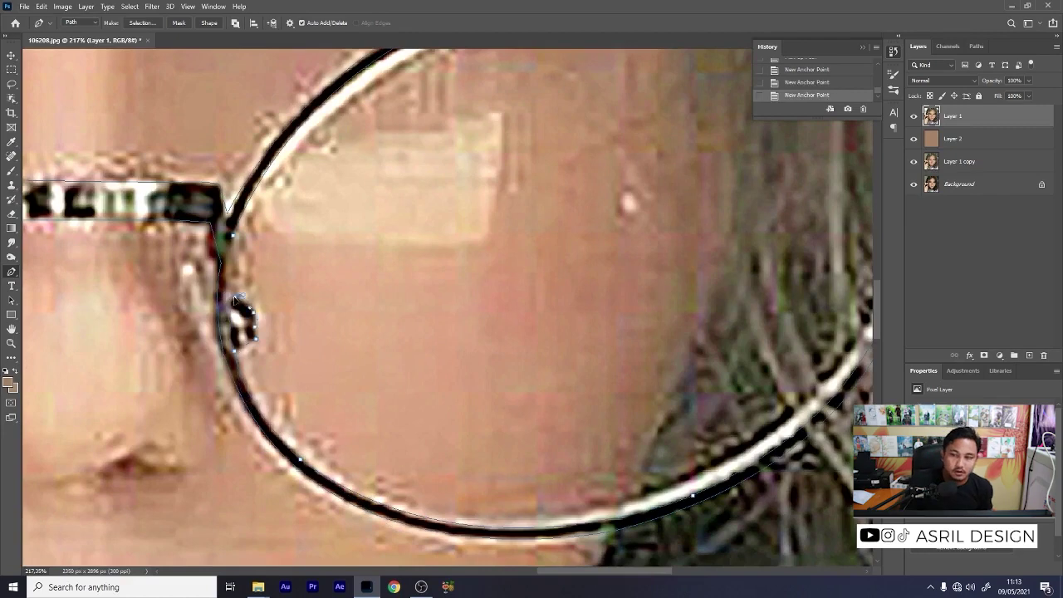
{"action": "scroll", "coordinate": [233, 315], "scroll_direction": "down", "scroll_amount": 5}
{"action": "left_click", "coordinate": [977, 46]}
{"action": "double_click", "coordinate": [937, 66]}
Step: Save the path as Path 1, load it as a selection on a new layer, and fill it black
{"action": "key", "text": "Return"}
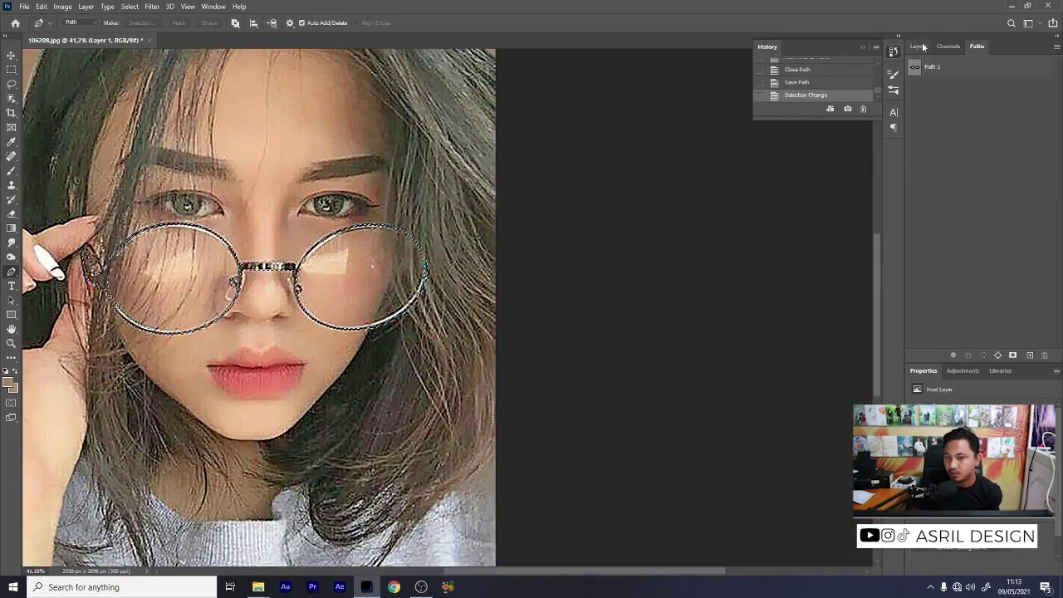
{"action": "key", "text": "ctrl+Return"}
{"action": "left_click", "coordinate": [918, 45]}
{"action": "key", "text": "ctrl+shift+alt+n"}
{"action": "left_click", "coordinate": [8, 370]}
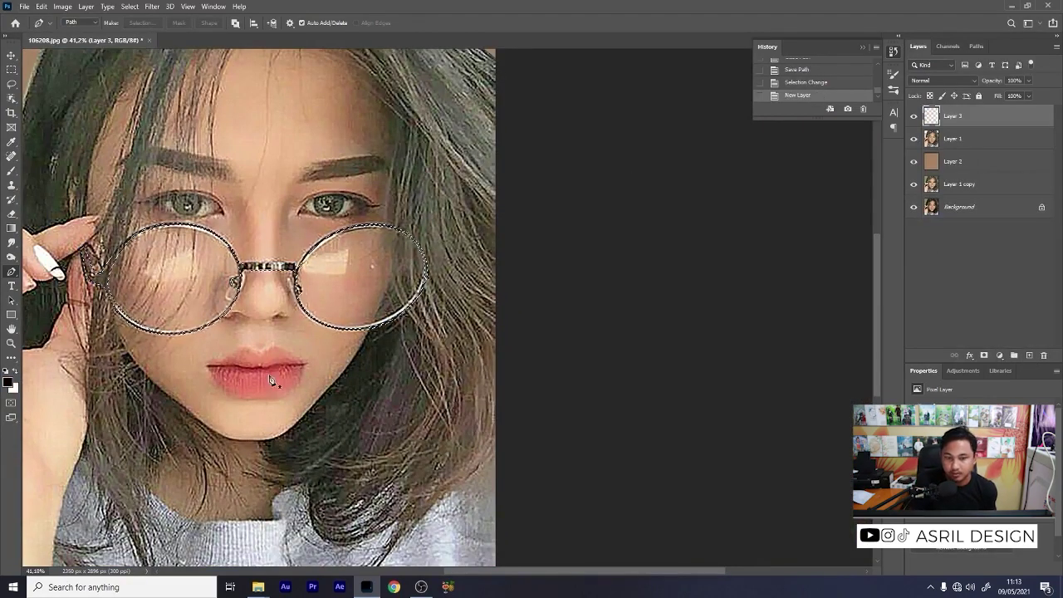
{"action": "key", "text": "alt+BackSpace"}
{"action": "key", "text": "ctrl+d"}
Step: Replace the black fill with dark grey #474747 and deselect the frames
{"action": "left_click", "coordinate": [14, 383]}
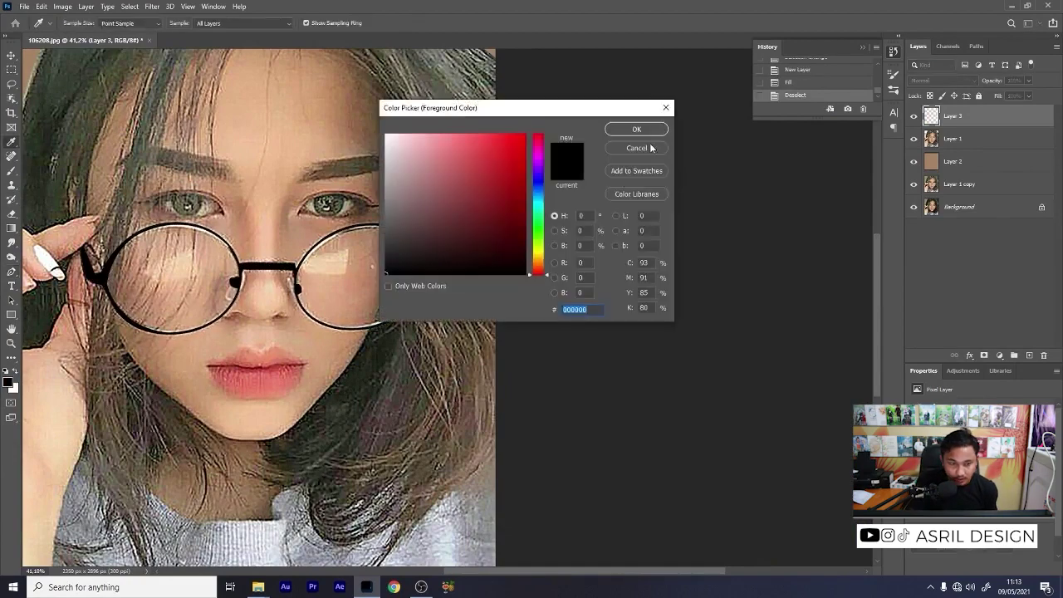
{"action": "left_click", "coordinate": [636, 148]}
{"action": "key", "text": "ctrl+z"}
{"action": "key", "text": "ctrl+z"}
{"action": "left_click", "coordinate": [8, 382]}
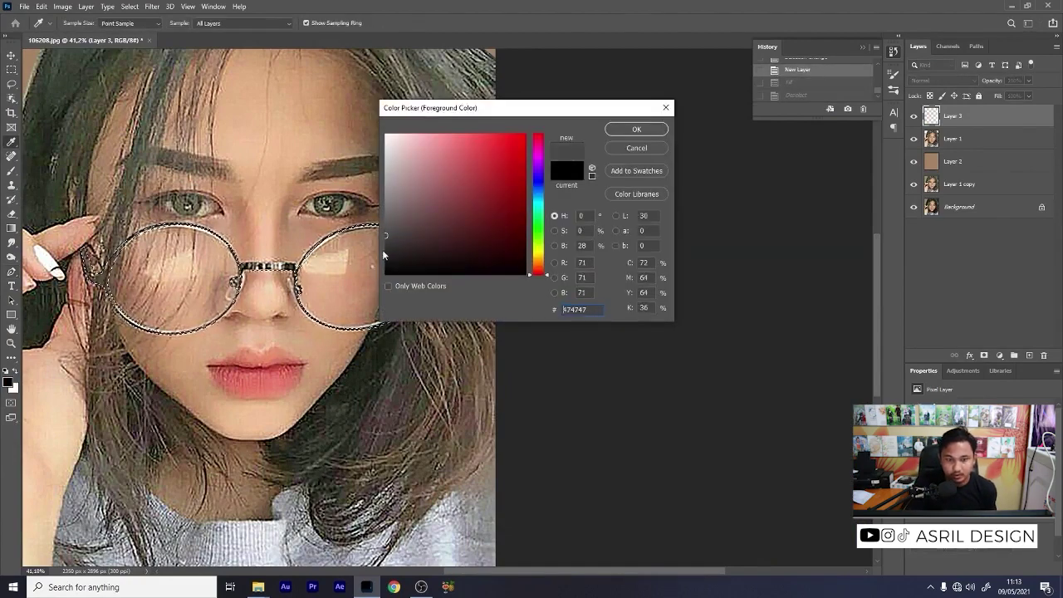
{"action": "left_click", "coordinate": [636, 128]}
{"action": "key", "text": "alt+BackSpace"}
{"action": "key", "text": "ctrl+d"}
{"action": "key", "text": "p"}
{"action": "left_click", "coordinate": [977, 45]}
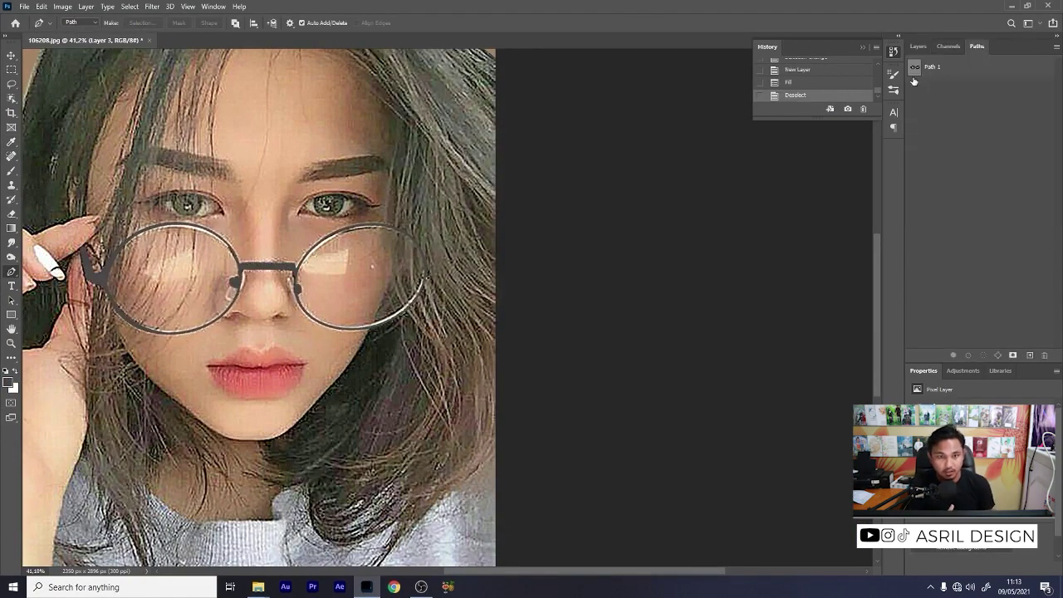
Step: Set the Burn tool to Shadows at 30% exposure and darken the glasses arm and frame edge
{"action": "scroll", "coordinate": [112, 280], "scroll_direction": "up", "scroll_amount": 5}
{"action": "left_click_drag", "start_coordinate": [166, 249], "coordinate": [390, 266]}
{"action": "key", "text": "o"}
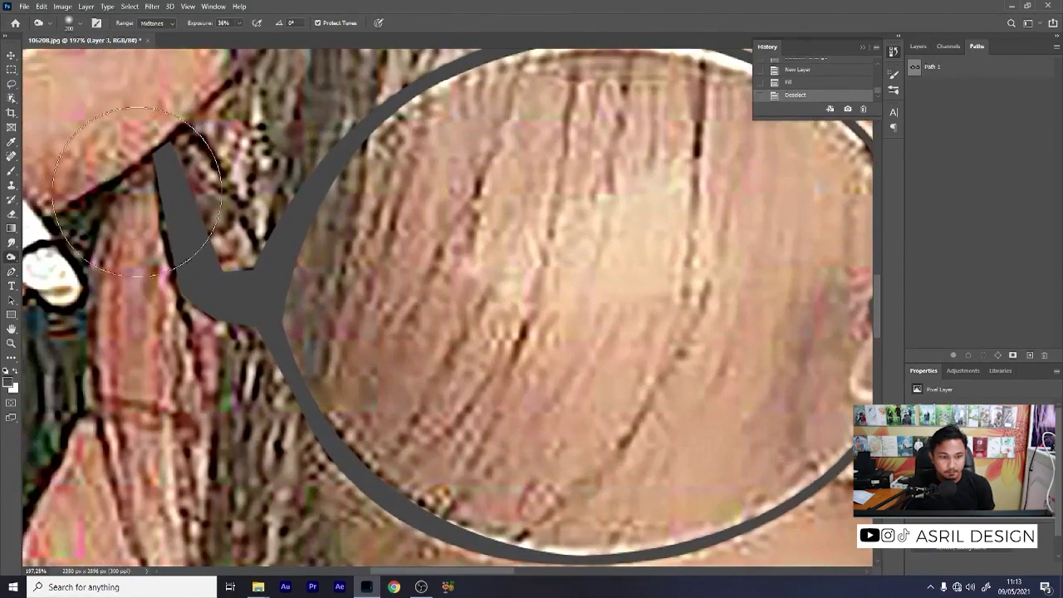
{"action": "left_click_drag", "start_coordinate": [156, 129], "coordinate": [181, 264]}
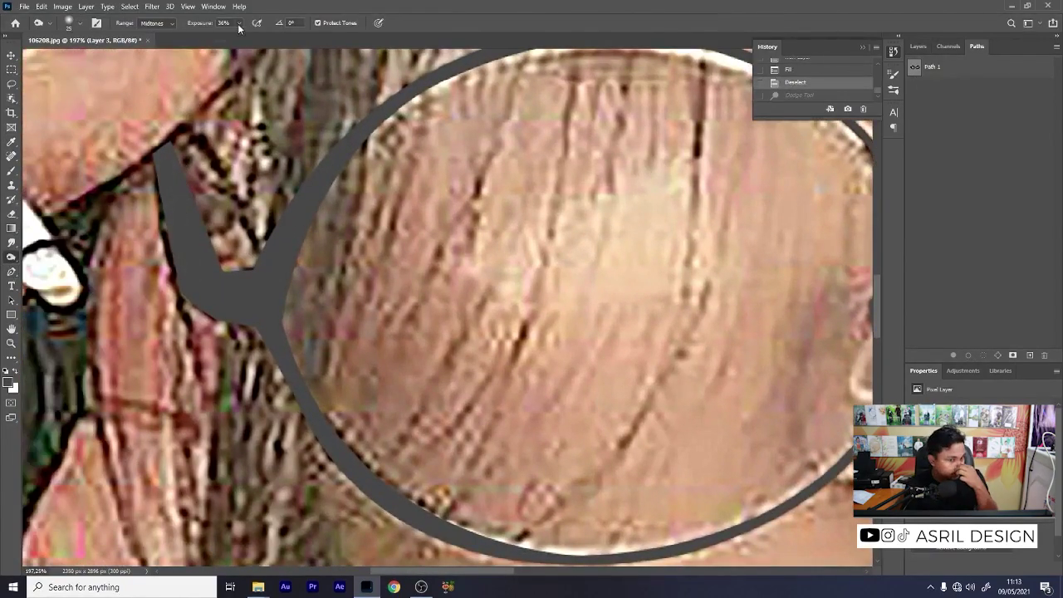
{"action": "key", "text": "shift+o"}
{"action": "mouse_move", "coordinate": [164, 158]}
{"action": "left_mouse_down"}
{"action": "mouse_move", "coordinate": [216, 249]}
{"action": "mouse_move", "coordinate": [184, 289]}
{"action": "mouse_move", "coordinate": [207, 284]}
{"action": "mouse_move", "coordinate": [195, 270]}
{"action": "left_mouse_up"}
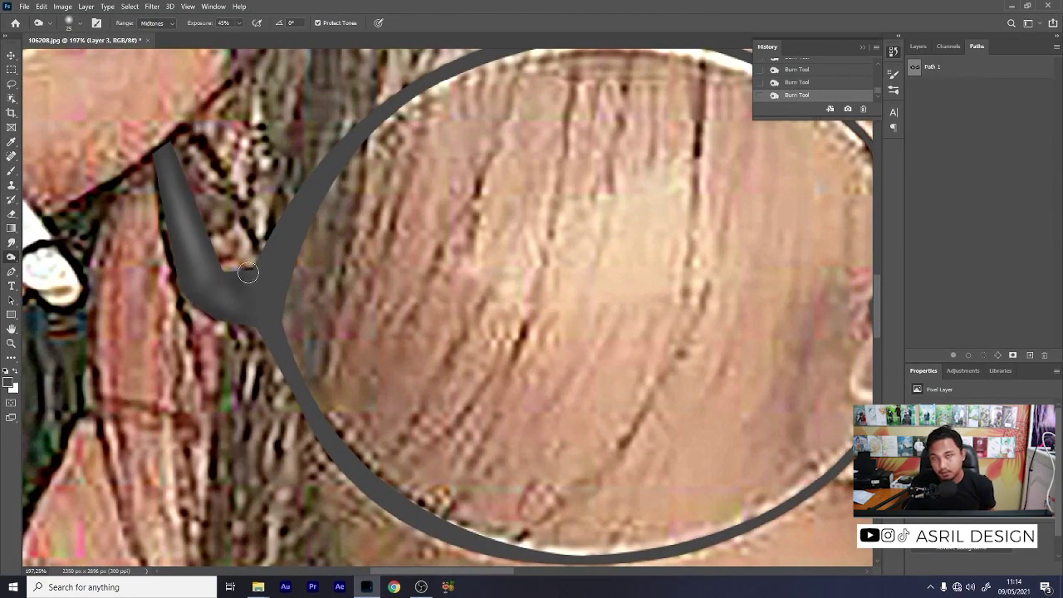
{"action": "key", "text": "5"}
{"action": "key", "text": "2"}
{"action": "key", "text": "alt+shift+s"}
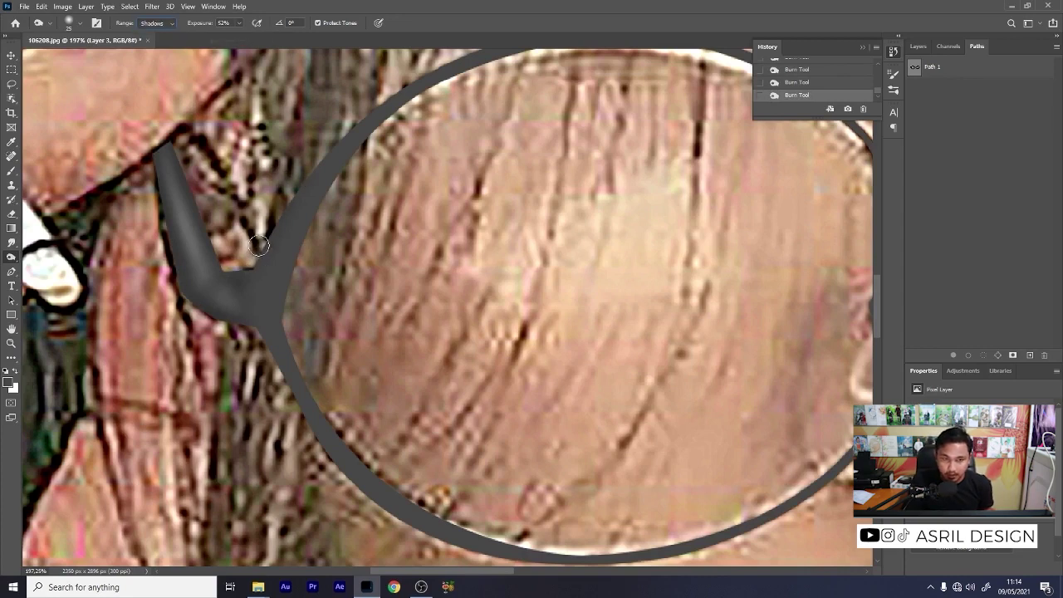
{"action": "key", "text": "3"}
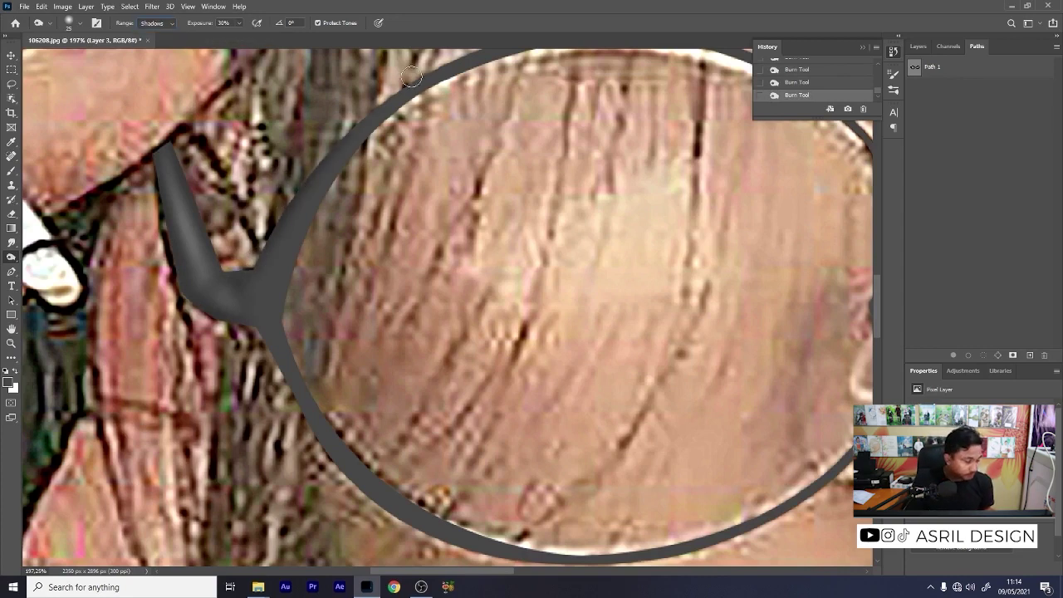
{"action": "left_click_drag", "start_coordinate": [364, 128], "coordinate": [364, 137]}
{"action": "left_click_drag", "start_coordinate": [363, 138], "coordinate": [363, 149]}
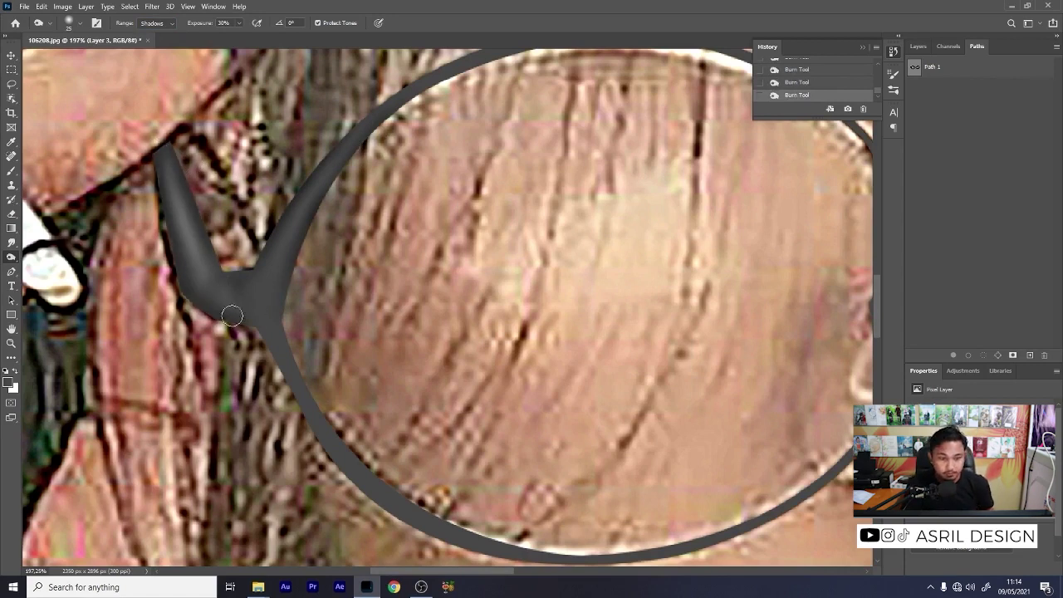
{"action": "left_click_drag", "start_coordinate": [233, 284], "coordinate": [310, 358]}
Step: Dodge highlights along the upper rim, then shade the bridge and the rim beside it
{"action": "scroll", "coordinate": [237, 295], "scroll_direction": "down", "scroll_amount": 2}
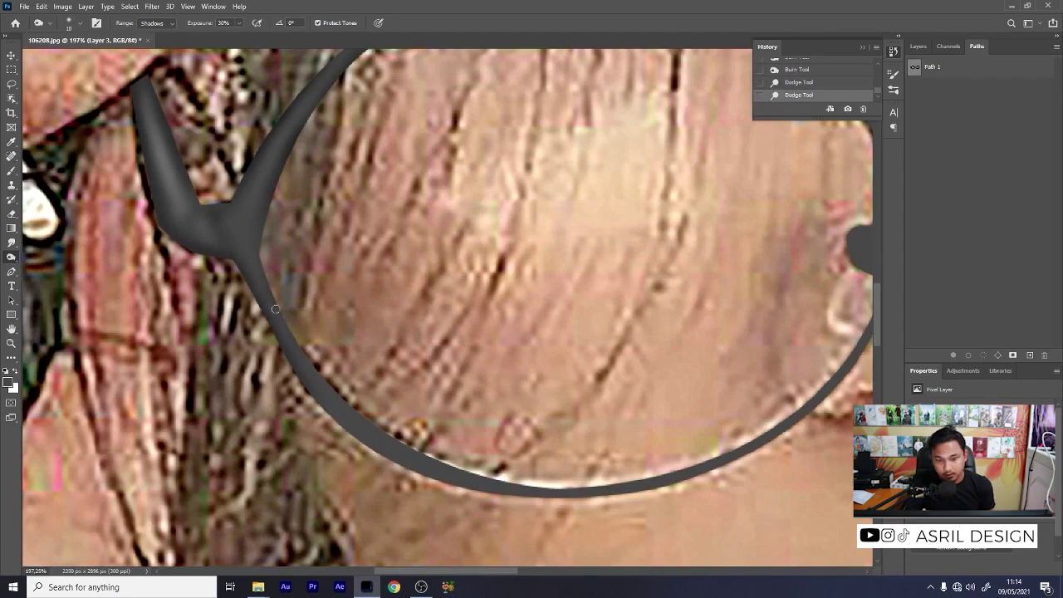
{"action": "scroll", "coordinate": [309, 277], "scroll_direction": "up", "scroll_amount": 2}
{"action": "left_click_drag", "start_coordinate": [287, 244], "coordinate": [339, 178]}
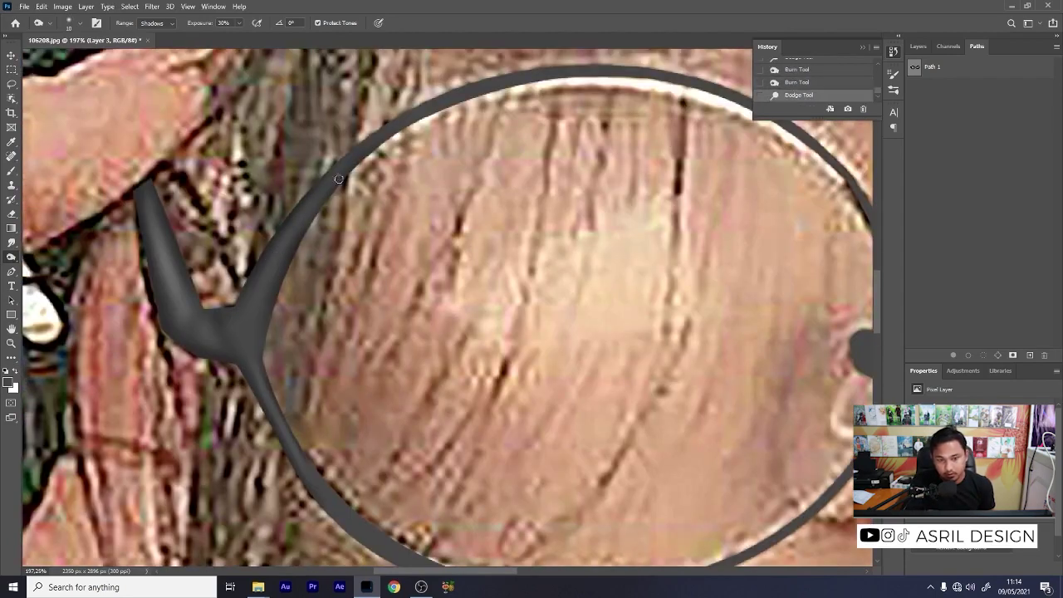
{"action": "scroll", "coordinate": [402, 121], "scroll_direction": "up", "scroll_amount": 1}
{"action": "scroll", "coordinate": [402, 121], "scroll_direction": "right", "scroll_amount": 2}
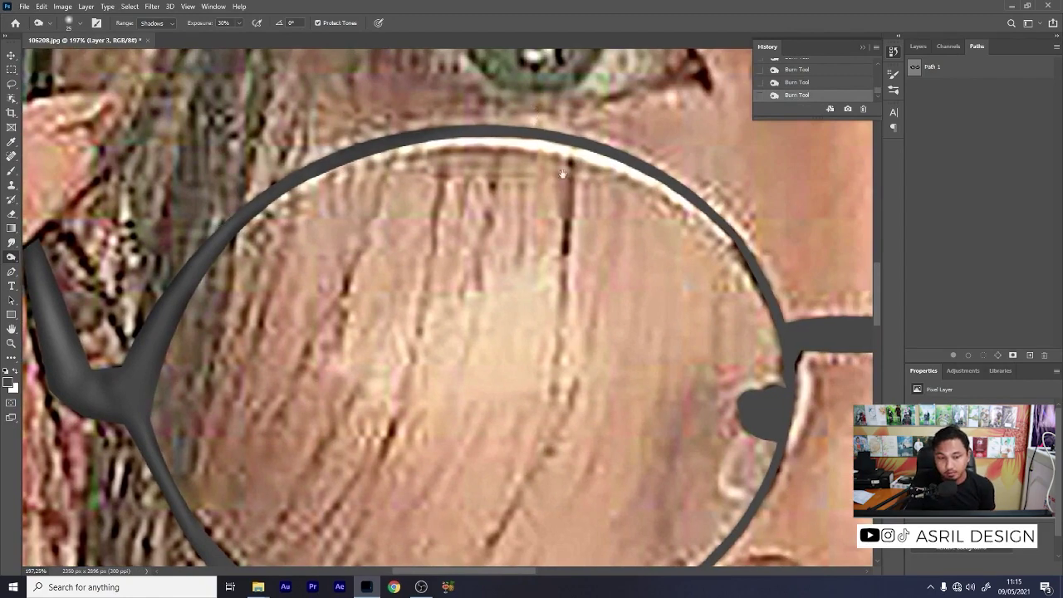
{"action": "scroll", "coordinate": [299, 170], "scroll_direction": "right", "scroll_amount": 1}
{"action": "scroll", "coordinate": [272, 182], "scroll_direction": "up", "scroll_amount": 3}
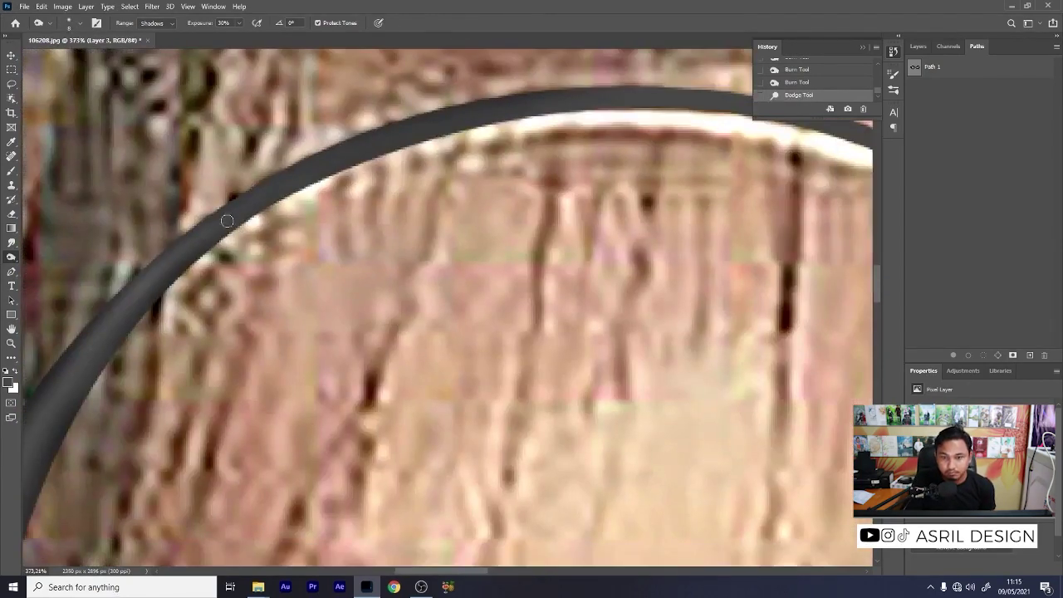
{"action": "mouse_move", "coordinate": [424, 129]}
{"action": "left_mouse_down"}
{"action": "mouse_move", "coordinate": [401, 163]}
{"action": "mouse_move", "coordinate": [458, 155]}
{"action": "left_mouse_up"}
{"action": "scroll", "coordinate": [390, 148], "scroll_direction": "left", "scroll_amount": 4}
{"action": "scroll", "coordinate": [389, 147], "scroll_direction": "up", "scroll_amount": 1}
{"action": "left_click", "coordinate": [524, 137]}
{"action": "scroll", "coordinate": [540, 162], "scroll_direction": "down", "scroll_amount": 7}
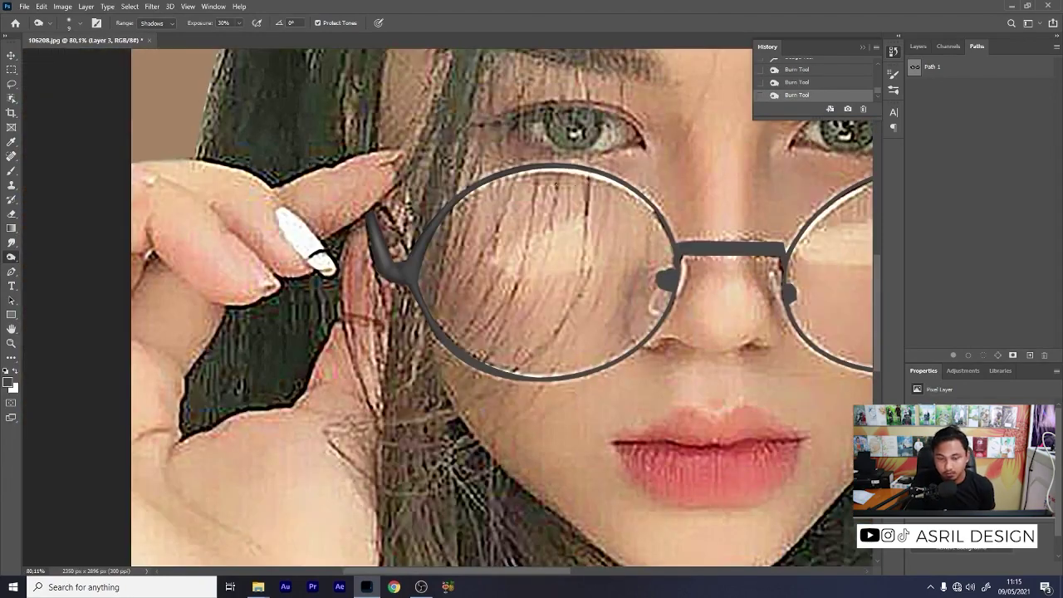
{"action": "scroll", "coordinate": [566, 228], "scroll_direction": "up", "scroll_amount": 5}
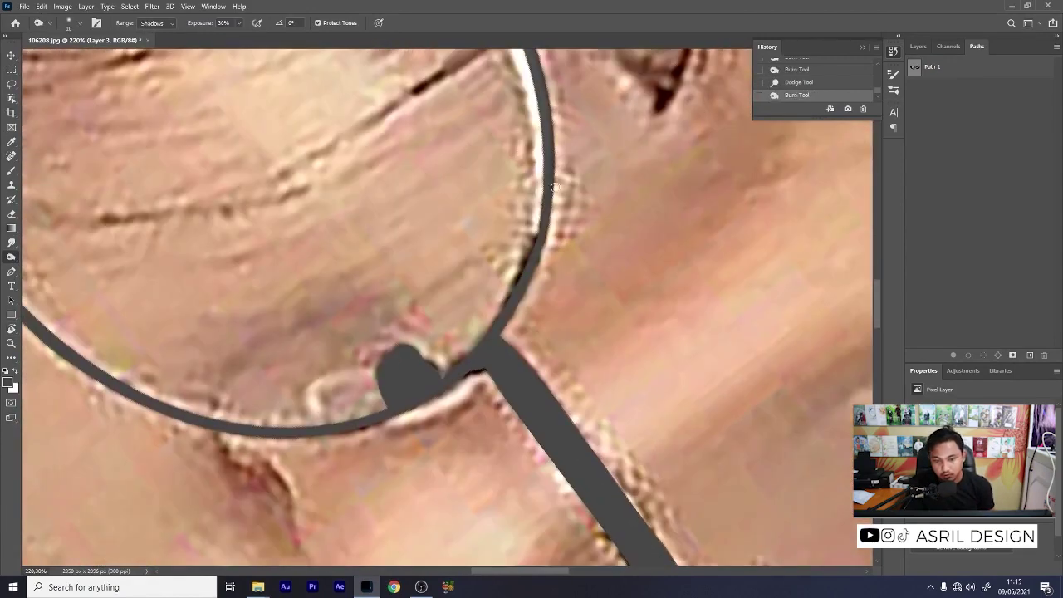
{"action": "left_click_drag", "start_coordinate": [502, 316], "coordinate": [506, 332]}
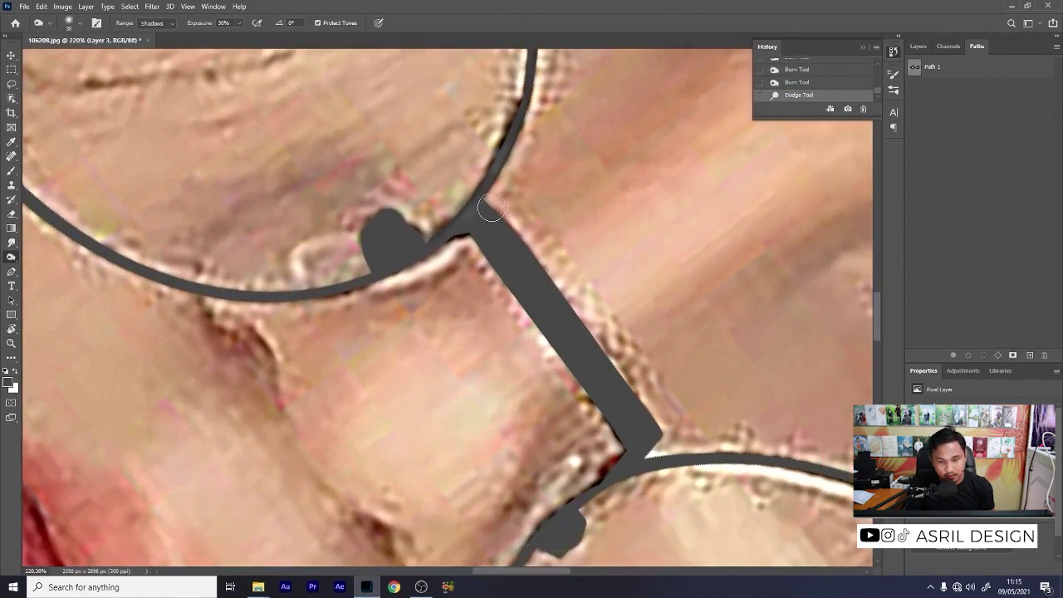
{"action": "mouse_move", "coordinate": [490, 210]}
{"action": "left_mouse_down"}
{"action": "mouse_move", "coordinate": [621, 368]}
{"action": "mouse_move", "coordinate": [557, 325]}
{"action": "left_mouse_up"}
{"action": "mouse_move", "coordinate": [457, 251]}
{"action": "left_mouse_down"}
{"action": "mouse_move", "coordinate": [406, 209]}
{"action": "mouse_move", "coordinate": [395, 219]}
{"action": "left_mouse_up"}
Step: Lighten spots along the lower lens rim and darken the skin beside it
{"action": "left_click_drag", "start_coordinate": [191, 556], "coordinate": [17, 256]}
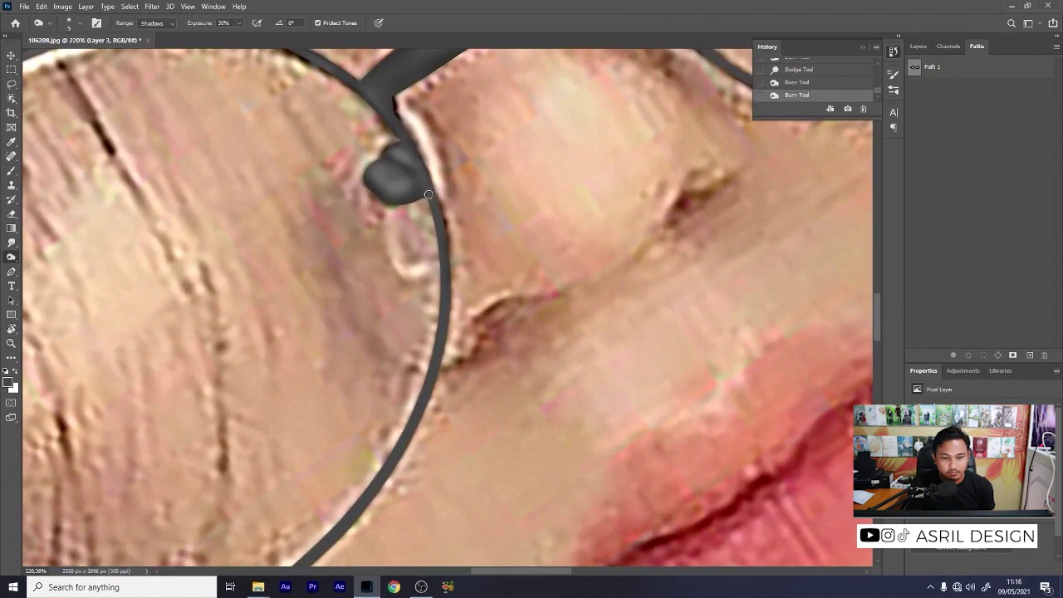
{"action": "scroll", "coordinate": [438, 210], "scroll_direction": "down", "scroll_amount": 4}
{"action": "left_click", "coordinate": [454, 223]}
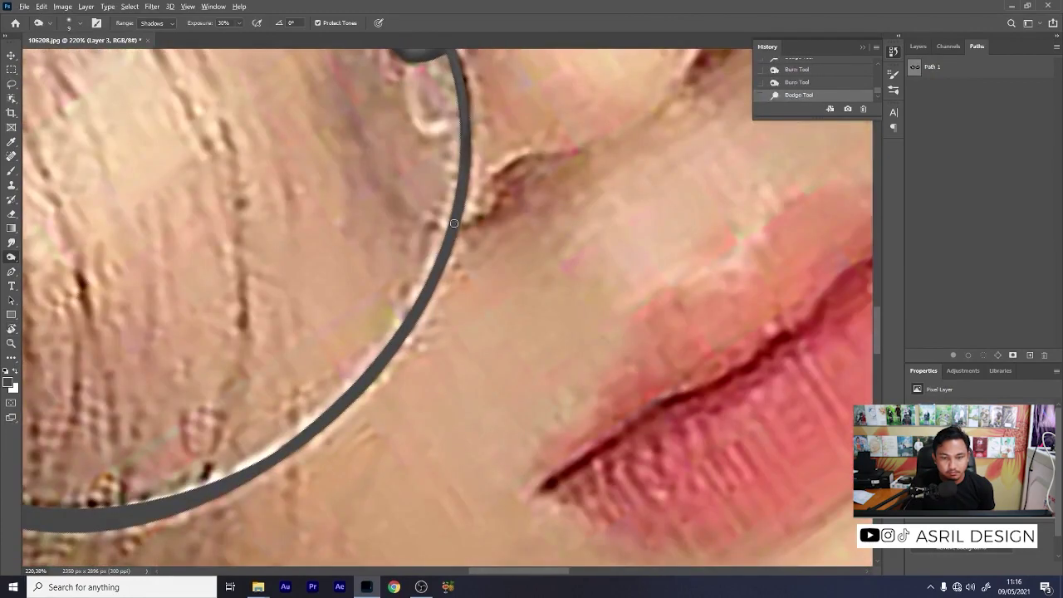
{"action": "scroll", "coordinate": [408, 299], "scroll_direction": "down", "scroll_amount": 2}
{"action": "left_click", "coordinate": [496, 164]}
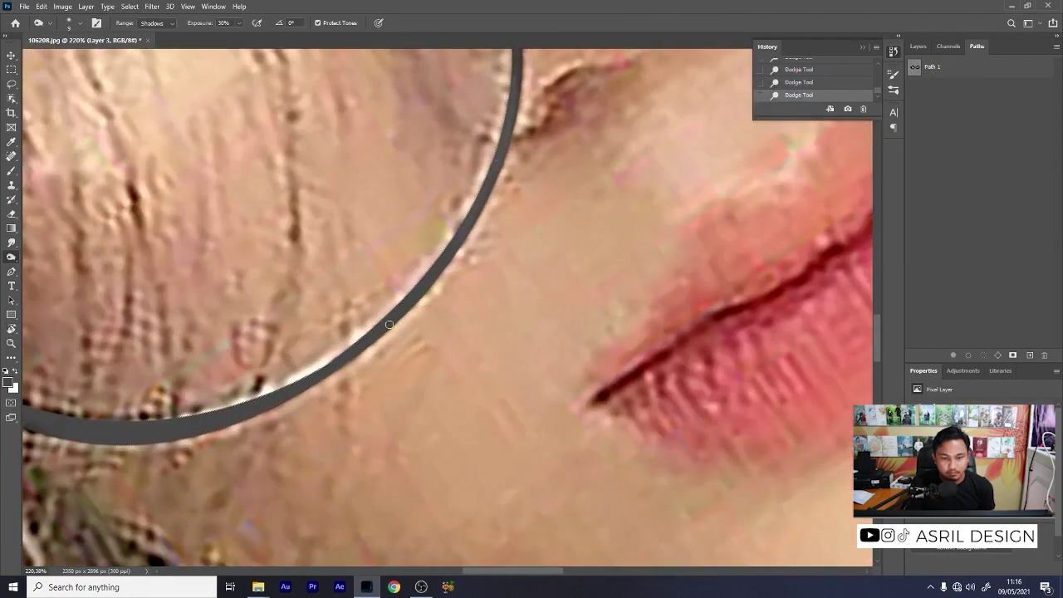
{"action": "left_click", "coordinate": [503, 174]}
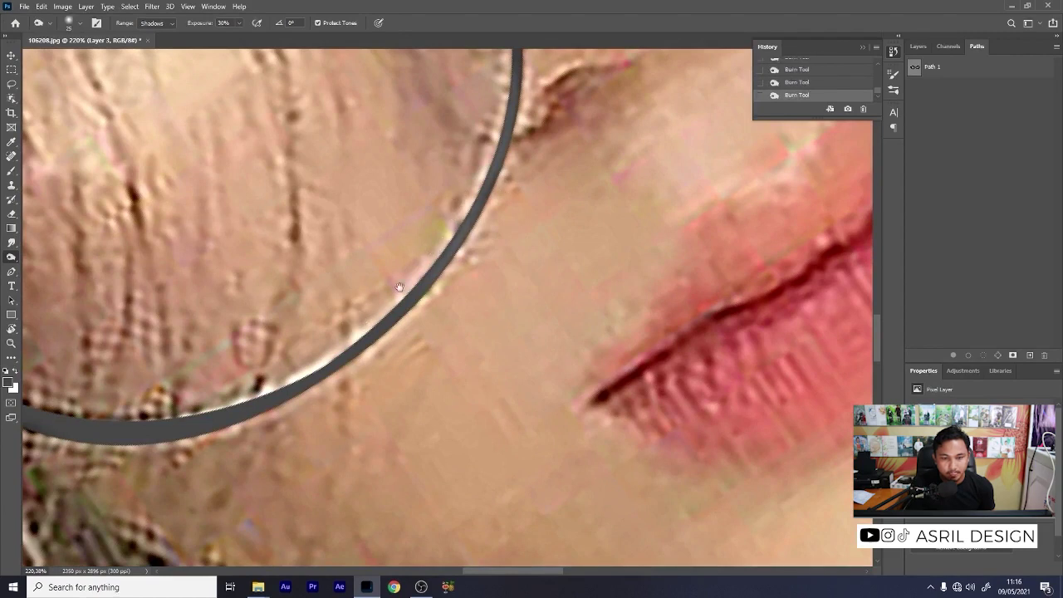
Step: Deepen the shadow under the lower rim and lighten the nose pad's right edge
{"action": "scroll", "coordinate": [400, 287], "scroll_direction": "down", "scroll_amount": 3}
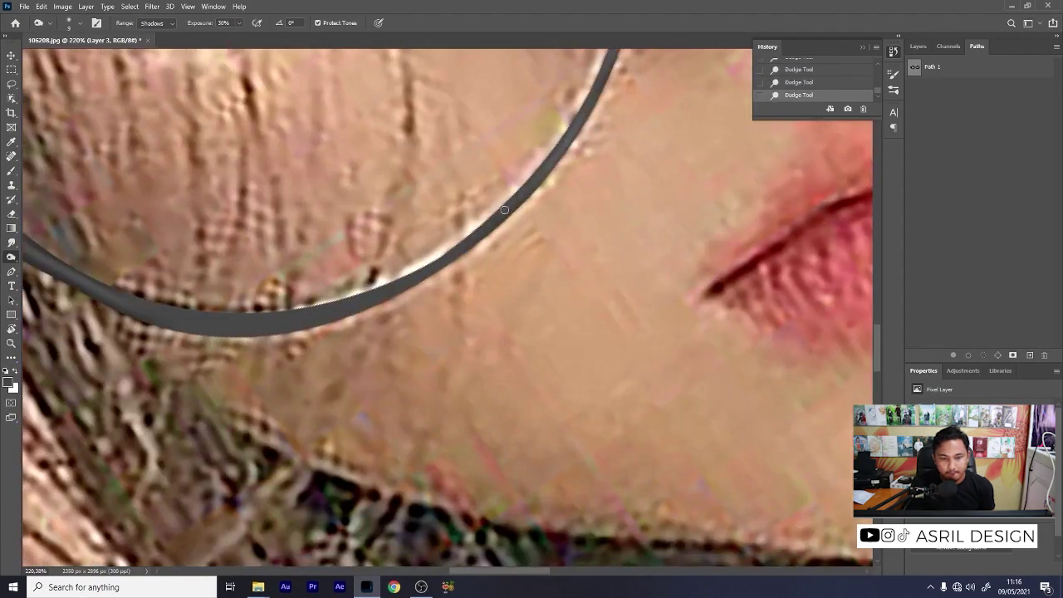
{"action": "scroll", "coordinate": [504, 210], "scroll_direction": "down", "scroll_amount": 2}
{"action": "scroll", "coordinate": [383, 287], "scroll_direction": "up", "scroll_amount": 1}
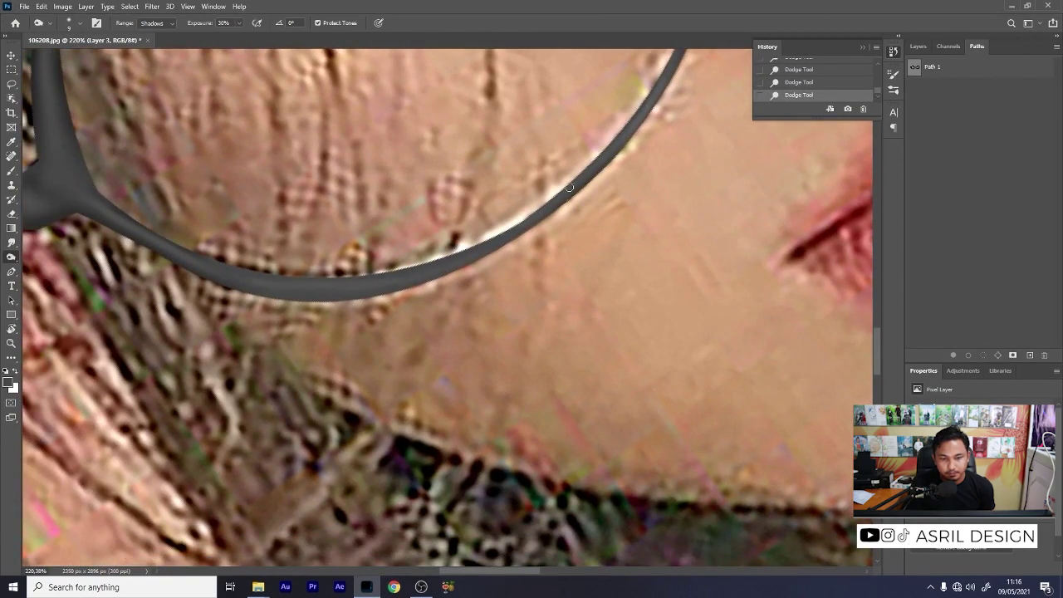
{"action": "left_click_drag", "start_coordinate": [396, 286], "coordinate": [333, 298]}
{"action": "left_click_drag", "start_coordinate": [442, 278], "coordinate": [281, 260]}
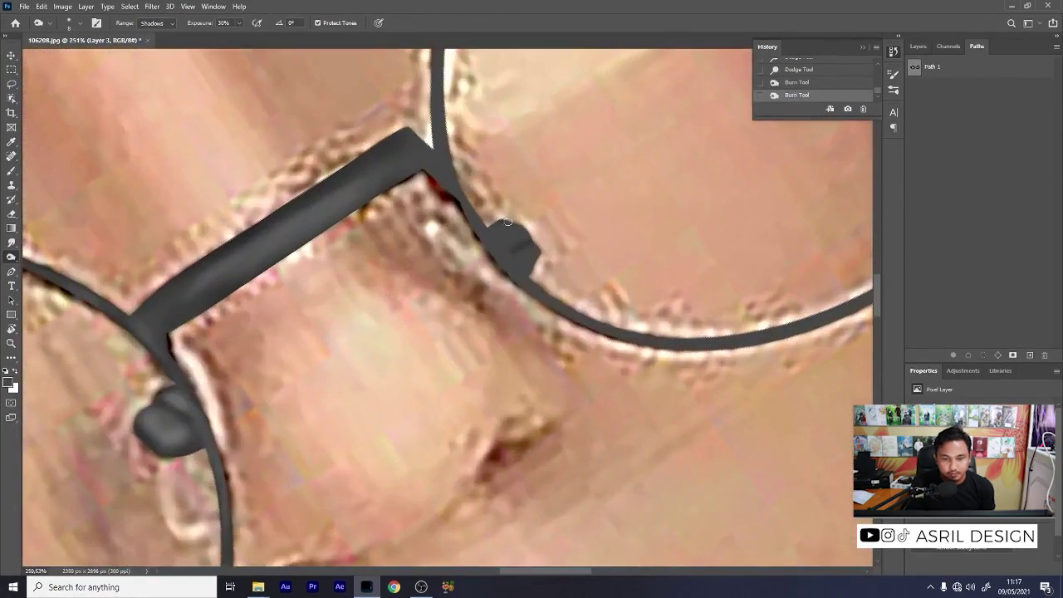
{"action": "left_click_drag", "start_coordinate": [536, 253], "coordinate": [522, 234]}
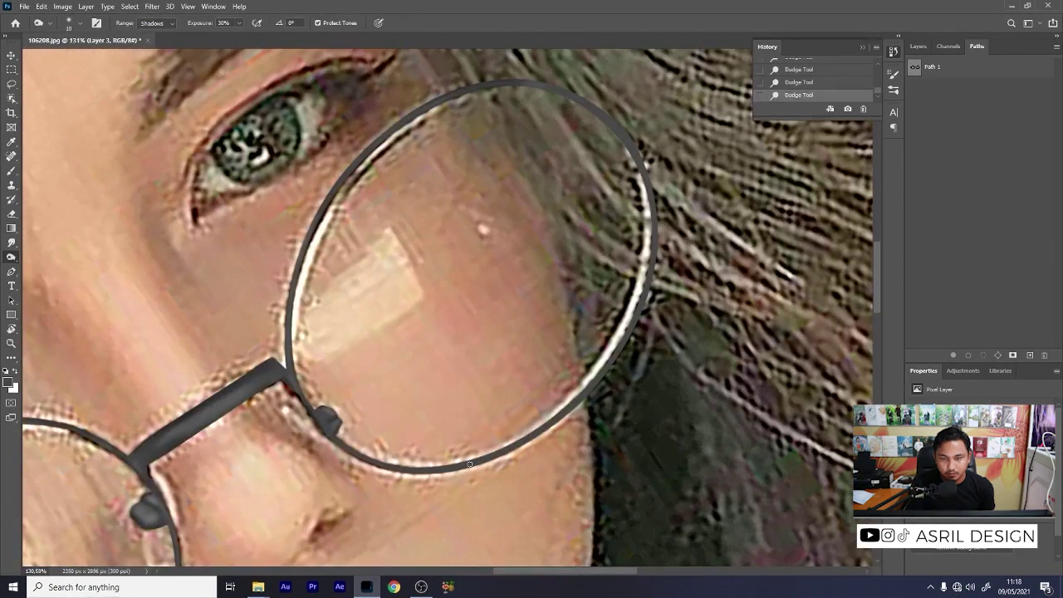
{"action": "scroll", "coordinate": [617, 366], "scroll_direction": "up", "scroll_amount": 3}
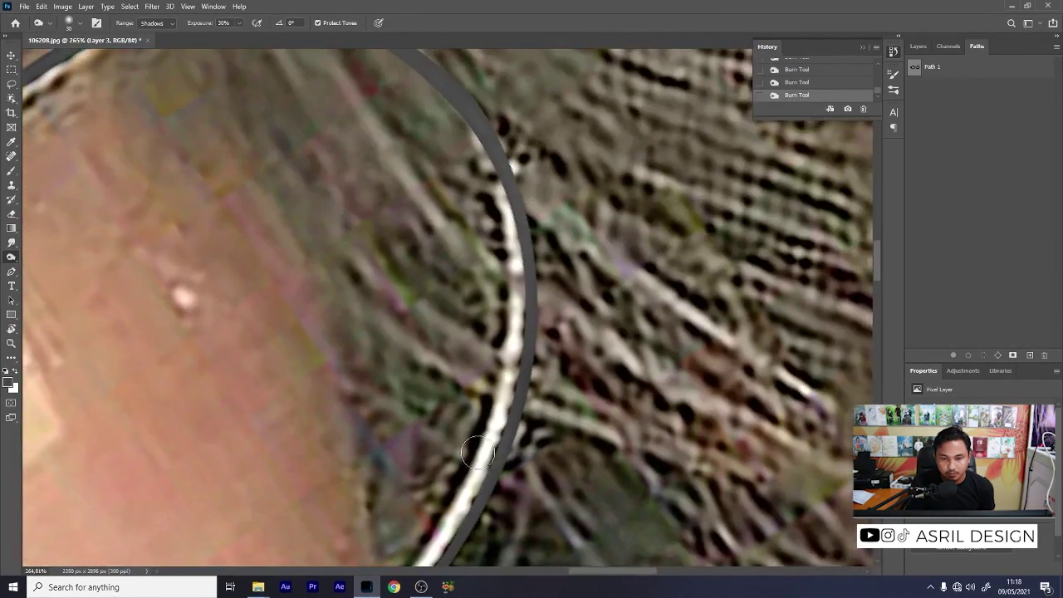
{"action": "scroll", "coordinate": [478, 453], "scroll_direction": "up", "scroll_amount": 3}
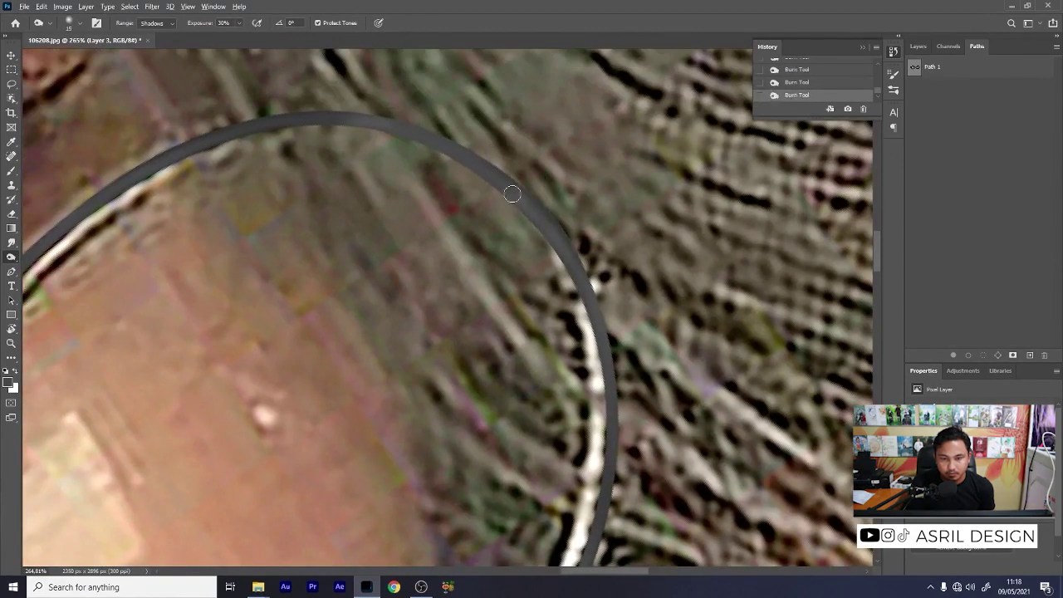
{"action": "scroll", "coordinate": [420, 358], "scroll_direction": "down", "scroll_amount": 5}
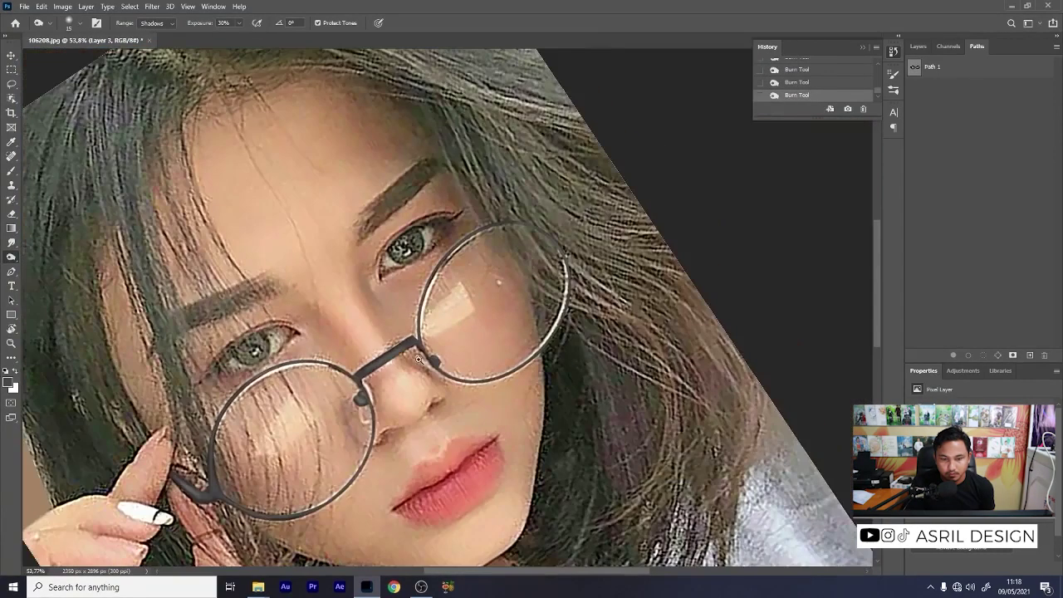
{"action": "scroll", "coordinate": [419, 359], "scroll_direction": "up", "scroll_amount": 3}
{"action": "scroll", "coordinate": [414, 292], "scroll_direction": "down", "scroll_amount": 1}
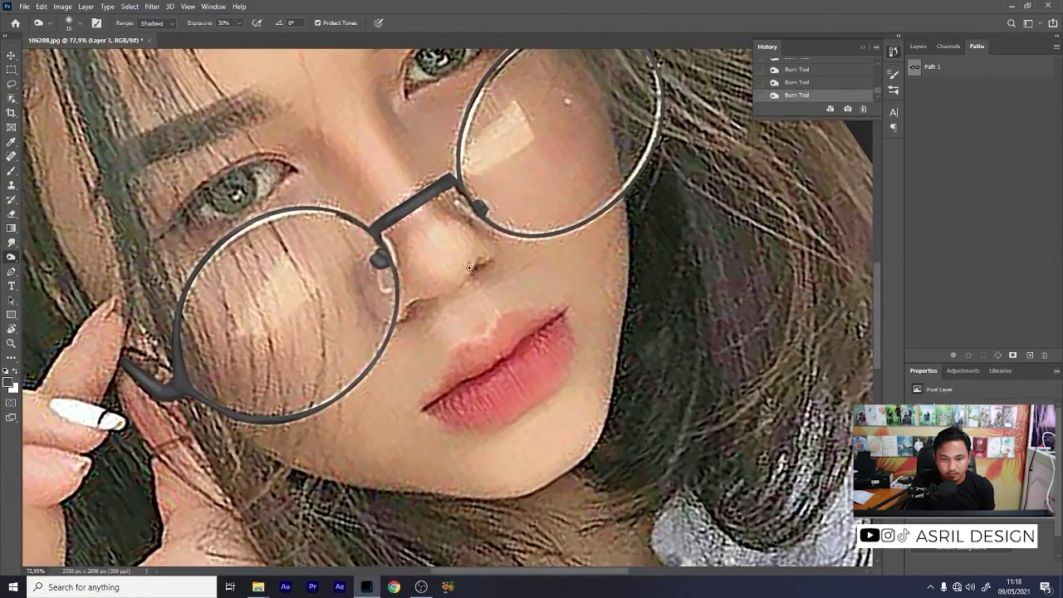
{"action": "scroll", "coordinate": [470, 268], "scroll_direction": "down", "scroll_amount": 1}
{"action": "scroll", "coordinate": [349, 246], "scroll_direction": "up", "scroll_amount": 4}
Step: Trace the first lens rim with the Pen tool and close the outline
{"action": "key", "text": "p"}
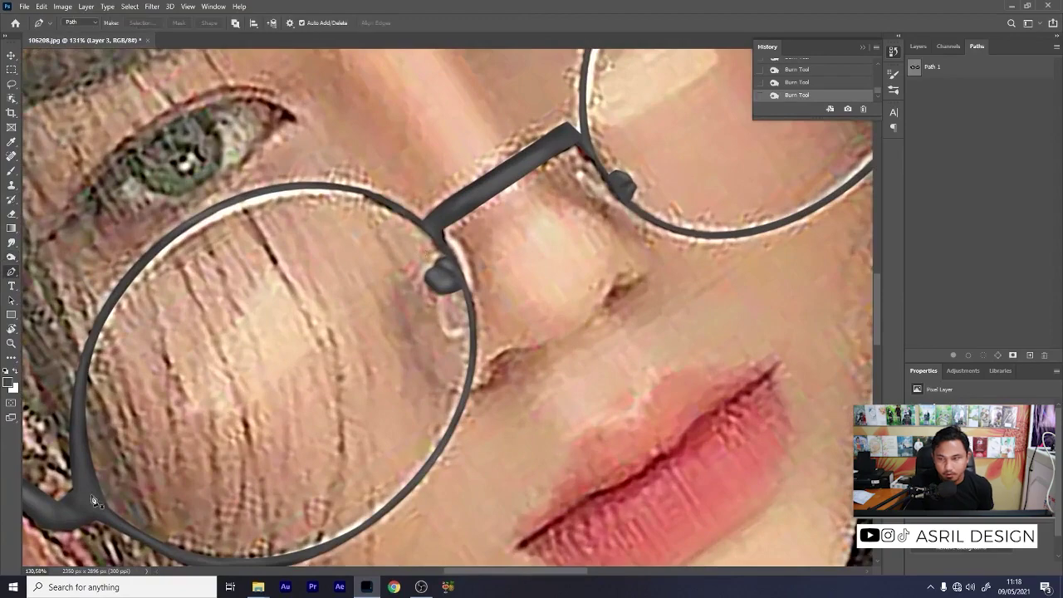
{"action": "left_click", "coordinate": [93, 499]}
{"action": "left_click", "coordinate": [126, 289]}
{"action": "left_click", "coordinate": [320, 187]}
{"action": "left_click", "coordinate": [421, 221]}
{"action": "left_click", "coordinate": [447, 253]}
{"action": "left_click", "coordinate": [462, 281]}
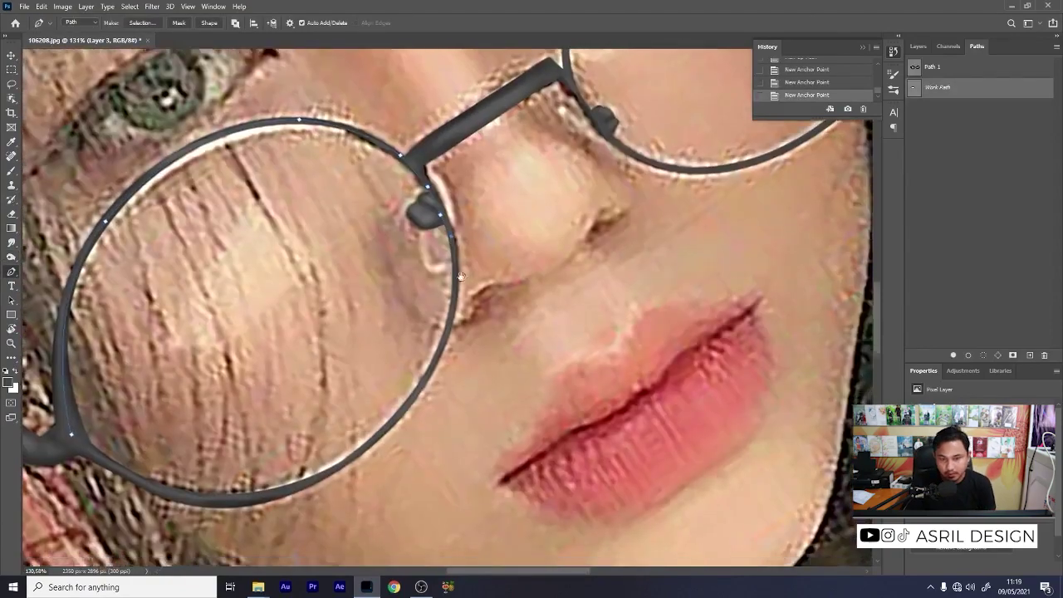
{"action": "left_click_drag", "start_coordinate": [461, 276], "coordinate": [476, 98]}
{"action": "left_click", "coordinate": [75, 266]}
Step: Outline the other lens rim, curving the lower edge, and close it
{"action": "mouse_move", "coordinate": [324, 197]}
{"action": "left_mouse_down"}
{"action": "mouse_move", "coordinate": [284, 299]}
{"action": "mouse_move", "coordinate": [576, 142]}
{"action": "mouse_move", "coordinate": [524, 204]}
{"action": "left_mouse_up"}
{"action": "key", "text": "ctrl+z"}
{"action": "left_click", "coordinate": [577, 142]}
{"action": "left_click_drag", "start_coordinate": [359, 436], "coordinate": [403, 407]}
{"action": "left_click", "coordinate": [413, 407]}
Step: Save the glasses outline as Path 2 and load it as a selection
{"action": "scroll", "coordinate": [413, 407], "scroll_direction": "down", "scroll_amount": 3}
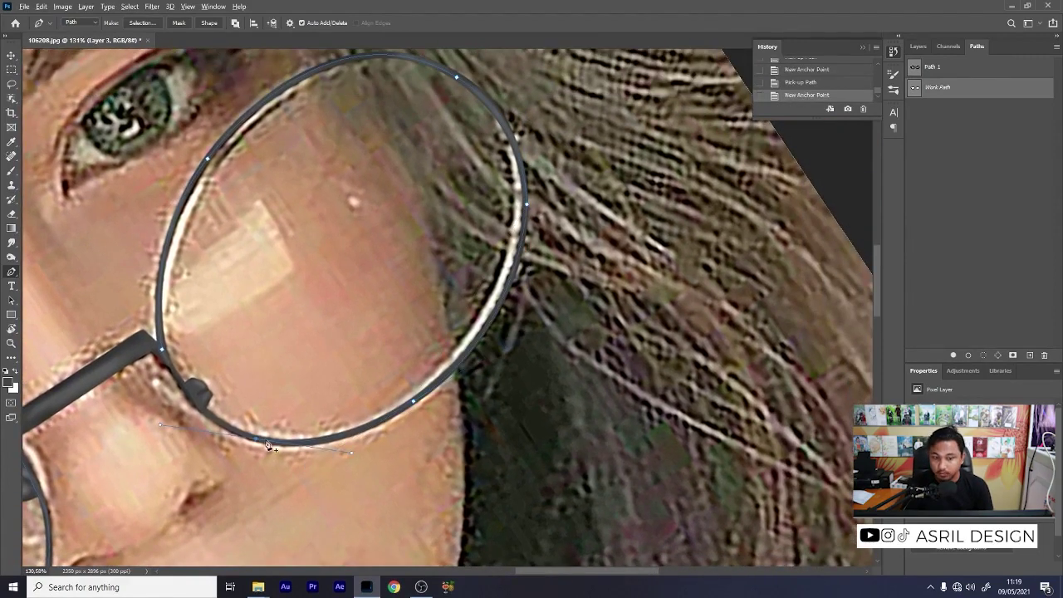
{"action": "scroll", "coordinate": [395, 264], "scroll_direction": "down", "scroll_amount": 3}
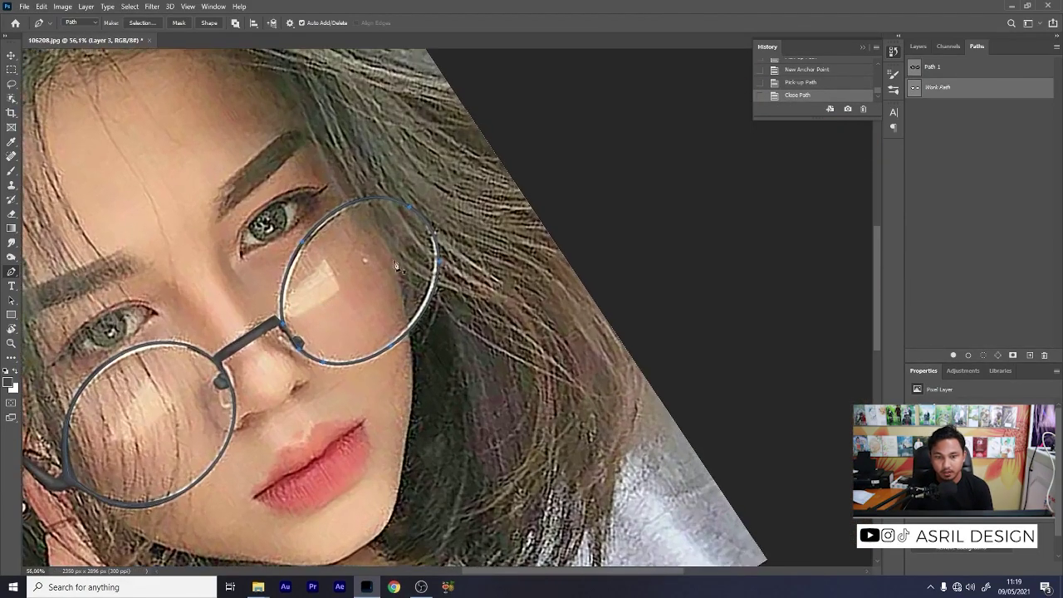
{"action": "double_click", "coordinate": [914, 88]}
{"action": "left_click", "coordinate": [596, 184]}
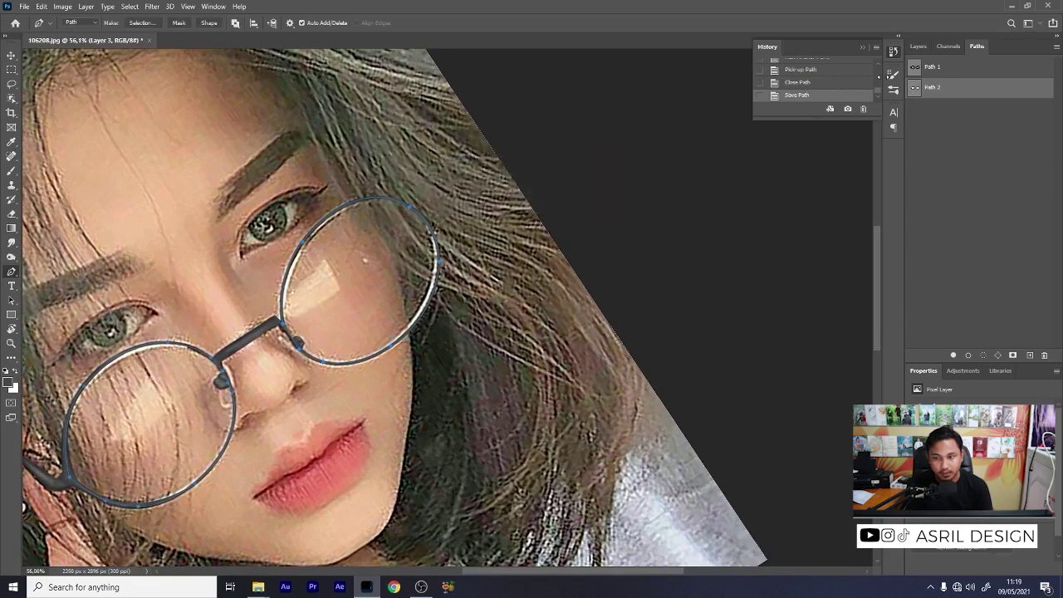
{"action": "left_click", "coordinate": [918, 47]}
Step: Add Layer 4 below Layer 3 and fill the glasses frame selection
{"action": "left_click", "coordinate": [931, 117], "text": "ctrl"}
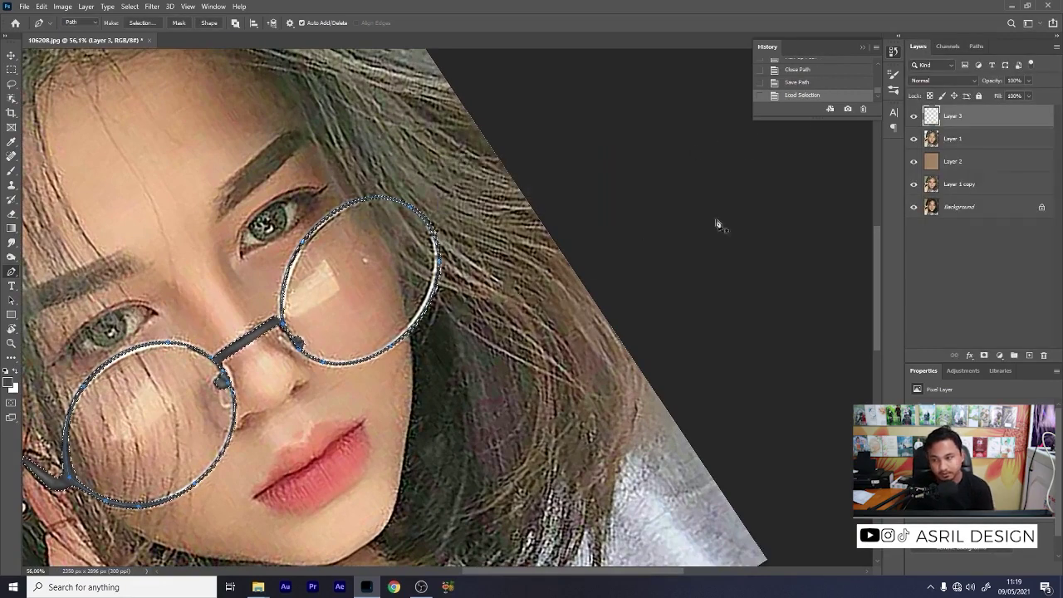
{"action": "key", "text": "ctrl+shift+alt+n"}
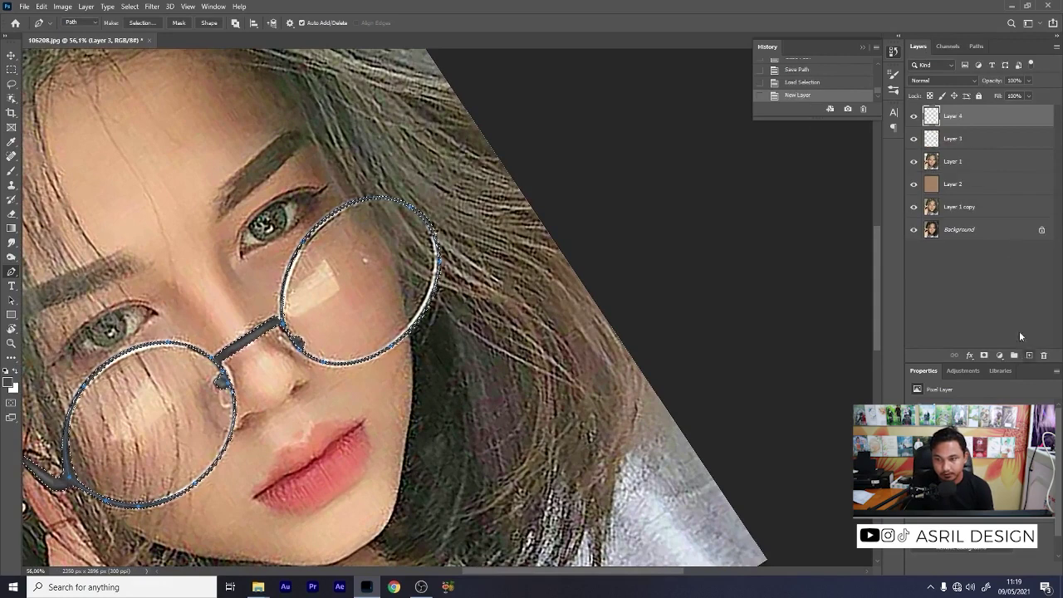
{"action": "left_click_drag", "start_coordinate": [983, 123], "coordinate": [979, 144]}
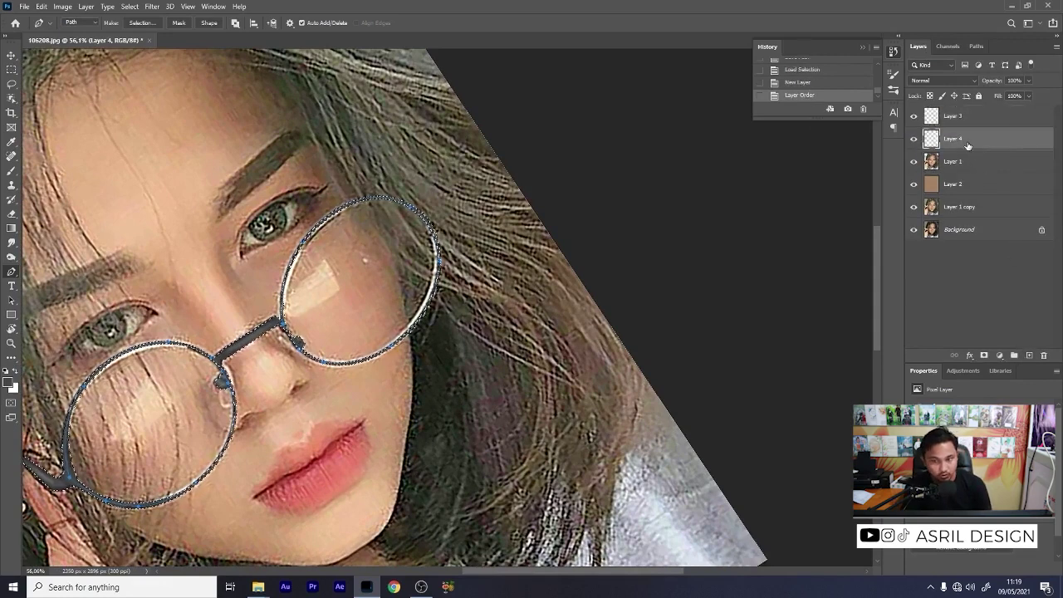
{"action": "key", "text": "alt+BackSpace"}
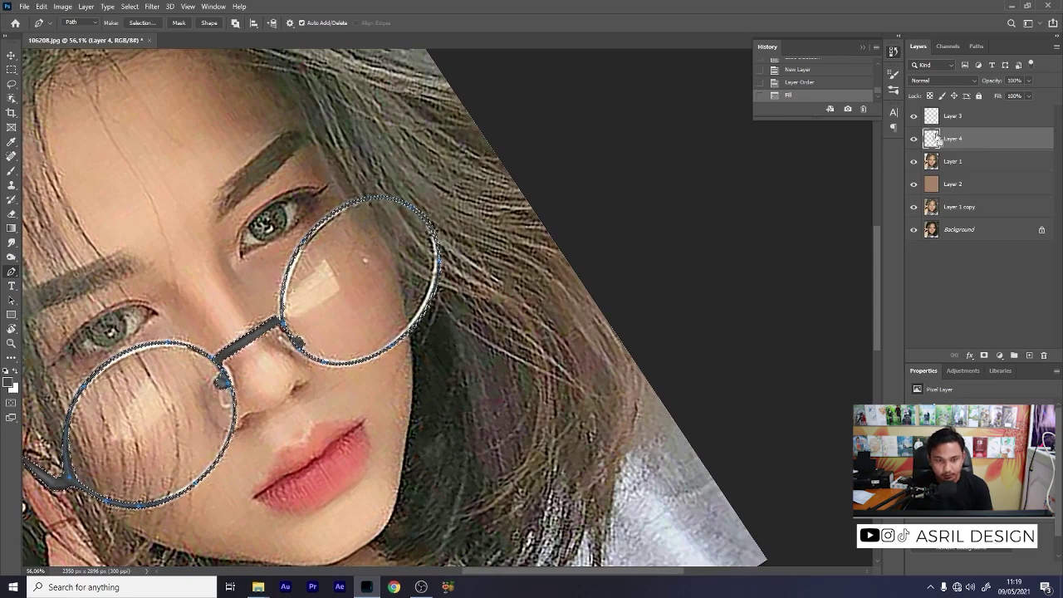
{"action": "key", "text": "ctrl+d"}
Step: Load Path 2 as a selection and fill the lenses with white
{"action": "left_click", "coordinate": [977, 45]}
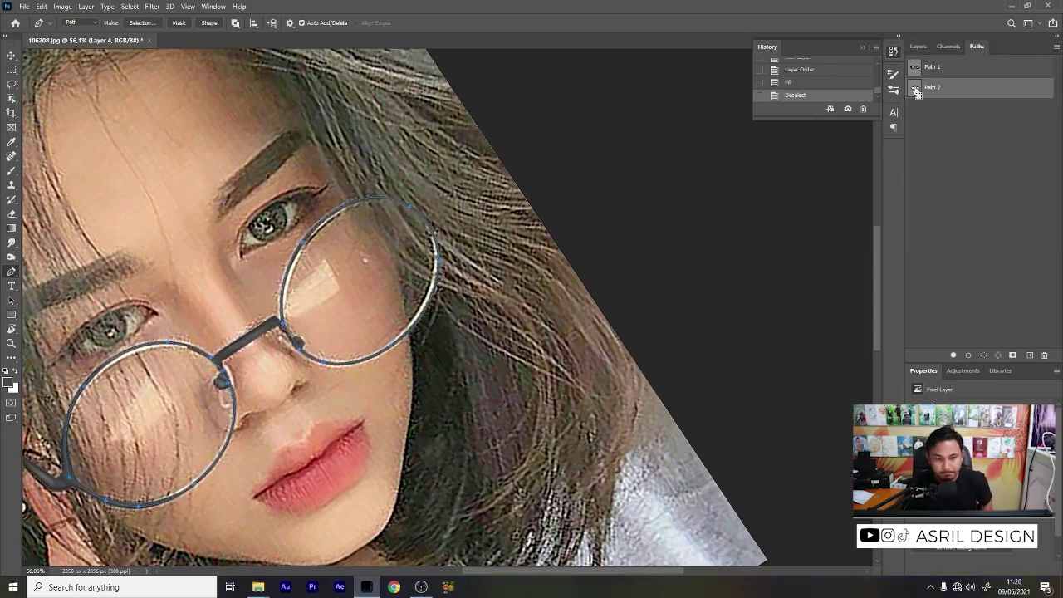
{"action": "left_click", "coordinate": [917, 92], "text": "ctrl"}
{"action": "left_click", "coordinate": [919, 46]}
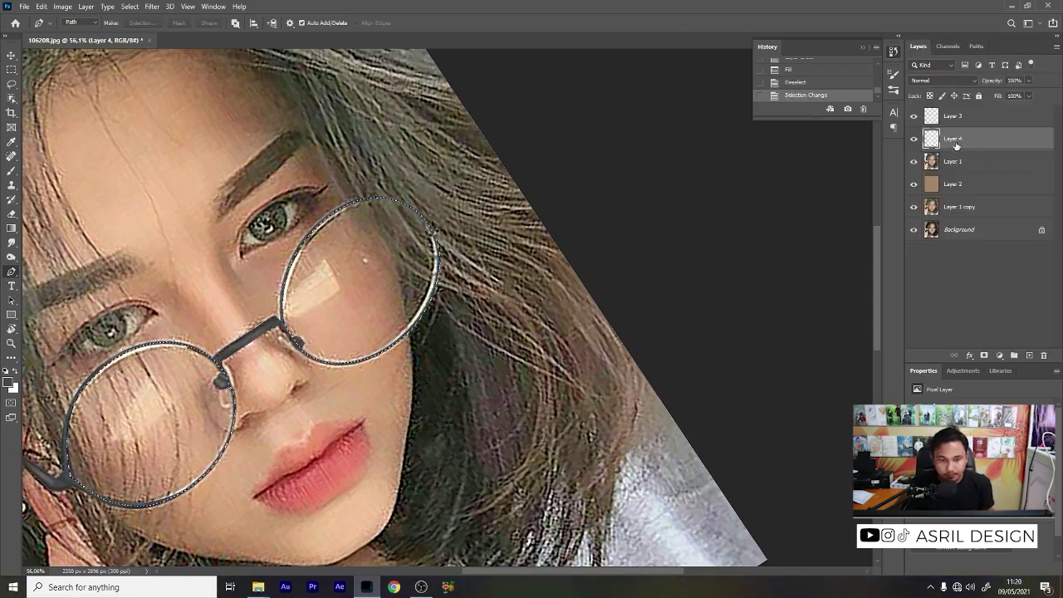
{"action": "key", "text": "ctrl+BackSpace"}
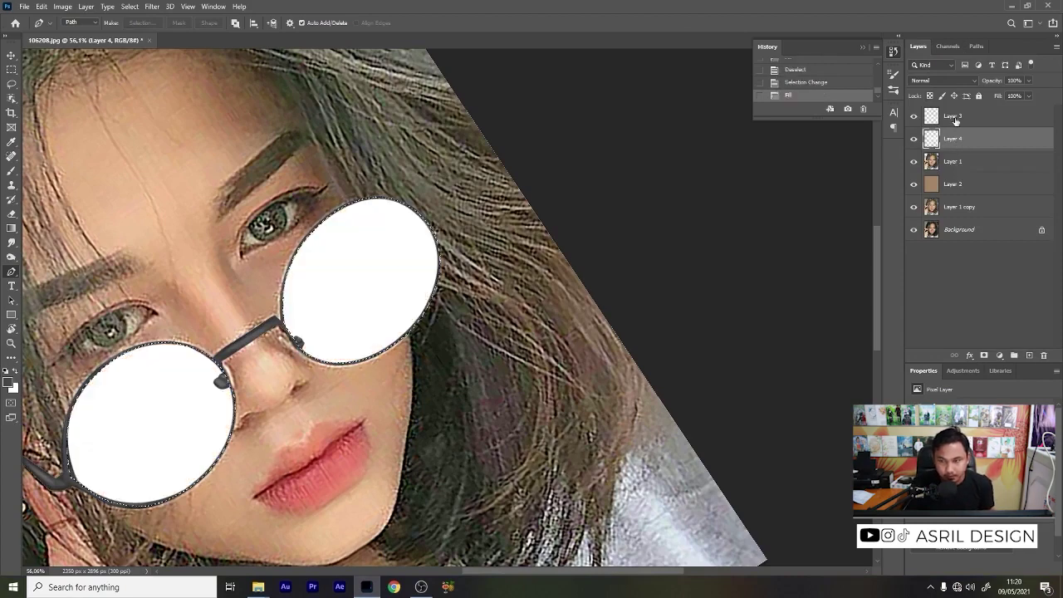
{"action": "key", "text": "ctrl+d"}
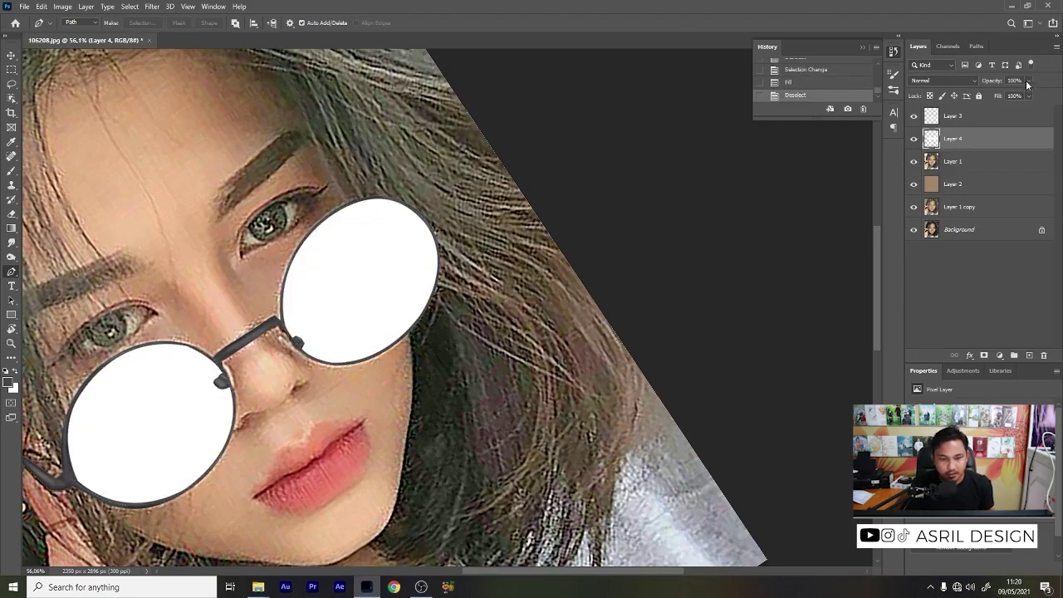
Step: Set the lens layer to 30% opacity and fade it with a gradient mask
{"action": "left_click", "coordinate": [1027, 82]}
{"action": "left_click_drag", "start_coordinate": [1030, 93], "coordinate": [1000, 94]}
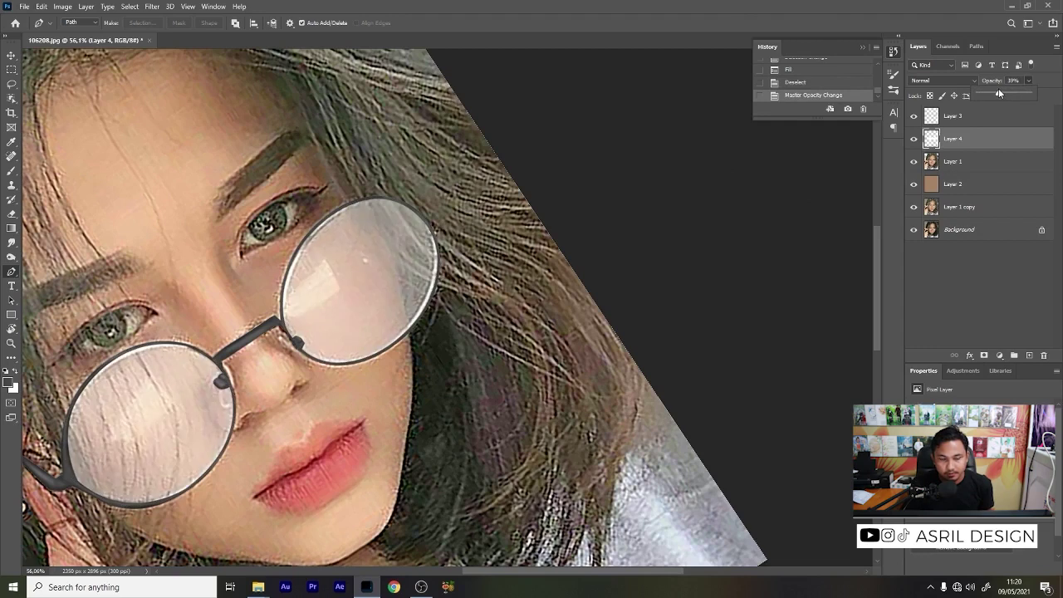
{"action": "left_click", "coordinate": [986, 355]}
{"action": "left_click", "coordinate": [11, 229]}
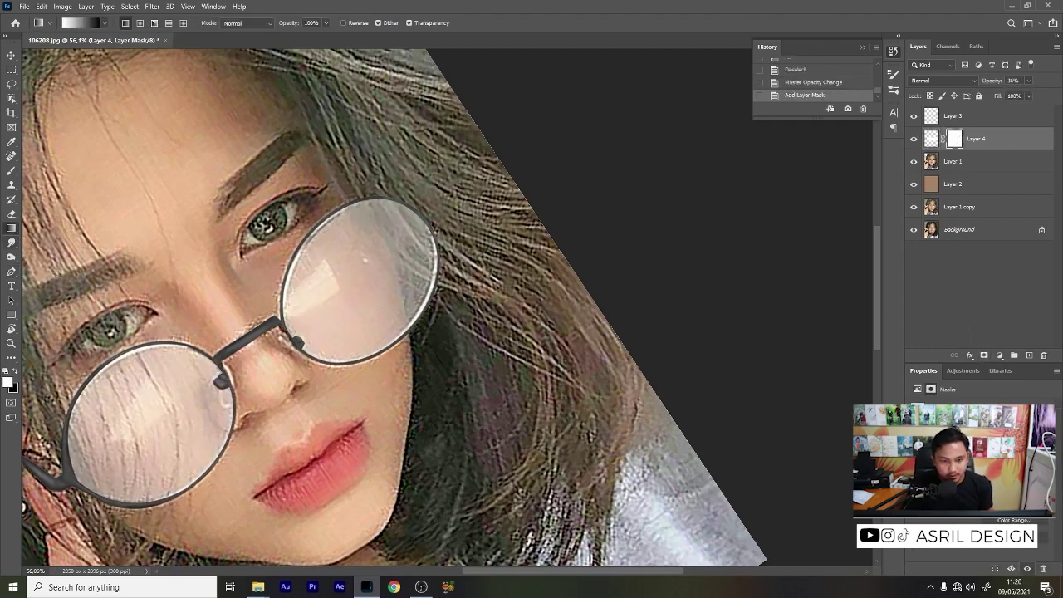
{"action": "left_click_drag", "start_coordinate": [182, 281], "coordinate": [306, 425]}
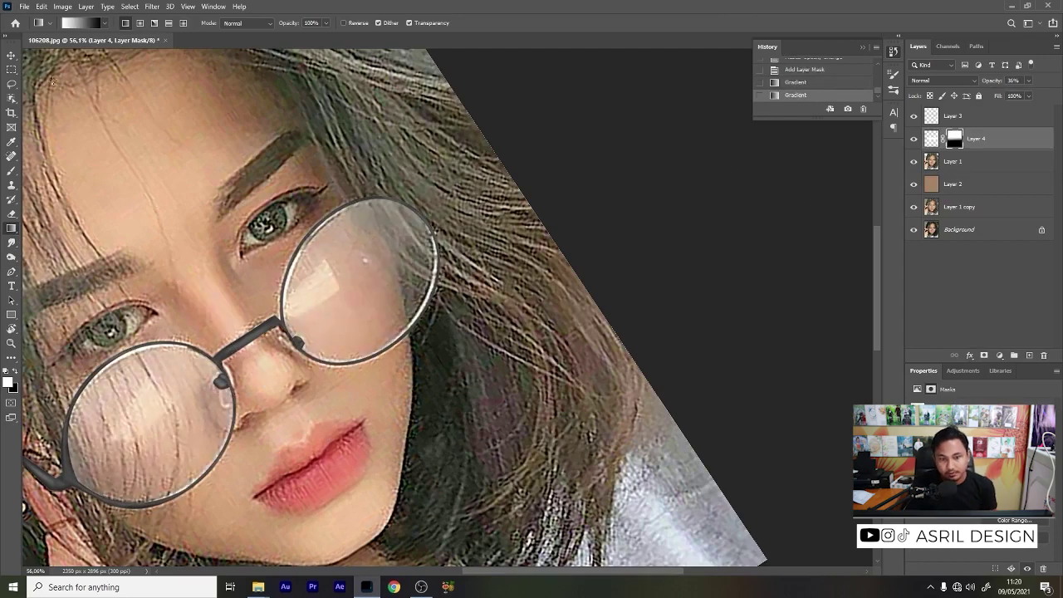
Step: Fit the image on screen and toggle the photo layer to check the glasses
{"action": "left_click", "coordinate": [16, 56]}
{"action": "key", "text": "ctrl+0"}
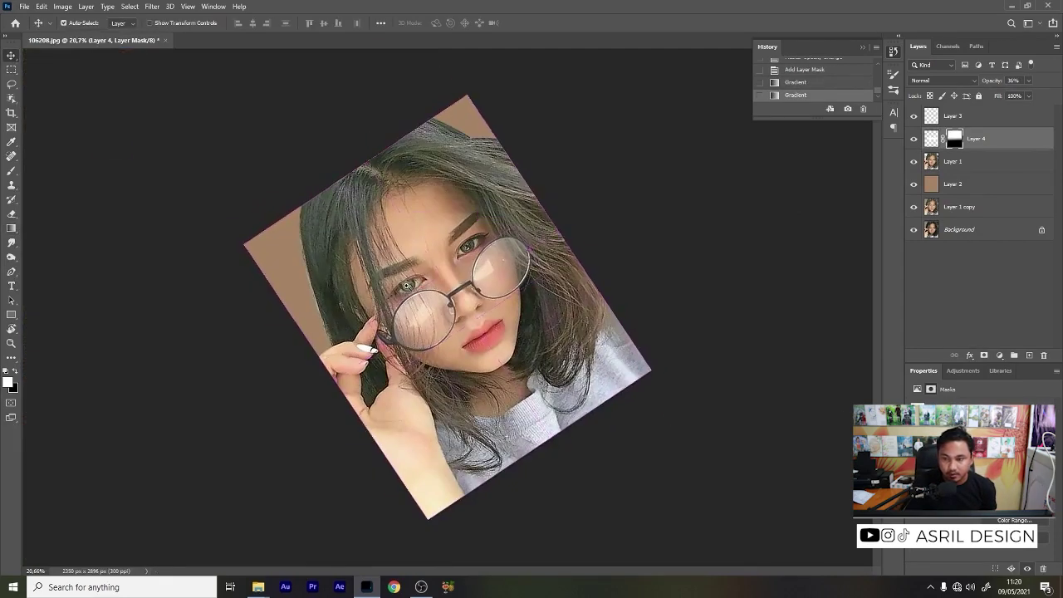
{"action": "left_click", "coordinate": [914, 161]}
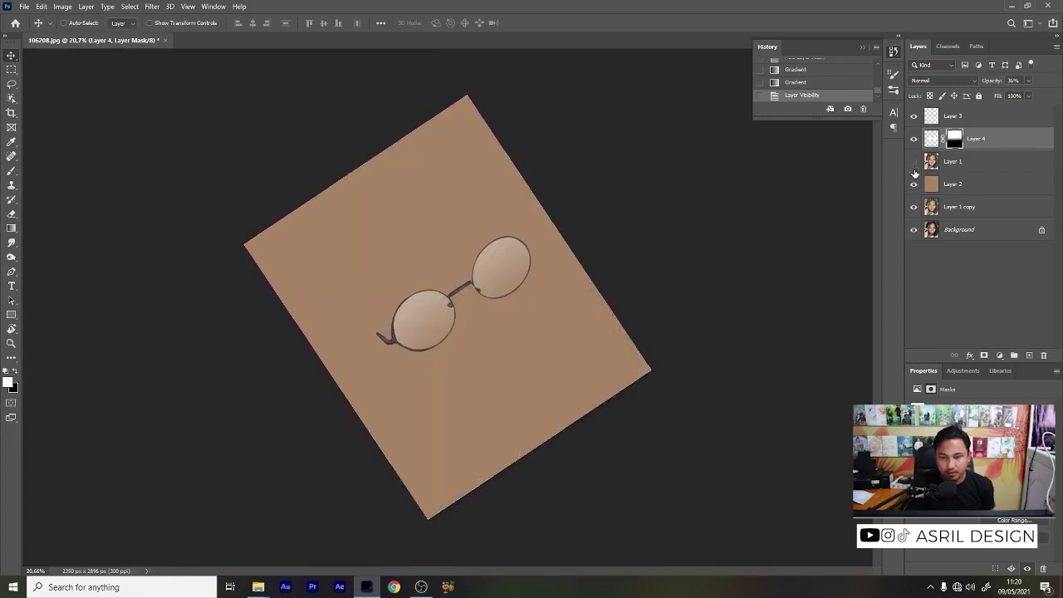
{"action": "left_click", "coordinate": [915, 162]}
{"action": "scroll", "coordinate": [442, 318], "scroll_direction": "up", "scroll_amount": 2}
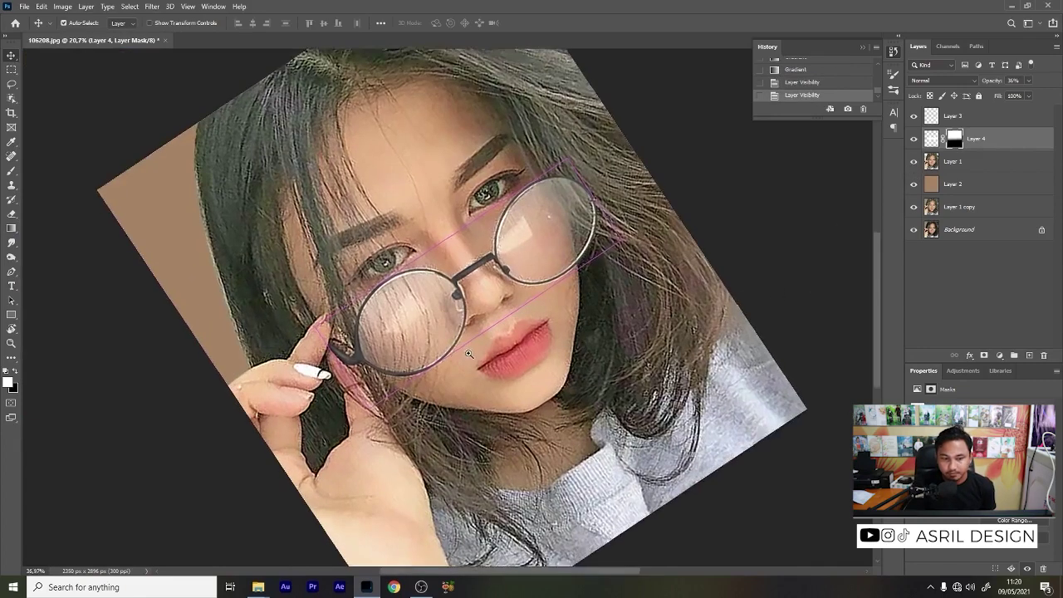
{"action": "scroll", "coordinate": [382, 356], "scroll_direction": "up", "scroll_amount": 2}
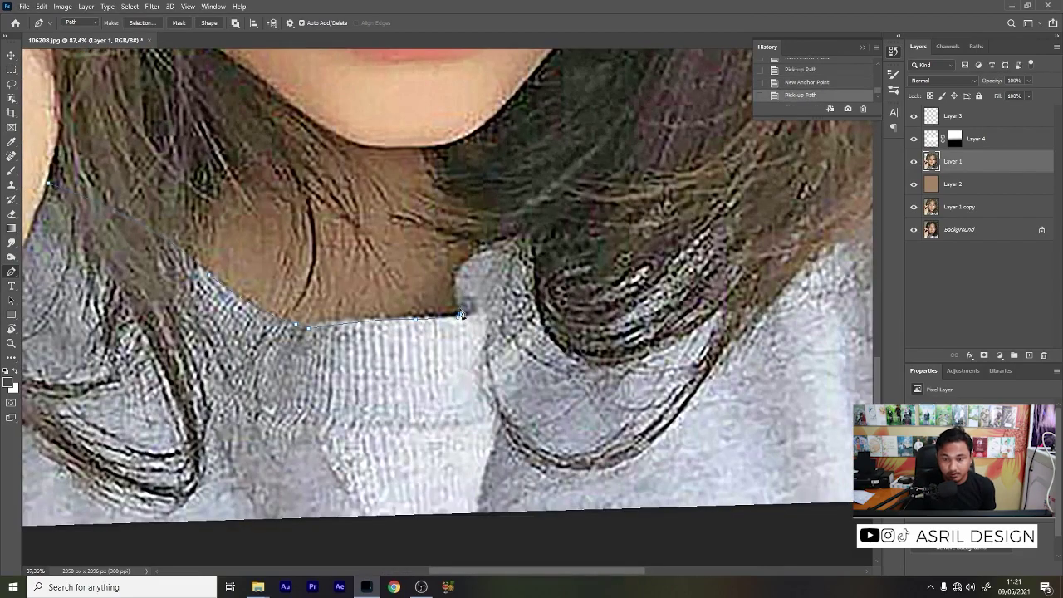
Step: Close a pen outline around the sweater along its neckline and edges
{"action": "scroll", "coordinate": [499, 249], "scroll_direction": "down", "scroll_amount": 2}
{"action": "left_click", "coordinate": [675, 215]}
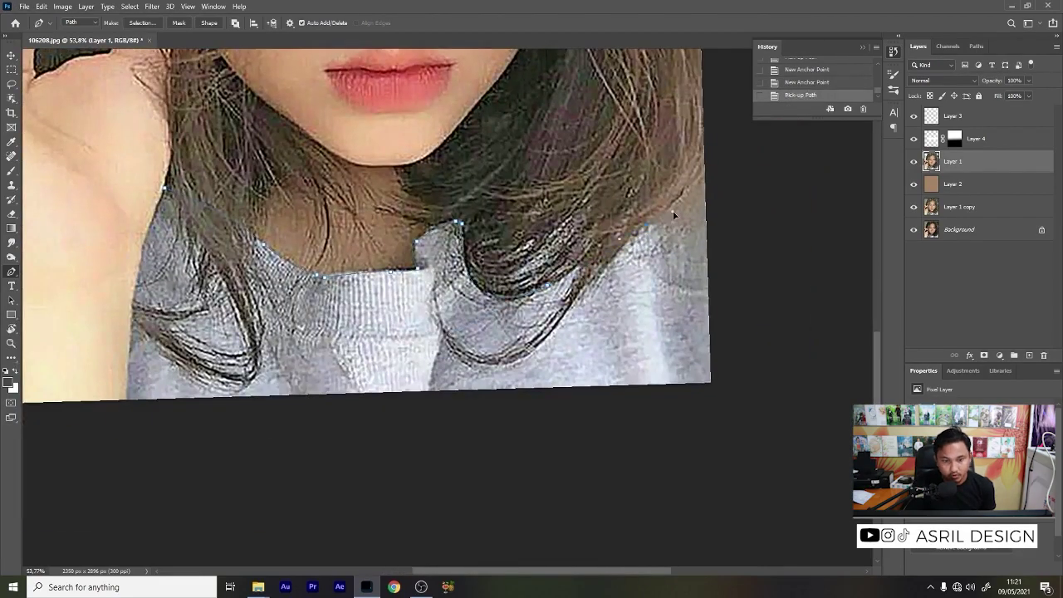
{"action": "scroll", "coordinate": [242, 251], "scroll_direction": "up", "scroll_amount": 4}
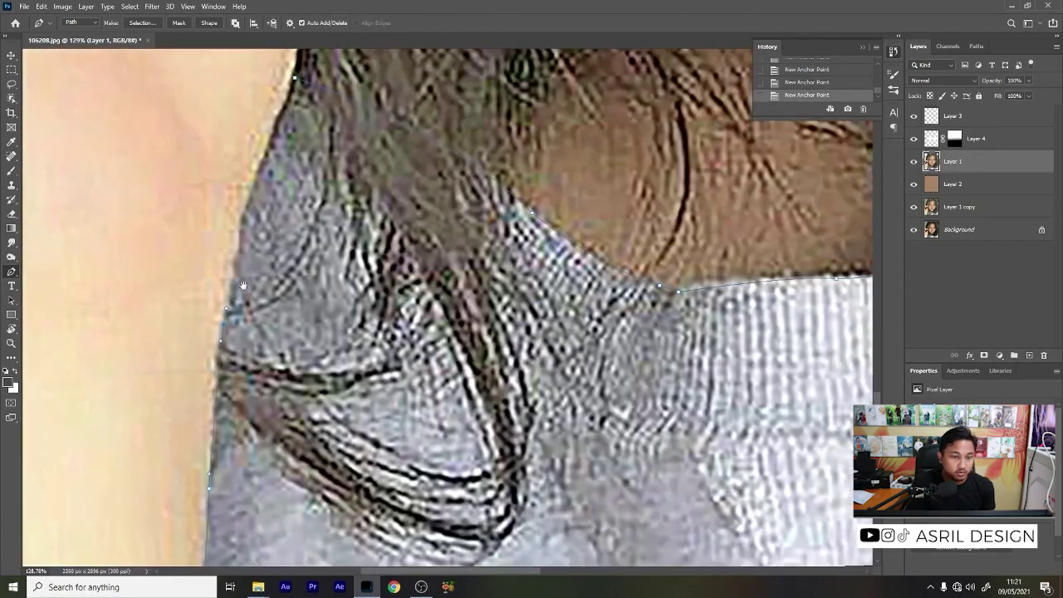
{"action": "left_click", "coordinate": [240, 237]}
{"action": "scroll", "coordinate": [242, 226], "scroll_direction": "down", "scroll_amount": 3}
{"action": "left_click", "coordinate": [283, 171]}
{"action": "scroll", "coordinate": [494, 316], "scroll_direction": "down", "scroll_amount": 1}
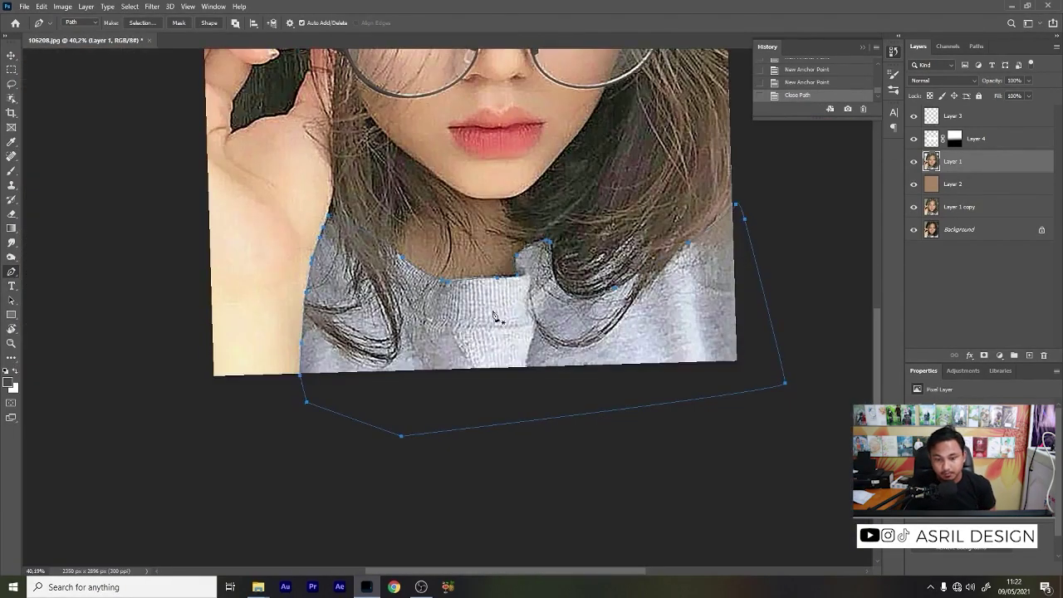
Step: Turn the sweater outline into a selection and copy it to Layer 5
{"action": "right_click", "coordinate": [482, 323]}
{"action": "left_click", "coordinate": [519, 366]}
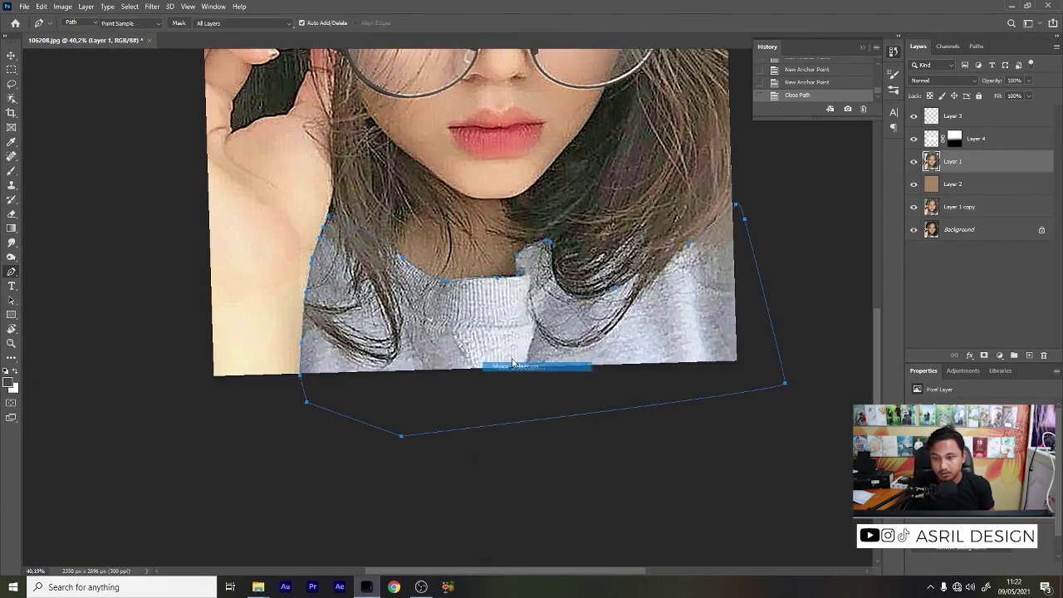
{"action": "left_click", "coordinate": [594, 159]}
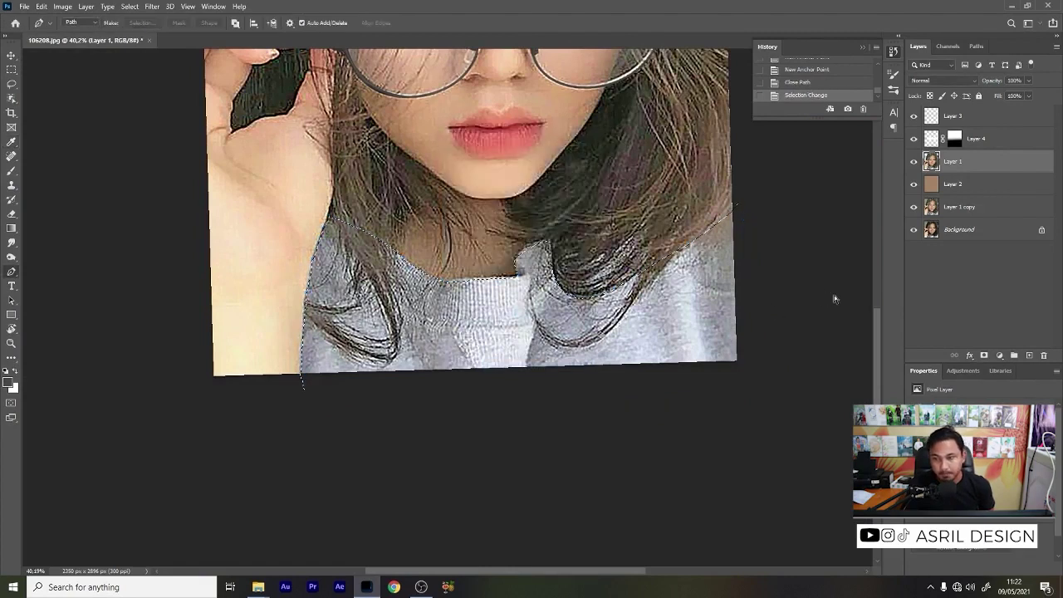
{"action": "key", "text": "ctrl+j"}
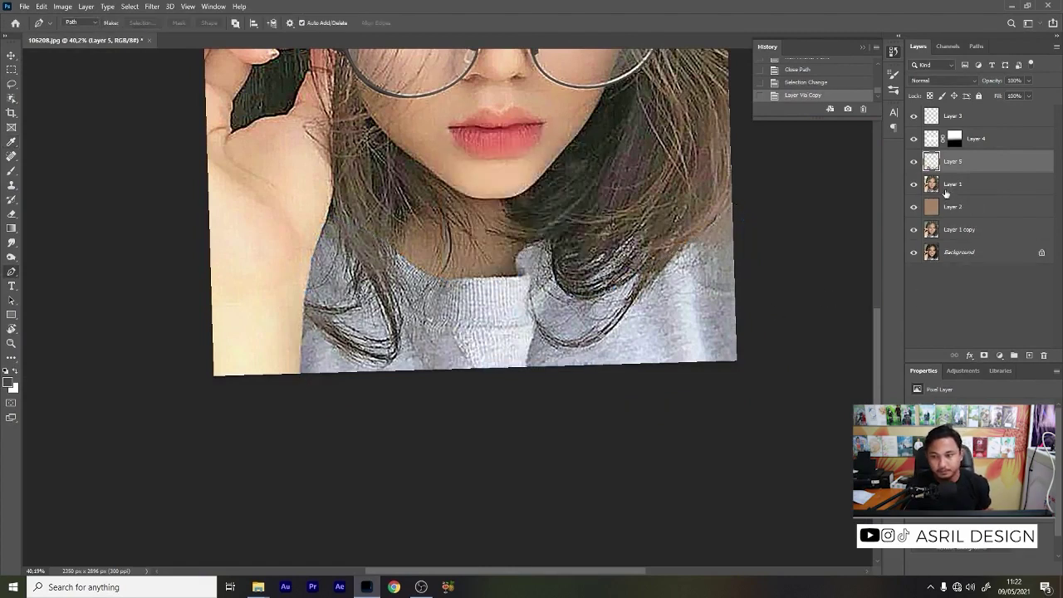
Step: Duplicate the sweater layer as a clipped copy and smudge the texture near the collar
{"action": "key", "text": "ctrl+j"}
{"action": "left_click", "coordinate": [954, 167], "text": "alt"}
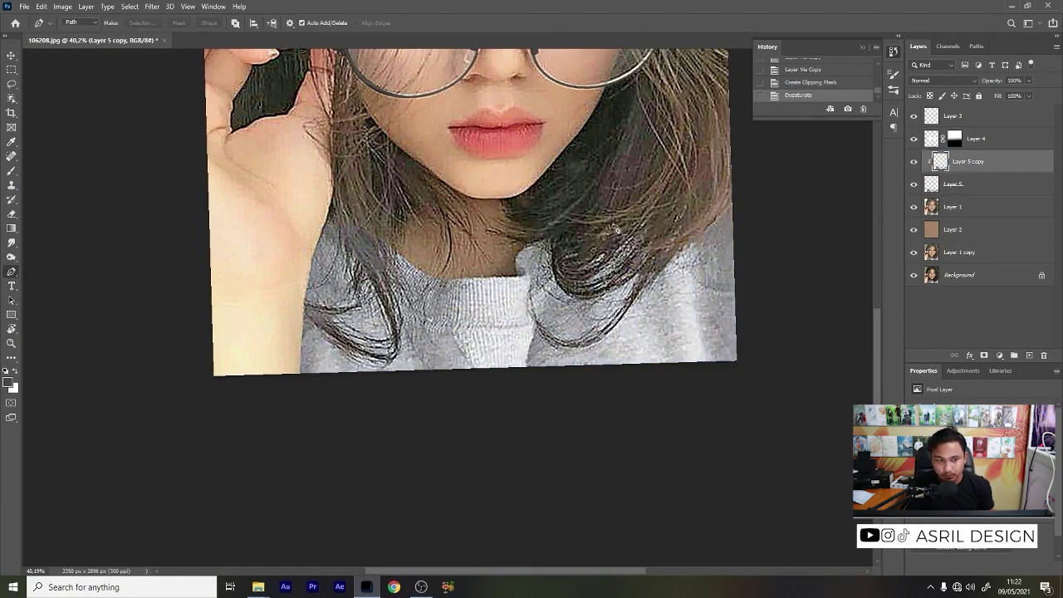
{"action": "left_click", "coordinate": [11, 241]}
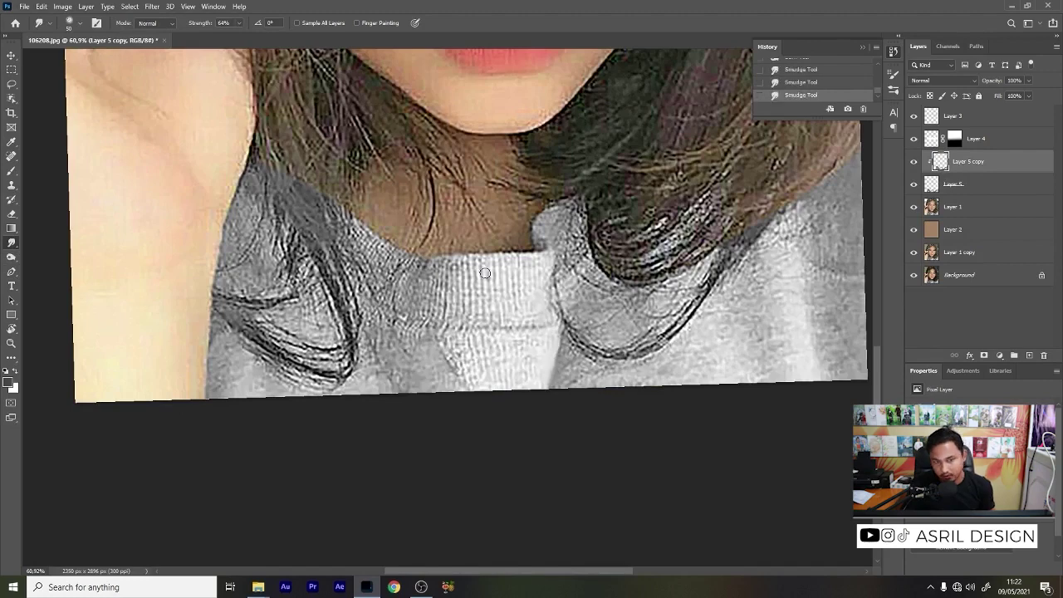
{"action": "left_click", "coordinate": [239, 23]}
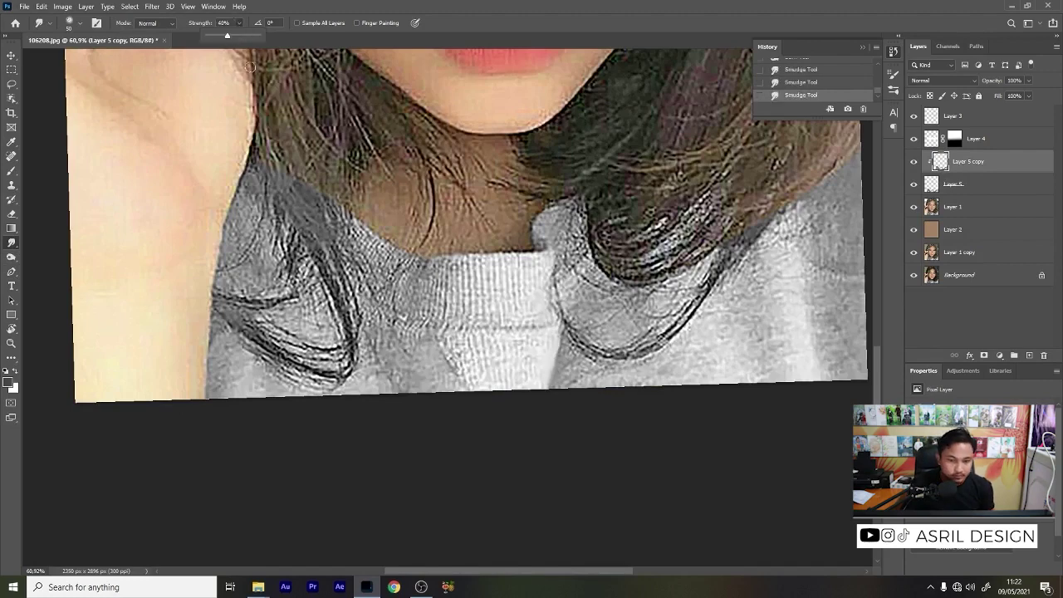
{"action": "scroll", "coordinate": [543, 365], "scroll_direction": "up", "scroll_amount": 2}
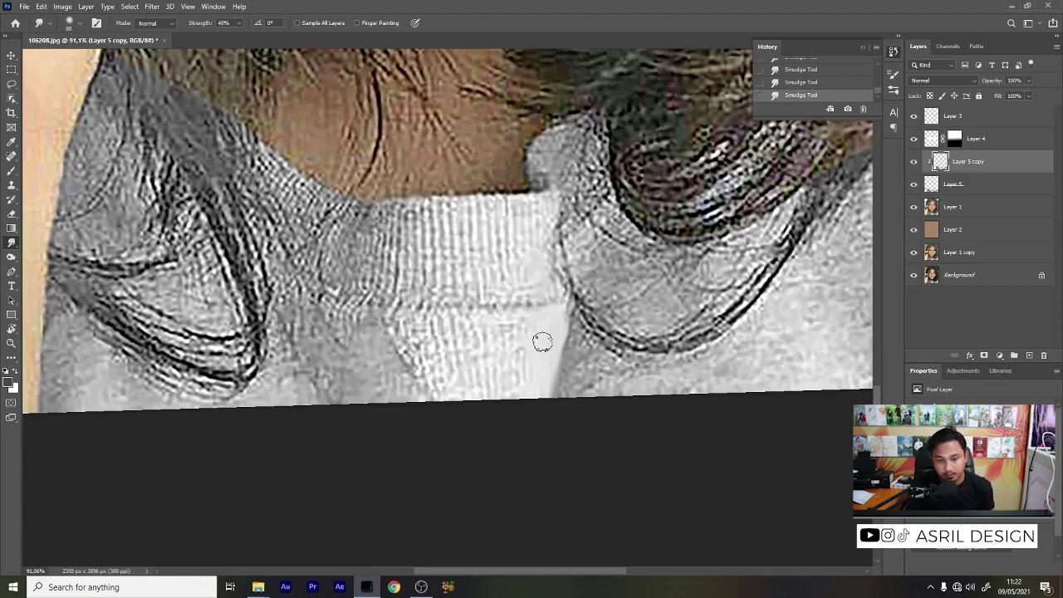
{"action": "mouse_move", "coordinate": [542, 342]}
{"action": "left_mouse_down"}
{"action": "mouse_move", "coordinate": [505, 321]}
{"action": "mouse_move", "coordinate": [532, 318]}
{"action": "mouse_move", "coordinate": [499, 249]}
{"action": "left_mouse_up"}
Step: Rotate the canvas to level the collar and smudge its left edge lighter
{"action": "key", "text": "r"}
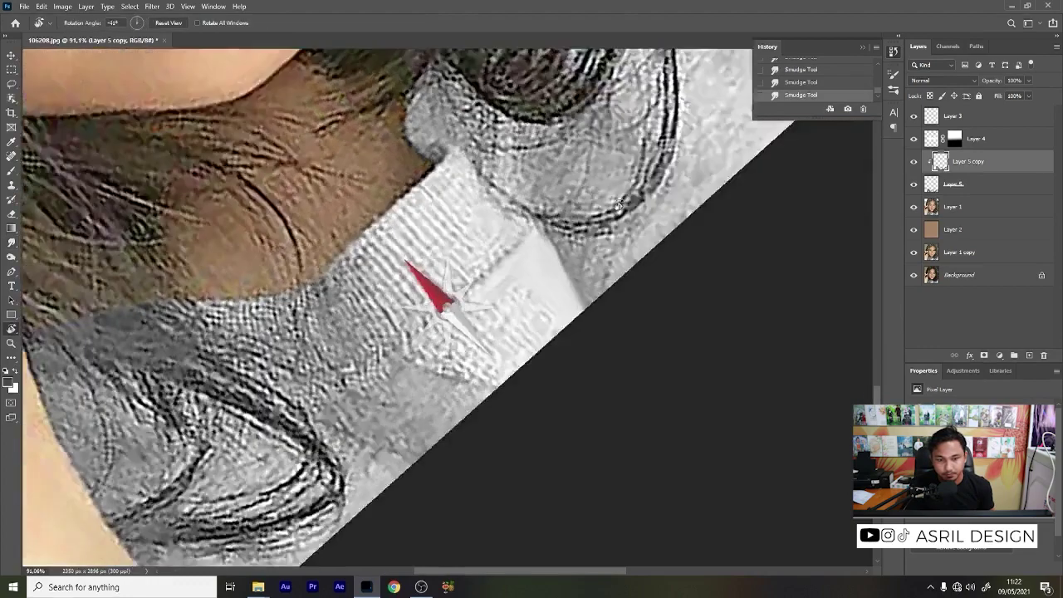
{"action": "mouse_move", "coordinate": [463, 292]}
{"action": "left_mouse_down"}
{"action": "mouse_move", "coordinate": [472, 272]}
{"action": "mouse_move", "coordinate": [375, 465]}
{"action": "left_mouse_up"}
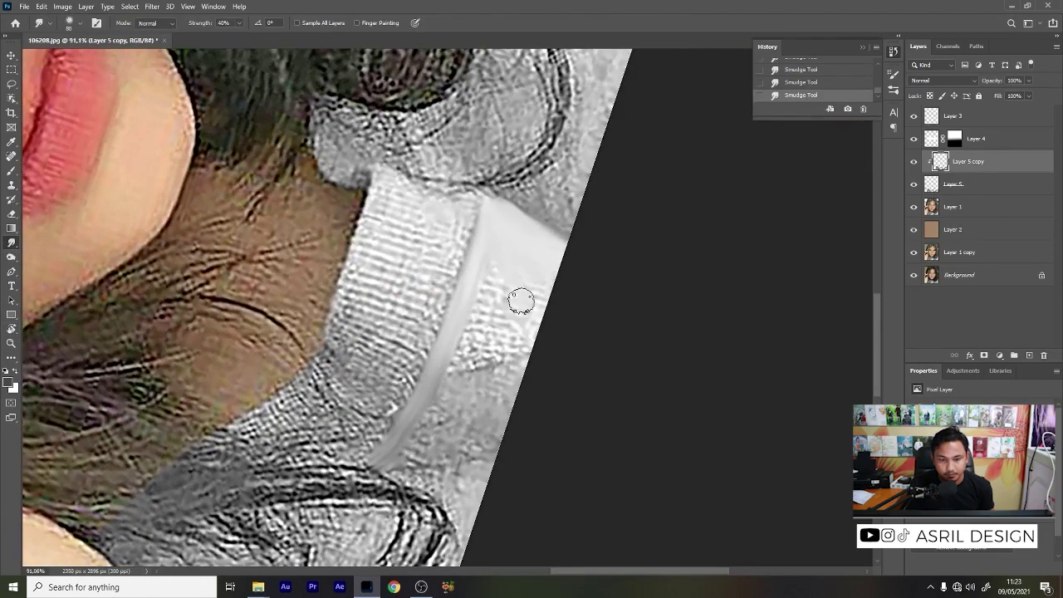
{"action": "key", "text": "r"}
{"action": "mouse_move", "coordinate": [518, 294]}
{"action": "left_mouse_down"}
{"action": "mouse_move", "coordinate": [491, 367]}
{"action": "mouse_move", "coordinate": [468, 387]}
{"action": "mouse_move", "coordinate": [417, 352]}
{"action": "mouse_move", "coordinate": [371, 372]}
{"action": "mouse_move", "coordinate": [308, 308]}
{"action": "mouse_move", "coordinate": [294, 335]}
{"action": "mouse_move", "coordinate": [168, 157]}
{"action": "left_mouse_up"}
{"action": "scroll", "coordinate": [305, 329], "scroll_direction": "down", "scroll_amount": 3}
{"action": "left_click_drag", "start_coordinate": [238, 22], "coordinate": [246, 39]}
{"action": "scroll", "coordinate": [307, 358], "scroll_direction": "up", "scroll_amount": 2}
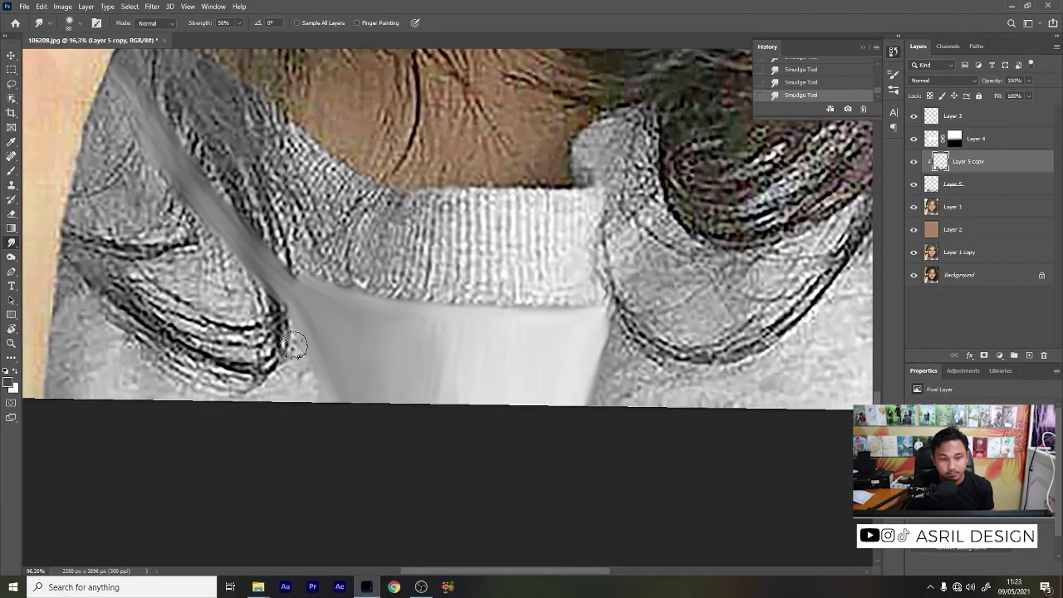
{"action": "mouse_move", "coordinate": [304, 380]}
{"action": "left_mouse_down"}
{"action": "mouse_move", "coordinate": [280, 304]}
{"action": "mouse_move", "coordinate": [244, 341]}
{"action": "mouse_move", "coordinate": [208, 256]}
{"action": "mouse_move", "coordinate": [292, 404]}
{"action": "mouse_move", "coordinate": [244, 316]}
{"action": "mouse_move", "coordinate": [208, 405]}
{"action": "mouse_move", "coordinate": [186, 399]}
{"action": "mouse_move", "coordinate": [197, 294]}
{"action": "mouse_move", "coordinate": [125, 133]}
{"action": "mouse_move", "coordinate": [123, 267]}
{"action": "mouse_move", "coordinate": [75, 137]}
{"action": "mouse_move", "coordinate": [100, 404]}
{"action": "mouse_move", "coordinate": [72, 296]}
{"action": "mouse_move", "coordinate": [150, 373]}
{"action": "mouse_move", "coordinate": [59, 392]}
{"action": "mouse_move", "coordinate": [149, 325]}
{"action": "mouse_move", "coordinate": [207, 261]}
{"action": "mouse_move", "coordinate": [129, 143]}
{"action": "left_mouse_up"}
Step: Smooth the right side of the collar and under the hair with a 150 brush
{"action": "left_click_drag", "start_coordinate": [567, 357], "coordinate": [243, 370]}
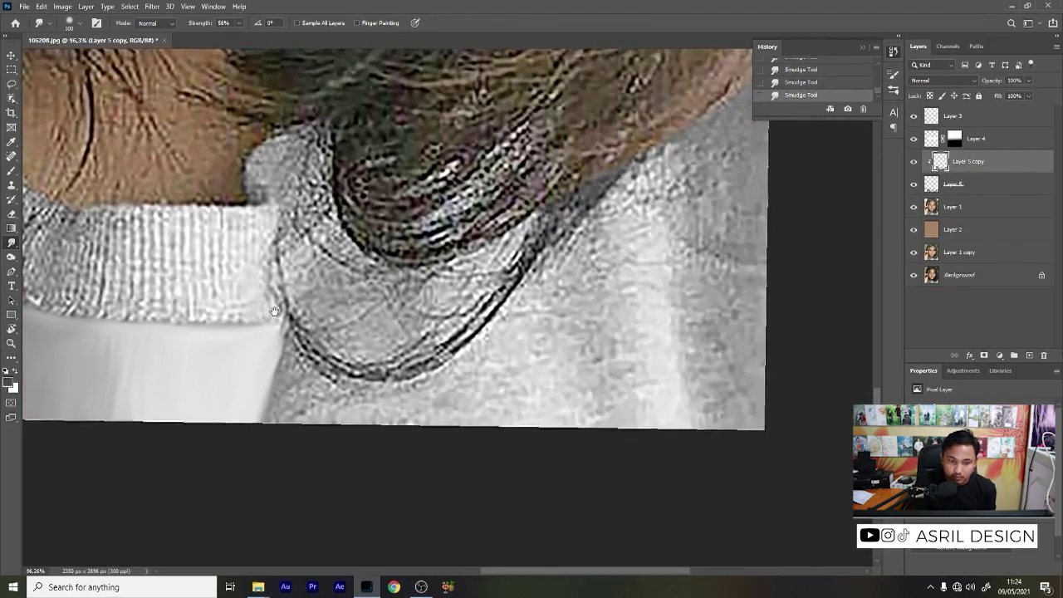
{"action": "left_click_drag", "start_coordinate": [316, 315], "coordinate": [282, 407]}
{"action": "mouse_move", "coordinate": [349, 266]}
{"action": "left_mouse_down"}
{"action": "mouse_move", "coordinate": [322, 385]}
{"action": "mouse_move", "coordinate": [283, 416]}
{"action": "left_mouse_up"}
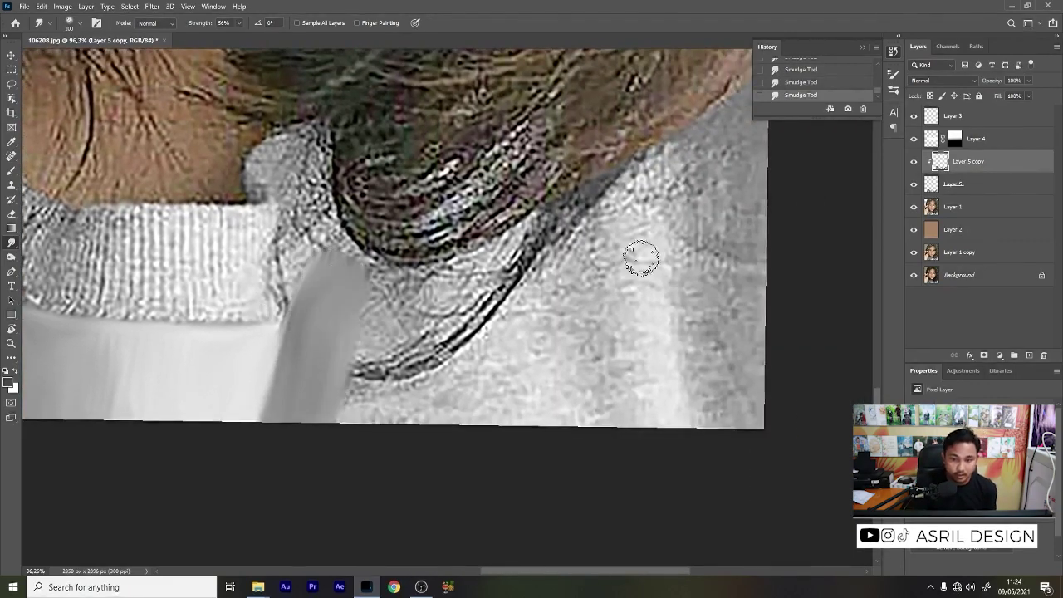
{"action": "mouse_move", "coordinate": [640, 241]}
{"action": "left_mouse_down"}
{"action": "mouse_move", "coordinate": [660, 299]}
{"action": "mouse_move", "coordinate": [540, 328]}
{"action": "mouse_move", "coordinate": [553, 230]}
{"action": "mouse_move", "coordinate": [598, 415]}
{"action": "mouse_move", "coordinate": [612, 327]}
{"action": "mouse_move", "coordinate": [581, 166]}
{"action": "left_mouse_up"}
{"action": "key", "text": "bracketright"}
{"action": "key", "text": "bracketright"}
{"action": "mouse_move", "coordinate": [499, 241]}
{"action": "left_mouse_down"}
{"action": "mouse_move", "coordinate": [487, 395]}
{"action": "mouse_move", "coordinate": [444, 257]}
{"action": "mouse_move", "coordinate": [420, 380]}
{"action": "left_mouse_up"}
{"action": "mouse_move", "coordinate": [416, 316]}
{"action": "left_mouse_down"}
{"action": "mouse_move", "coordinate": [398, 391]}
{"action": "mouse_move", "coordinate": [405, 417]}
{"action": "left_mouse_up"}
{"action": "mouse_move", "coordinate": [404, 417]}
{"action": "left_mouse_down"}
{"action": "mouse_move", "coordinate": [428, 301]}
{"action": "mouse_move", "coordinate": [390, 365]}
{"action": "mouse_move", "coordinate": [339, 244]}
{"action": "mouse_move", "coordinate": [308, 351]}
{"action": "mouse_move", "coordinate": [228, 203]}
{"action": "mouse_move", "coordinate": [195, 283]}
{"action": "mouse_move", "coordinate": [200, 195]}
{"action": "mouse_move", "coordinate": [216, 340]}
{"action": "left_mouse_up"}
Step: Zoom in on the chin and smudge the textured left collar into soft grey
{"action": "mouse_move", "coordinate": [329, 314]}
{"action": "left_mouse_down"}
{"action": "mouse_move", "coordinate": [281, 349]}
{"action": "mouse_move", "coordinate": [506, 407]}
{"action": "mouse_move", "coordinate": [496, 330]}
{"action": "mouse_move", "coordinate": [460, 444]}
{"action": "mouse_move", "coordinate": [440, 332]}
{"action": "mouse_move", "coordinate": [463, 368]}
{"action": "mouse_move", "coordinate": [507, 399]}
{"action": "mouse_move", "coordinate": [503, 476]}
{"action": "mouse_move", "coordinate": [441, 453]}
{"action": "mouse_move", "coordinate": [454, 508]}
{"action": "mouse_move", "coordinate": [407, 500]}
{"action": "mouse_move", "coordinate": [506, 442]}
{"action": "left_mouse_up"}
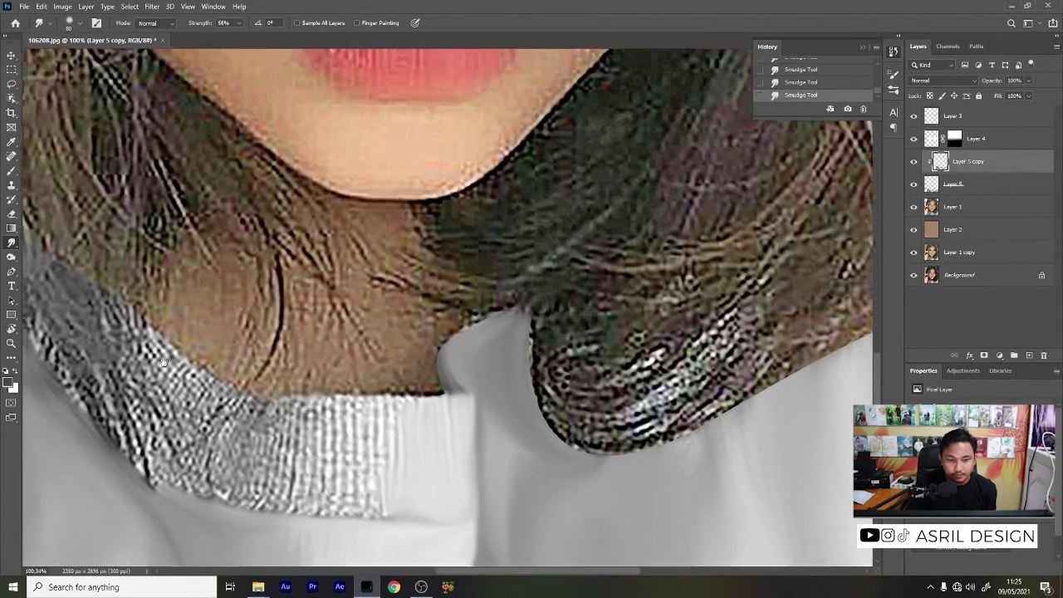
{"action": "mouse_move", "coordinate": [274, 366]}
{"action": "left_mouse_down"}
{"action": "mouse_move", "coordinate": [108, 183]}
{"action": "mouse_move", "coordinate": [266, 398]}
{"action": "mouse_move", "coordinate": [100, 199]}
{"action": "left_mouse_up"}
{"action": "mouse_move", "coordinate": [200, 370]}
{"action": "left_mouse_down"}
{"action": "mouse_move", "coordinate": [189, 323]}
{"action": "mouse_move", "coordinate": [100, 225]}
{"action": "mouse_move", "coordinate": [233, 373]}
{"action": "mouse_move", "coordinate": [332, 328]}
{"action": "mouse_move", "coordinate": [530, 343]}
{"action": "mouse_move", "coordinate": [465, 349]}
{"action": "mouse_move", "coordinate": [424, 382]}
{"action": "mouse_move", "coordinate": [390, 358]}
{"action": "mouse_move", "coordinate": [316, 390]}
{"action": "mouse_move", "coordinate": [282, 365]}
{"action": "mouse_move", "coordinate": [432, 361]}
{"action": "mouse_move", "coordinate": [356, 403]}
{"action": "mouse_move", "coordinate": [537, 453]}
{"action": "mouse_move", "coordinate": [199, 363]}
{"action": "left_mouse_up"}
{"action": "left_click_drag", "start_coordinate": [456, 388], "coordinate": [427, 337]}
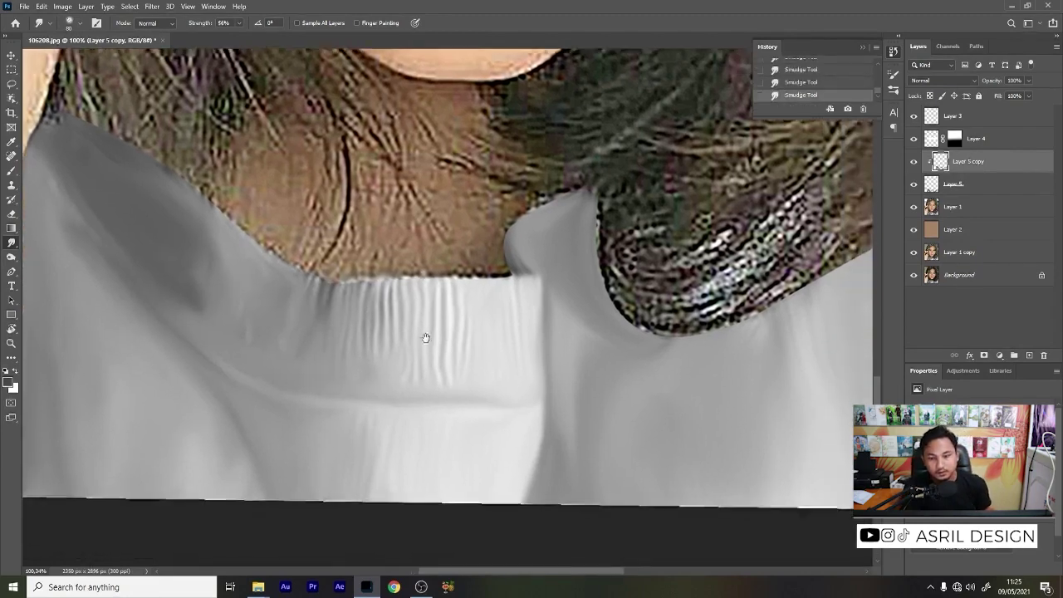
Step: Fit the portrait on screen and toggle Layer 5 copy to compare before and after
{"action": "key", "text": "ctrl+0"}
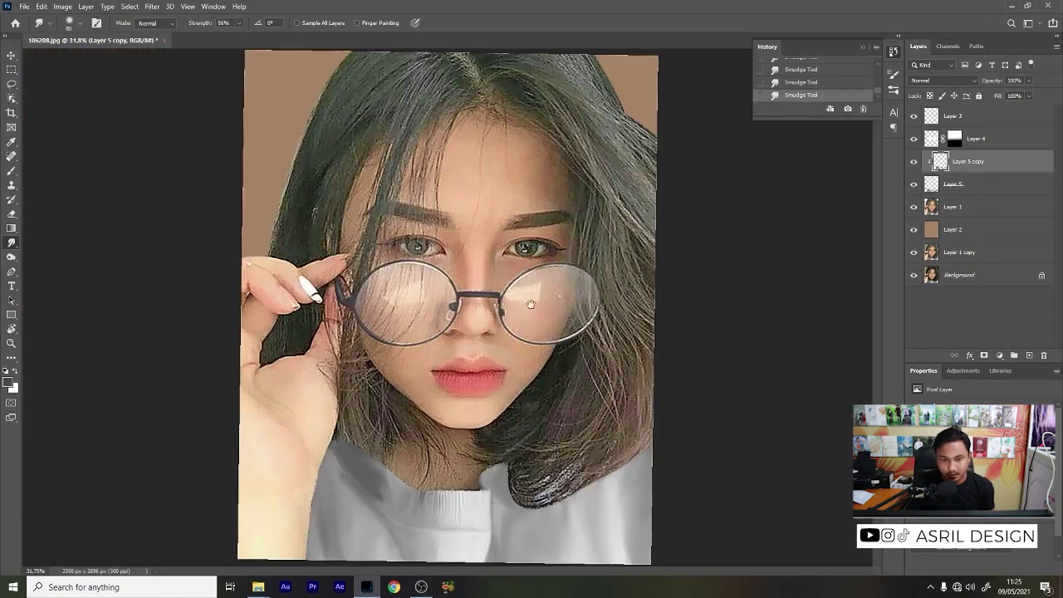
{"action": "left_click", "coordinate": [914, 163]}
{"action": "left_click", "coordinate": [914, 163]}
{"action": "key", "text": "o"}
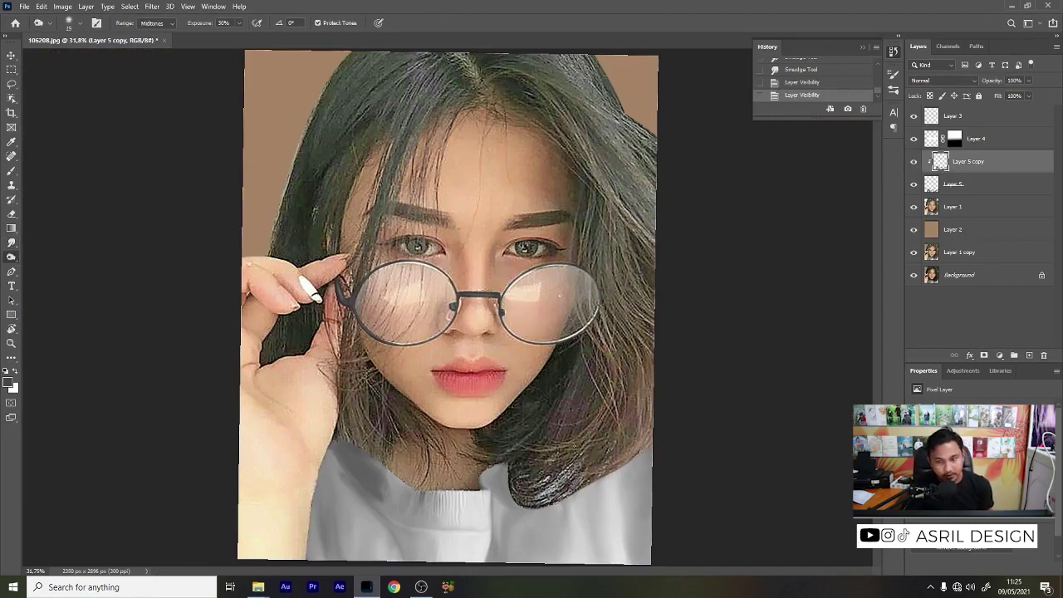
{"action": "key", "text": "ctrl+comma"}
{"action": "key", "text": "ctrl+comma"}
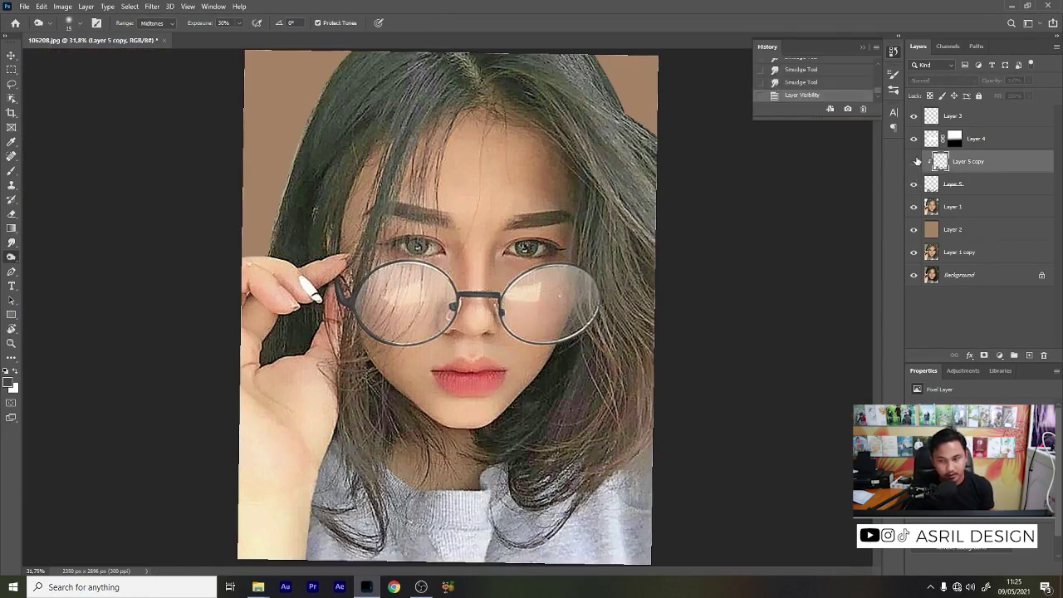
{"action": "key", "text": "ctrl+comma"}
{"action": "key", "text": "ctrl+comma"}
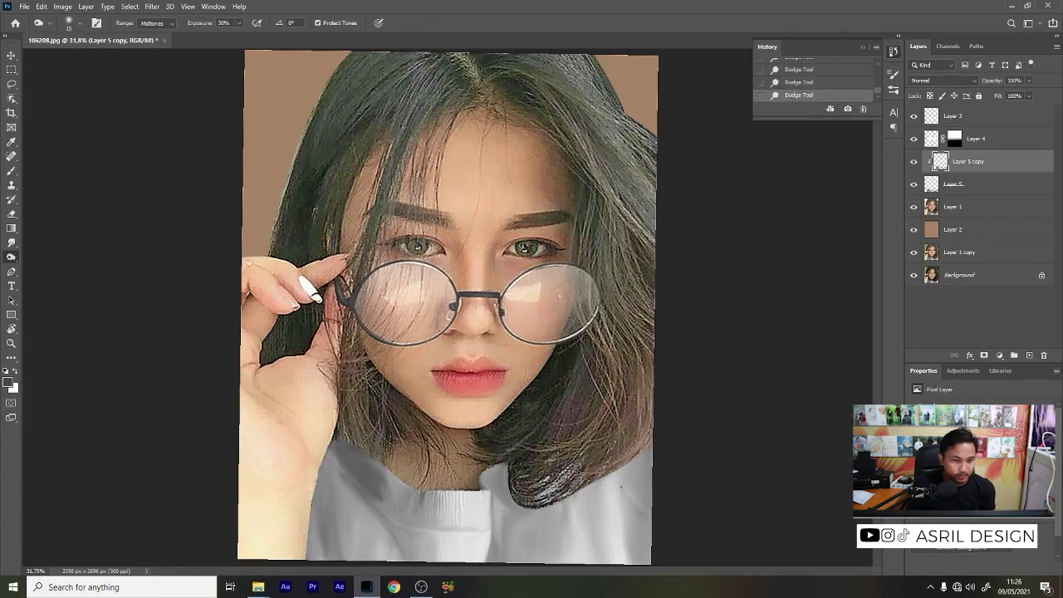
{"action": "key", "text": "r"}
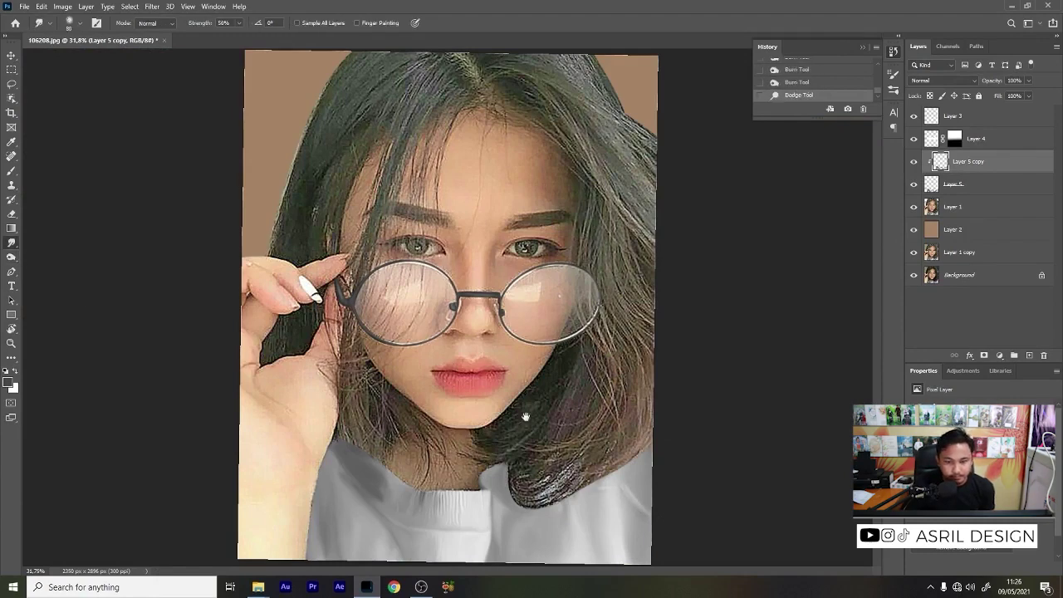
{"action": "scroll", "coordinate": [540, 432], "scroll_direction": "up", "scroll_amount": 5}
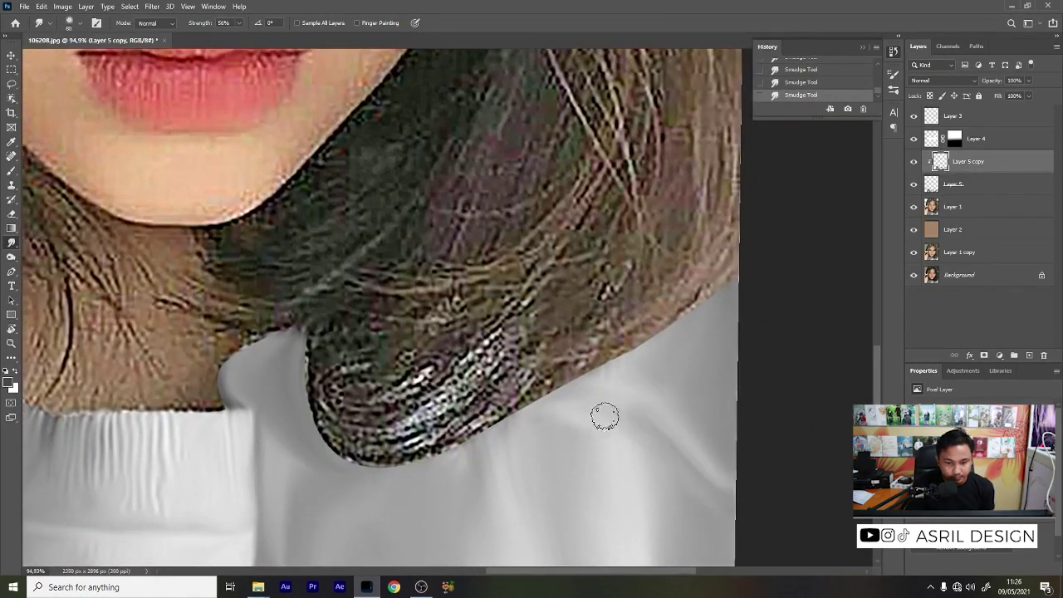
{"action": "scroll", "coordinate": [587, 470], "scroll_direction": "down", "scroll_amount": 5}
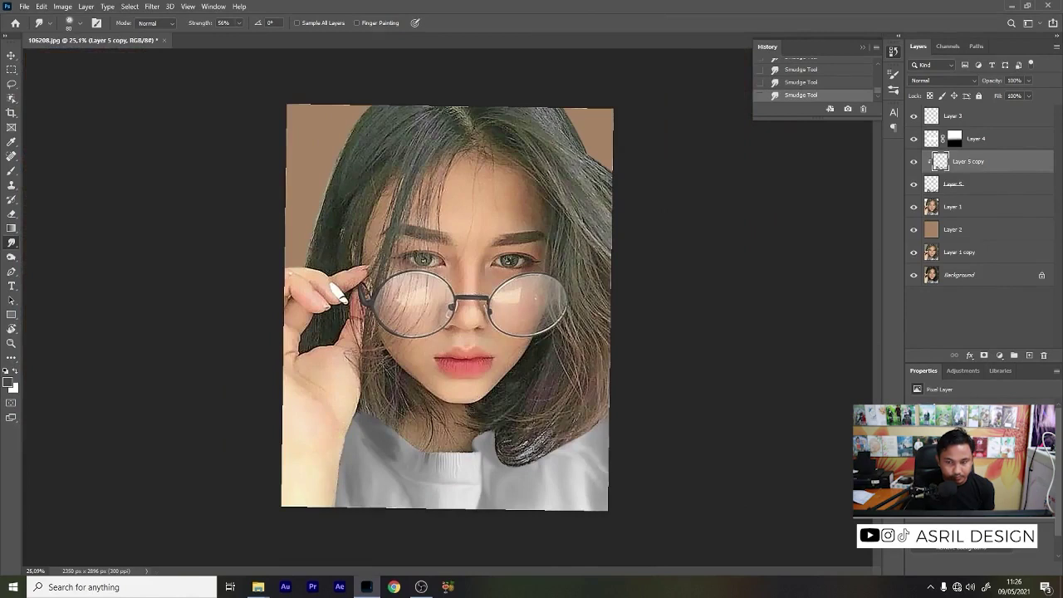
Step: Turn the sweater pink with Color Balance: Red +100, Magenta -48, Yellow -23
{"action": "key", "text": "ctrl+b"}
{"action": "left_click_drag", "start_coordinate": [702, 196], "coordinate": [751, 197]}
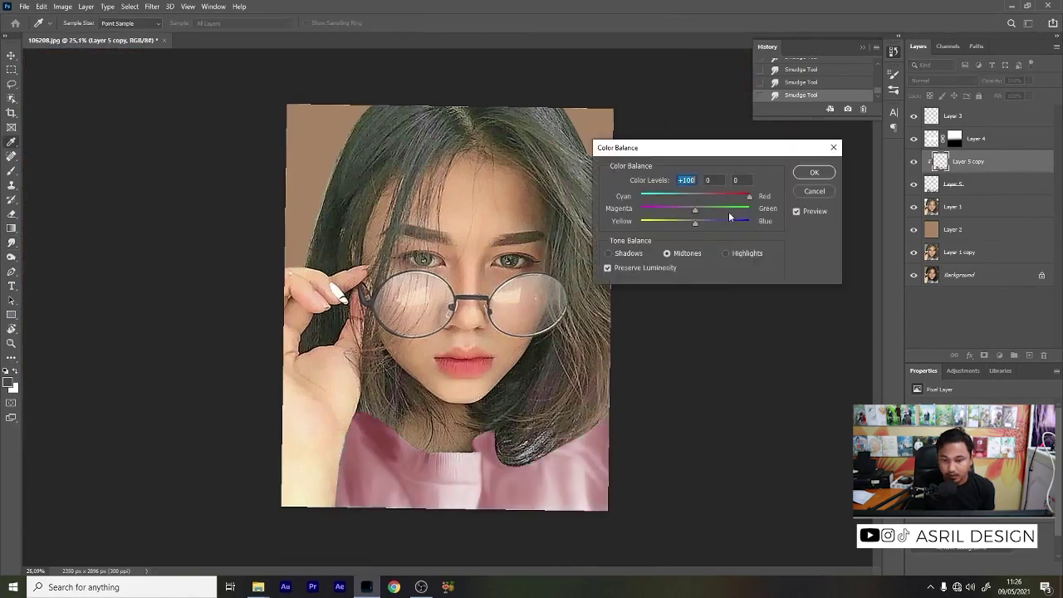
{"action": "left_click_drag", "start_coordinate": [656, 210], "coordinate": [701, 202]}
{"action": "key", "text": "Tab"}
{"action": "key", "text": "Tab"}
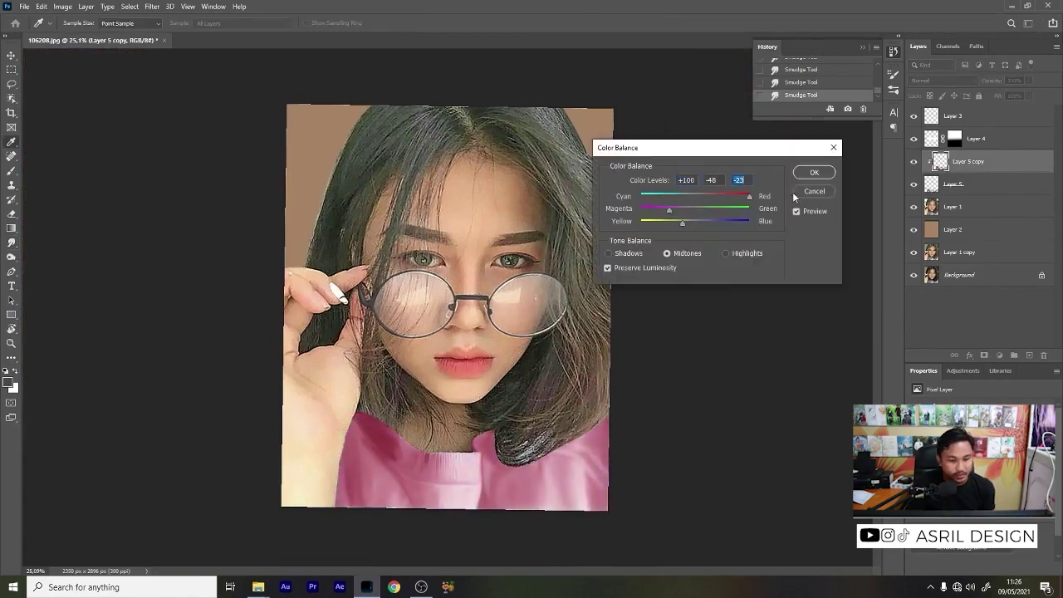
{"action": "key", "text": "Return"}
Step: Lower the smudge strength to 39% and rotate the canvas back upright
{"action": "key", "text": "o"}
{"action": "scroll", "coordinate": [26, 266], "scroll_direction": "up", "scroll_amount": 5}
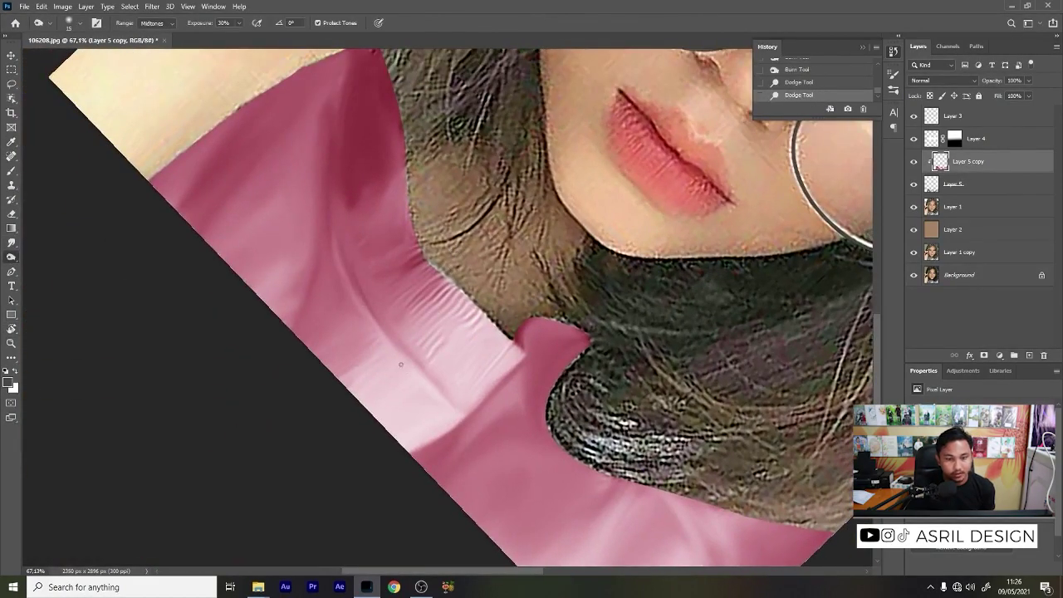
{"action": "scroll", "coordinate": [374, 241], "scroll_direction": "down", "scroll_amount": 5}
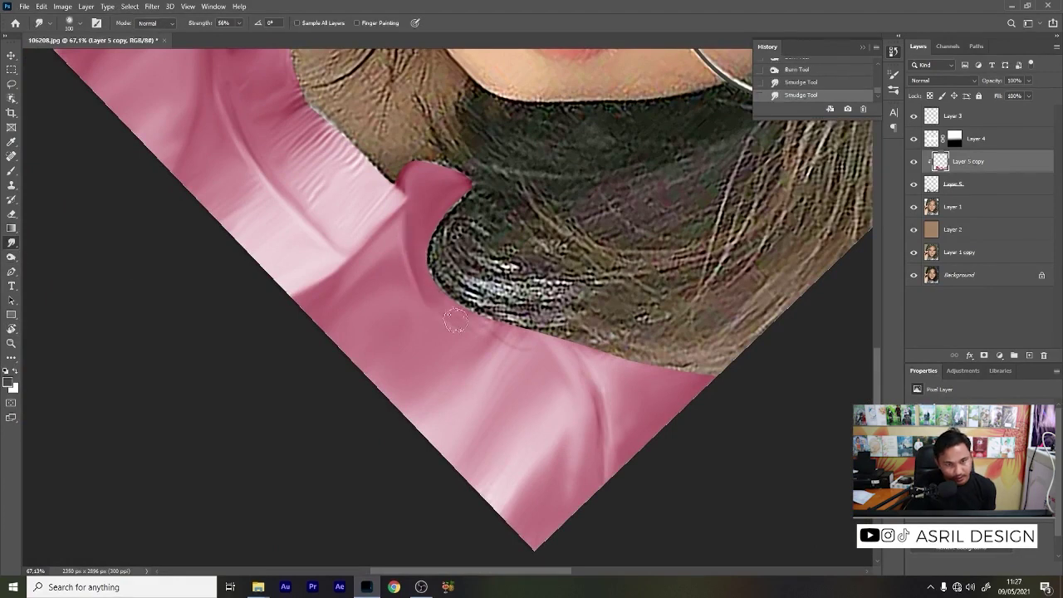
{"action": "left_click_drag", "start_coordinate": [233, 39], "coordinate": [230, 39]}
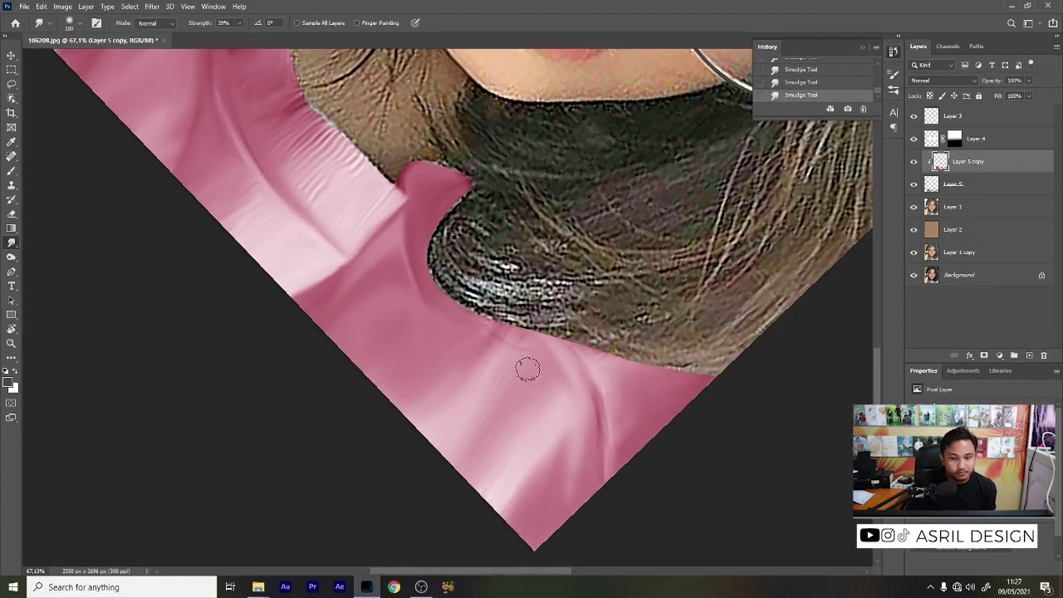
{"action": "scroll", "coordinate": [624, 446], "scroll_direction": "down", "scroll_amount": 5}
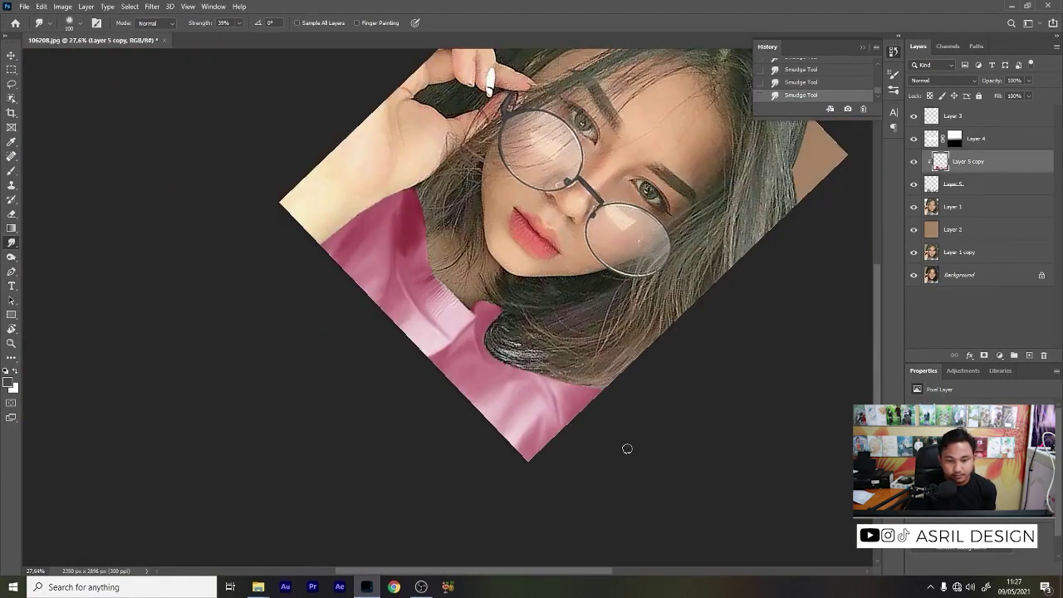
{"action": "key", "text": "r"}
{"action": "key", "text": "Escape"}
{"action": "scroll", "coordinate": [428, 432], "scroll_direction": "up", "scroll_amount": 4}
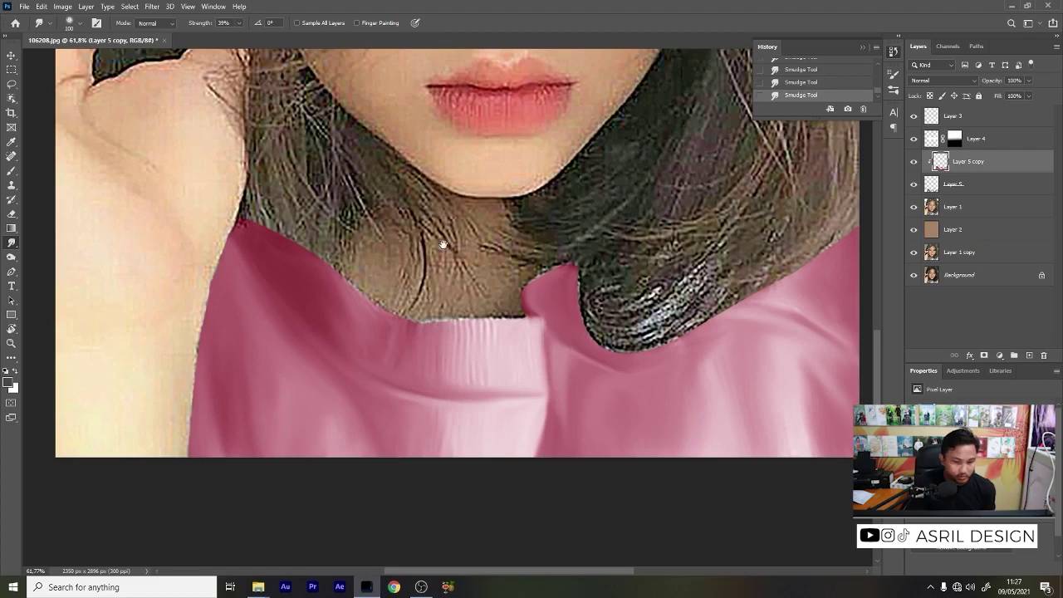
{"action": "scroll", "coordinate": [386, 386], "scroll_direction": "down", "scroll_amount": 3}
{"action": "scroll", "coordinate": [386, 387], "scroll_direction": "up", "scroll_amount": 2}
Step: Smudge the left edge of the pink sweater
{"action": "key", "text": "o"}
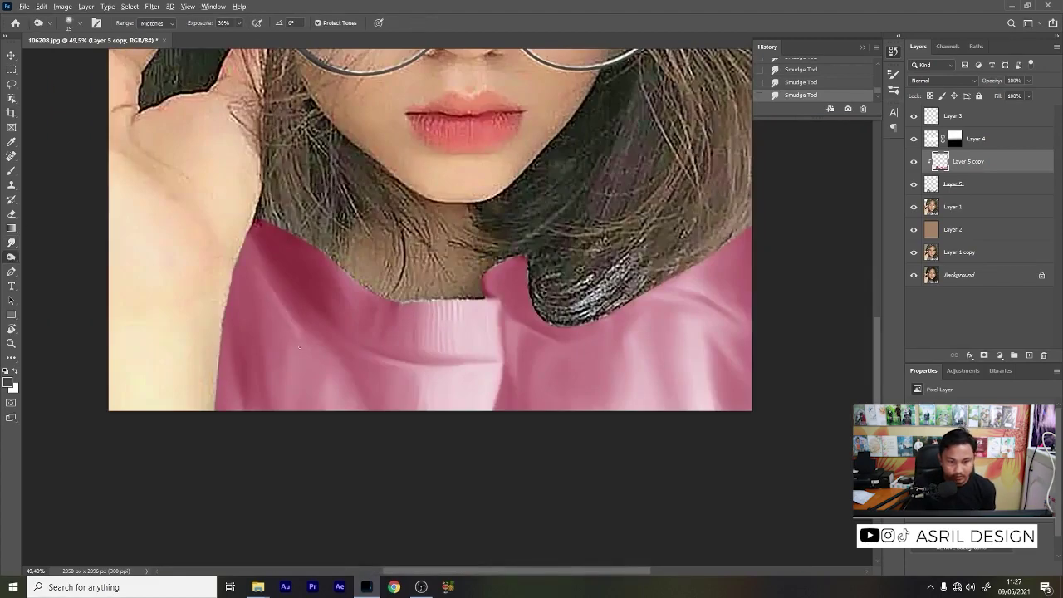
{"action": "left_click", "coordinate": [12, 242]}
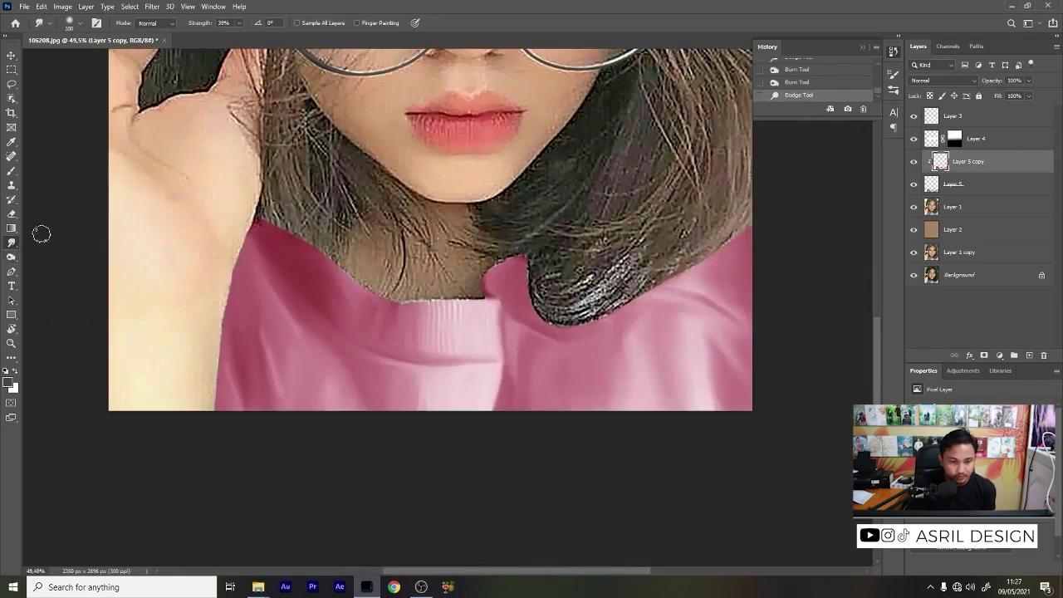
{"action": "left_click_drag", "start_coordinate": [272, 333], "coordinate": [258, 274]}
{"action": "left_click_drag", "start_coordinate": [265, 365], "coordinate": [239, 392]}
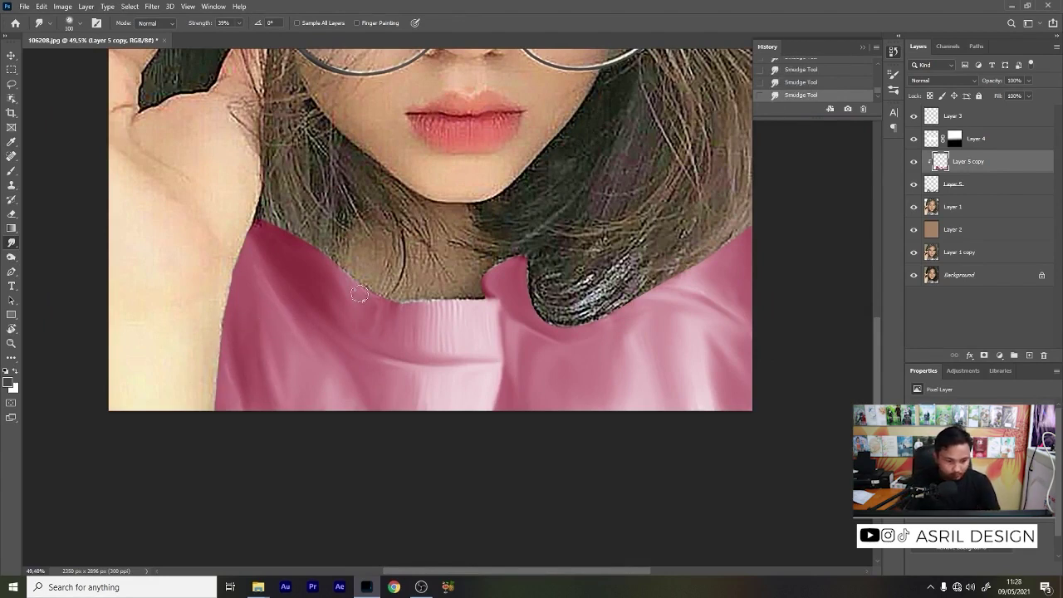
Step: Dodge and burn the pink sweater folds and smooth the area near the collar
{"action": "left_click", "coordinate": [12, 258]}
{"action": "left_click_drag", "start_coordinate": [315, 246], "coordinate": [357, 290]}
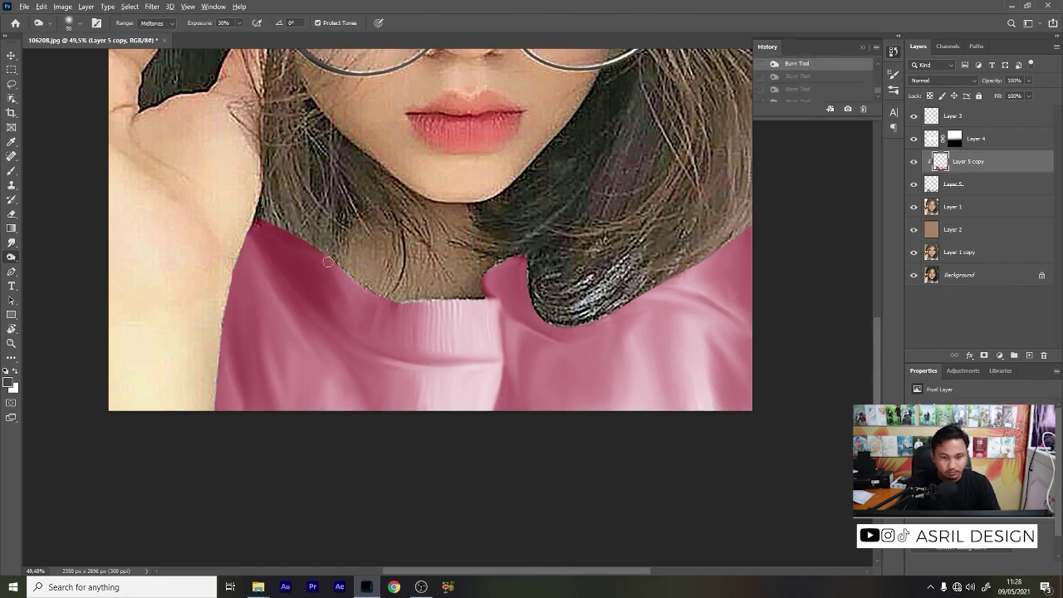
{"action": "mouse_move", "coordinate": [326, 254]}
{"action": "left_mouse_down"}
{"action": "mouse_move", "coordinate": [369, 328]}
{"action": "mouse_move", "coordinate": [408, 336]}
{"action": "left_mouse_up"}
{"action": "left_click", "coordinate": [12, 242]}
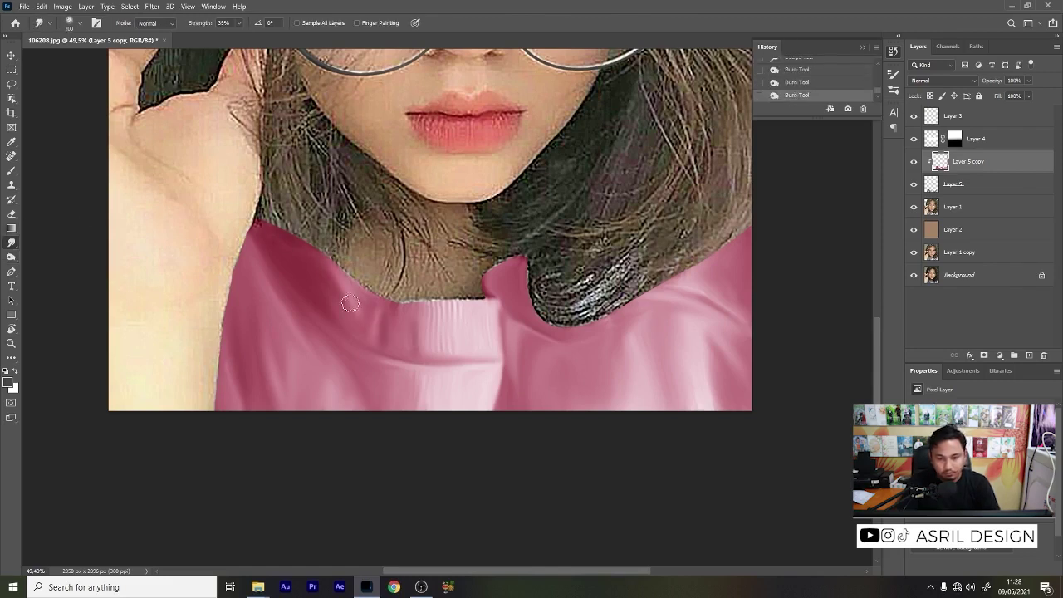
{"action": "left_click_drag", "start_coordinate": [507, 332], "coordinate": [533, 353]}
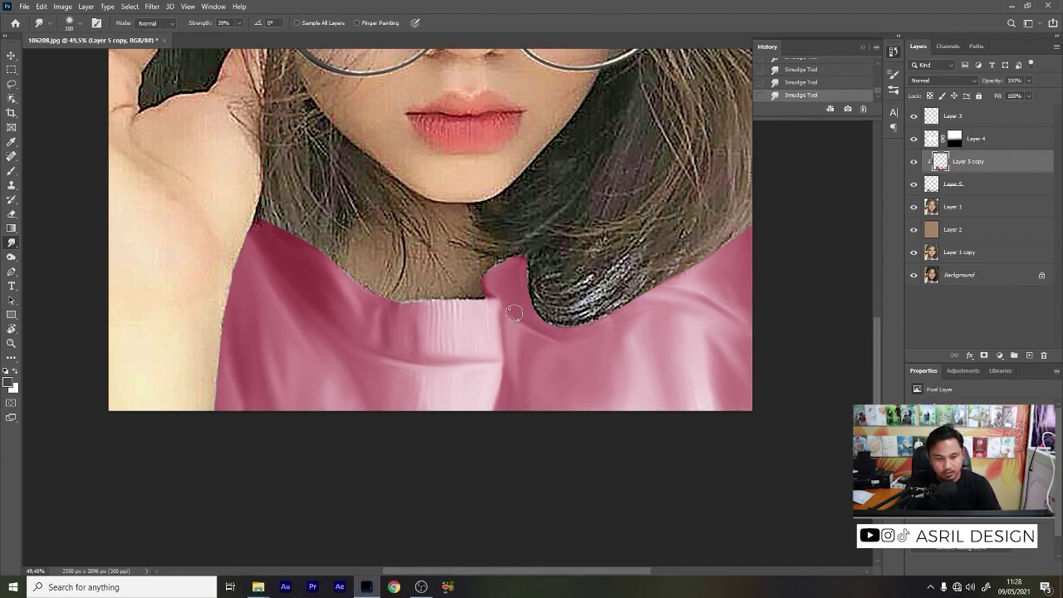
{"action": "key", "text": "ctrl+0"}
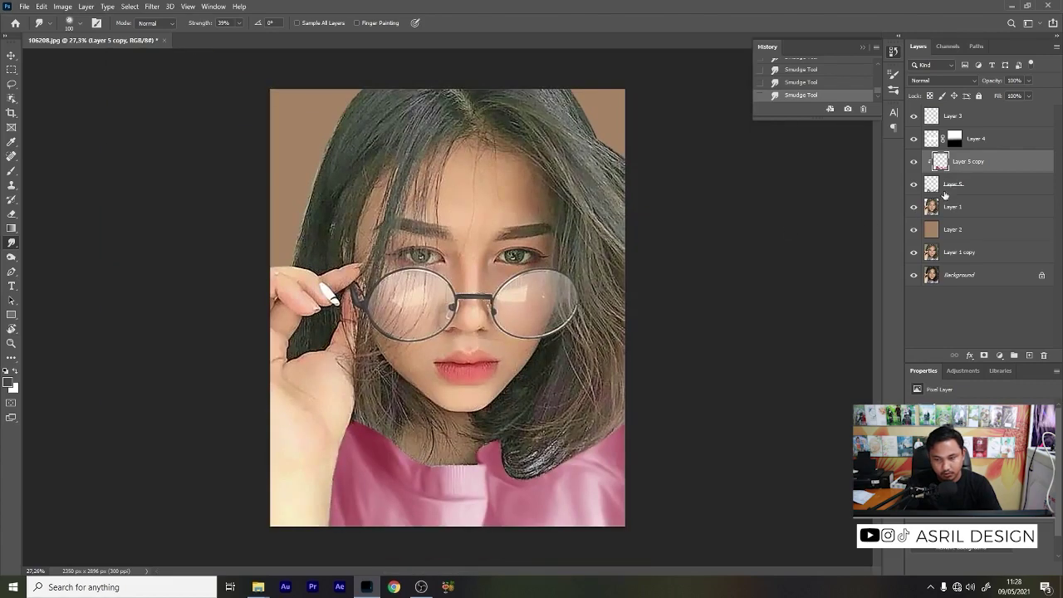
Step: Fill Layer 2 with pink and add a new empty layer above it
{"action": "key", "text": "ctrl+b"}
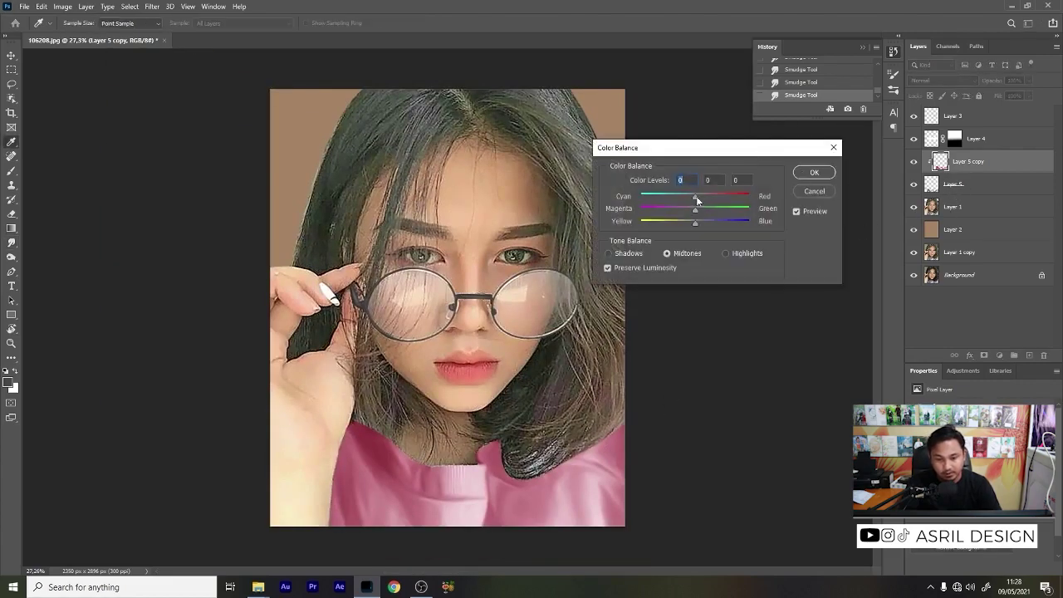
{"action": "left_click", "coordinate": [815, 172]}
{"action": "left_click", "coordinate": [9, 381]}
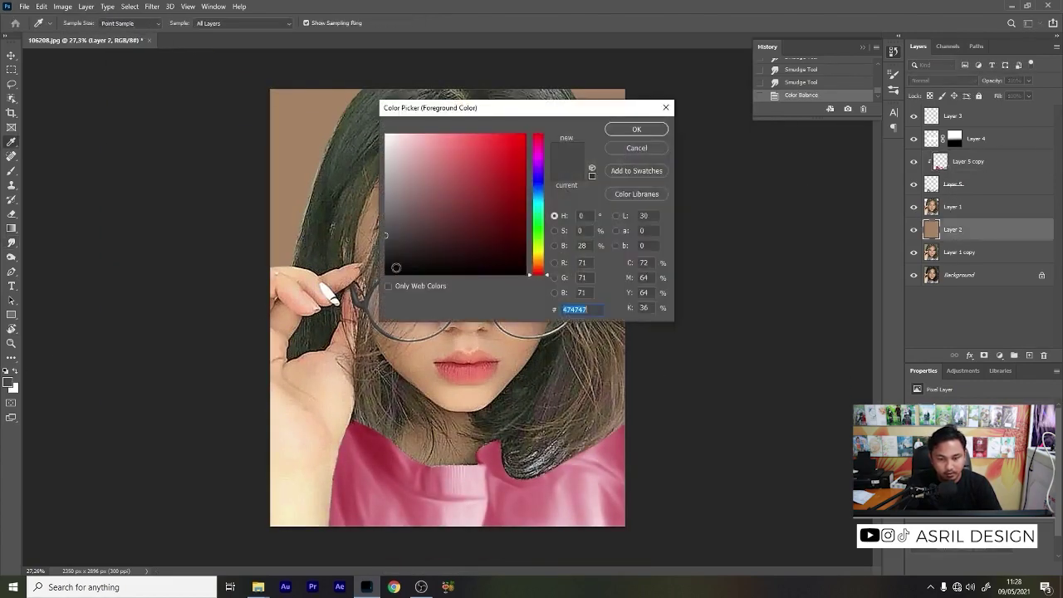
{"action": "key", "text": "Return"}
{"action": "key", "text": "alt+BackSpace"}
{"action": "left_click", "coordinate": [9, 382]}
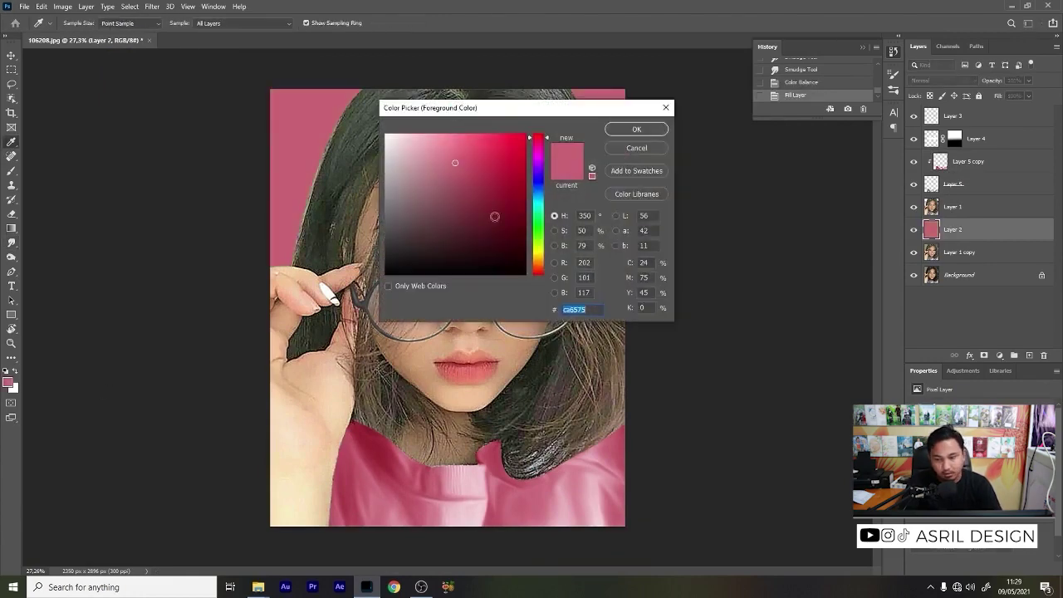
{"action": "left_click", "coordinate": [636, 128]}
{"action": "left_click", "coordinate": [1029, 355]}
Step: Paint a white glow along the left edge with a 1400 px soft round brush
{"action": "left_click", "coordinate": [9, 381]}
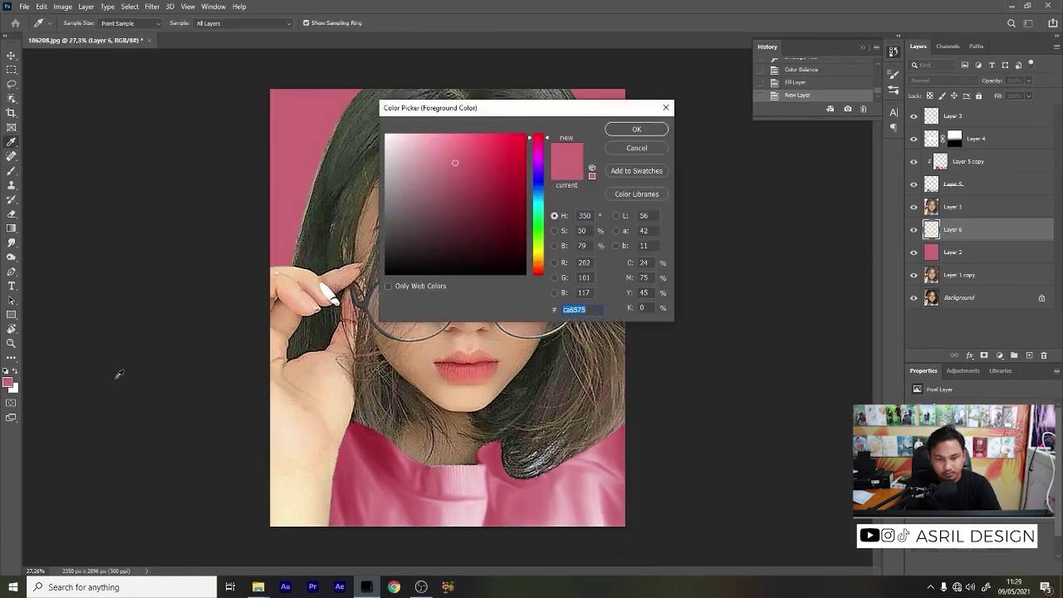
{"action": "left_click", "coordinate": [538, 252]}
{"action": "left_click_drag", "start_coordinate": [432, 150], "coordinate": [385, 134]}
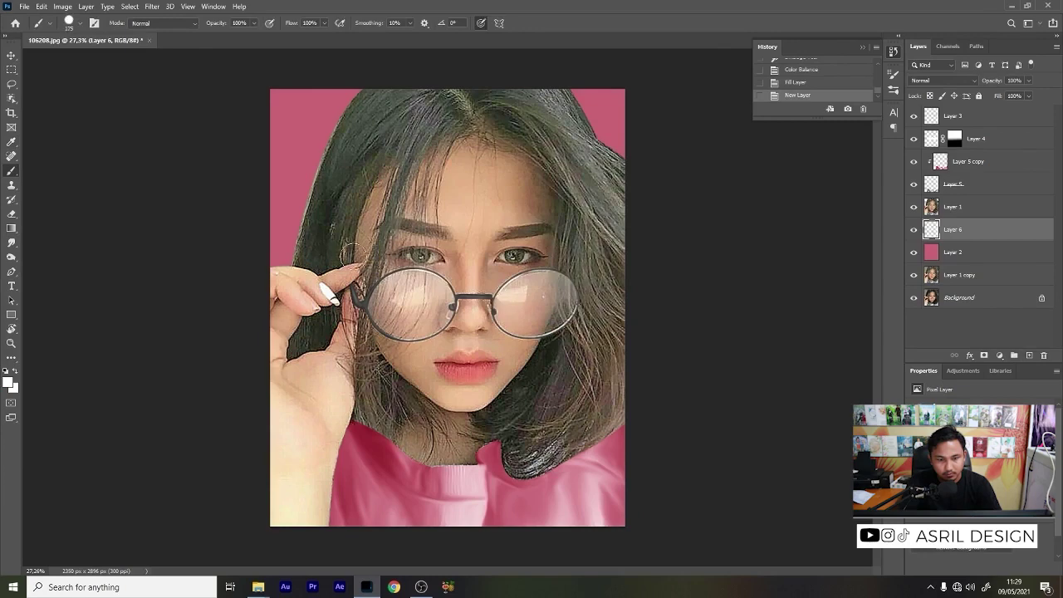
{"action": "left_click", "coordinate": [475, 274]}
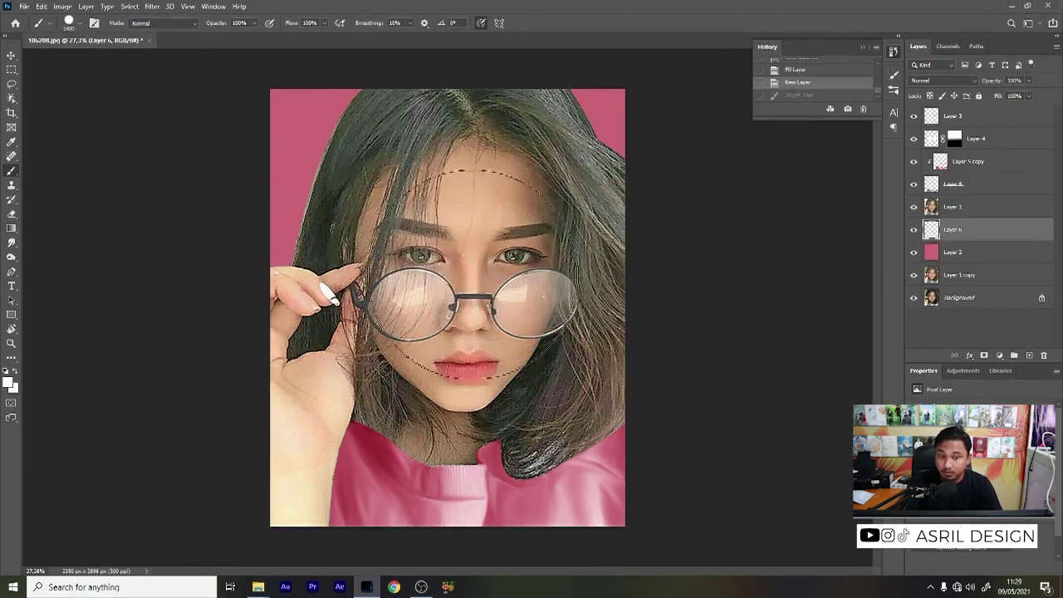
{"action": "right_click", "coordinate": [330, 223]}
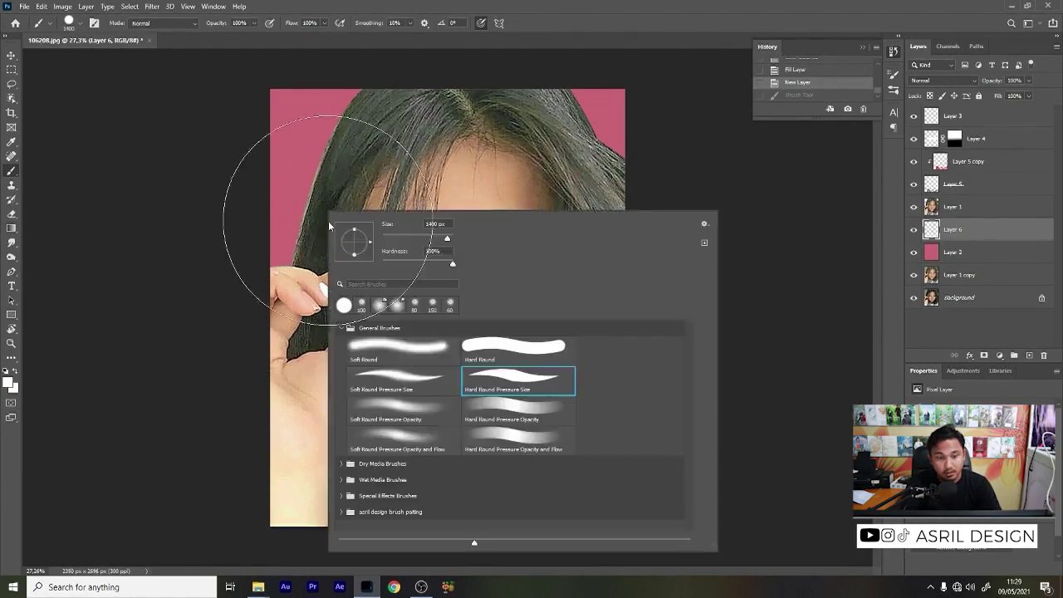
{"action": "left_click", "coordinate": [241, 225]}
Step: Scale the white glow layer up much larger with Free Transform
{"action": "key", "text": "ctrl+t"}
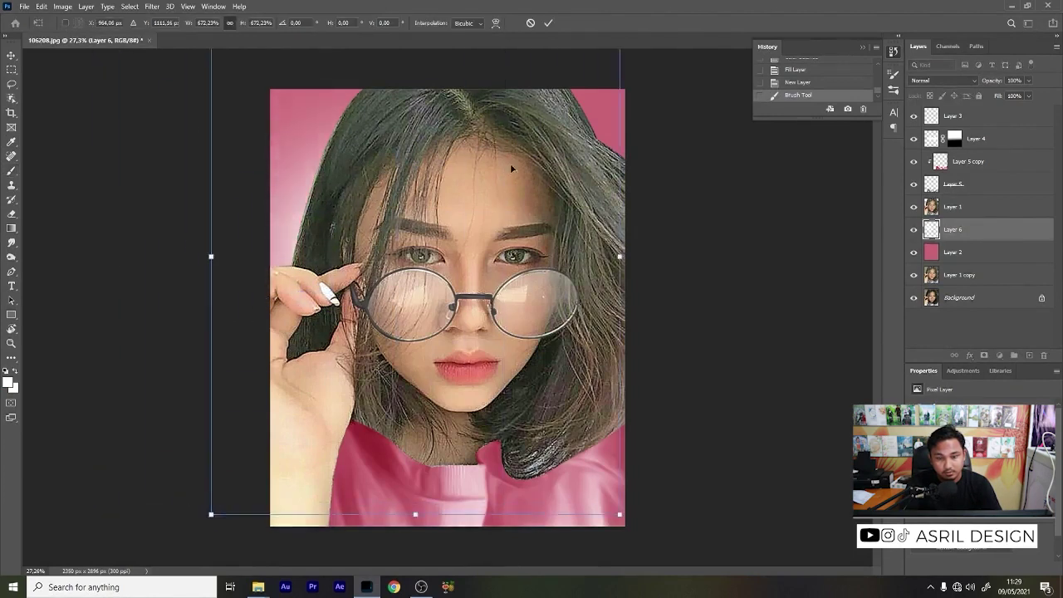
{"action": "key", "text": "Return"}
{"action": "left_click", "coordinate": [953, 251]}
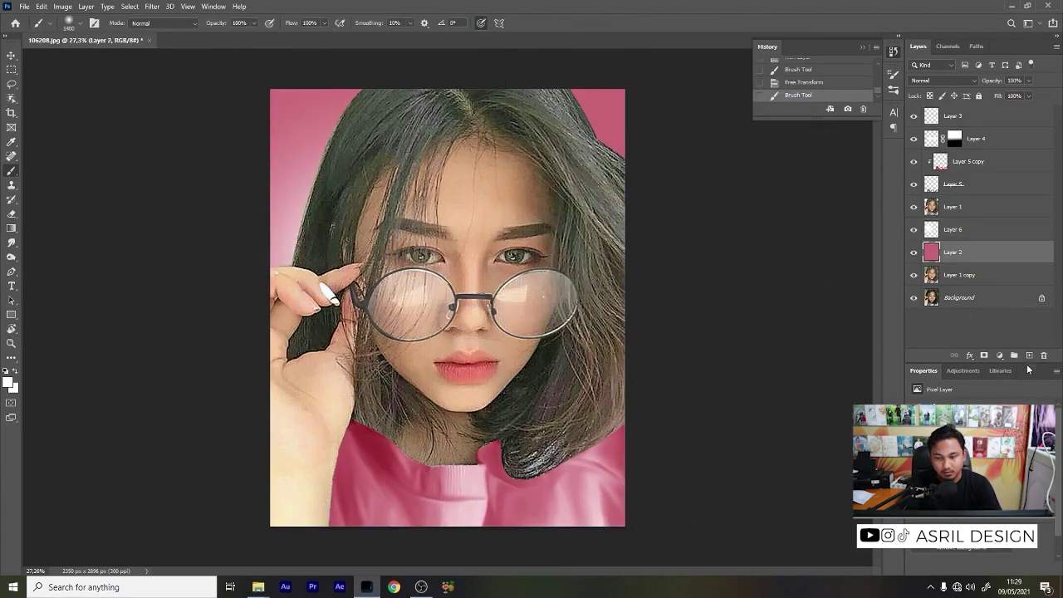
{"action": "left_click", "coordinate": [984, 233]}
{"action": "left_click", "coordinate": [973, 254]}
{"action": "key", "text": "ctrl+t"}
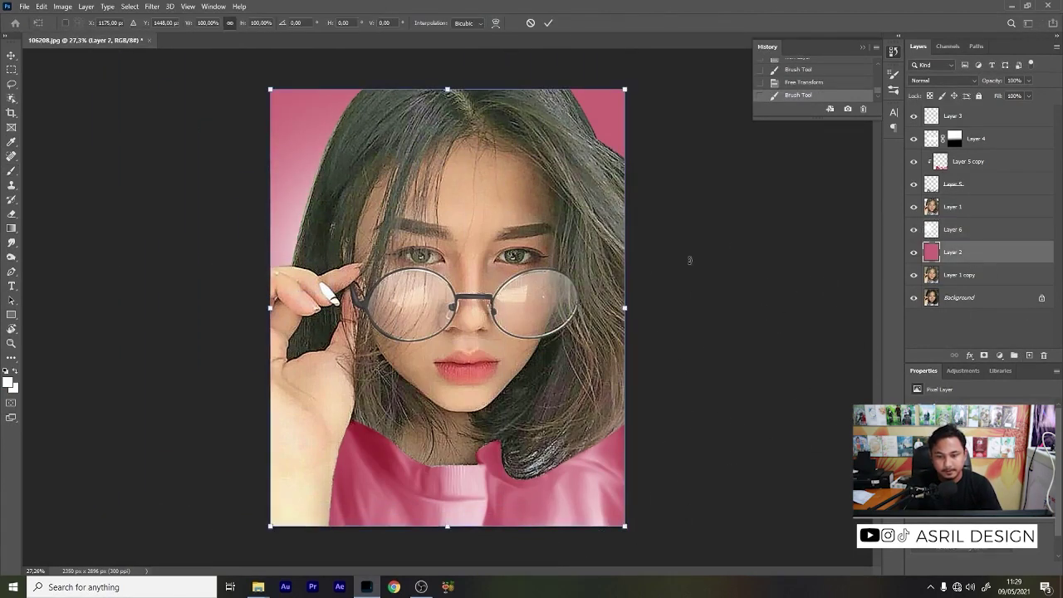
{"action": "key", "text": "Escape"}
{"action": "left_click", "coordinate": [953, 229]}
{"action": "key", "text": "ctrl+t"}
{"action": "scroll", "coordinate": [566, 125], "scroll_direction": "down", "scroll_amount": 5, "text": "alt"}
{"action": "scroll", "coordinate": [567, 124], "scroll_direction": "up", "scroll_amount": 1, "text": "alt"}
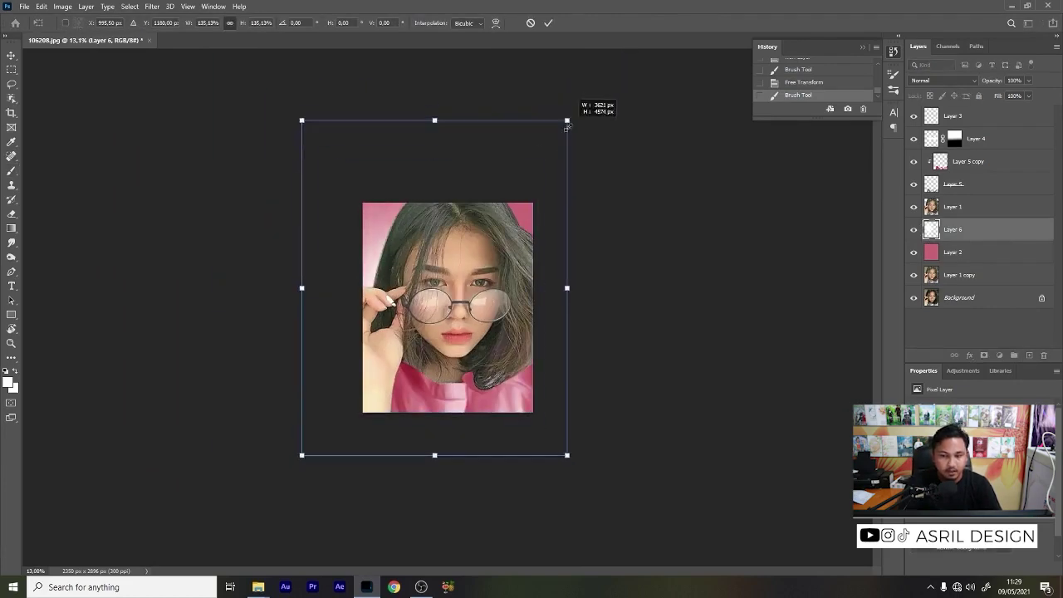
{"action": "key", "text": "Return"}
Step: Paint a bright yellow glow at the image's top-left on new Layer 7
{"action": "left_click", "coordinate": [1028, 355]}
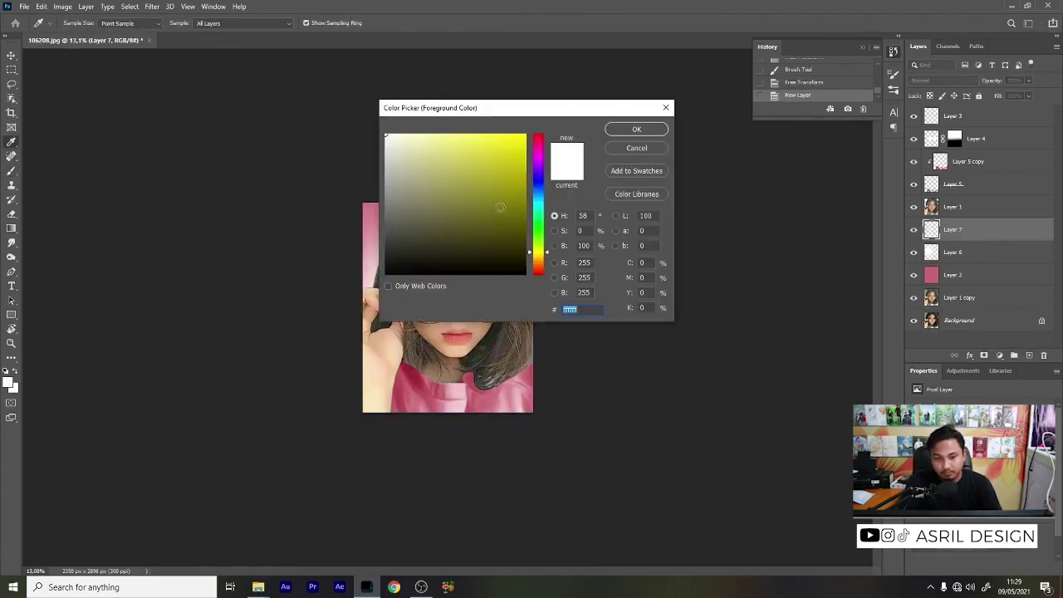
{"action": "left_click", "coordinate": [519, 139]}
{"action": "left_click", "coordinate": [636, 129]}
{"action": "left_click_drag", "start_coordinate": [356, 280], "coordinate": [551, 311]}
{"action": "key", "text": "ctrl+z"}
{"action": "left_click", "coordinate": [952, 274]}
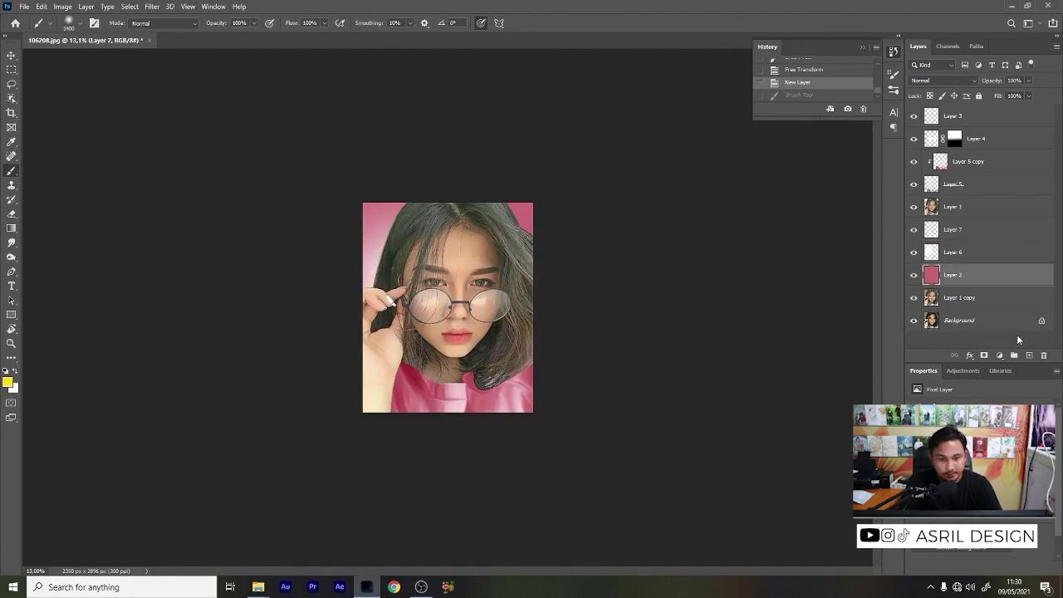
{"action": "left_click", "coordinate": [953, 229]}
{"action": "left_click_drag", "start_coordinate": [353, 216], "coordinate": [358, 274]}
Step: Move the yellow glow beneath the white glow and shrink it toward the top-left corner
{"action": "key", "text": "ctrl+t"}
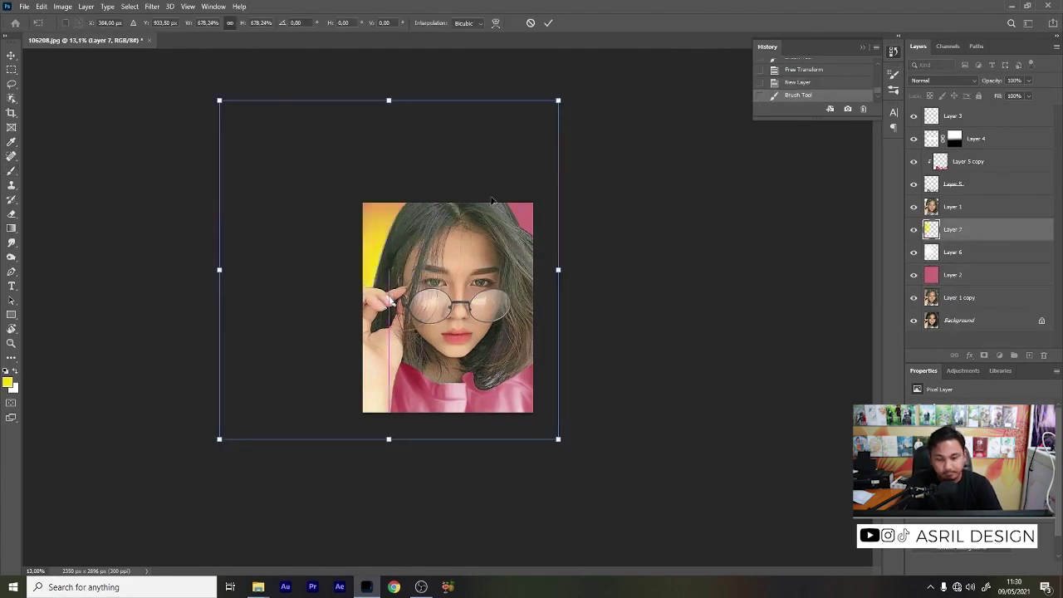
{"action": "key", "text": "Return"}
{"action": "key", "text": "ctrl+bracketleft"}
{"action": "key", "text": "ctrl+t"}
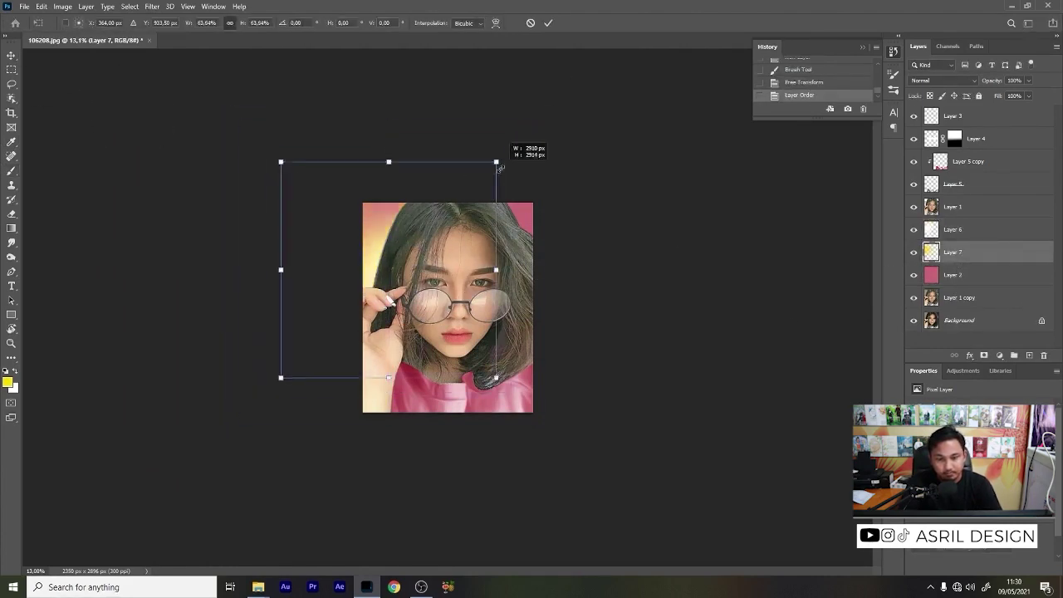
{"action": "left_click_drag", "start_coordinate": [498, 161], "coordinate": [462, 239]}
{"action": "key", "text": "Return"}
Step: Select the portrait layer, fit the image on screen, and start a pen path along the hair
{"action": "left_click", "coordinate": [424, 220], "text": "ctrl"}
{"action": "key", "text": "ctrl+0"}
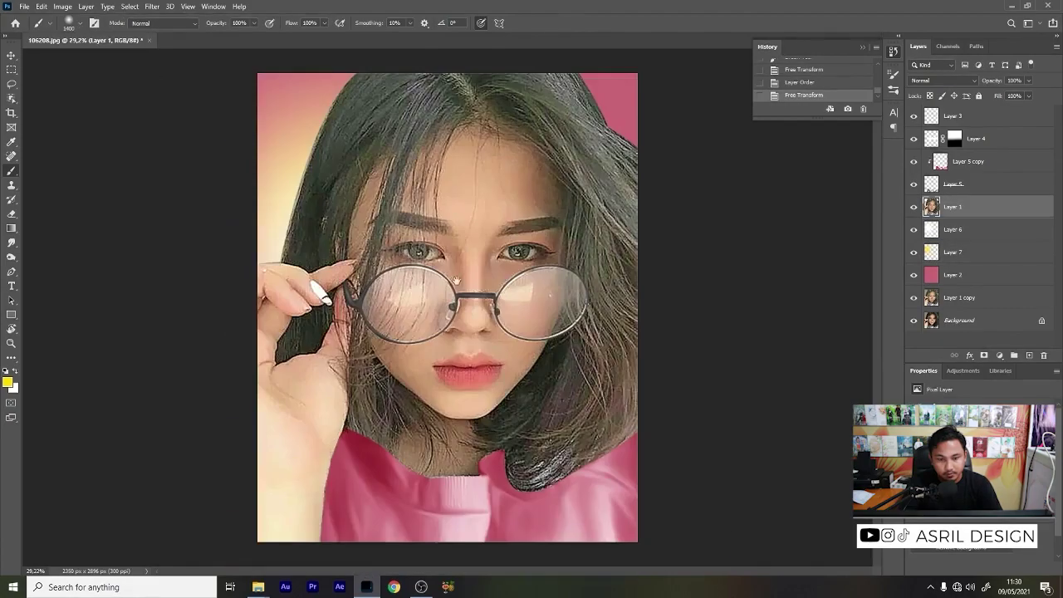
{"action": "key", "text": "p"}
{"action": "scroll", "coordinate": [319, 260], "scroll_direction": "up", "scroll_amount": 3}
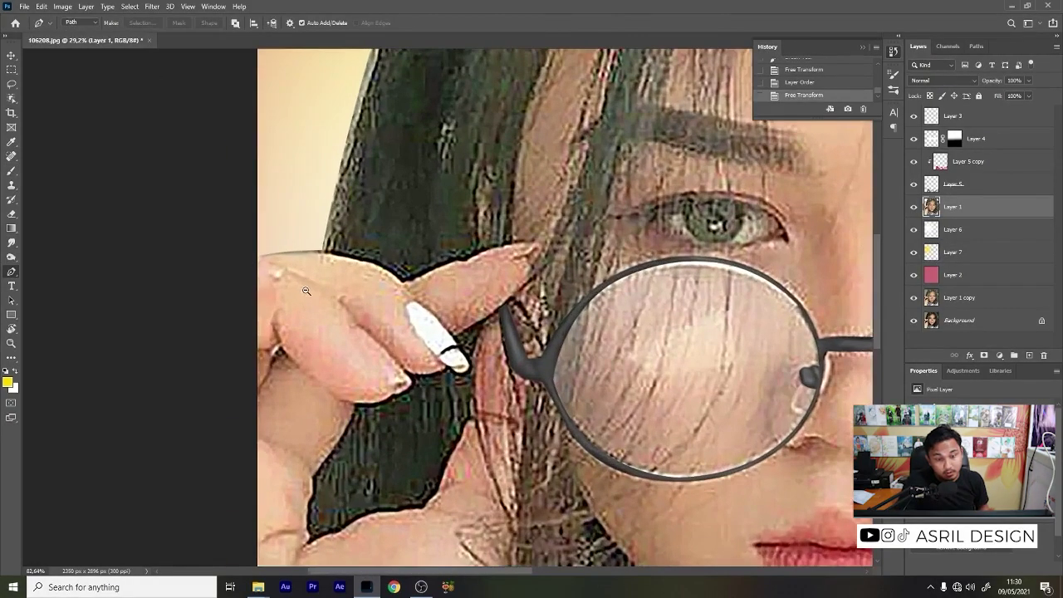
{"action": "scroll", "coordinate": [308, 251], "scroll_direction": "up", "scroll_amount": 2}
{"action": "scroll", "coordinate": [292, 251], "scroll_direction": "down", "scroll_amount": 5}
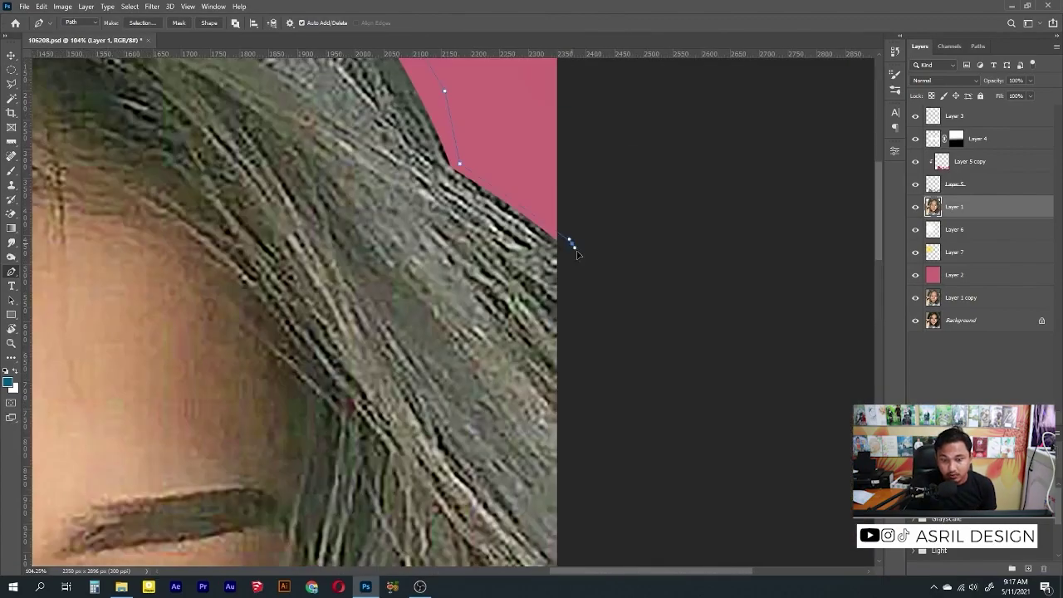
Step: Hide the pink sweater layer and add a curved path point along the hair edge
{"action": "scroll", "coordinate": [561, 283], "scroll_direction": "down", "scroll_amount": 6}
{"action": "left_click", "coordinate": [917, 162]}
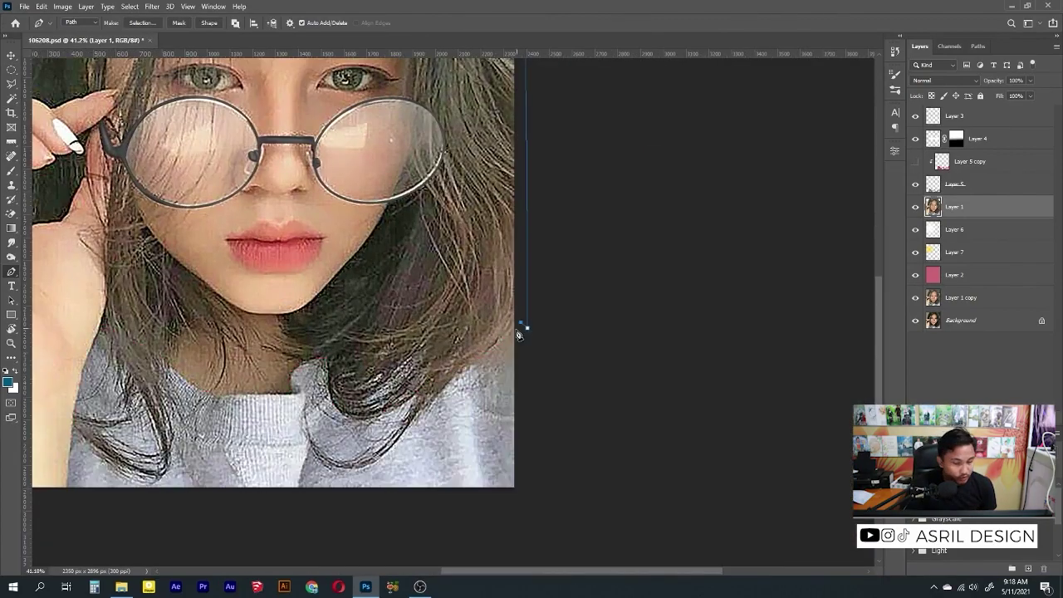
{"action": "scroll", "coordinate": [357, 447], "scroll_direction": "up", "scroll_amount": 4}
{"action": "scroll", "coordinate": [357, 446], "scroll_direction": "down", "scroll_amount": 6}
{"action": "scroll", "coordinate": [466, 383], "scroll_direction": "up", "scroll_amount": 5}
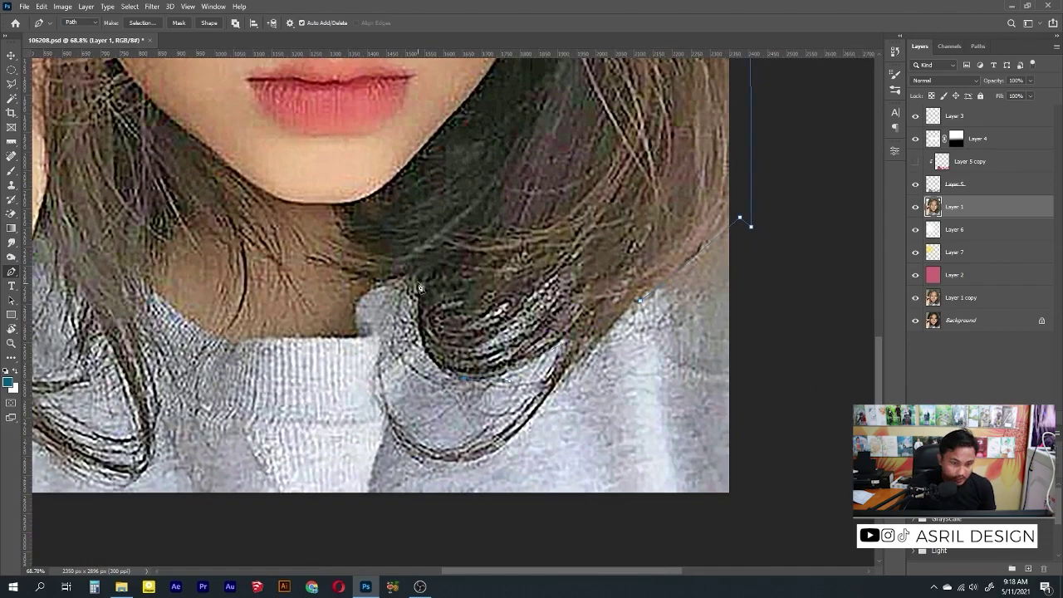
{"action": "left_click_drag", "start_coordinate": [346, 239], "coordinate": [284, 357]}
{"action": "scroll", "coordinate": [283, 328], "scroll_direction": "up", "scroll_amount": 4}
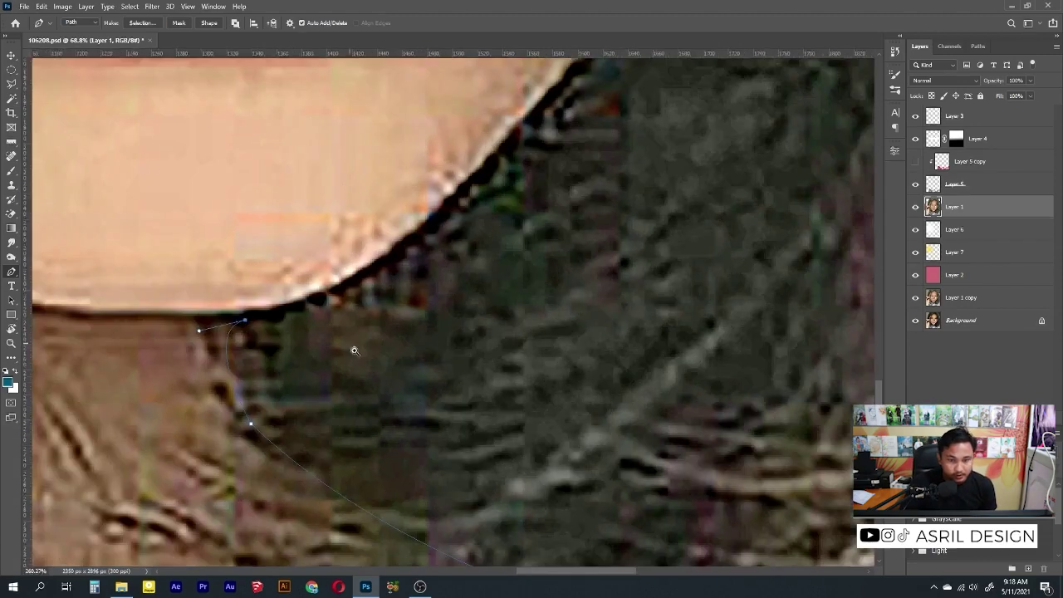
{"action": "scroll", "coordinate": [456, 193], "scroll_direction": "down", "scroll_amount": 2}
{"action": "scroll", "coordinate": [440, 199], "scroll_direction": "down", "scroll_amount": 1}
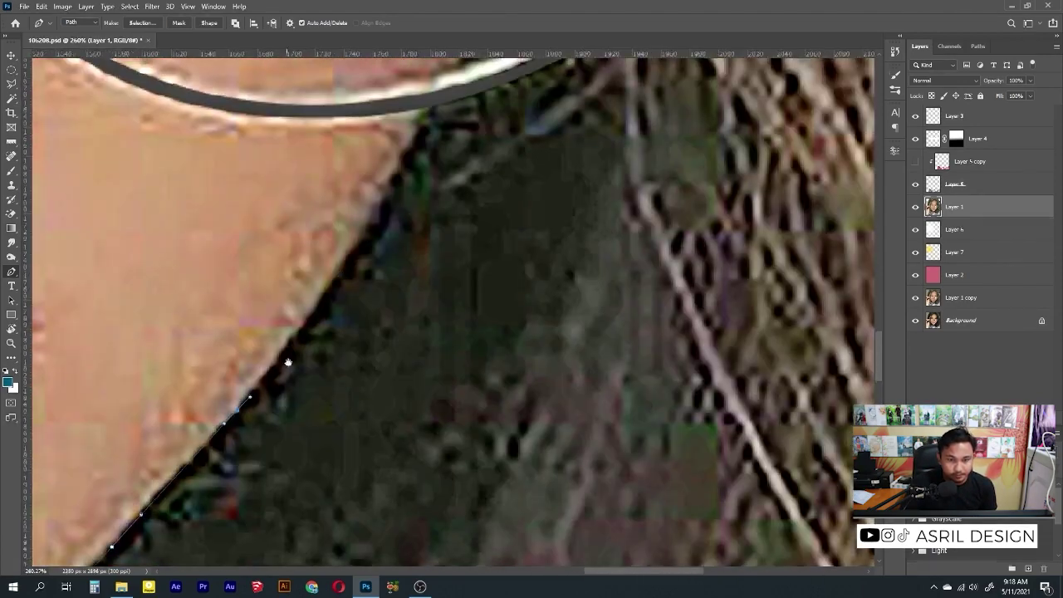
{"action": "scroll", "coordinate": [423, 203], "scroll_direction": "down", "scroll_amount": 1}
{"action": "scroll", "coordinate": [409, 209], "scroll_direction": "down", "scroll_amount": 2}
{"action": "scroll", "coordinate": [409, 209], "scroll_direction": "up", "scroll_amount": 3}
{"action": "scroll", "coordinate": [382, 249], "scroll_direction": "down", "scroll_amount": 1}
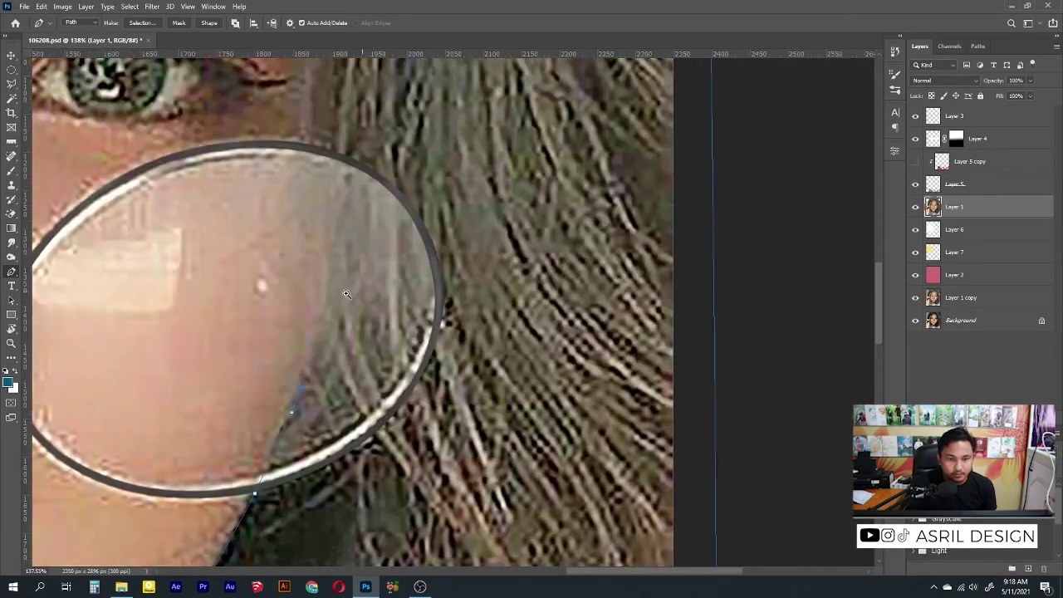
{"action": "scroll", "coordinate": [356, 181], "scroll_direction": "down", "scroll_amount": 2}
{"action": "scroll", "coordinate": [356, 181], "scroll_direction": "down", "scroll_amount": 1}
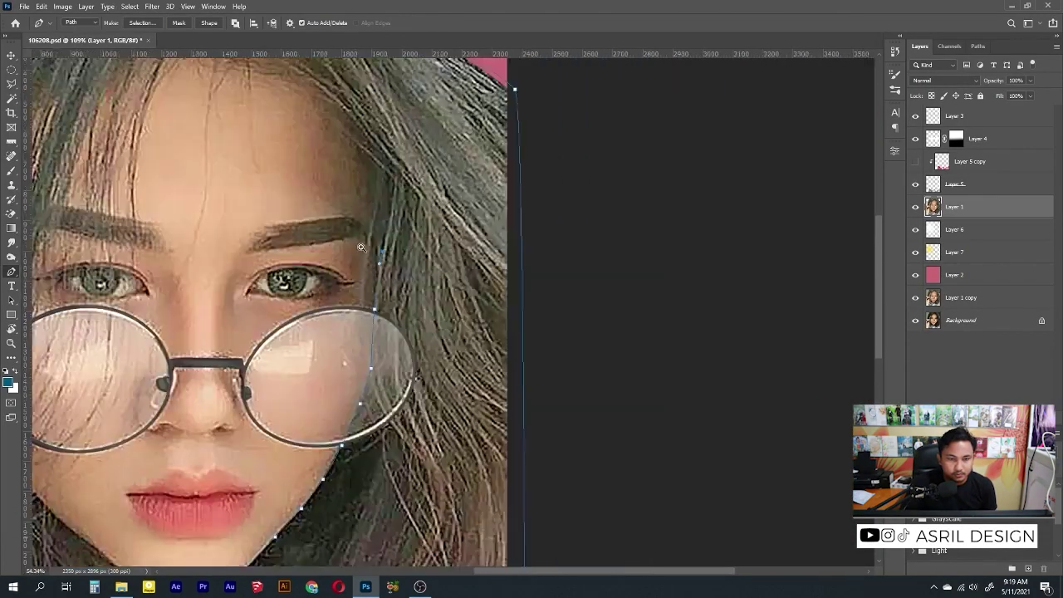
{"action": "scroll", "coordinate": [374, 208], "scroll_direction": "up", "scroll_amount": 2}
{"action": "left_click_drag", "start_coordinate": [341, 149], "coordinate": [423, 254]}
{"action": "left_click_drag", "start_coordinate": [409, 213], "coordinate": [391, 194]}
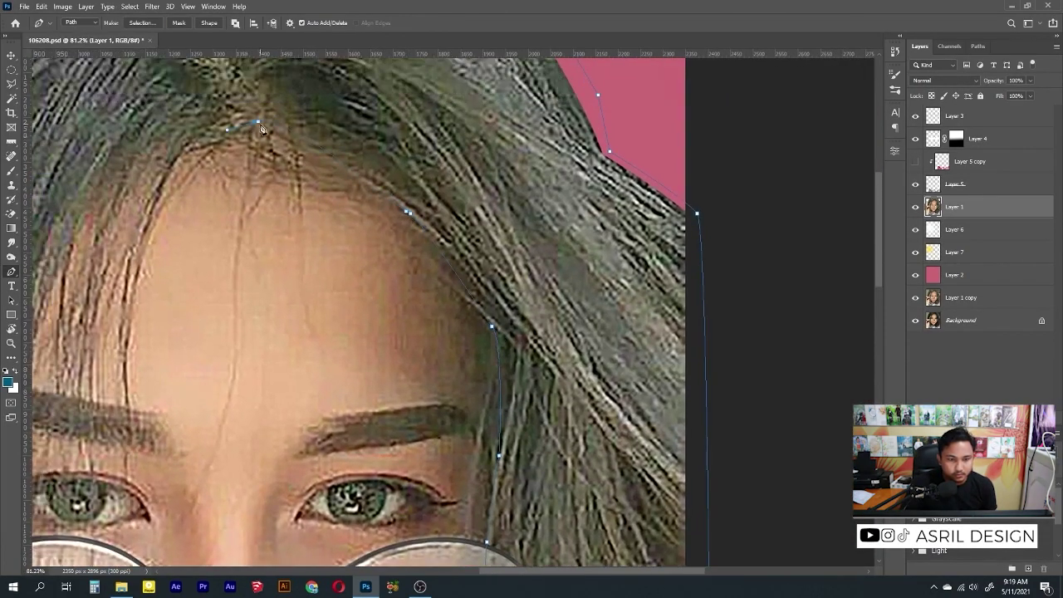
Step: Curve the path along the chin and hair
{"action": "scroll", "coordinate": [260, 127], "scroll_direction": "down", "scroll_amount": 3}
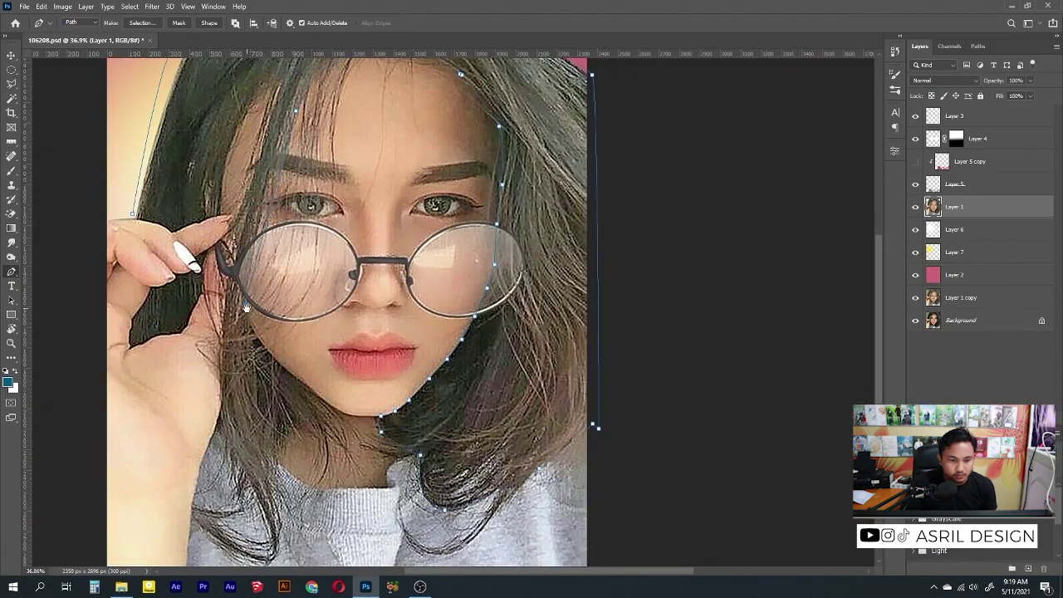
{"action": "scroll", "coordinate": [365, 465], "scroll_direction": "up", "scroll_amount": 2}
{"action": "scroll", "coordinate": [366, 465], "scroll_direction": "up", "scroll_amount": 2}
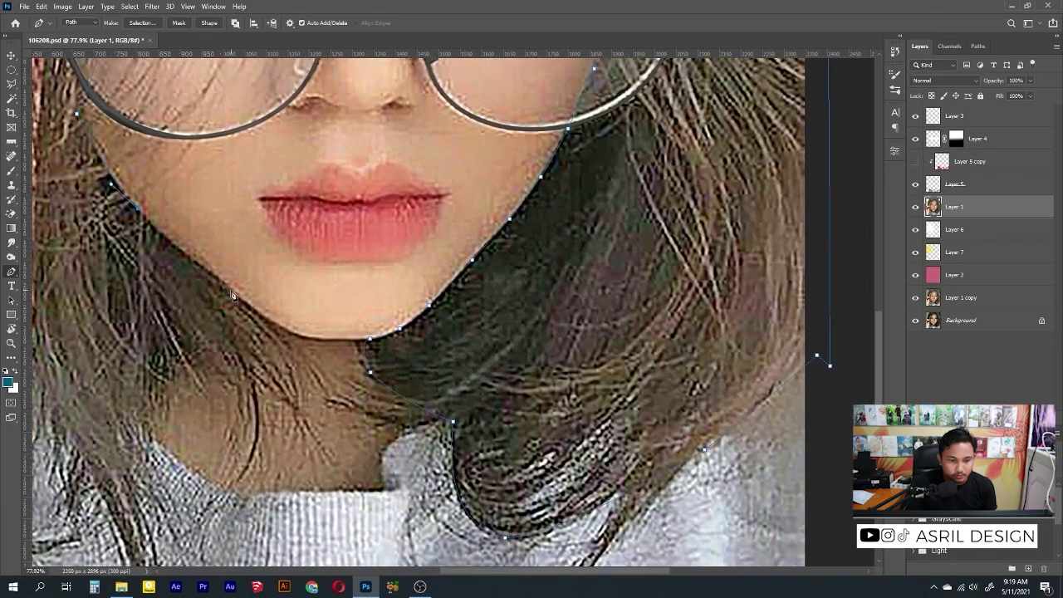
{"action": "scroll", "coordinate": [170, 245], "scroll_direction": "down", "scroll_amount": 2}
{"action": "scroll", "coordinate": [224, 267], "scroll_direction": "right", "scroll_amount": 2}
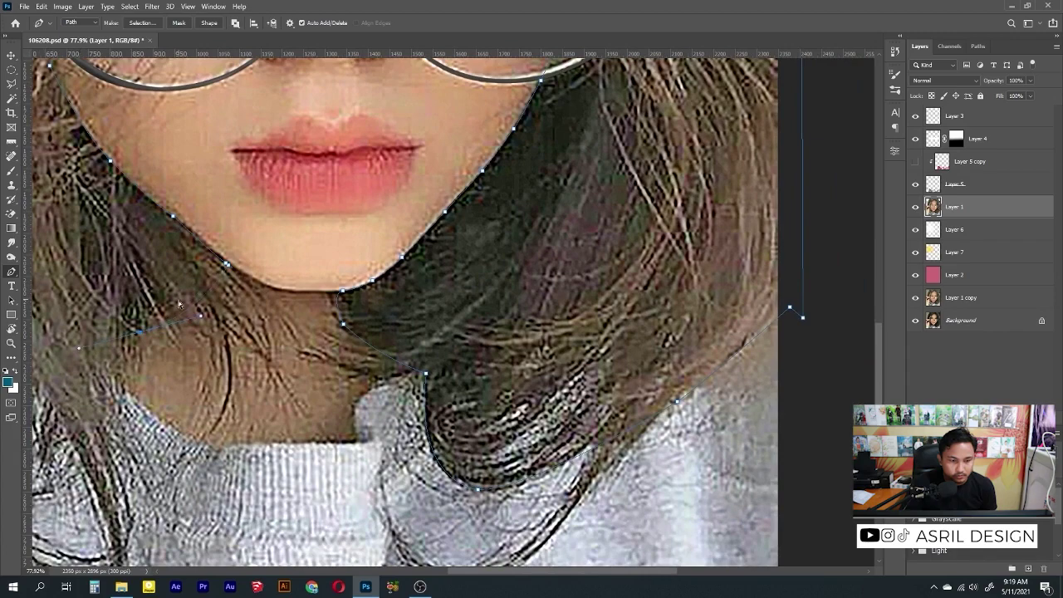
{"action": "left_click_drag", "start_coordinate": [178, 304], "coordinate": [254, 306]}
Step: Extend the path around the fingertip with a curved point following the finger's edge
{"action": "scroll", "coordinate": [250, 349], "scroll_direction": "down", "scroll_amount": 2}
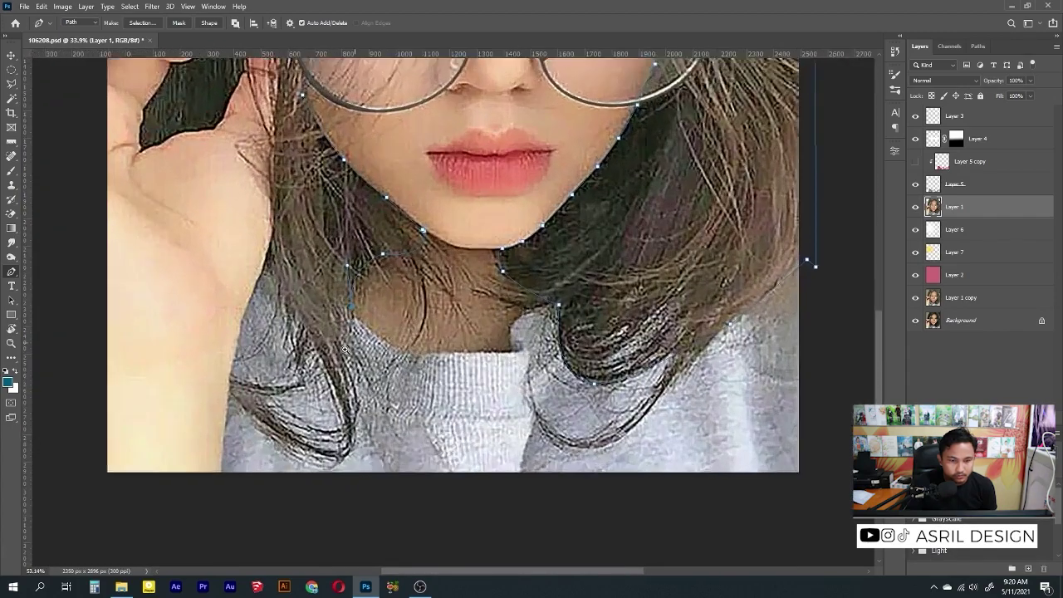
{"action": "scroll", "coordinate": [265, 180], "scroll_direction": "up", "scroll_amount": 2}
{"action": "scroll", "coordinate": [266, 179], "scroll_direction": "up", "scroll_amount": 2}
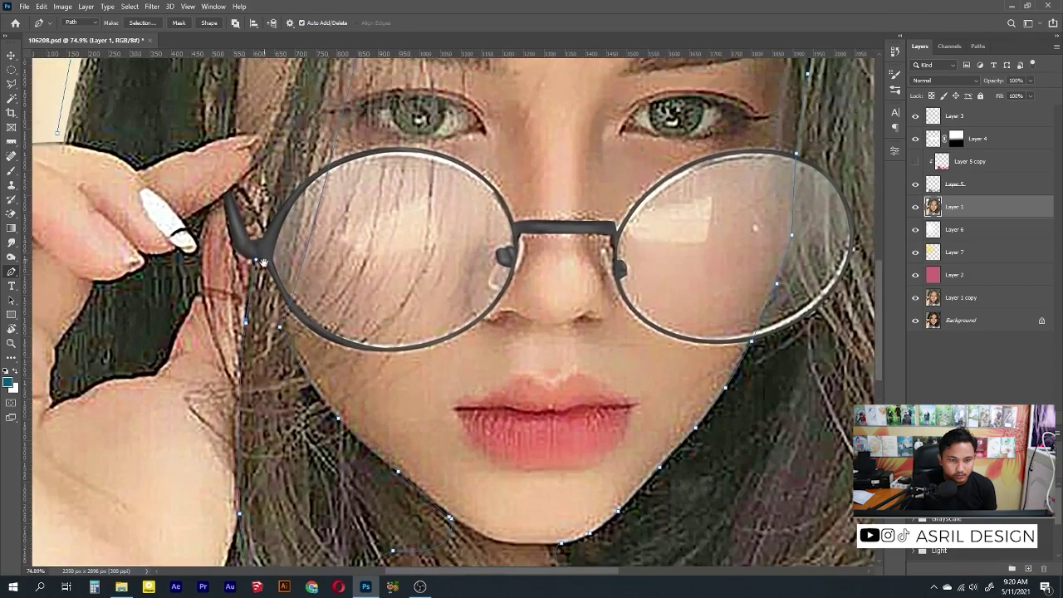
{"action": "scroll", "coordinate": [274, 180], "scroll_direction": "up", "scroll_amount": 2}
{"action": "scroll", "coordinate": [283, 180], "scroll_direction": "up", "scroll_amount": 2}
{"action": "scroll", "coordinate": [283, 179], "scroll_direction": "down", "scroll_amount": 2}
{"action": "scroll", "coordinate": [249, 191], "scroll_direction": "down", "scroll_amount": 2}
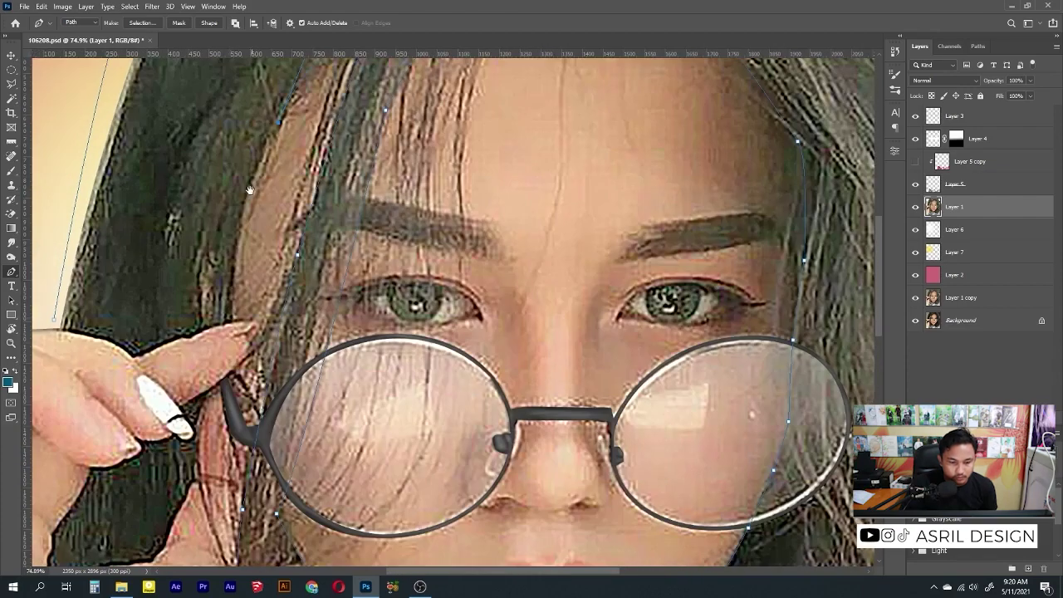
{"action": "scroll", "coordinate": [233, 324], "scroll_direction": "up", "scroll_amount": 3}
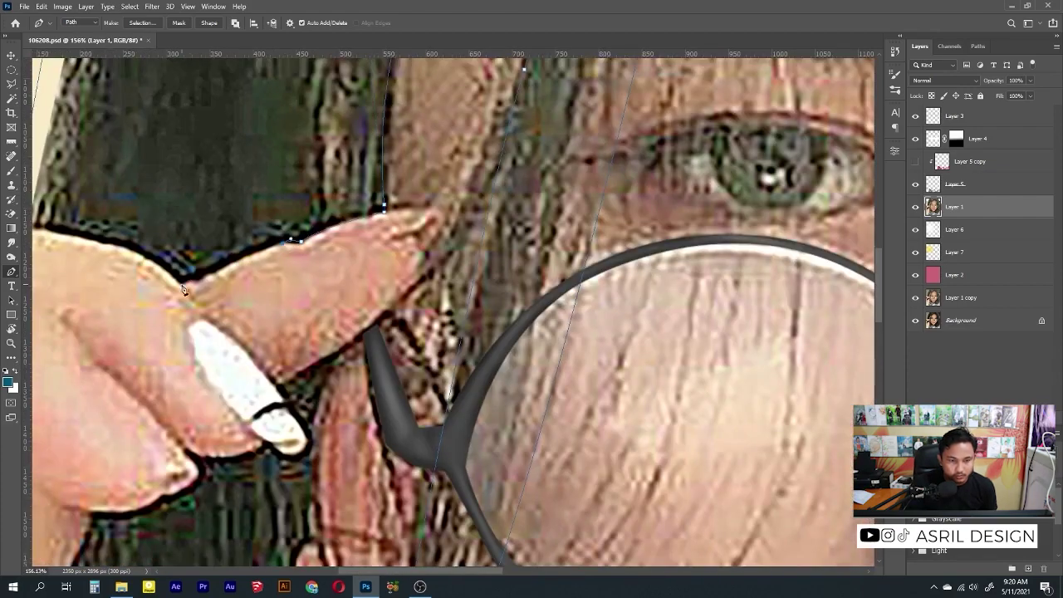
{"action": "left_click_drag", "start_coordinate": [184, 289], "coordinate": [384, 259]}
{"action": "scroll", "coordinate": [307, 241], "scroll_direction": "up", "scroll_amount": 3}
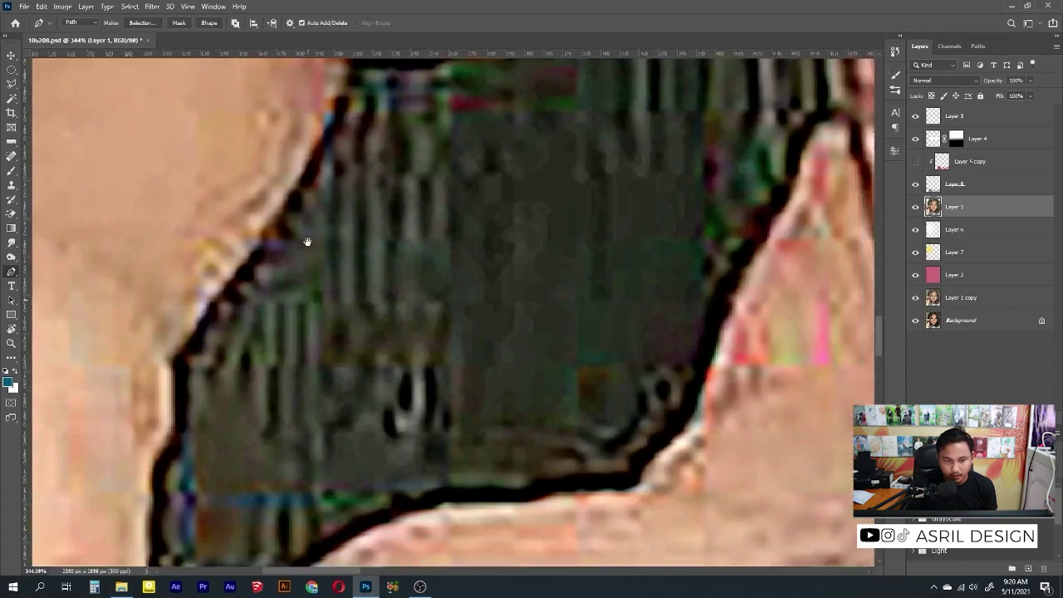
{"action": "left_click_drag", "start_coordinate": [307, 242], "coordinate": [267, 264]}
{"action": "left_click_drag", "start_coordinate": [327, 121], "coordinate": [352, 206]}
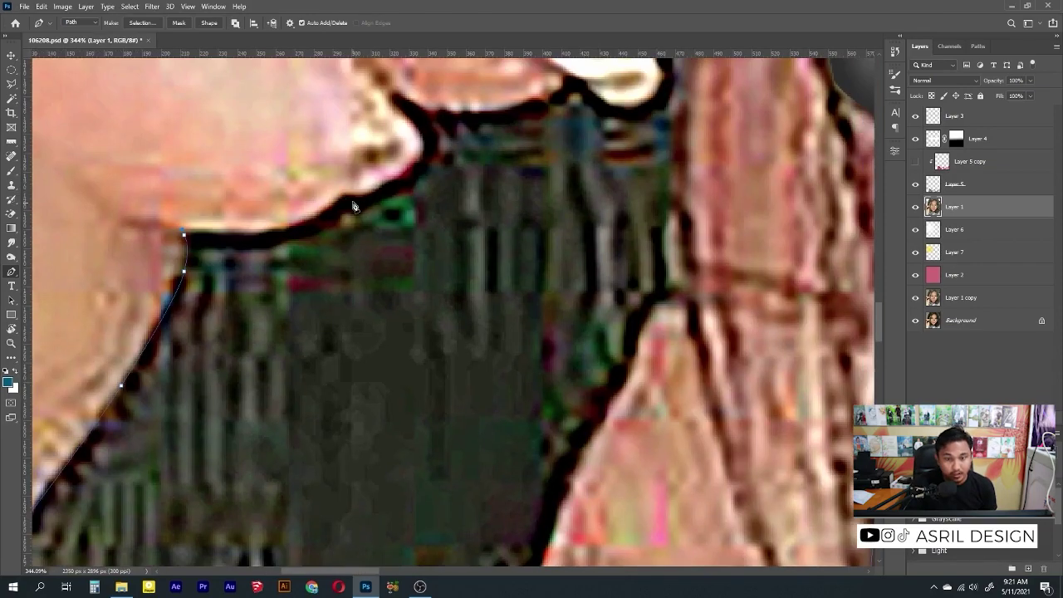
{"action": "left_click", "coordinate": [396, 106]}
{"action": "left_click_drag", "start_coordinate": [395, 106], "coordinate": [423, 147]}
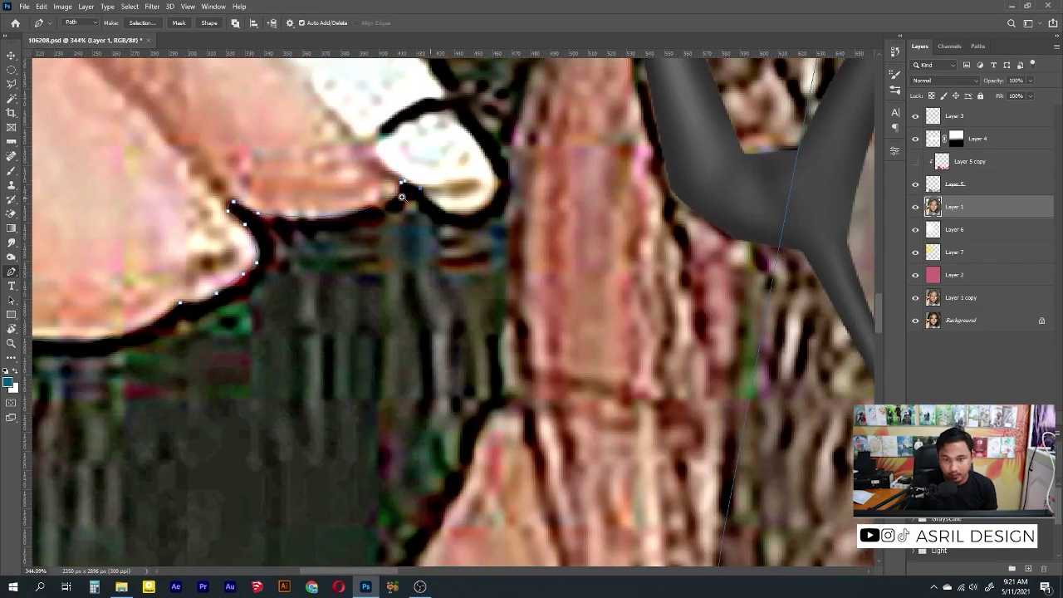
{"action": "scroll", "coordinate": [401, 197], "scroll_direction": "down", "scroll_amount": 1}
{"action": "scroll", "coordinate": [374, 187], "scroll_direction": "down", "scroll_amount": 1}
{"action": "scroll", "coordinate": [360, 181], "scroll_direction": "down", "scroll_amount": 1}
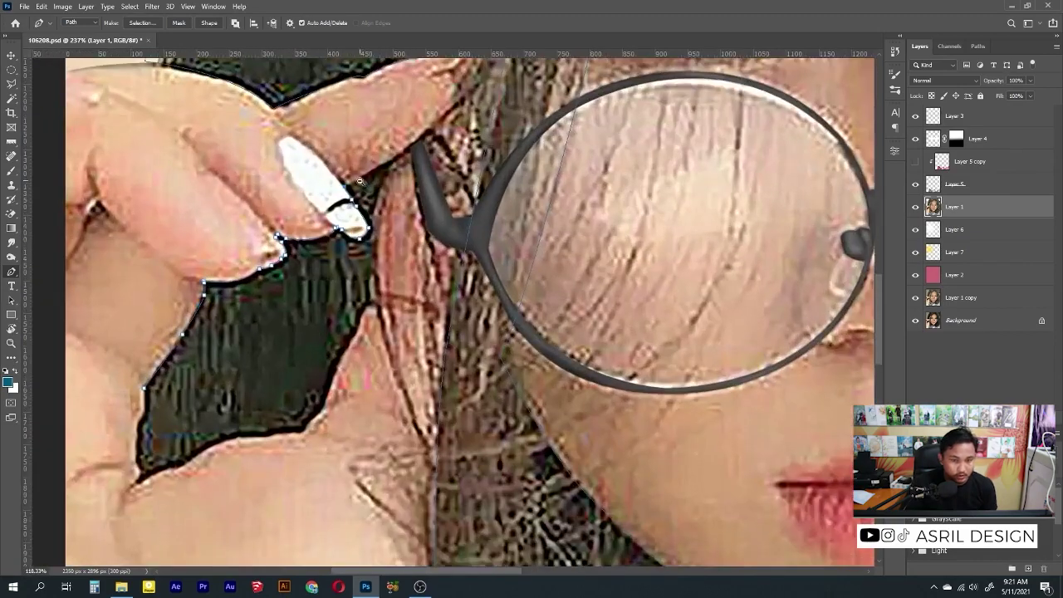
{"action": "scroll", "coordinate": [360, 181], "scroll_direction": "up", "scroll_amount": 2}
{"action": "scroll", "coordinate": [381, 306], "scroll_direction": "down", "scroll_amount": 3}
{"action": "scroll", "coordinate": [365, 303], "scroll_direction": "down", "scroll_amount": 2}
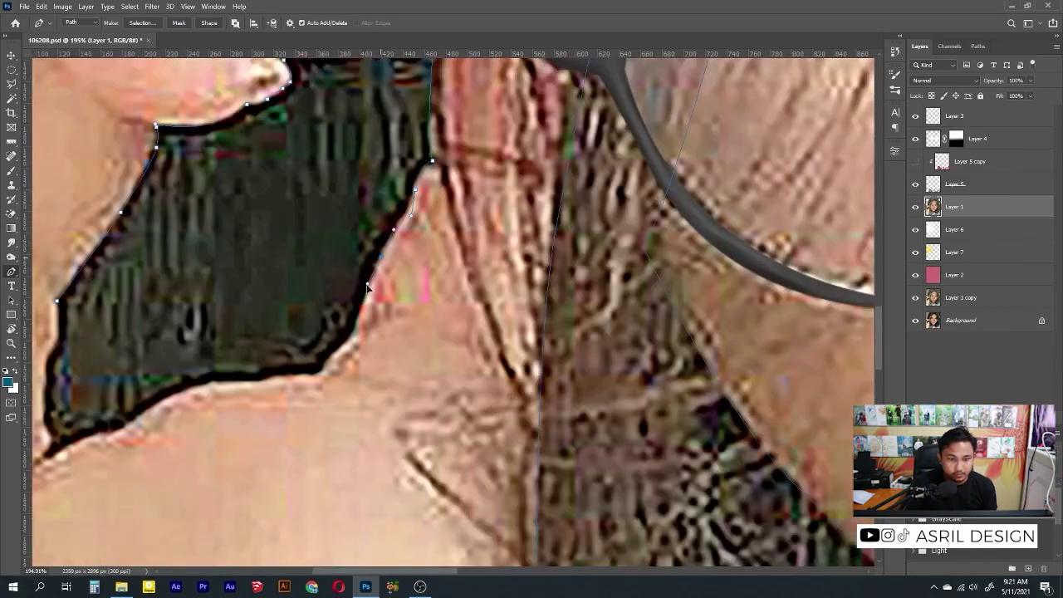
{"action": "scroll", "coordinate": [354, 301], "scroll_direction": "down", "scroll_amount": 1}
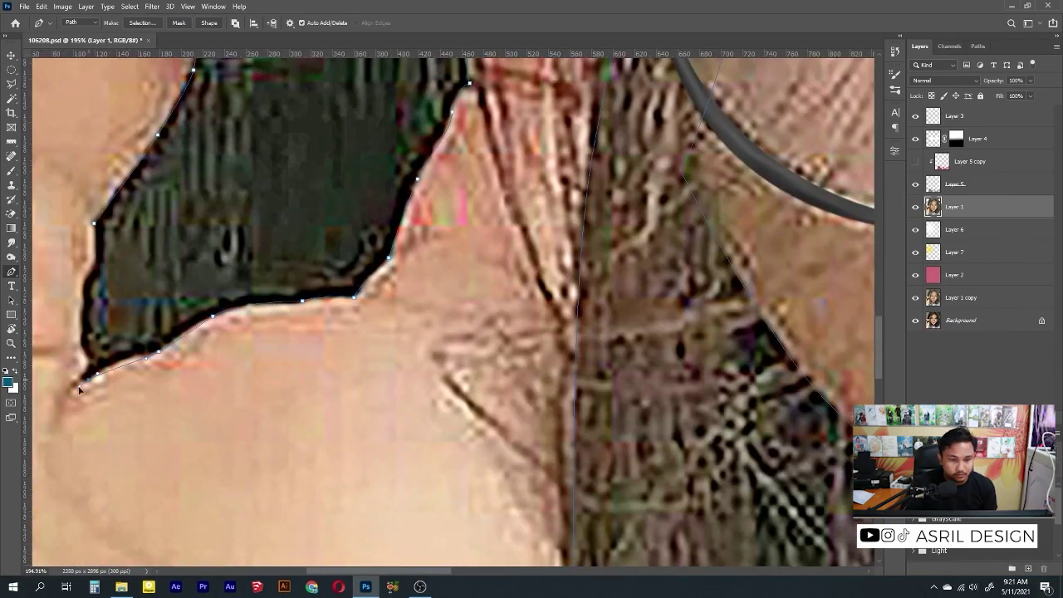
{"action": "scroll", "coordinate": [454, 249], "scroll_direction": "down", "scroll_amount": 7}
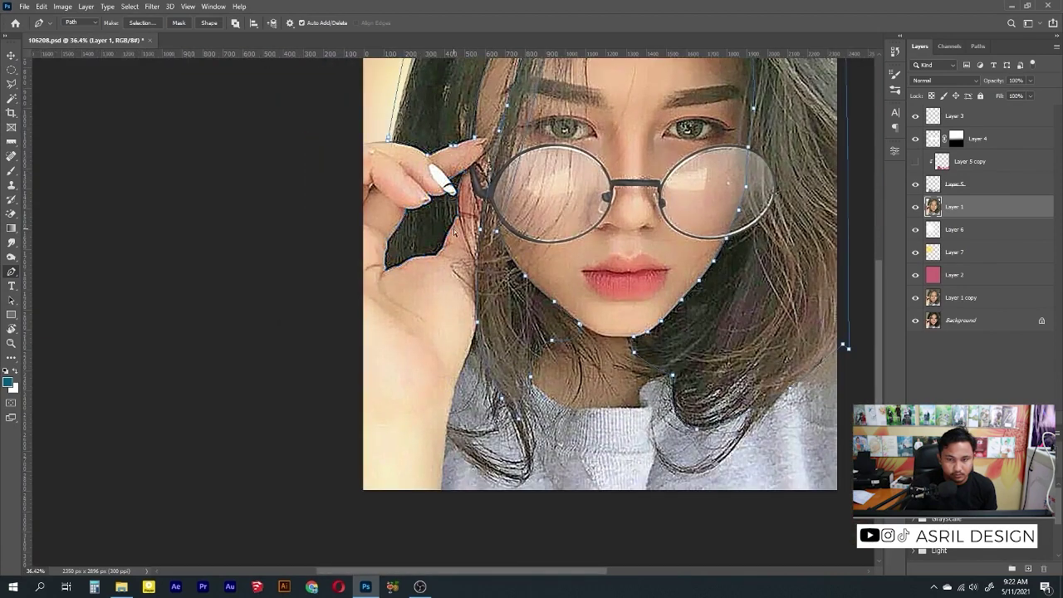
{"action": "scroll", "coordinate": [490, 150], "scroll_direction": "right", "scroll_amount": 5}
{"action": "scroll", "coordinate": [465, 178], "scroll_direction": "up", "scroll_amount": 3}
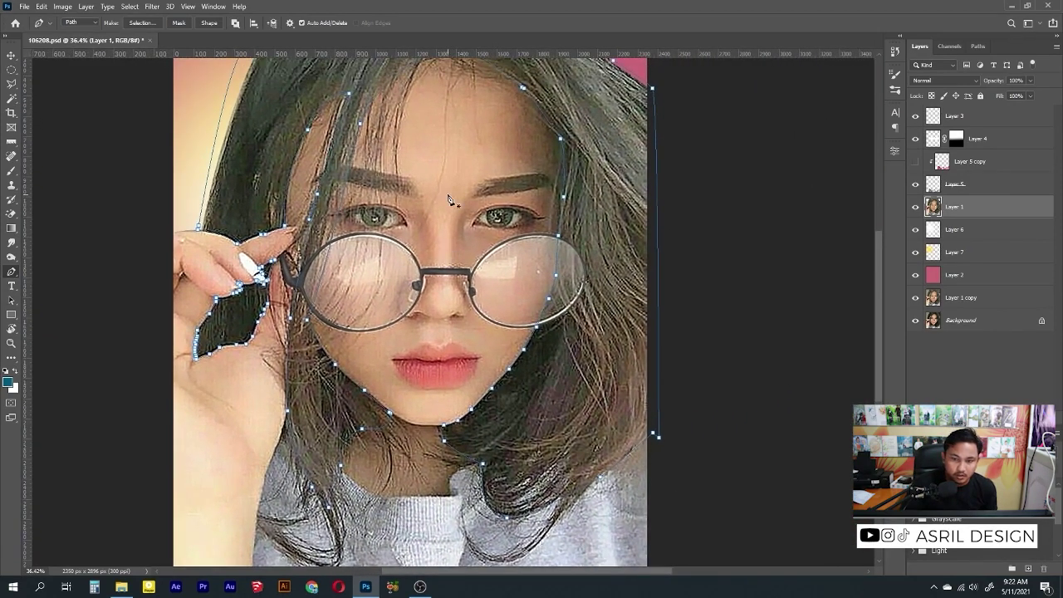
Step: Turn the traced path into a selection and copy the face and hand to Layer 8
{"action": "right_click", "coordinate": [597, 178]}
{"action": "left_click", "coordinate": [657, 261]}
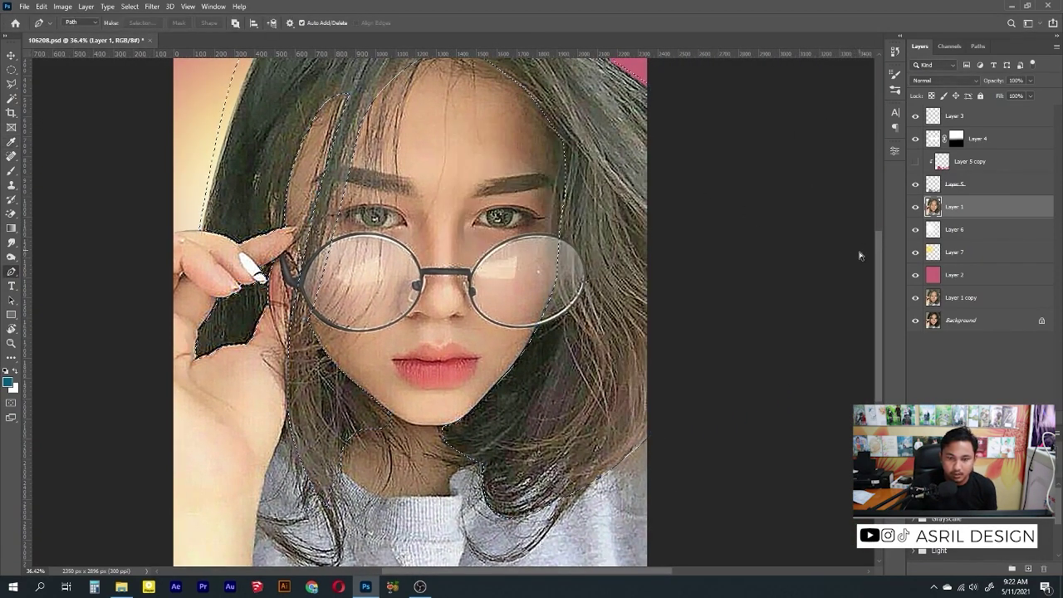
{"action": "key", "text": "ctrl+j"}
{"action": "left_click", "coordinate": [915, 230]}
{"action": "left_click", "coordinate": [915, 229]}
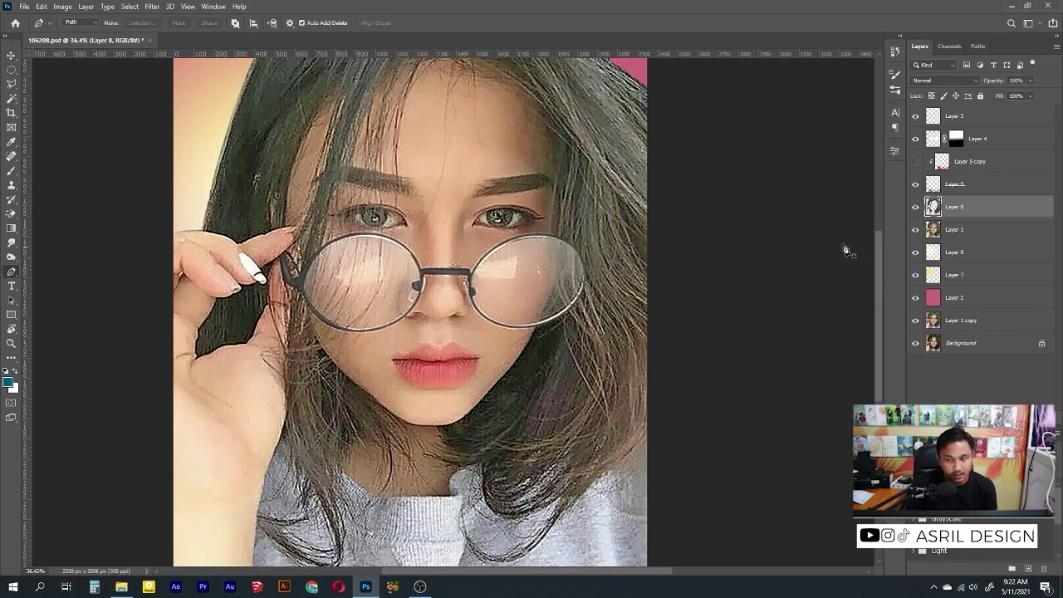
Step: Duplicate Layer 1 as Layer 1 copy 2, clipped to the layer below
{"action": "left_click", "coordinate": [949, 230]}
{"action": "key", "text": "ctrl+j"}
{"action": "left_click", "coordinate": [955, 237], "text": "alt"}
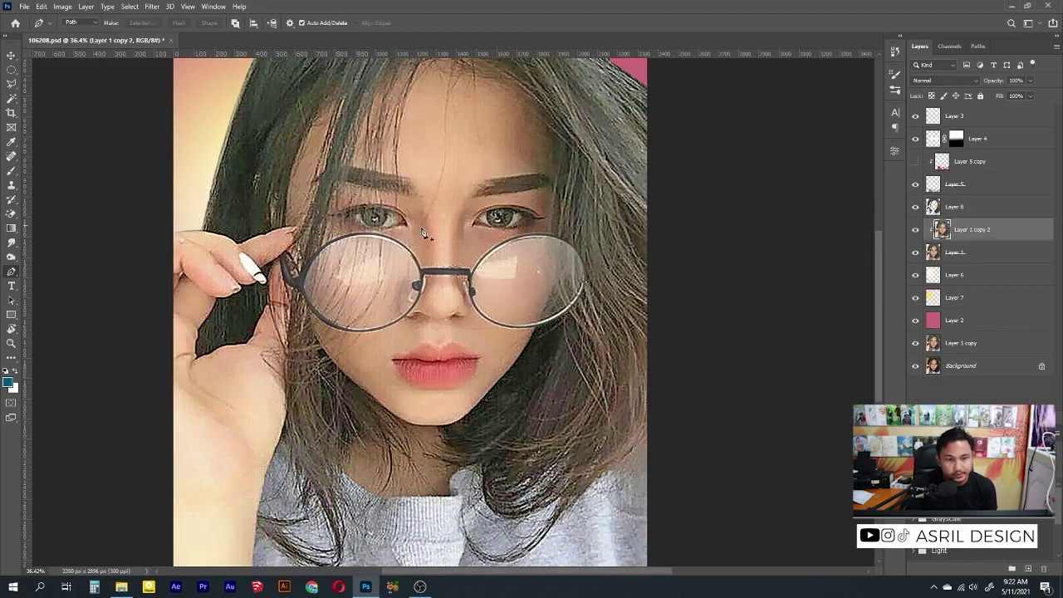
Step: Add a new empty Layer 9 clipped to the layer beneath
{"action": "left_click", "coordinate": [11, 242]}
{"action": "left_click", "coordinate": [240, 22]}
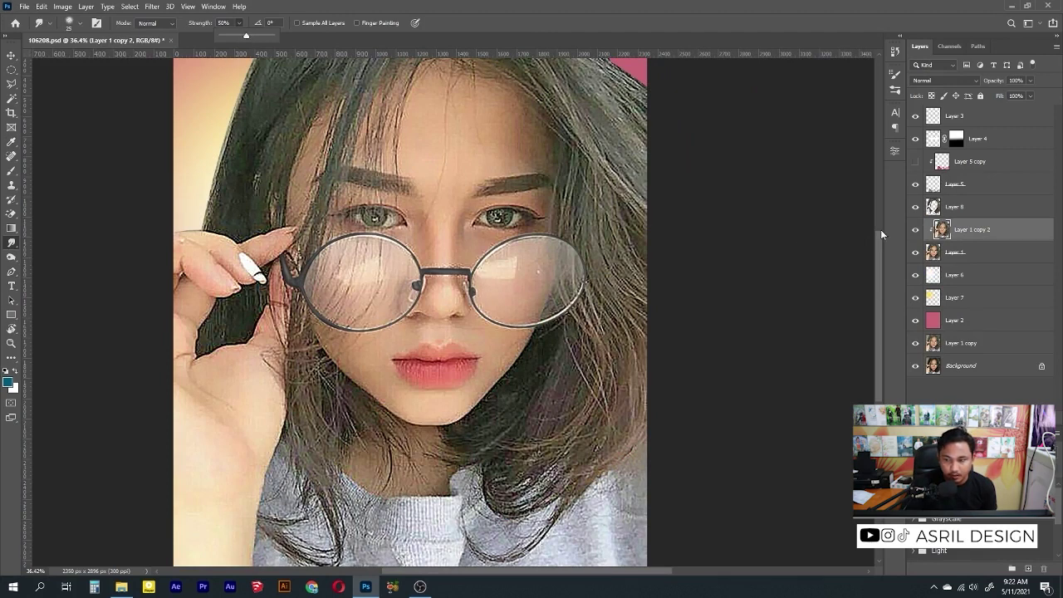
{"action": "key", "text": "ctrl+shift+alt+n"}
{"action": "left_click", "coordinate": [963, 240], "text": "alt"}
{"action": "key", "text": "b"}
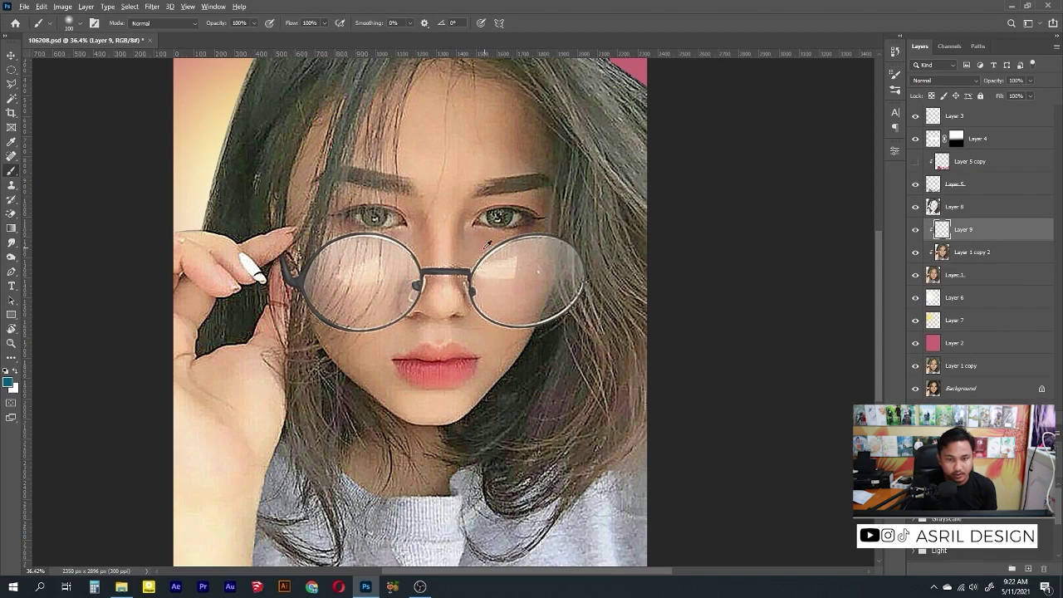
Step: Paint skin colour over the forehead, cheeks, neck, chin and hand on Layer 9
{"action": "mouse_move", "coordinate": [427, 148]}
{"action": "left_mouse_down"}
{"action": "mouse_move", "coordinate": [535, 187]}
{"action": "mouse_move", "coordinate": [440, 415]}
{"action": "left_mouse_up"}
{"action": "mouse_move", "coordinate": [250, 216]}
{"action": "left_mouse_down"}
{"action": "mouse_move", "coordinate": [214, 261]}
{"action": "mouse_move", "coordinate": [200, 333]}
{"action": "left_mouse_up"}
{"action": "mouse_move", "coordinate": [349, 441]}
{"action": "left_mouse_down"}
{"action": "mouse_move", "coordinate": [413, 283]}
{"action": "mouse_move", "coordinate": [273, 439]}
{"action": "mouse_move", "coordinate": [261, 273]}
{"action": "left_mouse_up"}
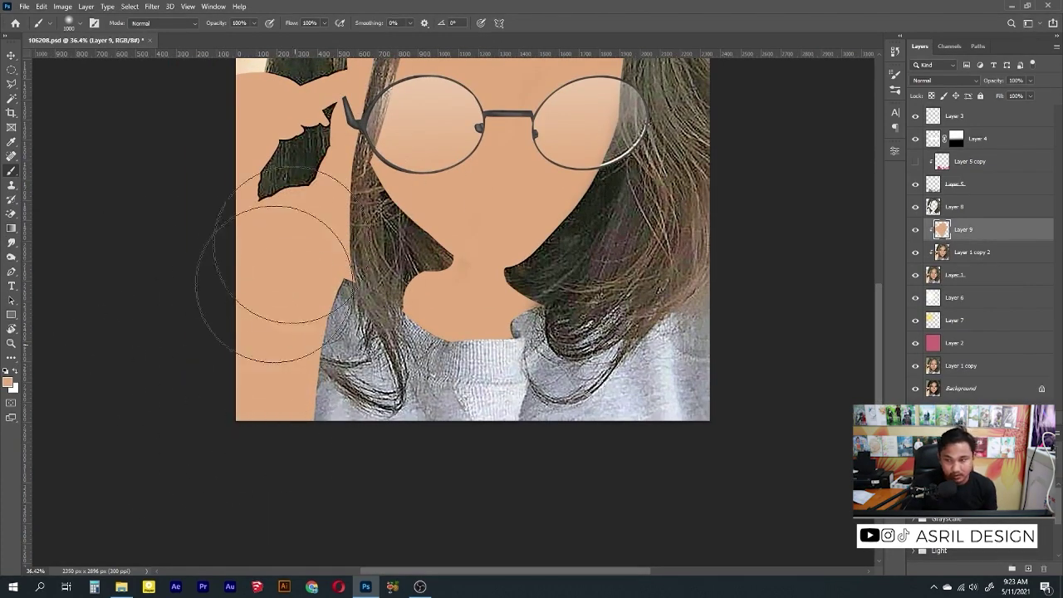
{"action": "left_click_drag", "start_coordinate": [291, 227], "coordinate": [202, 321]}
Step: Turn off Size Jitter control in the brush's Shape Dynamics
{"action": "left_click", "coordinate": [891, 52]}
{"action": "left_click", "coordinate": [894, 75]}
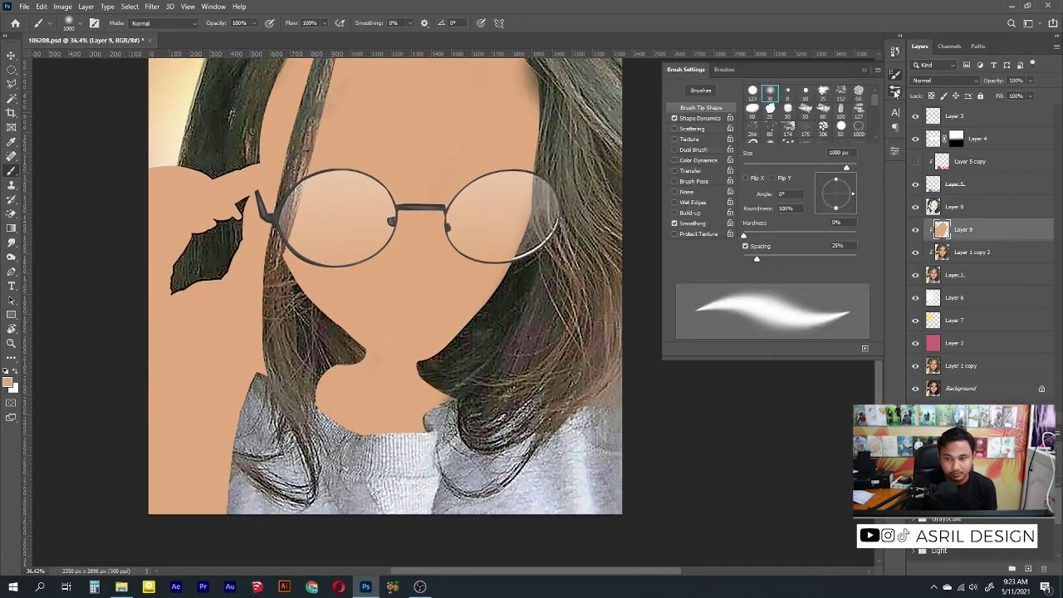
{"action": "left_click", "coordinate": [895, 89]}
{"action": "left_click", "coordinate": [894, 76]}
{"action": "left_click", "coordinate": [700, 118]}
{"action": "left_click", "coordinate": [802, 112]}
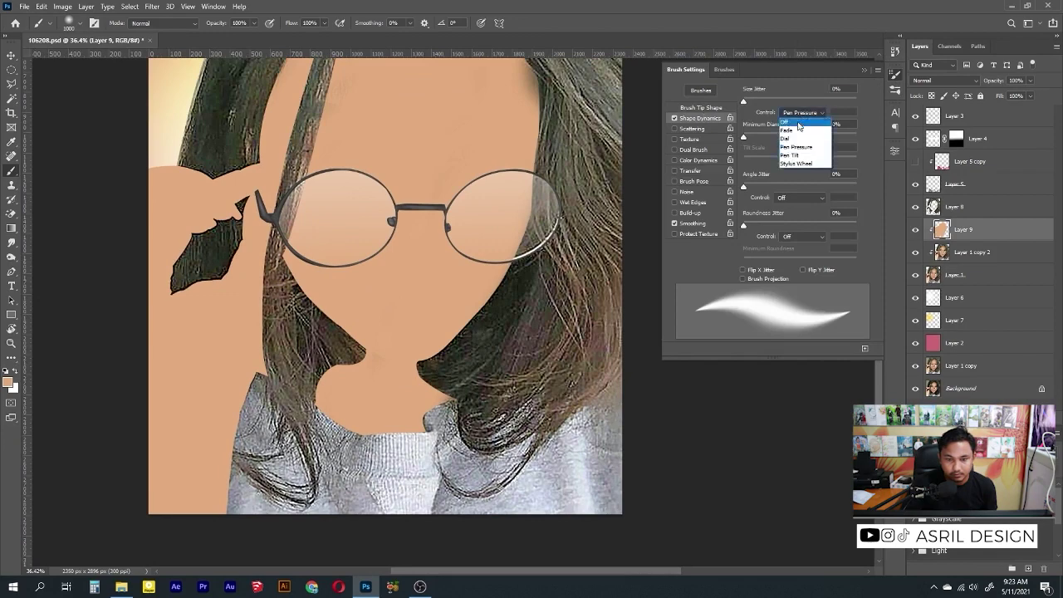
{"action": "left_click", "coordinate": [794, 114]}
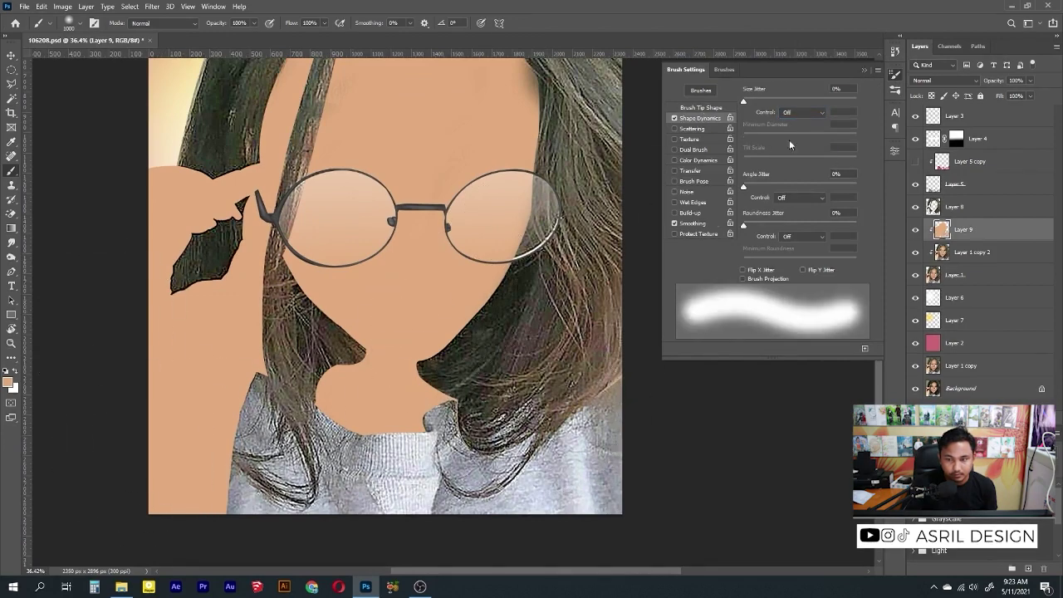
{"action": "left_click", "coordinate": [864, 70]}
Step: Show the pink sweater layer and set Layer 9's blend mode to Color
{"action": "left_click", "coordinate": [916, 162]}
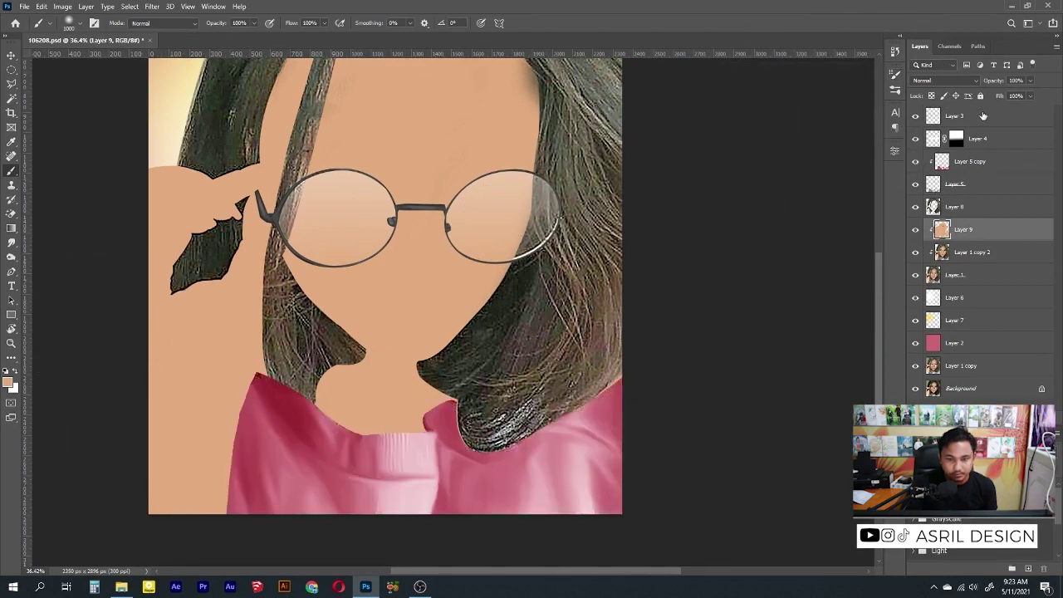
{"action": "scroll", "coordinate": [451, 190], "scroll_direction": "up", "scroll_amount": 2}
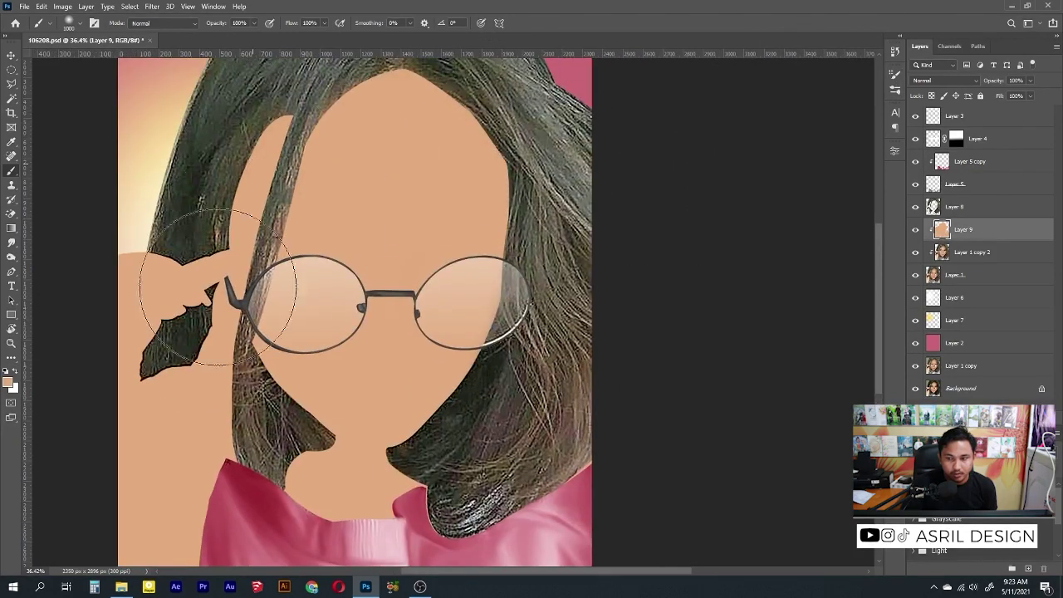
{"action": "left_click", "coordinate": [945, 79]}
{"action": "left_click", "coordinate": [939, 333]}
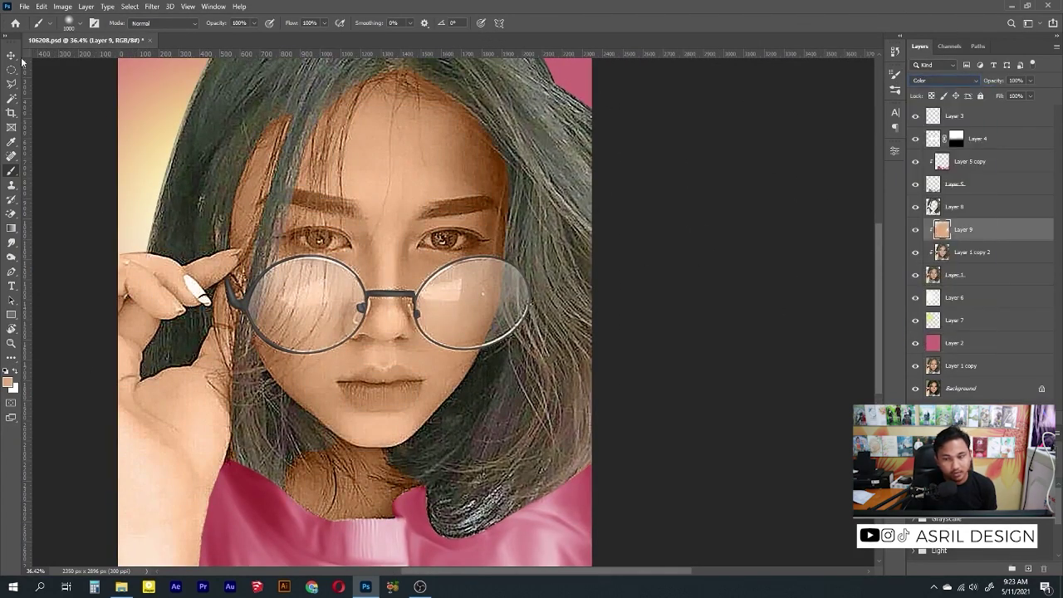
Step: Apply a slight Colour Balance adjustment to warm the skin tint
{"action": "key", "text": "v"}
{"action": "key", "text": "ctrl+b"}
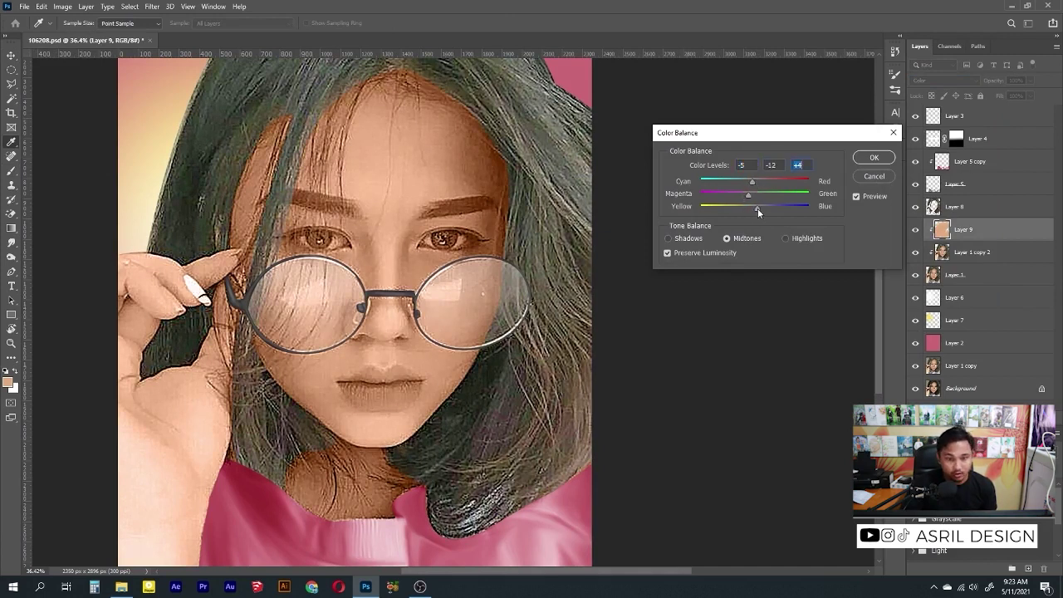
{"action": "left_click", "coordinate": [874, 157]}
{"action": "left_click", "coordinate": [11, 242]}
{"action": "left_click", "coordinate": [987, 253]}
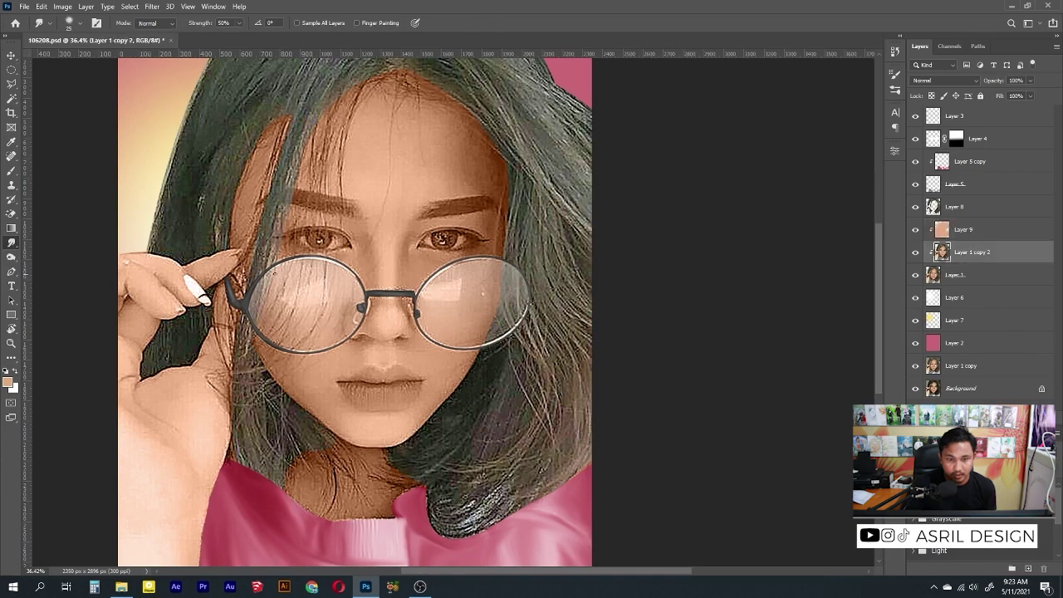
Step: Set the Dodge tool to the Soft Round Pressure Size brush at 31% exposure
{"action": "scroll", "coordinate": [274, 273], "scroll_direction": "up", "scroll_amount": 5}
{"action": "key", "text": "o"}
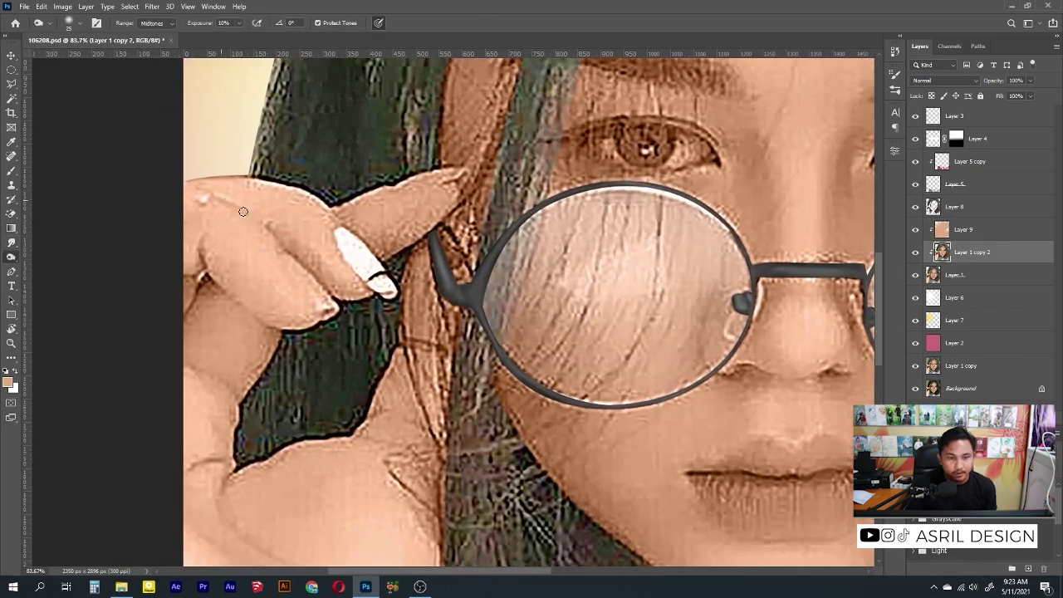
{"action": "right_click", "coordinate": [406, 212]}
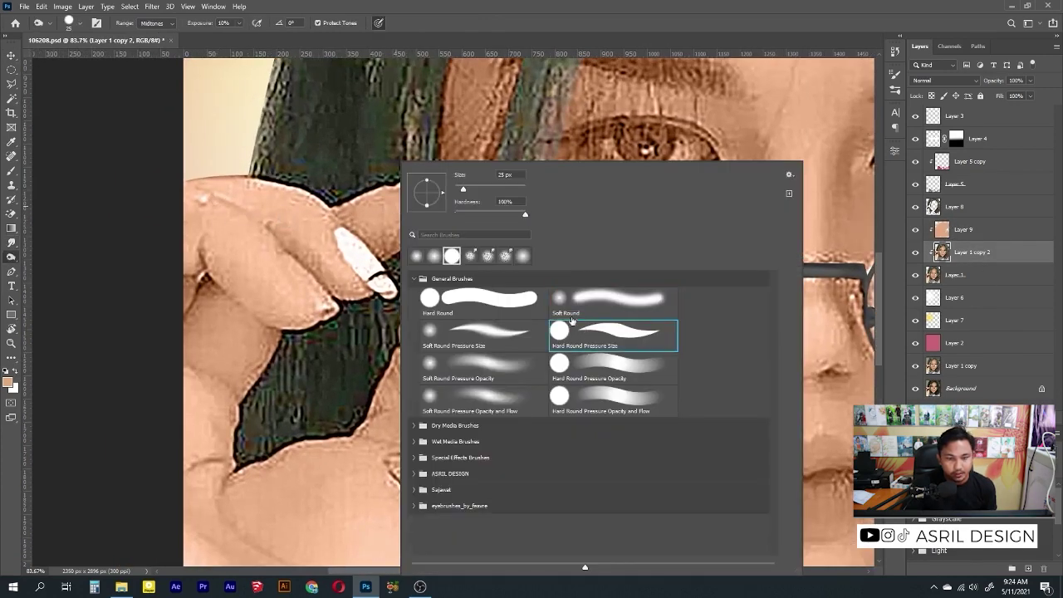
{"action": "double_click", "coordinate": [464, 328]}
{"action": "left_click_drag", "start_coordinate": [241, 25], "coordinate": [249, 35]}
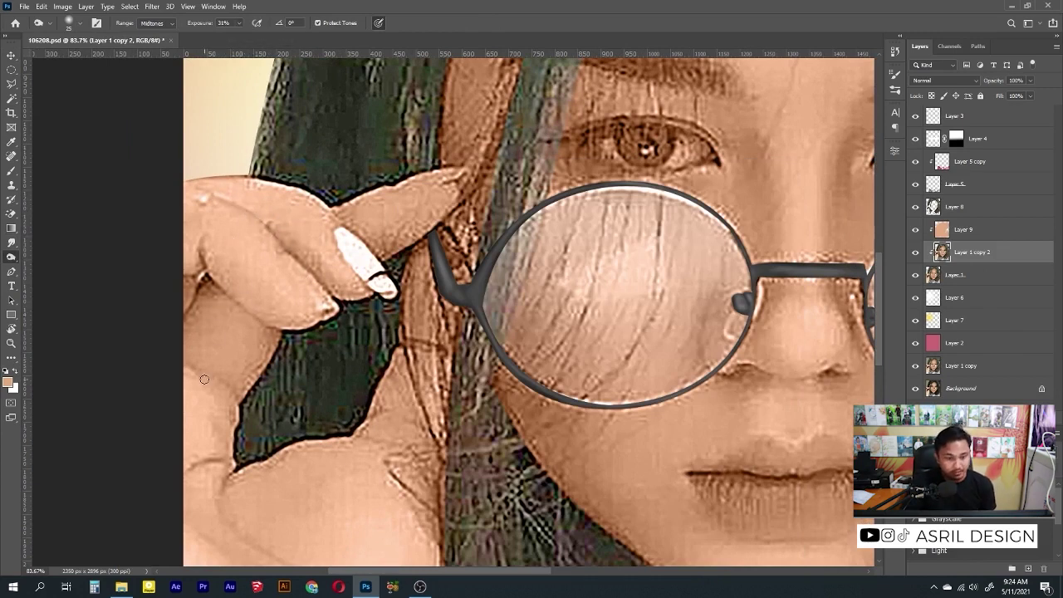
Step: Set the Smudge tool to 43% strength and size 25 over the finger area
{"action": "scroll", "coordinate": [231, 383], "scroll_direction": "down", "scroll_amount": 3}
{"action": "scroll", "coordinate": [249, 349], "scroll_direction": "down", "scroll_amount": 2}
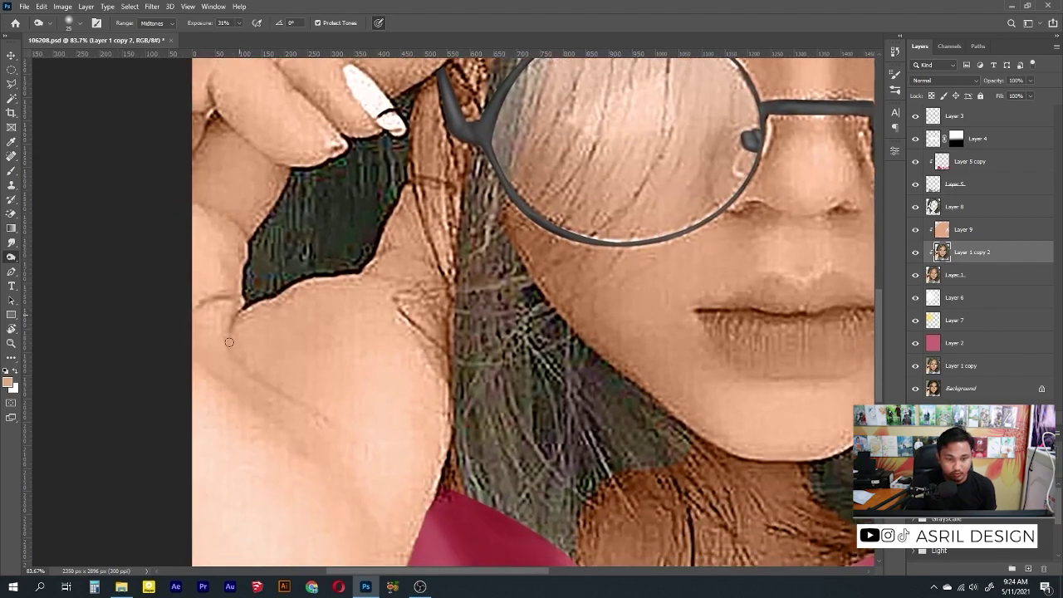
{"action": "scroll", "coordinate": [305, 271], "scroll_direction": "right", "scroll_amount": 2}
{"action": "left_click_drag", "start_coordinate": [339, 261], "coordinate": [382, 386]}
{"action": "key", "text": "r"}
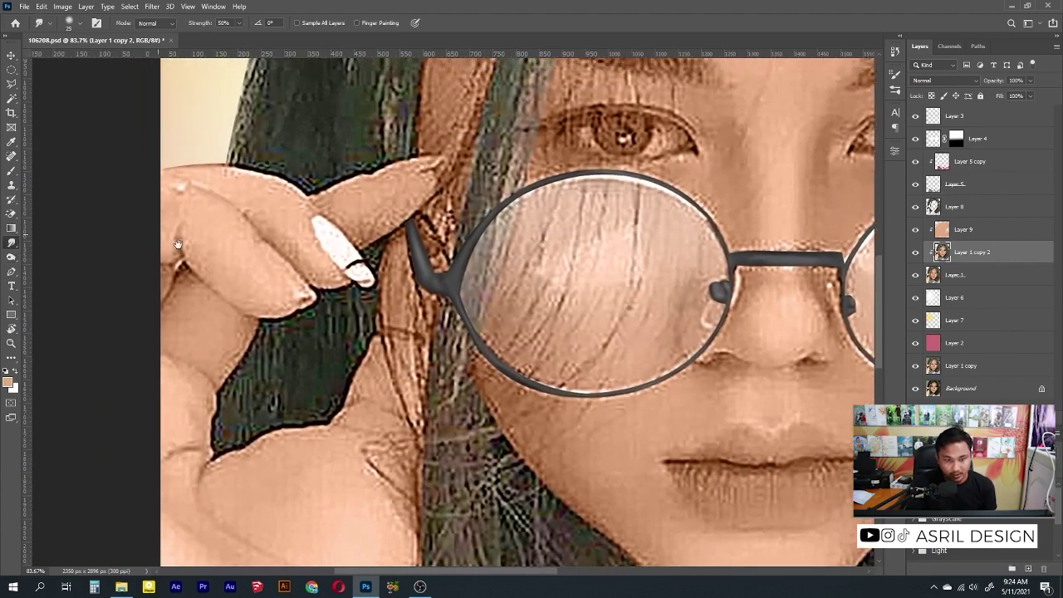
{"action": "scroll", "coordinate": [178, 284], "scroll_direction": "up", "scroll_amount": 2}
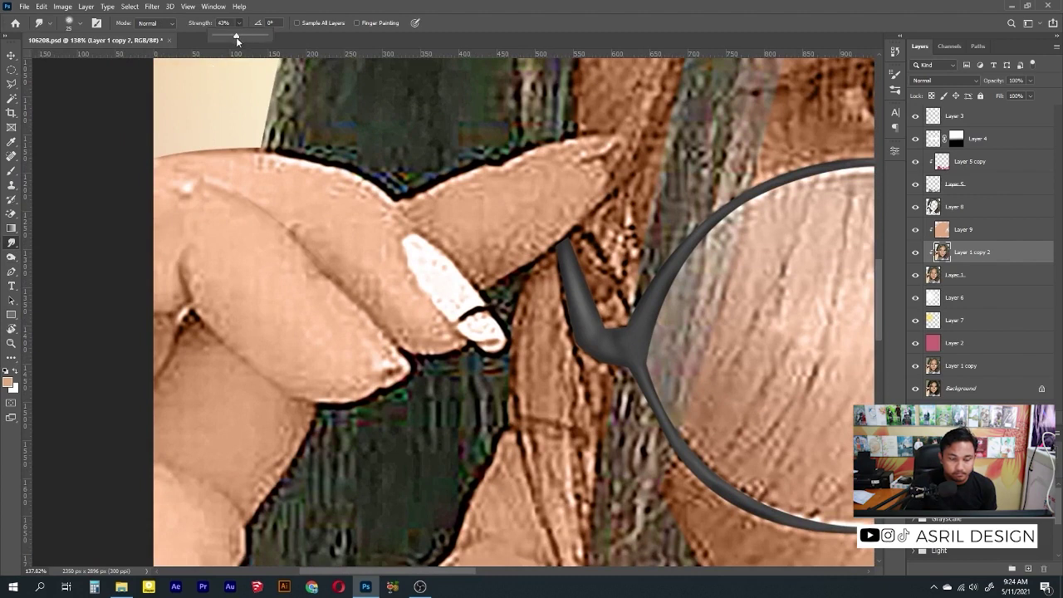
{"action": "left_click", "coordinate": [181, 229]}
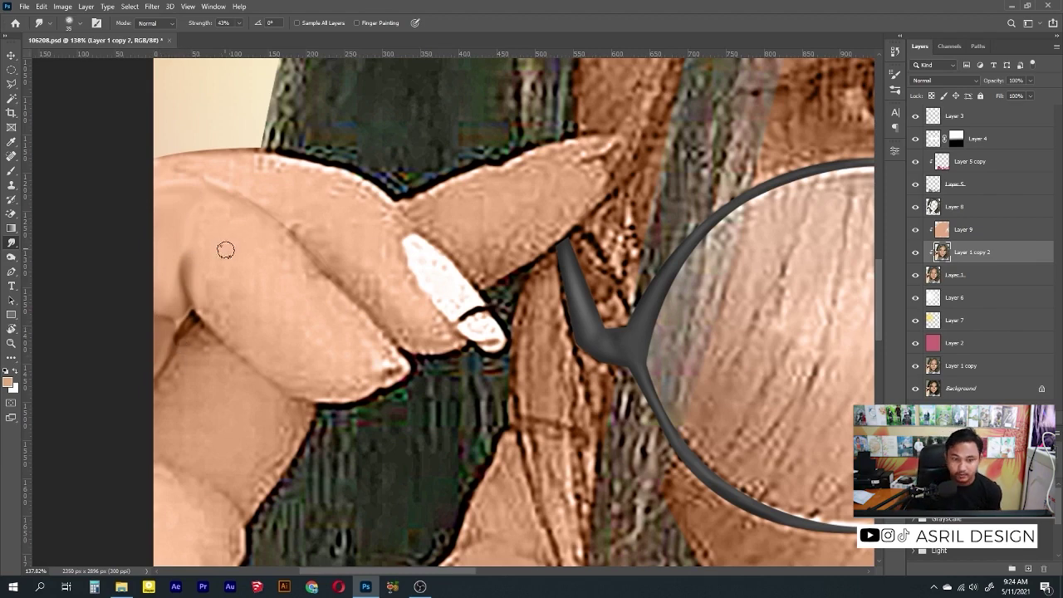
{"action": "scroll", "coordinate": [225, 250], "scroll_direction": "up", "scroll_amount": 2}
{"action": "scroll", "coordinate": [200, 229], "scroll_direction": "up", "scroll_amount": 2}
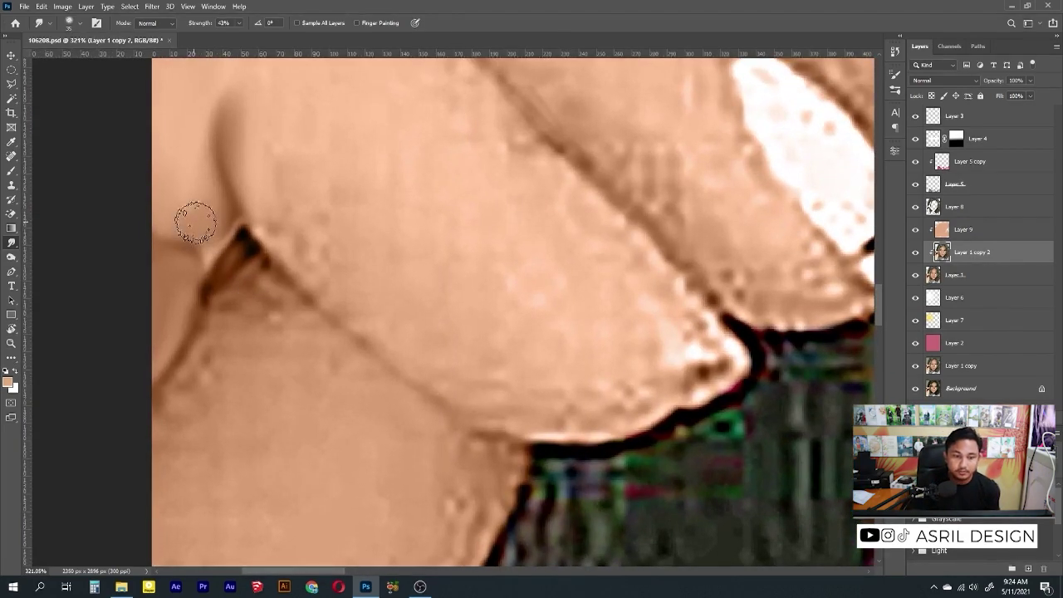
{"action": "key", "text": "bracketleft"}
{"action": "key", "text": "bracketleft"}
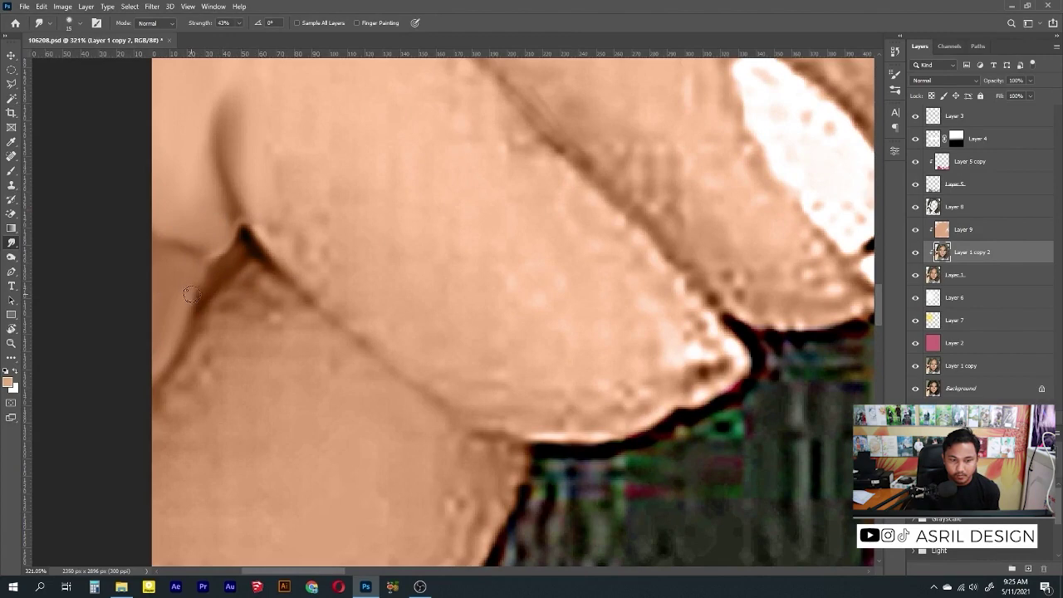
Step: Smudge the dark crease below the finger fold and the hand's edges by the dark background
{"action": "left_click_drag", "start_coordinate": [187, 283], "coordinate": [173, 343]}
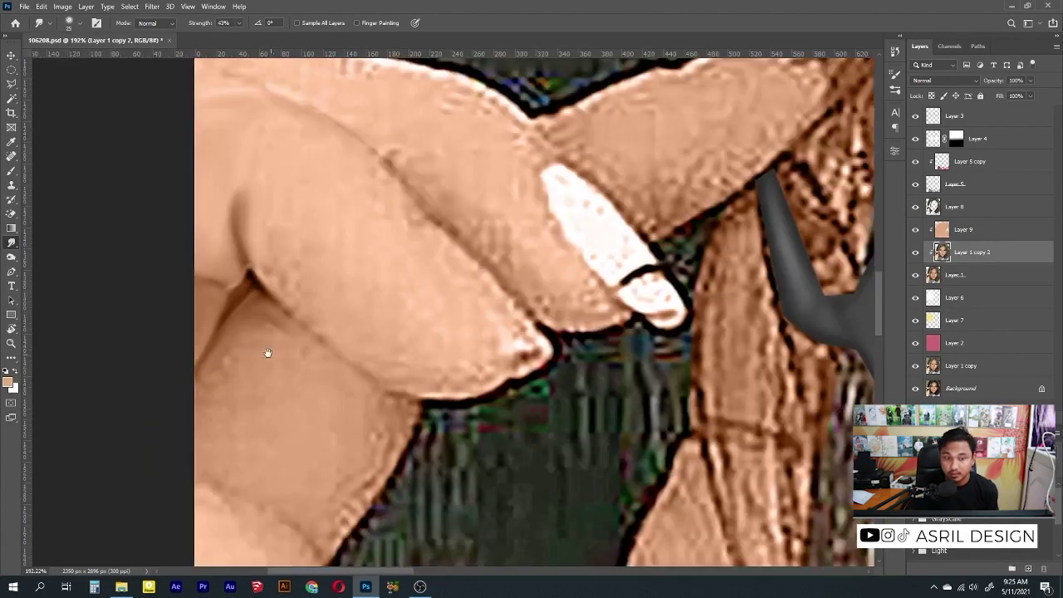
{"action": "left_click_drag", "start_coordinate": [266, 352], "coordinate": [266, 180]}
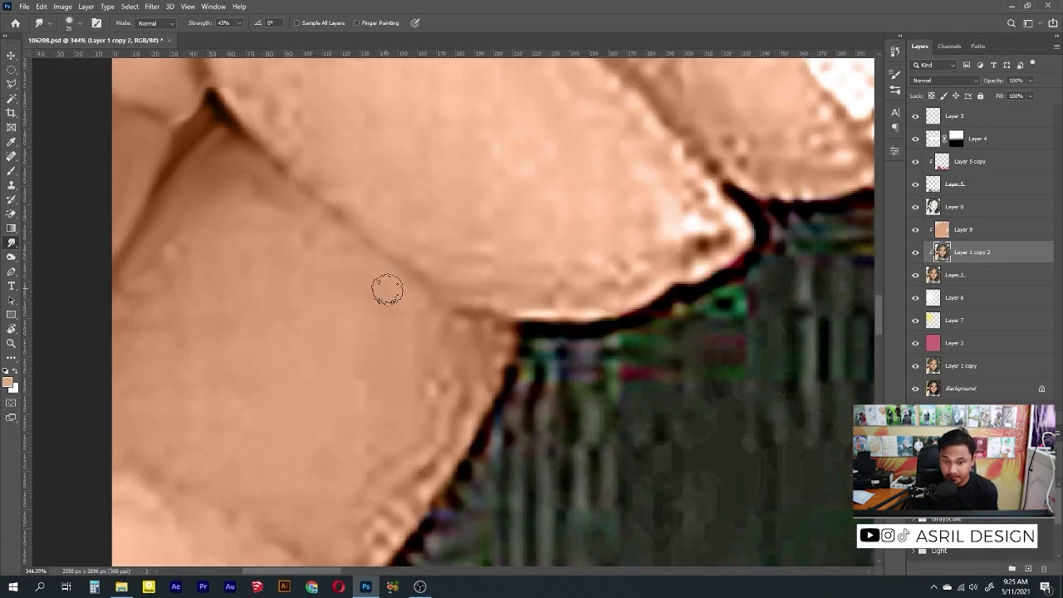
{"action": "left_click_drag", "start_coordinate": [434, 414], "coordinate": [441, 321]}
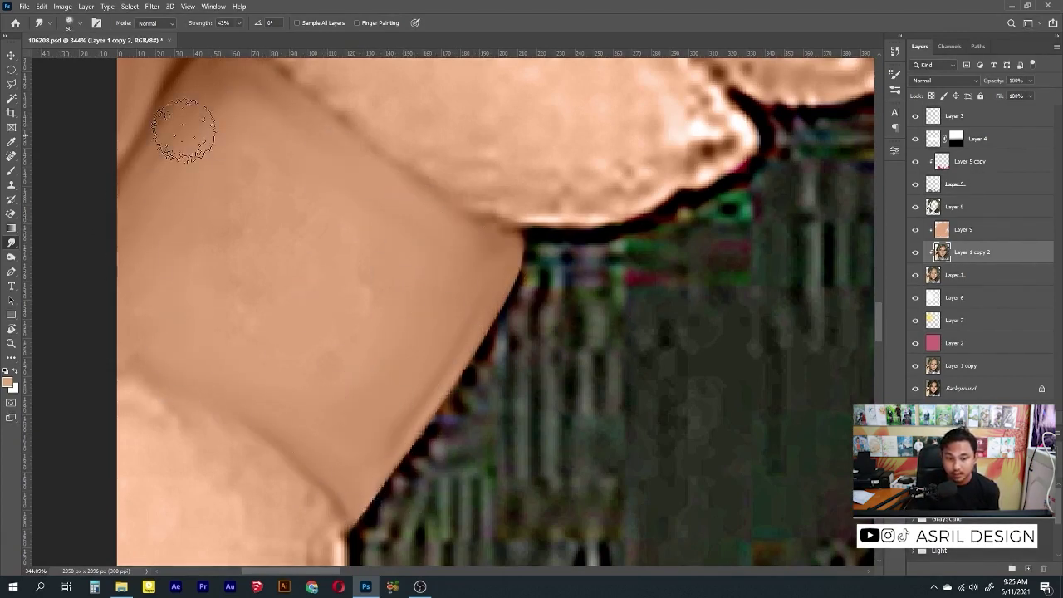
{"action": "left_click_drag", "start_coordinate": [185, 136], "coordinate": [127, 297]}
{"action": "mouse_move", "coordinate": [313, 244]}
{"action": "left_mouse_down"}
{"action": "mouse_move", "coordinate": [404, 325]}
{"action": "mouse_move", "coordinate": [380, 264]}
{"action": "left_mouse_up"}
{"action": "scroll", "coordinate": [356, 379], "scroll_direction": "down", "scroll_amount": 3}
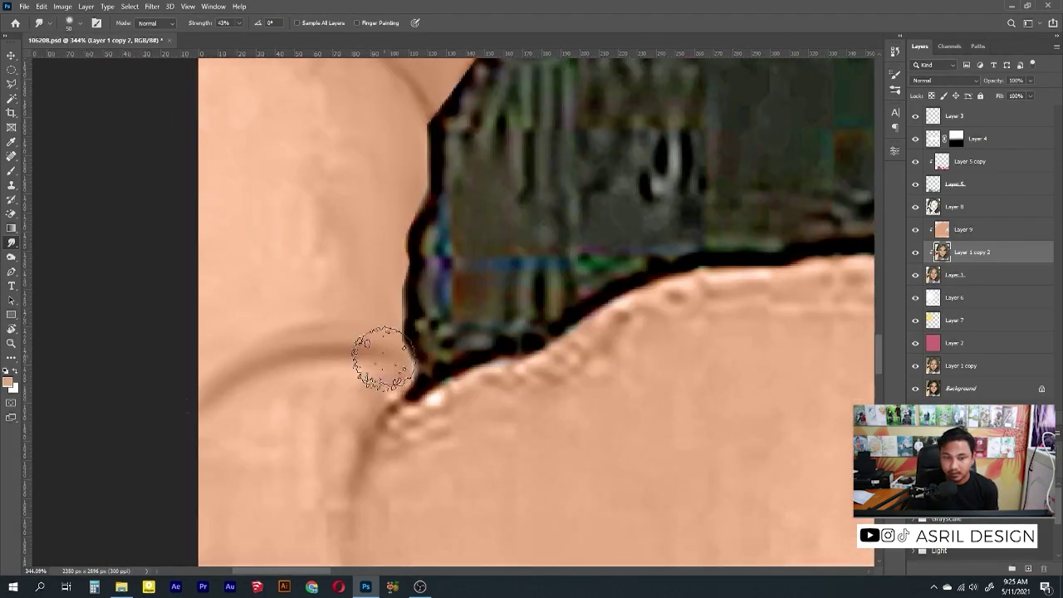
{"action": "scroll", "coordinate": [380, 355], "scroll_direction": "up", "scroll_amount": 2}
{"action": "mouse_move", "coordinate": [278, 171]}
{"action": "left_mouse_down"}
{"action": "mouse_move", "coordinate": [344, 240]}
{"action": "mouse_move", "coordinate": [344, 192]}
{"action": "left_mouse_up"}
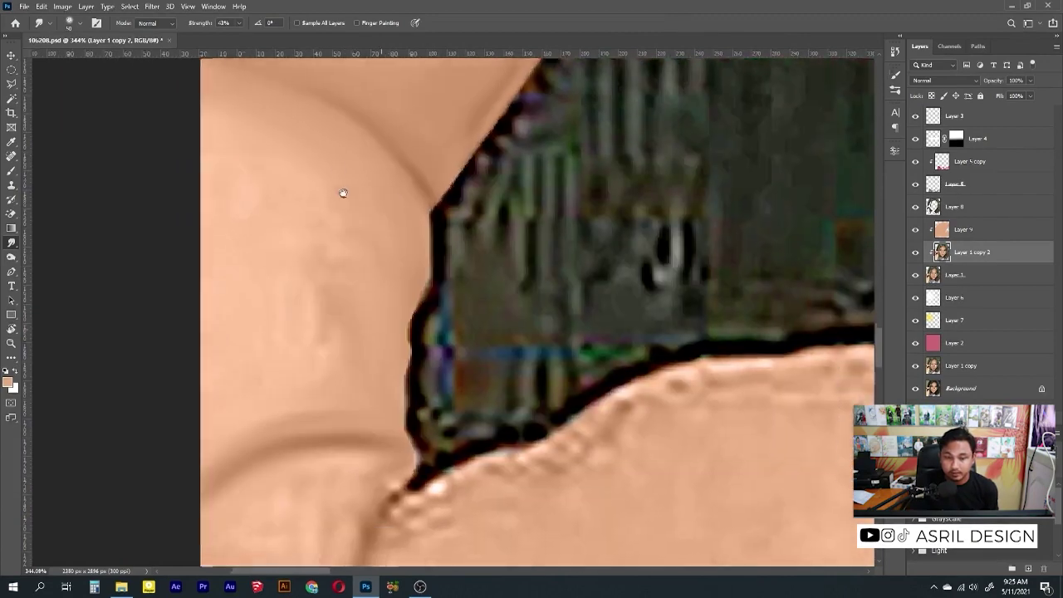
{"action": "scroll", "coordinate": [352, 204], "scroll_direction": "down", "scroll_amount": 4}
{"action": "scroll", "coordinate": [374, 241], "scroll_direction": "down", "scroll_amount": 1}
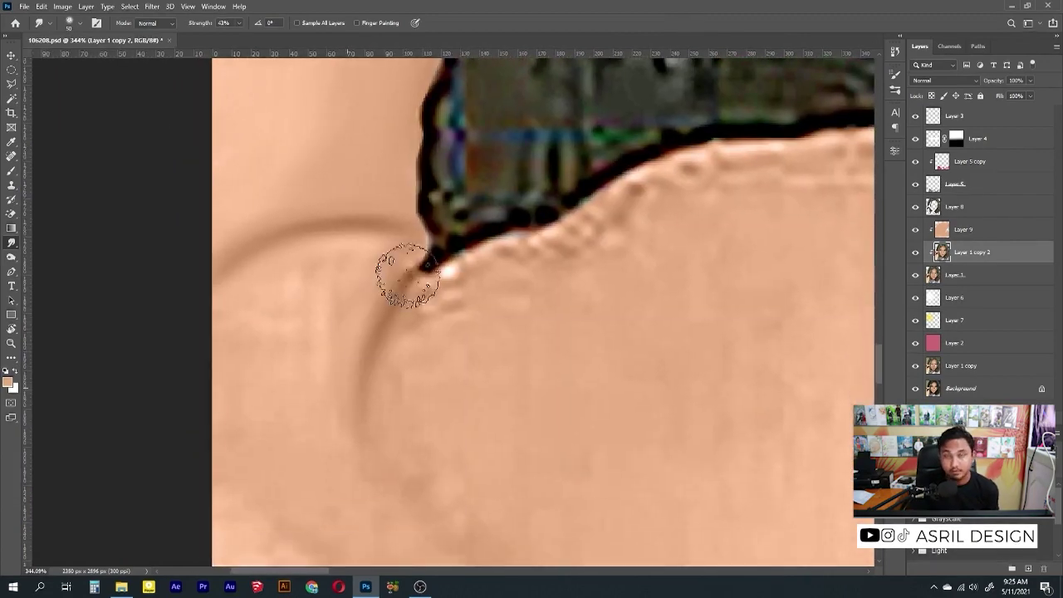
Step: Smudge the fingertip's dark outline, the finger's upper edge, the grainy skin and the white nail's edge
{"action": "scroll", "coordinate": [346, 301], "scroll_direction": "down", "scroll_amount": 5}
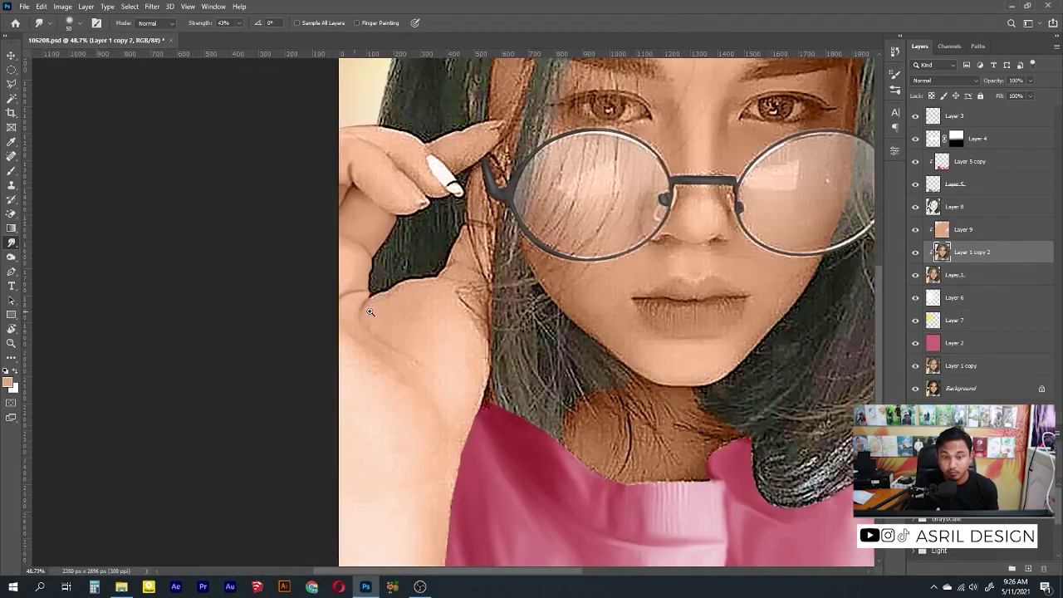
{"action": "scroll", "coordinate": [340, 216], "scroll_direction": "up", "scroll_amount": 2}
{"action": "scroll", "coordinate": [340, 216], "scroll_direction": "up", "scroll_amount": 3}
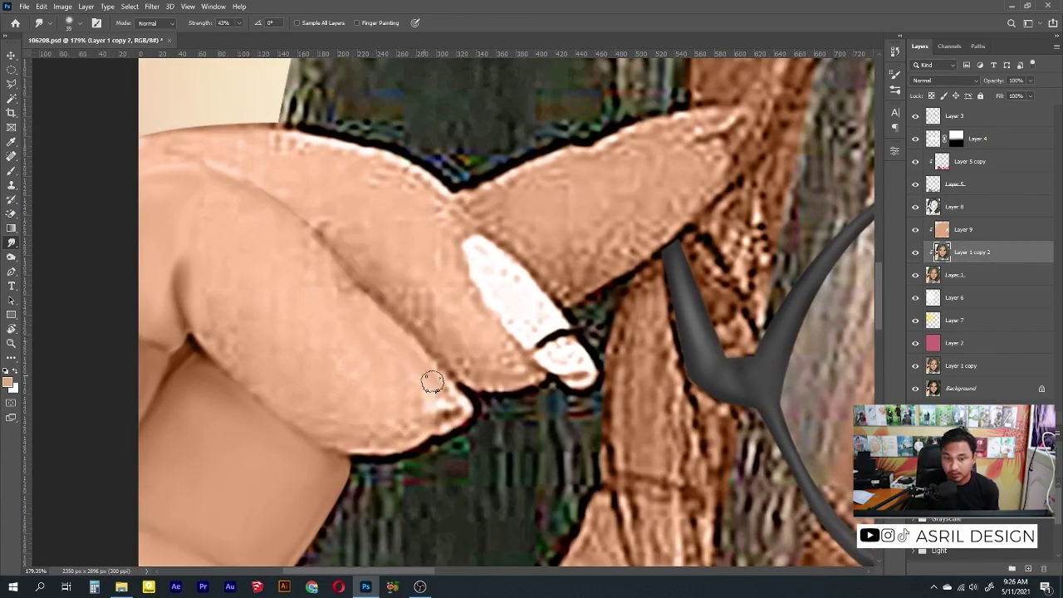
{"action": "left_click_drag", "start_coordinate": [458, 400], "coordinate": [462, 412]}
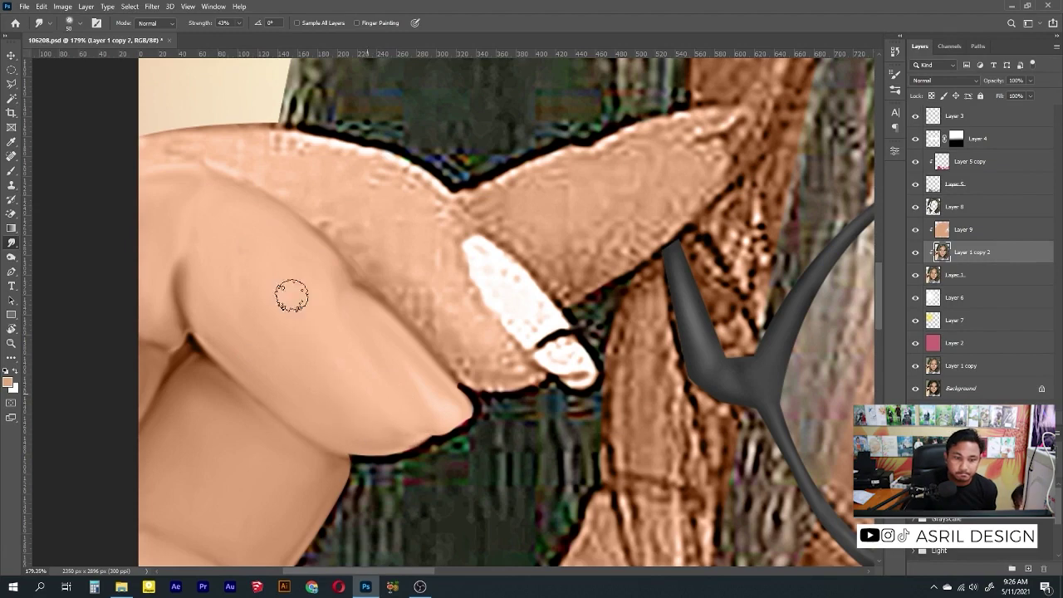
{"action": "scroll", "coordinate": [308, 336], "scroll_direction": "down", "scroll_amount": 3}
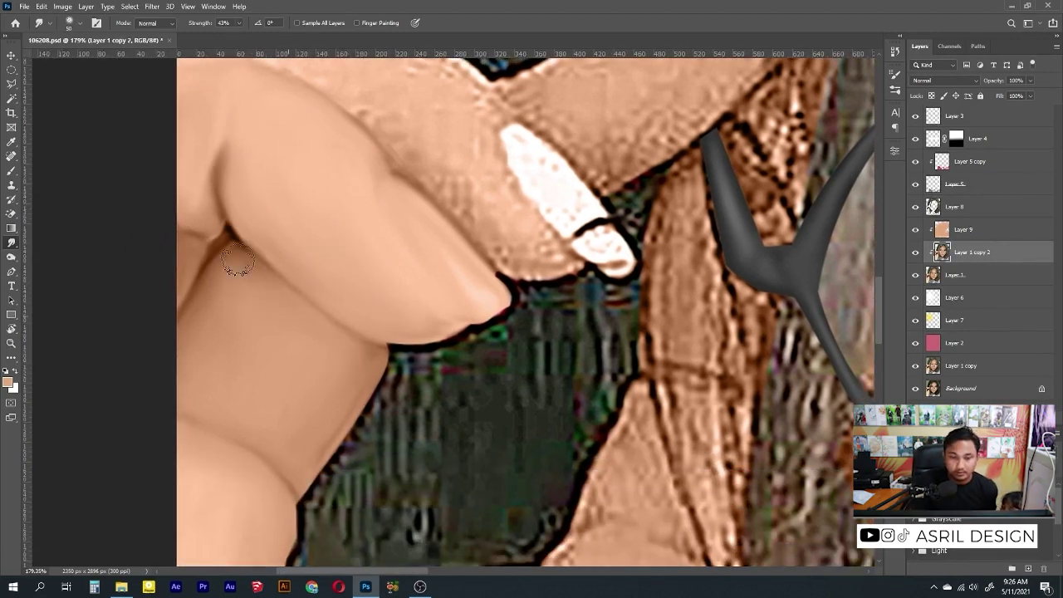
{"action": "scroll", "coordinate": [237, 261], "scroll_direction": "down", "scroll_amount": 6}
{"action": "scroll", "coordinate": [302, 377], "scroll_direction": "up", "scroll_amount": 4}
{"action": "scroll", "coordinate": [332, 209], "scroll_direction": "up", "scroll_amount": 5}
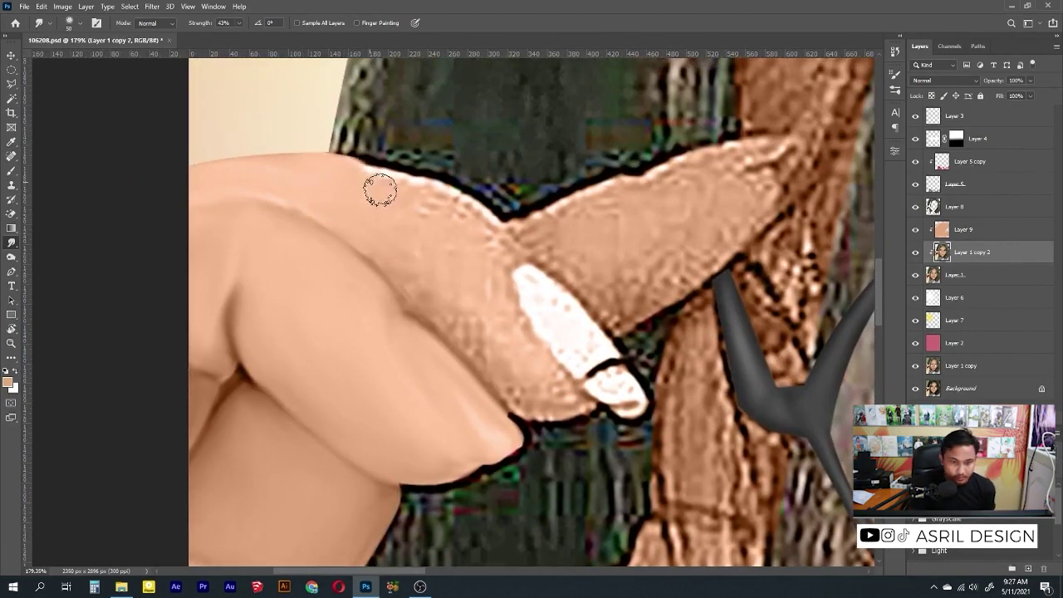
{"action": "mouse_move", "coordinate": [379, 185]}
{"action": "left_mouse_down"}
{"action": "mouse_move", "coordinate": [351, 166]}
{"action": "mouse_move", "coordinate": [480, 217]}
{"action": "left_mouse_up"}
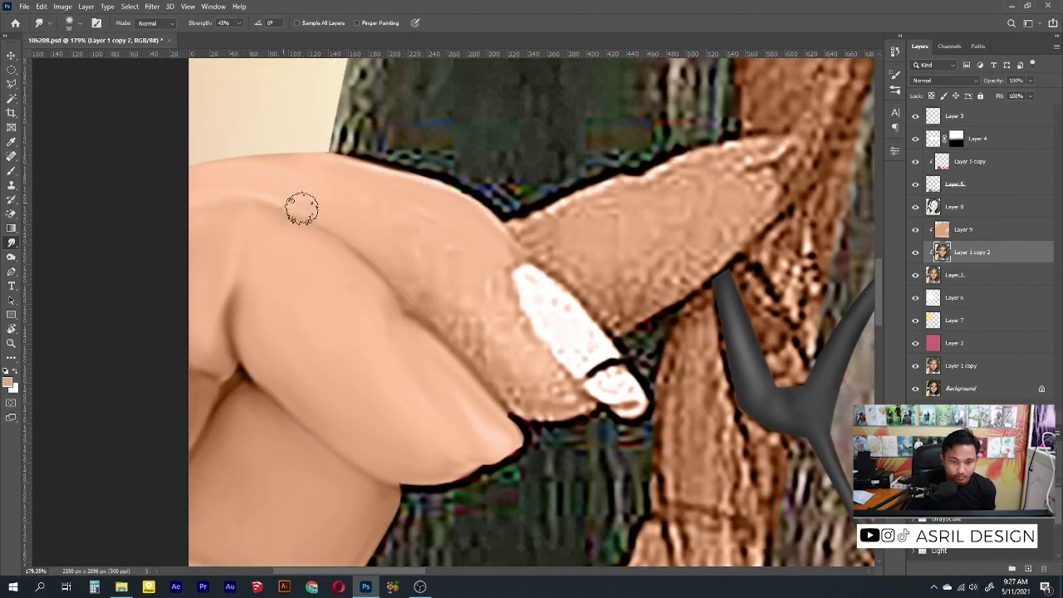
{"action": "mouse_move", "coordinate": [299, 207]}
{"action": "left_mouse_down"}
{"action": "mouse_move", "coordinate": [501, 373]}
{"action": "mouse_move", "coordinate": [501, 309]}
{"action": "mouse_move", "coordinate": [539, 408]}
{"action": "mouse_move", "coordinate": [510, 321]}
{"action": "mouse_move", "coordinate": [565, 308]}
{"action": "mouse_move", "coordinate": [602, 362]}
{"action": "mouse_move", "coordinate": [530, 258]}
{"action": "left_mouse_up"}
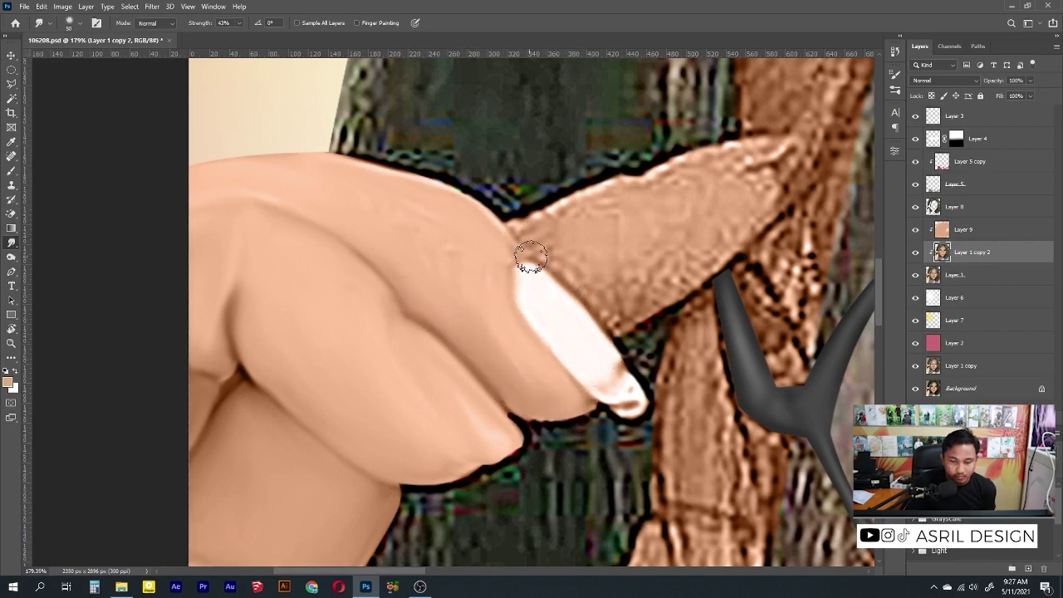
{"action": "left_click_drag", "start_coordinate": [605, 383], "coordinate": [623, 390]}
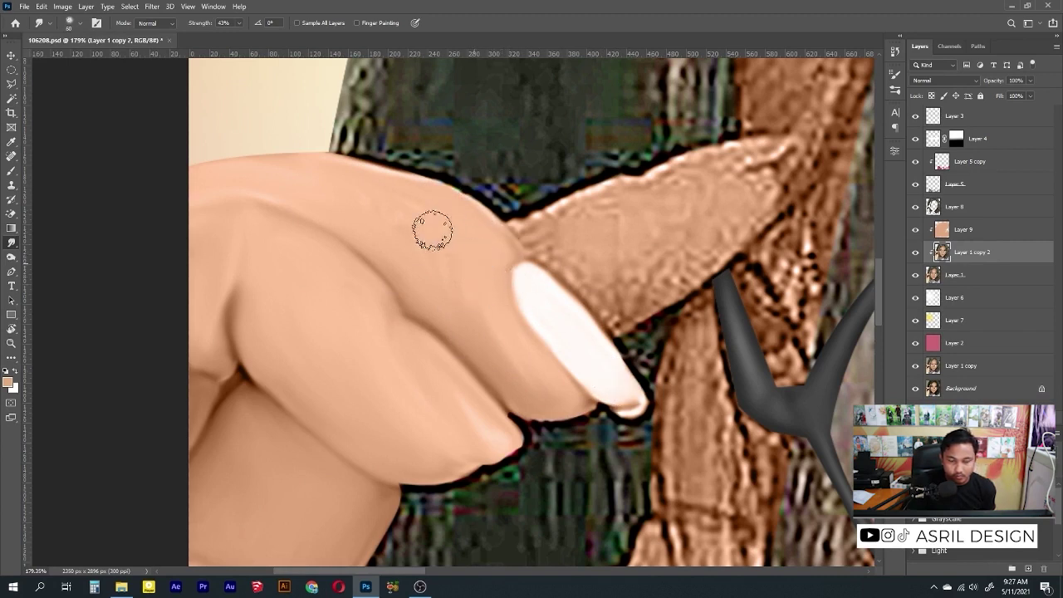
Step: Smooth the finger's underside and upper surface out to its tip
{"action": "scroll", "coordinate": [240, 168], "scroll_direction": "right", "scroll_amount": 3}
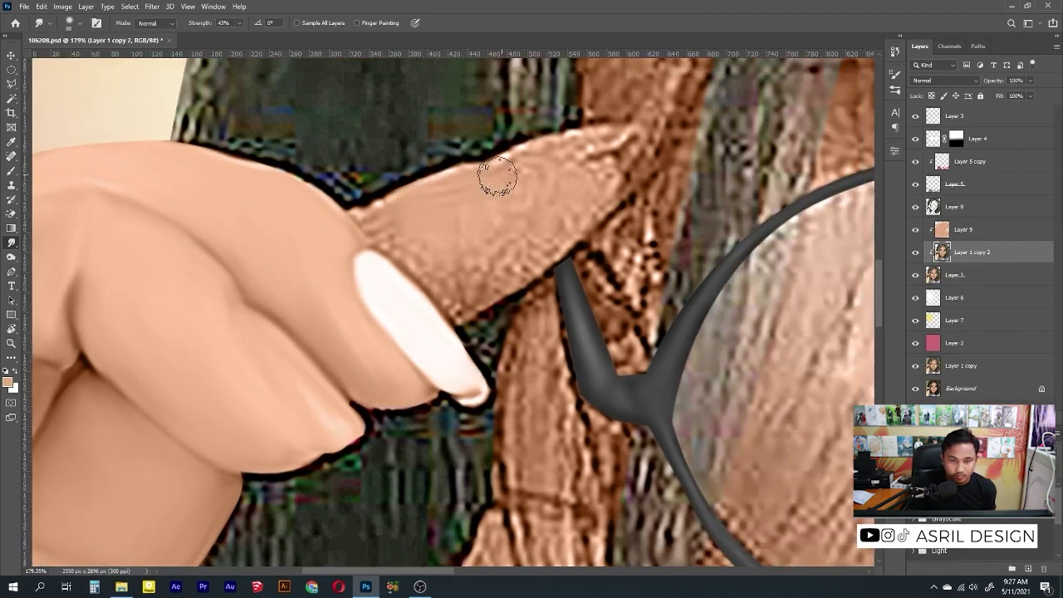
{"action": "left_click_drag", "start_coordinate": [382, 239], "coordinate": [474, 303]}
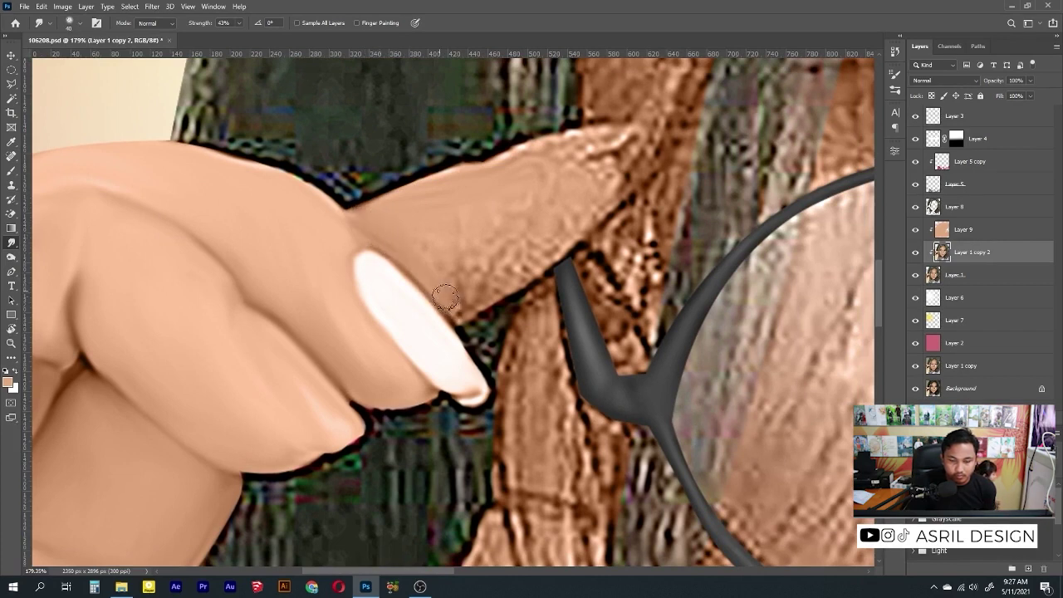
{"action": "left_click_drag", "start_coordinate": [432, 257], "coordinate": [604, 209]}
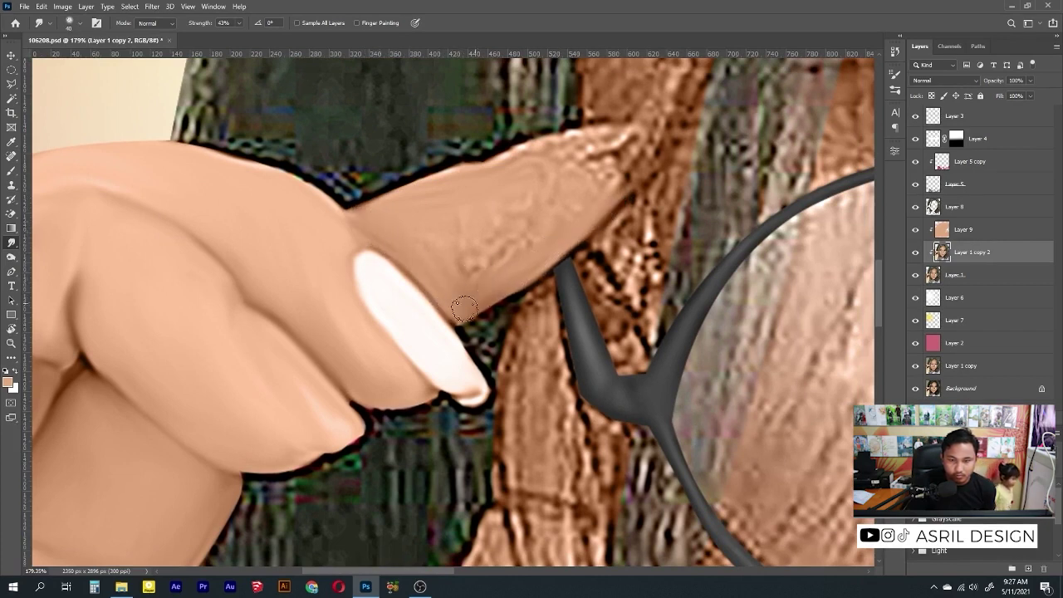
{"action": "mouse_move", "coordinate": [365, 199]}
{"action": "left_mouse_down"}
{"action": "mouse_move", "coordinate": [582, 139]}
{"action": "mouse_move", "coordinate": [606, 150]}
{"action": "mouse_move", "coordinate": [587, 174]}
{"action": "mouse_move", "coordinate": [466, 209]}
{"action": "left_mouse_up"}
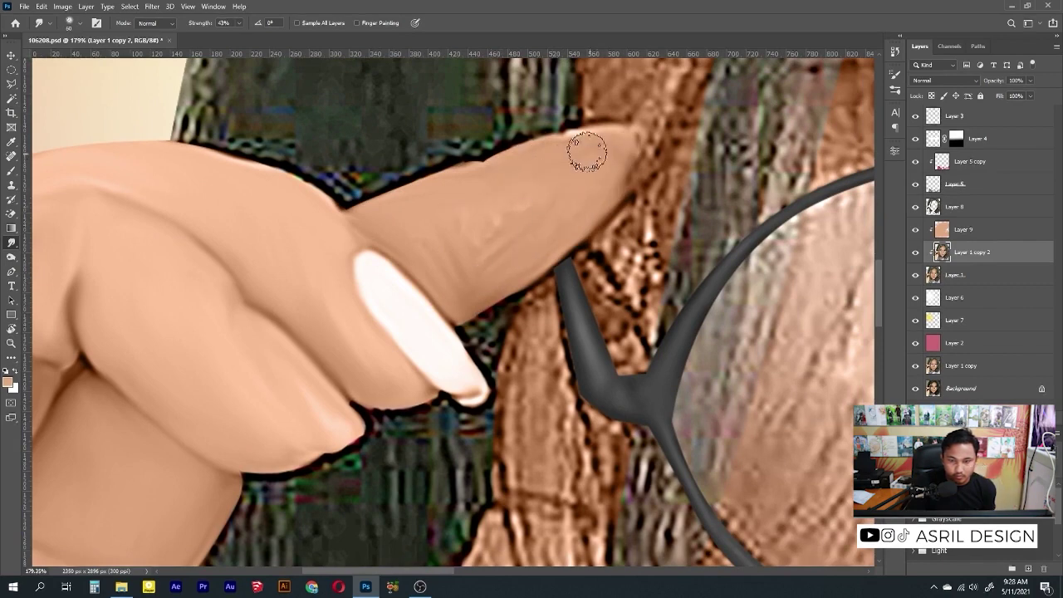
{"action": "mouse_move", "coordinate": [588, 151]}
{"action": "left_mouse_down"}
{"action": "mouse_move", "coordinate": [471, 261]}
{"action": "mouse_move", "coordinate": [515, 268]}
{"action": "mouse_move", "coordinate": [427, 277]}
{"action": "left_mouse_up"}
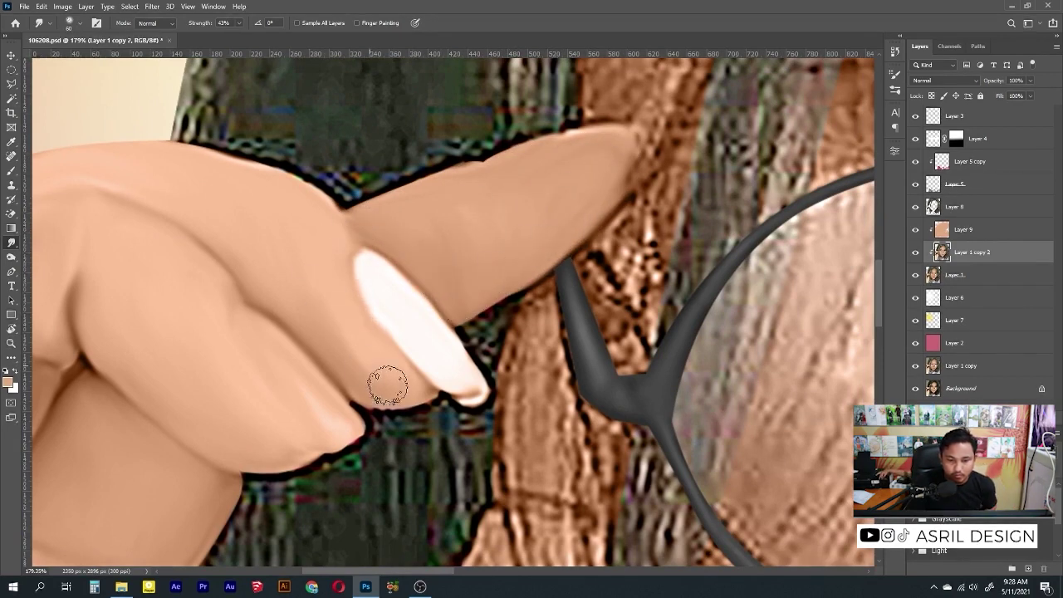
{"action": "scroll", "coordinate": [368, 308], "scroll_direction": "down", "scroll_amount": 5}
Step: Enlarge the Smudge brush and soften the neck edge down toward the sweater
{"action": "scroll", "coordinate": [432, 264], "scroll_direction": "down", "scroll_amount": 5}
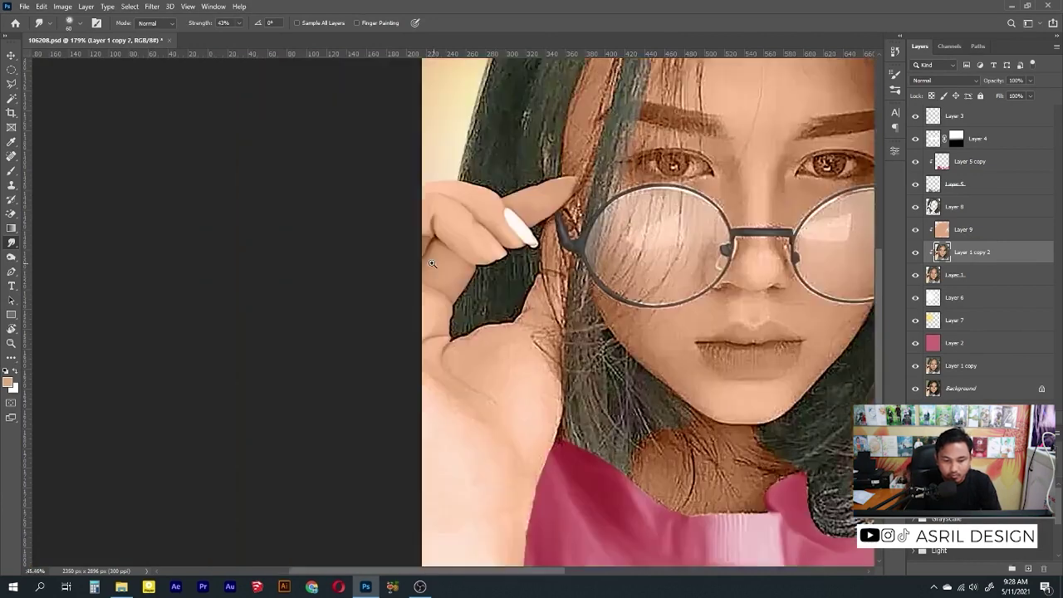
{"action": "scroll", "coordinate": [336, 319], "scroll_direction": "up", "scroll_amount": 3}
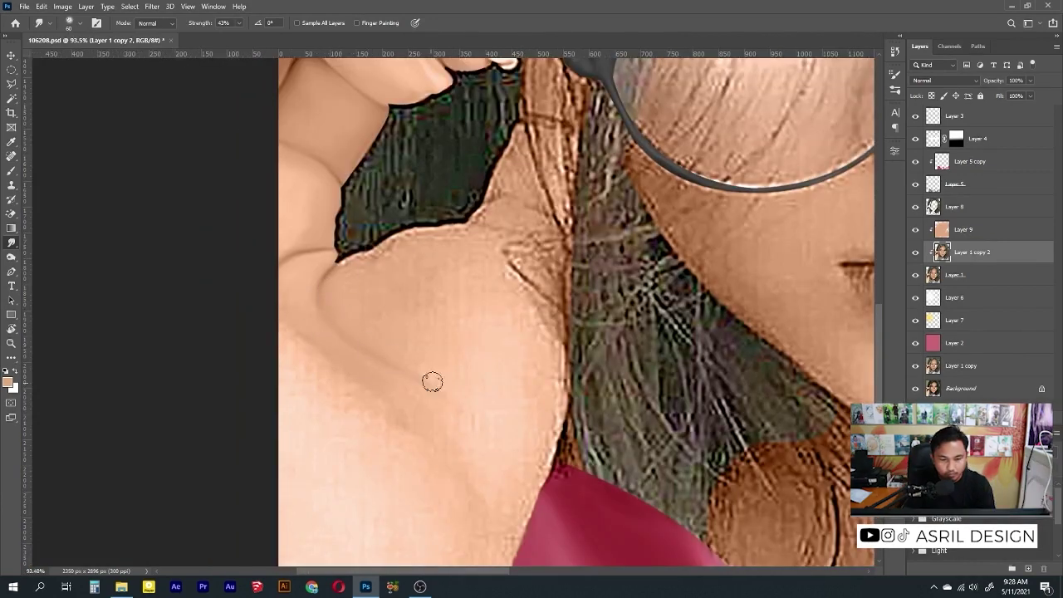
{"action": "scroll", "coordinate": [318, 366], "scroll_direction": "down", "scroll_amount": 3}
{"action": "scroll", "coordinate": [372, 366], "scroll_direction": "right", "scroll_amount": 2}
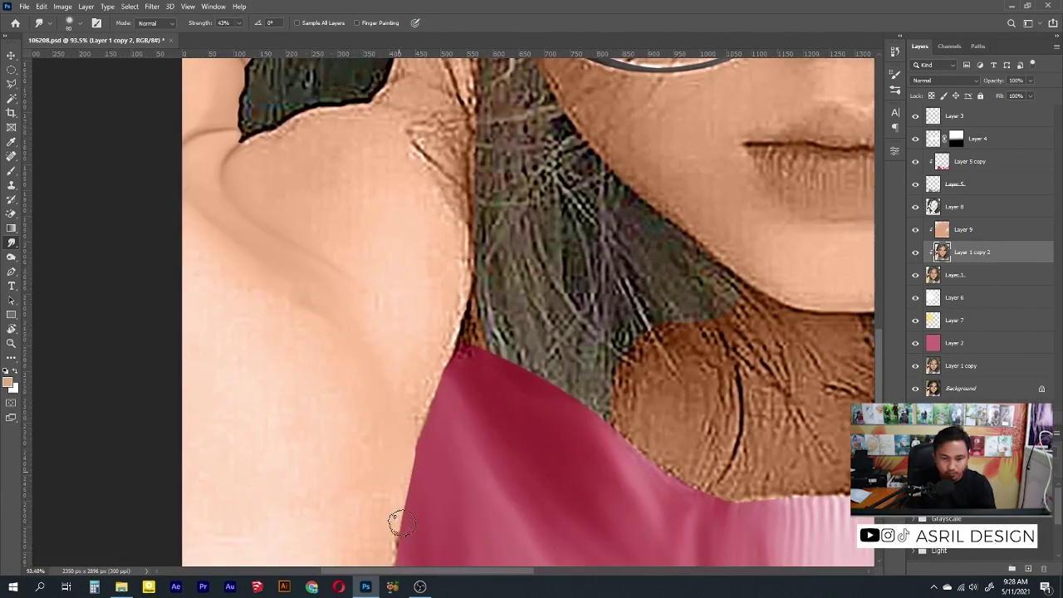
{"action": "scroll", "coordinate": [400, 522], "scroll_direction": "down", "scroll_amount": 4}
{"action": "scroll", "coordinate": [345, 380], "scroll_direction": "up", "scroll_amount": 2}
{"action": "key", "text": "bracketright"}
{"action": "key", "text": "bracketright"}
{"action": "key", "text": "bracketright"}
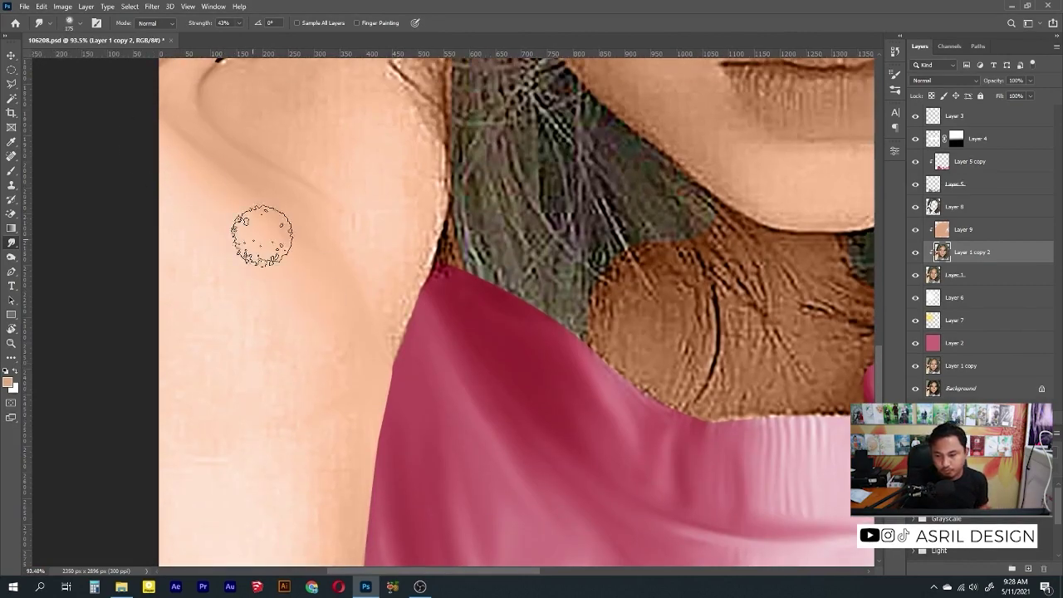
{"action": "scroll", "coordinate": [233, 280], "scroll_direction": "down", "scroll_amount": 4}
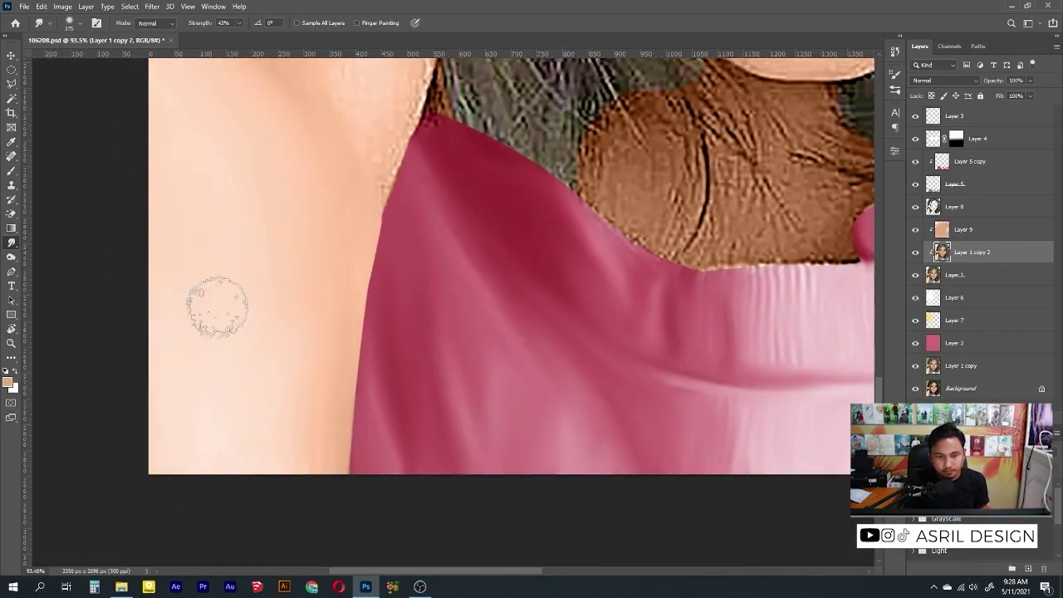
{"action": "scroll", "coordinate": [288, 432], "scroll_direction": "up", "scroll_amount": 5}
{"action": "mouse_move", "coordinate": [345, 153]}
{"action": "left_mouse_down"}
{"action": "mouse_move", "coordinate": [380, 217]}
{"action": "mouse_move", "coordinate": [407, 471]}
{"action": "mouse_move", "coordinate": [446, 423]}
{"action": "left_mouse_up"}
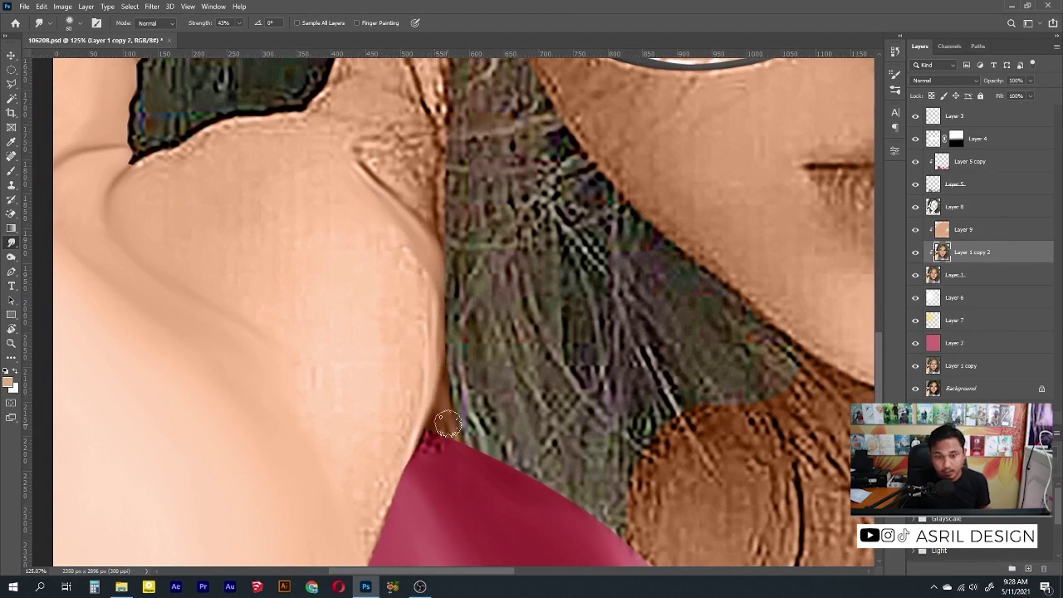
Step: Return to Layer 1 copy 2 and smooth the neck edge along the hair, the sweater and the shoulder
{"action": "left_click", "coordinate": [430, 458], "text": "ctrl"}
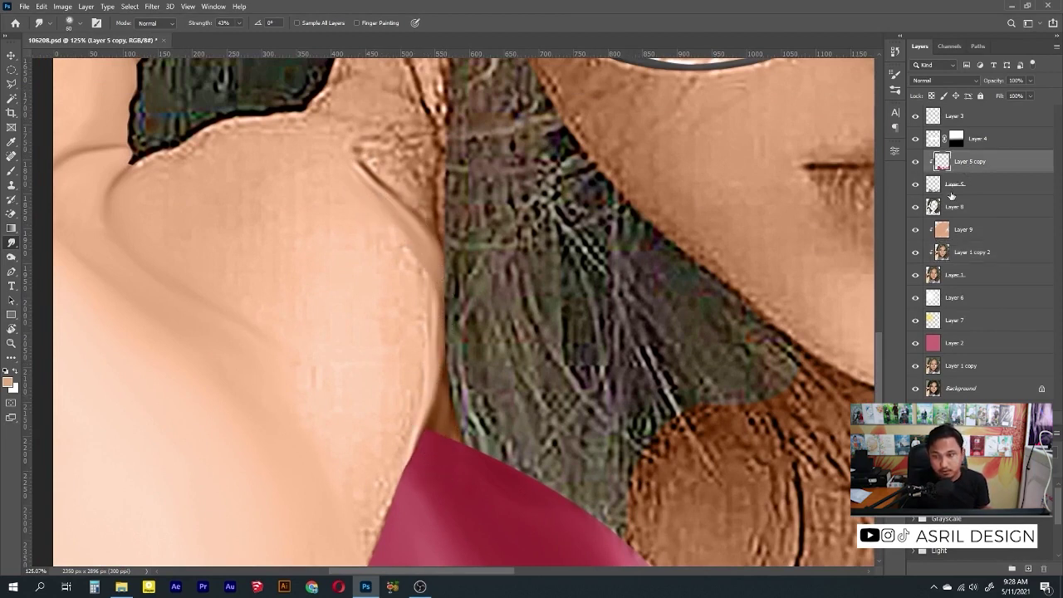
{"action": "left_click", "coordinate": [964, 251]}
{"action": "mouse_move", "coordinate": [408, 453]}
{"action": "left_mouse_down"}
{"action": "mouse_move", "coordinate": [429, 347]}
{"action": "mouse_move", "coordinate": [426, 374]}
{"action": "mouse_move", "coordinate": [418, 280]}
{"action": "left_mouse_up"}
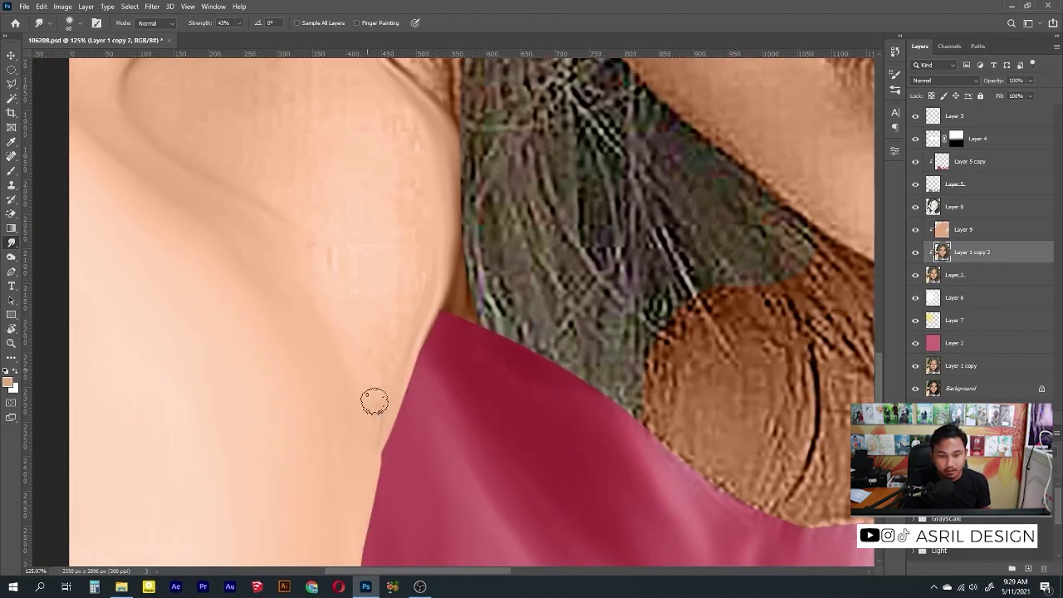
{"action": "left_click_drag", "start_coordinate": [387, 187], "coordinate": [373, 283]}
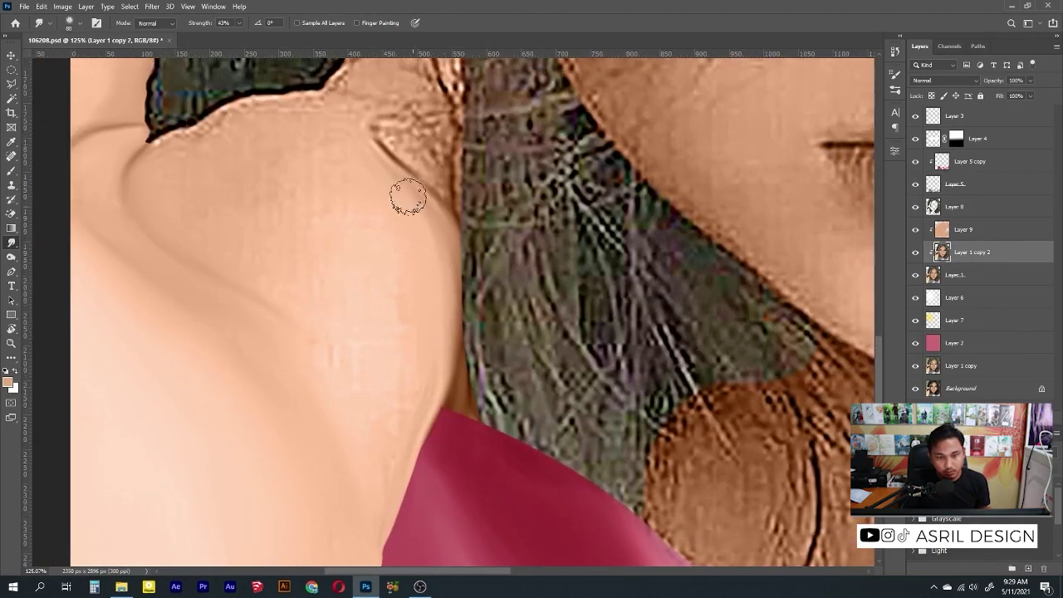
{"action": "left_click_drag", "start_coordinate": [413, 384], "coordinate": [405, 440]}
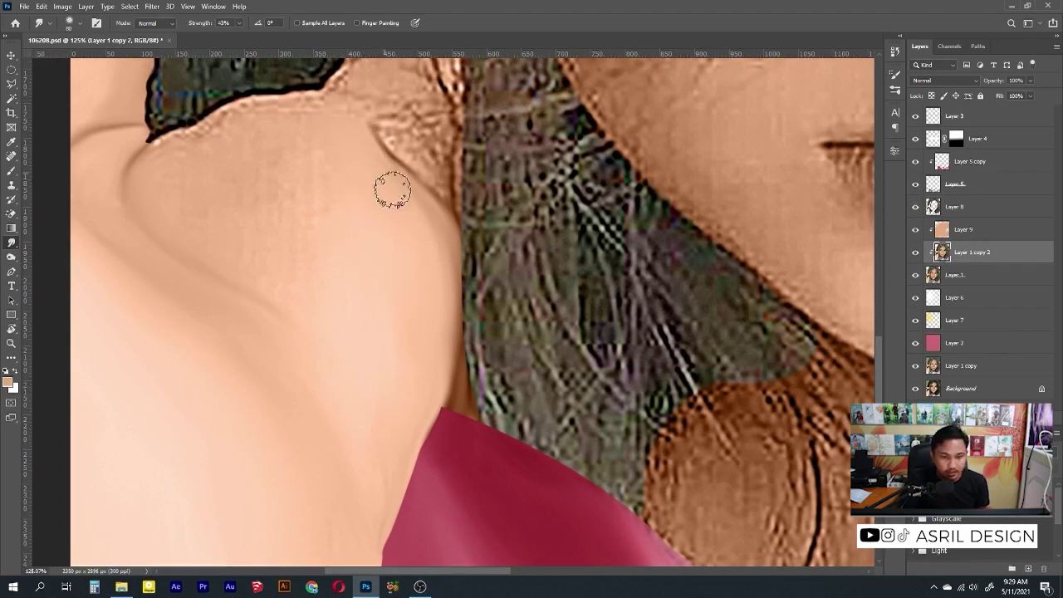
{"action": "left_click_drag", "start_coordinate": [282, 110], "coordinate": [275, 123]}
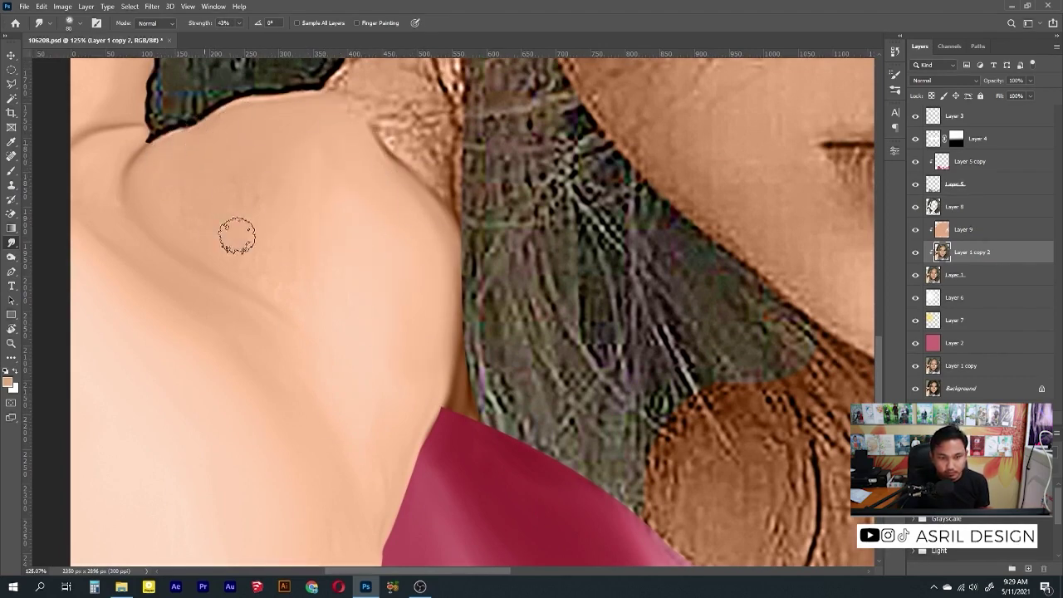
{"action": "left_click_drag", "start_coordinate": [339, 238], "coordinate": [349, 301]}
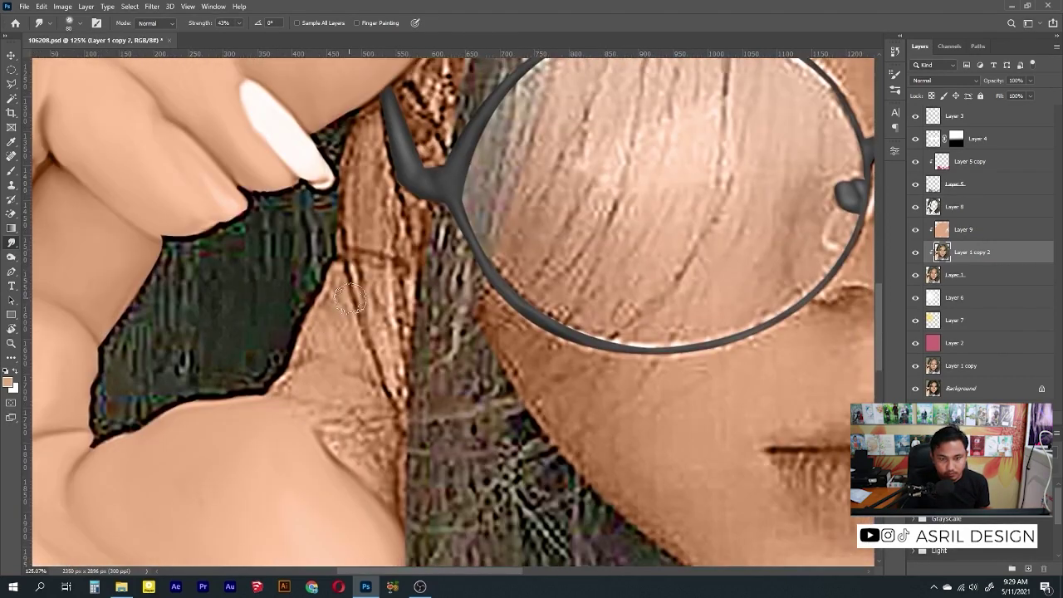
Step: Smudge away the crease texture on the shoulder and neck
{"action": "scroll", "coordinate": [408, 293], "scroll_direction": "down", "scroll_amount": 8}
{"action": "scroll", "coordinate": [350, 291], "scroll_direction": "up", "scroll_amount": 10}
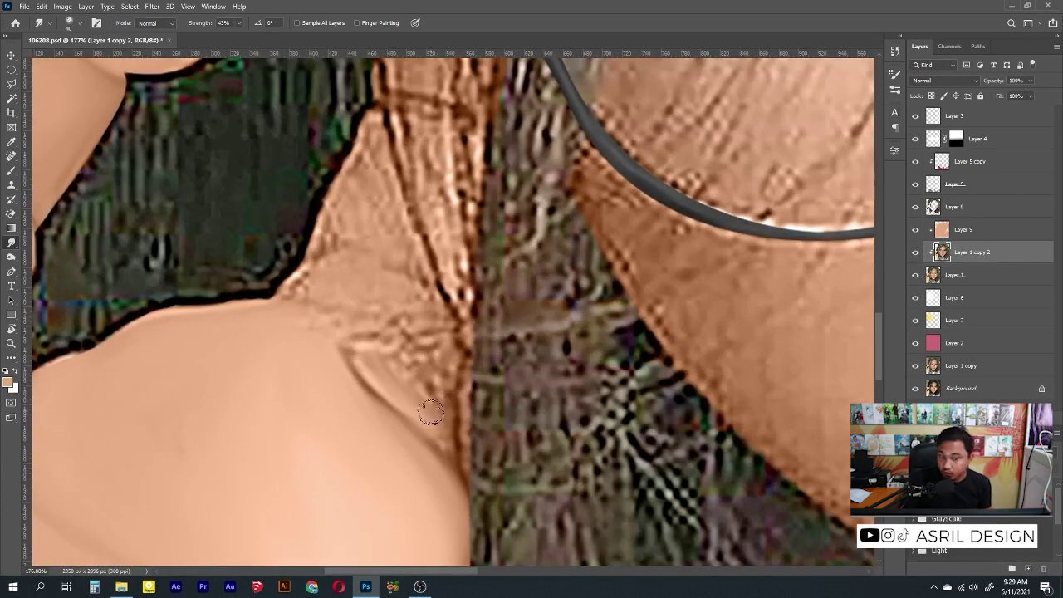
{"action": "mouse_move", "coordinate": [461, 453]}
{"action": "left_mouse_down"}
{"action": "mouse_move", "coordinate": [366, 277]}
{"action": "mouse_move", "coordinate": [325, 264]}
{"action": "mouse_move", "coordinate": [453, 341]}
{"action": "mouse_move", "coordinate": [376, 293]}
{"action": "left_mouse_up"}
{"action": "left_click_drag", "start_coordinate": [397, 373], "coordinate": [363, 452]}
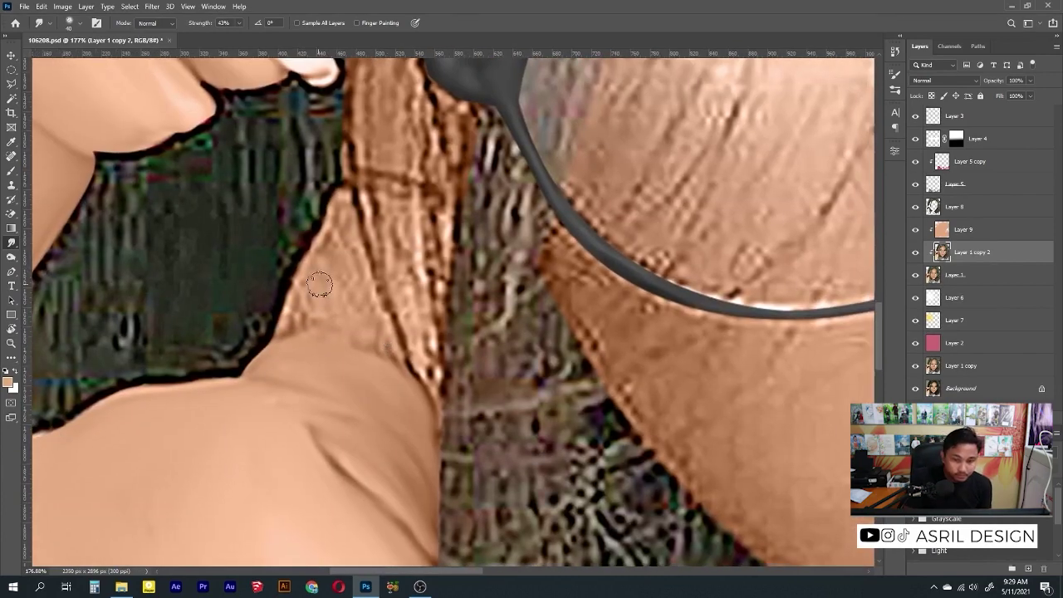
{"action": "mouse_move", "coordinate": [415, 365]}
{"action": "left_mouse_down"}
{"action": "mouse_move", "coordinate": [390, 187]}
{"action": "mouse_move", "coordinate": [436, 249]}
{"action": "mouse_move", "coordinate": [429, 262]}
{"action": "mouse_move", "coordinate": [366, 221]}
{"action": "mouse_move", "coordinate": [416, 299]}
{"action": "mouse_move", "coordinate": [368, 221]}
{"action": "mouse_move", "coordinate": [357, 314]}
{"action": "mouse_move", "coordinate": [344, 280]}
{"action": "mouse_move", "coordinate": [427, 337]}
{"action": "mouse_move", "coordinate": [397, 297]}
{"action": "mouse_move", "coordinate": [422, 351]}
{"action": "mouse_move", "coordinate": [373, 311]}
{"action": "mouse_move", "coordinate": [354, 215]}
{"action": "mouse_move", "coordinate": [307, 316]}
{"action": "mouse_move", "coordinate": [328, 348]}
{"action": "mouse_move", "coordinate": [368, 340]}
{"action": "mouse_move", "coordinate": [425, 251]}
{"action": "mouse_move", "coordinate": [379, 230]}
{"action": "mouse_move", "coordinate": [429, 351]}
{"action": "left_mouse_up"}
Step: Fit the whole portrait on screen, then zoom back in on the lower hand and face
{"action": "scroll", "coordinate": [373, 311], "scroll_direction": "up", "scroll_amount": 3}
{"action": "scroll", "coordinate": [430, 352], "scroll_direction": "up", "scroll_amount": 3}
{"action": "key", "text": "ctrl+0"}
{"action": "scroll", "coordinate": [367, 405], "scroll_direction": "up", "scroll_amount": 5}
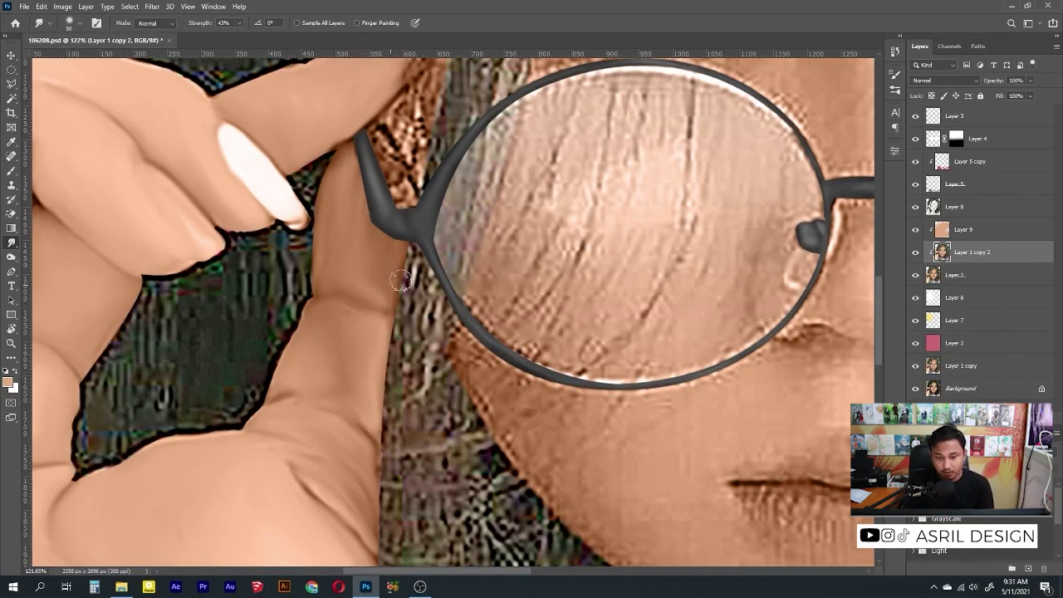
{"action": "scroll", "coordinate": [301, 221], "scroll_direction": "down", "scroll_amount": 5}
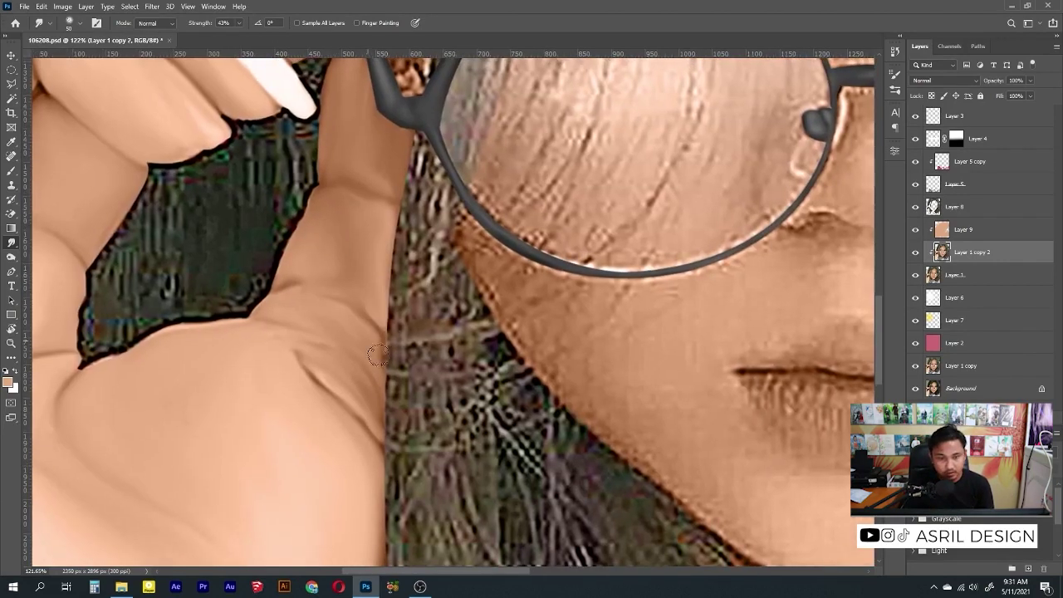
{"action": "left_click_drag", "start_coordinate": [370, 335], "coordinate": [357, 275]}
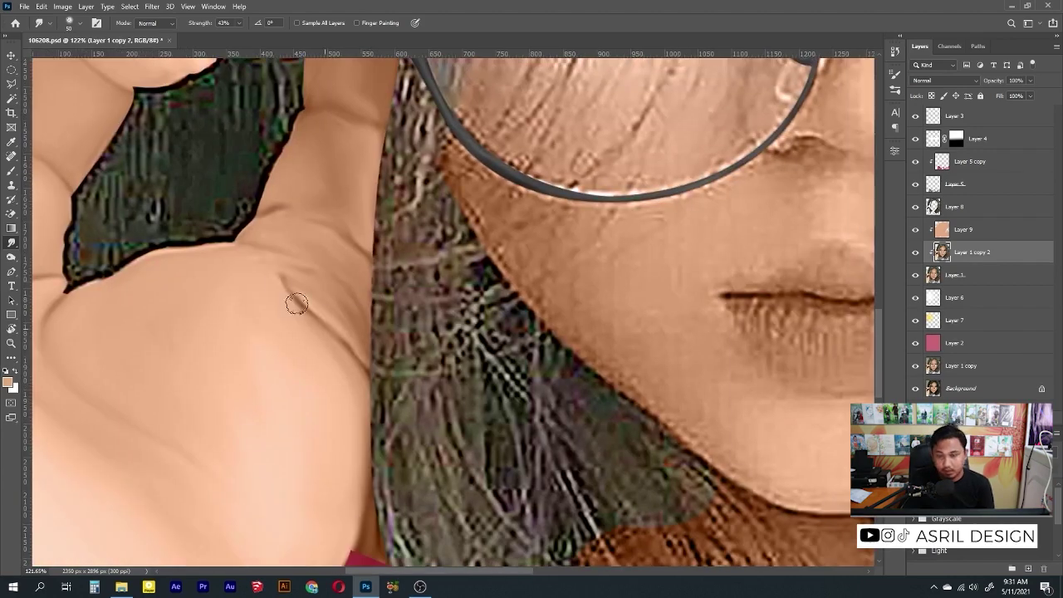
{"action": "scroll", "coordinate": [374, 279], "scroll_direction": "down", "scroll_amount": 6}
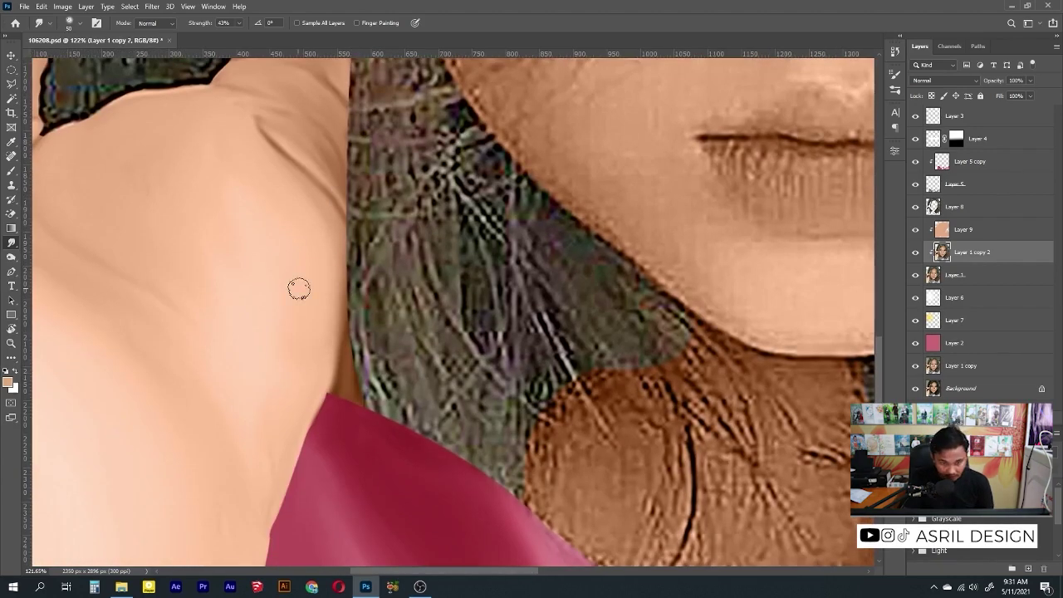
{"action": "scroll", "coordinate": [299, 288], "scroll_direction": "down", "scroll_amount": 3}
{"action": "scroll", "coordinate": [336, 278], "scroll_direction": "up", "scroll_amount": 5}
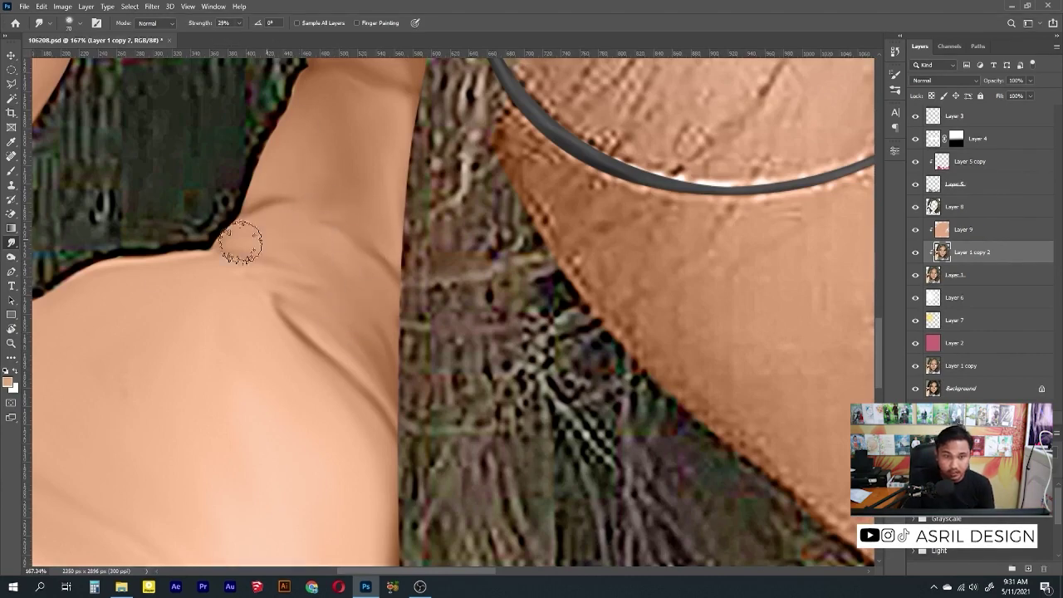
{"action": "scroll", "coordinate": [342, 238], "scroll_direction": "down", "scroll_amount": 5}
Step: Enlarge the Smudge brush to 150 and smooth the neck texture up toward the chin
{"action": "scroll", "coordinate": [360, 278], "scroll_direction": "right", "scroll_amount": 2}
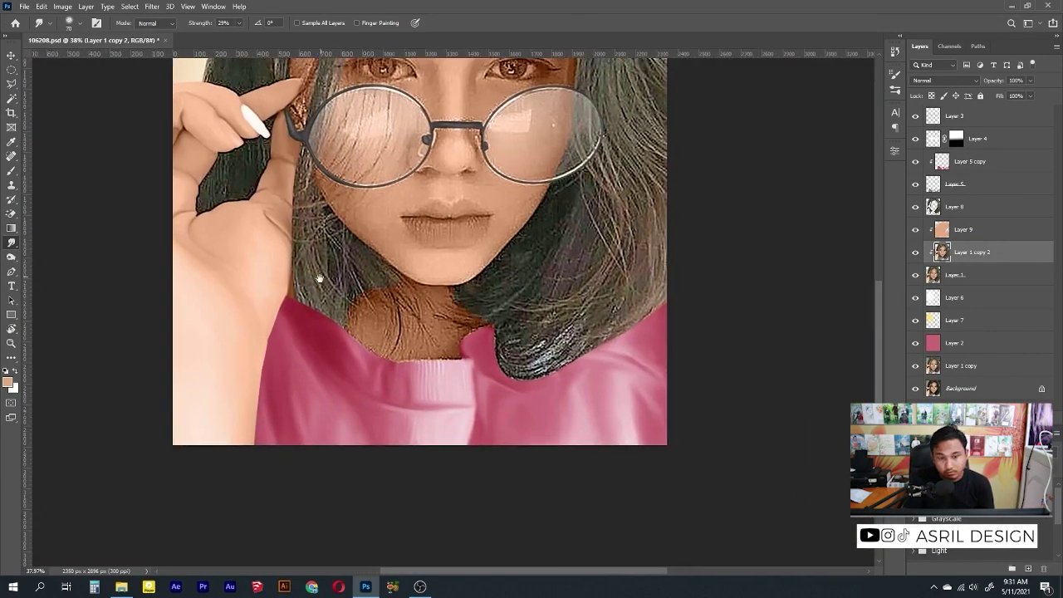
{"action": "scroll", "coordinate": [361, 277], "scroll_direction": "down", "scroll_amount": 3}
{"action": "scroll", "coordinate": [412, 311], "scroll_direction": "up", "scroll_amount": 5}
{"action": "key", "text": "bracketright"}
{"action": "key", "text": "bracketright"}
{"action": "key", "text": "bracketright"}
{"action": "mouse_move", "coordinate": [412, 311]}
{"action": "left_mouse_down"}
{"action": "mouse_move", "coordinate": [449, 390]}
{"action": "mouse_move", "coordinate": [399, 324]}
{"action": "mouse_move", "coordinate": [368, 244]}
{"action": "mouse_move", "coordinate": [468, 308]}
{"action": "mouse_move", "coordinate": [441, 435]}
{"action": "mouse_move", "coordinate": [356, 380]}
{"action": "mouse_move", "coordinate": [355, 399]}
{"action": "mouse_move", "coordinate": [177, 371]}
{"action": "mouse_move", "coordinate": [391, 349]}
{"action": "mouse_move", "coordinate": [340, 332]}
{"action": "mouse_move", "coordinate": [162, 317]}
{"action": "mouse_move", "coordinate": [466, 339]}
{"action": "mouse_move", "coordinate": [408, 259]}
{"action": "mouse_move", "coordinate": [271, 252]}
{"action": "mouse_move", "coordinate": [282, 229]}
{"action": "left_mouse_up"}
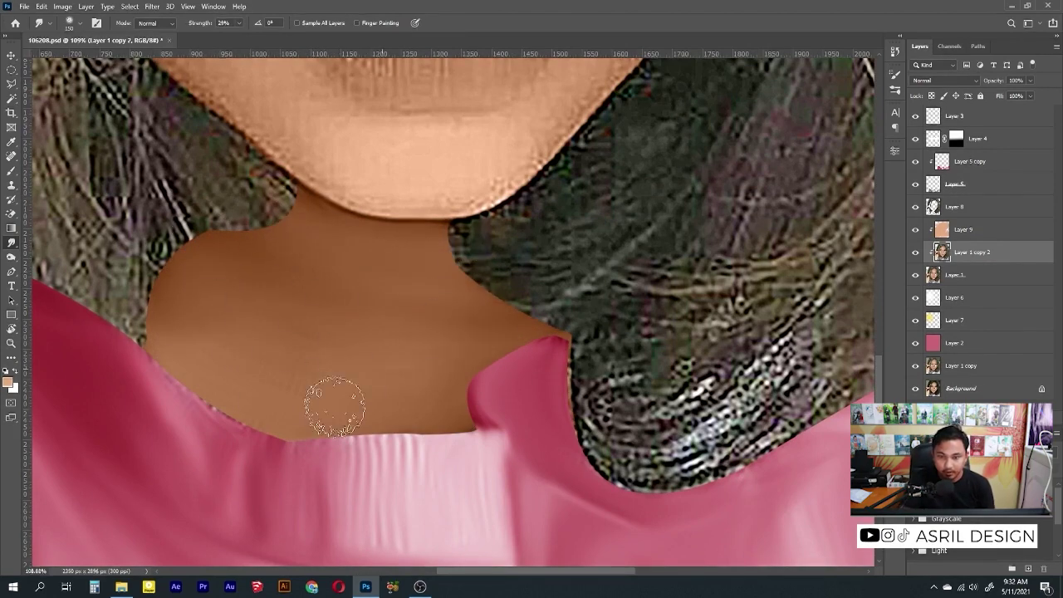
Step: Shrink the brush to 80 and soften the right jaw edge and the chin edge
{"action": "scroll", "coordinate": [332, 399], "scroll_direction": "down", "scroll_amount": 5}
{"action": "scroll", "coordinate": [398, 257], "scroll_direction": "up", "scroll_amount": 1}
{"action": "scroll", "coordinate": [415, 282], "scroll_direction": "up", "scroll_amount": 1}
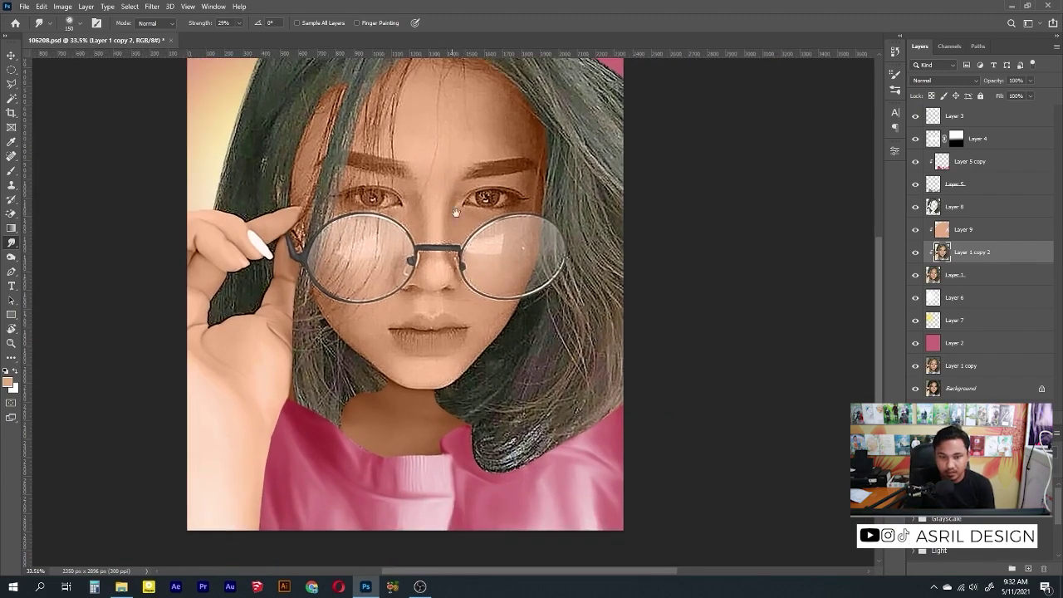
{"action": "scroll", "coordinate": [441, 316], "scroll_direction": "up", "scroll_amount": 3}
{"action": "scroll", "coordinate": [461, 344], "scroll_direction": "up", "scroll_amount": 1}
{"action": "key", "text": "bracketleft"}
{"action": "key", "text": "bracketleft"}
{"action": "key", "text": "bracketleft"}
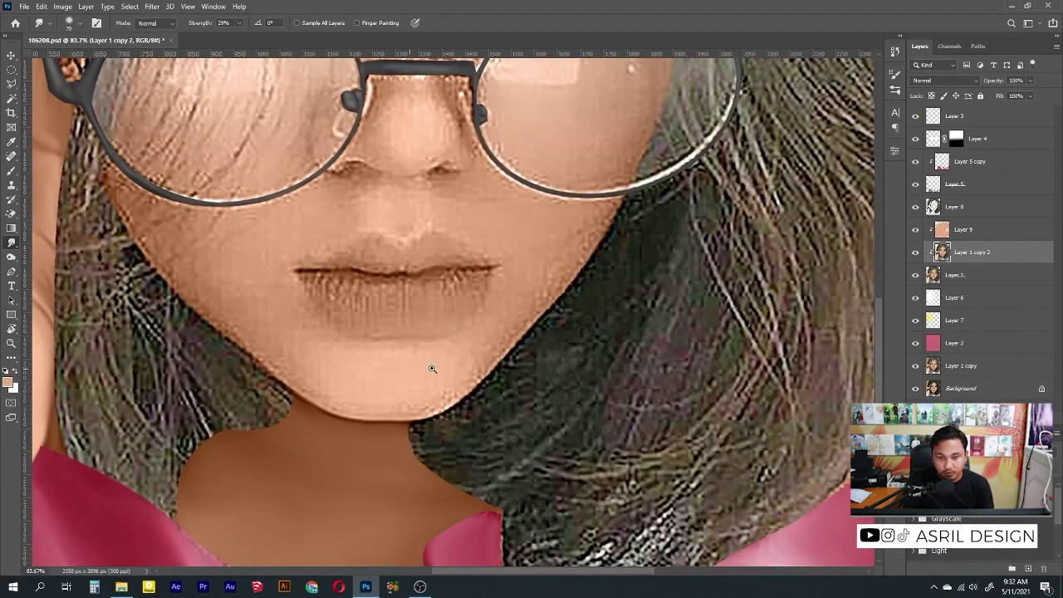
{"action": "scroll", "coordinate": [432, 368], "scroll_direction": "up", "scroll_amount": 2}
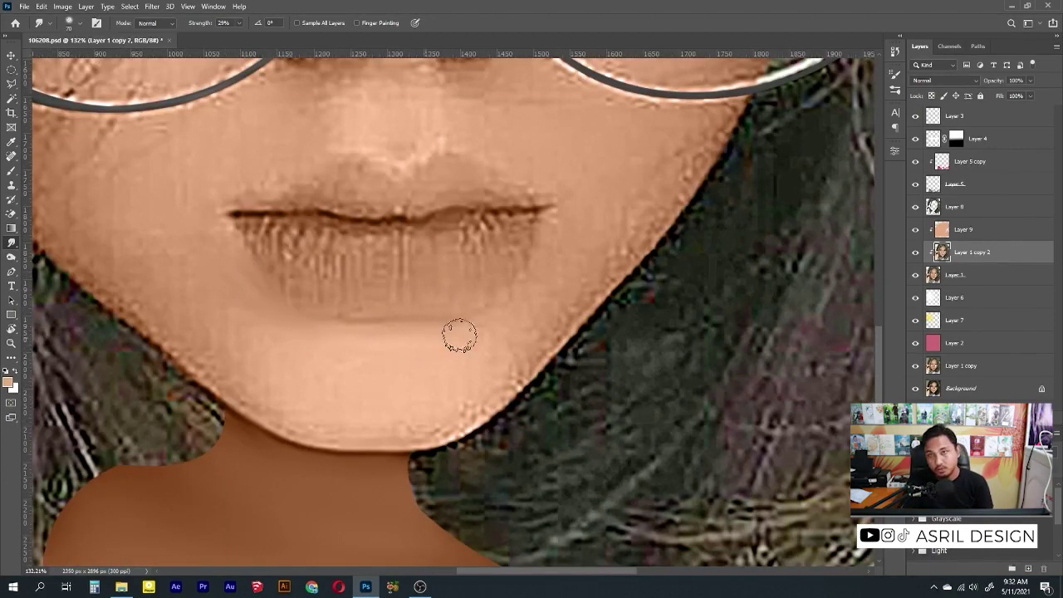
{"action": "left_click_drag", "start_coordinate": [438, 348], "coordinate": [562, 302]}
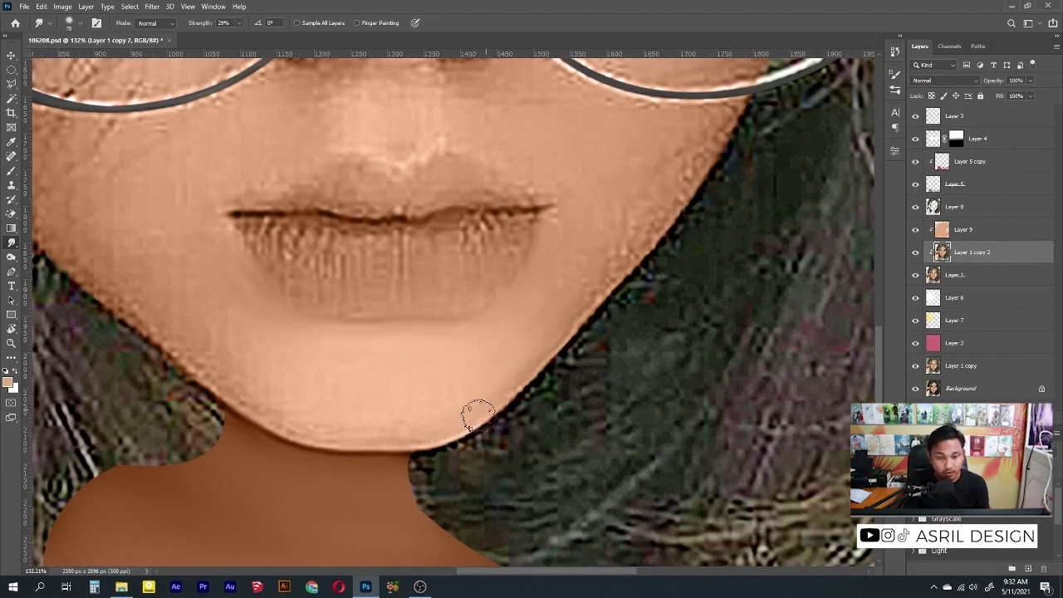
{"action": "left_click_drag", "start_coordinate": [161, 331], "coordinate": [266, 387]}
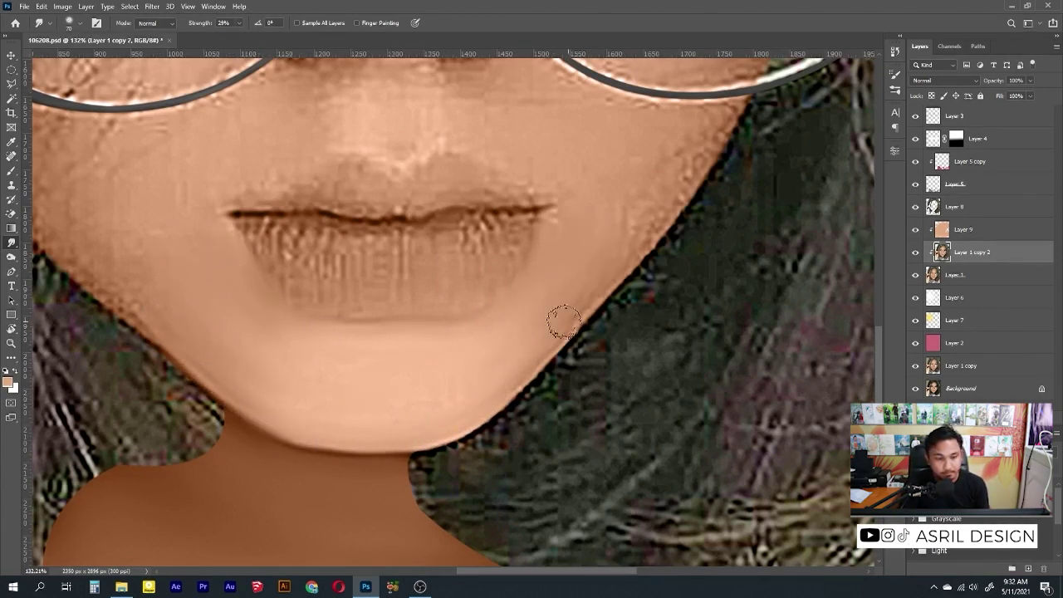
{"action": "left_click_drag", "start_coordinate": [628, 266], "coordinate": [541, 279]}
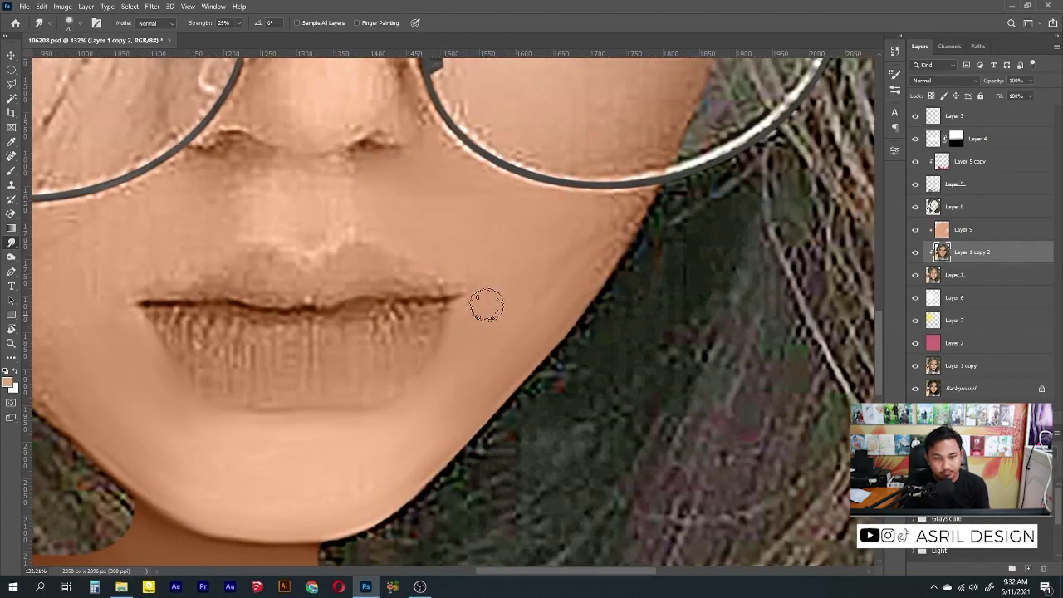
{"action": "scroll", "coordinate": [499, 299], "scroll_direction": "left", "scroll_amount": 5}
{"action": "scroll", "coordinate": [432, 349], "scroll_direction": "up", "scroll_amount": 2}
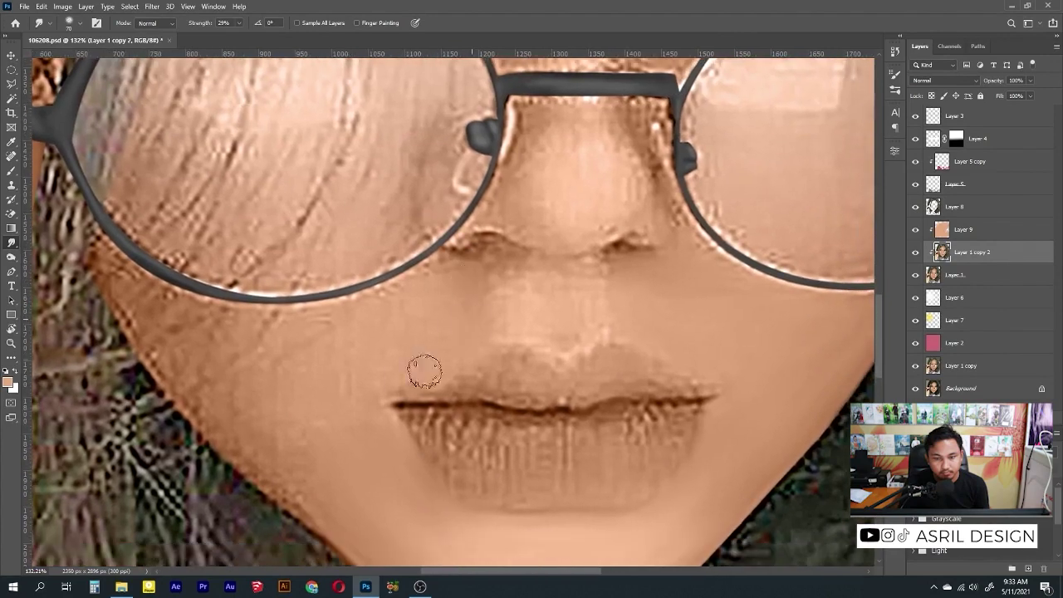
{"action": "left_click_drag", "start_coordinate": [286, 375], "coordinate": [246, 313]}
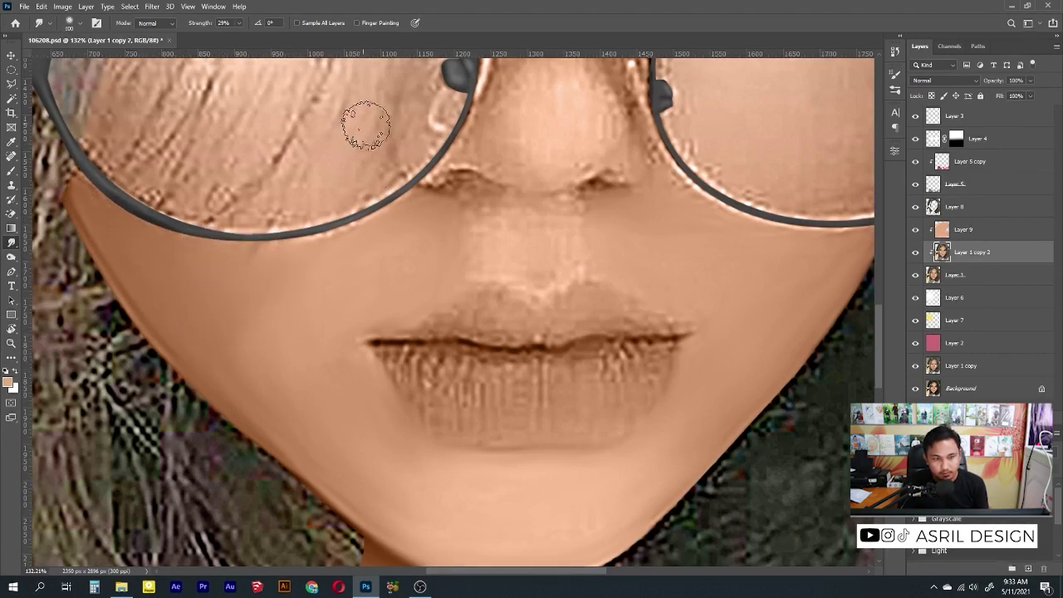
Step: Smooth the speckled lower lens rim and the dark hair streaks inside the left lens
{"action": "mouse_move", "coordinate": [389, 202]}
{"action": "left_mouse_down"}
{"action": "mouse_move", "coordinate": [302, 218]}
{"action": "mouse_move", "coordinate": [232, 249]}
{"action": "mouse_move", "coordinate": [136, 231]}
{"action": "mouse_move", "coordinate": [145, 195]}
{"action": "left_mouse_up"}
{"action": "scroll", "coordinate": [213, 225], "scroll_direction": "up", "scroll_amount": 1}
{"action": "scroll", "coordinate": [166, 241], "scroll_direction": "up", "scroll_amount": 4}
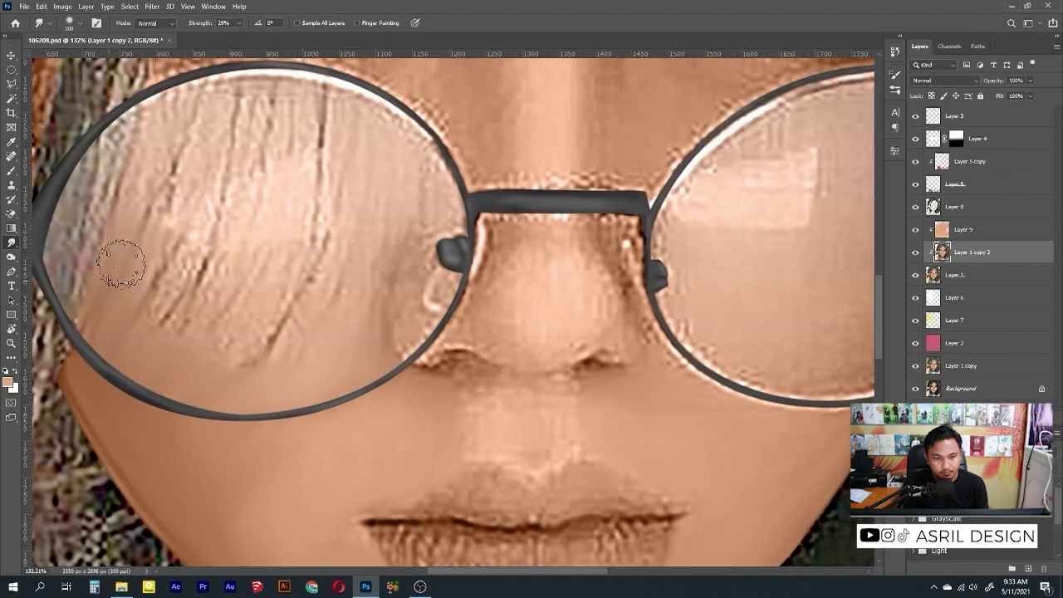
{"action": "mouse_move", "coordinate": [150, 273]}
{"action": "left_mouse_down"}
{"action": "mouse_move", "coordinate": [356, 294]}
{"action": "mouse_move", "coordinate": [392, 237]}
{"action": "mouse_move", "coordinate": [174, 341]}
{"action": "left_mouse_up"}
{"action": "scroll", "coordinate": [332, 216], "scroll_direction": "up", "scroll_amount": 2}
{"action": "scroll", "coordinate": [415, 191], "scroll_direction": "down", "scroll_amount": 4}
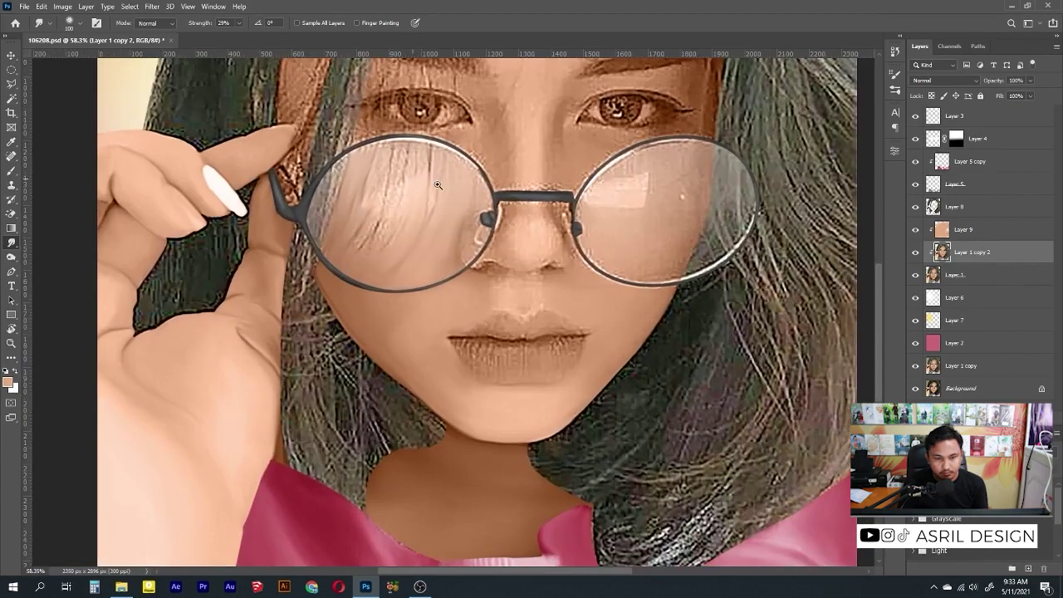
{"action": "scroll", "coordinate": [510, 165], "scroll_direction": "up", "scroll_amount": 2}
{"action": "left_click_drag", "start_coordinate": [441, 199], "coordinate": [467, 146]}
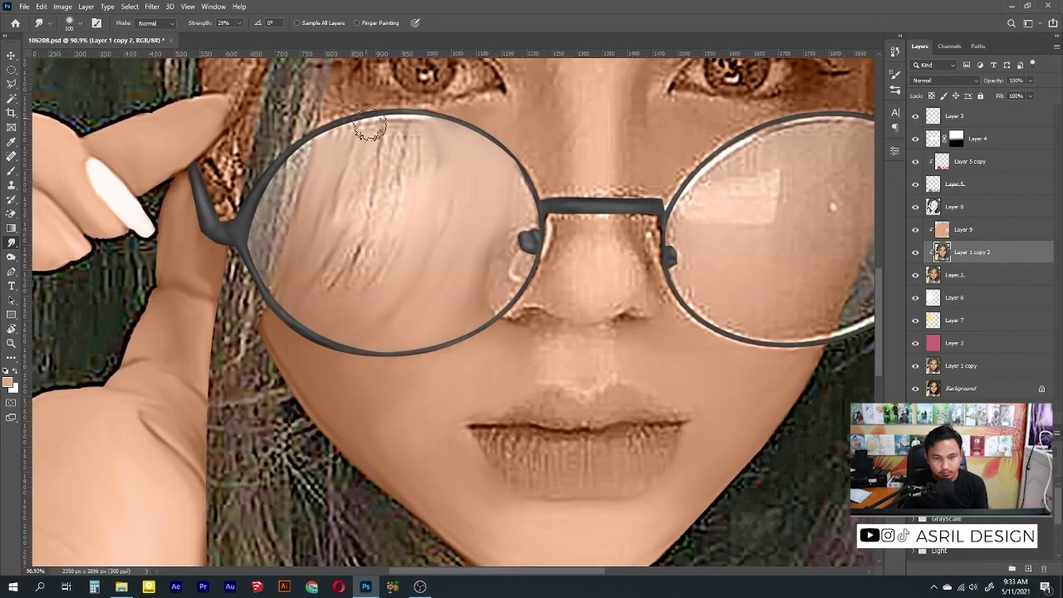
{"action": "mouse_move", "coordinate": [391, 131]}
{"action": "left_mouse_down"}
{"action": "mouse_move", "coordinate": [402, 141]}
{"action": "mouse_move", "coordinate": [322, 196]}
{"action": "mouse_move", "coordinate": [332, 238]}
{"action": "left_mouse_up"}
Step: Enlarge the brush to 150 and blend the blocky light patch on the right lens
{"action": "key", "text": "bracketright"}
{"action": "key", "text": "bracketright"}
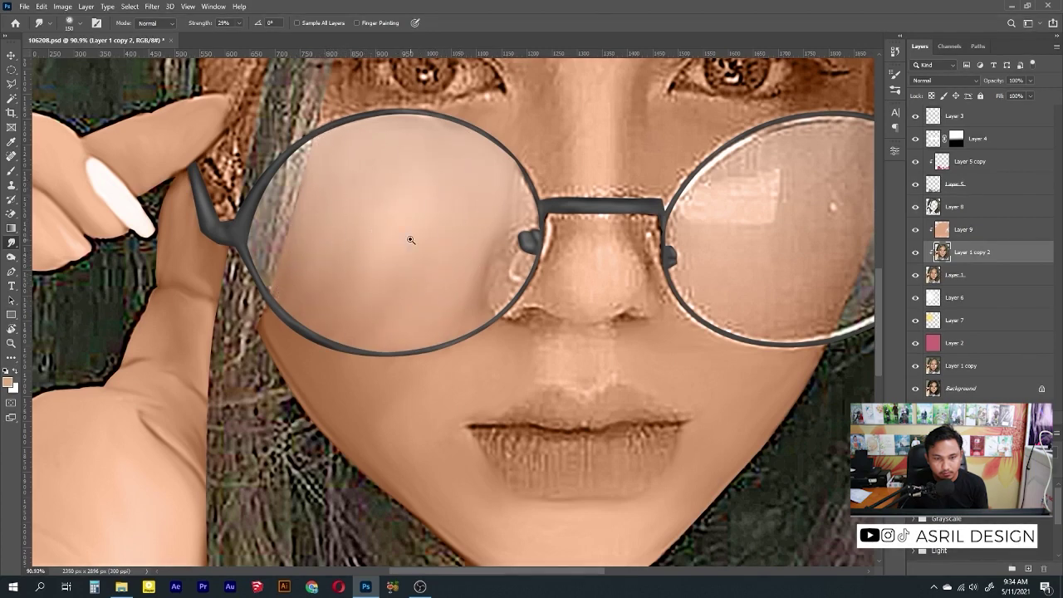
{"action": "key", "text": "ctrl+0"}
{"action": "scroll", "coordinate": [514, 330], "scroll_direction": "up", "scroll_amount": 5}
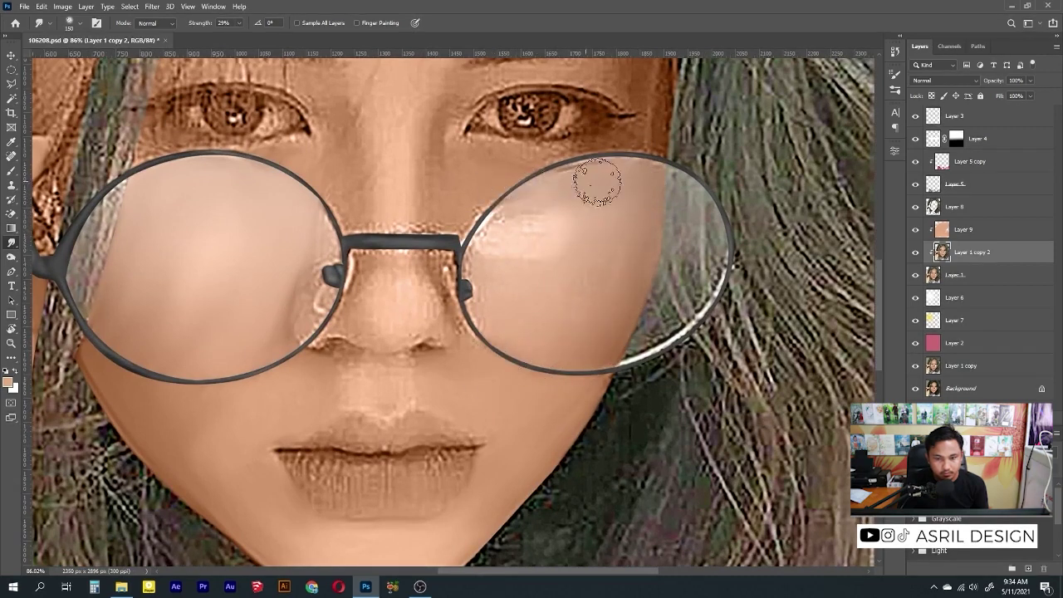
{"action": "left_click_drag", "start_coordinate": [598, 182], "coordinate": [508, 242]}
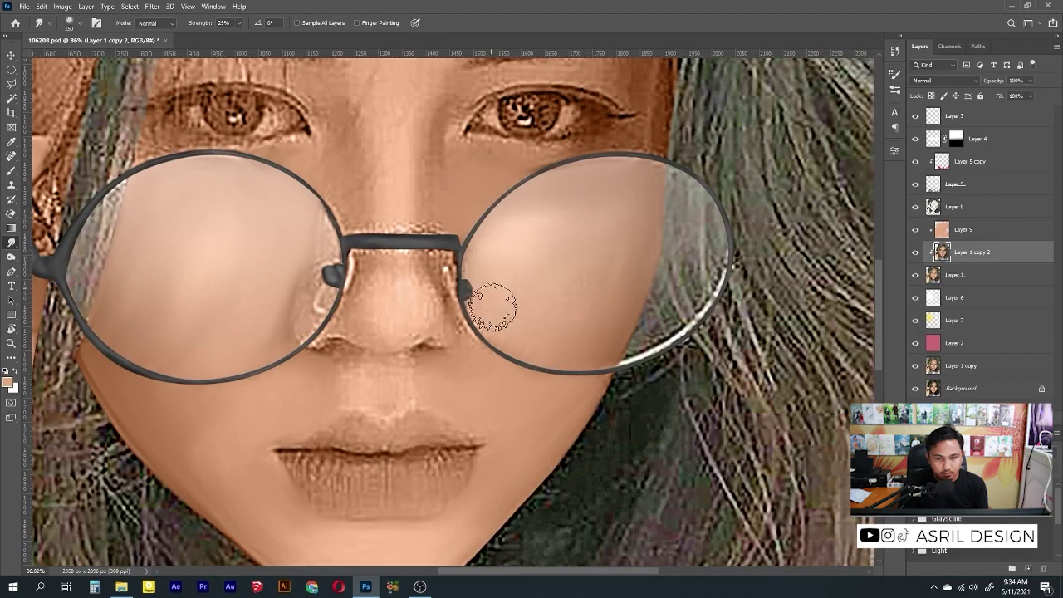
{"action": "left_click_drag", "start_coordinate": [594, 301], "coordinate": [640, 301]}
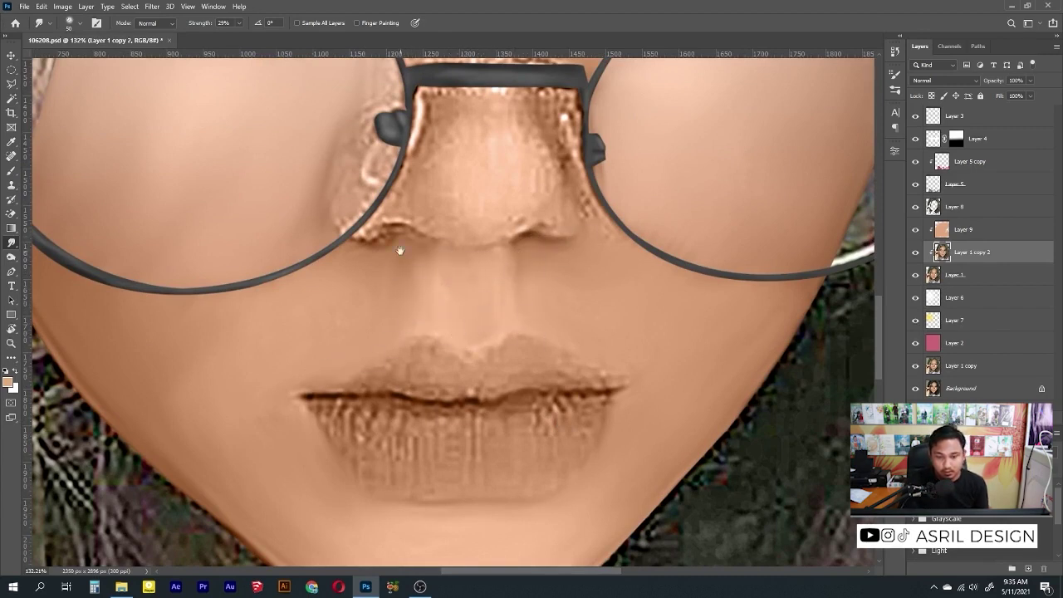
Step: Smooth the textured blobs, highlights and shadows around both nostrils
{"action": "scroll", "coordinate": [399, 250], "scroll_direction": "up", "scroll_amount": 5}
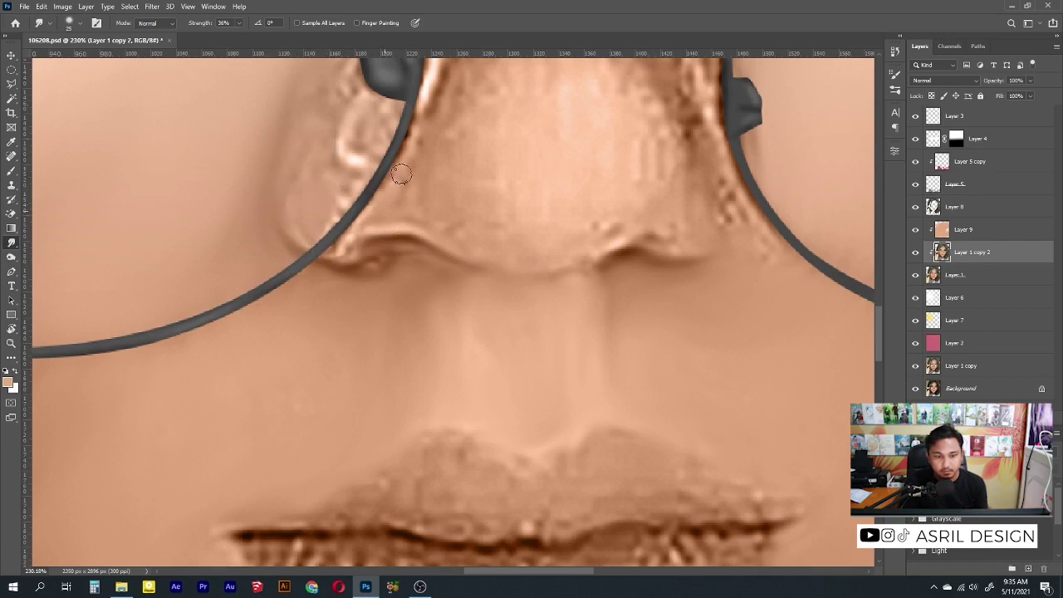
{"action": "mouse_move", "coordinate": [345, 143]}
{"action": "left_mouse_down"}
{"action": "mouse_move", "coordinate": [365, 170]}
{"action": "mouse_move", "coordinate": [368, 212]}
{"action": "left_mouse_up"}
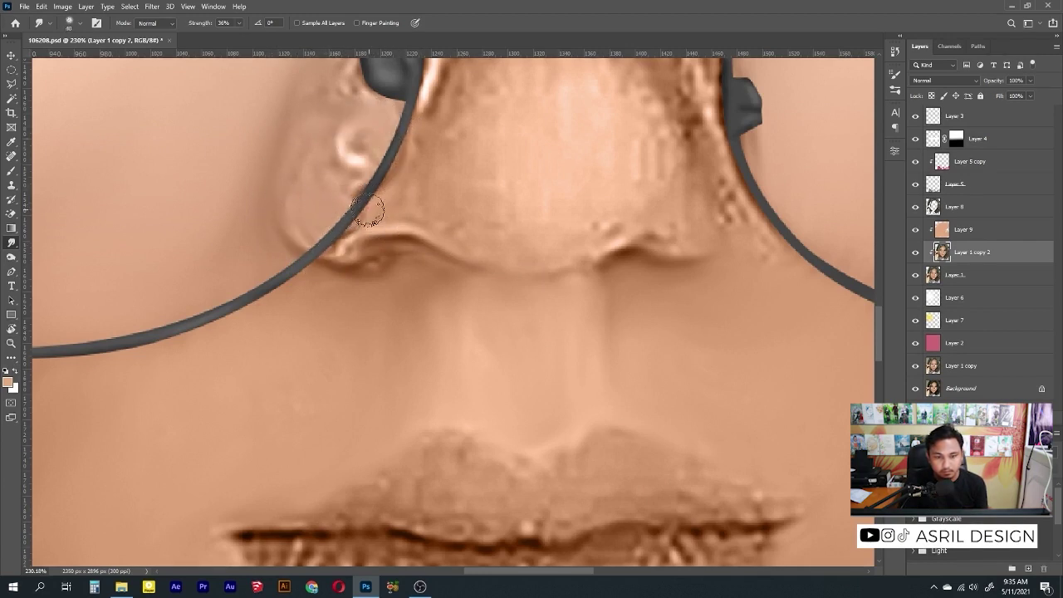
{"action": "mouse_move", "coordinate": [349, 124]}
{"action": "left_mouse_down"}
{"action": "mouse_move", "coordinate": [329, 239]}
{"action": "mouse_move", "coordinate": [413, 129]}
{"action": "mouse_move", "coordinate": [314, 181]}
{"action": "mouse_move", "coordinate": [395, 158]}
{"action": "left_mouse_up"}
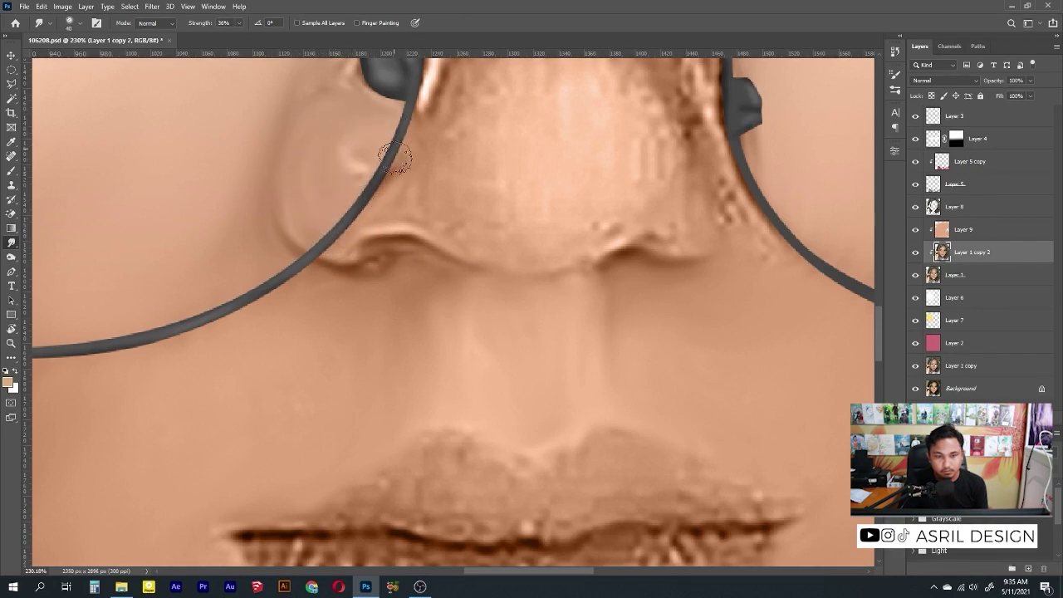
{"action": "mouse_move", "coordinate": [386, 213]}
{"action": "left_mouse_down"}
{"action": "mouse_move", "coordinate": [374, 270]}
{"action": "mouse_move", "coordinate": [350, 253]}
{"action": "left_mouse_up"}
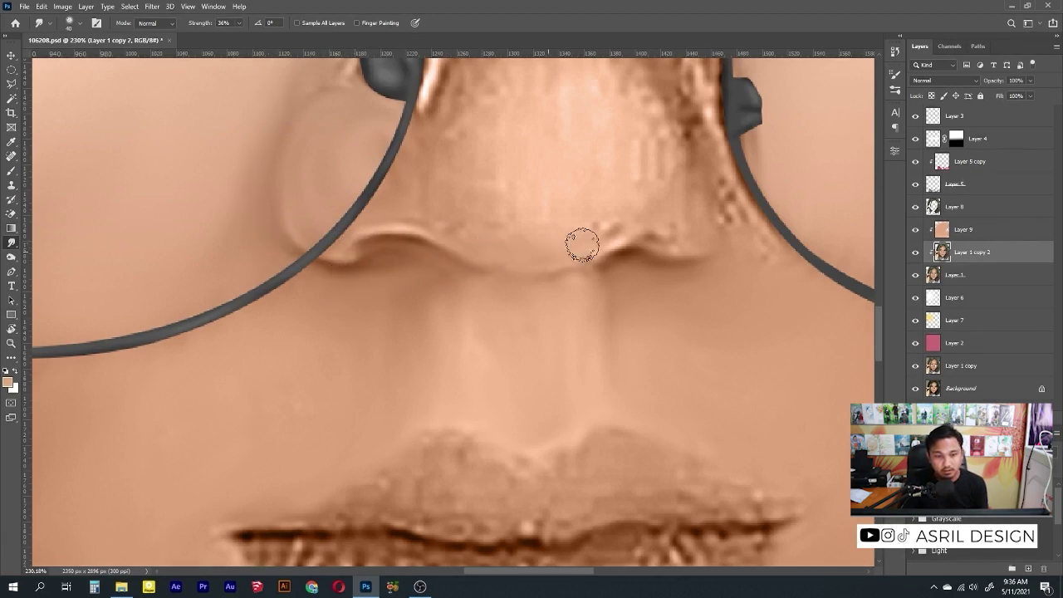
{"action": "mouse_move", "coordinate": [610, 266]}
{"action": "left_mouse_down"}
{"action": "mouse_move", "coordinate": [722, 261]}
{"action": "mouse_move", "coordinate": [659, 230]}
{"action": "mouse_move", "coordinate": [677, 240]}
{"action": "mouse_move", "coordinate": [561, 261]}
{"action": "left_mouse_up"}
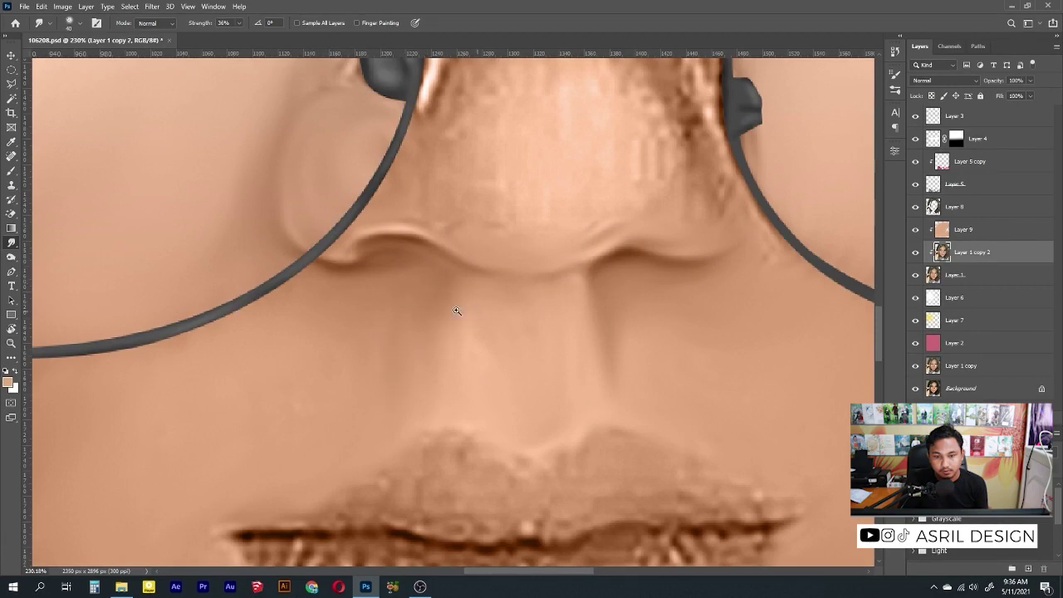
{"action": "scroll", "coordinate": [459, 308], "scroll_direction": "down", "scroll_amount": 5}
{"action": "scroll", "coordinate": [518, 207], "scroll_direction": "up", "scroll_amount": 3}
{"action": "scroll", "coordinate": [517, 207], "scroll_direction": "up", "scroll_amount": 2}
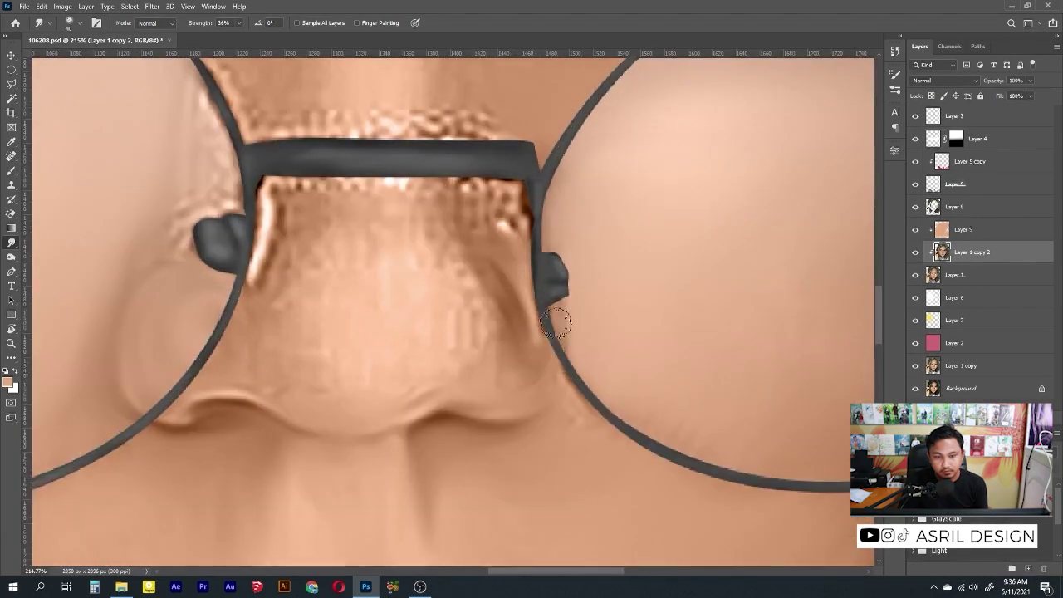
{"action": "left_click_drag", "start_coordinate": [524, 308], "coordinate": [515, 378]}
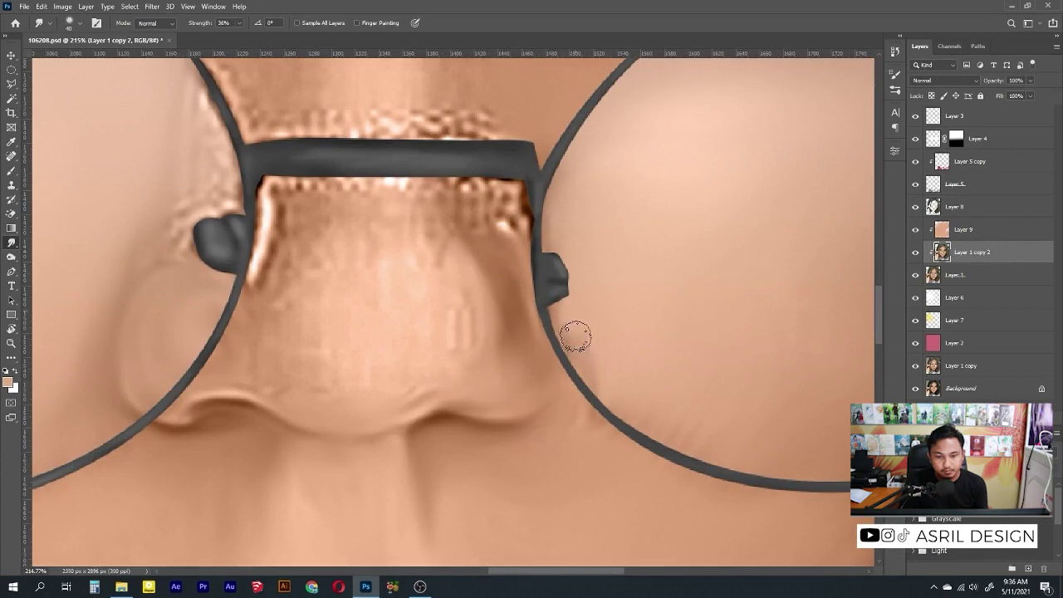
Step: Smudge away the speckles above the glasses bridge and the bright streaks on the nose
{"action": "scroll", "coordinate": [611, 349], "scroll_direction": "down", "scroll_amount": 5}
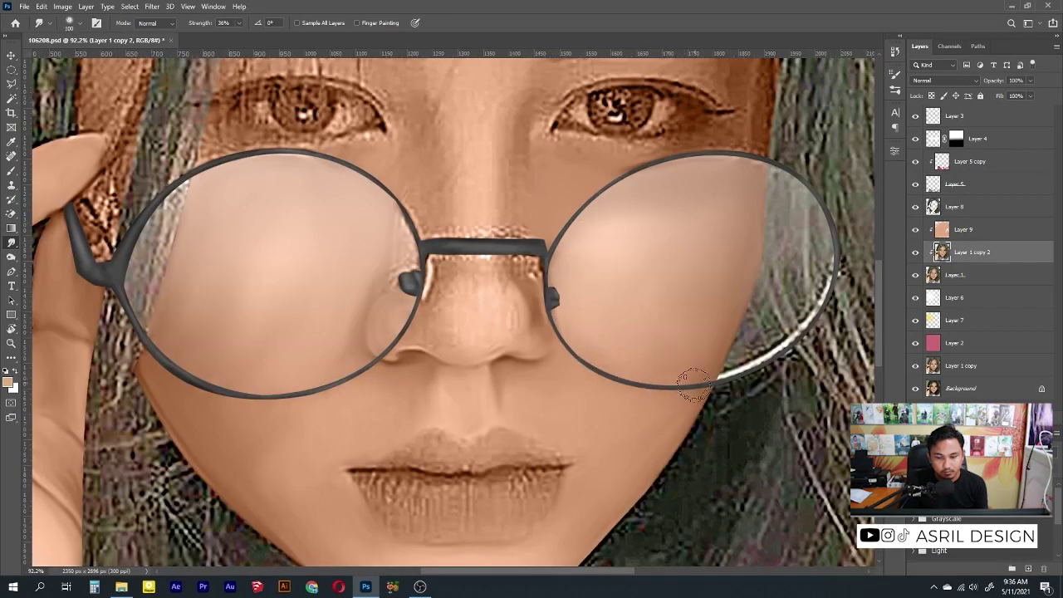
{"action": "scroll", "coordinate": [503, 365], "scroll_direction": "up", "scroll_amount": 3}
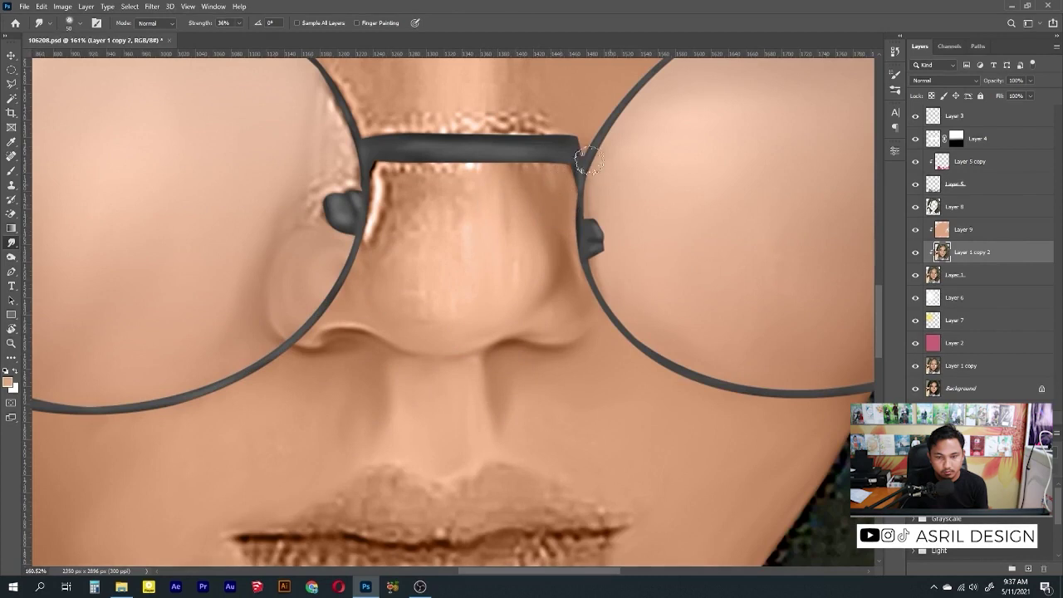
{"action": "left_click_drag", "start_coordinate": [561, 208], "coordinate": [540, 159]}
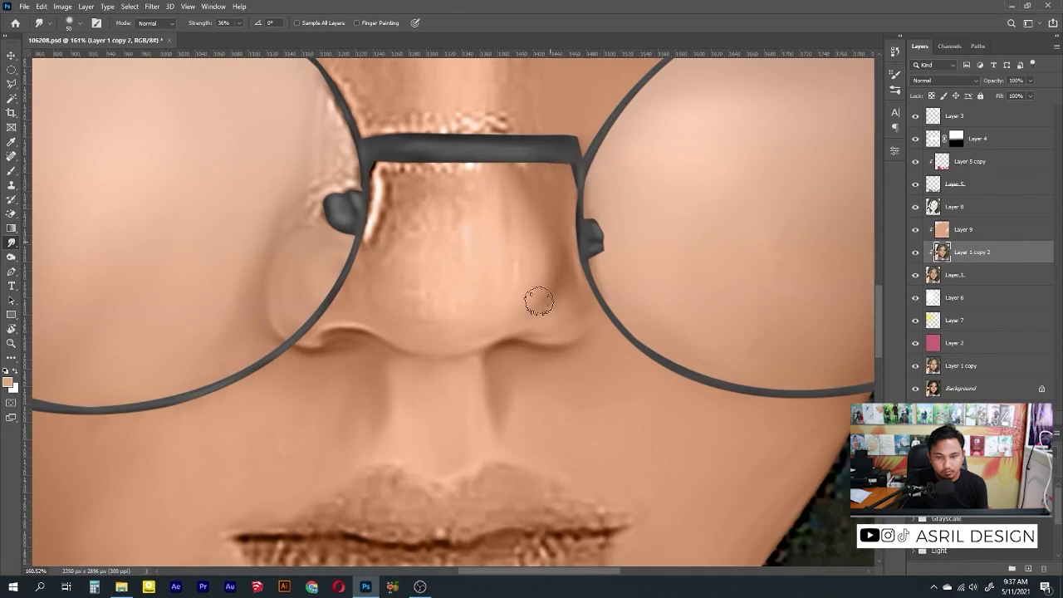
{"action": "left_click_drag", "start_coordinate": [378, 178], "coordinate": [382, 221]}
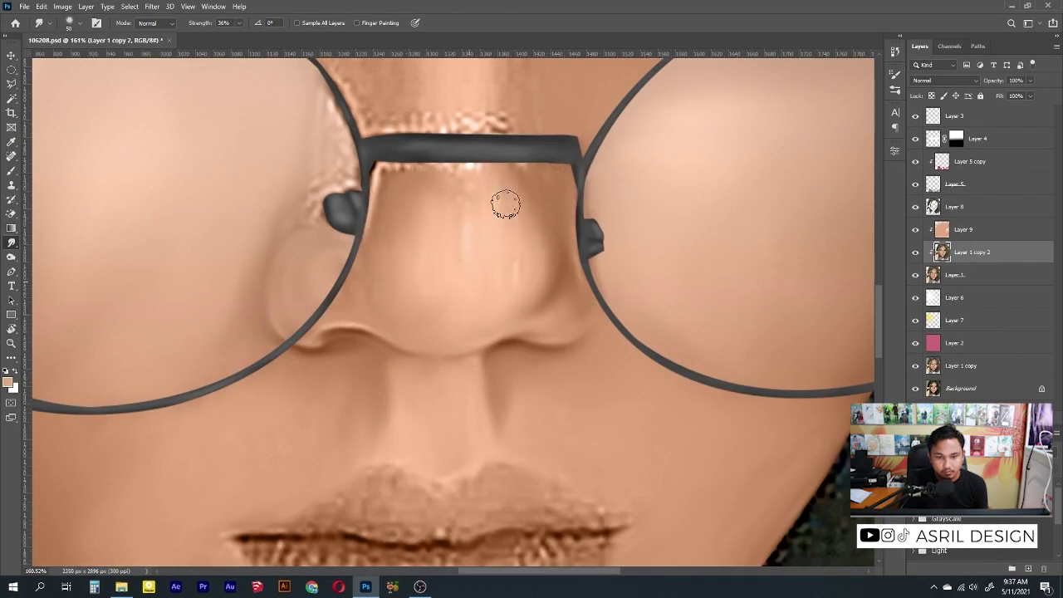
{"action": "left_click_drag", "start_coordinate": [504, 205], "coordinate": [480, 198]}
{"action": "mouse_move", "coordinate": [514, 138]}
{"action": "left_mouse_down"}
{"action": "mouse_move", "coordinate": [484, 107]}
{"action": "mouse_move", "coordinate": [458, 106]}
{"action": "left_mouse_up"}
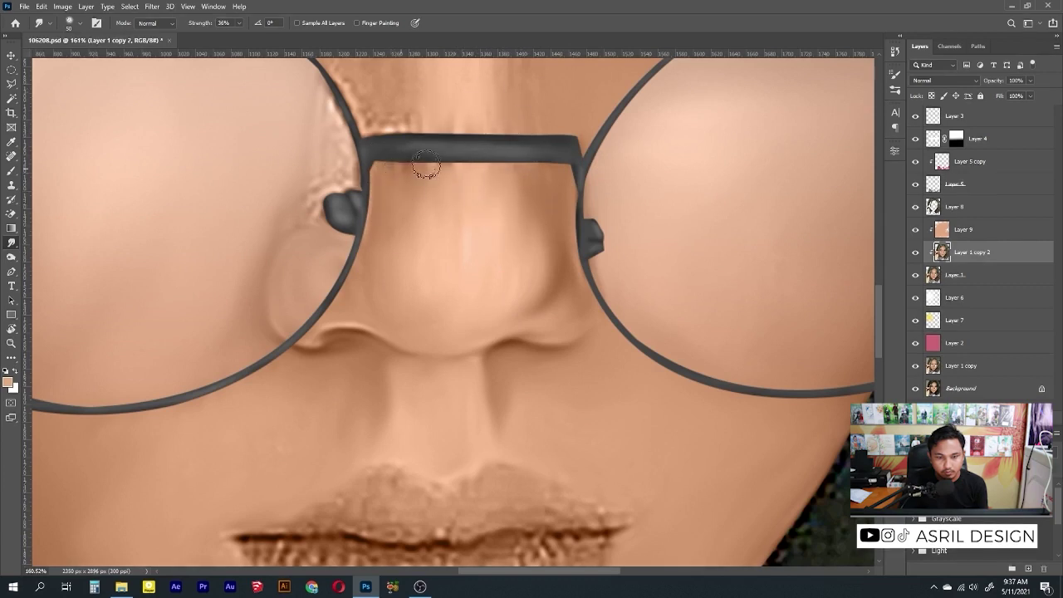
Step: Smooth the left lens rim edge and the skin on the upper nose bridge
{"action": "scroll", "coordinate": [370, 98], "scroll_direction": "up", "scroll_amount": 3}
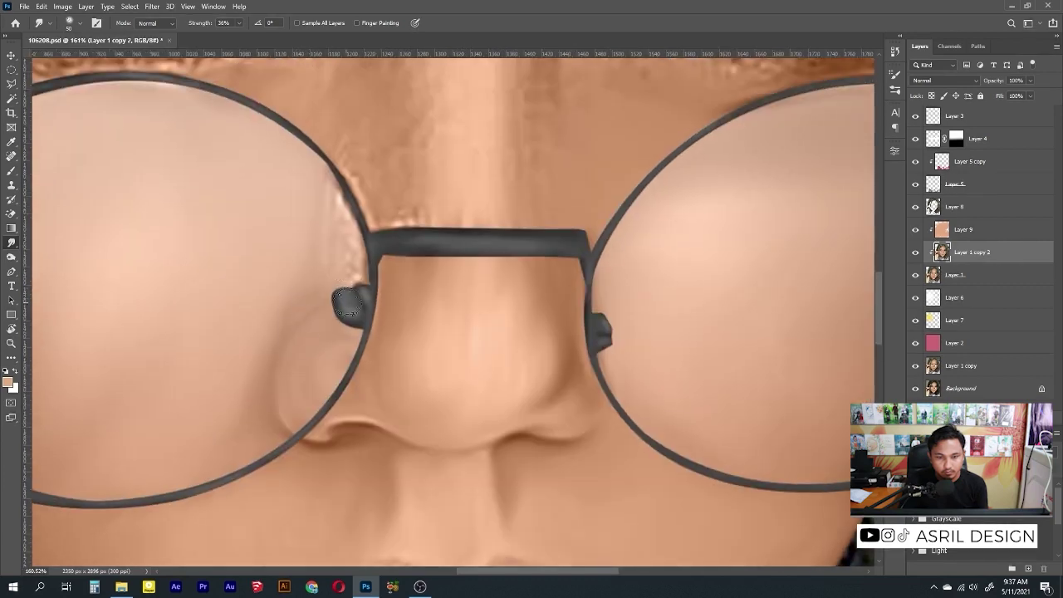
{"action": "left_click_drag", "start_coordinate": [353, 171], "coordinate": [363, 201]}
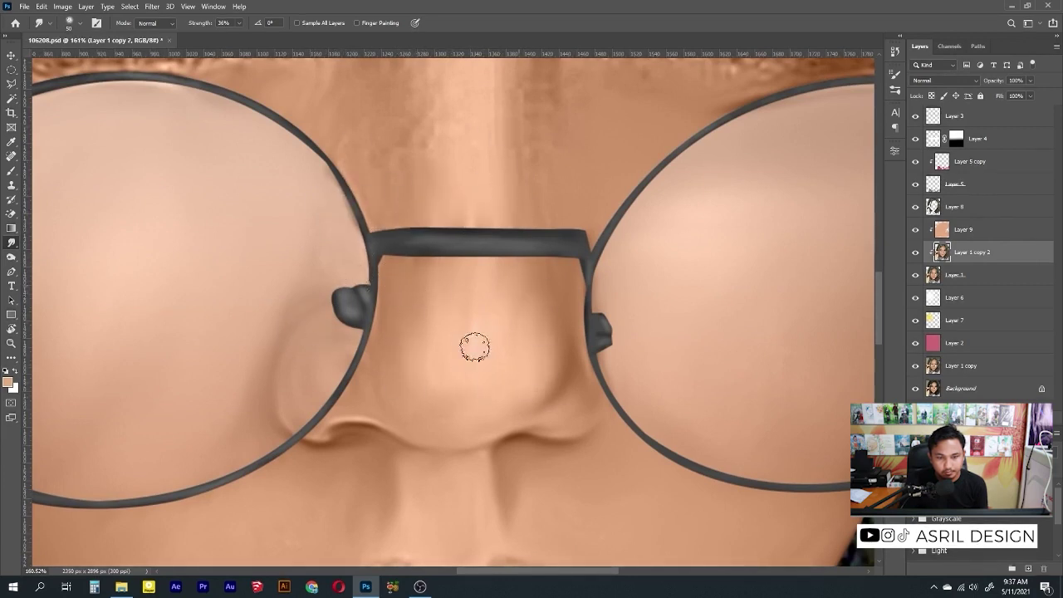
{"action": "scroll", "coordinate": [481, 373], "scroll_direction": "up", "scroll_amount": 3}
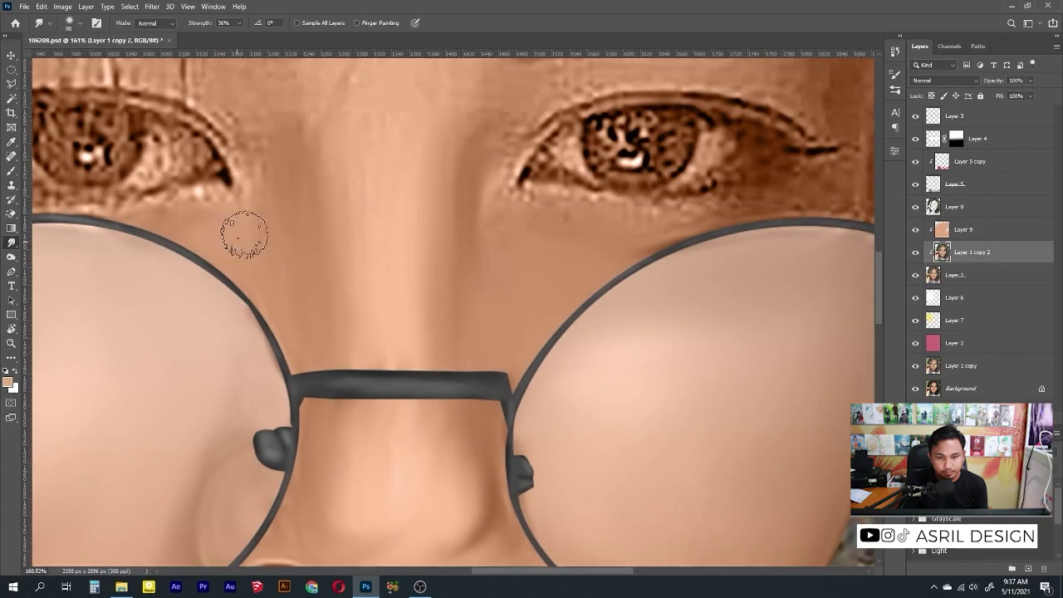
{"action": "left_click_drag", "start_coordinate": [244, 233], "coordinate": [349, 188]}
{"action": "scroll", "coordinate": [368, 357], "scroll_direction": "down", "scroll_amount": 2}
{"action": "scroll", "coordinate": [391, 221], "scroll_direction": "down", "scroll_amount": 3}
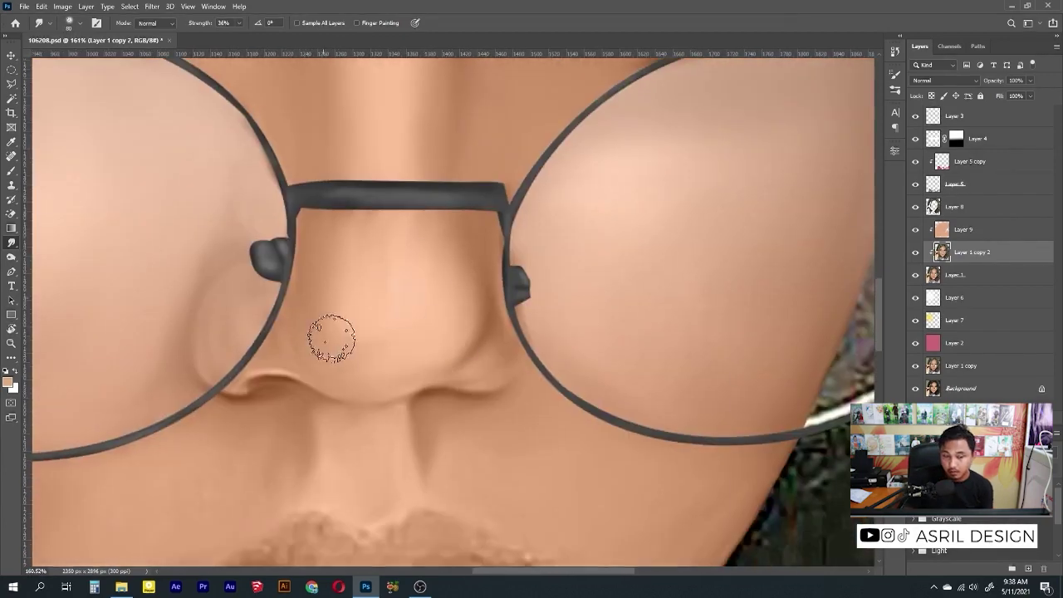
{"action": "scroll", "coordinate": [426, 244], "scroll_direction": "down", "scroll_amount": 5, "text": "alt"}
{"action": "scroll", "coordinate": [426, 245], "scroll_direction": "up", "scroll_amount": 3, "text": "alt"}
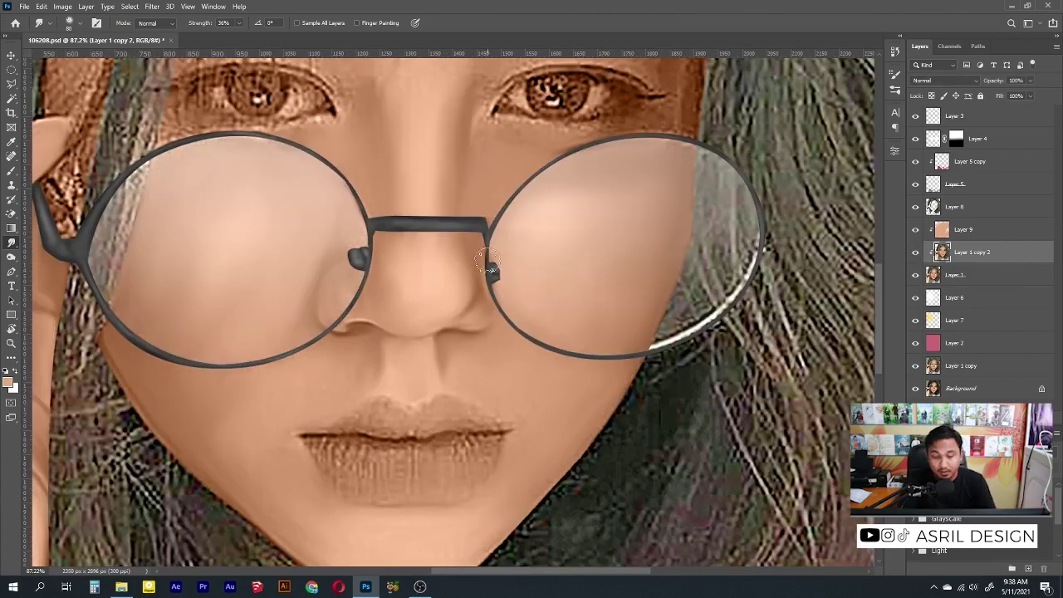
Step: Toggle Layer 1 copy 2 off and on to compare, briefly try Dodge, then return to Smudge
{"action": "left_click", "coordinate": [915, 252]}
{"action": "left_click", "coordinate": [915, 252]}
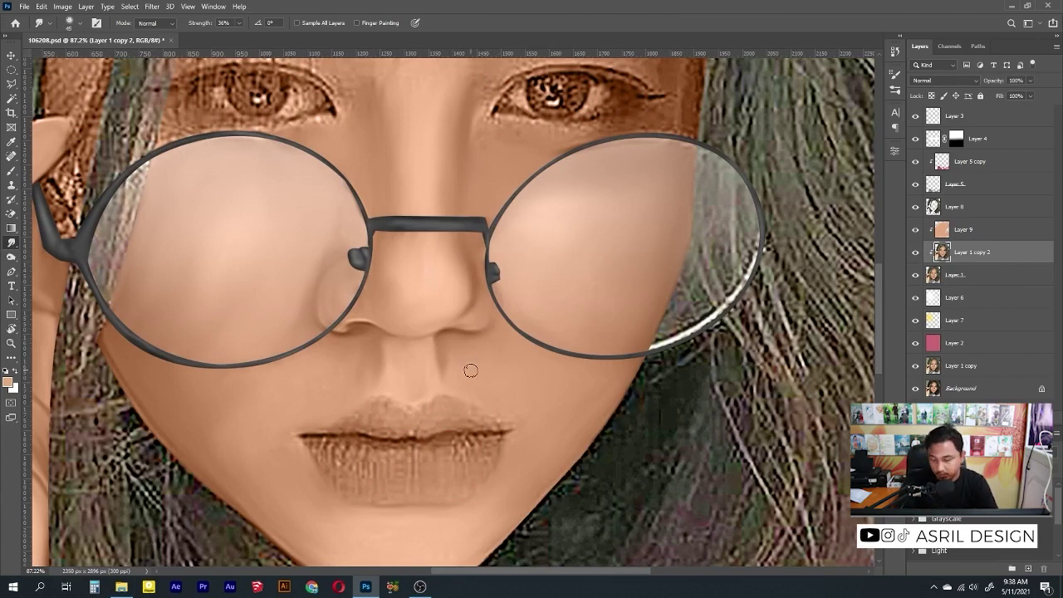
{"action": "key", "text": "o"}
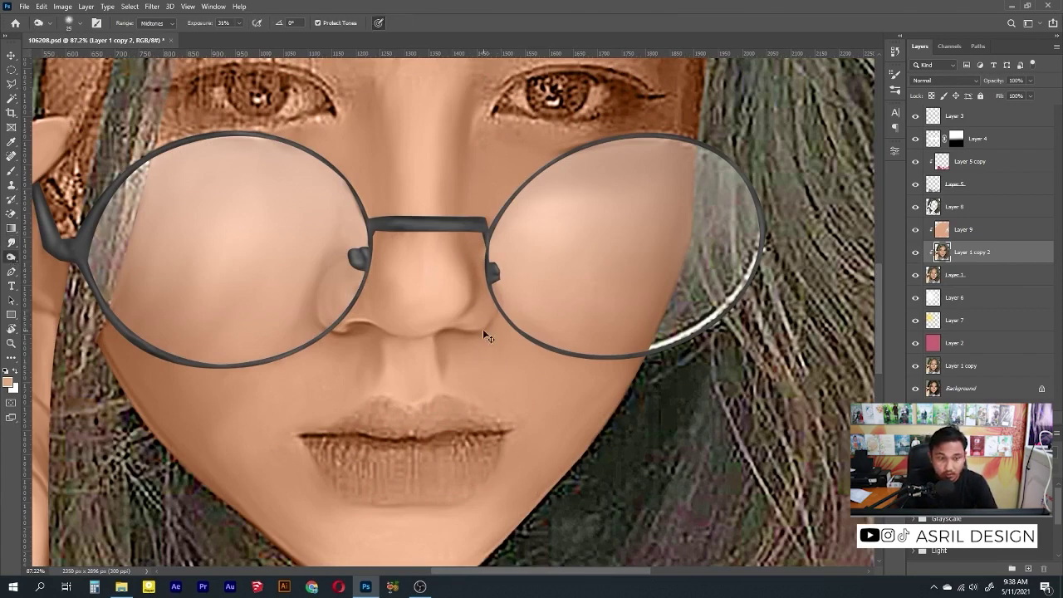
{"action": "left_click", "coordinate": [916, 253]}
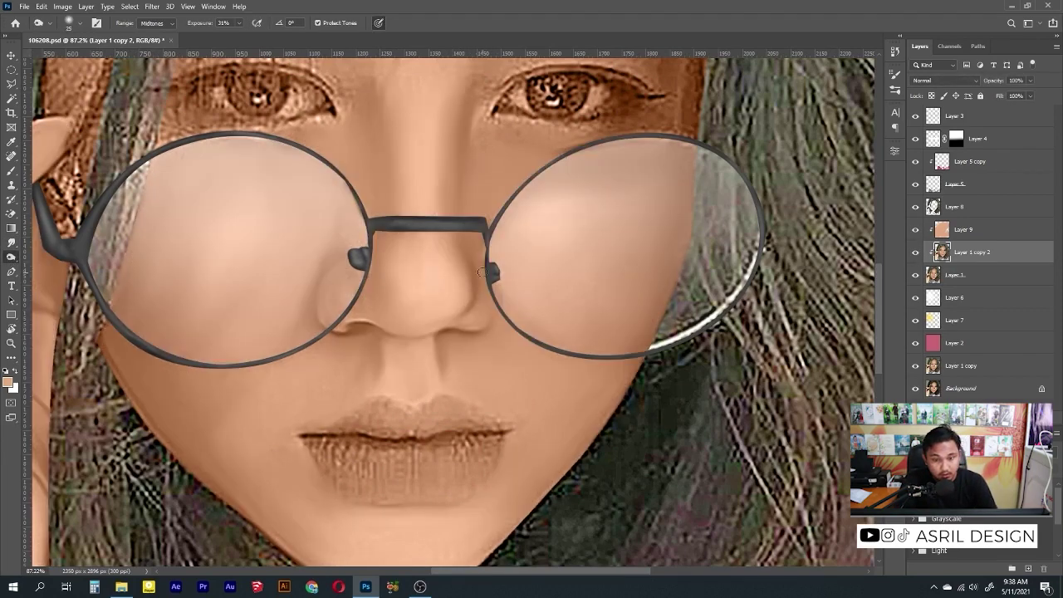
{"action": "left_click", "coordinate": [11, 243]}
{"action": "scroll", "coordinate": [457, 333], "scroll_direction": "up", "scroll_amount": 4}
{"action": "scroll", "coordinate": [424, 391], "scroll_direction": "down", "scroll_amount": 7}
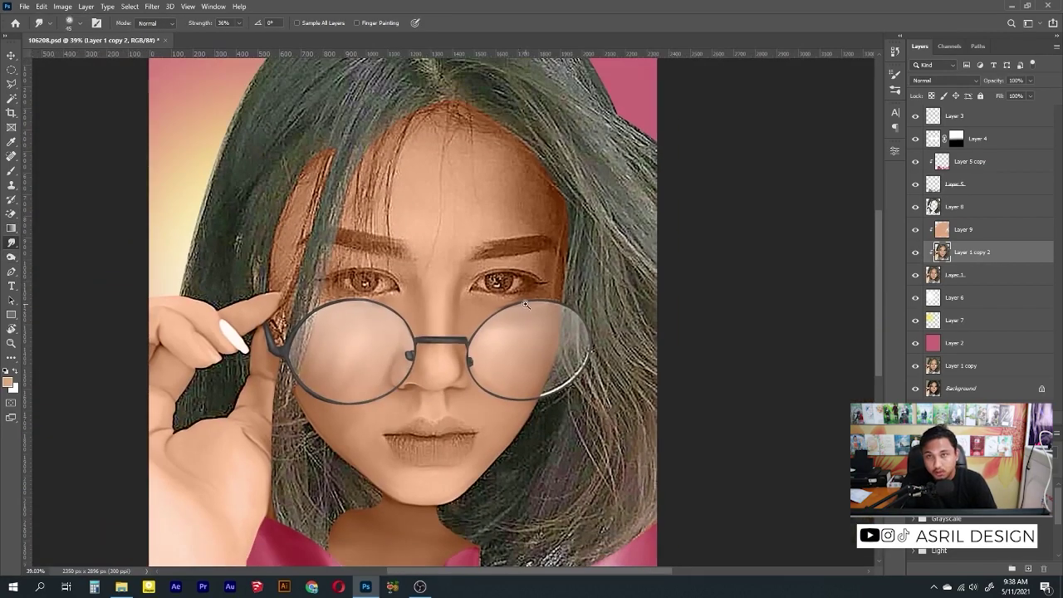
{"action": "scroll", "coordinate": [525, 305], "scroll_direction": "up", "scroll_amount": 4}
{"action": "scroll", "coordinate": [368, 320], "scroll_direction": "down", "scroll_amount": 2}
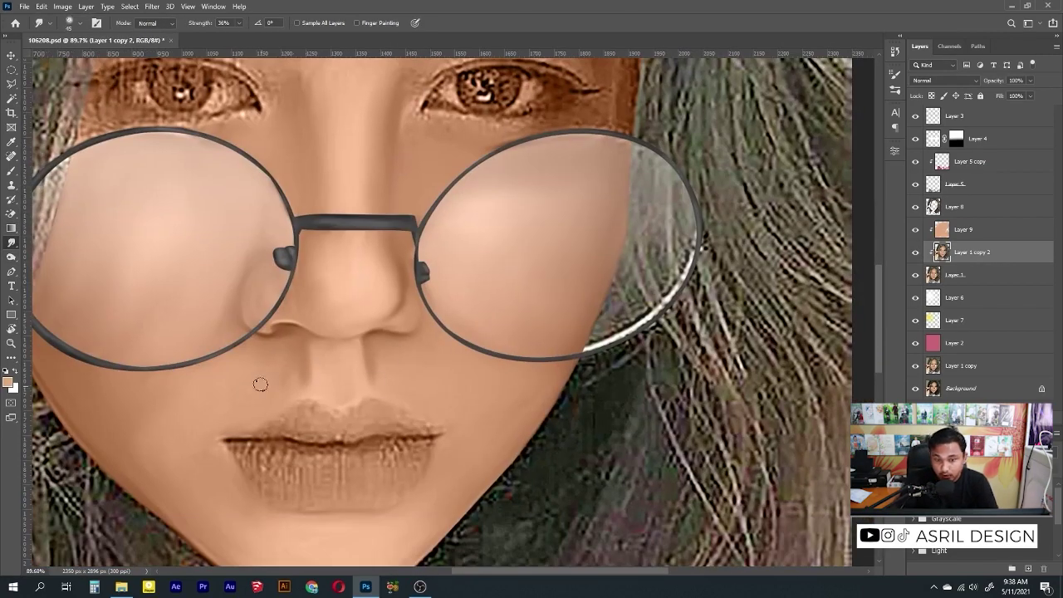
Step: Lower Smudge strength to 23% and rotate the canvas to follow the eye's angle
{"action": "left_click", "coordinate": [239, 22]}
{"action": "left_click_drag", "start_coordinate": [238, 41], "coordinate": [230, 41]}
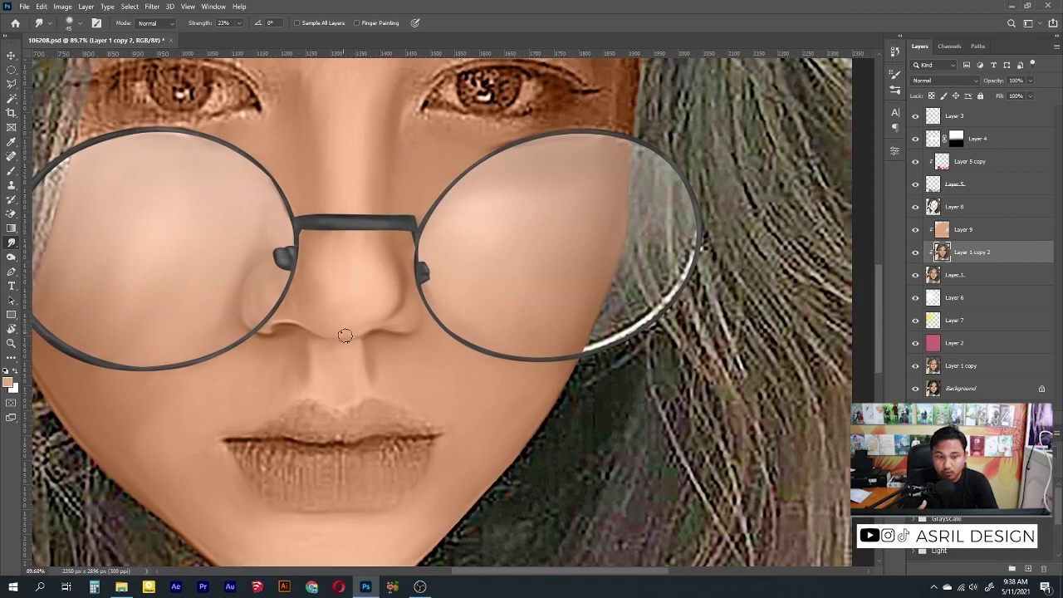
{"action": "scroll", "coordinate": [345, 335], "scroll_direction": "up", "scroll_amount": 3}
{"action": "key", "text": "r"}
{"action": "left_click_drag", "start_coordinate": [570, 311], "coordinate": [577, 178]}
Step: Raise Smudge strength to 31% and smooth the upper and lower eyelid outlines
{"action": "scroll", "coordinate": [480, 151], "scroll_direction": "up", "scroll_amount": 3}
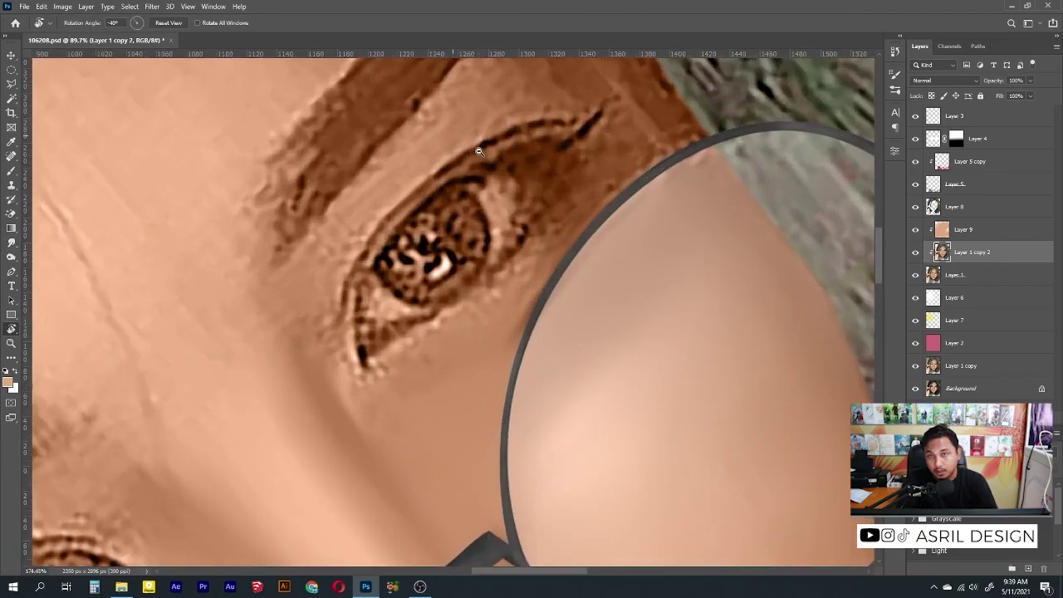
{"action": "key", "text": "3"}
{"action": "key", "text": "1"}
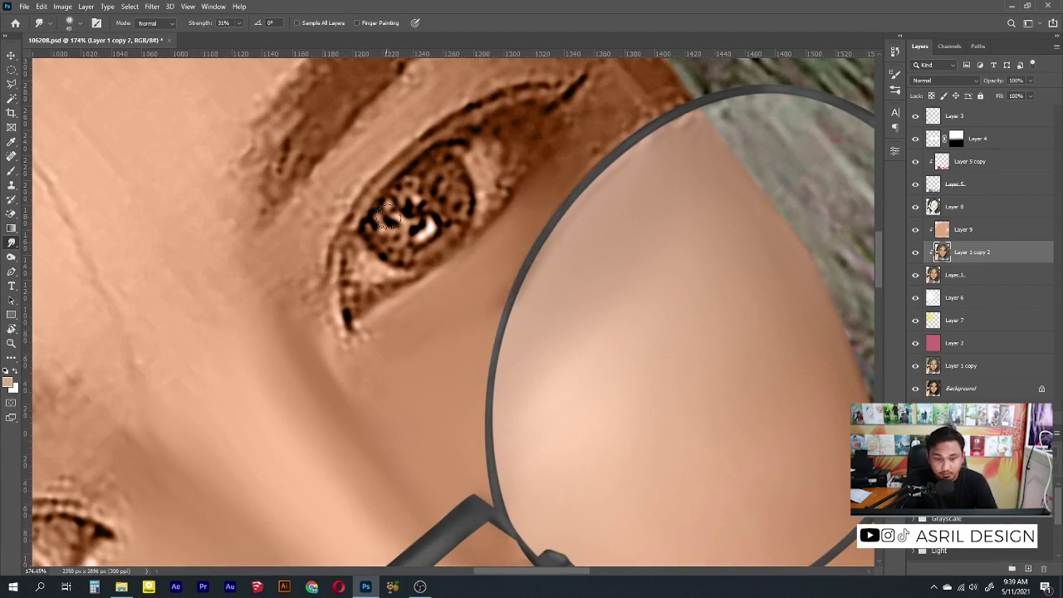
{"action": "scroll", "coordinate": [384, 229], "scroll_direction": "up", "scroll_amount": 2}
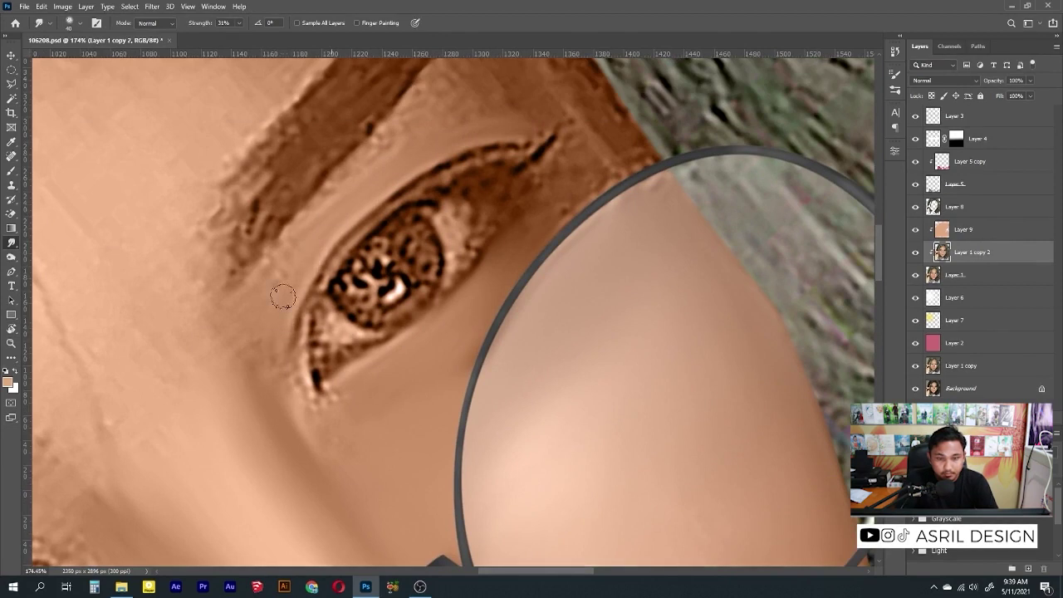
{"action": "left_click_drag", "start_coordinate": [293, 375], "coordinate": [337, 415]}
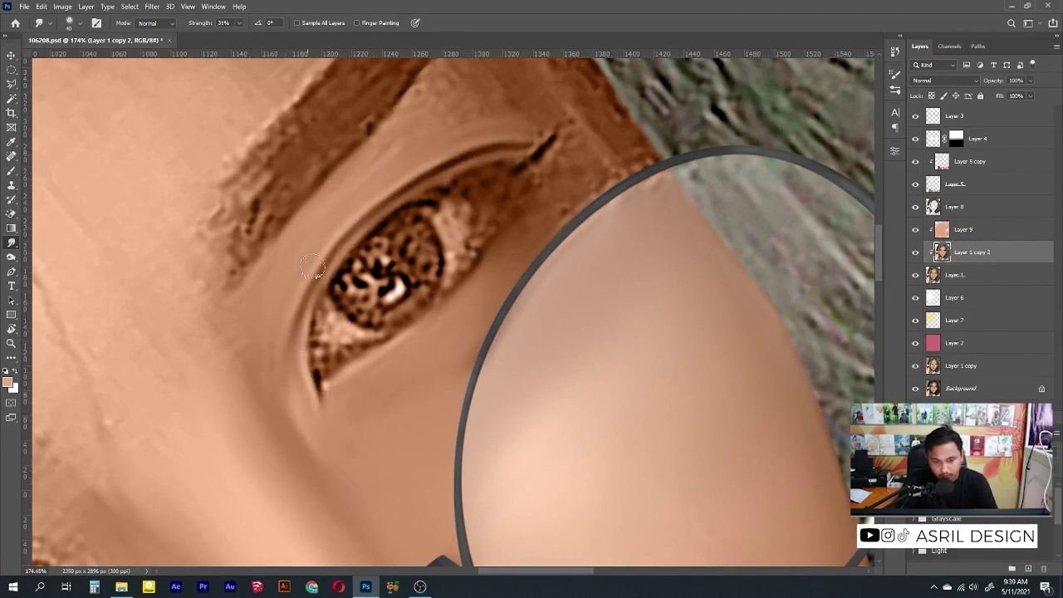
{"action": "scroll", "coordinate": [283, 257], "scroll_direction": "up", "scroll_amount": 2}
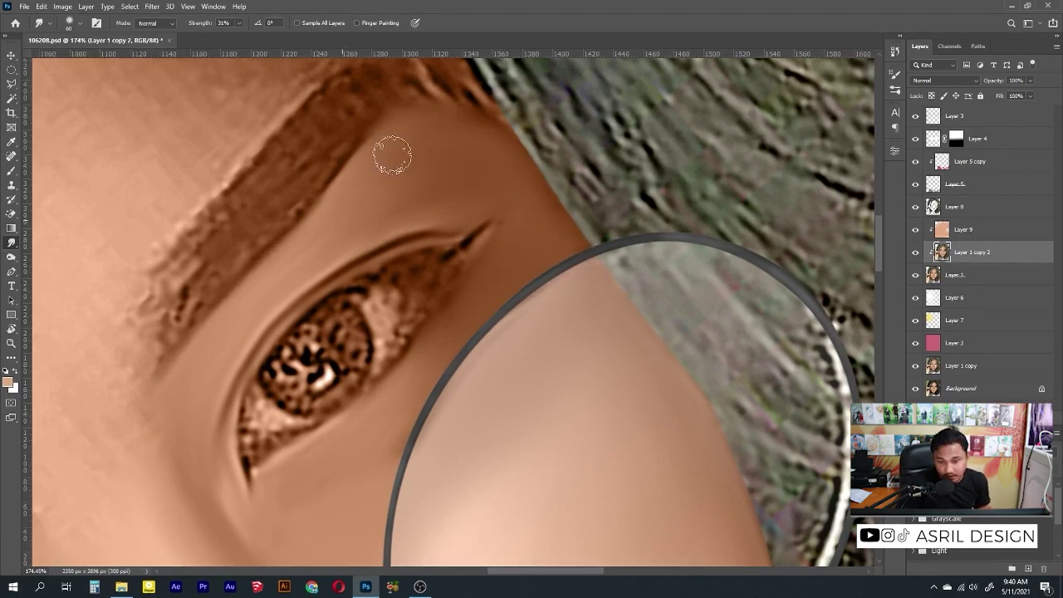
{"action": "scroll", "coordinate": [396, 167], "scroll_direction": "down", "scroll_amount": 5}
{"action": "scroll", "coordinate": [388, 243], "scroll_direction": "up", "scroll_amount": 2}
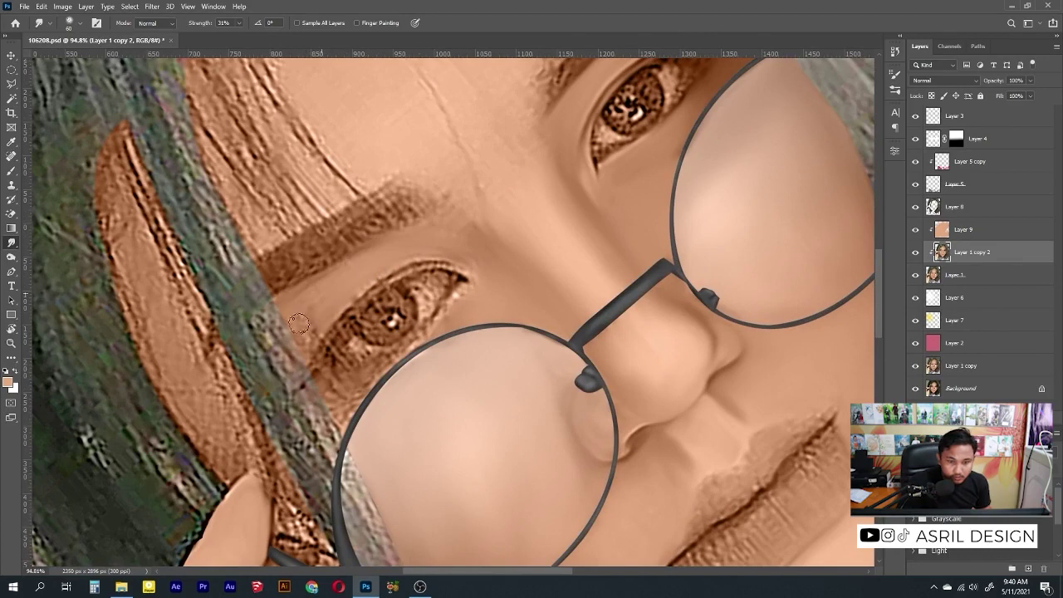
{"action": "scroll", "coordinate": [453, 244], "scroll_direction": "up", "scroll_amount": 3}
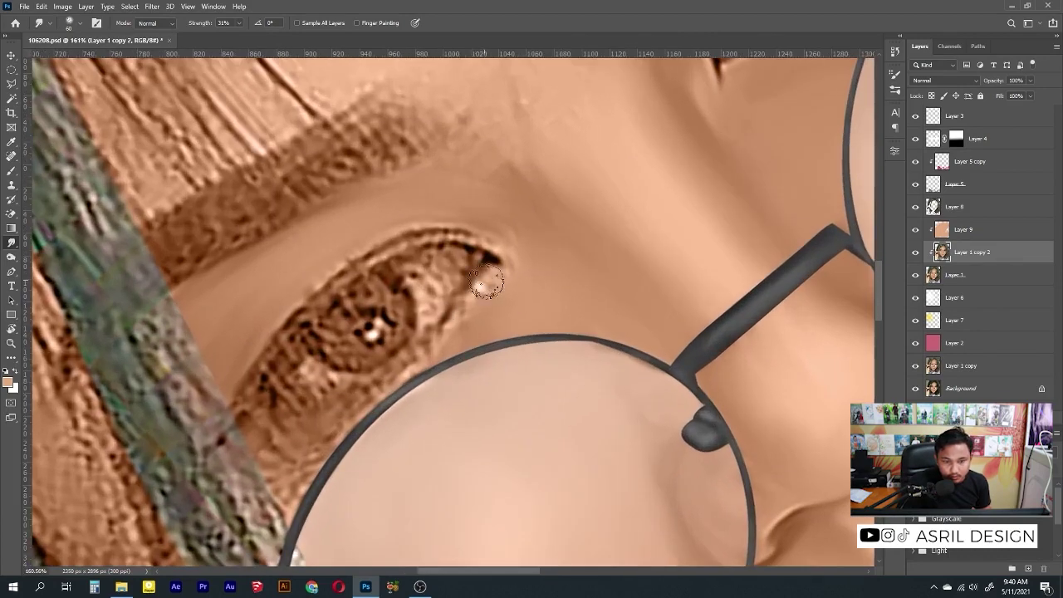
{"action": "left_click_drag", "start_coordinate": [434, 344], "coordinate": [326, 441]}
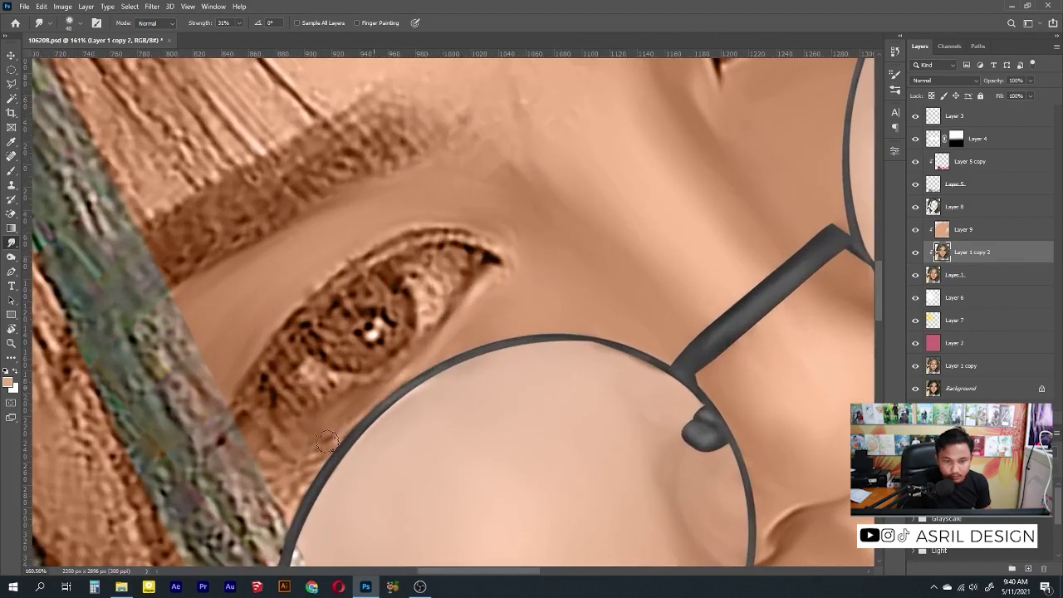
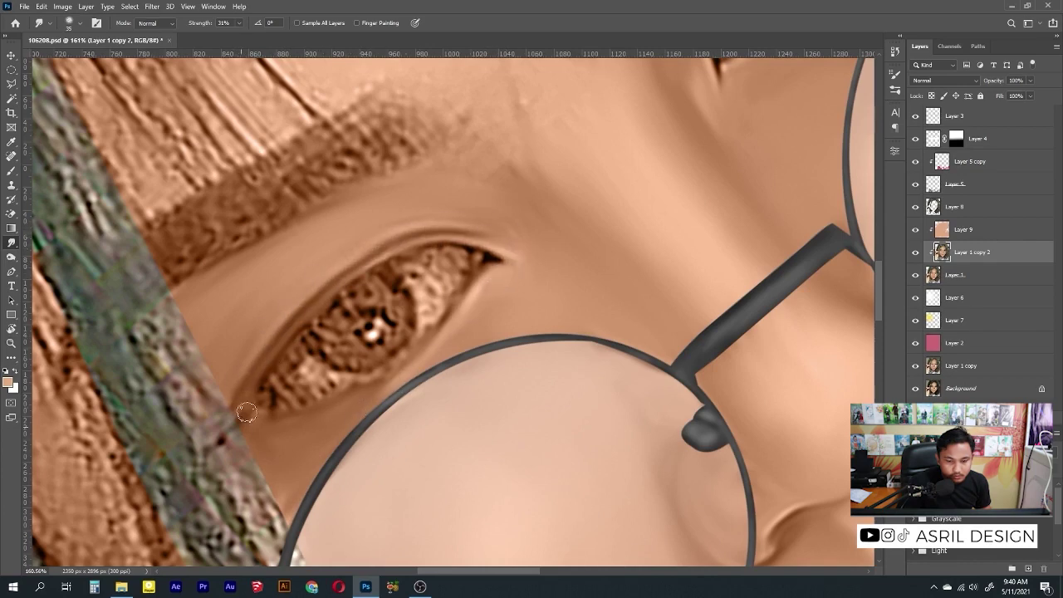
Step: Smudge the textured skin beside the glasses and eyebrow at about 31% strength
{"action": "left_click_drag", "start_coordinate": [248, 375], "coordinate": [306, 243]}
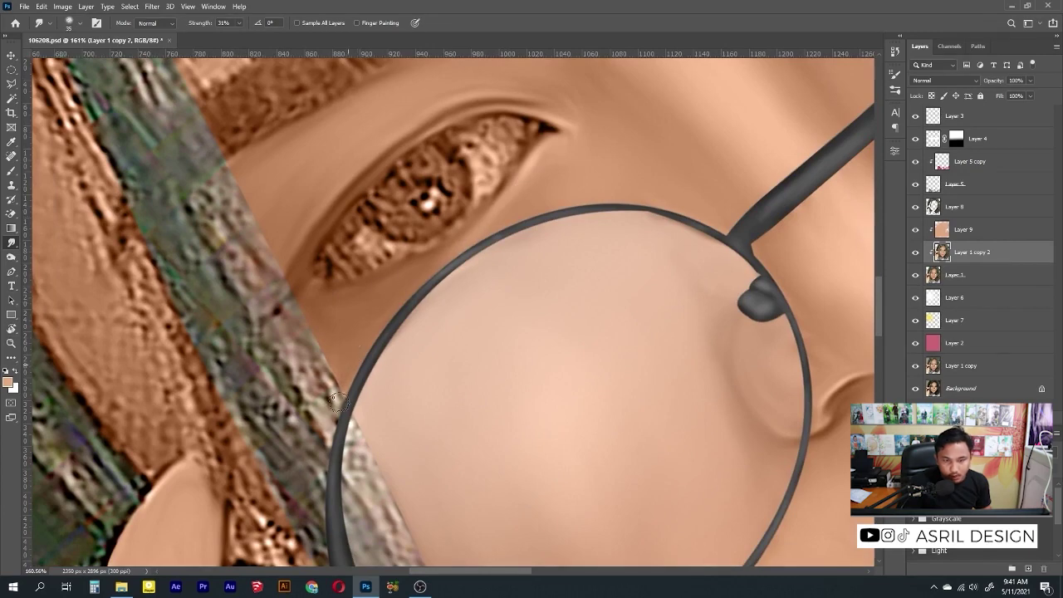
{"action": "scroll", "coordinate": [337, 403], "scroll_direction": "down", "scroll_amount": 10}
{"action": "scroll", "coordinate": [377, 264], "scroll_direction": "up", "scroll_amount": 5}
{"action": "scroll", "coordinate": [377, 264], "scroll_direction": "up", "scroll_amount": 2}
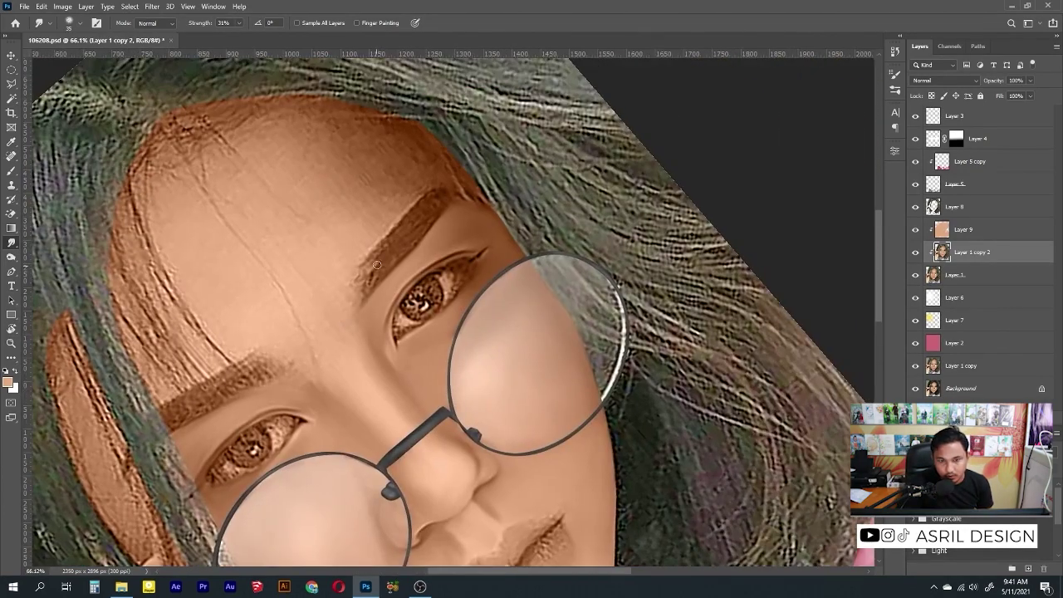
{"action": "scroll", "coordinate": [394, 251], "scroll_direction": "up", "scroll_amount": 1}
{"action": "scroll", "coordinate": [401, 260], "scroll_direction": "up", "scroll_amount": 1}
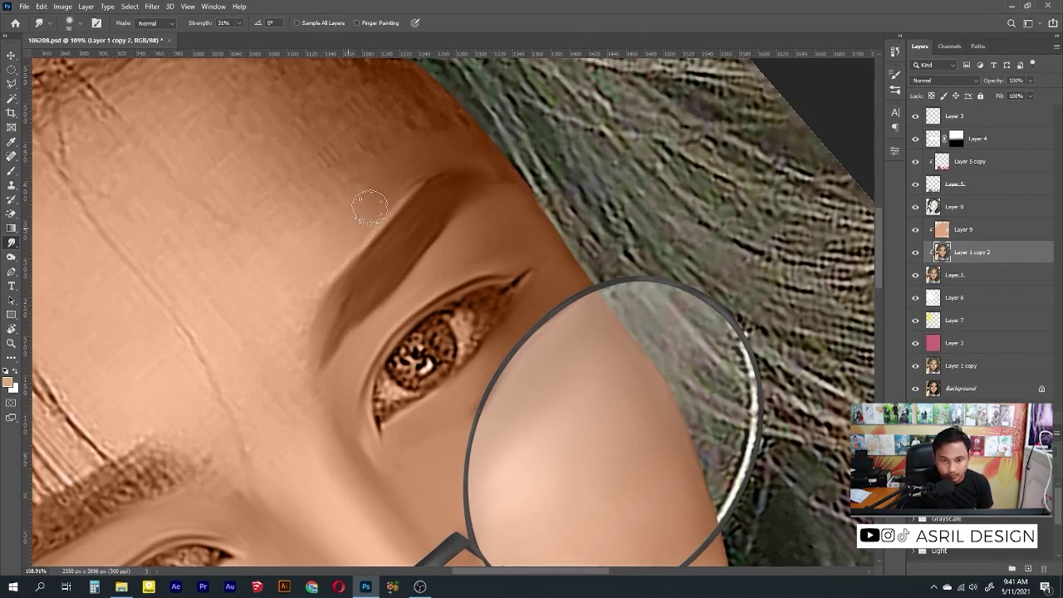
Step: Blend the brow edge and temple, lower strength to 18%, and rotate the view back upright
{"action": "mouse_move", "coordinate": [404, 89]}
{"action": "left_mouse_down"}
{"action": "mouse_move", "coordinate": [496, 130]}
{"action": "mouse_move", "coordinate": [374, 242]}
{"action": "left_mouse_up"}
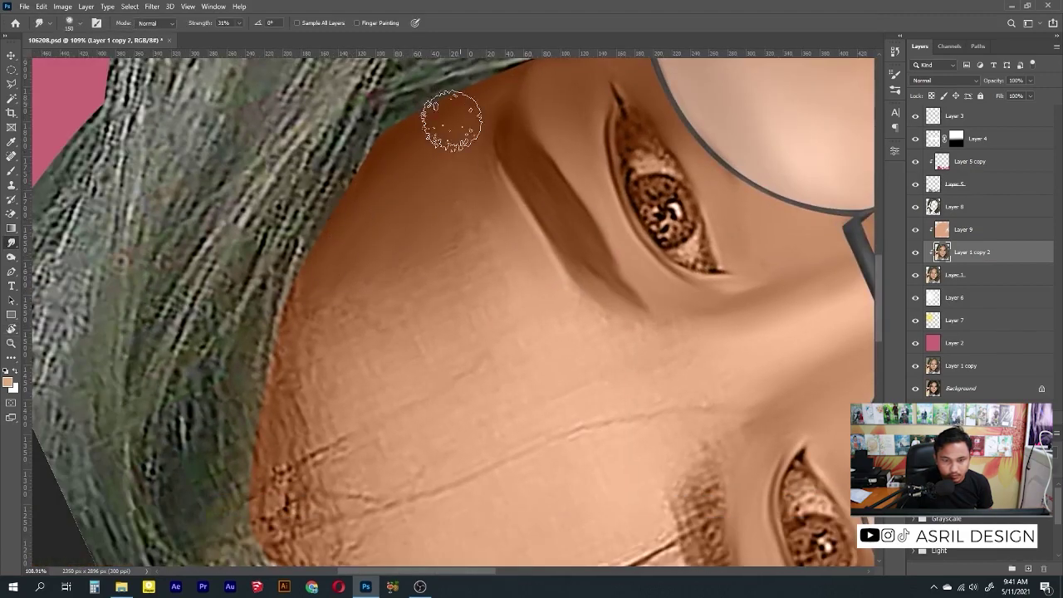
{"action": "left_click_drag", "start_coordinate": [308, 344], "coordinate": [355, 239]}
{"action": "left_click_drag", "start_coordinate": [248, 39], "coordinate": [237, 39]}
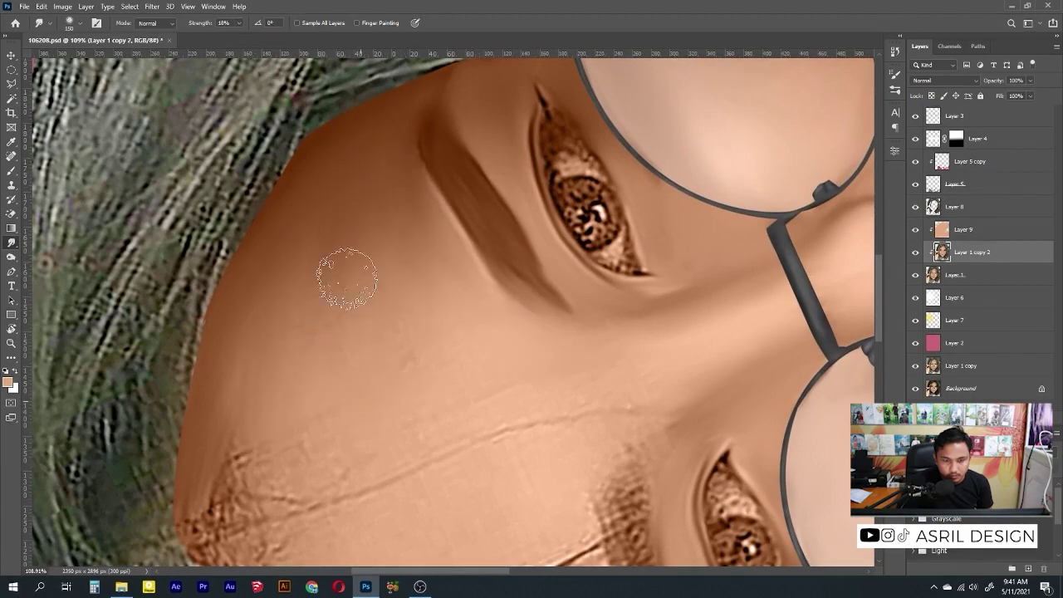
{"action": "key", "text": "r"}
{"action": "left_click_drag", "start_coordinate": [388, 247], "coordinate": [448, 249]}
Step: Smudge the hair strands along the forehead hairline and above the left brow
{"action": "key", "text": "ctrl+0"}
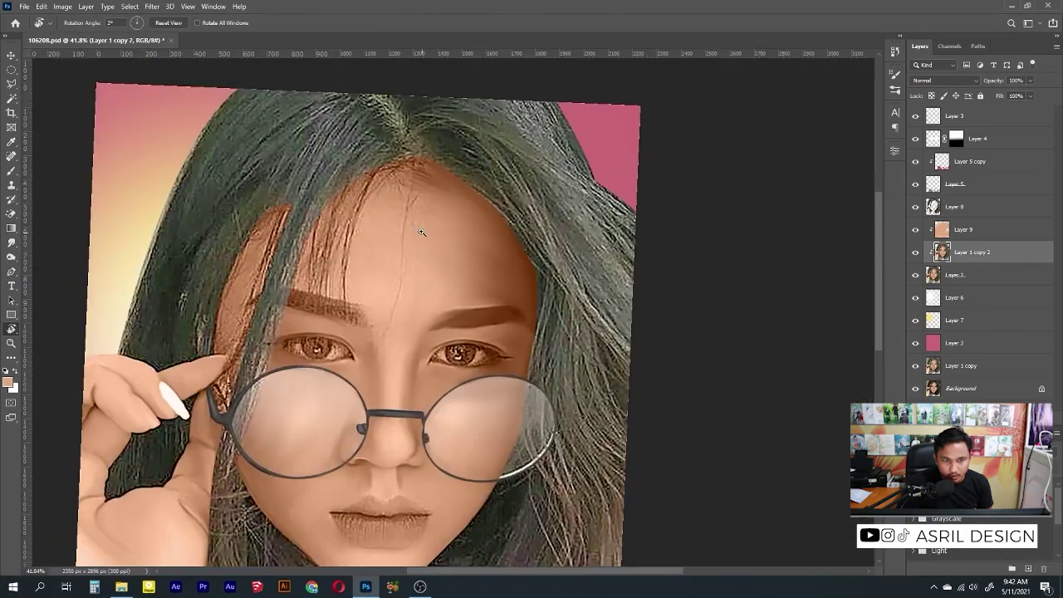
{"action": "scroll", "coordinate": [448, 173], "scroll_direction": "up", "scroll_amount": 3}
{"action": "left_click_drag", "start_coordinate": [448, 172], "coordinate": [411, 116]}
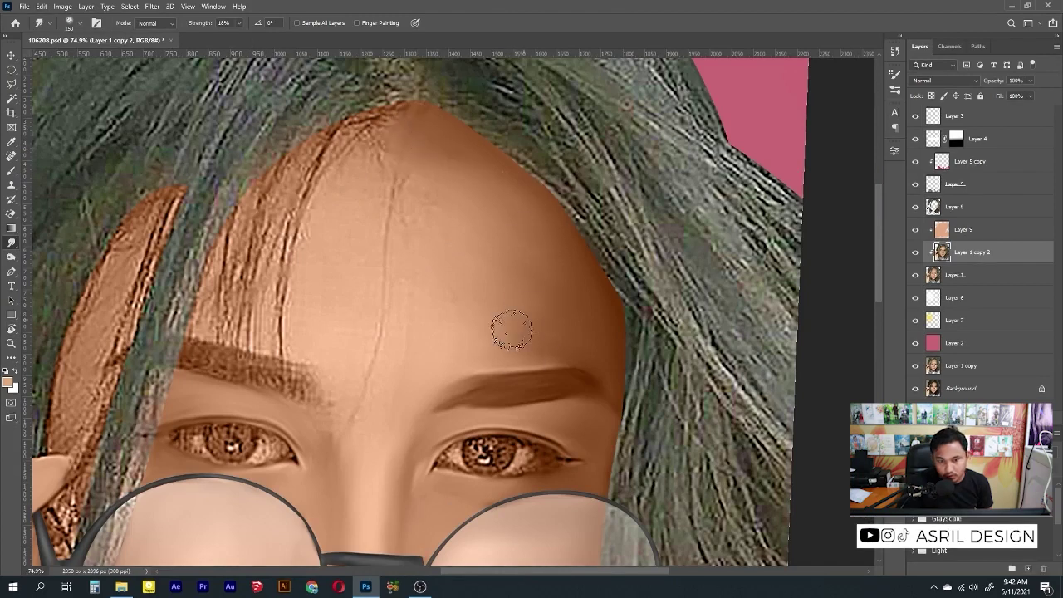
{"action": "left_click_drag", "start_coordinate": [373, 190], "coordinate": [403, 138]}
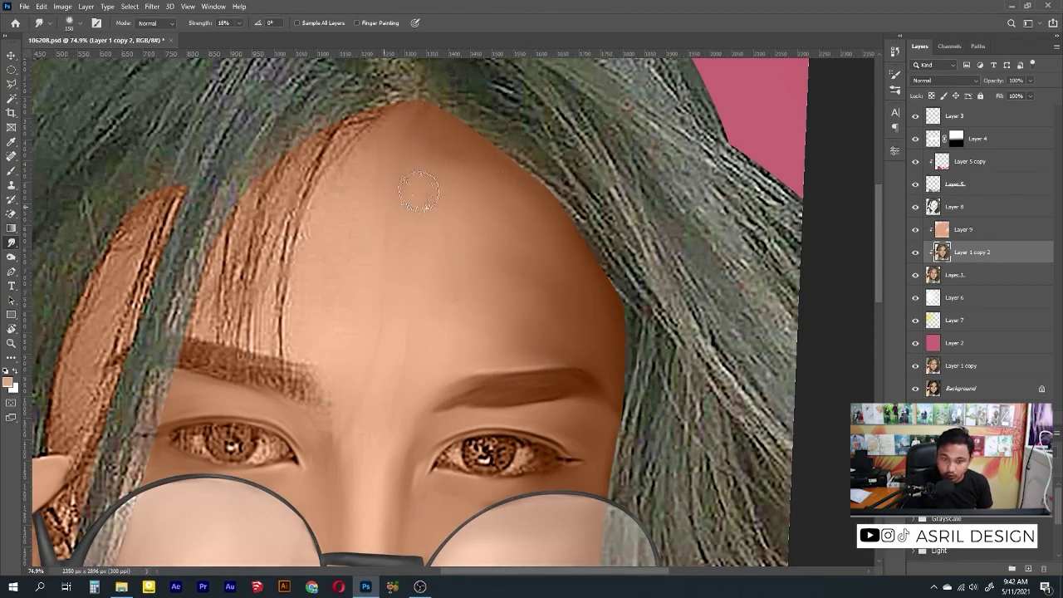
{"action": "left_click_drag", "start_coordinate": [240, 38], "coordinate": [236, 38]}
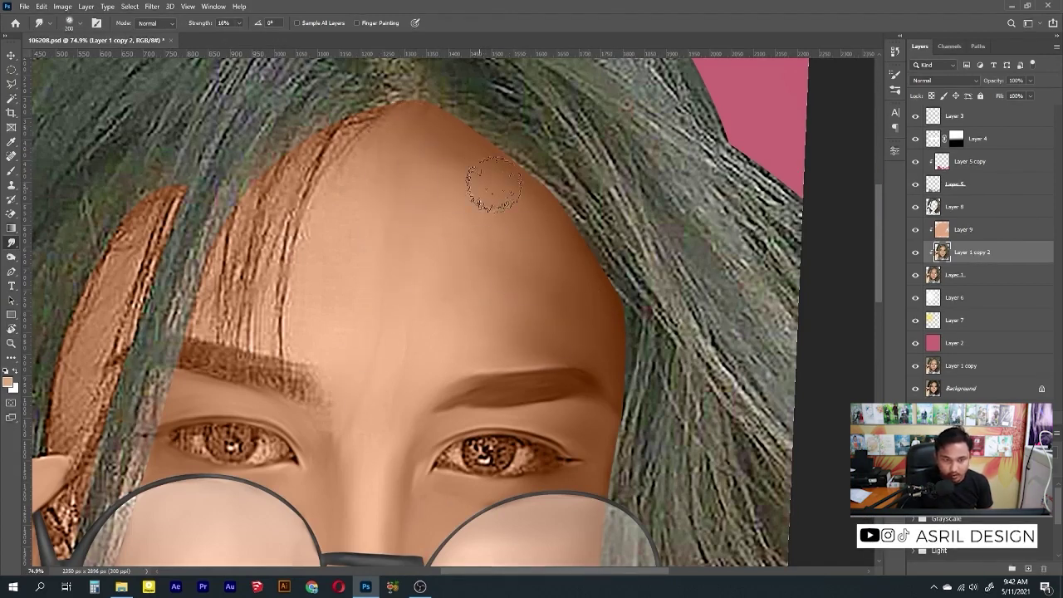
{"action": "mouse_move", "coordinate": [351, 154]}
{"action": "left_mouse_down"}
{"action": "mouse_move", "coordinate": [276, 268]}
{"action": "mouse_move", "coordinate": [323, 190]}
{"action": "left_mouse_up"}
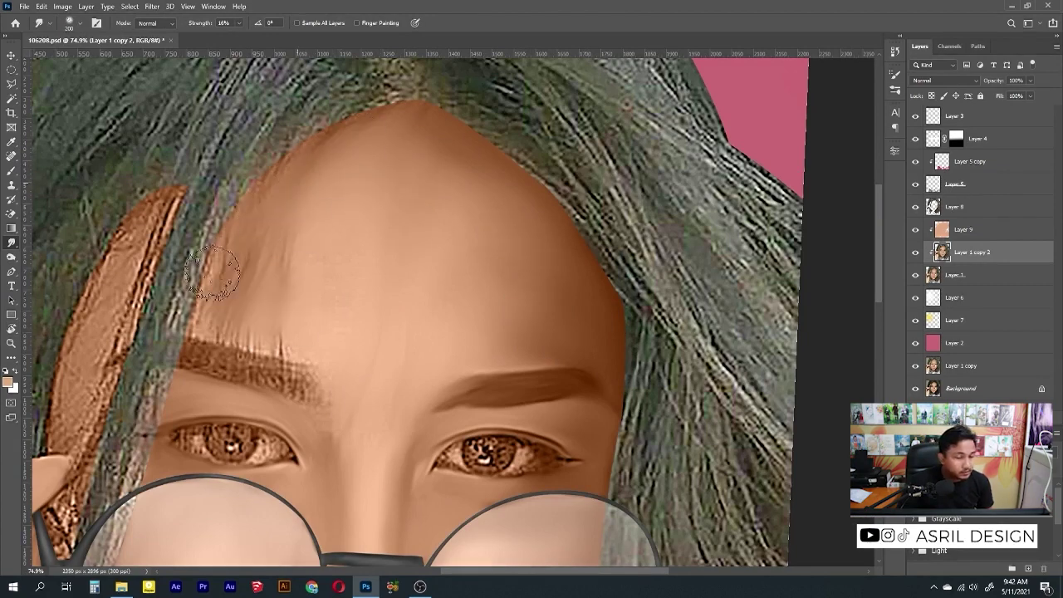
{"action": "left_click_drag", "start_coordinate": [238, 36], "coordinate": [240, 36]}
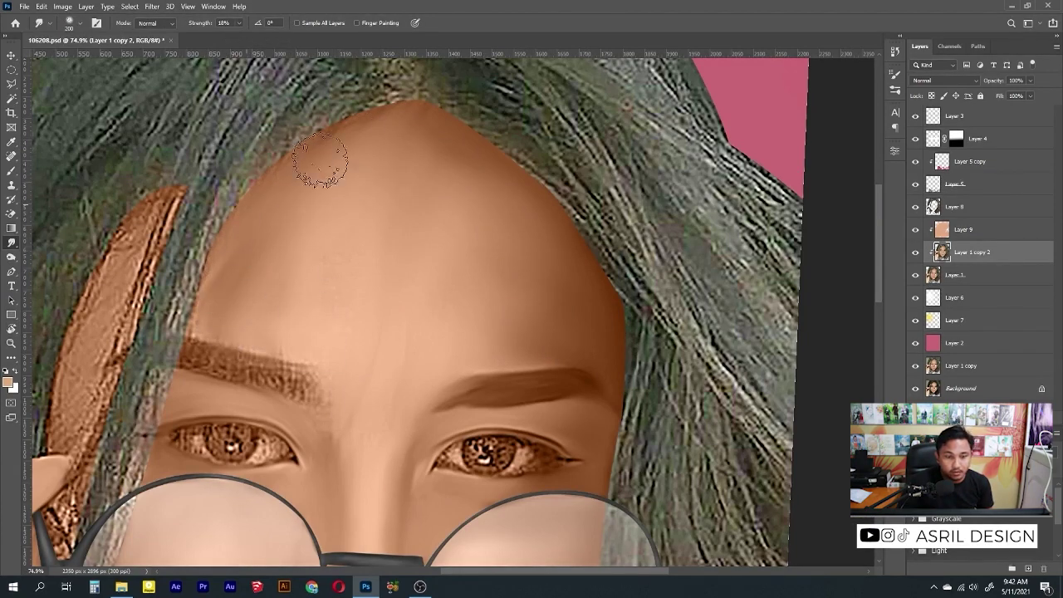
{"action": "scroll", "coordinate": [251, 210], "scroll_direction": "down", "scroll_amount": 3}
Step: Enlarge the smudge brush to 200, set strength 14% then 21%, and smooth the orange strip's top
{"action": "key", "text": "bracketleft"}
{"action": "key", "text": "bracketleft"}
{"action": "key", "text": "bracketleft"}
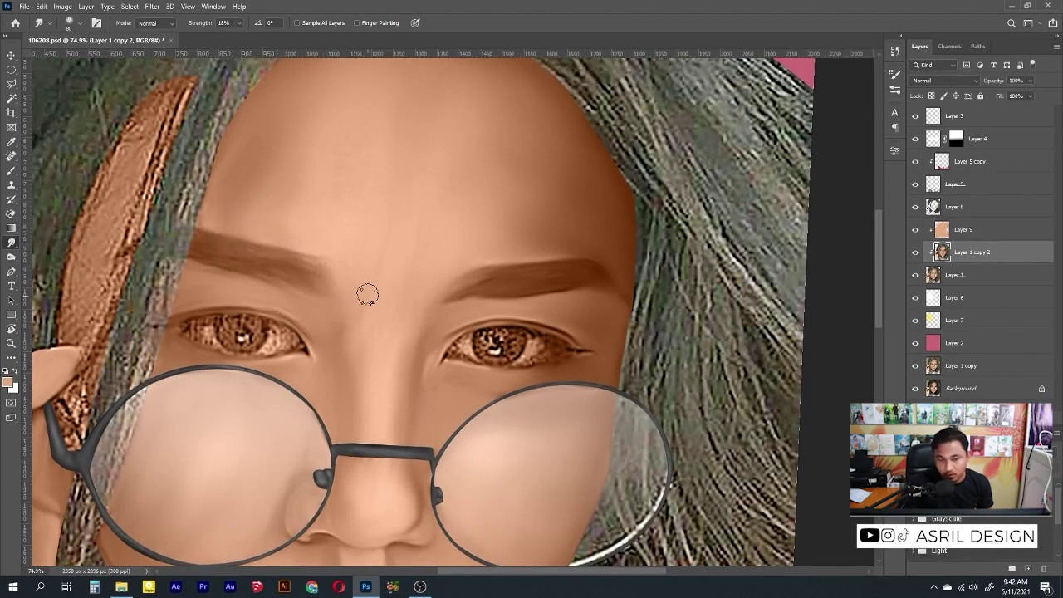
{"action": "key", "text": "bracketright"}
{"action": "key", "text": "bracketright"}
{"action": "key", "text": "bracketright"}
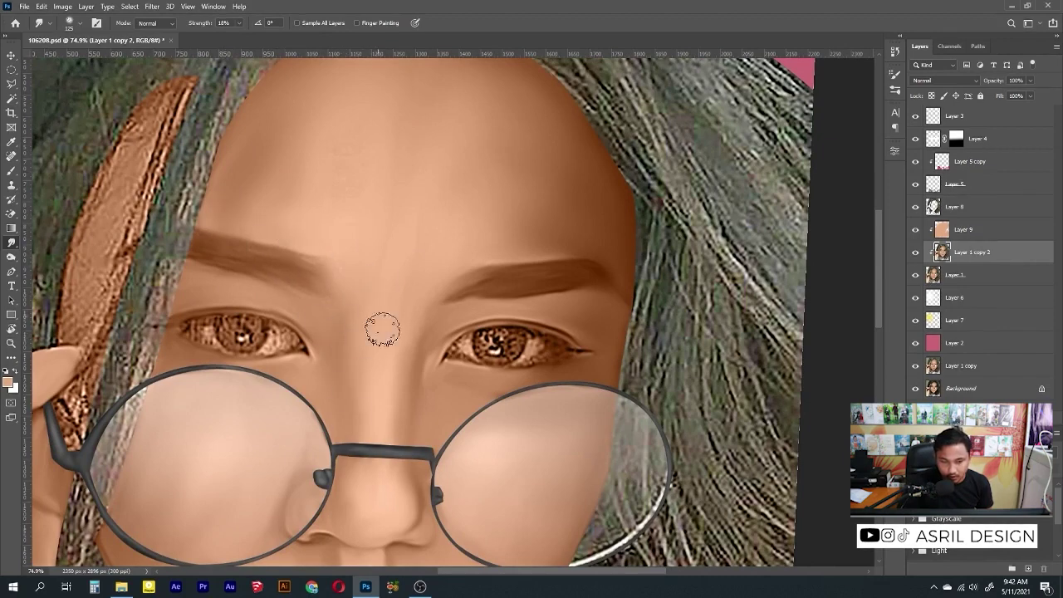
{"action": "scroll", "coordinate": [382, 330], "scroll_direction": "up", "scroll_amount": 3}
{"action": "key", "text": "bracketright"}
{"action": "key", "text": "bracketright"}
{"action": "key", "text": "bracketright"}
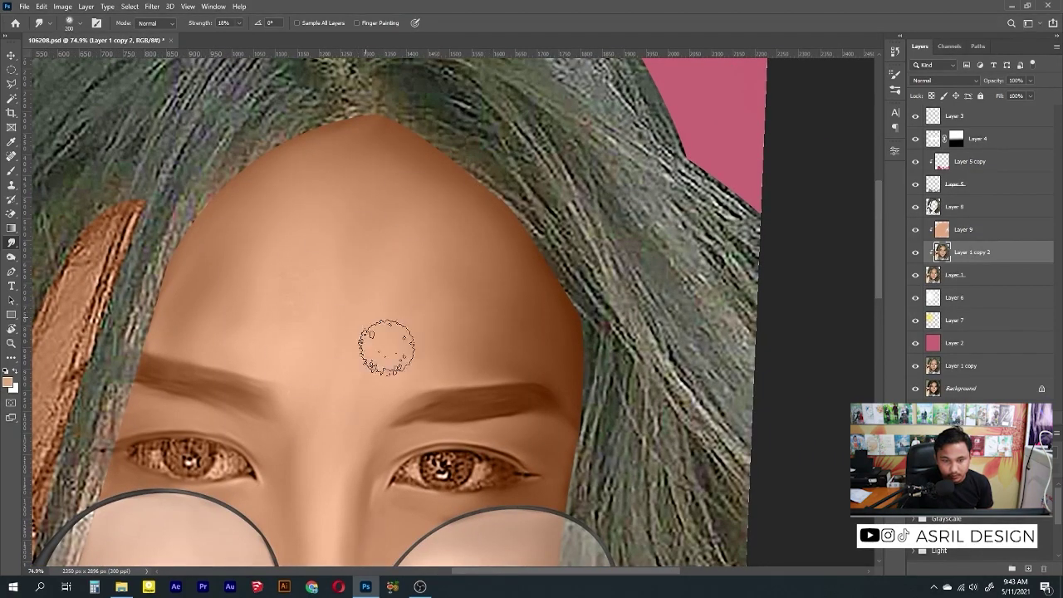
{"action": "mouse_move", "coordinate": [345, 300]}
{"action": "left_mouse_down"}
{"action": "mouse_move", "coordinate": [451, 209]}
{"action": "mouse_move", "coordinate": [434, 223]}
{"action": "left_mouse_up"}
{"action": "key", "text": "1"}
{"action": "key", "text": "4"}
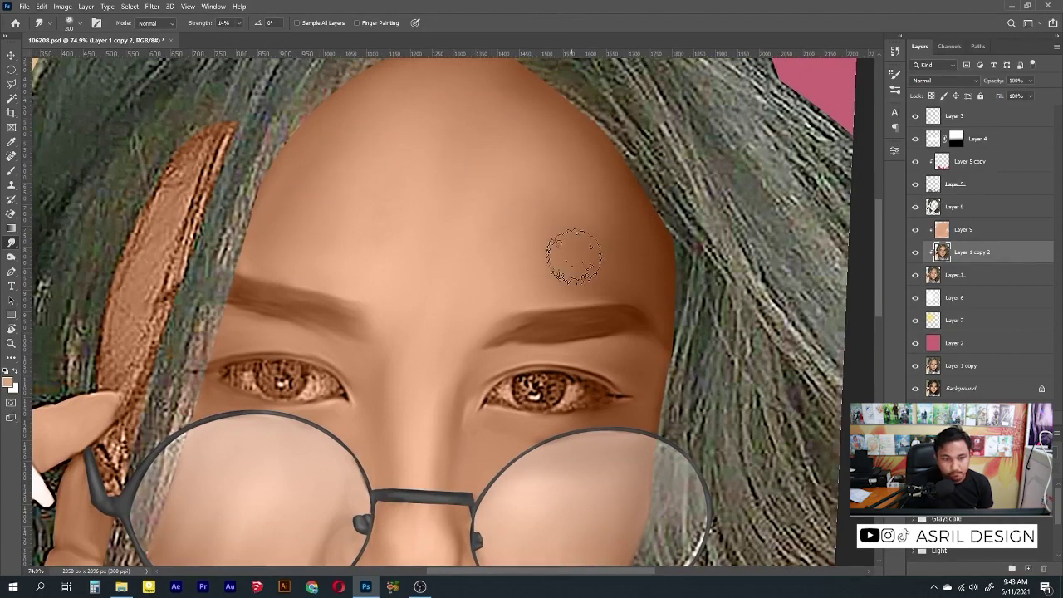
{"action": "key", "text": "2"}
{"action": "key", "text": "1"}
{"action": "mouse_move", "coordinate": [193, 233]}
{"action": "left_mouse_down"}
{"action": "mouse_move", "coordinate": [224, 129]}
{"action": "mouse_move", "coordinate": [137, 249]}
{"action": "mouse_move", "coordinate": [195, 204]}
{"action": "mouse_move", "coordinate": [232, 133]}
{"action": "mouse_move", "coordinate": [117, 348]}
{"action": "mouse_move", "coordinate": [157, 291]}
{"action": "left_mouse_up"}
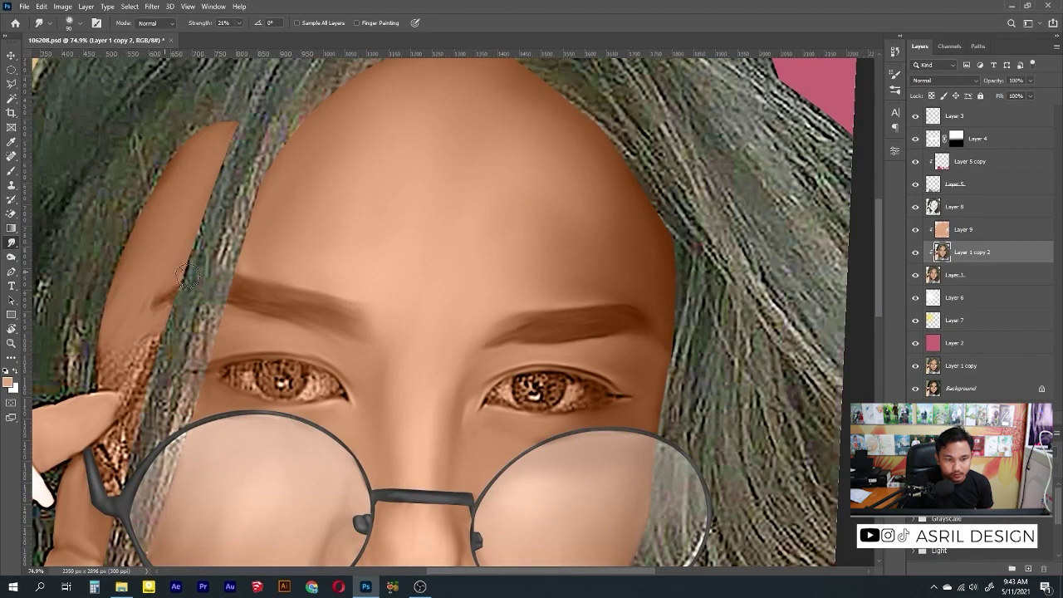
Step: Smudge the orange strip beside the glasses frame at 25% strength
{"action": "scroll", "coordinate": [142, 357], "scroll_direction": "up", "scroll_amount": 3}
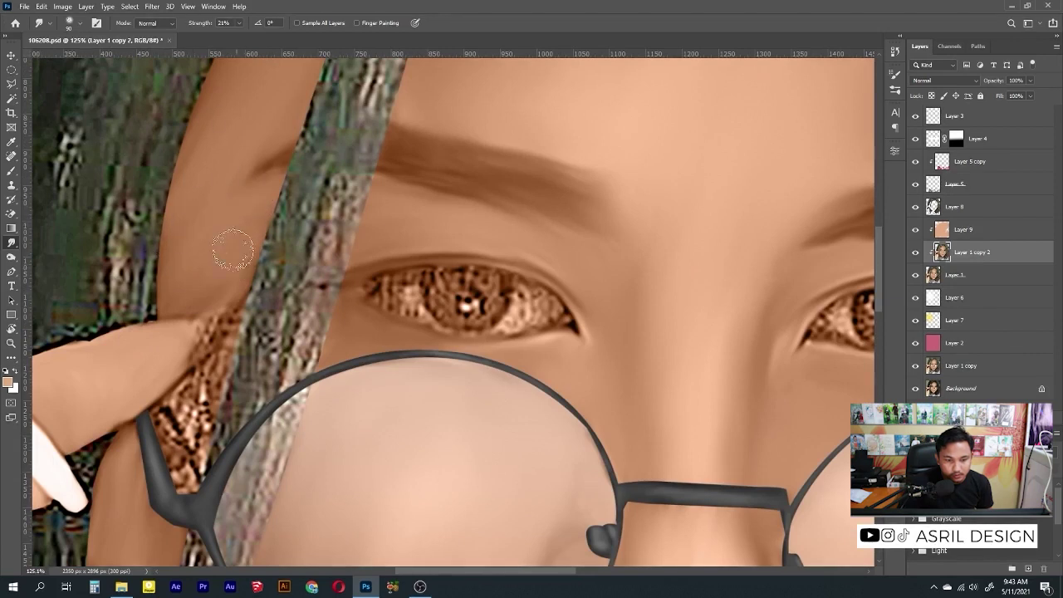
{"action": "mouse_move", "coordinate": [186, 405]}
{"action": "left_mouse_down"}
{"action": "mouse_move", "coordinate": [185, 449]}
{"action": "mouse_move", "coordinate": [195, 370]}
{"action": "left_mouse_up"}
{"action": "left_click_drag", "start_coordinate": [240, 37], "coordinate": [242, 38]}
{"action": "mouse_move", "coordinate": [187, 399]}
{"action": "left_mouse_down"}
{"action": "mouse_move", "coordinate": [178, 456]}
{"action": "mouse_move", "coordinate": [191, 390]}
{"action": "mouse_move", "coordinate": [191, 477]}
{"action": "mouse_move", "coordinate": [178, 469]}
{"action": "mouse_move", "coordinate": [195, 333]}
{"action": "left_mouse_up"}
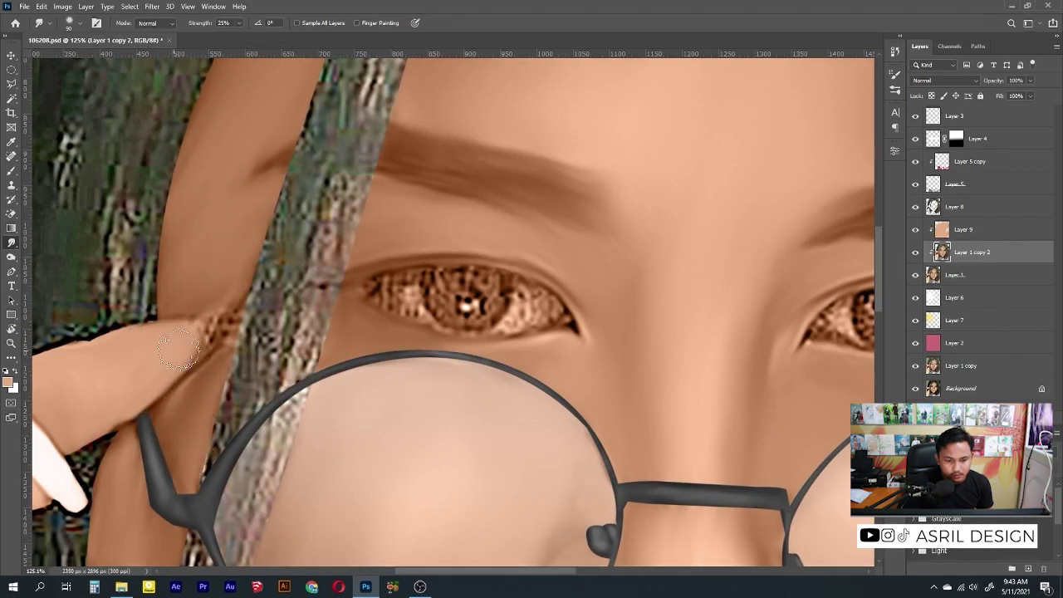
{"action": "mouse_move", "coordinate": [196, 378]}
{"action": "left_mouse_down"}
{"action": "mouse_move", "coordinate": [208, 291]}
{"action": "mouse_move", "coordinate": [216, 332]}
{"action": "left_mouse_up"}
{"action": "key", "text": "p"}
{"action": "key", "text": "r"}
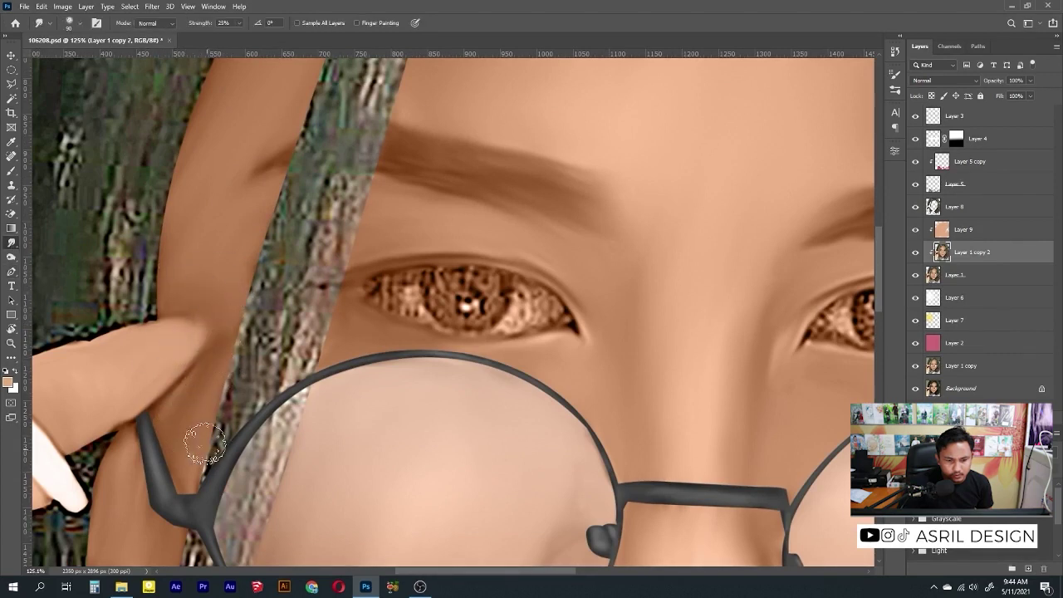
Step: Lightly blend the finger shadow and hair strip, then zoom out to check
{"action": "left_click_drag", "start_coordinate": [206, 443], "coordinate": [116, 395]}
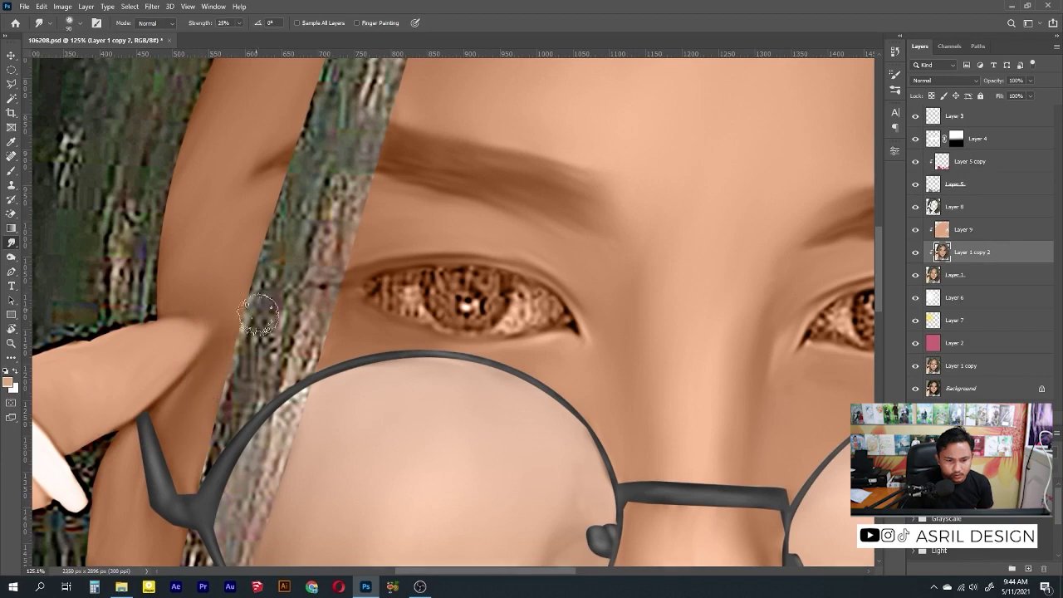
{"action": "scroll", "coordinate": [265, 365], "scroll_direction": "down", "scroll_amount": 3}
{"action": "scroll", "coordinate": [274, 277], "scroll_direction": "down", "scroll_amount": 2}
{"action": "scroll", "coordinate": [332, 336], "scroll_direction": "up", "scroll_amount": 3}
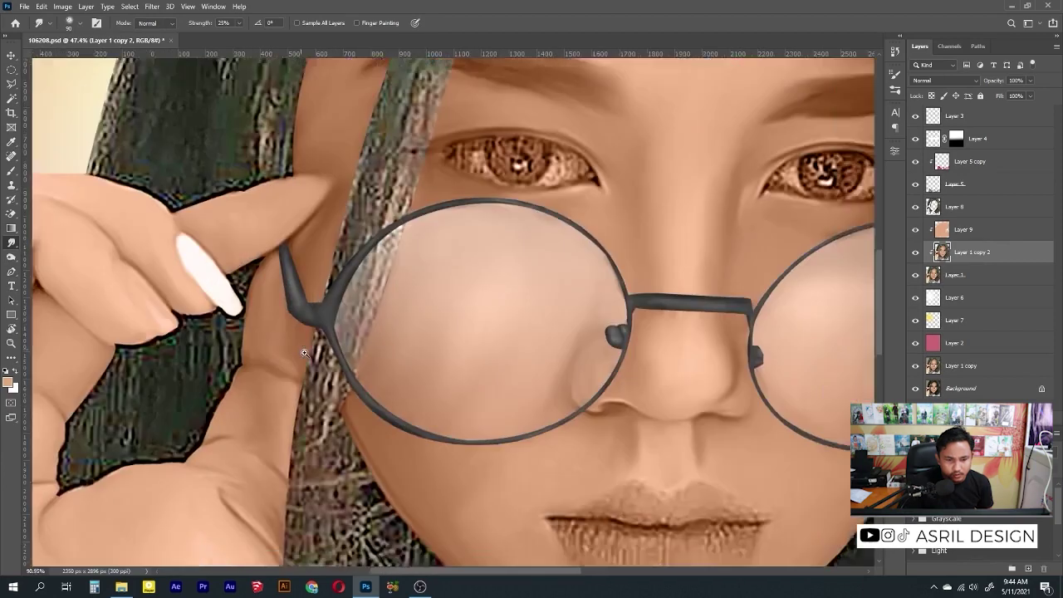
{"action": "scroll", "coordinate": [286, 345], "scroll_direction": "up", "scroll_amount": 1}
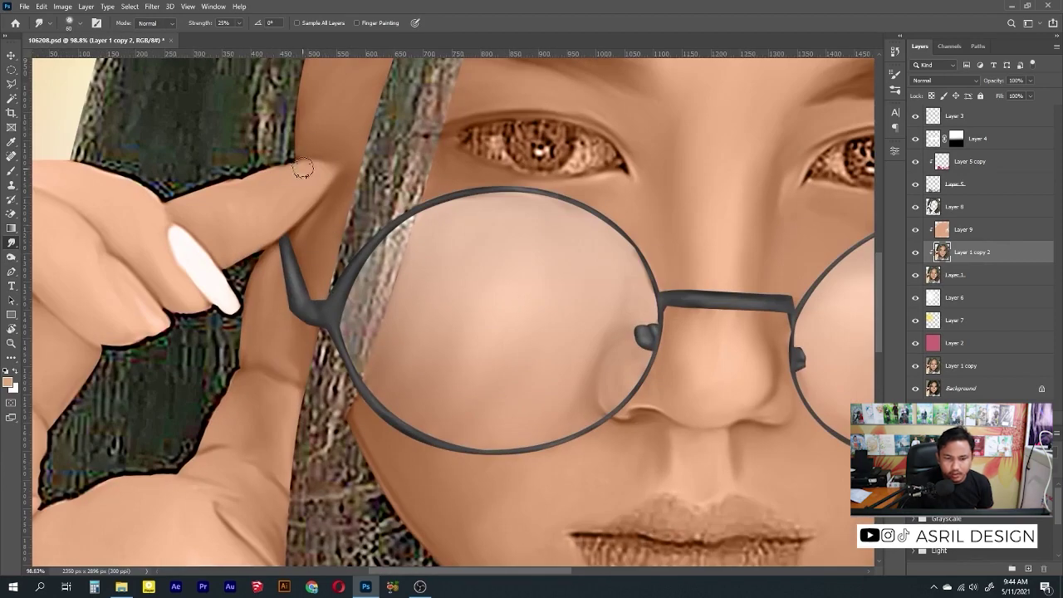
{"action": "scroll", "coordinate": [358, 330], "scroll_direction": "down", "scroll_amount": 3}
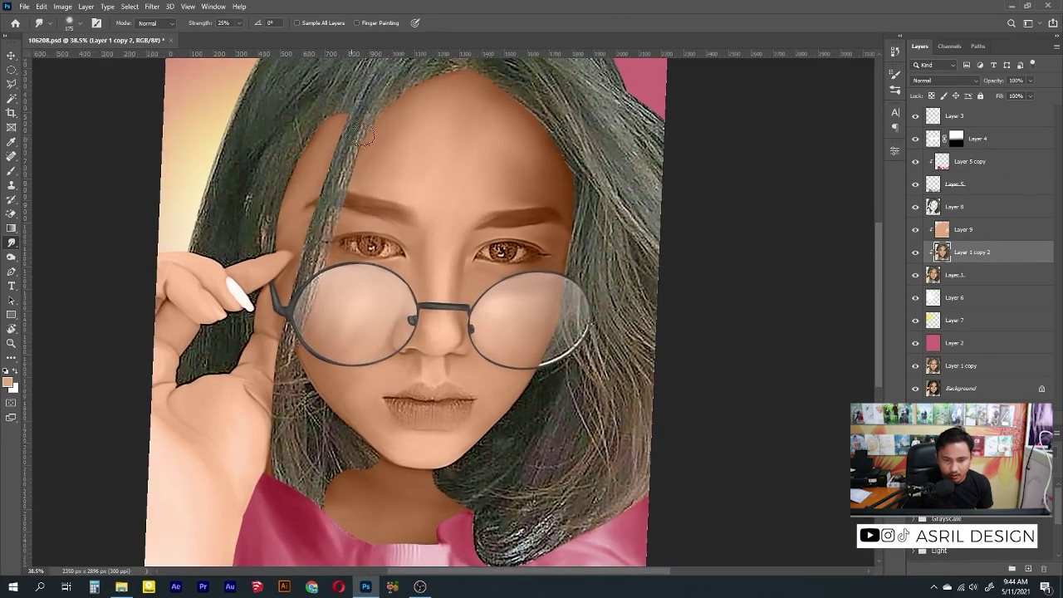
Step: Set the smudge brush to size 50 and strength 35% for the lips
{"action": "key", "text": "bracketright"}
{"action": "key", "text": "bracketright"}
{"action": "key", "text": "bracketright"}
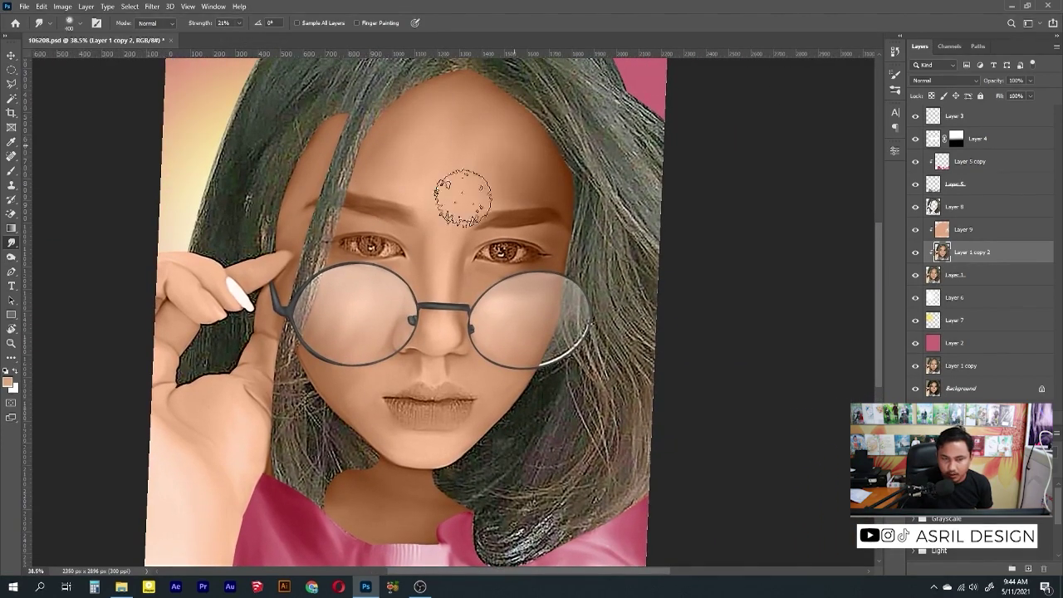
{"action": "key", "text": "2"}
{"action": "key", "text": "1"}
{"action": "scroll", "coordinate": [446, 247], "scroll_direction": "up", "scroll_amount": 8}
{"action": "key", "text": "bracketleft"}
{"action": "key", "text": "bracketleft"}
{"action": "key", "text": "bracketleft"}
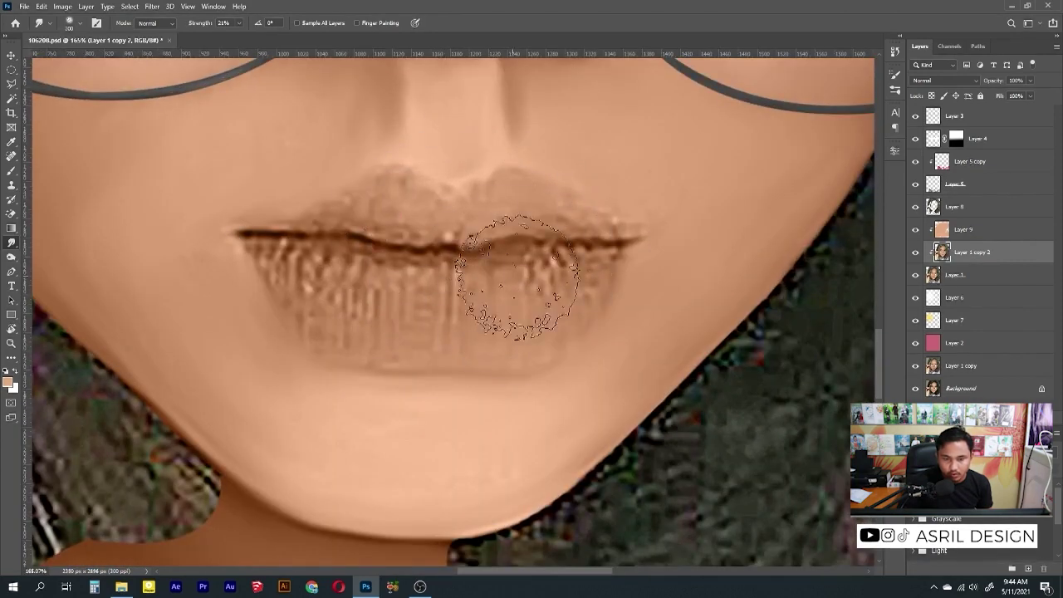
{"action": "key", "text": "bracketleft"}
{"action": "key", "text": "bracketleft"}
{"action": "key", "text": "bracketleft"}
{"action": "key", "text": "3"}
{"action": "key", "text": "1"}
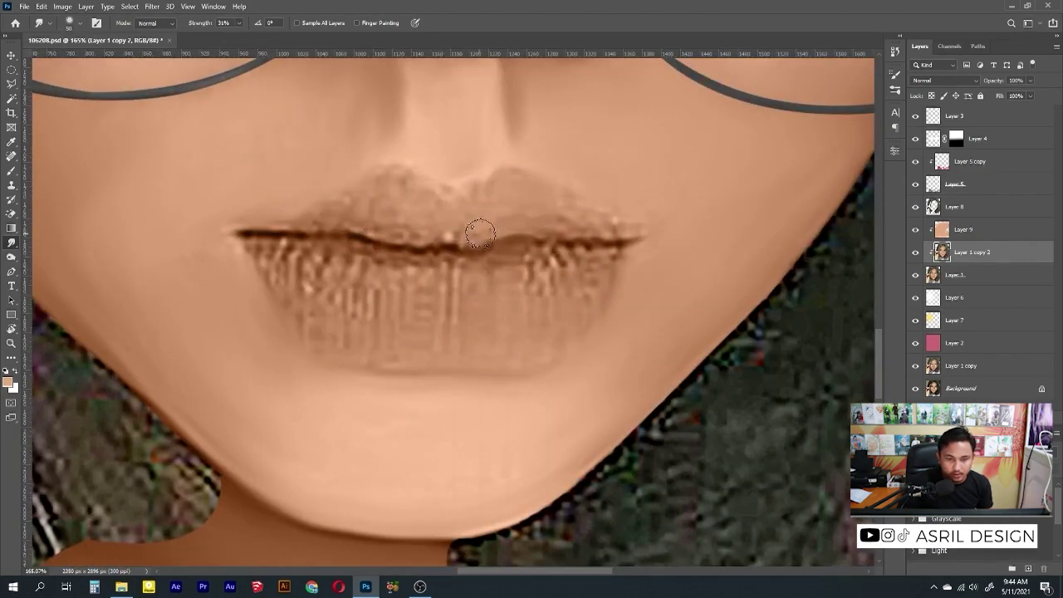
{"action": "key", "text": "3"}
{"action": "key", "text": "5"}
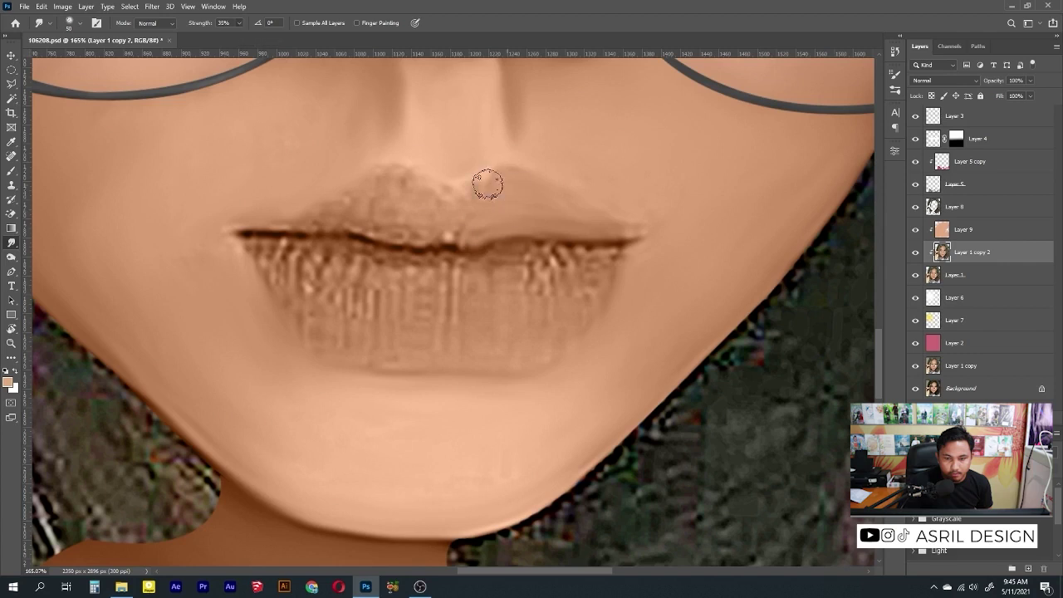
Step: Smooth the upper lip, cupid's bow and lip line toward the left corner
{"action": "mouse_move", "coordinate": [487, 182]}
{"action": "left_mouse_down"}
{"action": "mouse_move", "coordinate": [470, 221]}
{"action": "mouse_move", "coordinate": [643, 218]}
{"action": "left_mouse_up"}
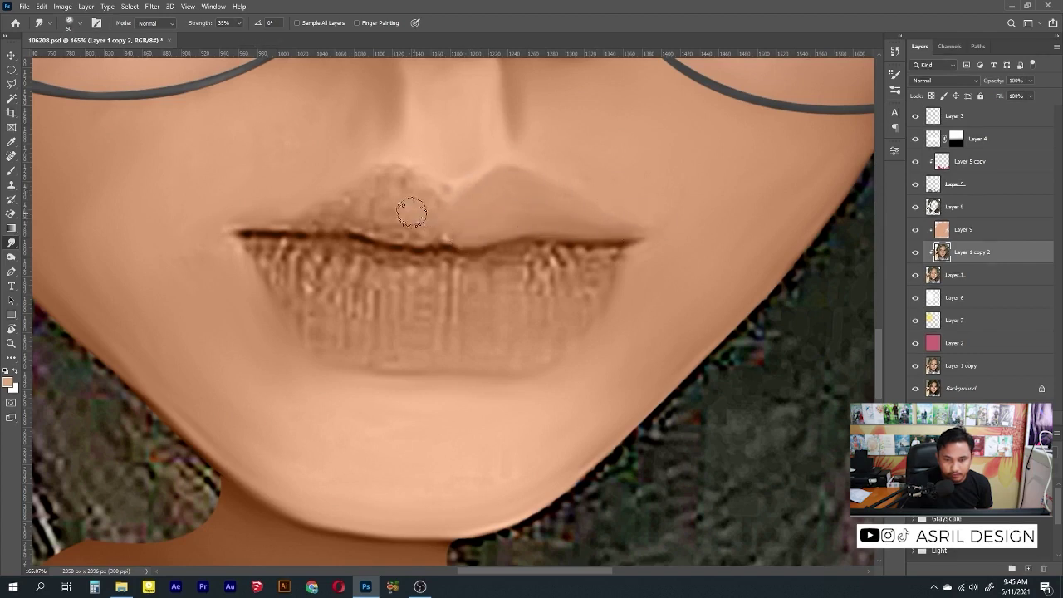
{"action": "mouse_move", "coordinate": [412, 213]}
{"action": "left_mouse_down"}
{"action": "mouse_move", "coordinate": [399, 178]}
{"action": "mouse_move", "coordinate": [439, 230]}
{"action": "mouse_move", "coordinate": [402, 190]}
{"action": "left_mouse_up"}
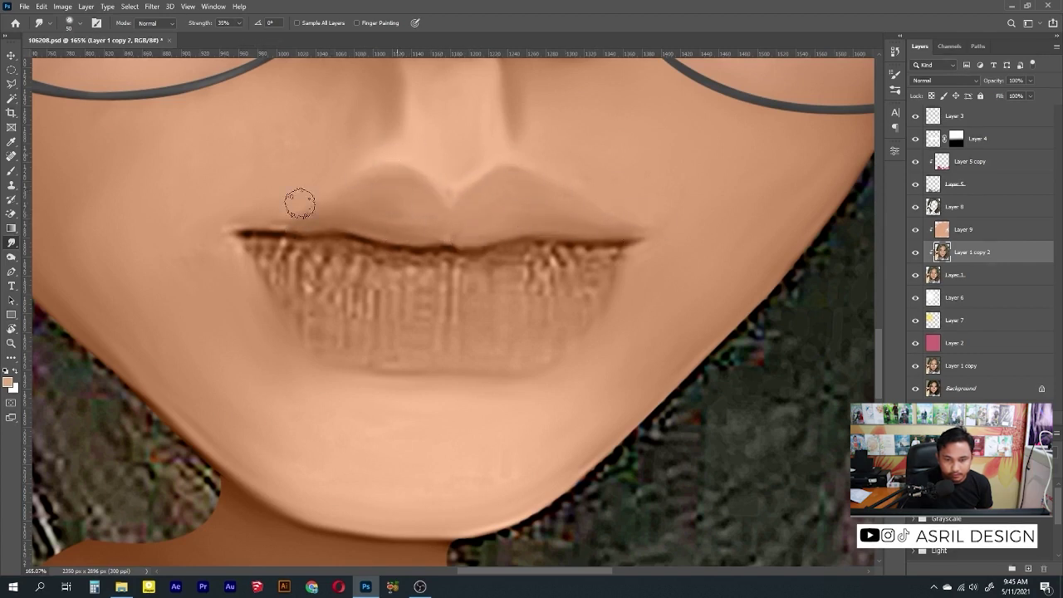
{"action": "mouse_move", "coordinate": [390, 231]}
{"action": "left_mouse_down"}
{"action": "mouse_move", "coordinate": [287, 229]}
{"action": "mouse_move", "coordinate": [428, 253]}
{"action": "mouse_move", "coordinate": [611, 240]}
{"action": "left_mouse_up"}
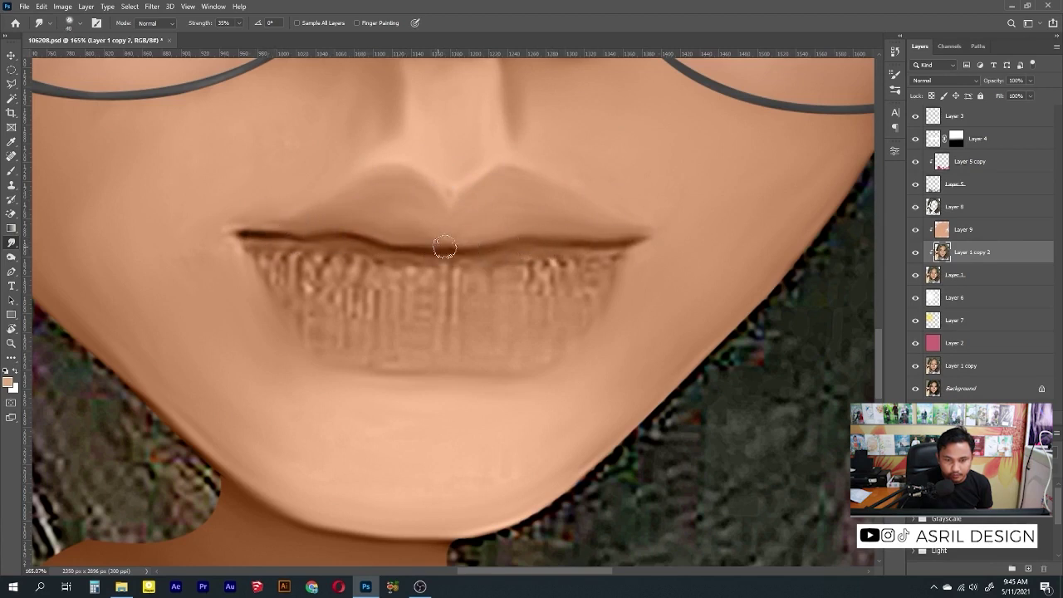
{"action": "left_click_drag", "start_coordinate": [444, 248], "coordinate": [252, 235]}
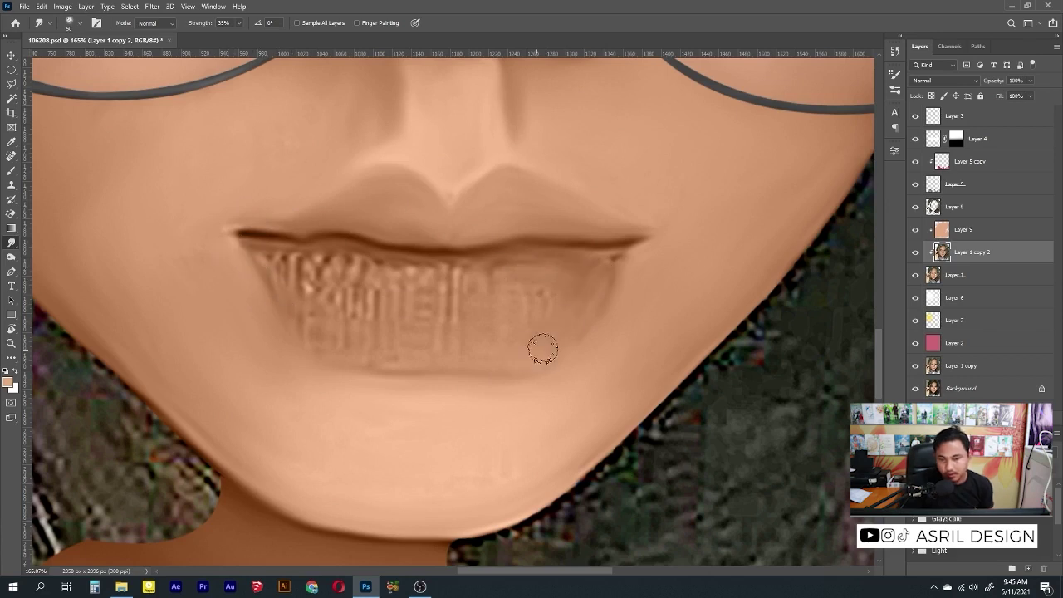
Step: Smear away the lower lip's streaky texture and embossed text, then lower strength to 24%
{"action": "left_click_drag", "start_coordinate": [511, 279], "coordinate": [341, 255]}
{"action": "left_click_drag", "start_coordinate": [270, 253], "coordinate": [417, 275]}
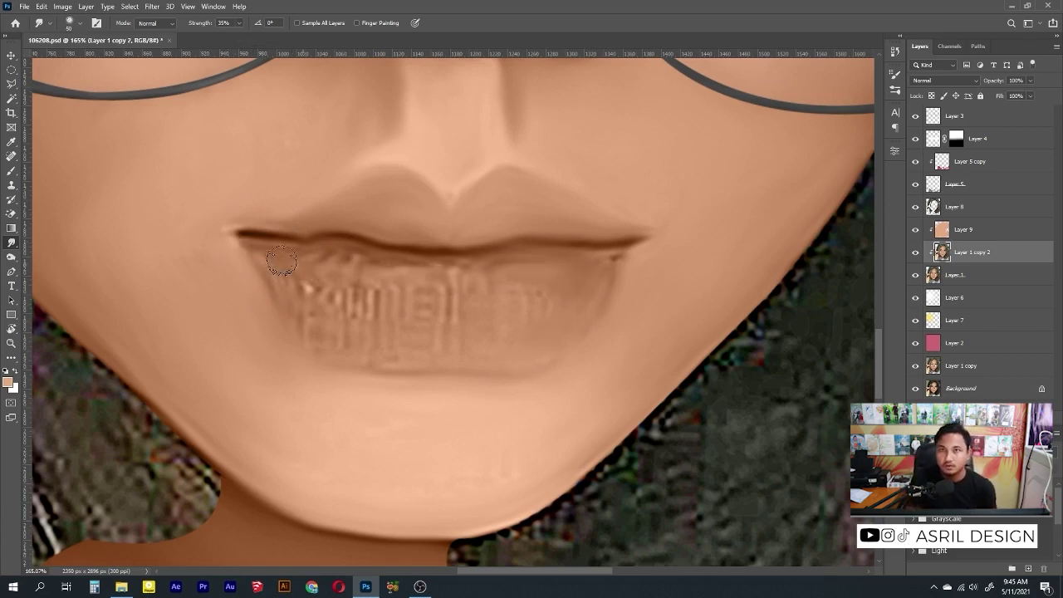
{"action": "left_click_drag", "start_coordinate": [271, 268], "coordinate": [387, 356]}
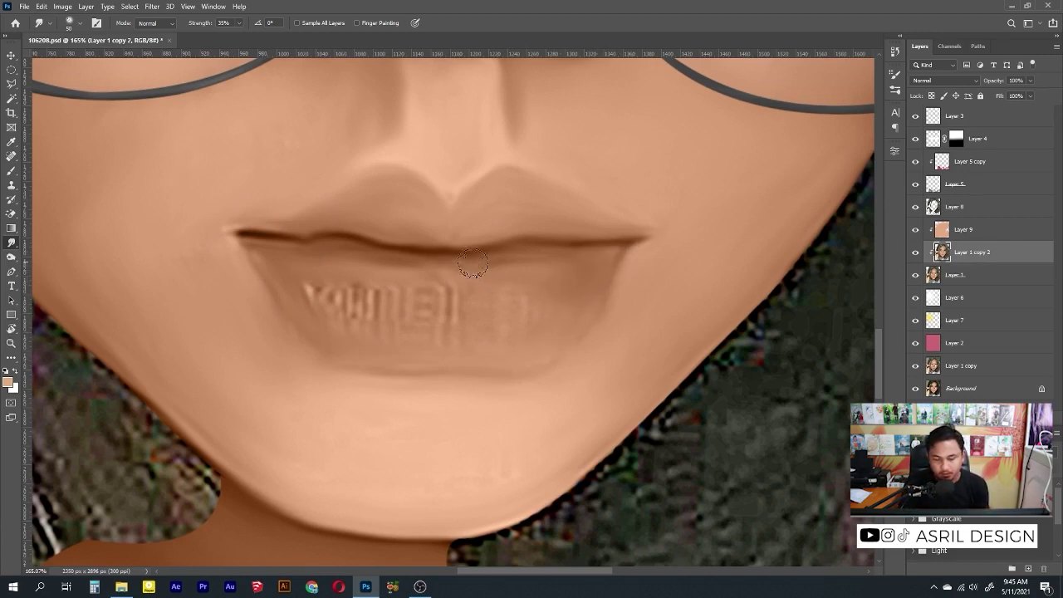
{"action": "mouse_move", "coordinate": [466, 306]}
{"action": "left_mouse_down"}
{"action": "mouse_move", "coordinate": [387, 273]}
{"action": "mouse_move", "coordinate": [318, 295]}
{"action": "mouse_move", "coordinate": [310, 276]}
{"action": "left_mouse_up"}
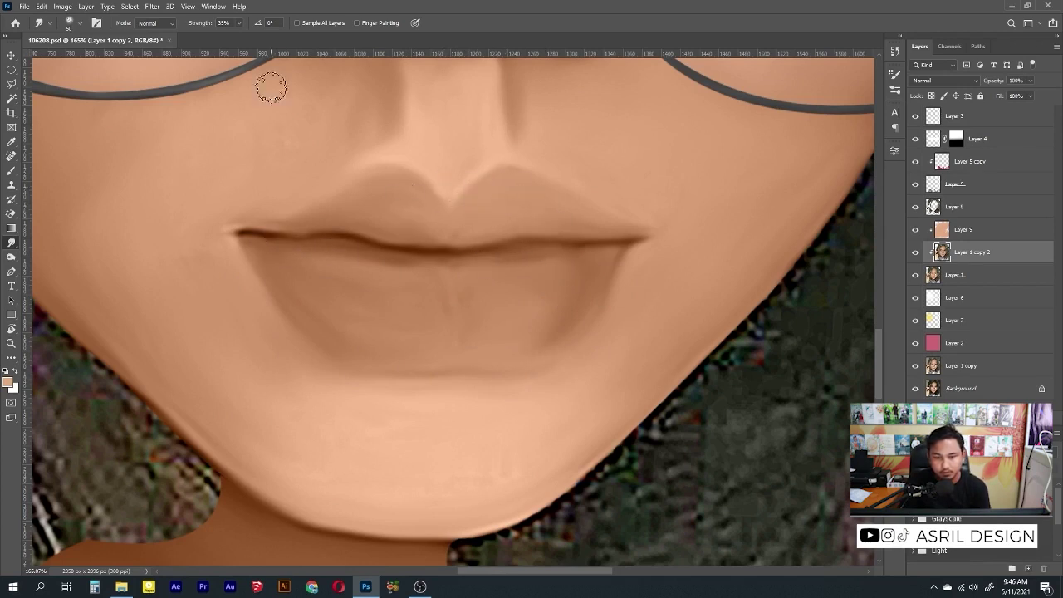
{"action": "left_click_drag", "start_coordinate": [239, 23], "coordinate": [233, 34]}
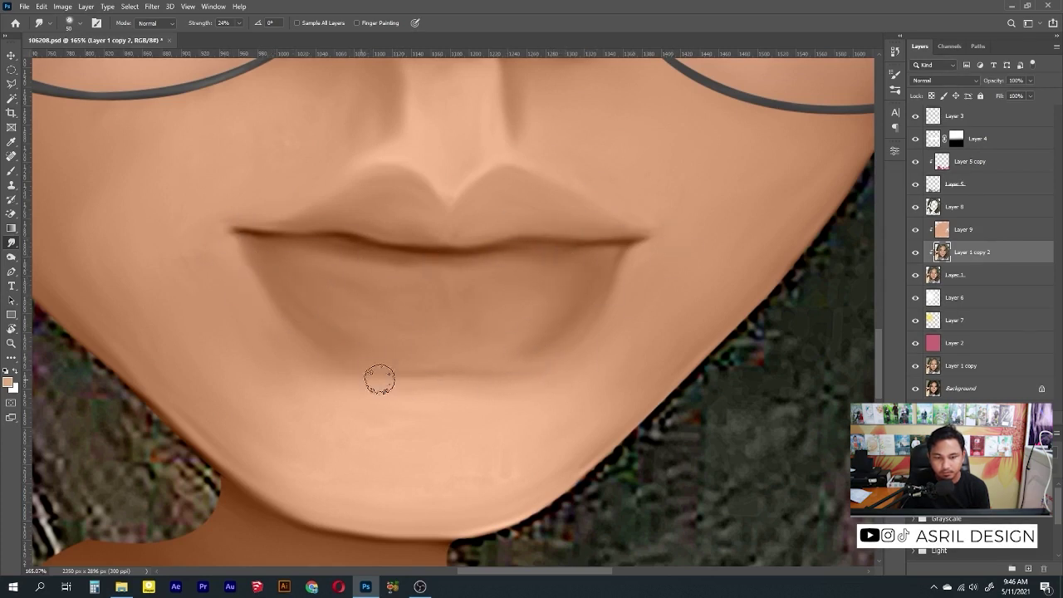
{"action": "scroll", "coordinate": [308, 346], "scroll_direction": "down", "scroll_amount": 5}
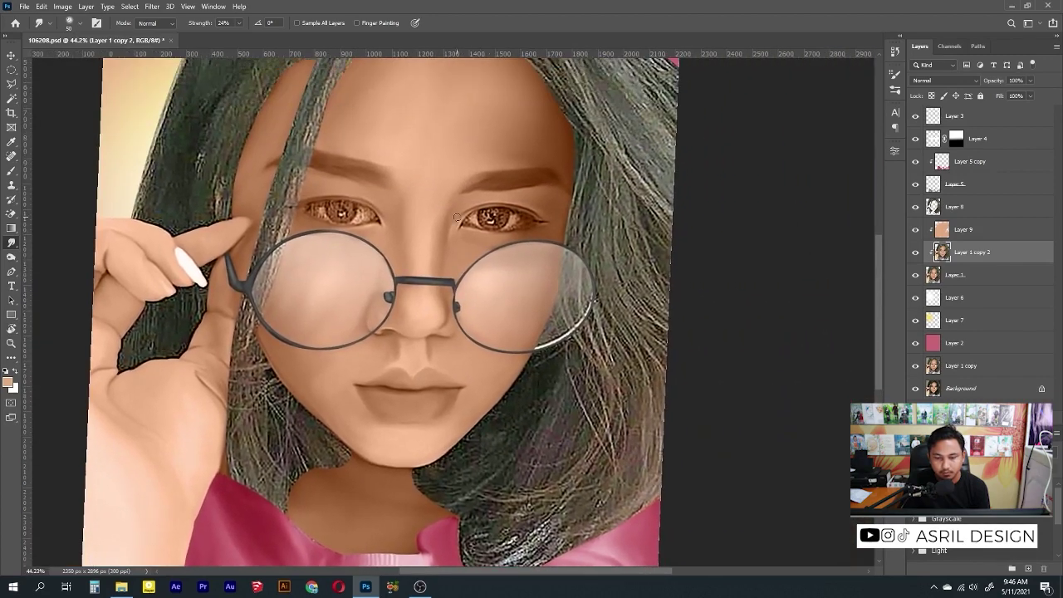
Step: Set the smudge brush to size 100 with strength lowered to 13%
{"action": "left_click_drag", "start_coordinate": [239, 36], "coordinate": [236, 37]}
{"action": "key", "text": "1"}
{"action": "key", "text": "3"}
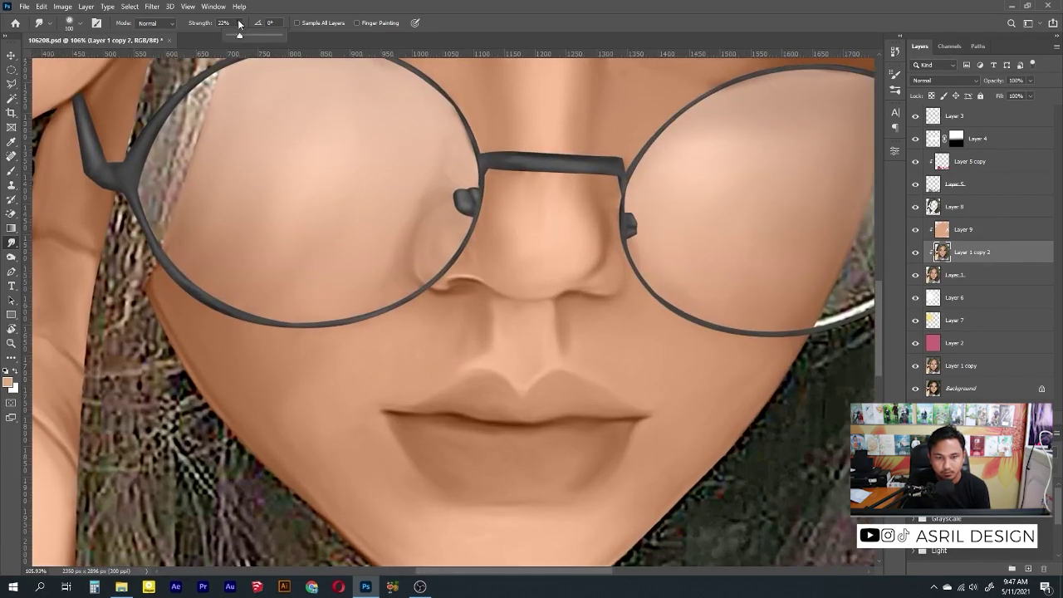
{"action": "key", "text": "bracketright"}
{"action": "key", "text": "bracketright"}
{"action": "key", "text": "bracketright"}
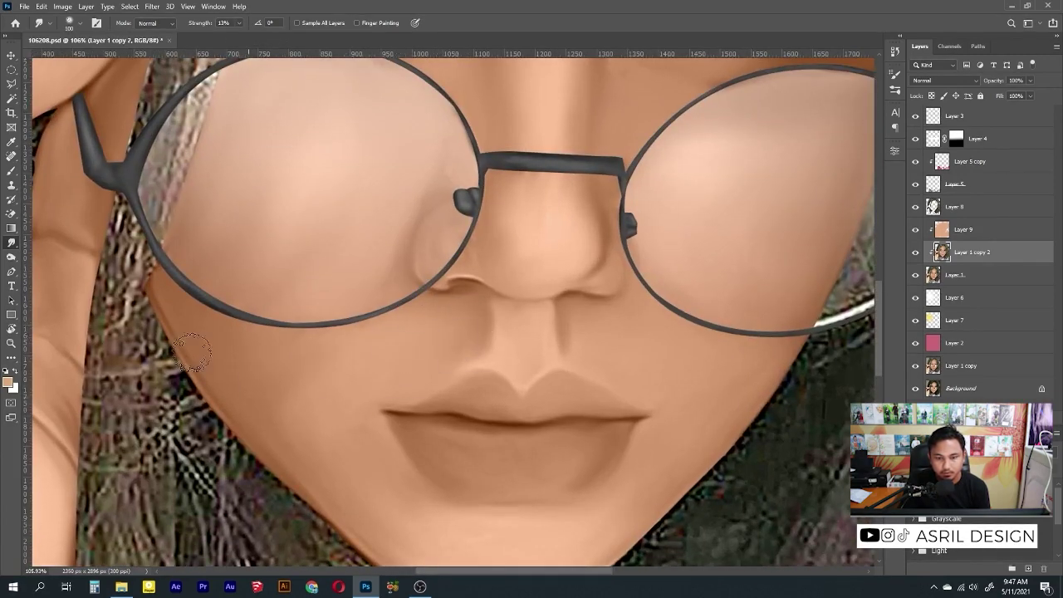
{"action": "scroll", "coordinate": [339, 404], "scroll_direction": "down", "scroll_amount": 3}
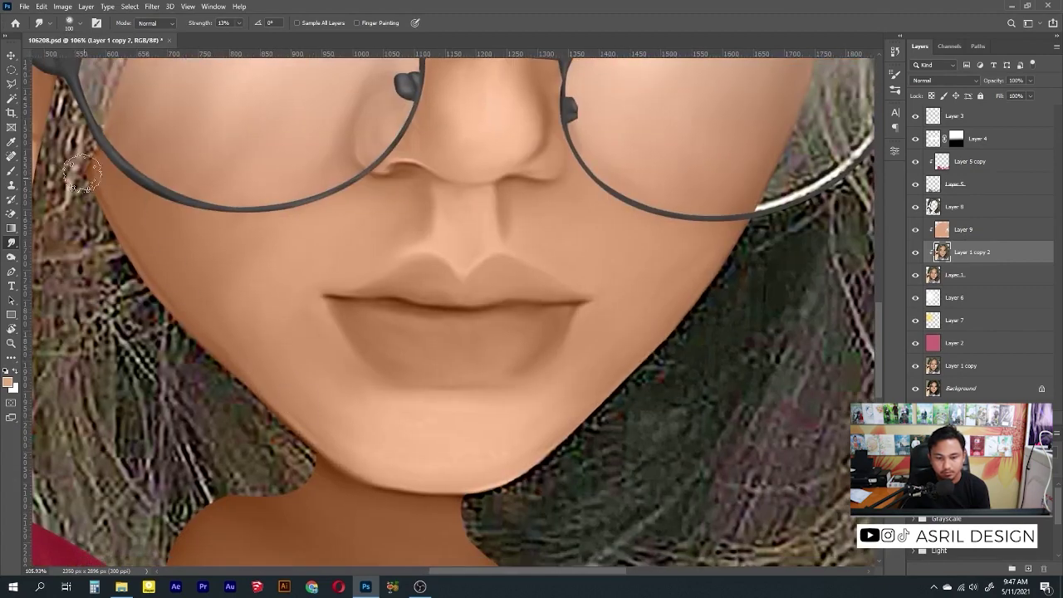
{"action": "scroll", "coordinate": [154, 225], "scroll_direction": "up", "scroll_amount": 3}
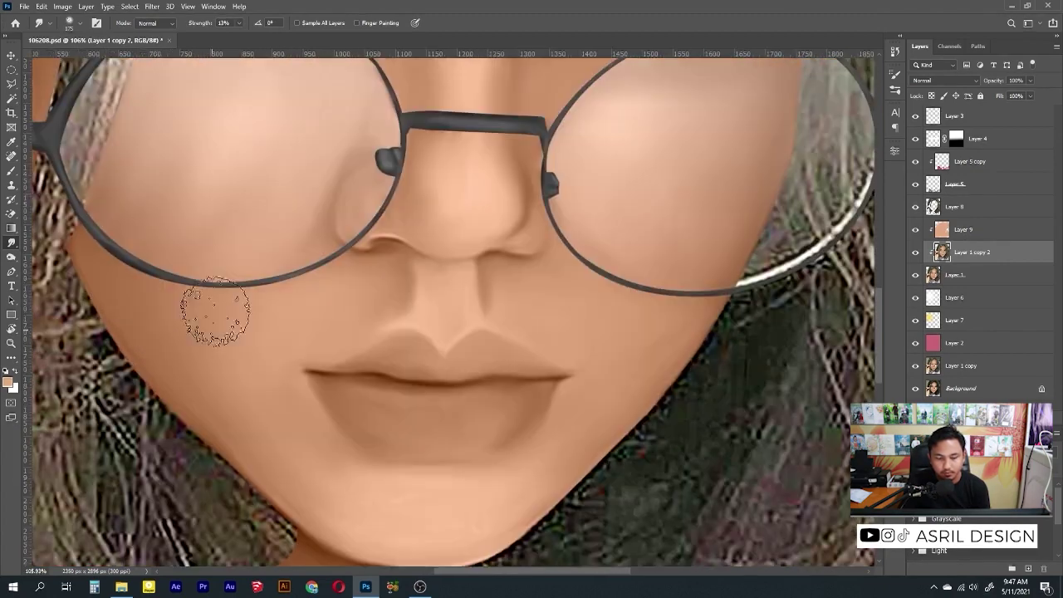
{"action": "scroll", "coordinate": [147, 301], "scroll_direction": "up", "scroll_amount": 1}
{"action": "scroll", "coordinate": [534, 237], "scroll_direction": "down", "scroll_amount": 2}
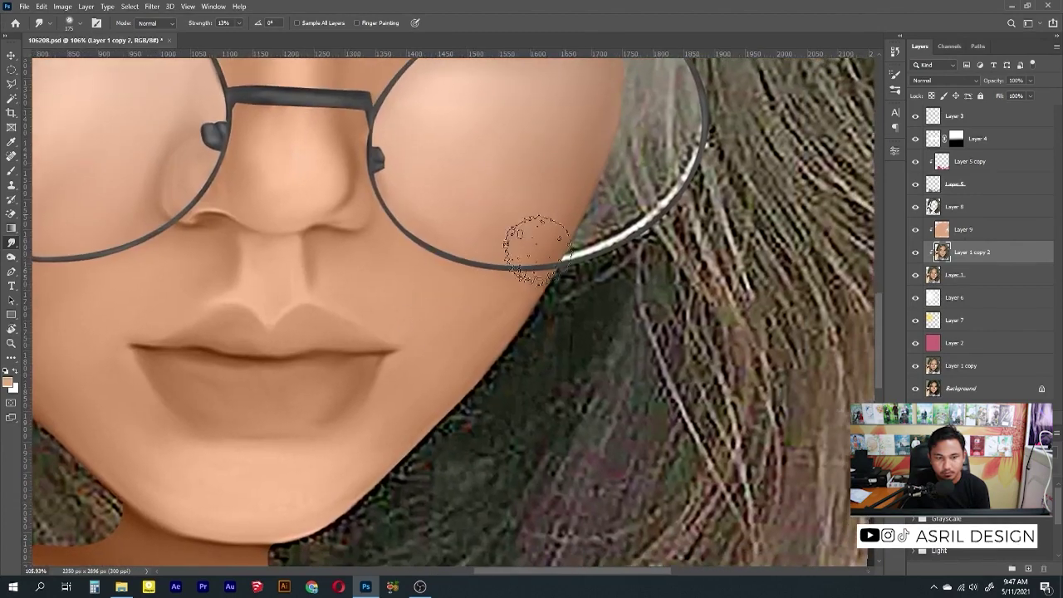
{"action": "scroll", "coordinate": [439, 266], "scroll_direction": "down", "scroll_amount": 3}
{"action": "left_click_drag", "start_coordinate": [439, 266], "coordinate": [464, 249]}
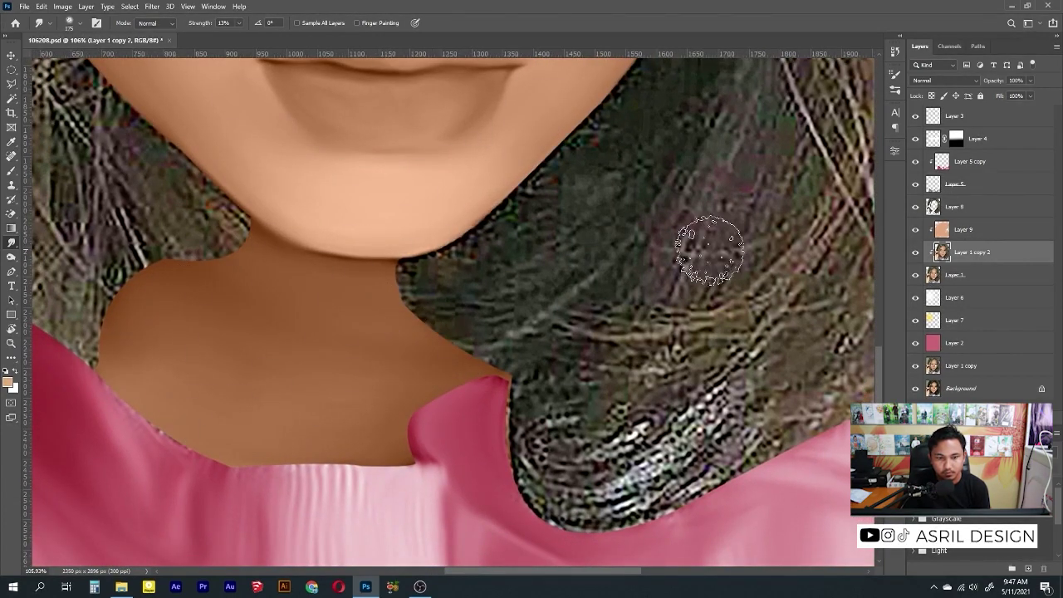
Step: Briefly select Layer 5 copy, raise strength to 27%, and return to Layer 1 copy 2
{"action": "left_click", "coordinate": [963, 163]}
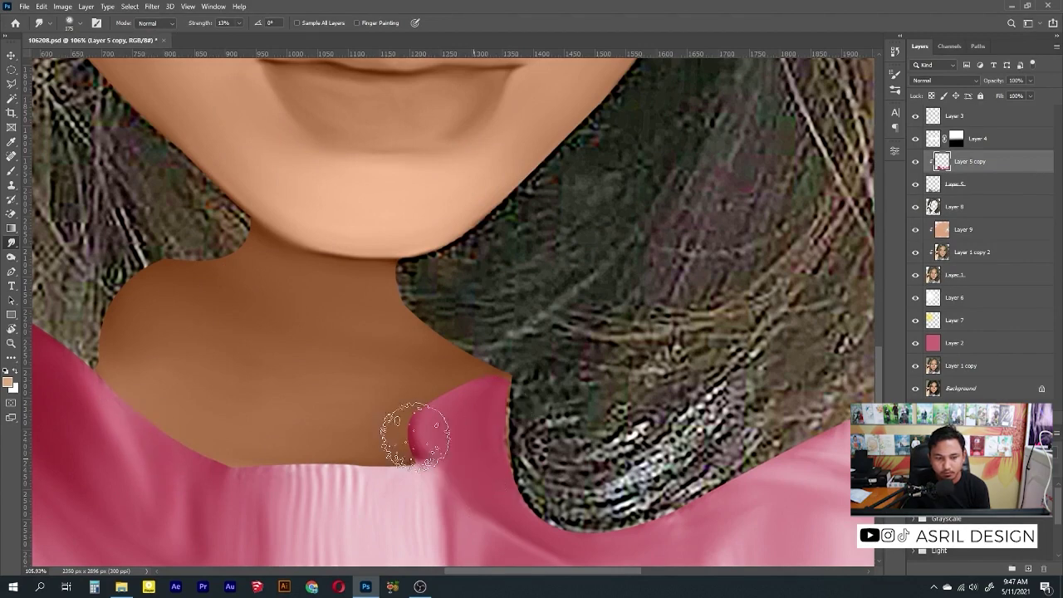
{"action": "key", "text": "ctrl+0"}
{"action": "scroll", "coordinate": [349, 287], "scroll_direction": "up", "scroll_amount": 5}
{"action": "key", "text": "2"}
{"action": "key", "text": "7"}
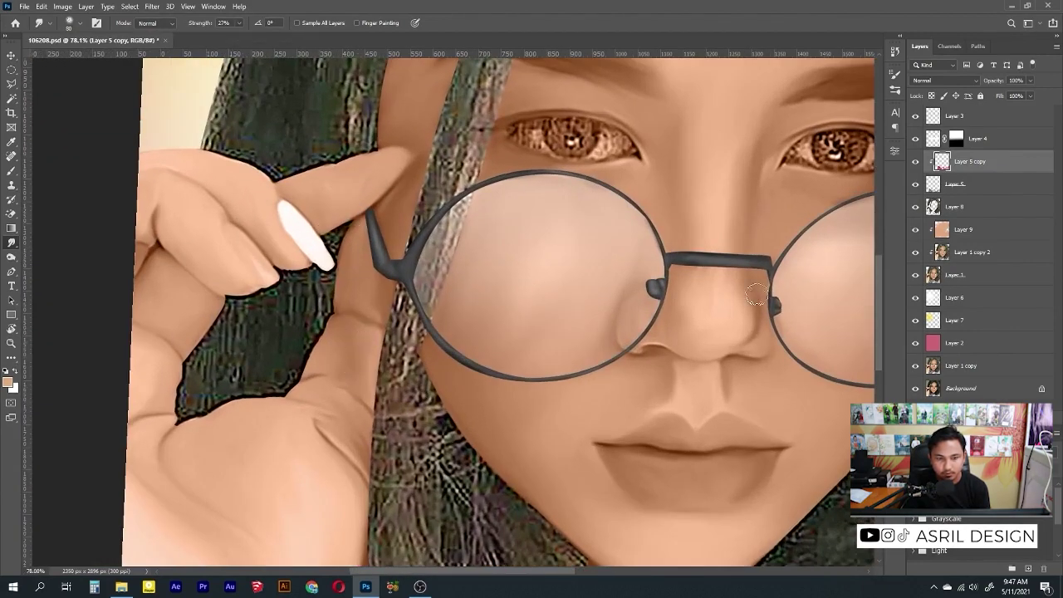
{"action": "left_click", "coordinate": [368, 340], "text": "ctrl"}
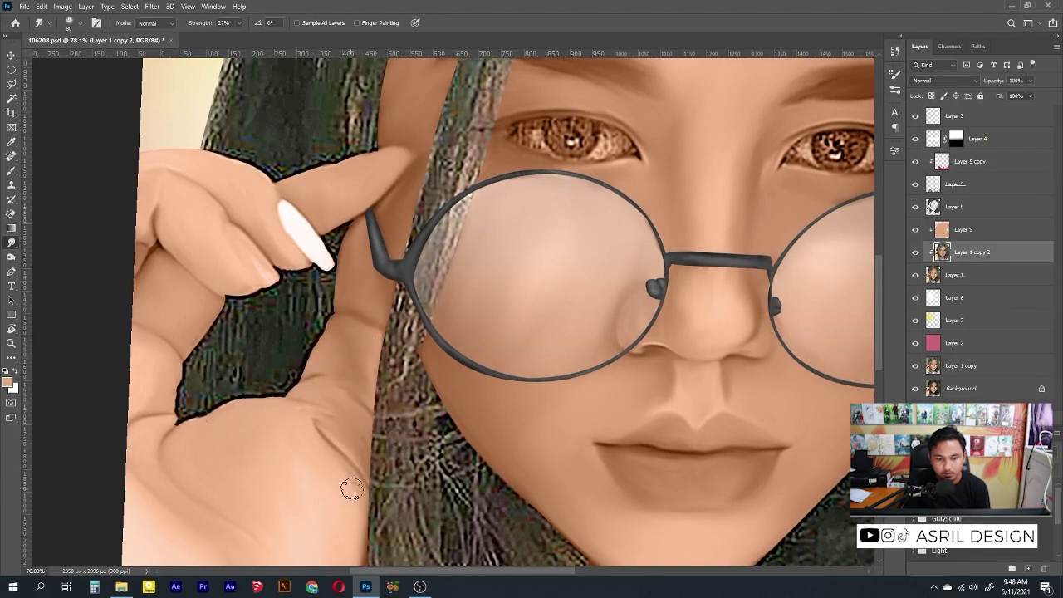
Step: Zoom and pan the view back in on the eyes and glasses
{"action": "scroll", "coordinate": [351, 489], "scroll_direction": "down", "scroll_amount": 3}
{"action": "left_click_drag", "start_coordinate": [357, 186], "coordinate": [318, 272]}
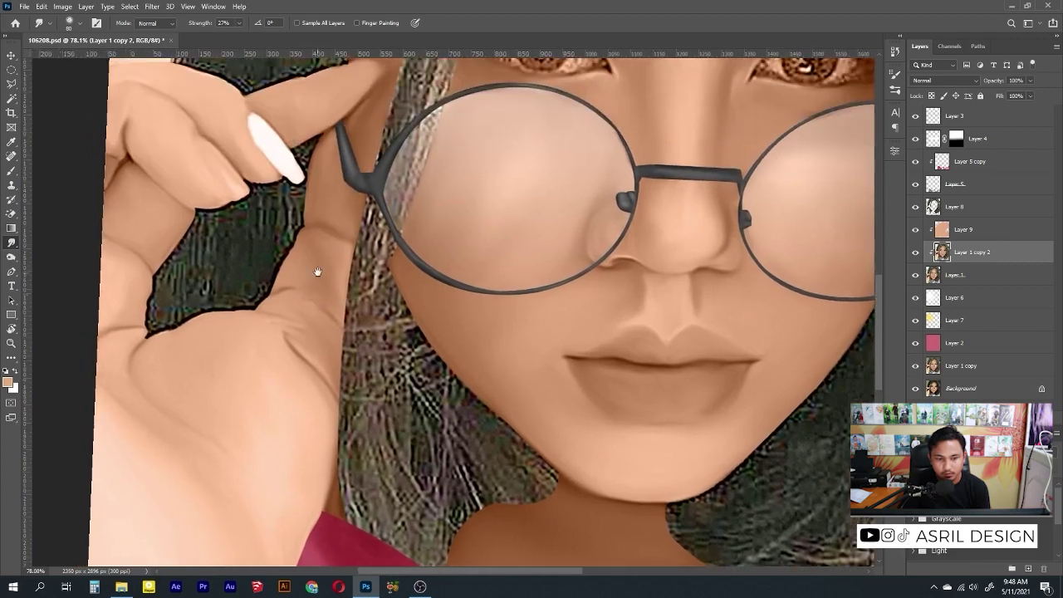
{"action": "scroll", "coordinate": [285, 297], "scroll_direction": "up", "scroll_amount": 1}
{"action": "scroll", "coordinate": [250, 258], "scroll_direction": "left", "scroll_amount": 2}
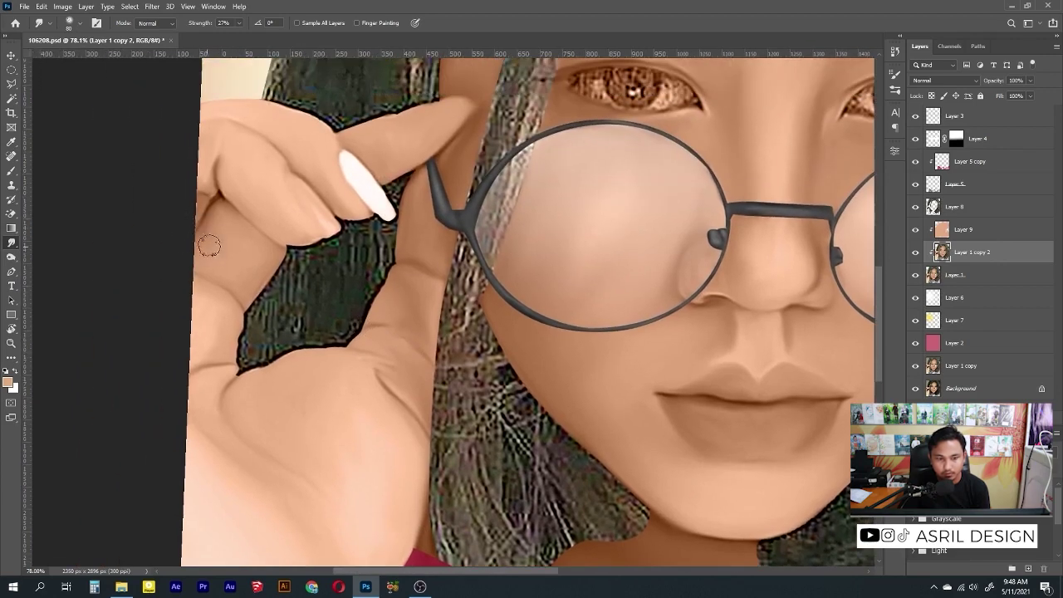
{"action": "scroll", "coordinate": [419, 224], "scroll_direction": "up", "scroll_amount": 2}
{"action": "scroll", "coordinate": [419, 224], "scroll_direction": "right", "scroll_amount": 1}
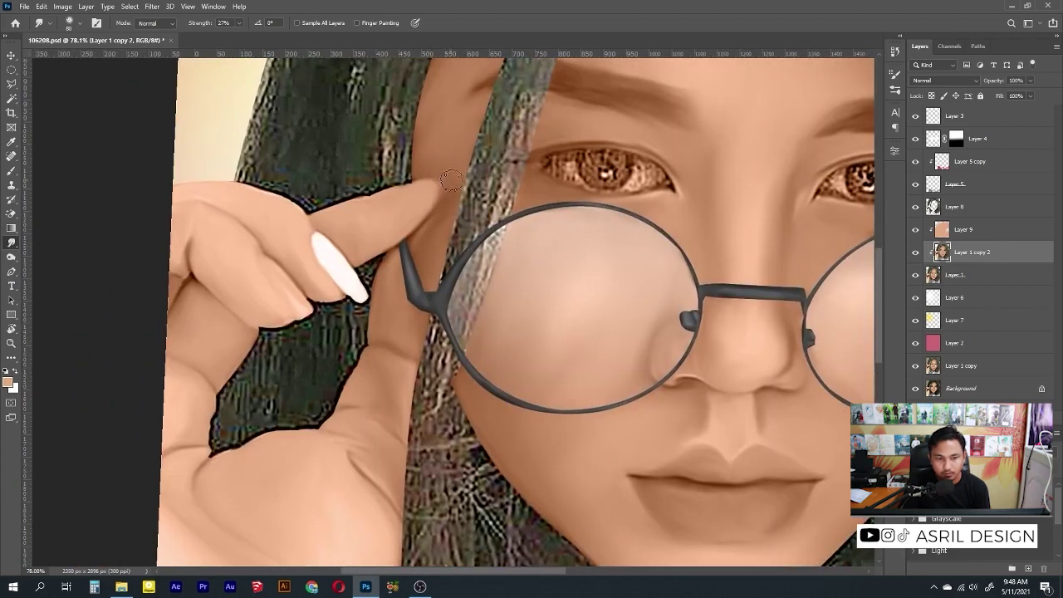
{"action": "scroll", "coordinate": [361, 221], "scroll_direction": "up", "scroll_amount": 2}
{"action": "scroll", "coordinate": [458, 328], "scroll_direction": "down", "scroll_amount": 3}
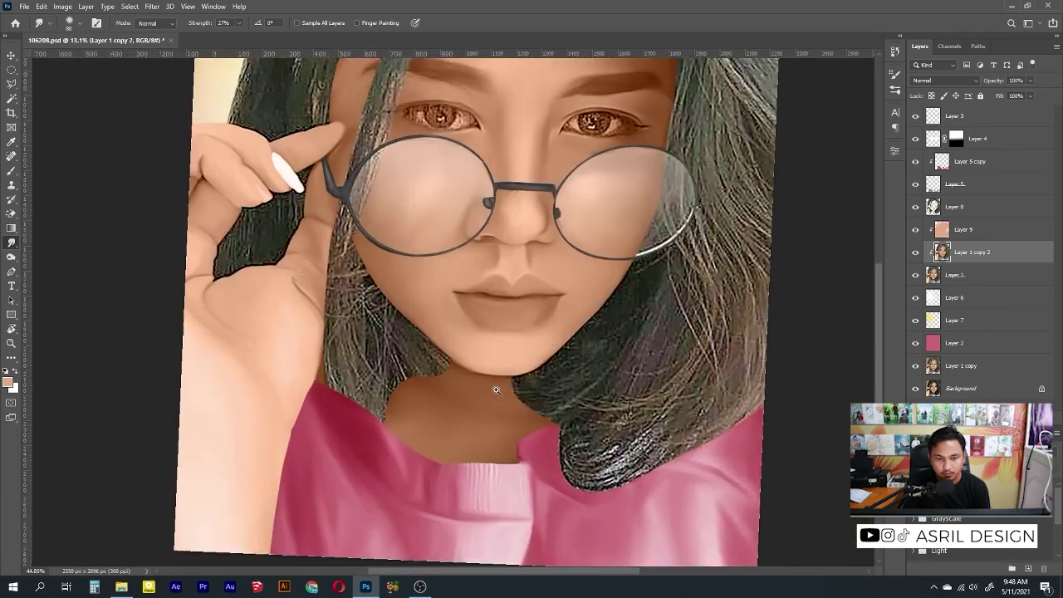
{"action": "scroll", "coordinate": [323, 220], "scroll_direction": "up", "scroll_amount": 5}
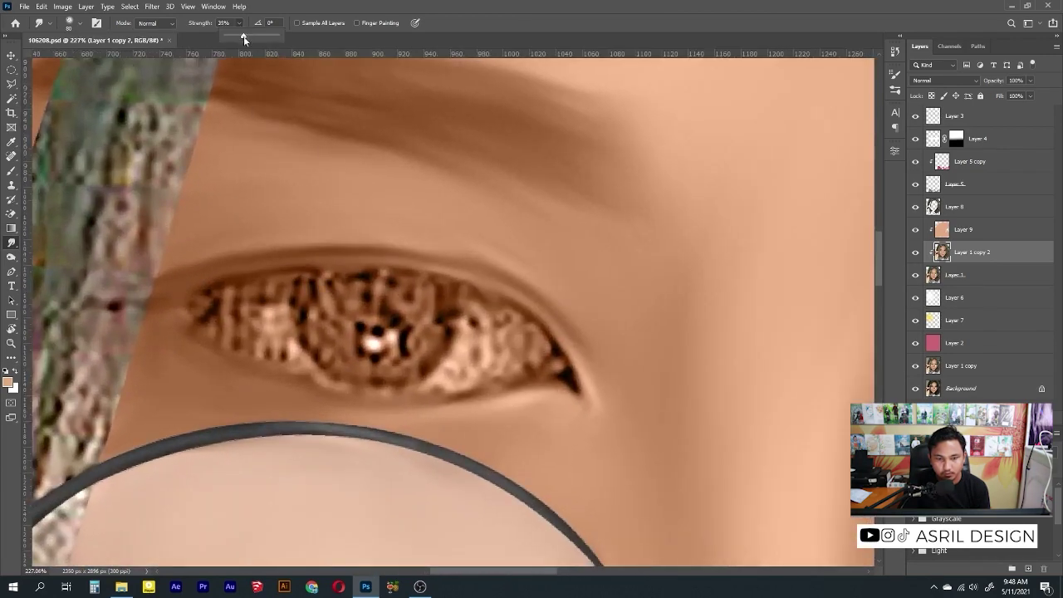
Step: Smudge the left eye's iris edge, left side and inner corner with a size-35 brush
{"action": "key", "text": "5"}
{"action": "key", "text": "5"}
{"action": "mouse_move", "coordinate": [475, 347]}
{"action": "left_mouse_down"}
{"action": "mouse_move", "coordinate": [498, 357]}
{"action": "mouse_move", "coordinate": [519, 325]}
{"action": "mouse_move", "coordinate": [489, 378]}
{"action": "left_mouse_up"}
{"action": "key", "text": "bracketleft"}
{"action": "key", "text": "bracketleft"}
{"action": "key", "text": "bracketleft"}
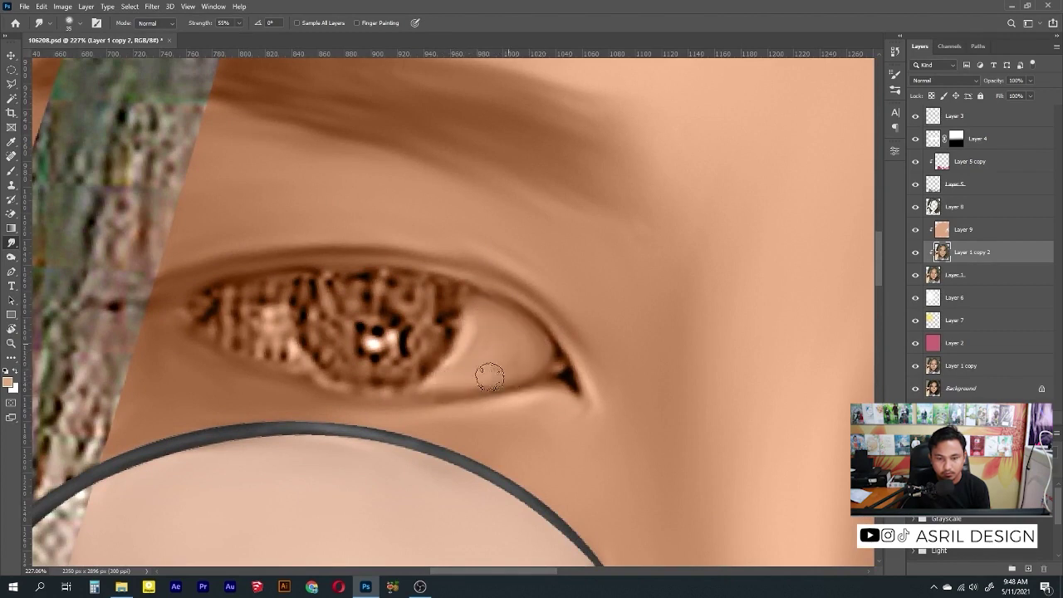
{"action": "mouse_move", "coordinate": [282, 324]}
{"action": "left_mouse_down"}
{"action": "mouse_move", "coordinate": [203, 321]}
{"action": "mouse_move", "coordinate": [284, 350]}
{"action": "mouse_move", "coordinate": [310, 347]}
{"action": "left_mouse_up"}
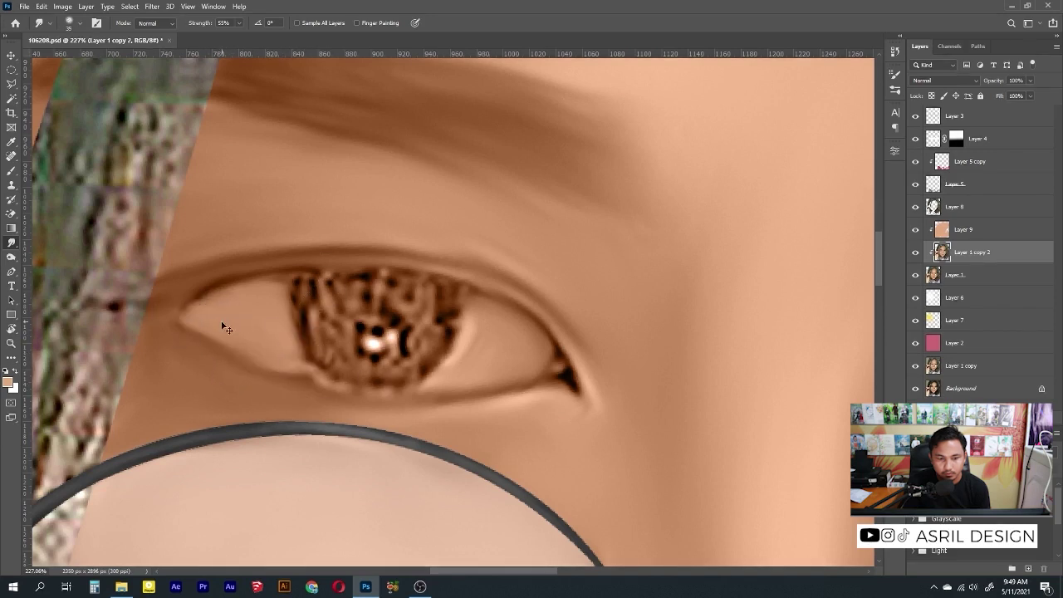
{"action": "left_click_drag", "start_coordinate": [222, 328], "coordinate": [193, 354]}
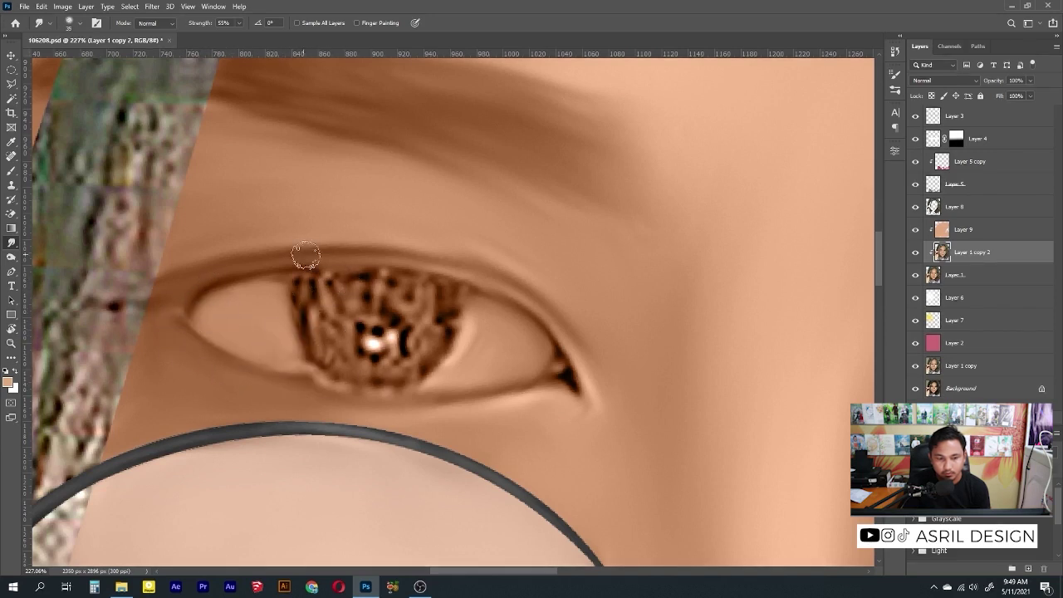
Step: Smudge the other eye's bright inner corner and mottled outer and lower corners smooth
{"action": "left_click_drag", "start_coordinate": [698, 393], "coordinate": [432, 302]}
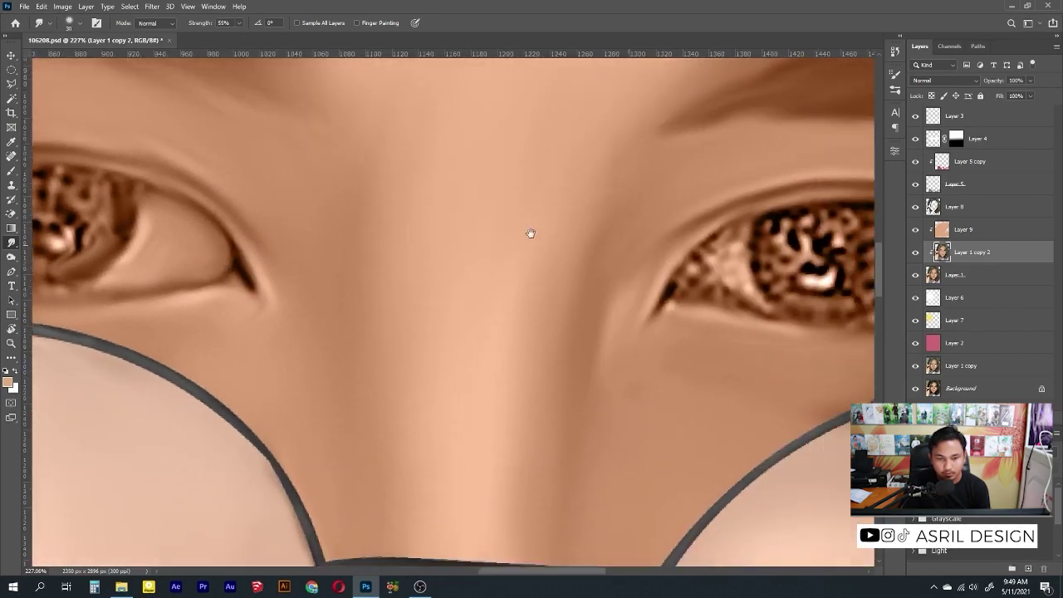
{"action": "mouse_move", "coordinate": [704, 262]}
{"action": "left_mouse_down"}
{"action": "mouse_move", "coordinate": [360, 263]}
{"action": "mouse_move", "coordinate": [399, 299]}
{"action": "left_mouse_up"}
{"action": "left_click_drag", "start_coordinate": [333, 287], "coordinate": [405, 300]}
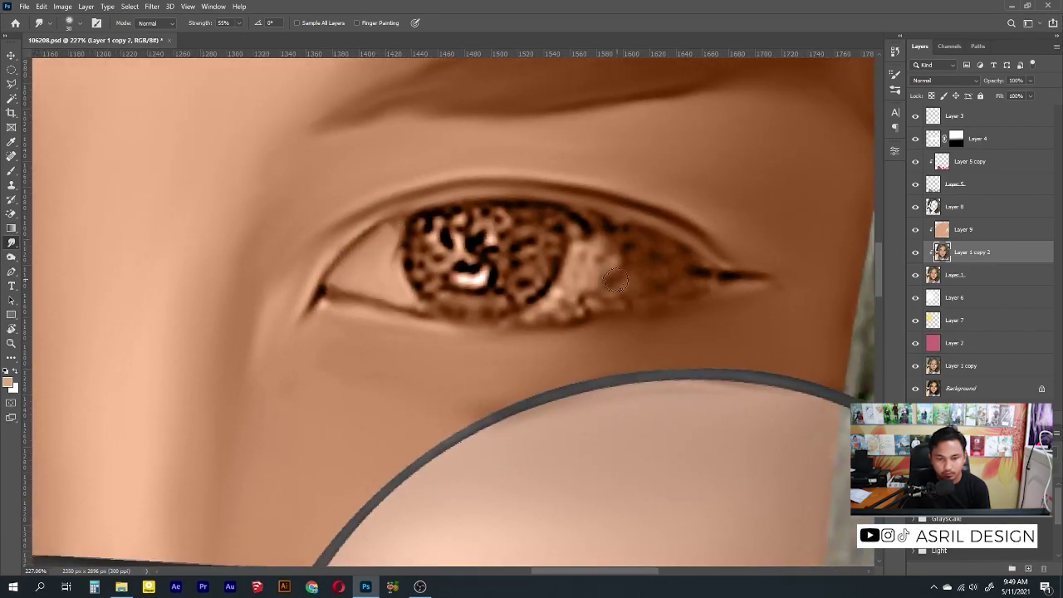
{"action": "mouse_move", "coordinate": [615, 281]}
{"action": "left_mouse_down"}
{"action": "mouse_move", "coordinate": [553, 296]}
{"action": "mouse_move", "coordinate": [593, 238]}
{"action": "mouse_move", "coordinate": [582, 316]}
{"action": "mouse_move", "coordinate": [674, 266]}
{"action": "left_mouse_up"}
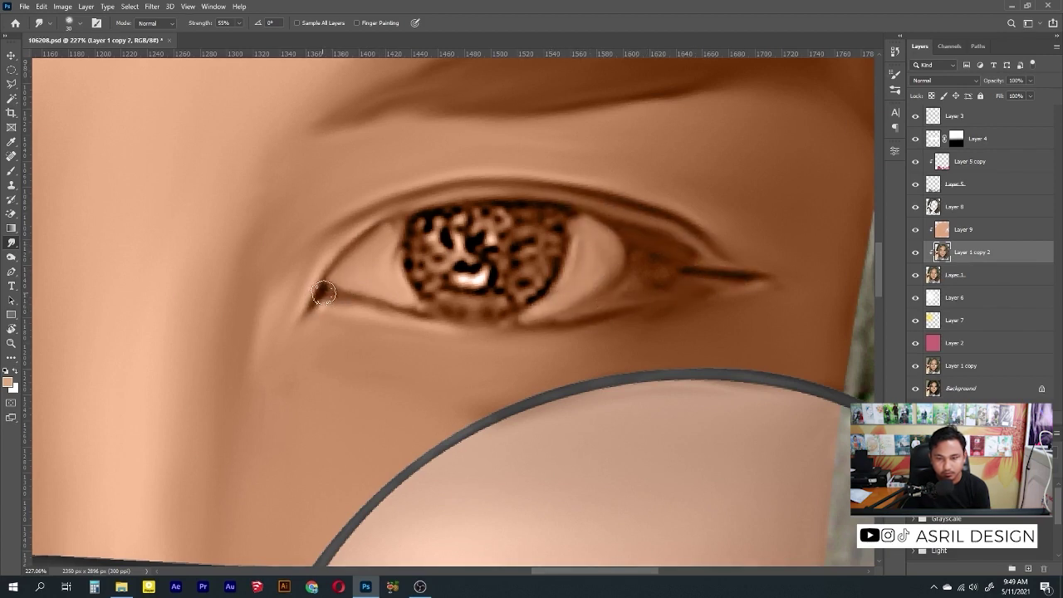
{"action": "left_click_drag", "start_coordinate": [577, 271], "coordinate": [669, 279]}
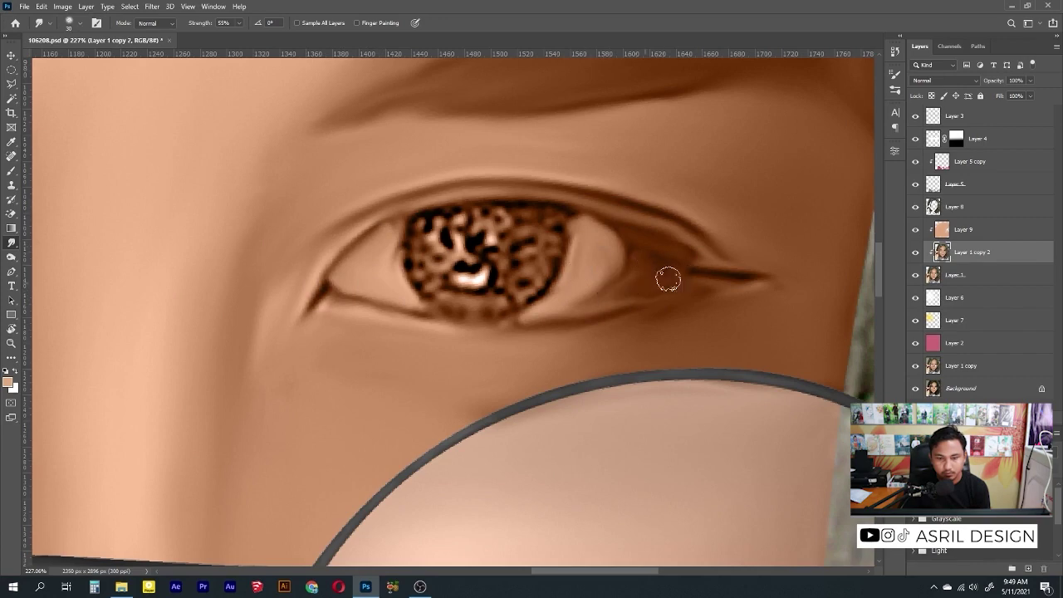
{"action": "mouse_move", "coordinate": [656, 242]}
{"action": "left_mouse_down"}
{"action": "mouse_move", "coordinate": [510, 266]}
{"action": "mouse_move", "coordinate": [508, 300]}
{"action": "left_mouse_up"}
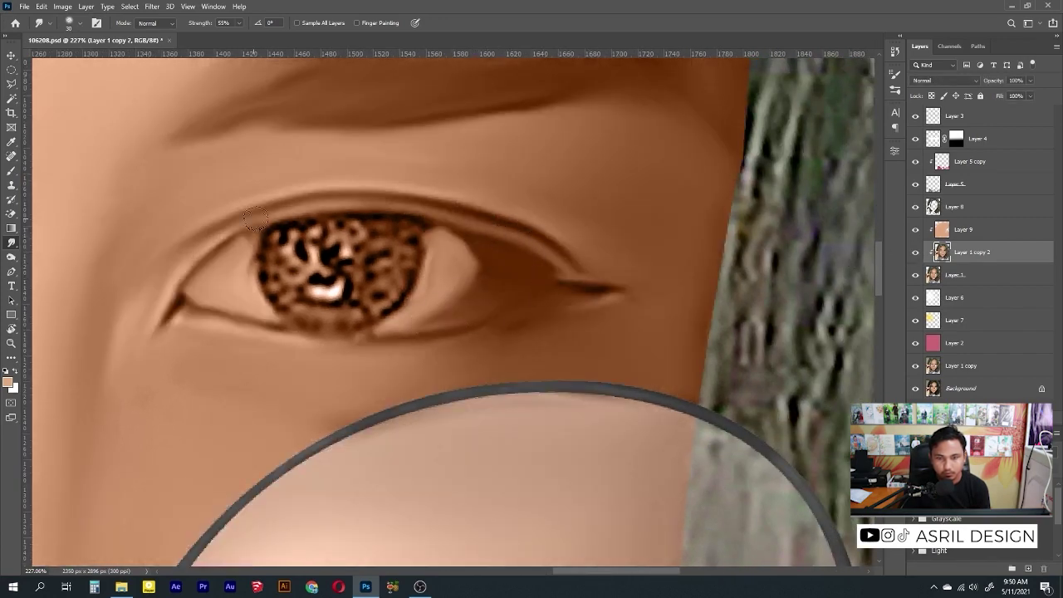
{"action": "scroll", "coordinate": [479, 229], "scroll_direction": "down", "scroll_amount": 5}
{"action": "scroll", "coordinate": [593, 244], "scroll_direction": "up", "scroll_amount": 7}
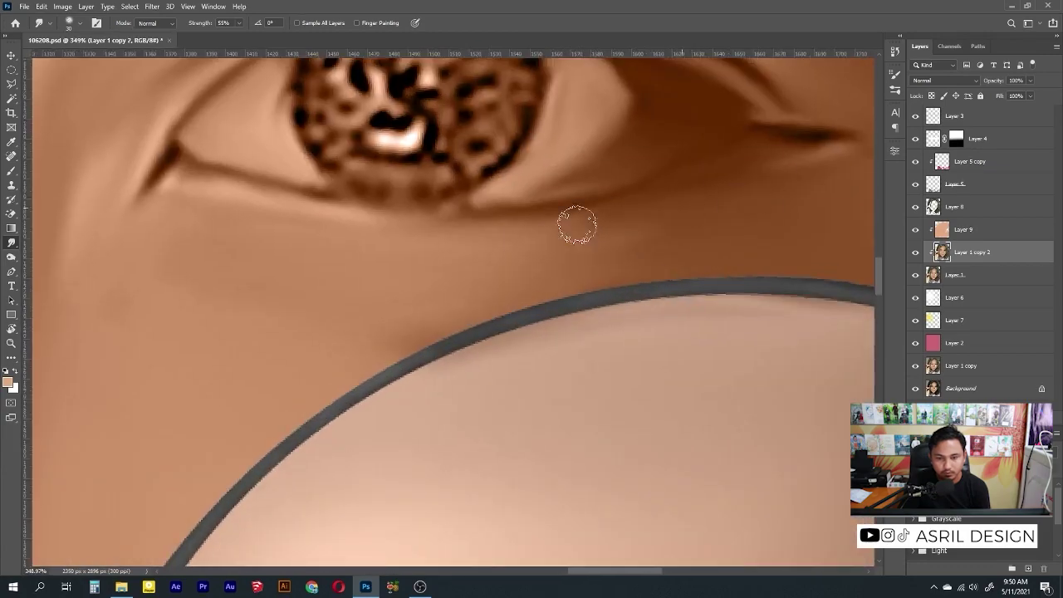
{"action": "scroll", "coordinate": [617, 241], "scroll_direction": "down", "scroll_amount": 5}
Step: Apply a Color Balance adjustment to the skin colour layer
{"action": "left_click", "coordinate": [964, 229]}
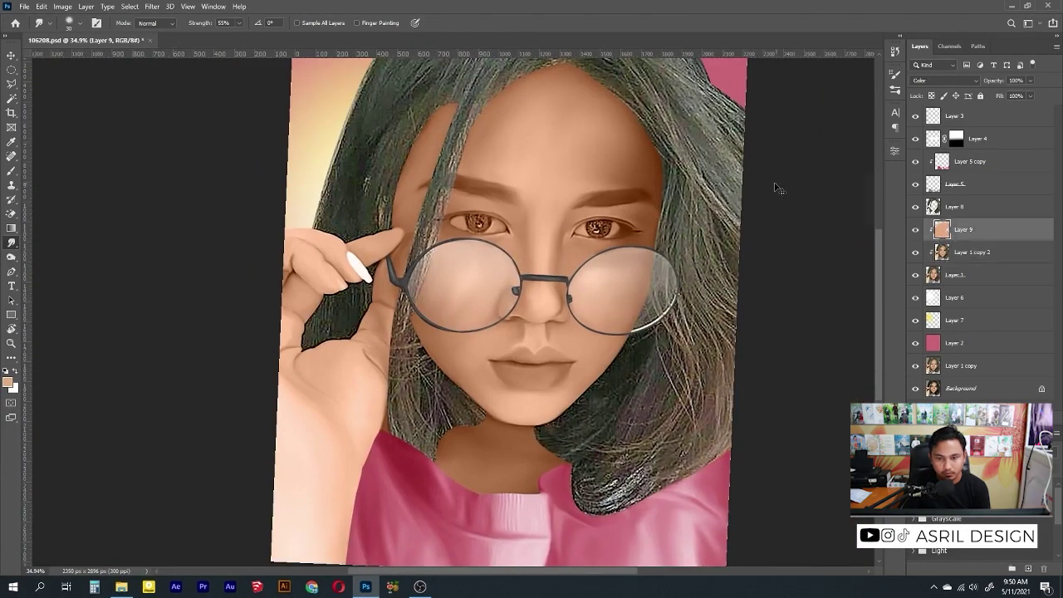
{"action": "key", "text": "ctrl+b"}
{"action": "left_click_drag", "start_coordinate": [755, 181], "coordinate": [750, 184]}
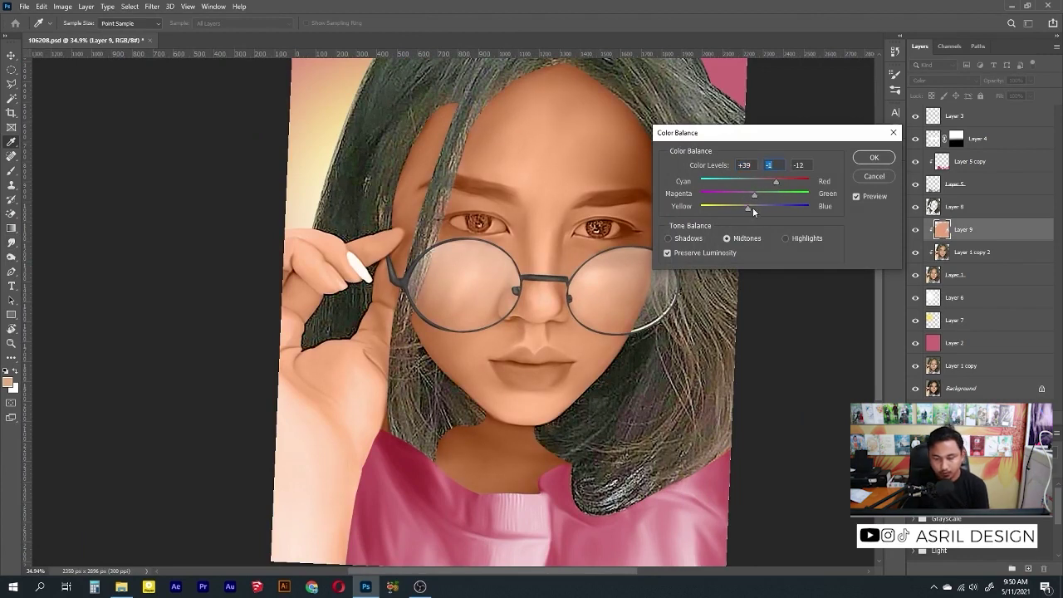
{"action": "left_click", "coordinate": [874, 157]}
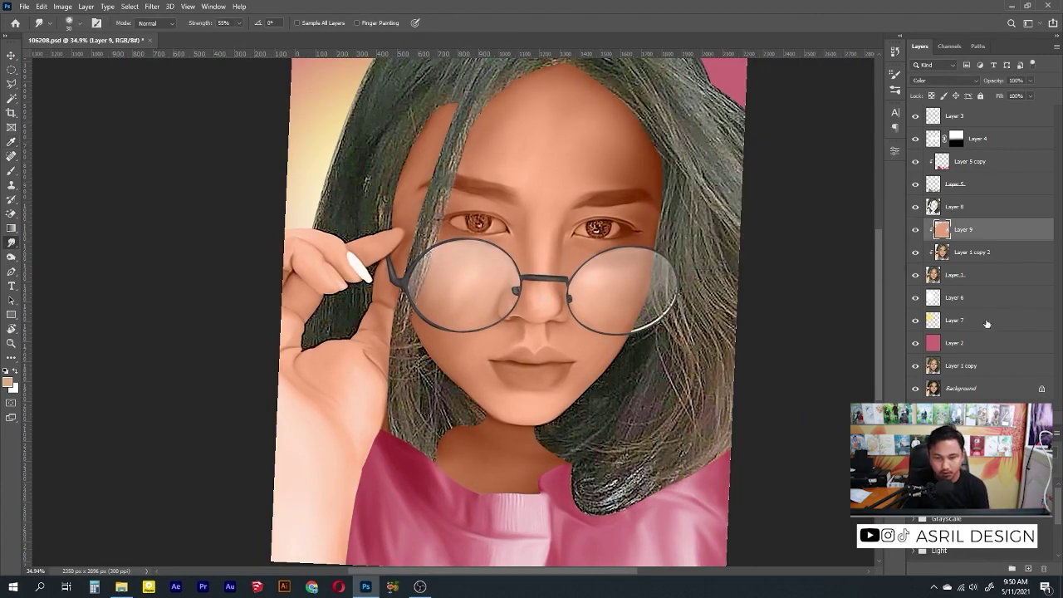
Step: Create a new layer for the lips and set the foreground colour to red
{"action": "key", "text": "ctrl+shift+alt+n"}
{"action": "left_click", "coordinate": [8, 381]}
{"action": "key", "text": "Return"}
{"action": "scroll", "coordinate": [568, 391], "scroll_direction": "up", "scroll_amount": 10}
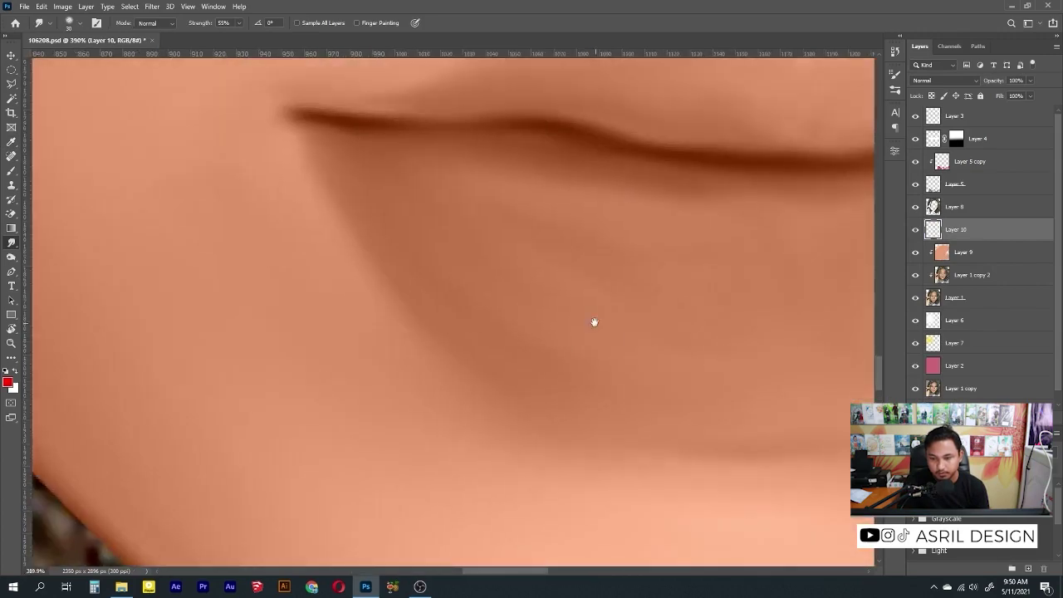
{"action": "scroll", "coordinate": [593, 321], "scroll_direction": "up", "scroll_amount": 3}
{"action": "key", "text": "b"}
{"action": "scroll", "coordinate": [577, 233], "scroll_direction": "down", "scroll_amount": 4}
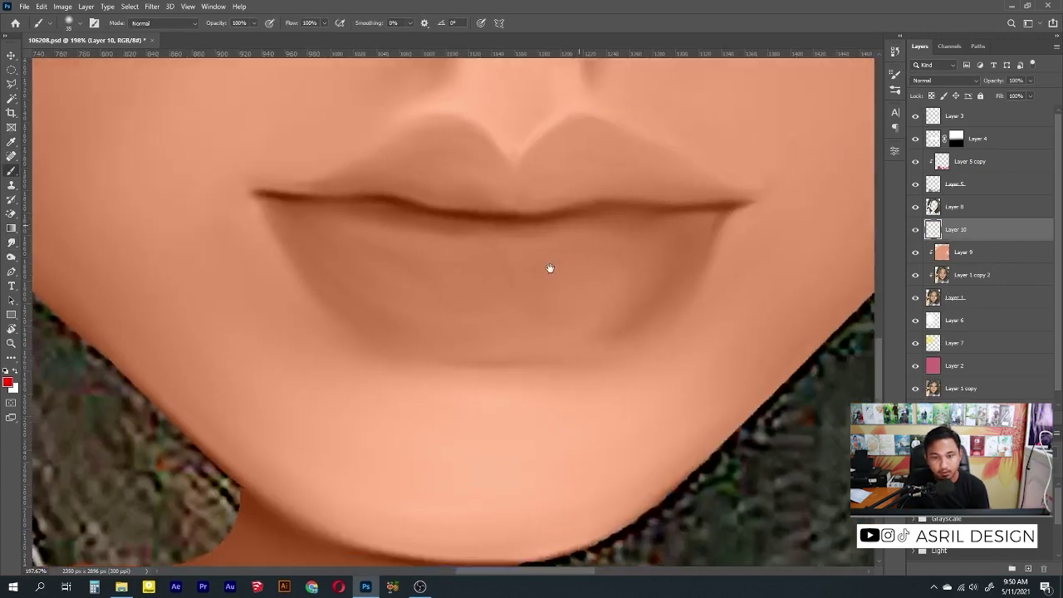
Step: Brush solid red over the upper and lower lips, filling the gap between them
{"action": "mouse_move", "coordinate": [513, 194]}
{"action": "left_mouse_down"}
{"action": "mouse_move", "coordinate": [544, 160]}
{"action": "mouse_move", "coordinate": [653, 178]}
{"action": "mouse_move", "coordinate": [724, 222]}
{"action": "mouse_move", "coordinate": [675, 297]}
{"action": "mouse_move", "coordinate": [558, 359]}
{"action": "left_mouse_up"}
{"action": "mouse_move", "coordinate": [262, 214]}
{"action": "left_mouse_down"}
{"action": "mouse_move", "coordinate": [432, 359]}
{"action": "mouse_move", "coordinate": [565, 355]}
{"action": "mouse_move", "coordinate": [357, 170]}
{"action": "mouse_move", "coordinate": [516, 192]}
{"action": "mouse_move", "coordinate": [368, 230]}
{"action": "mouse_move", "coordinate": [648, 225]}
{"action": "mouse_move", "coordinate": [581, 166]}
{"action": "mouse_move", "coordinate": [549, 218]}
{"action": "mouse_move", "coordinate": [424, 166]}
{"action": "mouse_move", "coordinate": [482, 179]}
{"action": "mouse_move", "coordinate": [365, 212]}
{"action": "left_mouse_up"}
{"action": "left_click_drag", "start_coordinate": [295, 239], "coordinate": [582, 242]}
{"action": "left_click_drag", "start_coordinate": [632, 217], "coordinate": [300, 254]}
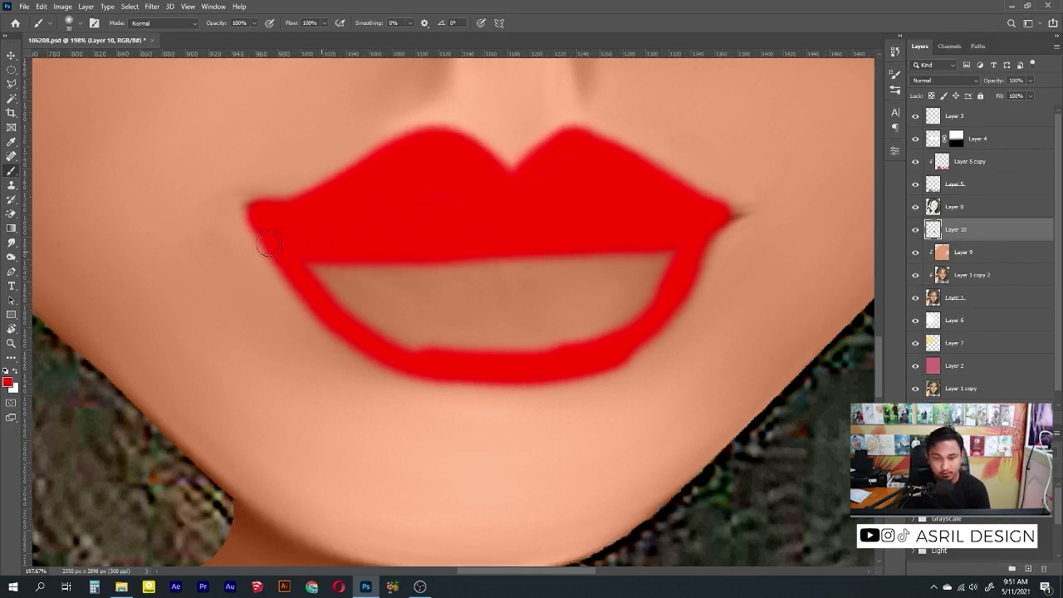
{"action": "key", "text": "ctrl+z"}
{"action": "mouse_move", "coordinate": [665, 230]}
{"action": "left_mouse_down"}
{"action": "mouse_move", "coordinate": [292, 238]}
{"action": "mouse_move", "coordinate": [621, 262]}
{"action": "mouse_move", "coordinate": [332, 274]}
{"action": "left_mouse_up"}
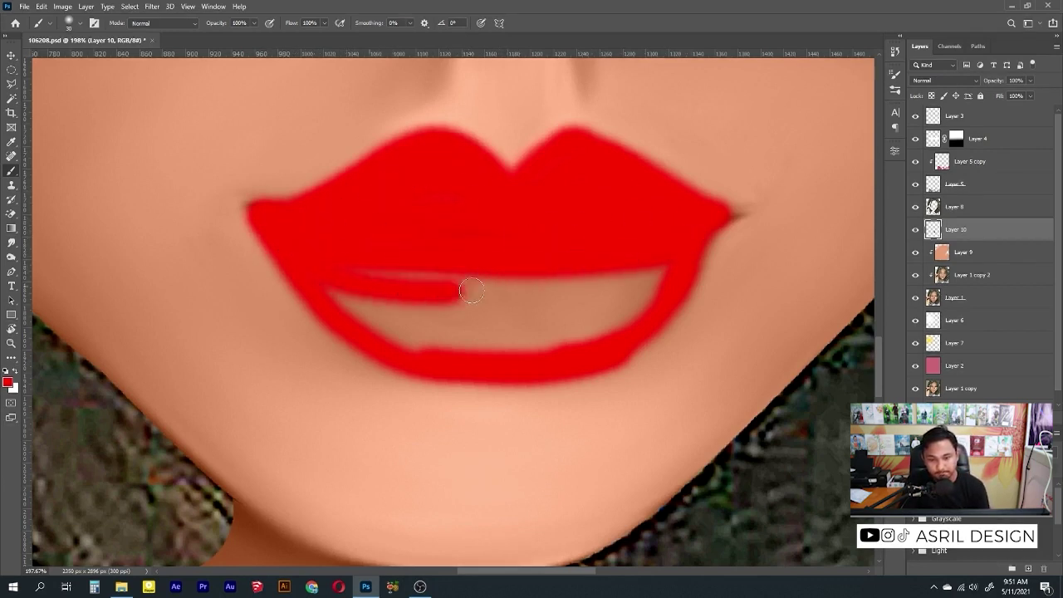
{"action": "left_click_drag", "start_coordinate": [681, 278], "coordinate": [332, 275]}
{"action": "mouse_move", "coordinate": [631, 295]}
{"action": "left_mouse_down"}
{"action": "mouse_move", "coordinate": [615, 324]}
{"action": "mouse_move", "coordinate": [494, 308]}
{"action": "mouse_move", "coordinate": [344, 316]}
{"action": "mouse_move", "coordinate": [351, 288]}
{"action": "left_mouse_up"}
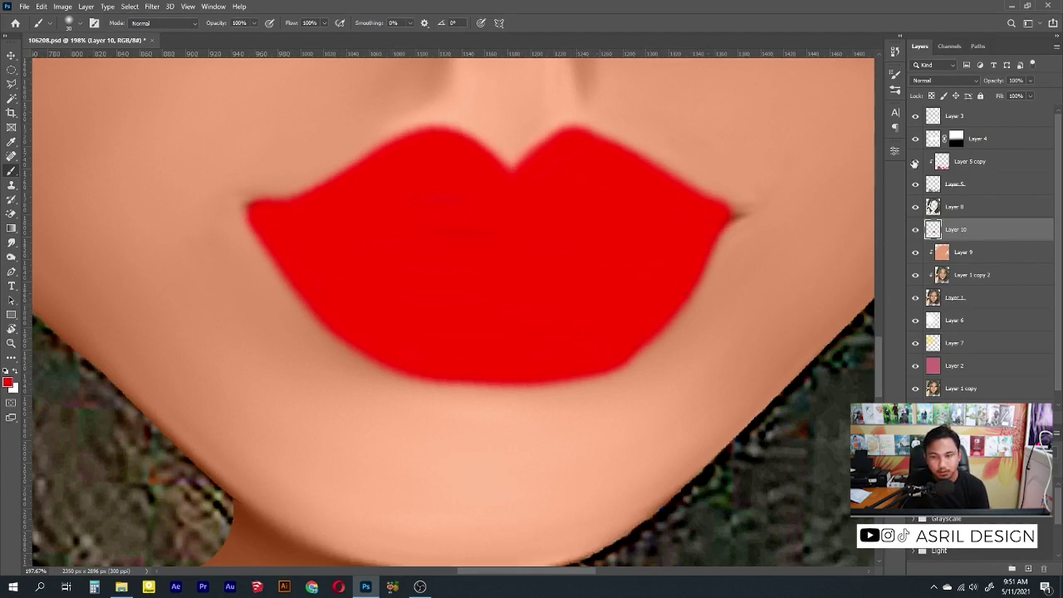
{"action": "left_click", "coordinate": [945, 80]}
Step: Set Layer 10 to Color blend mode and clip it to the skin layer Layer 9
{"action": "left_click", "coordinate": [934, 339]}
{"action": "key", "text": "v"}
{"action": "scroll", "coordinate": [447, 300], "scroll_direction": "down", "scroll_amount": 3}
{"action": "scroll", "coordinate": [446, 300], "scroll_direction": "down", "scroll_amount": 3}
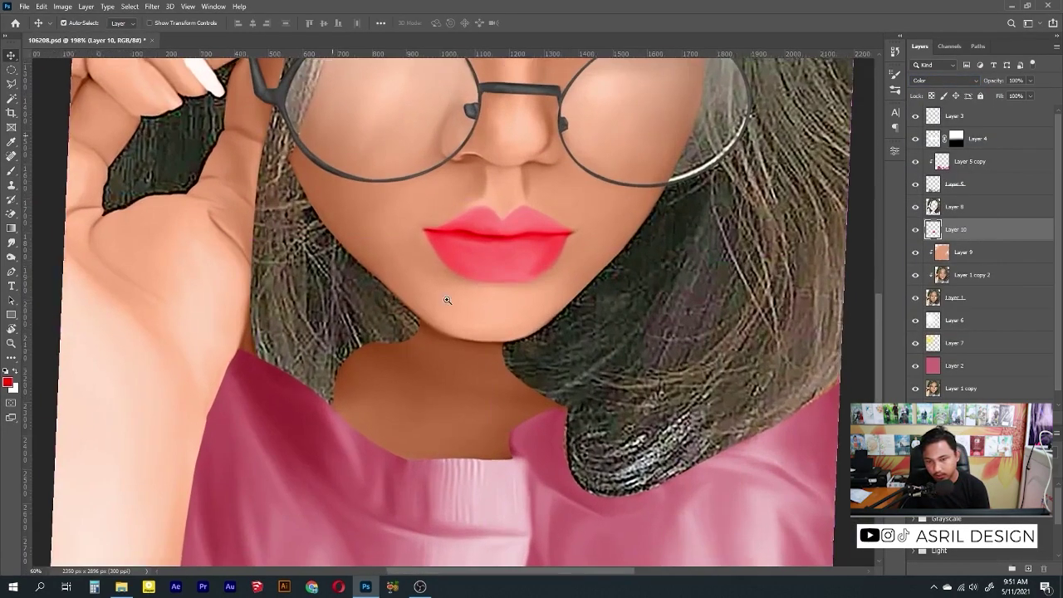
{"action": "left_click", "coordinate": [970, 239], "text": "alt"}
{"action": "left_click", "coordinate": [917, 278]}
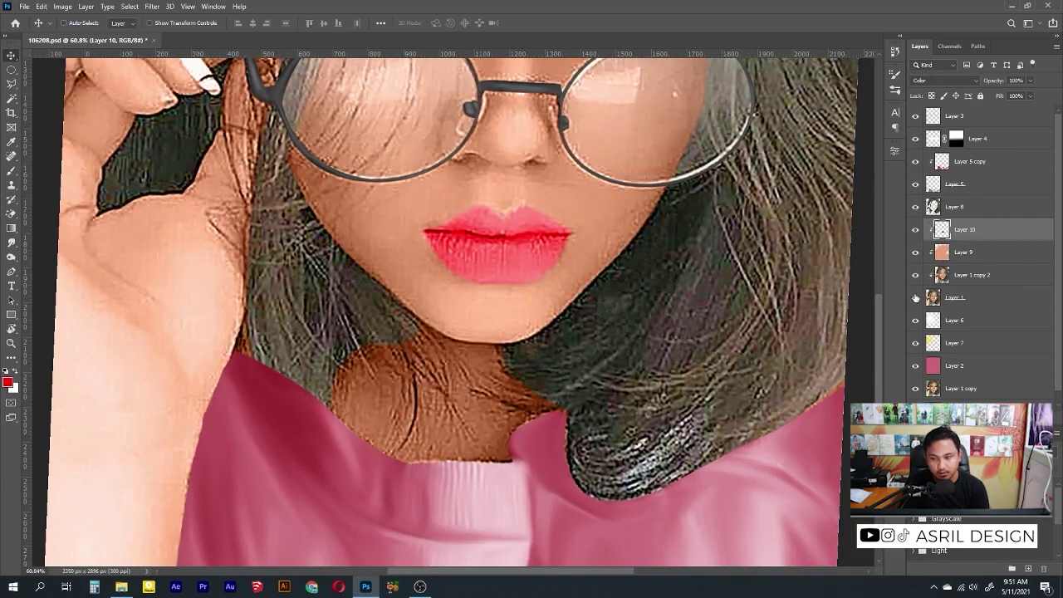
{"action": "left_click", "coordinate": [916, 298]}
{"action": "left_click", "coordinate": [915, 299]}
Step: Preview Hue/Saturation changes on the lips, cancel them, then apply Color Balance
{"action": "key", "text": "ctrl+b"}
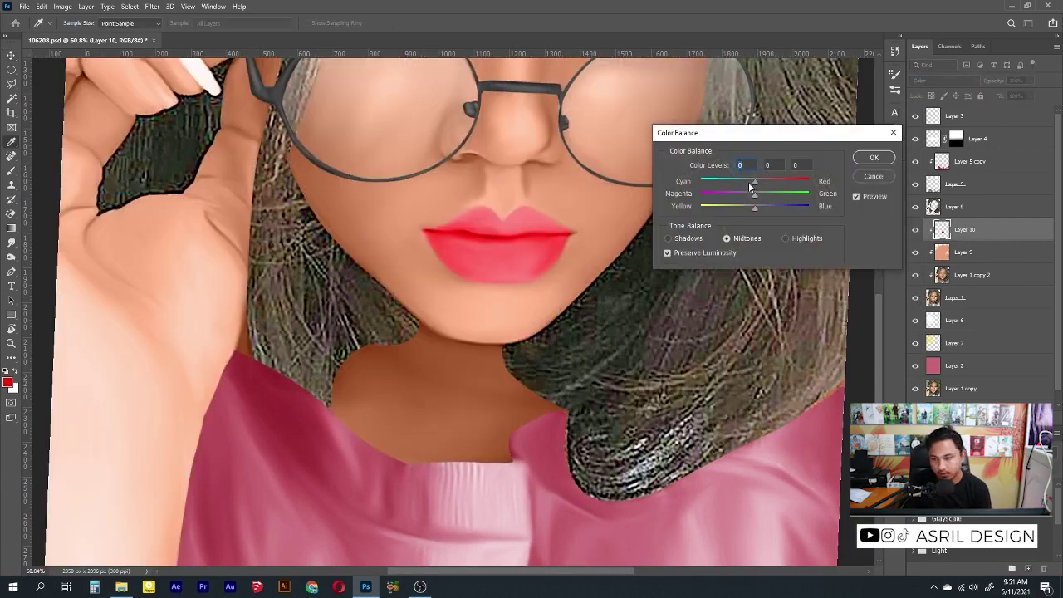
{"action": "key", "text": "Escape"}
{"action": "key", "text": "ctrl+u"}
{"action": "left_click_drag", "start_coordinate": [721, 246], "coordinate": [715, 249]}
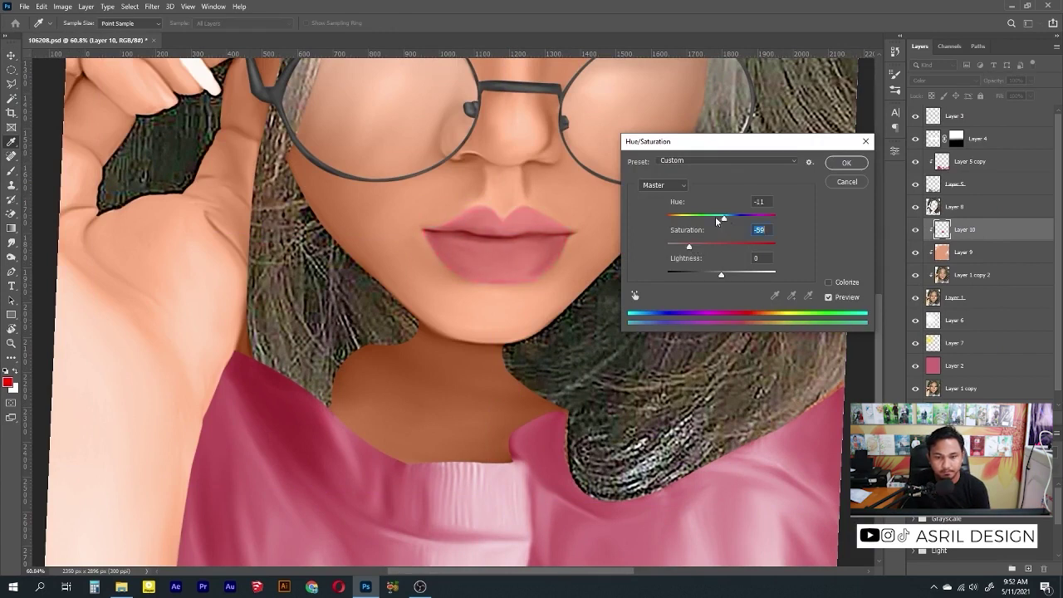
{"action": "left_click_drag", "start_coordinate": [742, 223], "coordinate": [774, 220]}
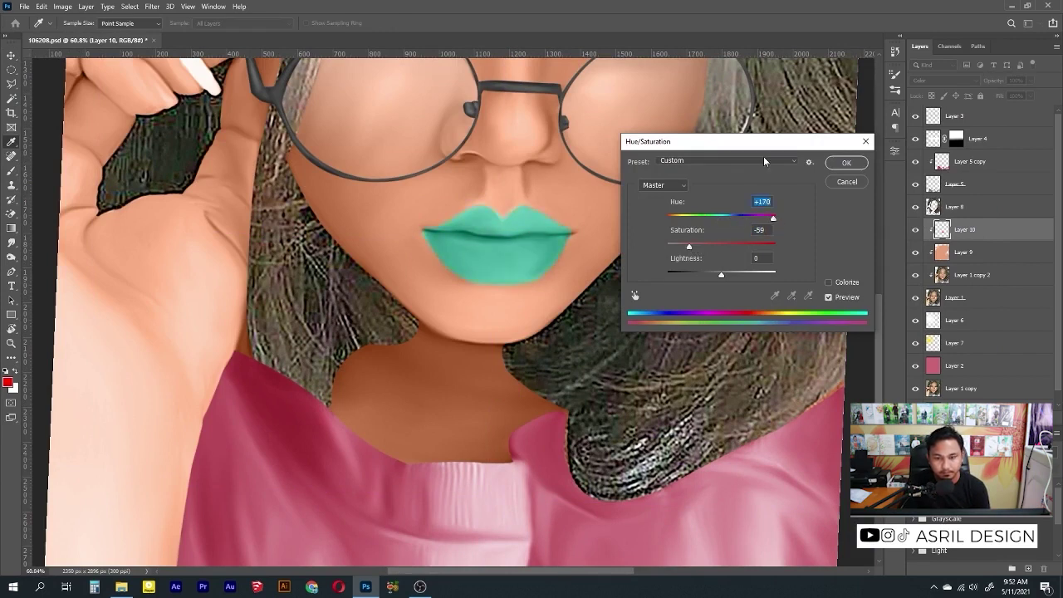
{"action": "key", "text": "Escape"}
{"action": "key", "text": "ctrl+b"}
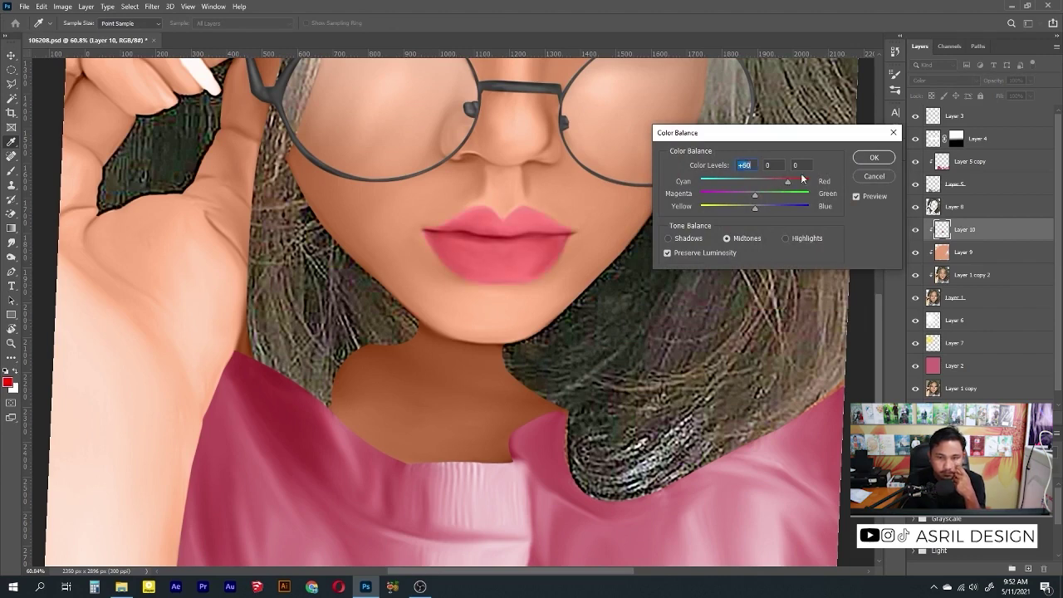
{"action": "key", "text": "Escape"}
{"action": "key", "text": "v"}
{"action": "scroll", "coordinate": [515, 299], "scroll_direction": "down", "scroll_amount": 5}
{"action": "scroll", "coordinate": [515, 299], "scroll_direction": "up", "scroll_amount": 5}
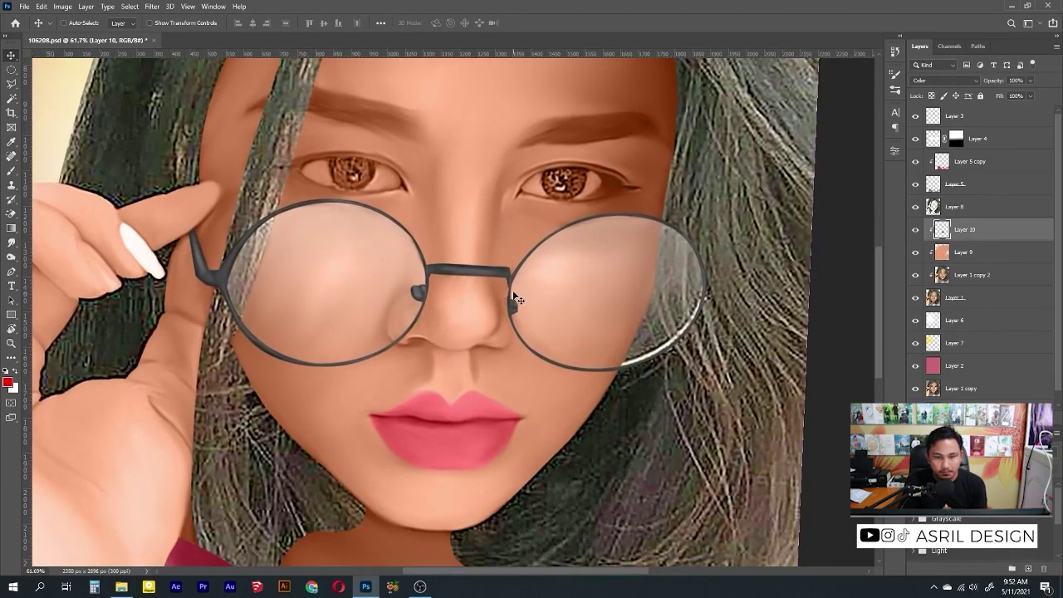
Step: Move the reference photo layer to the top of the stack and toggle its visibility to compare
{"action": "scroll", "coordinate": [500, 256], "scroll_direction": "down", "scroll_amount": 4}
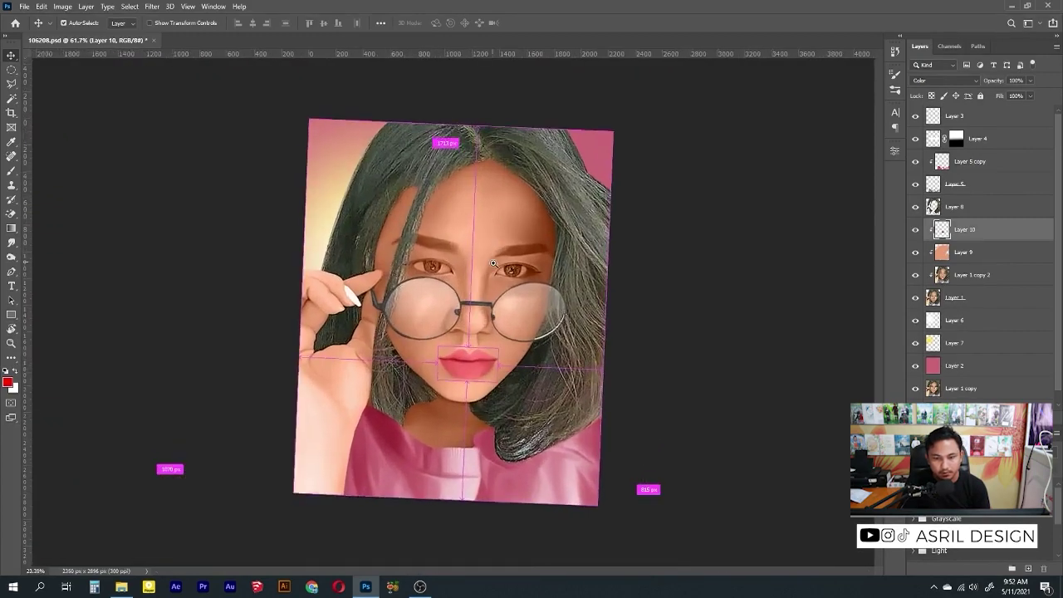
{"action": "left_click", "coordinate": [967, 252]}
{"action": "left_click_drag", "start_coordinate": [963, 388], "coordinate": [955, 117]}
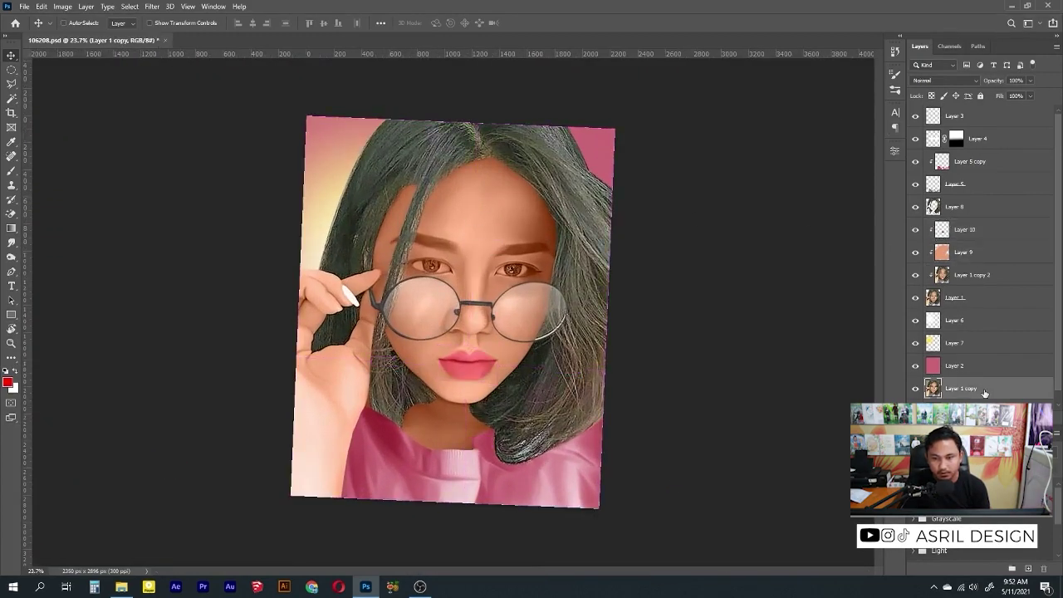
{"action": "left_click", "coordinate": [917, 116]}
{"action": "left_click", "coordinate": [917, 116]}
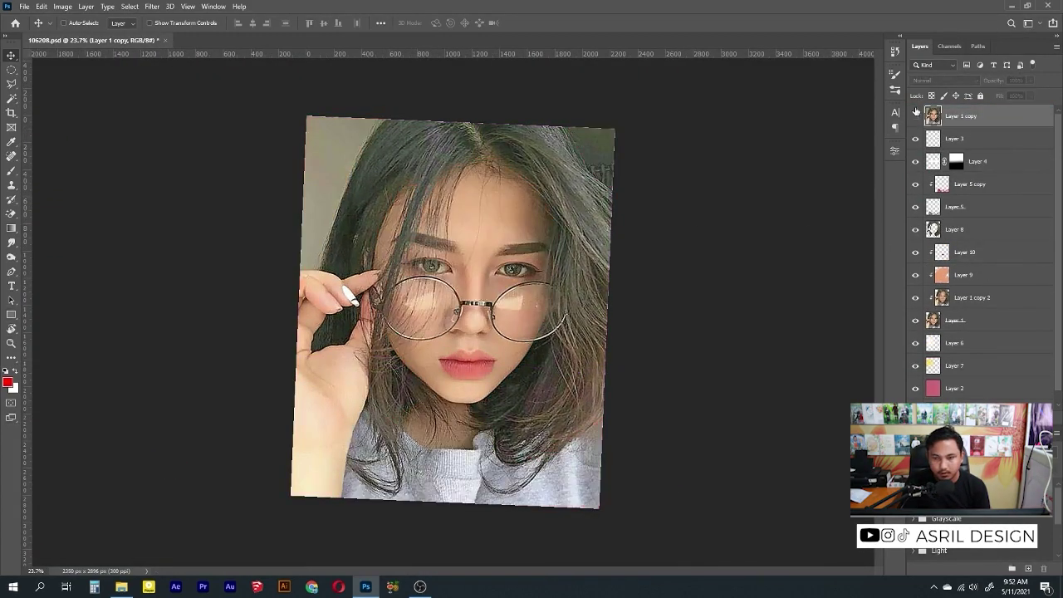
{"action": "left_click", "coordinate": [917, 116]}
{"action": "left_click", "coordinate": [916, 116]}
{"action": "left_click", "coordinate": [916, 116]}
{"action": "scroll", "coordinate": [456, 322], "scroll_direction": "up", "scroll_amount": 3}
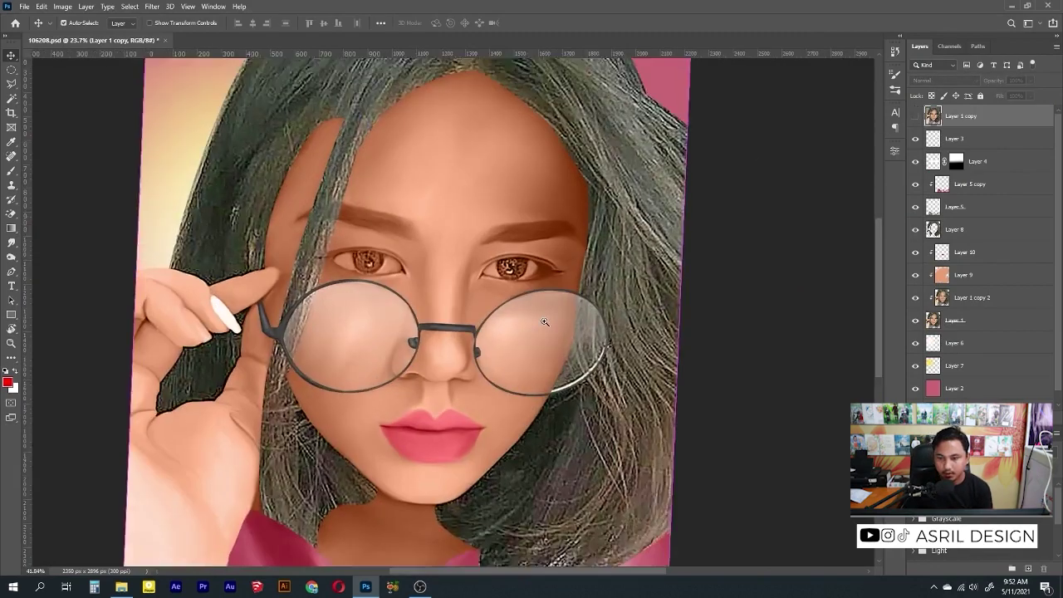
{"action": "left_click", "coordinate": [122, 586]}
{"action": "left_click", "coordinate": [50, 221]}
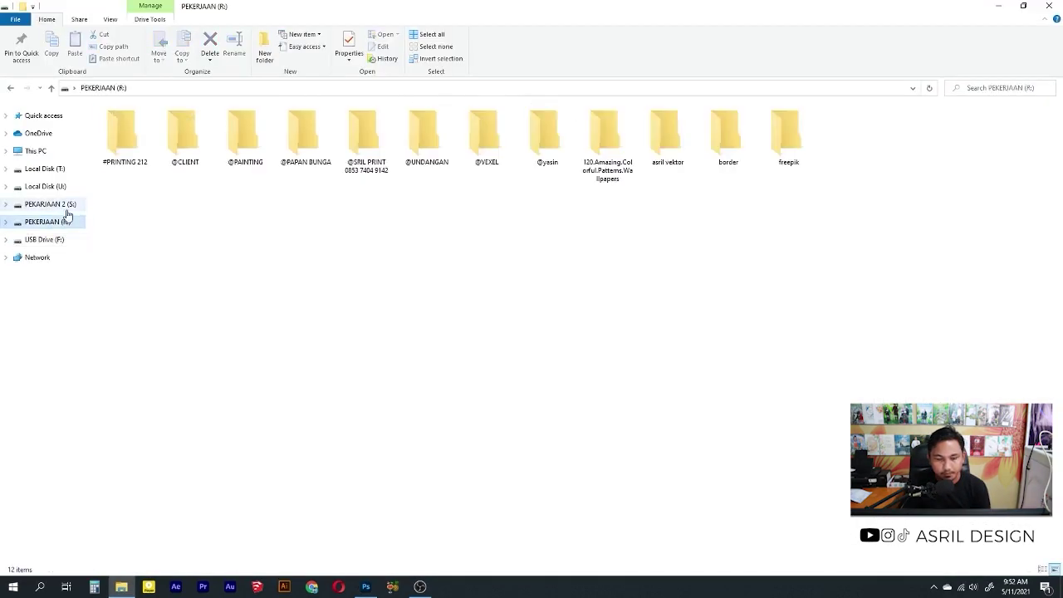
{"action": "double_click", "coordinate": [242, 133]}
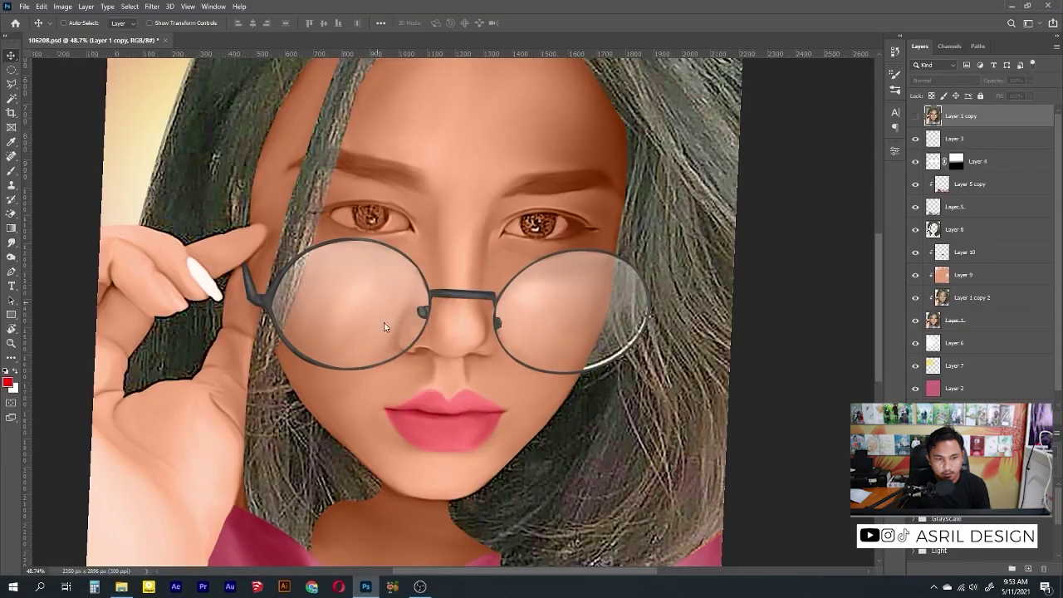
{"action": "left_click_drag", "start_coordinate": [124, 133], "coordinate": [384, 316]}
Step: Shrink and commit the placed eye image, then move its layer below Layer 8
{"action": "mouse_move", "coordinate": [625, 103]}
{"action": "left_mouse_down"}
{"action": "mouse_move", "coordinate": [427, 285]}
{"action": "mouse_move", "coordinate": [365, 199]}
{"action": "left_mouse_up"}
{"action": "key", "text": "Return"}
{"action": "key", "text": "ctrl+bracketleft"}
{"action": "key", "text": "ctrl+bracketleft"}
{"action": "key", "text": "ctrl+bracketleft"}
{"action": "scroll", "coordinate": [363, 198], "scroll_direction": "up", "scroll_amount": 5}
Step: Free-transform the eye image so it fits inside the left eye socket
{"action": "key", "text": "ctrl+t"}
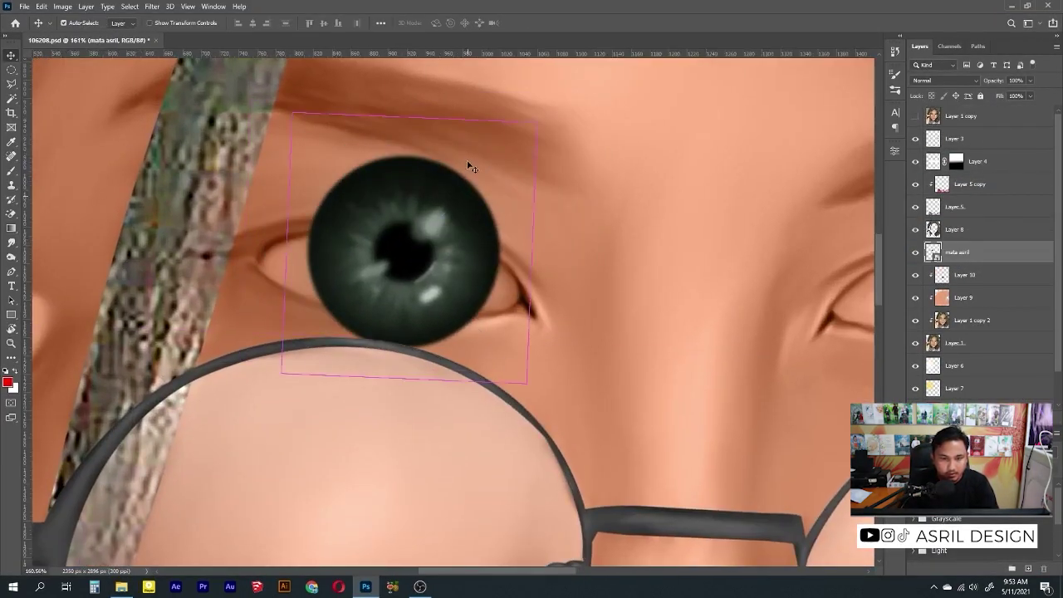
{"action": "left_click_drag", "start_coordinate": [527, 131], "coordinate": [451, 197]}
{"action": "left_click_drag", "start_coordinate": [420, 253], "coordinate": [407, 279]}
{"action": "left_click_drag", "start_coordinate": [438, 224], "coordinate": [481, 177]}
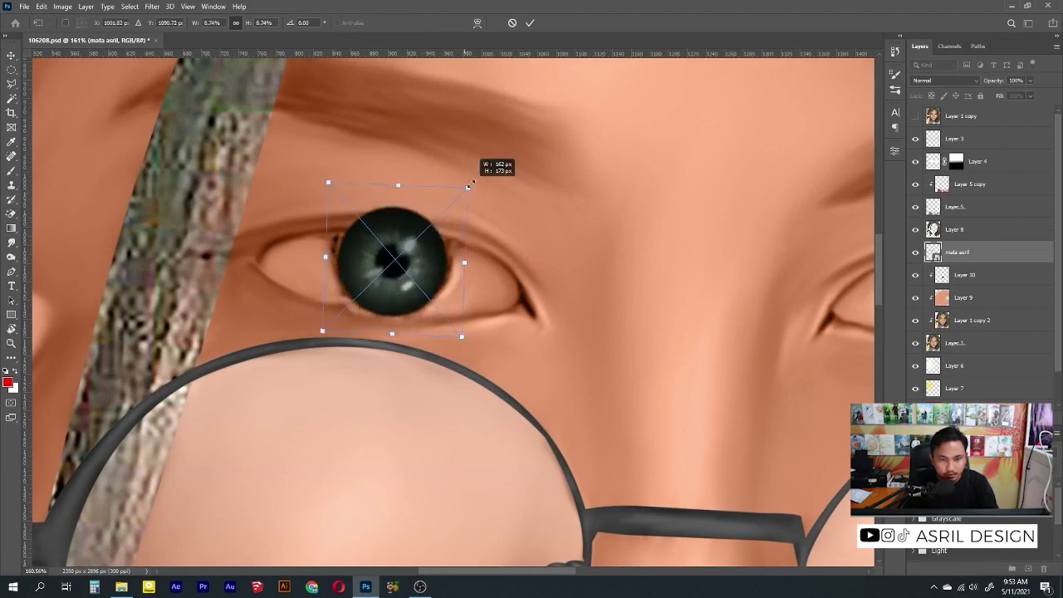
{"action": "left_click_drag", "start_coordinate": [437, 236], "coordinate": [439, 238]}
{"action": "key", "text": "Return"}
Step: Copy the eye onto the right eye, add a layer mask, and merge the eye layers
{"action": "scroll", "coordinate": [312, 199], "scroll_direction": "down", "scroll_amount": 3}
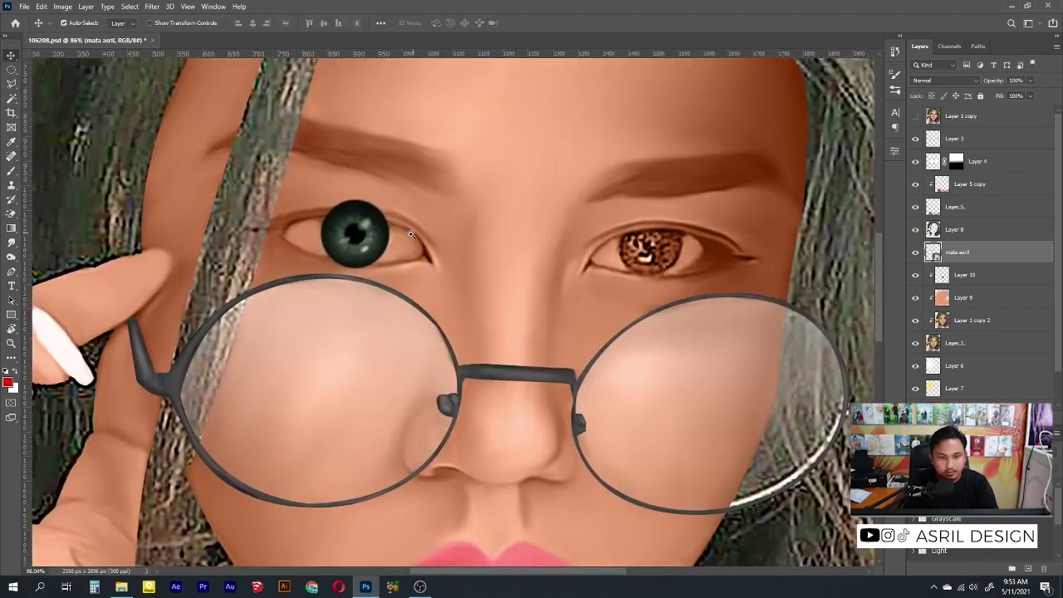
{"action": "left_click_drag", "start_coordinate": [366, 211], "coordinate": [659, 218]}
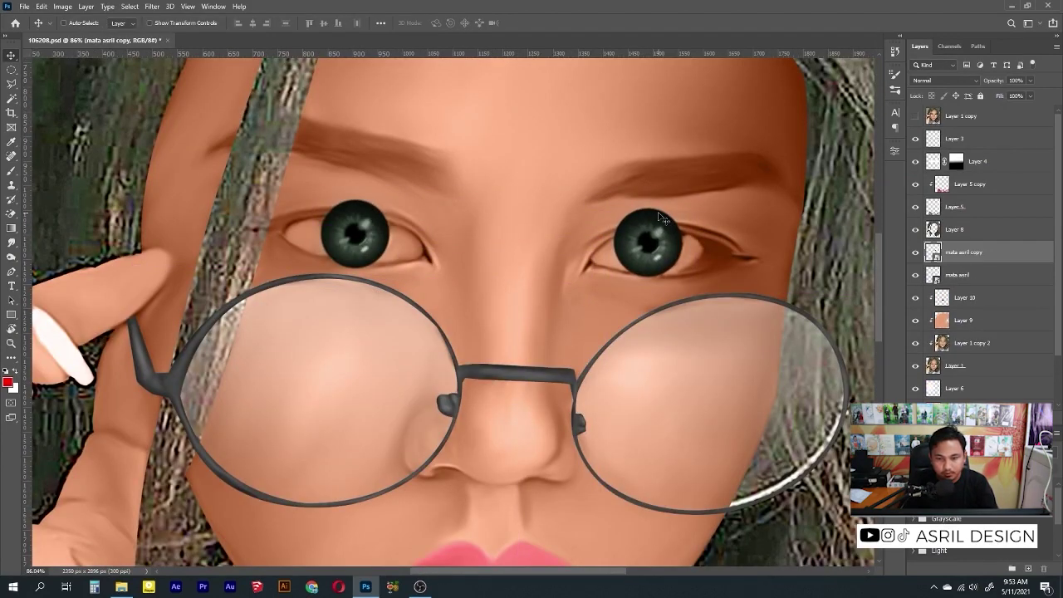
{"action": "left_click", "coordinate": [971, 275], "text": "shift"}
{"action": "key", "text": "ctrl+e"}
Step: Brush on the mask to tuck the tops of both irises under the eyelids
{"action": "key", "text": "b"}
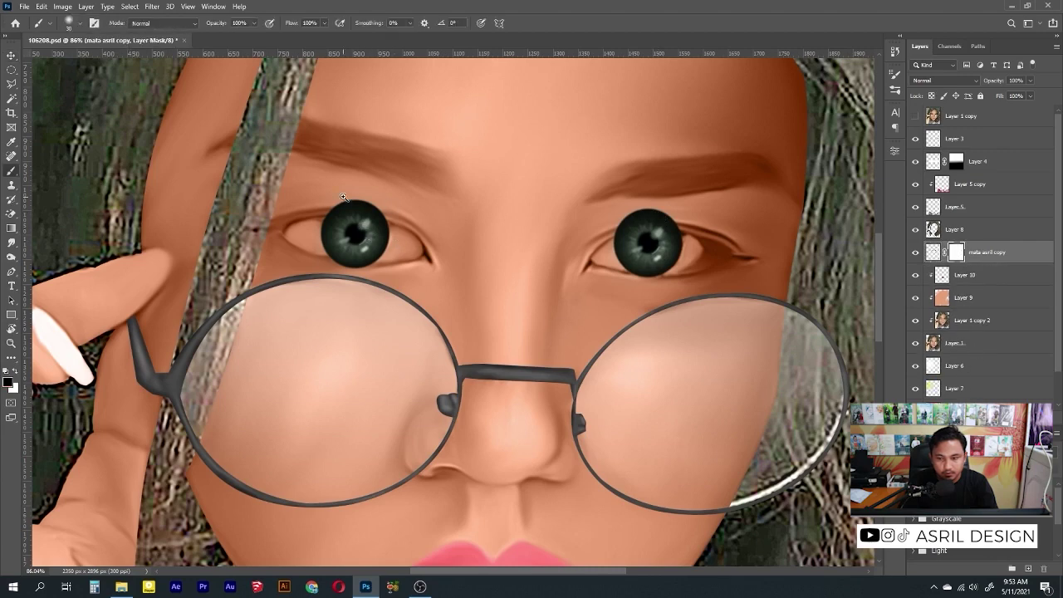
{"action": "scroll", "coordinate": [380, 212], "scroll_direction": "up", "scroll_amount": 5}
{"action": "mouse_move", "coordinate": [299, 229]}
{"action": "left_mouse_down"}
{"action": "mouse_move", "coordinate": [351, 230]}
{"action": "mouse_move", "coordinate": [295, 218]}
{"action": "left_mouse_up"}
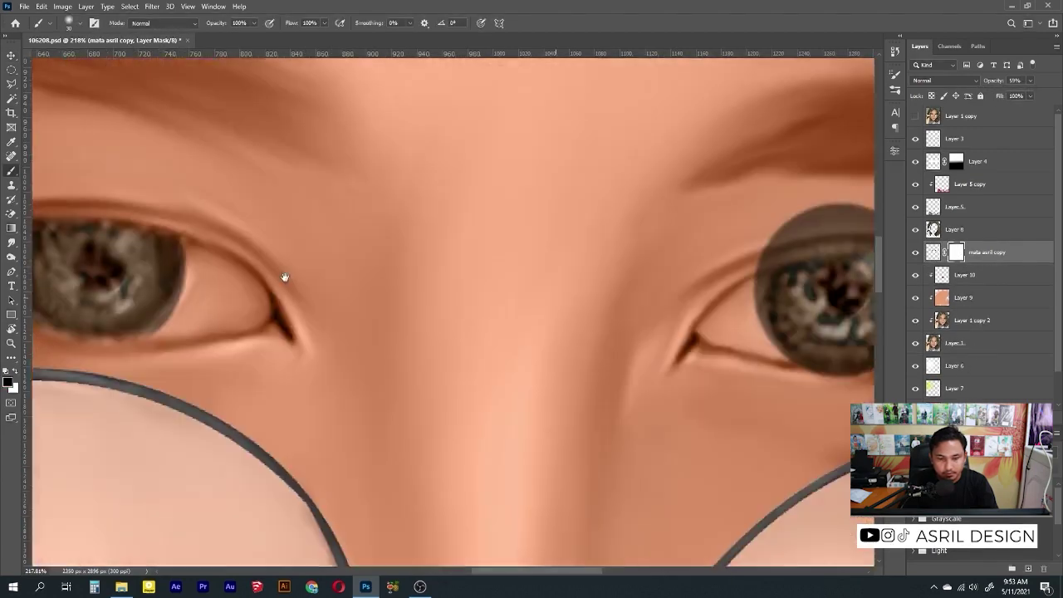
{"action": "left_click_drag", "start_coordinate": [285, 278], "coordinate": [831, 241]}
{"action": "mouse_move", "coordinate": [453, 236]}
{"action": "left_mouse_down"}
{"action": "mouse_move", "coordinate": [581, 191]}
{"action": "mouse_move", "coordinate": [482, 179]}
{"action": "left_mouse_up"}
Step: Raise the eye layer to 100% opacity and zoom in to check each eye
{"action": "left_click_drag", "start_coordinate": [1031, 97], "coordinate": [1048, 95]}
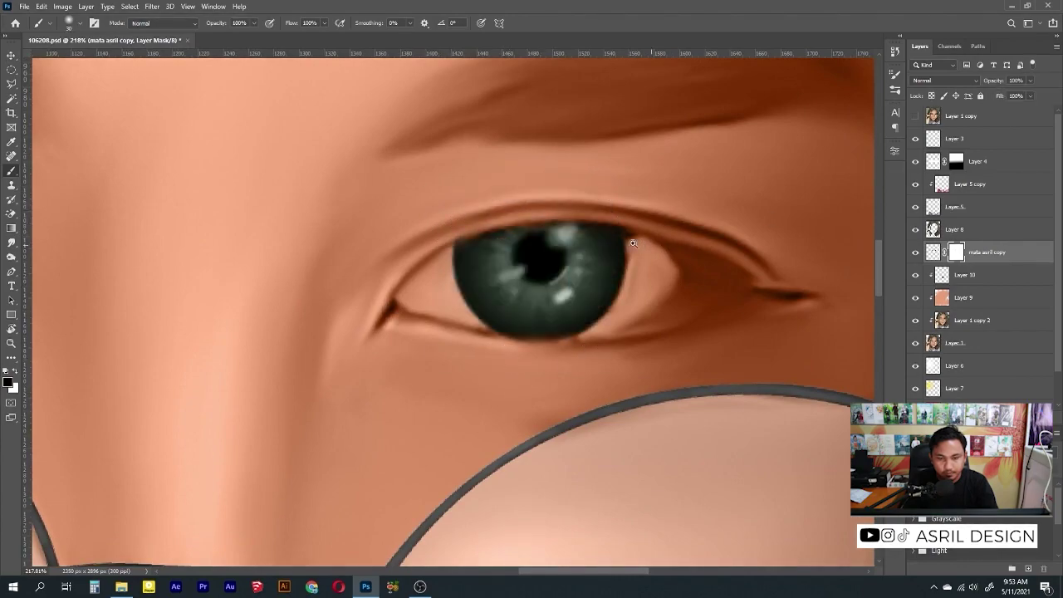
{"action": "key", "text": "ctrl+0"}
{"action": "scroll", "coordinate": [377, 191], "scroll_direction": "up", "scroll_amount": 5}
{"action": "scroll", "coordinate": [377, 191], "scroll_direction": "up", "scroll_amount": 1}
{"action": "scroll", "coordinate": [378, 191], "scroll_direction": "up", "scroll_amount": 3}
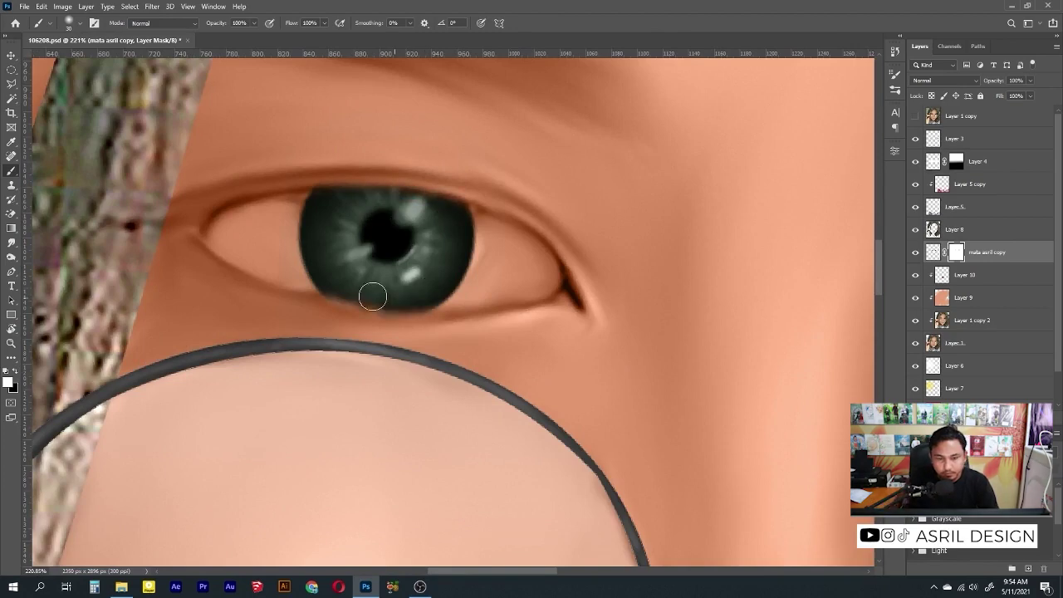
{"action": "scroll", "coordinate": [361, 254], "scroll_direction": "right", "scroll_amount": 8}
{"action": "scroll", "coordinate": [415, 233], "scroll_direction": "right", "scroll_amount": 2}
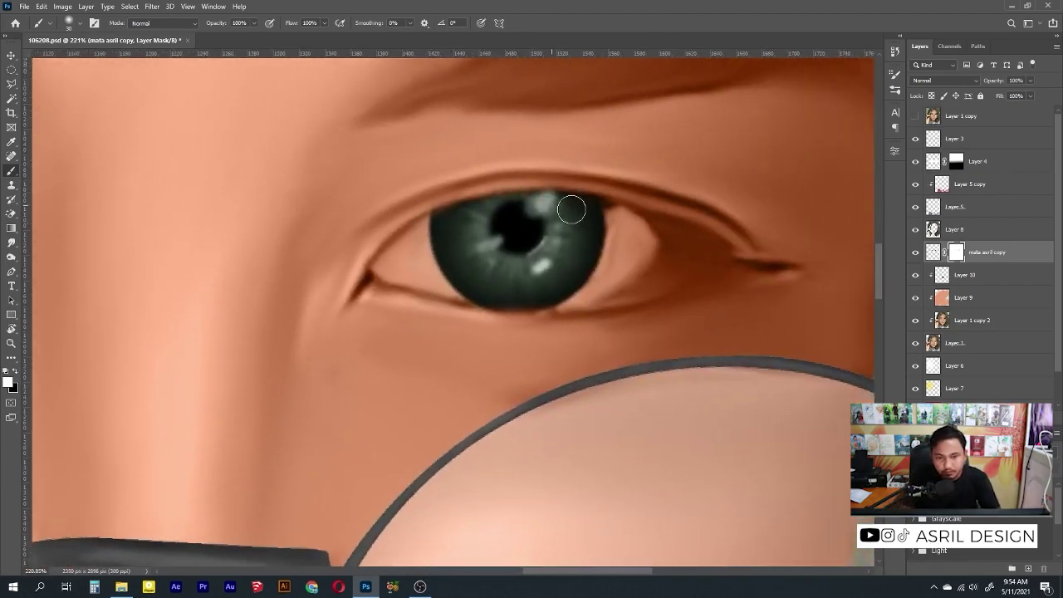
{"action": "scroll", "coordinate": [530, 293], "scroll_direction": "down", "scroll_amount": 2}
{"action": "key", "text": "alt+bracketleft"}
{"action": "key", "text": "alt+bracketleft"}
{"action": "key", "text": "alt+bracketleft"}
Step: Navigate around the eyelid creases and lower lid on the Layer 1 copy 2 skin layer
{"action": "key", "text": "r"}
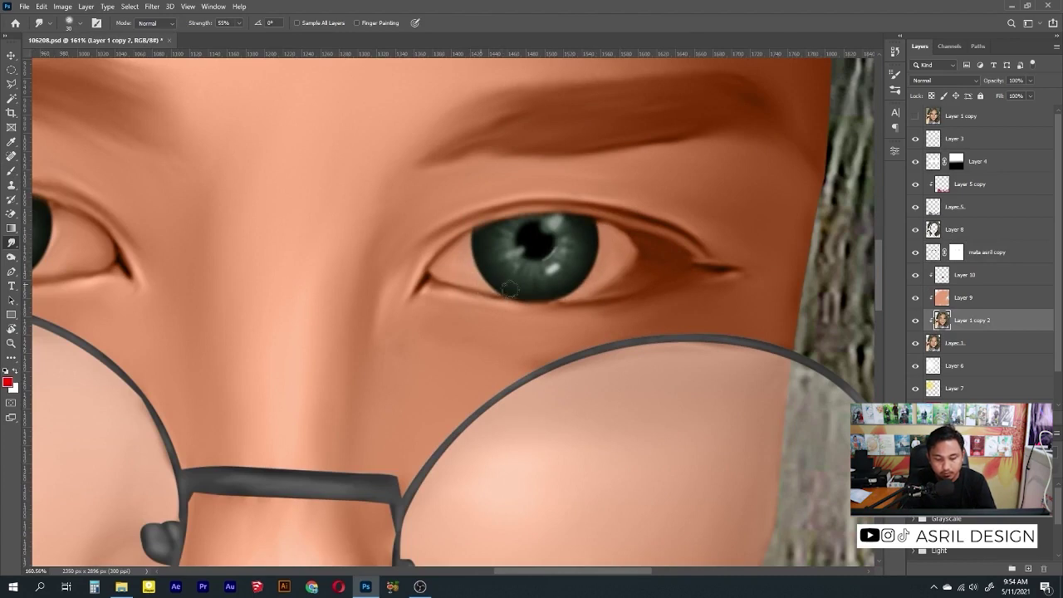
{"action": "scroll", "coordinate": [609, 274], "scroll_direction": "left", "scroll_amount": 2}
{"action": "scroll", "coordinate": [577, 268], "scroll_direction": "left", "scroll_amount": 4}
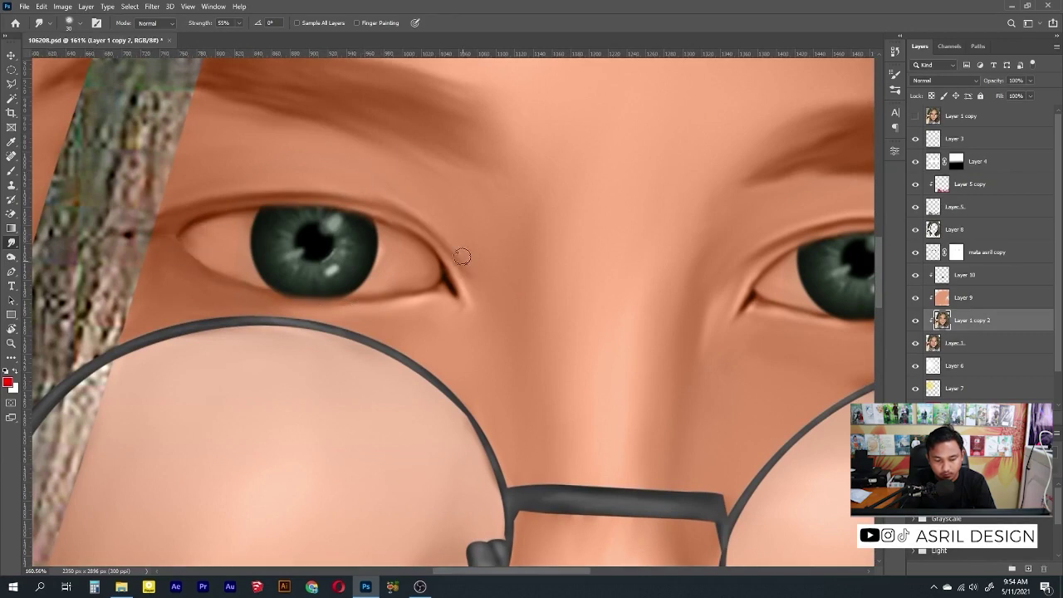
{"action": "scroll", "coordinate": [399, 238], "scroll_direction": "down", "scroll_amount": 5}
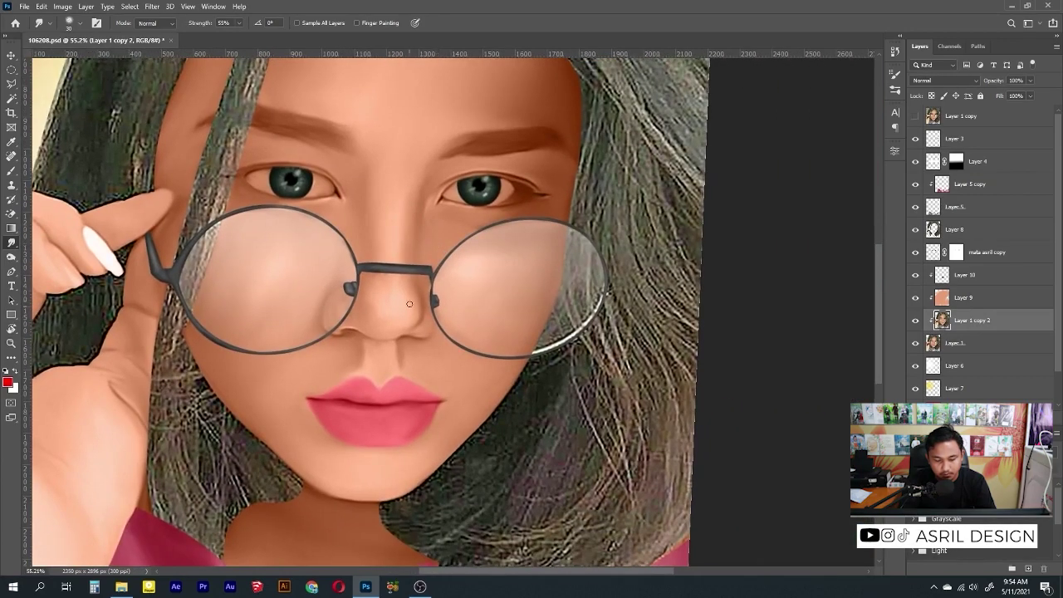
{"action": "scroll", "coordinate": [531, 233], "scroll_direction": "up", "scroll_amount": 2}
{"action": "scroll", "coordinate": [506, 213], "scroll_direction": "up", "scroll_amount": 5}
{"action": "scroll", "coordinate": [415, 249], "scroll_direction": "up", "scroll_amount": 4}
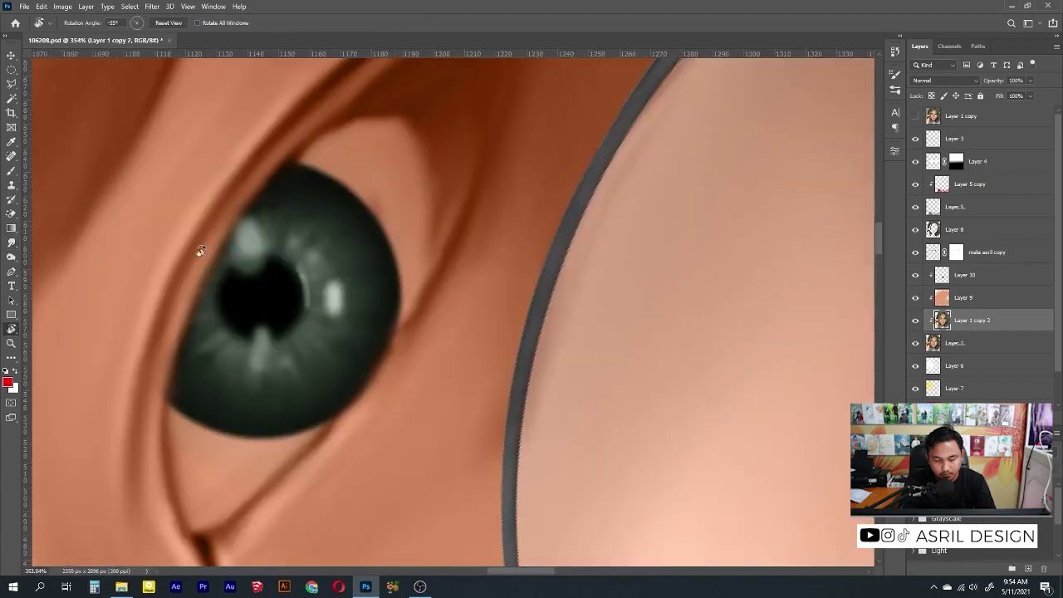
{"action": "left_click_drag", "start_coordinate": [399, 373], "coordinate": [481, 216]}
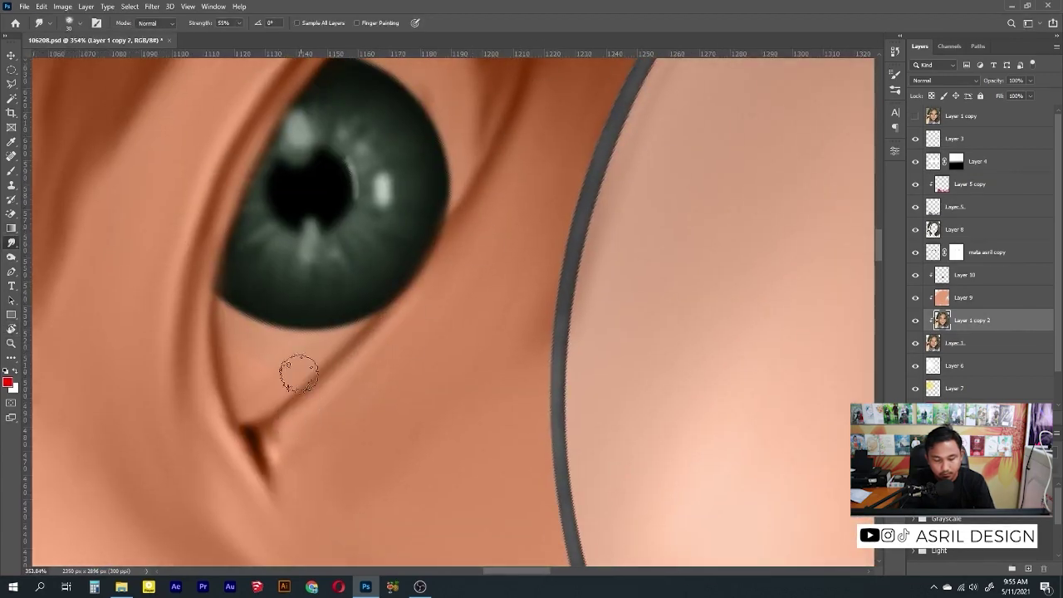
{"action": "left_click_drag", "start_coordinate": [258, 366], "coordinate": [266, 486]}
{"action": "scroll", "coordinate": [266, 239], "scroll_direction": "up", "scroll_amount": 1}
{"action": "scroll", "coordinate": [266, 238], "scroll_direction": "right", "scroll_amount": 1}
{"action": "scroll", "coordinate": [290, 199], "scroll_direction": "up", "scroll_amount": 1}
{"action": "scroll", "coordinate": [291, 199], "scroll_direction": "right", "scroll_amount": 2}
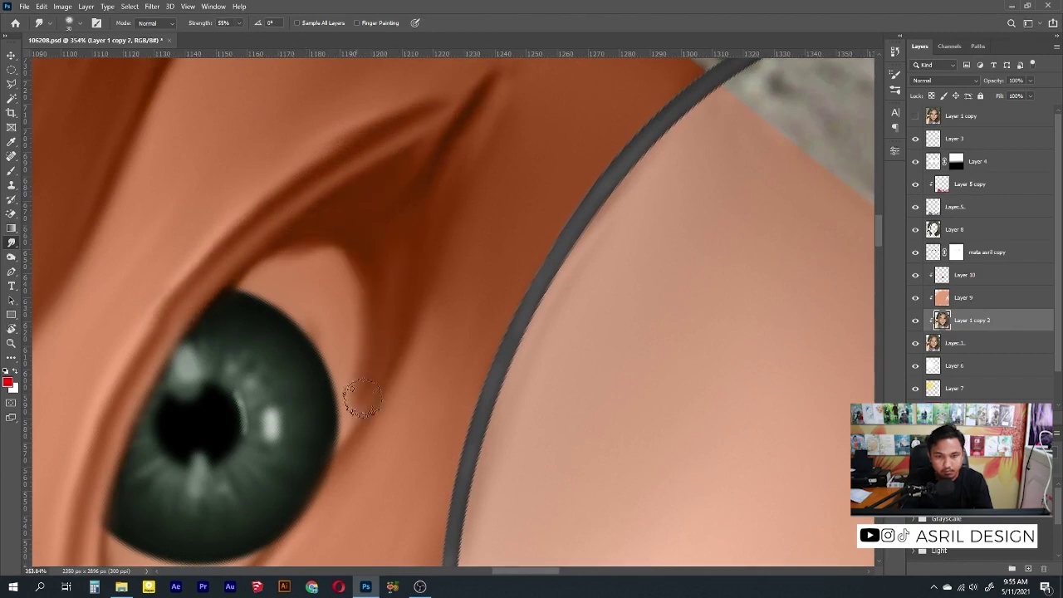
{"action": "scroll", "coordinate": [359, 416], "scroll_direction": "down", "scroll_amount": 3}
{"action": "scroll", "coordinate": [359, 416], "scroll_direction": "left", "scroll_amount": 1}
{"action": "scroll", "coordinate": [280, 451], "scroll_direction": "down", "scroll_amount": 3}
{"action": "scroll", "coordinate": [280, 451], "scroll_direction": "left", "scroll_amount": 1}
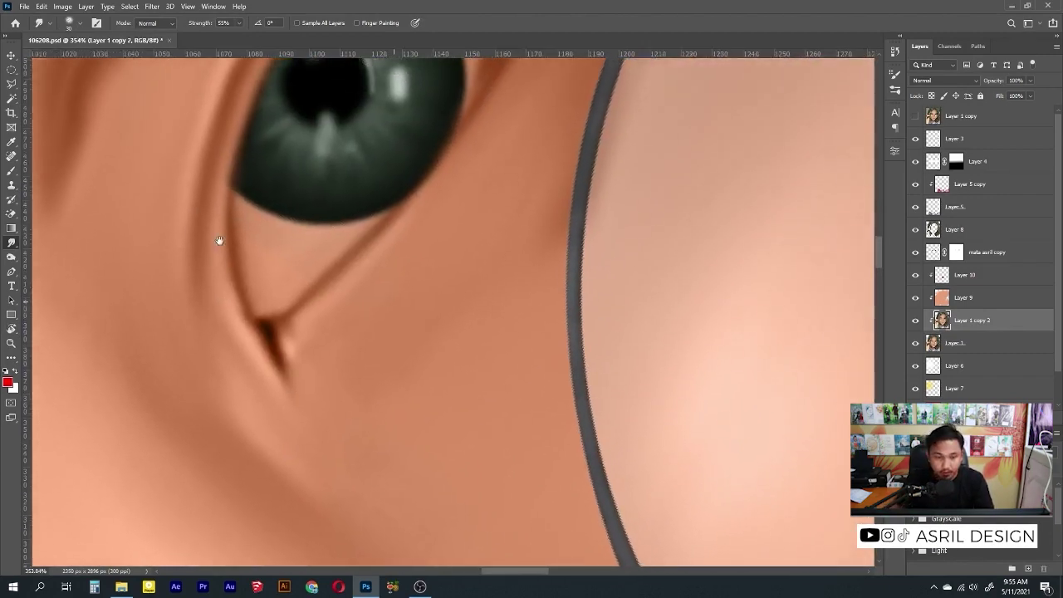
{"action": "scroll", "coordinate": [388, 293], "scroll_direction": "down", "scroll_amount": 5}
{"action": "scroll", "coordinate": [482, 150], "scroll_direction": "up", "scroll_amount": 3}
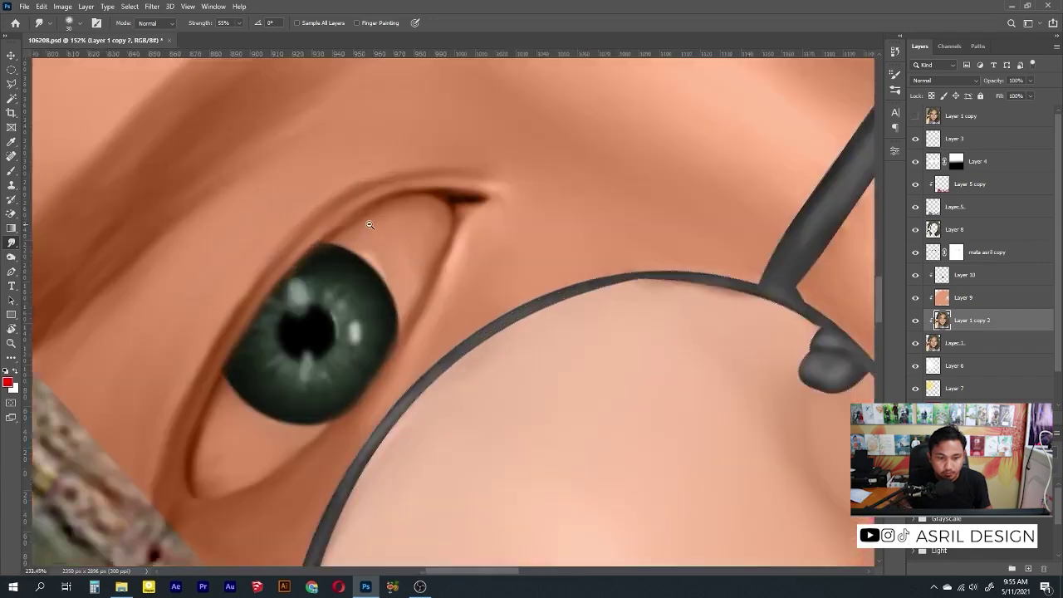
{"action": "scroll", "coordinate": [502, 129], "scroll_direction": "up", "scroll_amount": 2}
{"action": "scroll", "coordinate": [503, 129], "scroll_direction": "down", "scroll_amount": 2}
{"action": "scroll", "coordinate": [373, 166], "scroll_direction": "down", "scroll_amount": 1}
{"action": "scroll", "coordinate": [372, 166], "scroll_direction": "left", "scroll_amount": 1}
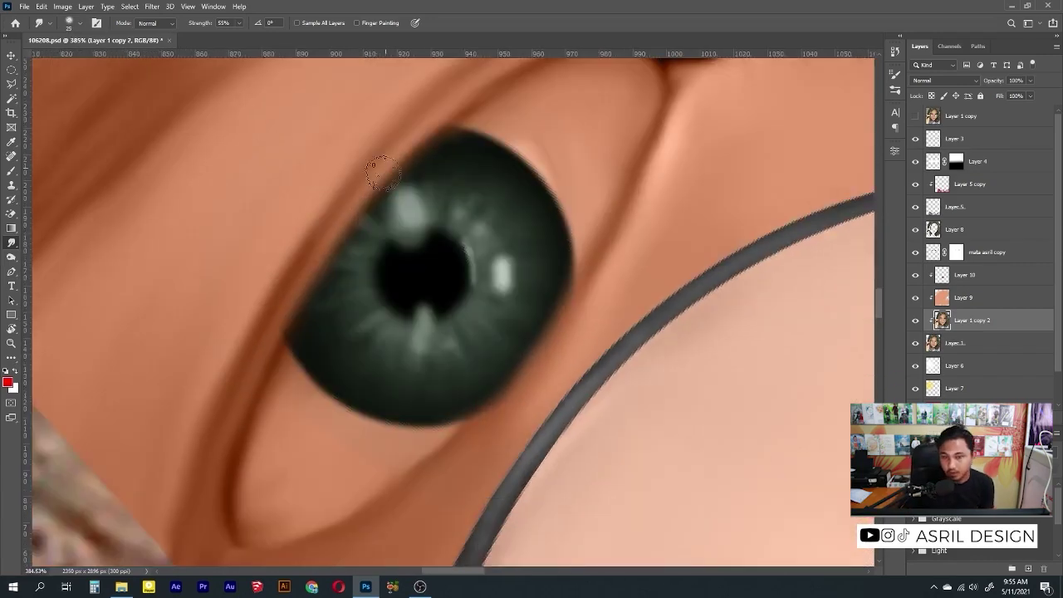
{"action": "scroll", "coordinate": [234, 440], "scroll_direction": "up", "scroll_amount": 1}
{"action": "scroll", "coordinate": [405, 422], "scroll_direction": "up", "scroll_amount": 1}
{"action": "scroll", "coordinate": [405, 422], "scroll_direction": "right", "scroll_amount": 2}
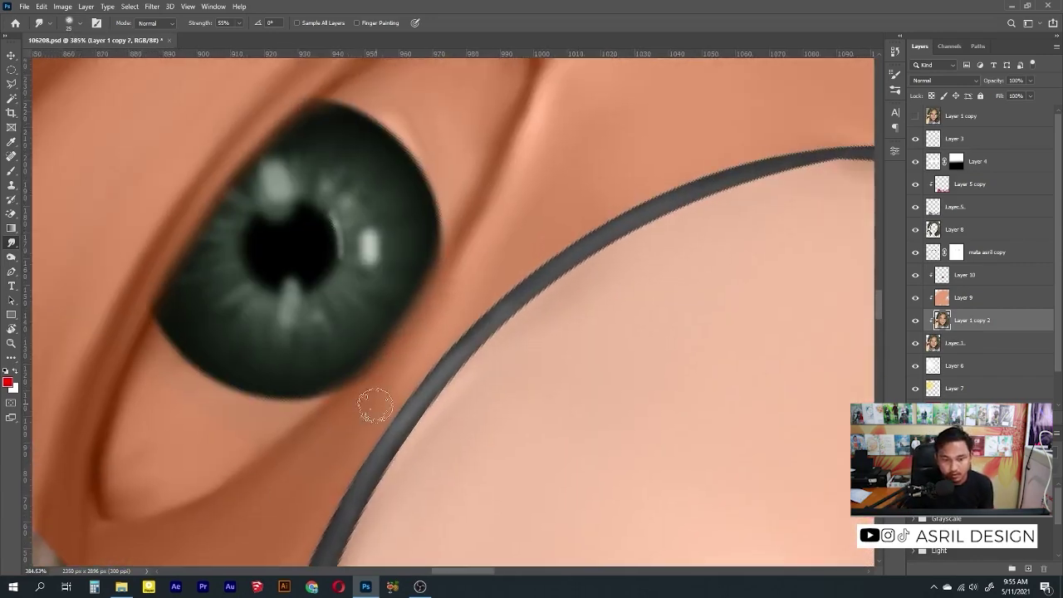
{"action": "left_click_drag", "start_coordinate": [548, 190], "coordinate": [332, 410]}
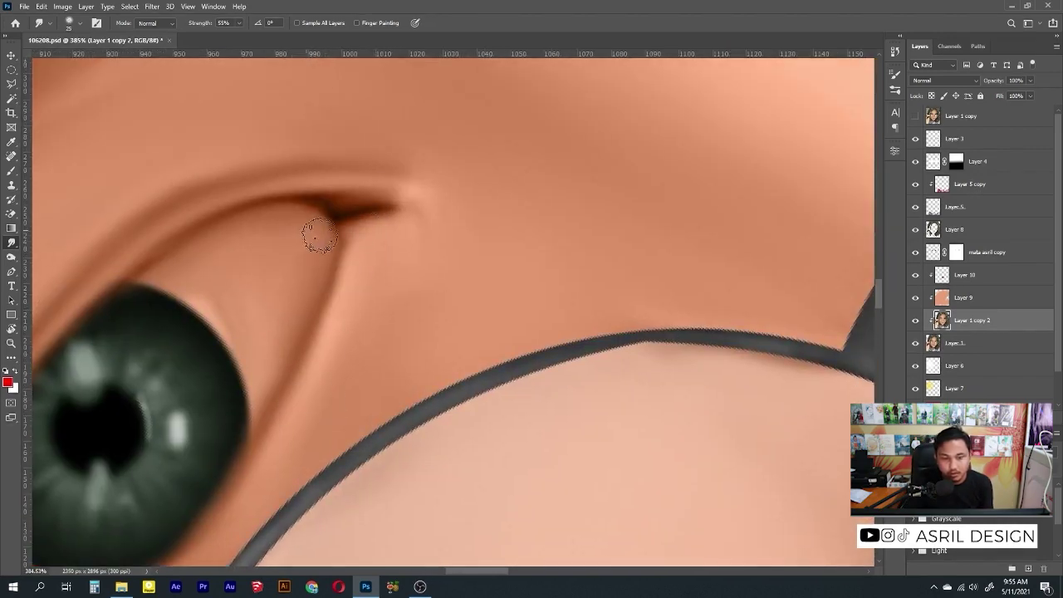
{"action": "scroll", "coordinate": [432, 252], "scroll_direction": "down", "scroll_amount": 5}
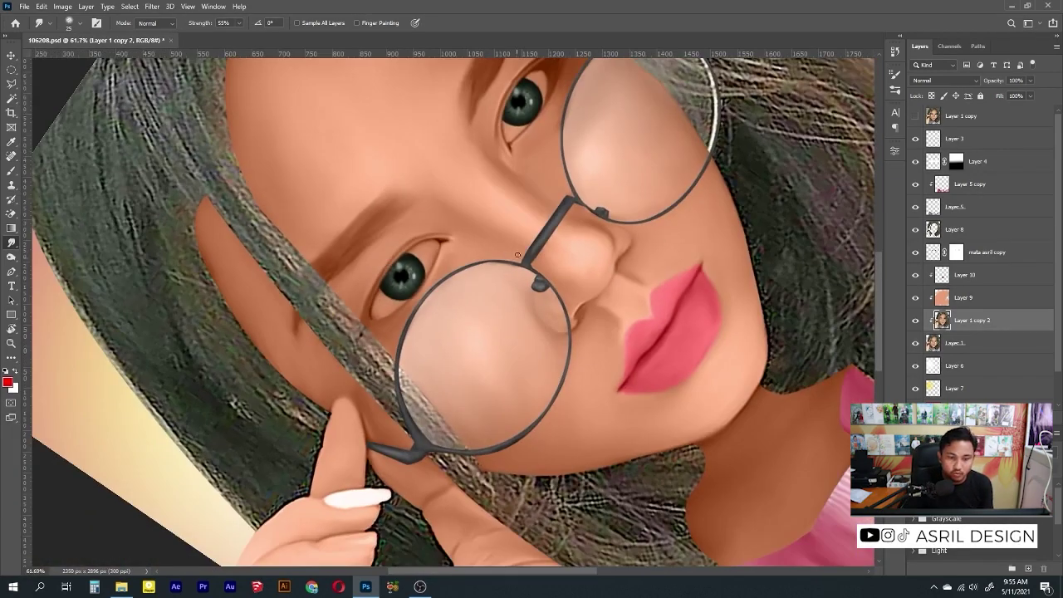
Step: Save the file, tilt the canvas view, and delete an accidental empty text layer
{"action": "left_click", "coordinate": [596, 249]}
{"action": "key", "text": "ctrl+s"}
{"action": "key", "text": "r"}
{"action": "left_click_drag", "start_coordinate": [596, 250], "coordinate": [462, 248]}
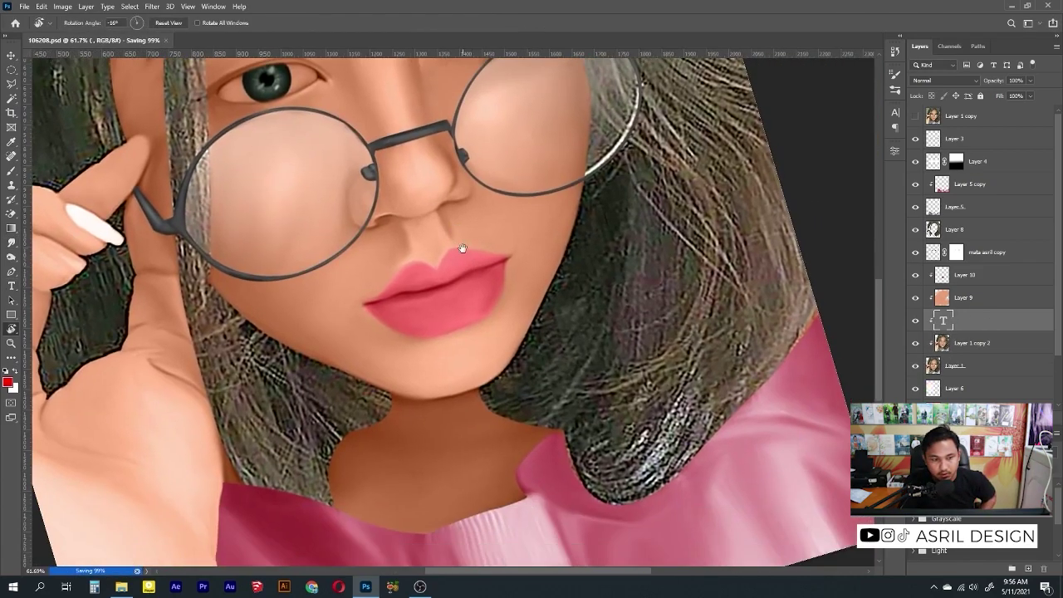
{"action": "left_click", "coordinate": [11, 246]}
{"action": "scroll", "coordinate": [334, 163], "scroll_direction": "up", "scroll_amount": 5}
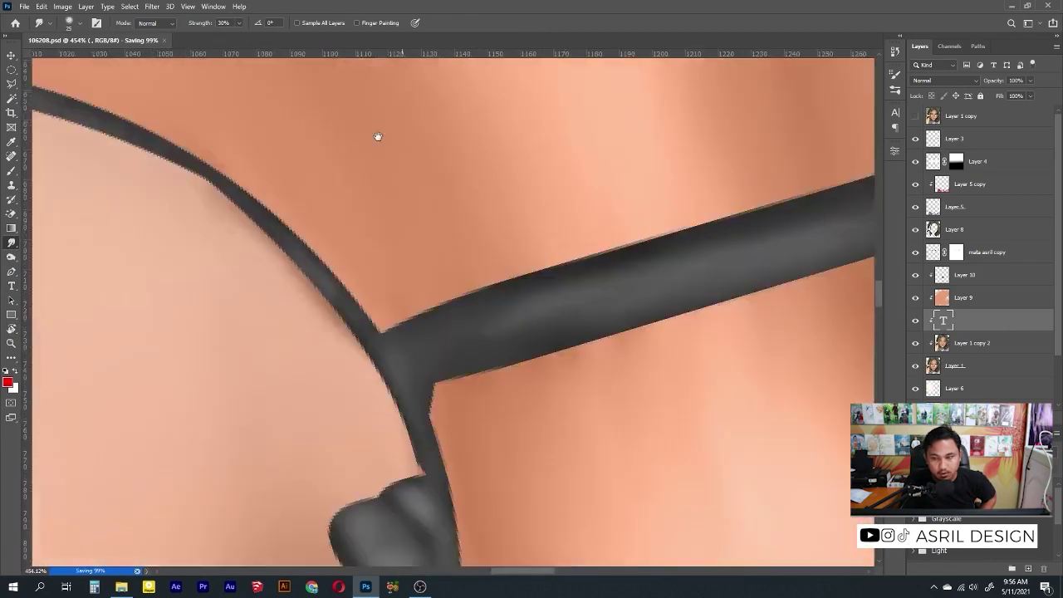
{"action": "key", "text": "Delete"}
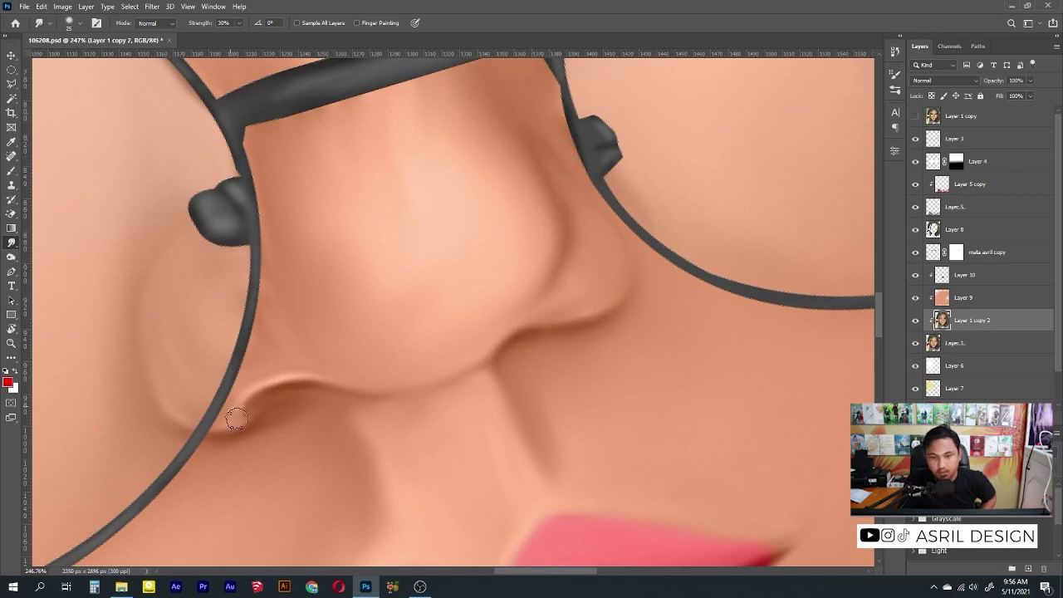
Step: Add a new Layer 11 above Layer 9, clipped to the layer below
{"action": "scroll", "coordinate": [236, 415], "scroll_direction": "down", "scroll_amount": 10}
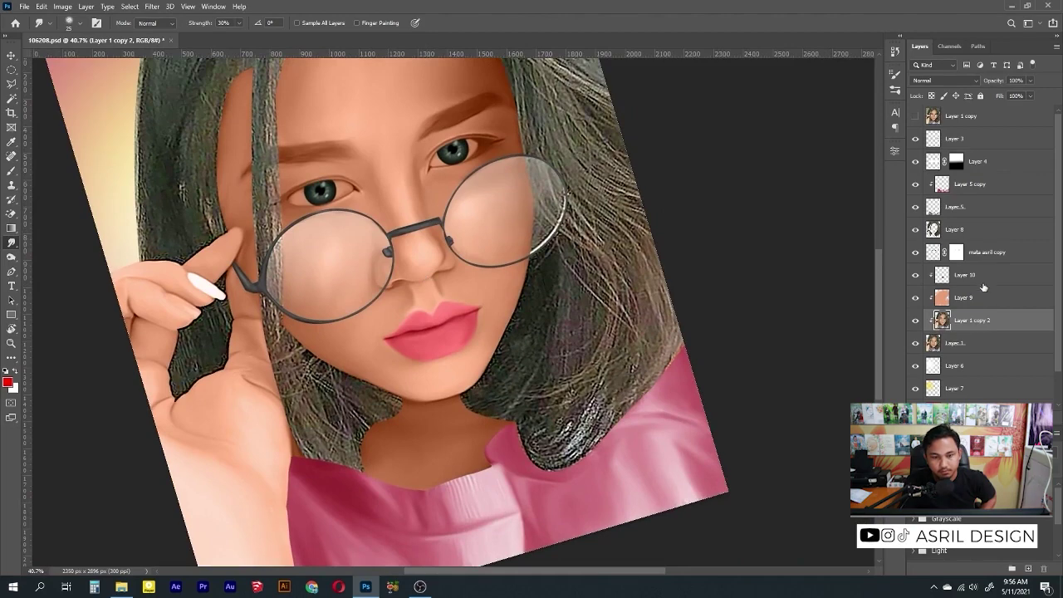
{"action": "left_click", "coordinate": [984, 288]}
{"action": "key", "text": "ctrl+shift+alt+n"}
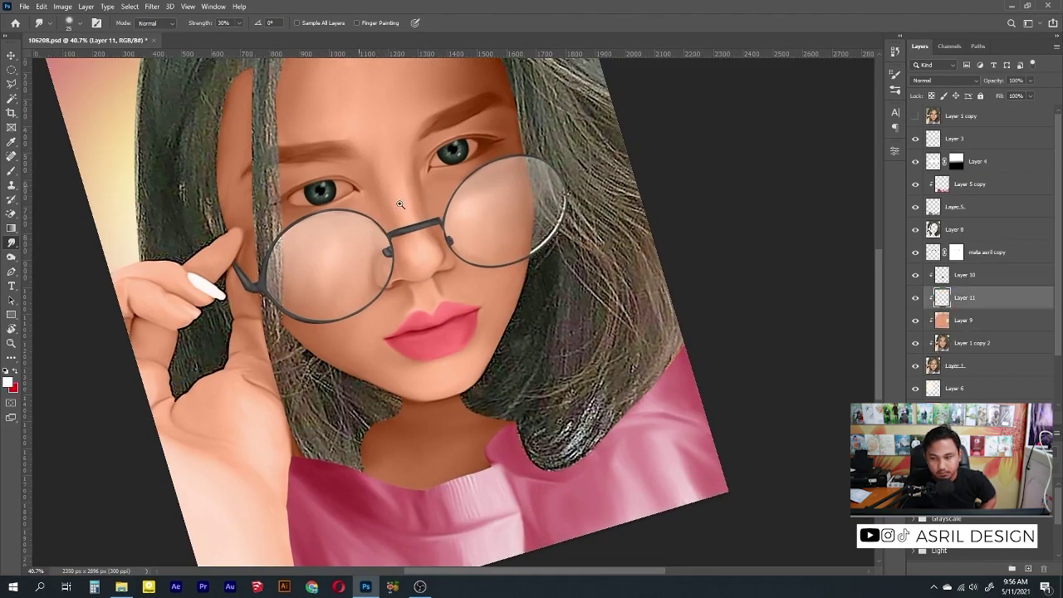
Step: Paint white into the inner corners and scleras of both eyes on Layer 11
{"action": "scroll", "coordinate": [400, 204], "scroll_direction": "up", "scroll_amount": 10}
{"action": "left_click_drag", "start_coordinate": [249, 221], "coordinate": [441, 223]}
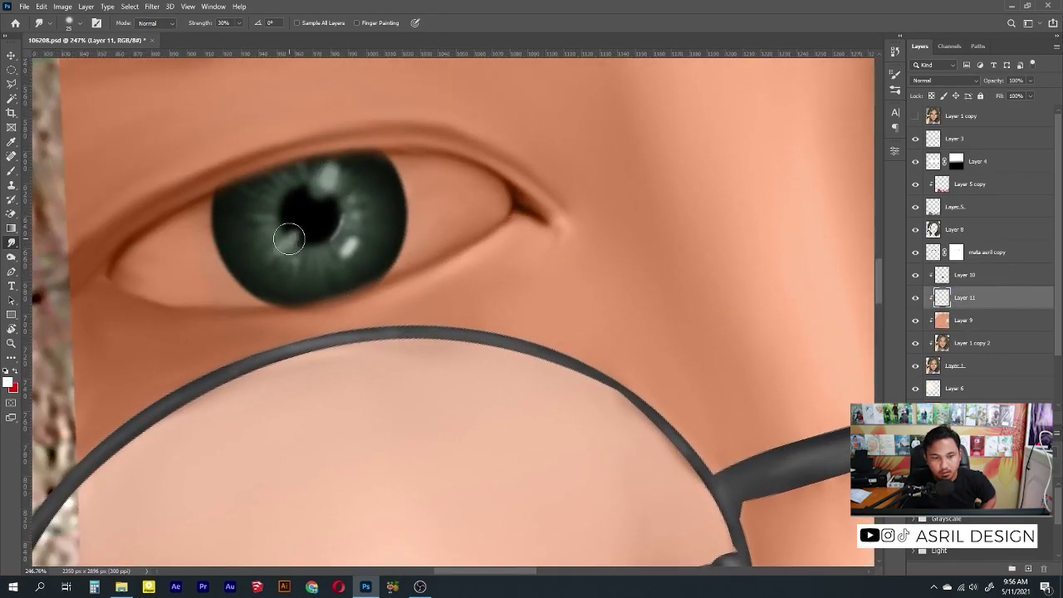
{"action": "key", "text": "b"}
{"action": "left_click", "coordinate": [133, 270]}
{"action": "mouse_move", "coordinate": [116, 278]}
{"action": "left_mouse_down"}
{"action": "mouse_move", "coordinate": [501, 194]}
{"action": "mouse_move", "coordinate": [198, 219]}
{"action": "mouse_move", "coordinate": [481, 207]}
{"action": "mouse_move", "coordinate": [390, 243]}
{"action": "left_mouse_up"}
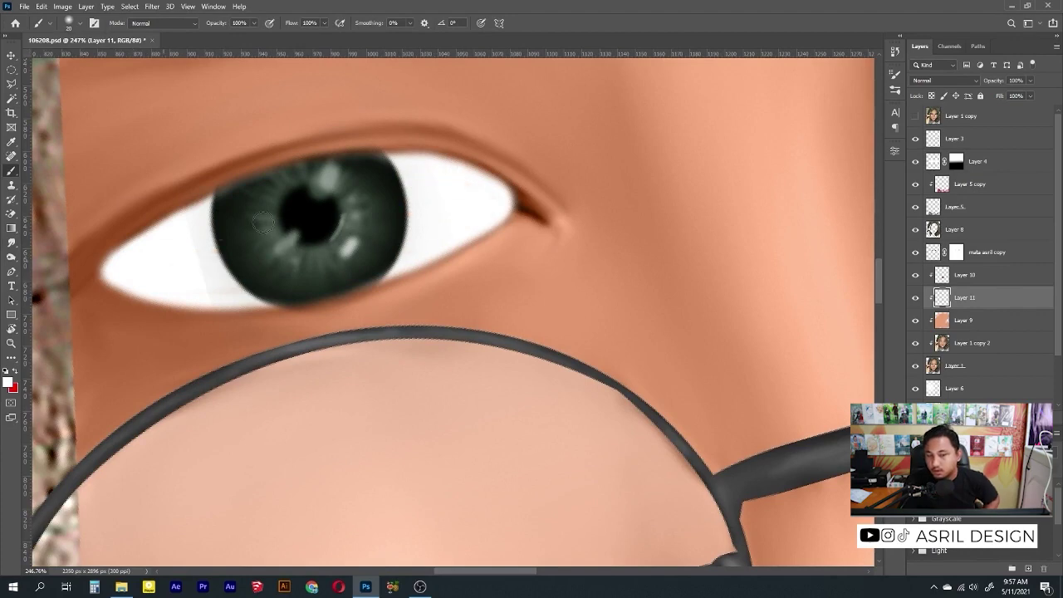
{"action": "scroll", "coordinate": [551, 173], "scroll_direction": "right", "scroll_amount": 5}
{"action": "mouse_move", "coordinate": [261, 247]}
{"action": "left_mouse_down"}
{"action": "mouse_move", "coordinate": [434, 157]}
{"action": "mouse_move", "coordinate": [511, 178]}
{"action": "mouse_move", "coordinate": [384, 282]}
{"action": "mouse_move", "coordinate": [285, 241]}
{"action": "mouse_move", "coordinate": [451, 228]}
{"action": "mouse_move", "coordinate": [434, 240]}
{"action": "left_mouse_up"}
{"action": "scroll", "coordinate": [475, 171], "scroll_direction": "down", "scroll_amount": 5}
{"action": "scroll", "coordinate": [420, 211], "scroll_direction": "down", "scroll_amount": 2}
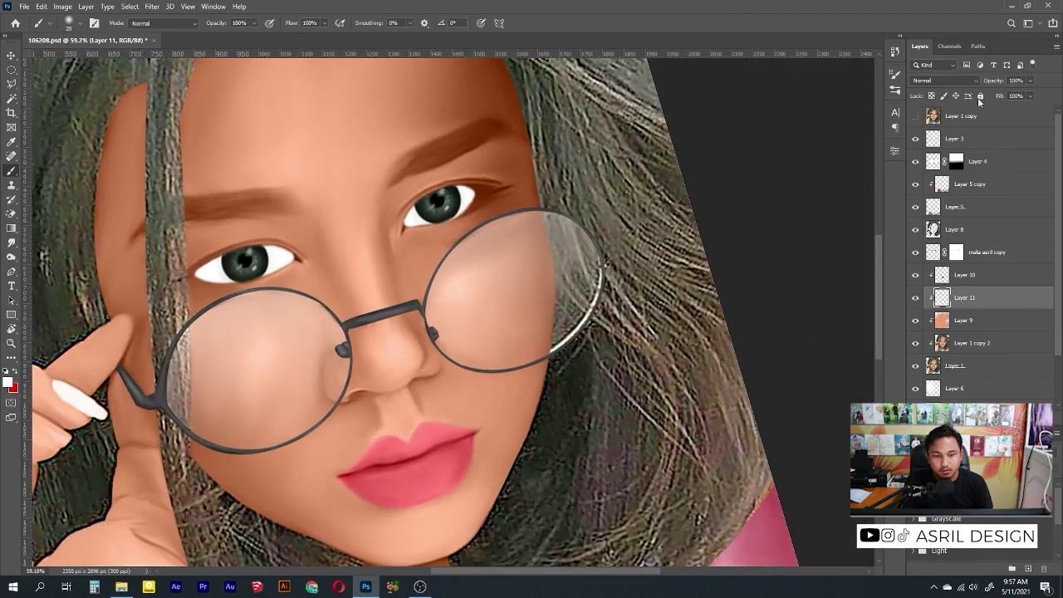
Step: Set Layer 11's blend mode to Color
{"action": "left_click", "coordinate": [945, 80]}
{"action": "left_click", "coordinate": [945, 339]}
{"action": "left_click", "coordinate": [12, 55]}
{"action": "scroll", "coordinate": [432, 316], "scroll_direction": "down", "scroll_amount": 3}
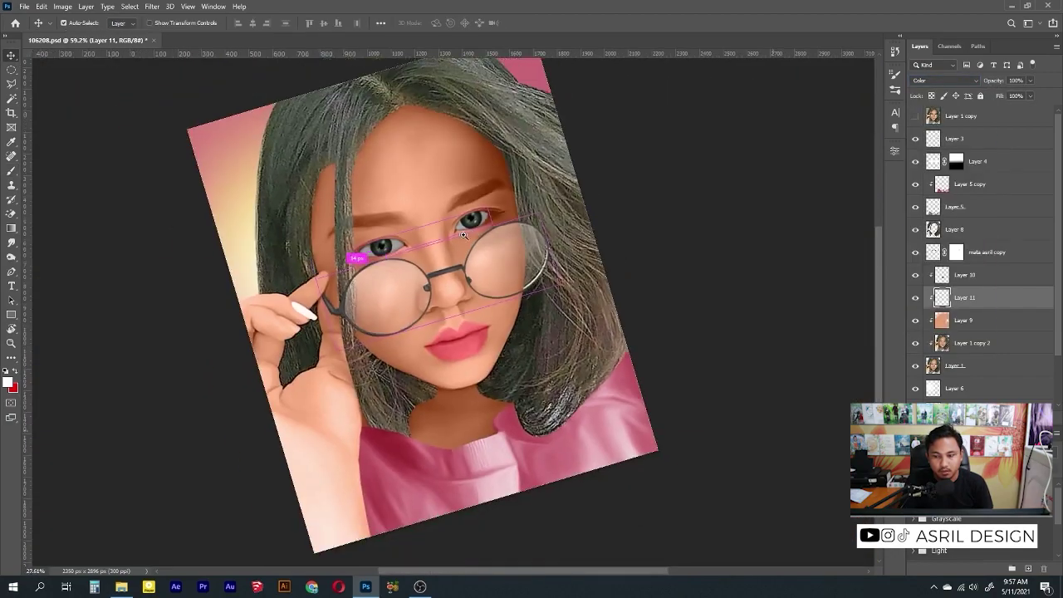
{"action": "scroll", "coordinate": [432, 315], "scroll_direction": "up", "scroll_amount": 3}
{"action": "scroll", "coordinate": [432, 316], "scroll_direction": "up", "scroll_amount": 2}
Step: Select the mata asril copy layer and review brush tips for dodging and burning
{"action": "left_click", "coordinate": [947, 252]}
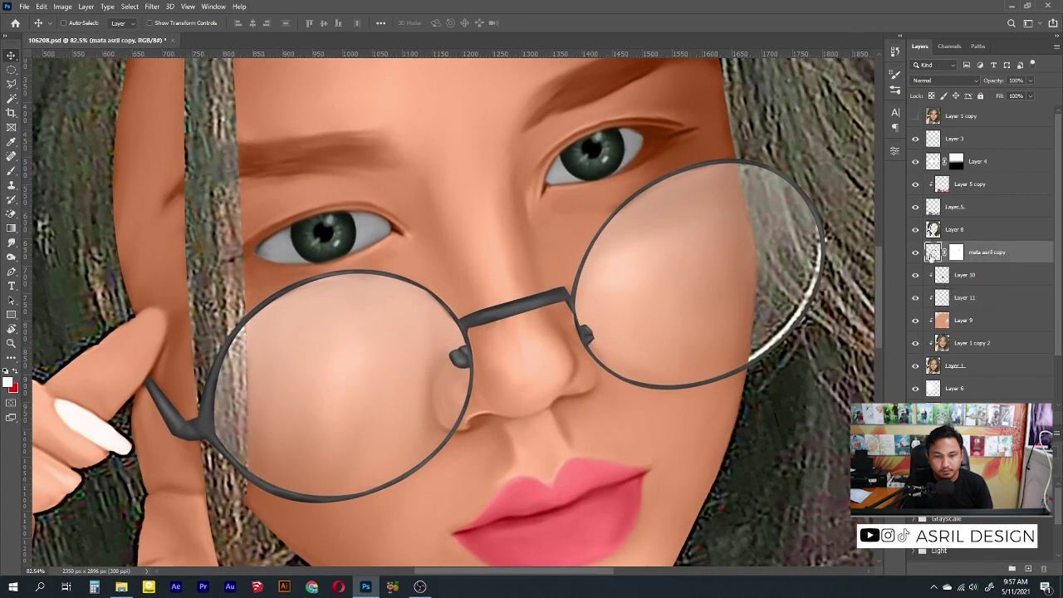
{"action": "scroll", "coordinate": [330, 234], "scroll_direction": "up", "scroll_amount": 1}
{"action": "key", "text": "b"}
{"action": "left_click", "coordinate": [12, 255]}
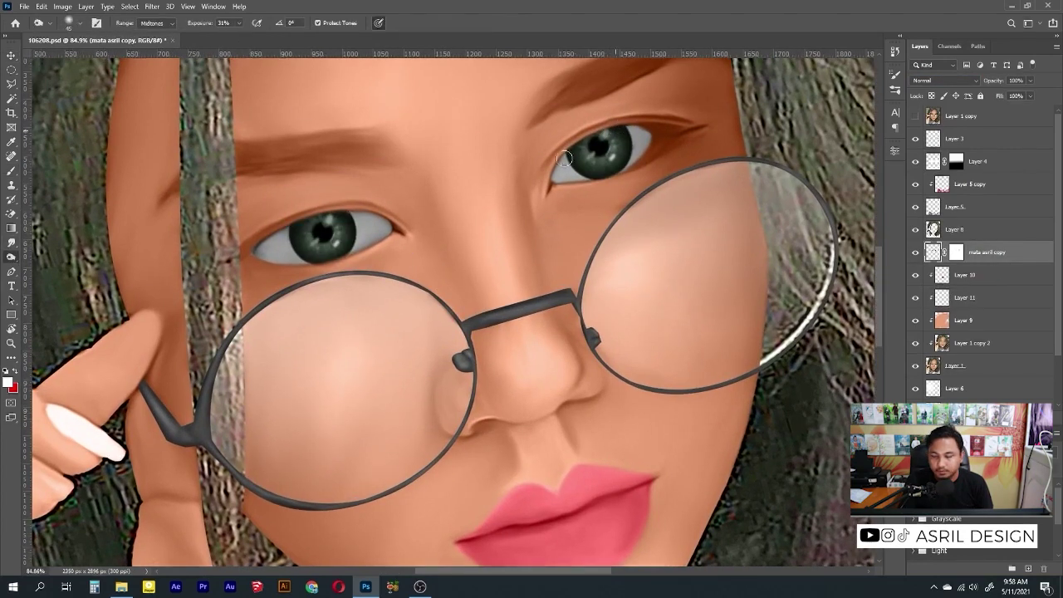
{"action": "right_click", "coordinate": [602, 133]}
{"action": "key", "text": "Escape"}
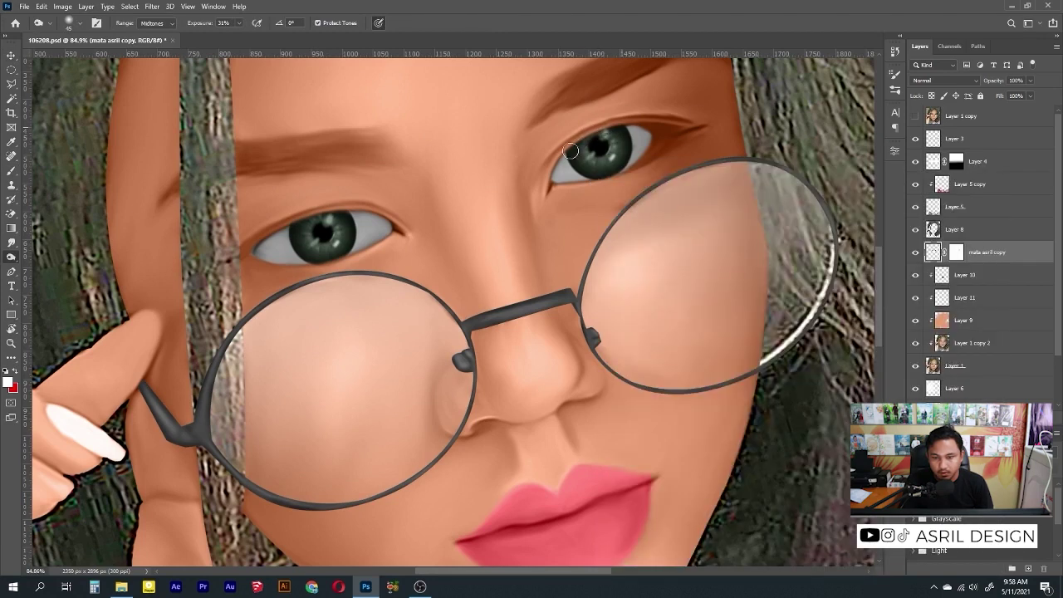
Step: In brush settings, make size fade over 25 steps and turn on scattering
{"action": "key", "text": "F5"}
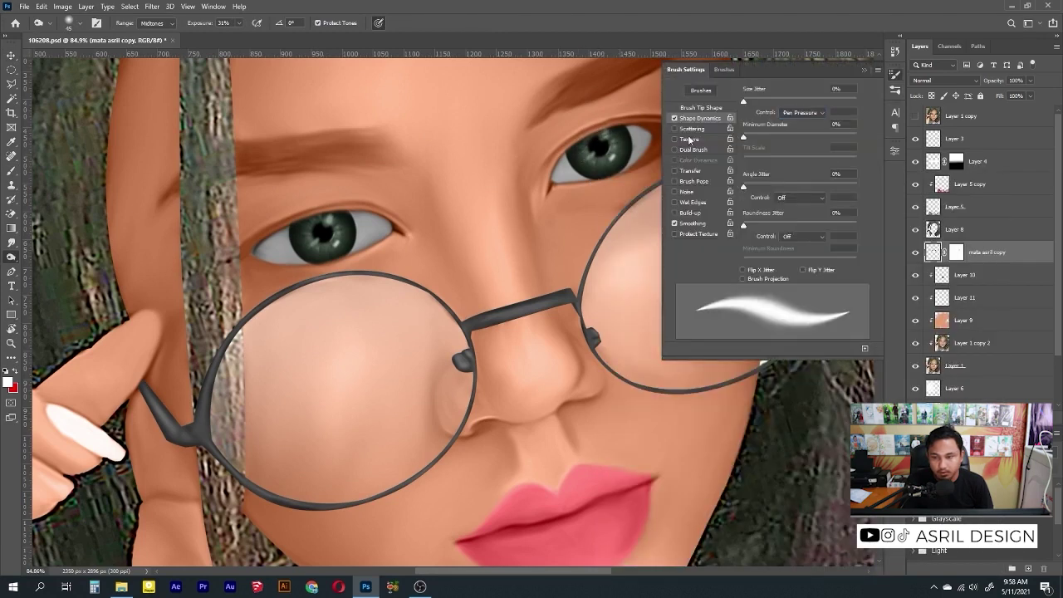
{"action": "left_click", "coordinate": [802, 112]}
{"action": "left_click", "coordinate": [802, 112]}
{"action": "left_click", "coordinate": [801, 112]}
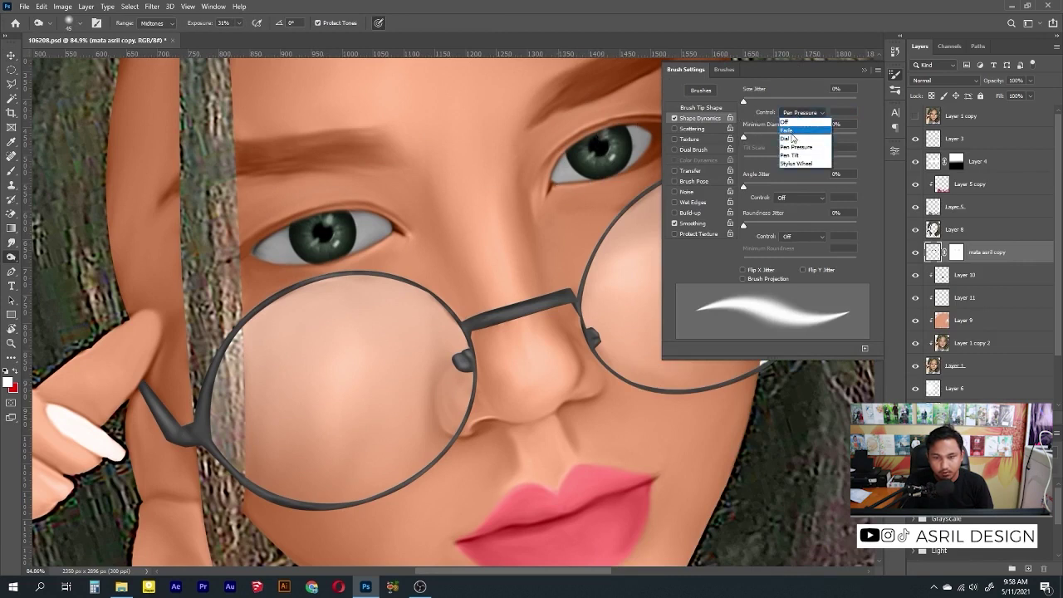
{"action": "left_click", "coordinate": [790, 125]}
{"action": "left_click", "coordinate": [702, 128]}
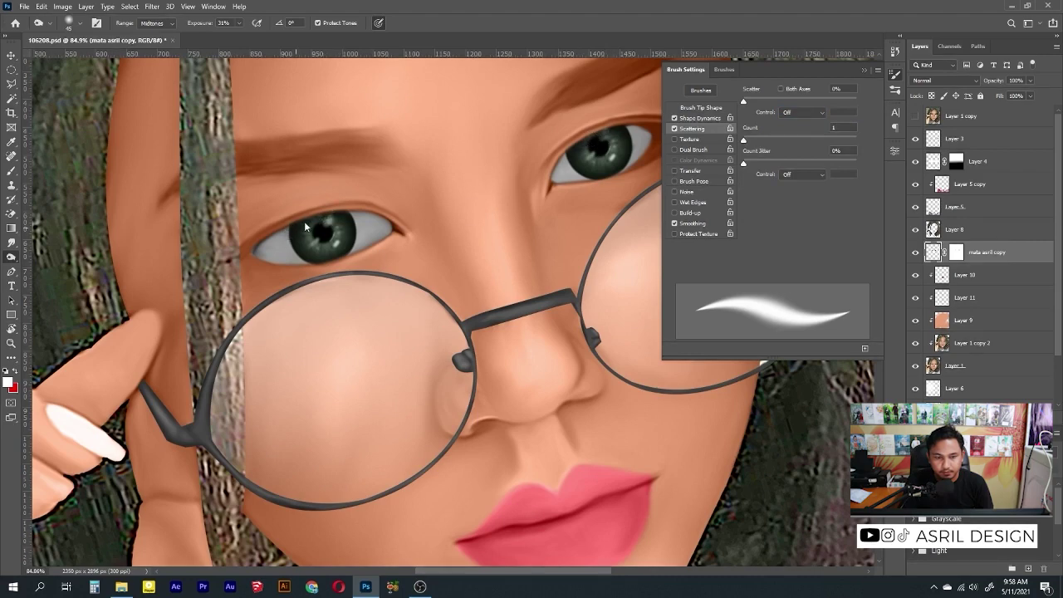
{"action": "left_click", "coordinate": [700, 119]}
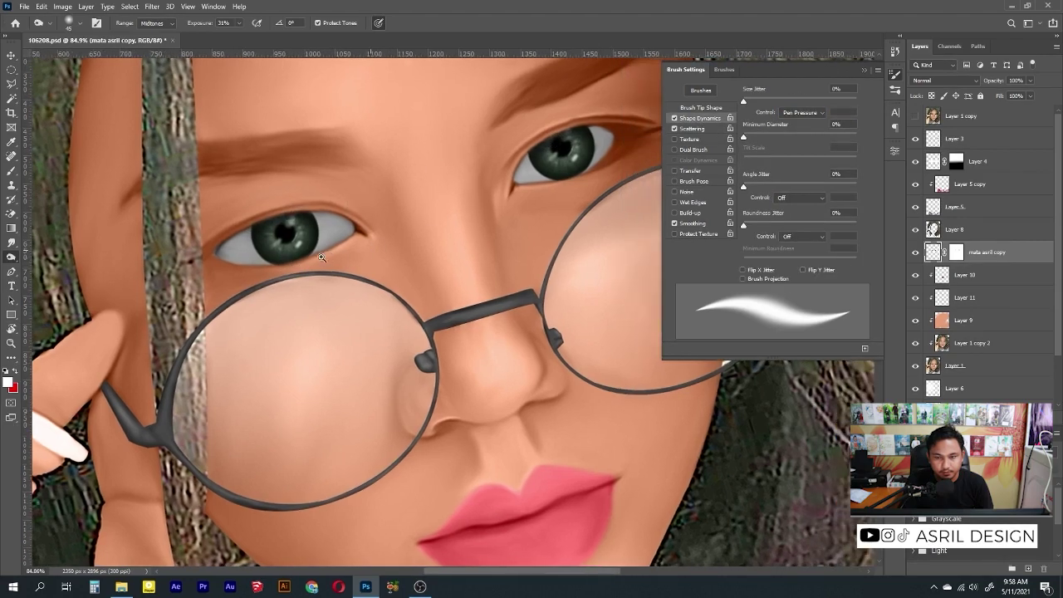
{"action": "scroll", "coordinate": [309, 260], "scroll_direction": "down", "scroll_amount": 5}
Step: Make Layer 1 copy 2 active and tilt the view to match the eye's angle
{"action": "key", "text": "F5"}
{"action": "key", "text": "v"}
{"action": "scroll", "coordinate": [494, 263], "scroll_direction": "up", "scroll_amount": 5}
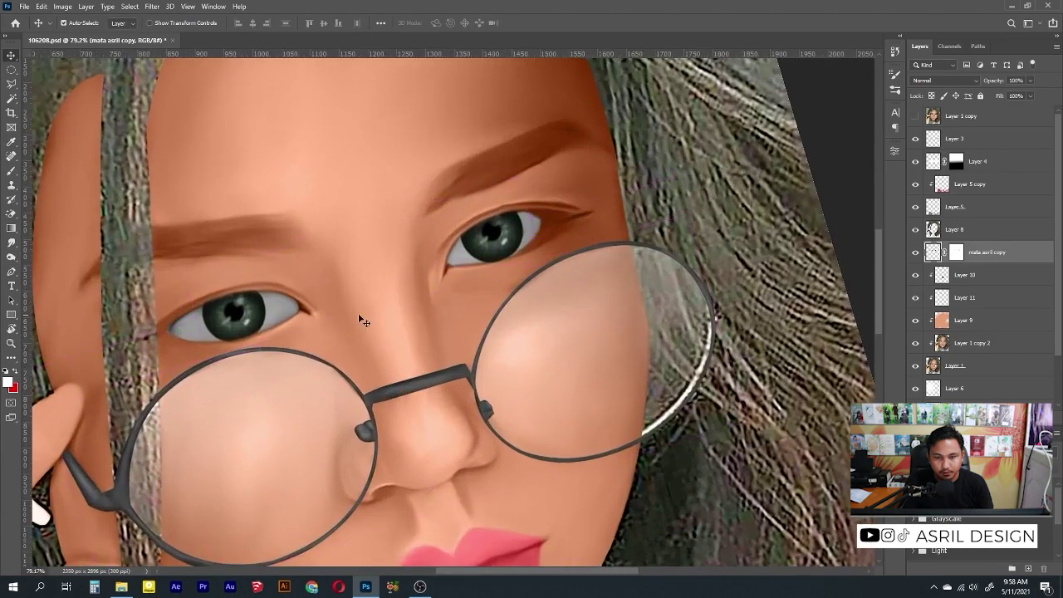
{"action": "key", "text": "r"}
{"action": "left_click", "coordinate": [133, 274], "text": "ctrl"}
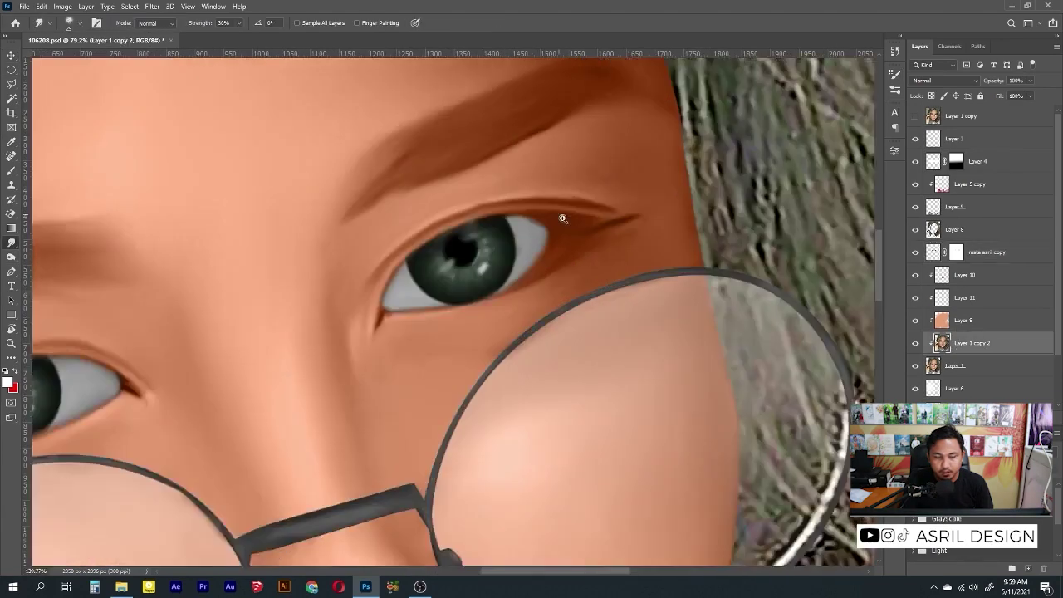
{"action": "scroll", "coordinate": [133, 274], "scroll_direction": "up", "scroll_amount": 4}
{"action": "left_click_drag", "start_coordinate": [133, 275], "coordinate": [28, 268]}
Step: Set the Smudge tool to 34% strength and add a new Layer 12 above Layer 10
{"action": "left_click", "coordinate": [12, 242]}
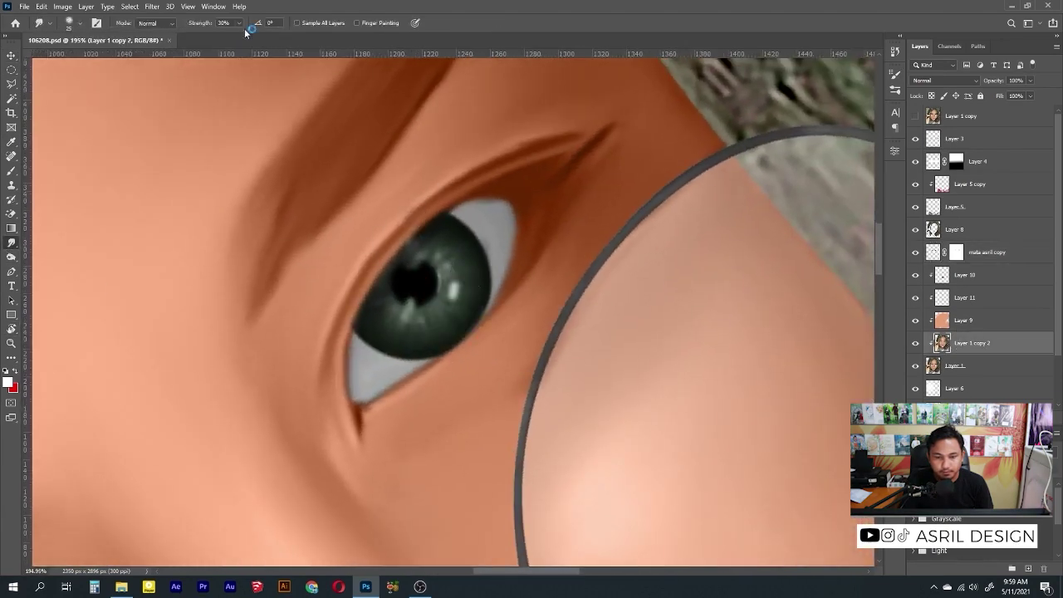
{"action": "left_click_drag", "start_coordinate": [240, 23], "coordinate": [249, 38]}
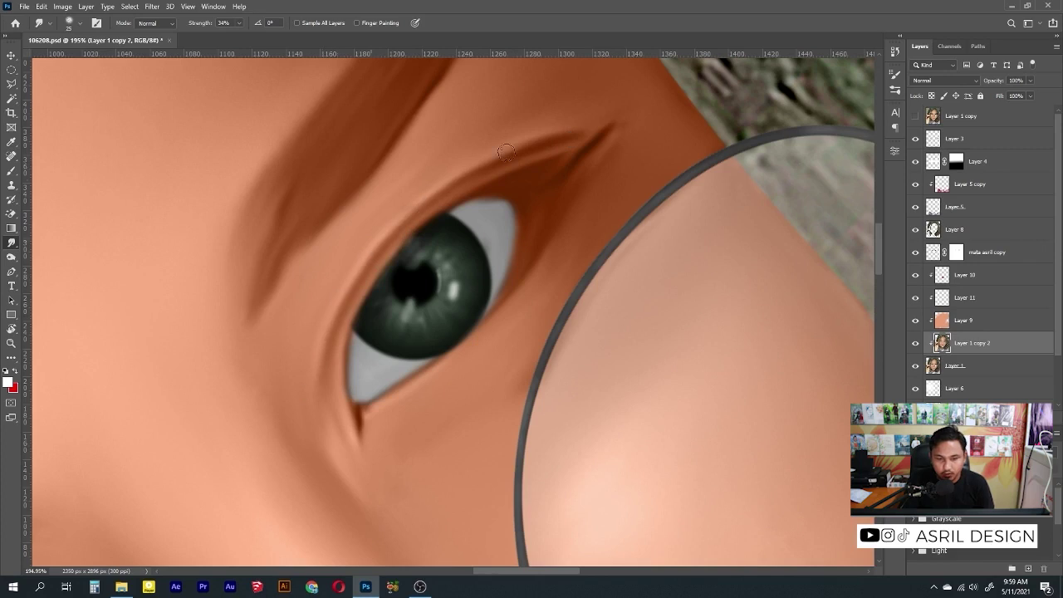
{"action": "left_click", "coordinate": [985, 275]}
{"action": "key", "text": "ctrl+shift+alt+n"}
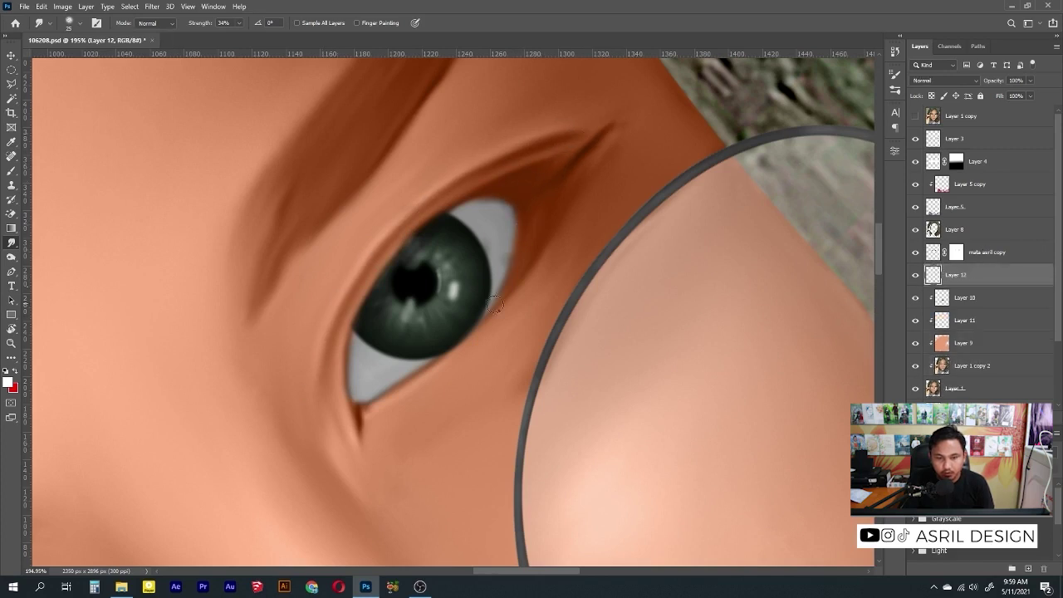
Step: Undo a stray stroke and set up a black, 8 px Soft Round Pressure Size brush
{"action": "key", "text": "b"}
{"action": "key", "text": "d"}
{"action": "left_click_drag", "start_coordinate": [350, 381], "coordinate": [357, 407]}
{"action": "key", "text": "ctrl+z"}
{"action": "right_click", "coordinate": [444, 253]}
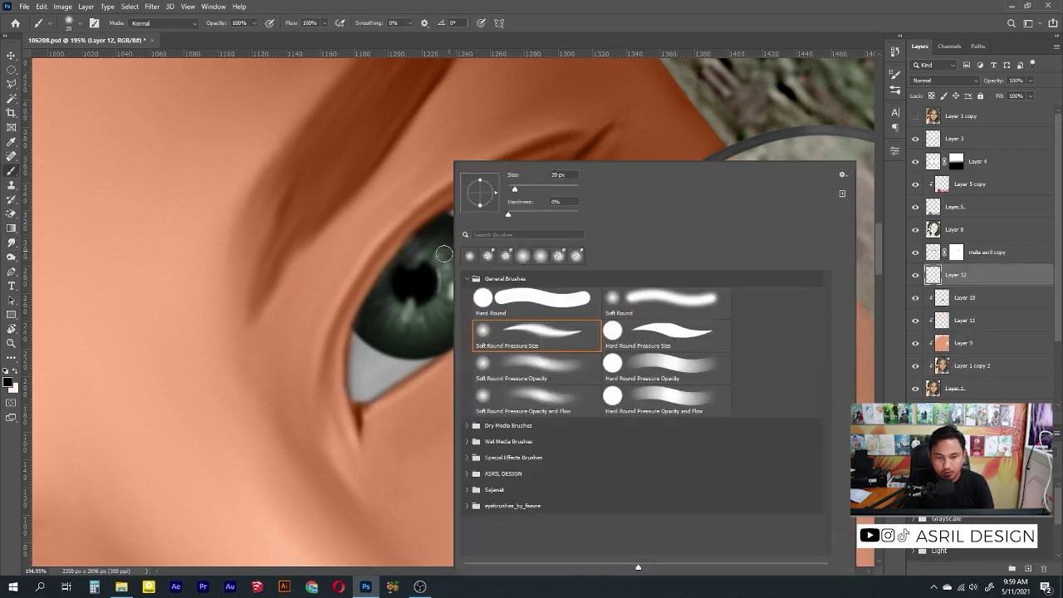
{"action": "double_click", "coordinate": [545, 332]}
{"action": "key", "text": "F5"}
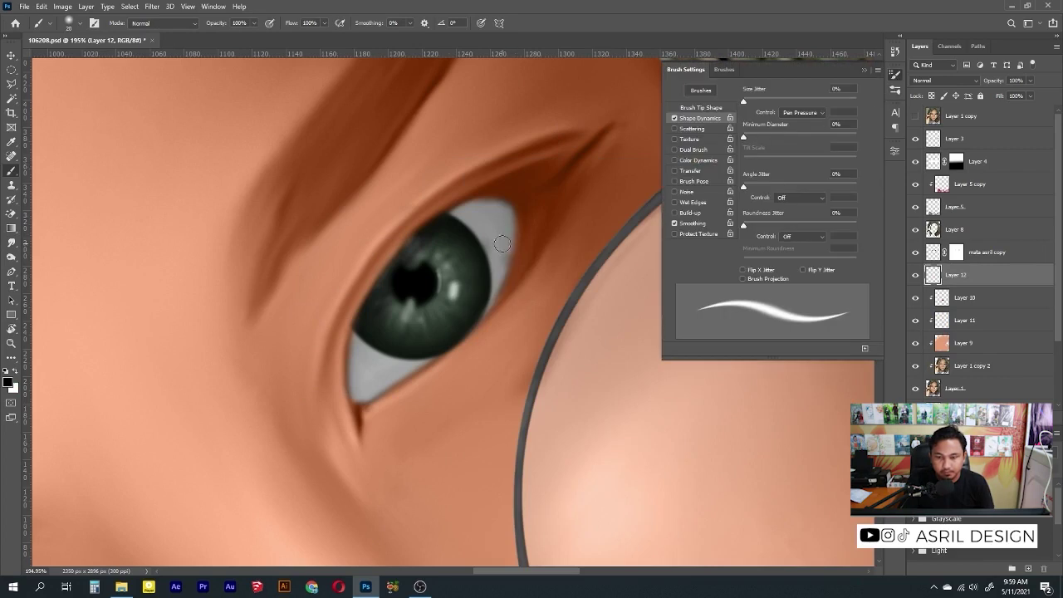
{"action": "key", "text": "bracketleft"}
{"action": "key", "text": "bracketleft"}
{"action": "key", "text": "bracketleft"}
Step: Trace thin black lines down the eye's outer edge, along the lower lid and around
{"action": "scroll", "coordinate": [406, 283], "scroll_direction": "up", "scroll_amount": 2}
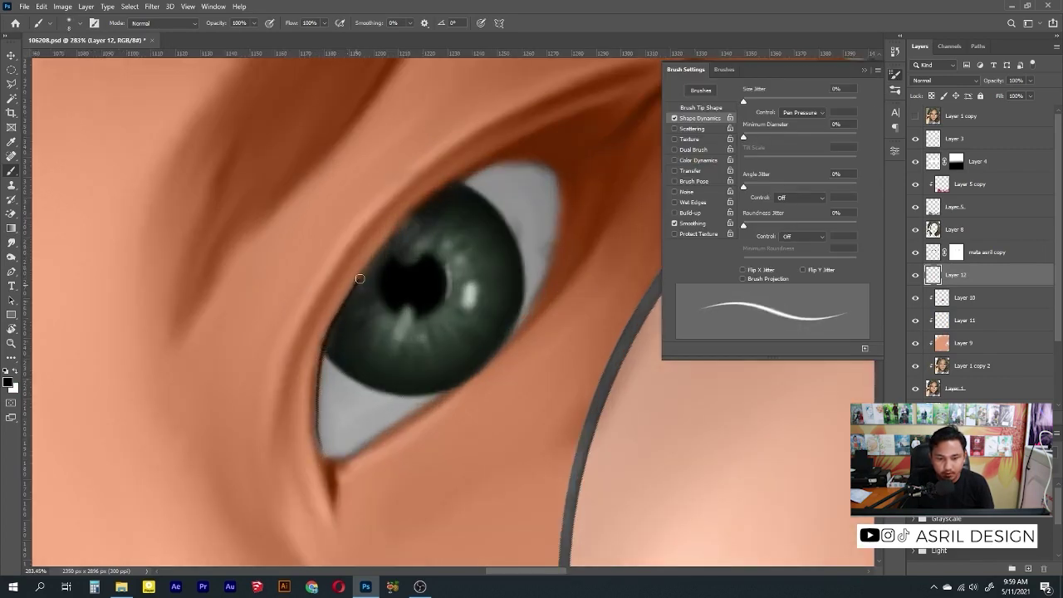
{"action": "left_click_drag", "start_coordinate": [561, 196], "coordinate": [524, 310]}
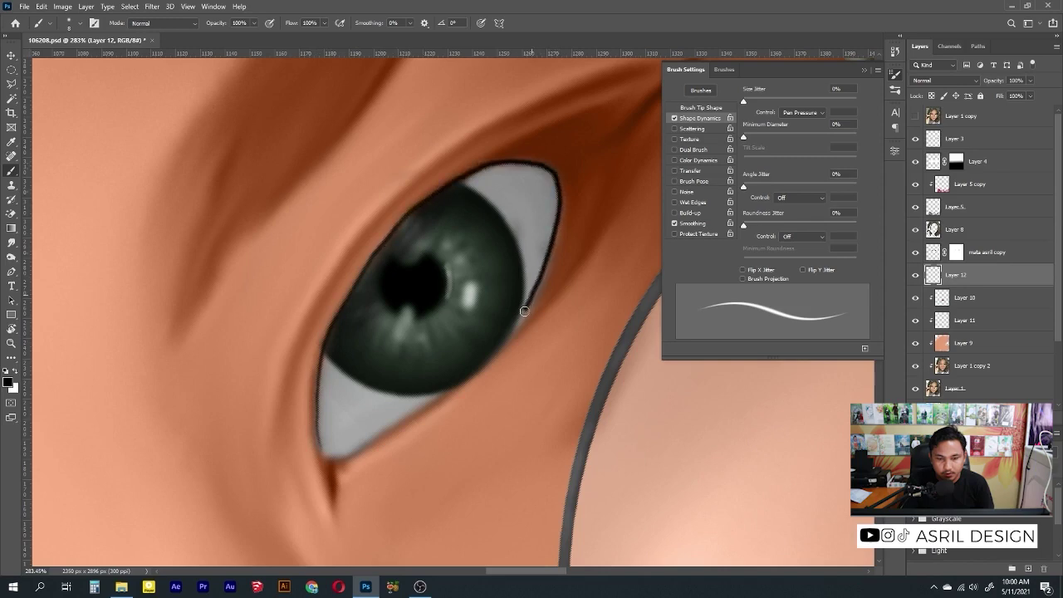
{"action": "left_click_drag", "start_coordinate": [452, 391], "coordinate": [344, 459]}
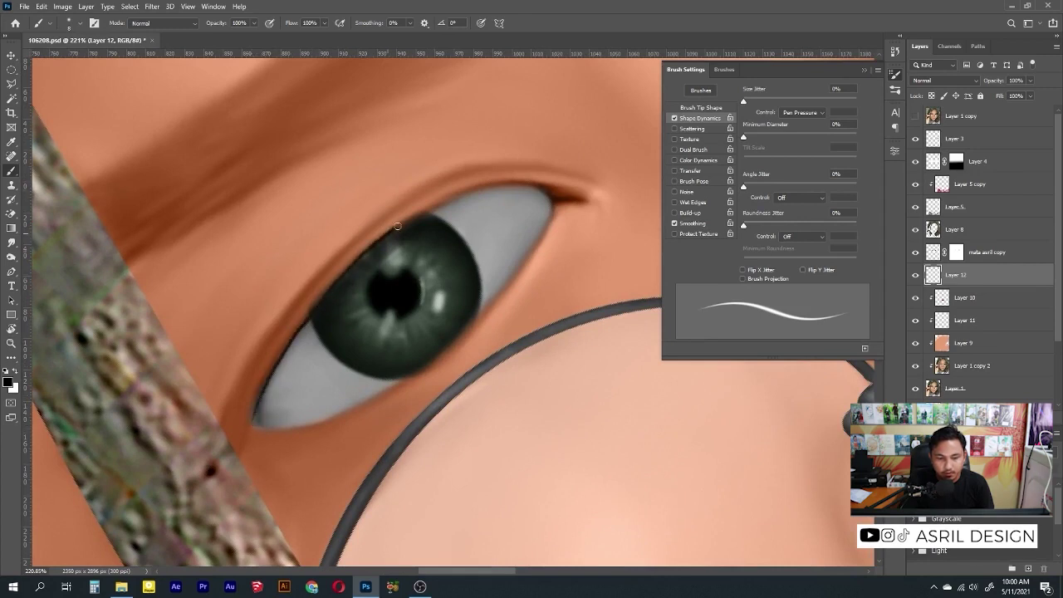
{"action": "left_click_drag", "start_coordinate": [292, 340], "coordinate": [260, 397]}
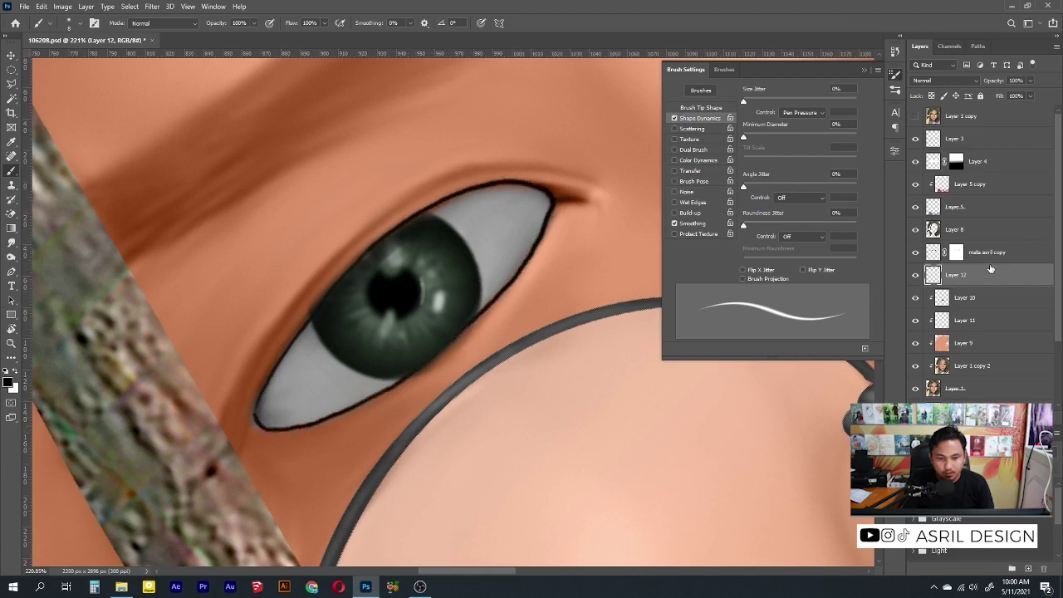
Step: Soften the right eye's lower-lid outline with the Smudge tool at 16%, then set strength to 25%
{"action": "key", "text": "r"}
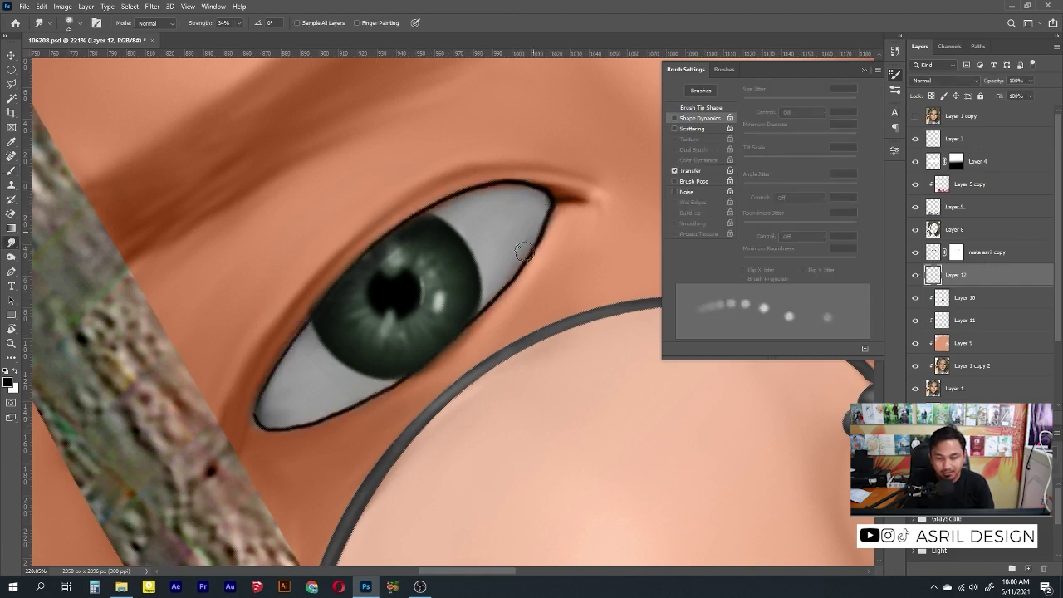
{"action": "left_click_drag", "start_coordinate": [236, 38], "coordinate": [228, 38]}
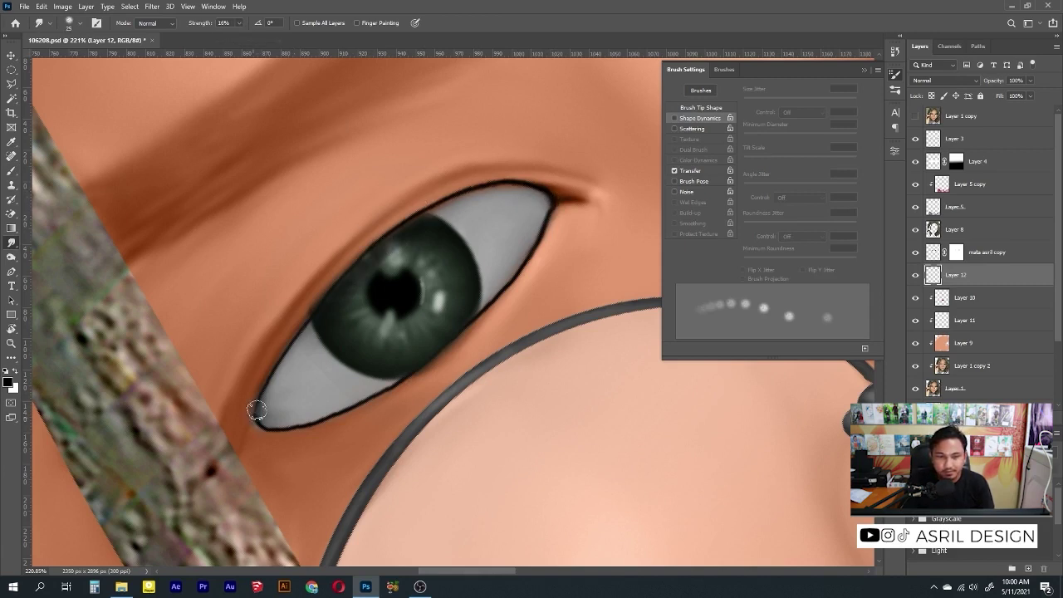
{"action": "left_click_drag", "start_coordinate": [256, 410], "coordinate": [351, 399]}
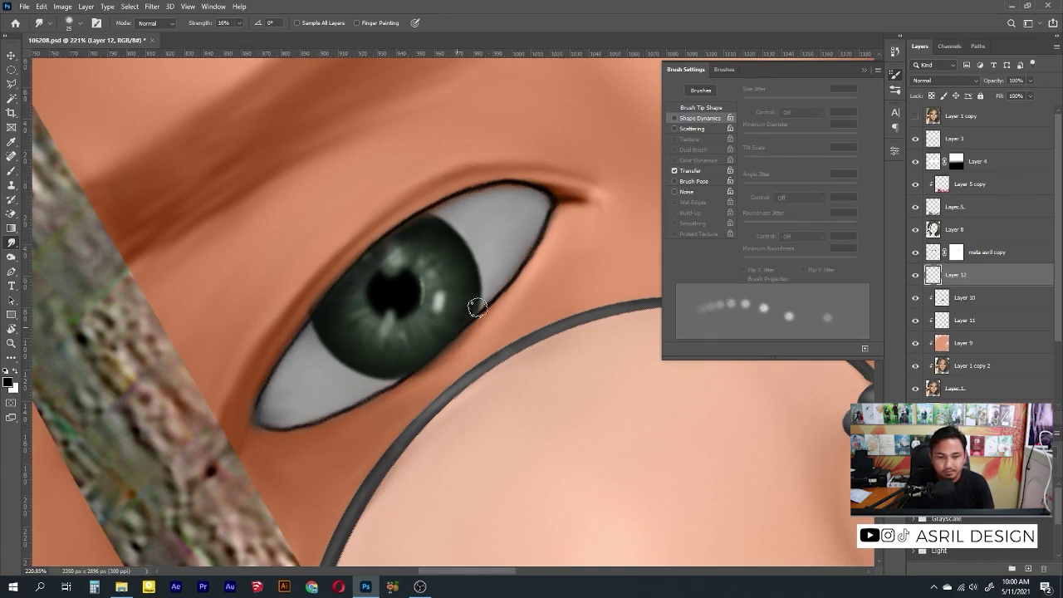
{"action": "left_click", "coordinate": [238, 24]}
{"action": "left_click_drag", "start_coordinate": [229, 38], "coordinate": [235, 38]}
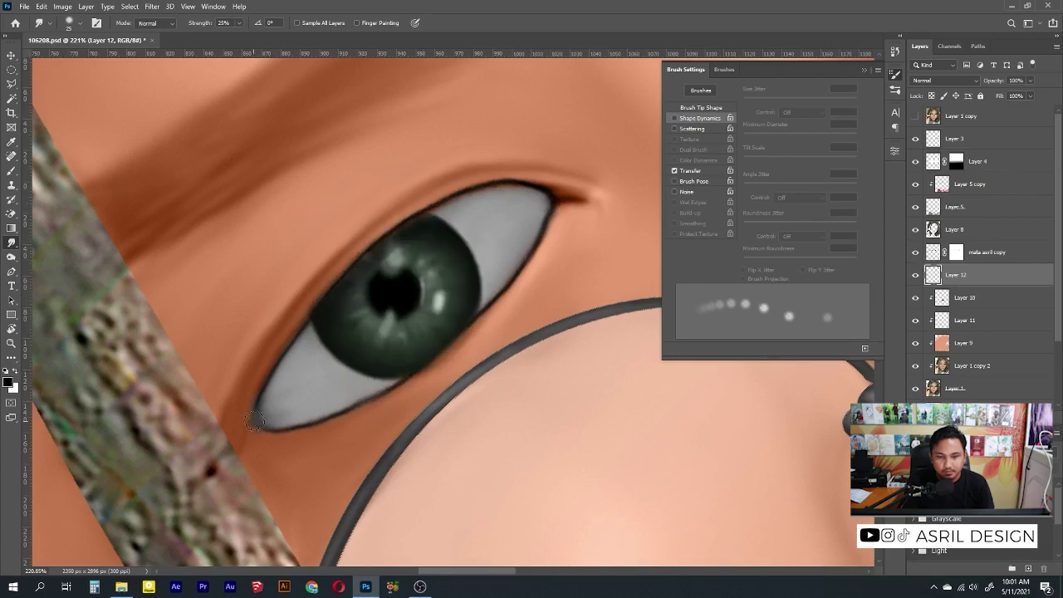
Step: Smudge the outline along the eye white's outer edge, iris edge, upper lid and inner corner
{"action": "key", "text": "ctrl+0"}
{"action": "scroll", "coordinate": [465, 291], "scroll_direction": "up", "scroll_amount": 10}
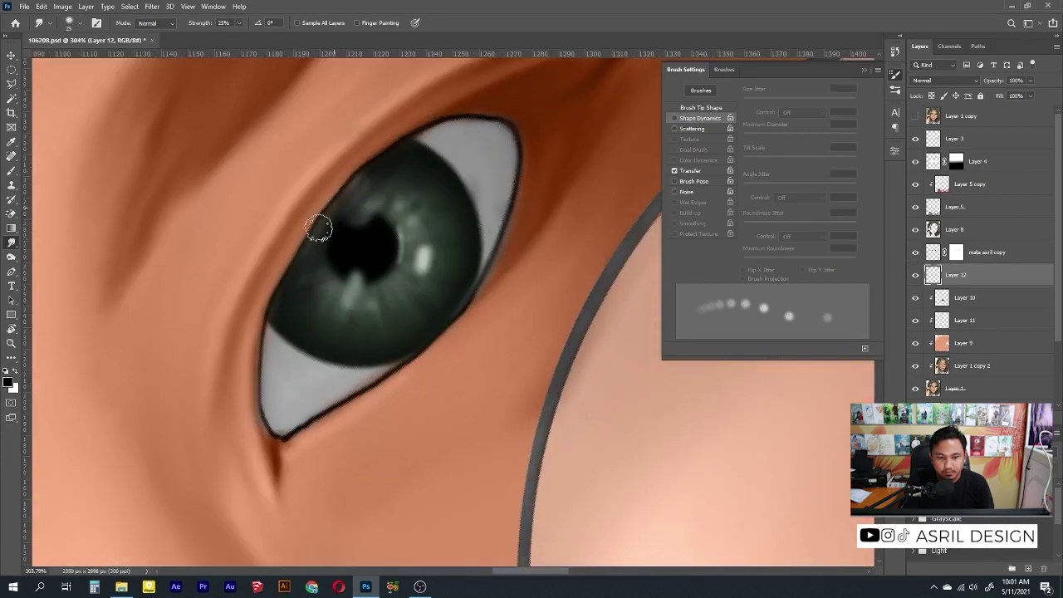
{"action": "left_click_drag", "start_coordinate": [274, 428], "coordinate": [509, 138]}
{"action": "left_click_drag", "start_coordinate": [332, 184], "coordinate": [266, 312]}
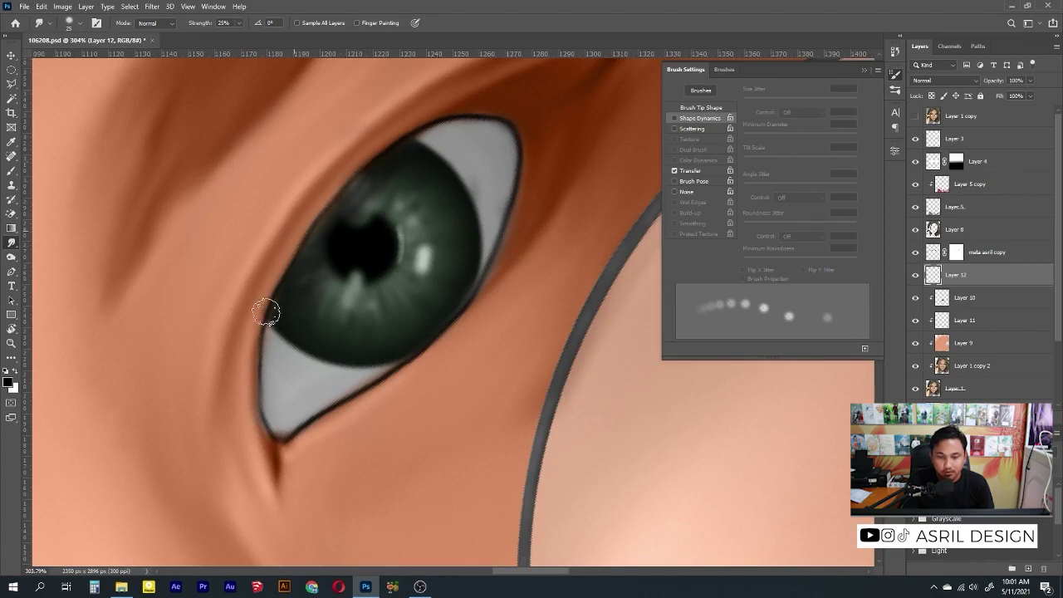
{"action": "left_click_drag", "start_coordinate": [464, 108], "coordinate": [510, 119]}
{"action": "left_click_drag", "start_coordinate": [410, 356], "coordinate": [272, 417]}
{"action": "left_click_drag", "start_coordinate": [546, 285], "coordinate": [435, 185]}
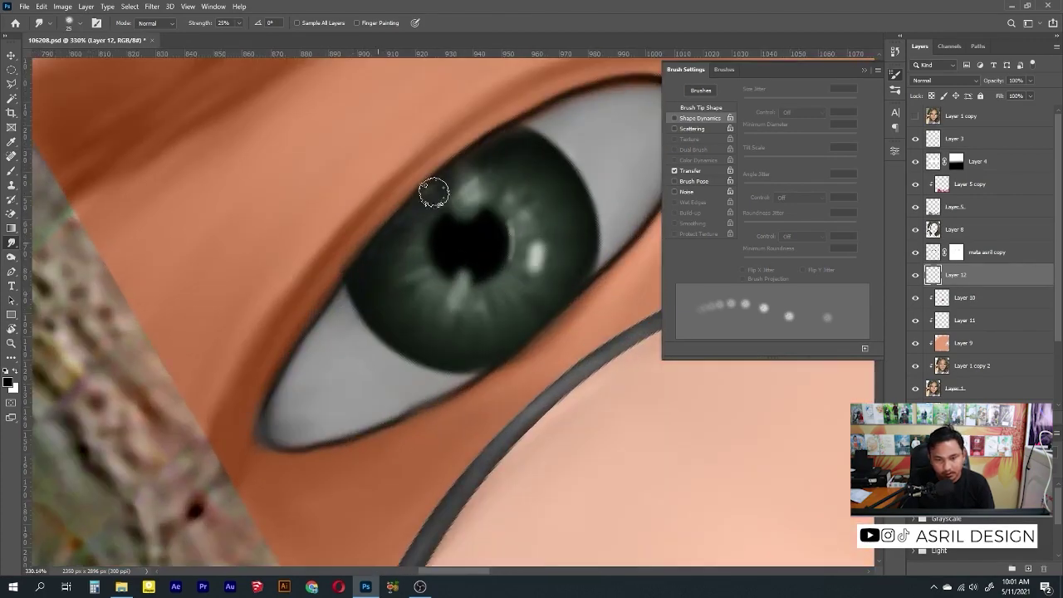
{"action": "left_click_drag", "start_coordinate": [285, 432], "coordinate": [197, 486]}
Step: Brush a fine dark eyelid crease line and smudge the lower lid line softer
{"action": "key", "text": "b"}
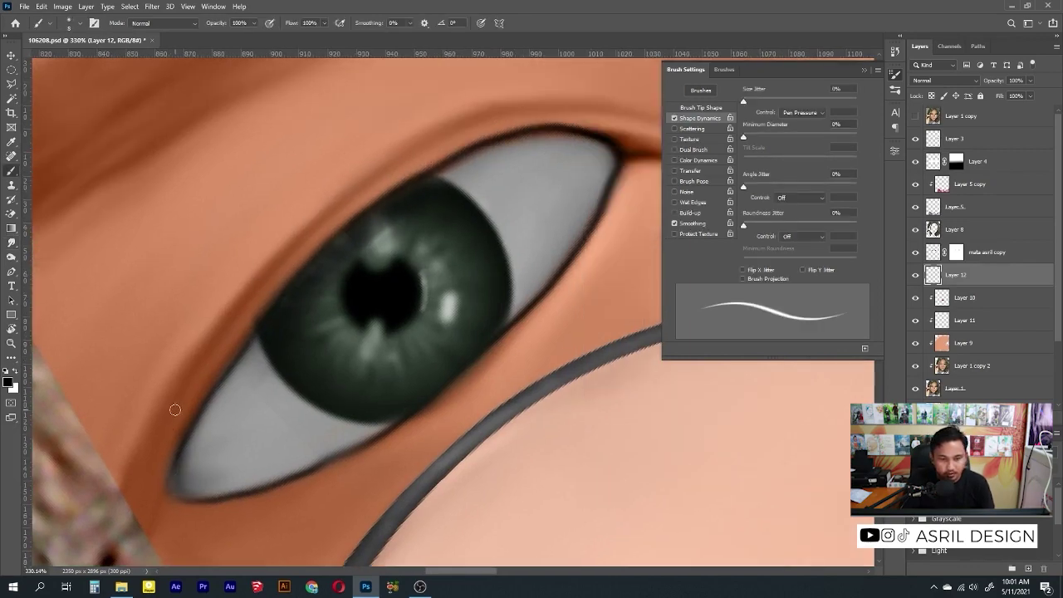
{"action": "mouse_move", "coordinate": [184, 400]}
{"action": "left_mouse_down"}
{"action": "mouse_move", "coordinate": [314, 241]}
{"action": "mouse_move", "coordinate": [498, 125]}
{"action": "mouse_move", "coordinate": [240, 380]}
{"action": "left_mouse_up"}
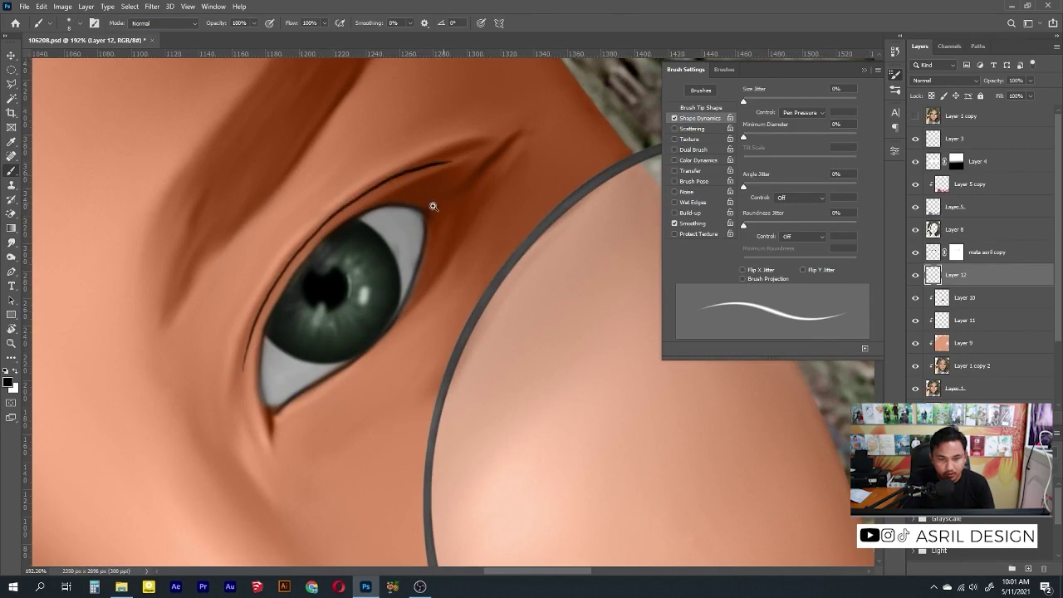
{"action": "left_click_drag", "start_coordinate": [433, 206], "coordinate": [420, 135]}
{"action": "key", "text": "r"}
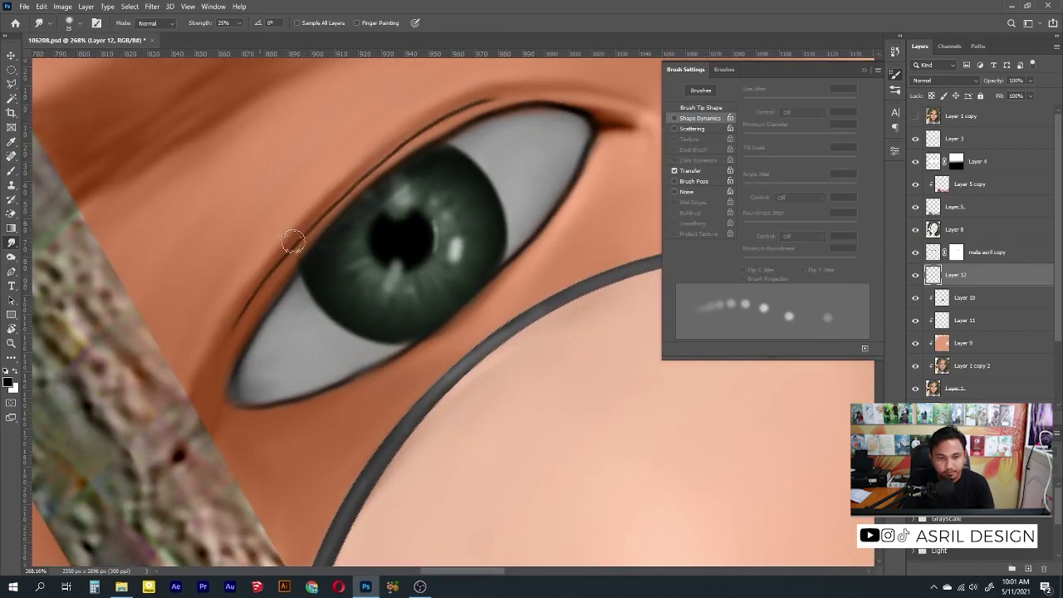
{"action": "mouse_move", "coordinate": [292, 242]}
{"action": "left_mouse_down"}
{"action": "mouse_move", "coordinate": [233, 337]}
{"action": "mouse_move", "coordinate": [309, 216]}
{"action": "left_mouse_up"}
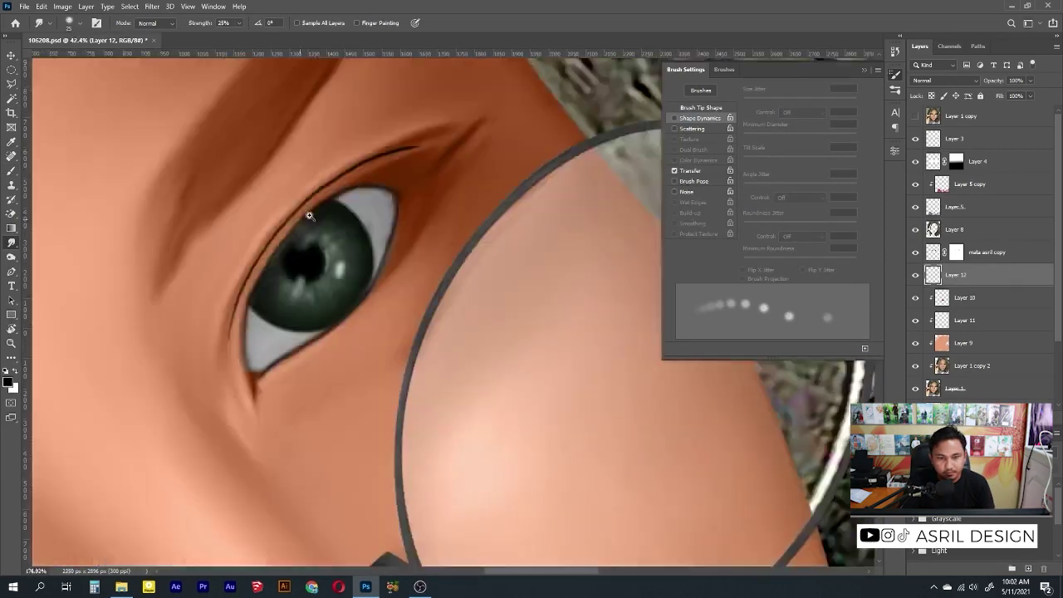
Step: On face layer Layer 1 copy 2, blend the skin along the eyelid crease
{"action": "scroll", "coordinate": [309, 216], "scroll_direction": "up", "scroll_amount": 2}
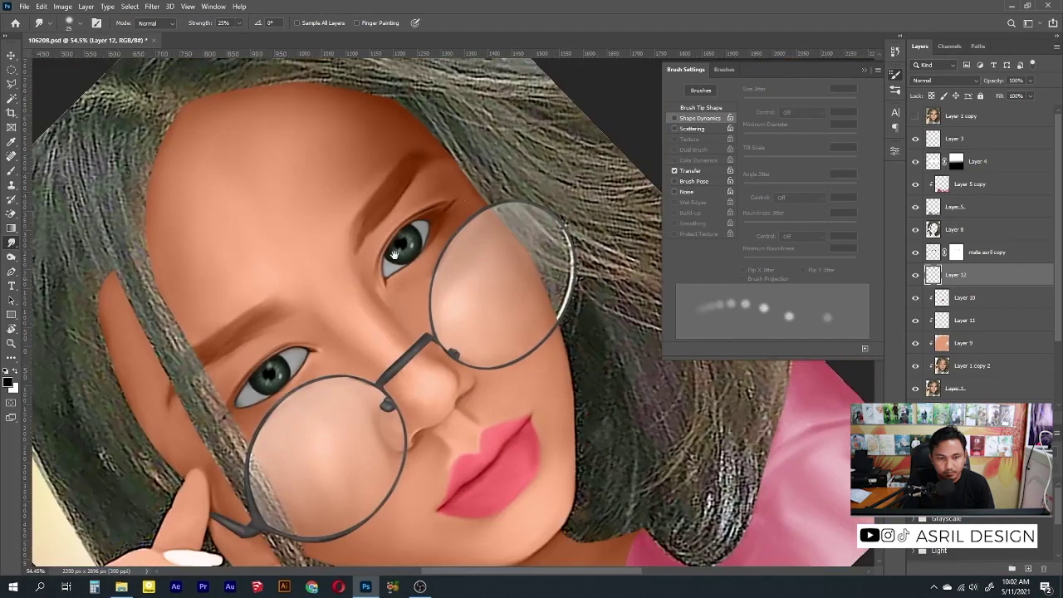
{"action": "left_click_drag", "start_coordinate": [300, 257], "coordinate": [398, 258]}
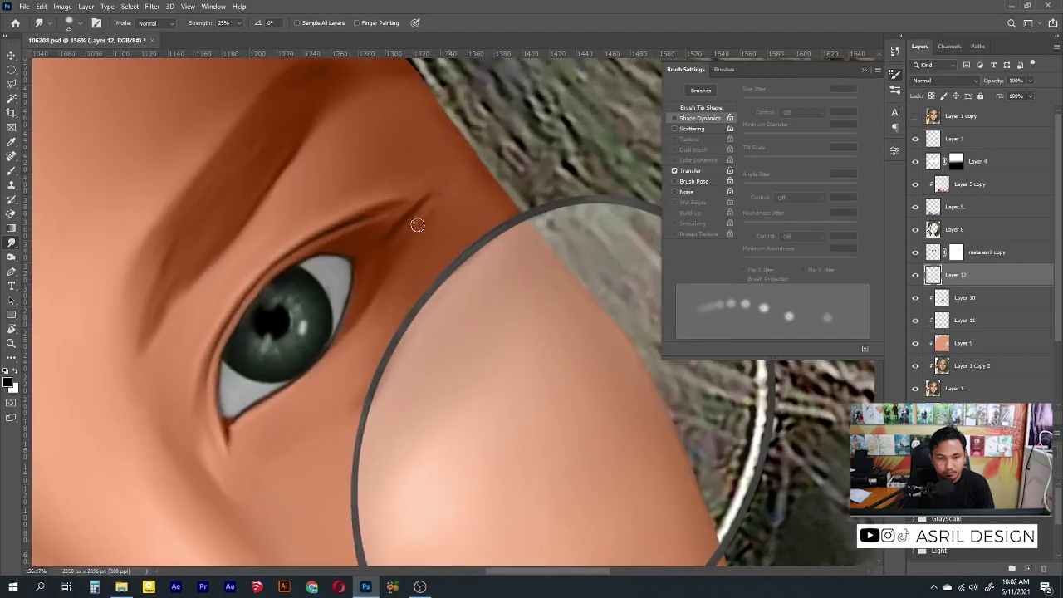
{"action": "left_click", "coordinate": [416, 192], "text": "ctrl"}
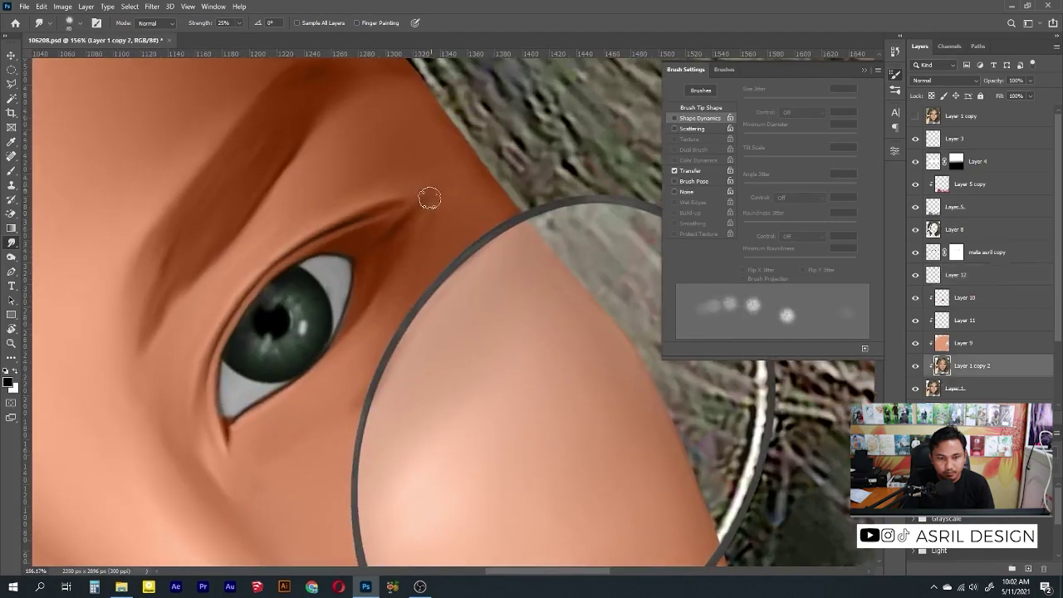
{"action": "left_click_drag", "start_coordinate": [429, 211], "coordinate": [395, 272]}
{"action": "scroll", "coordinate": [335, 242], "scroll_direction": "down", "scroll_amount": 6}
Step: Rotate the canvas view back upright and add a new empty layer
{"action": "key", "text": "r"}
{"action": "left_click_drag", "start_coordinate": [515, 249], "coordinate": [582, 349]}
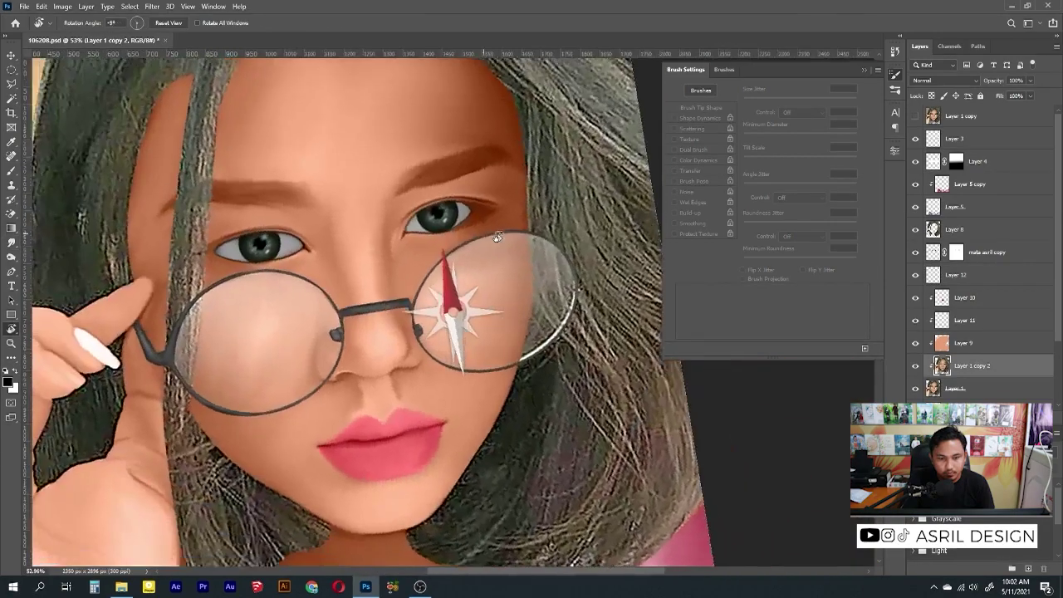
{"action": "left_click", "coordinate": [972, 252]}
{"action": "key", "text": "ctrl+shift+alt+n"}
{"action": "key", "text": "b"}
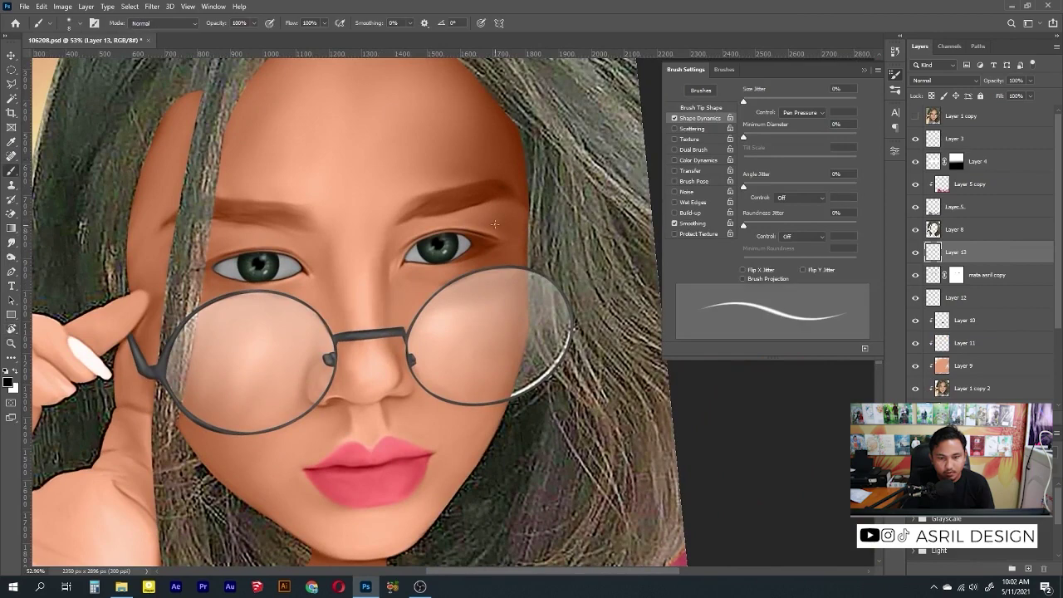
Step: Choose Sampled Brush 6 4 from the ASRIL DESIGN brush set
{"action": "right_click", "coordinate": [495, 165]}
{"action": "left_click", "coordinate": [507, 280]}
{"action": "left_click", "coordinate": [507, 344]}
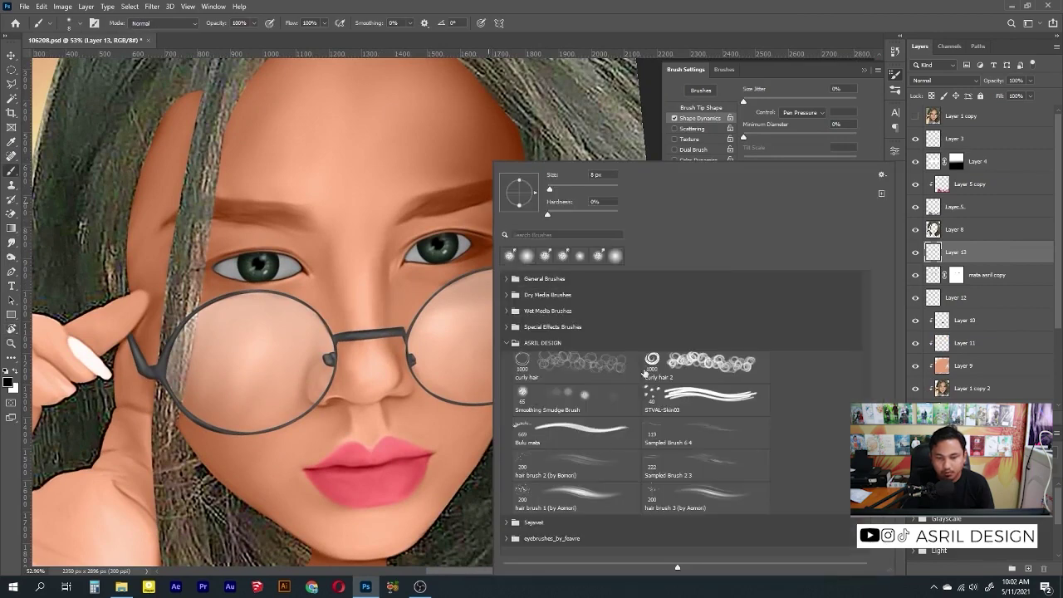
{"action": "left_click", "coordinate": [662, 432]}
{"action": "key", "text": "Return"}
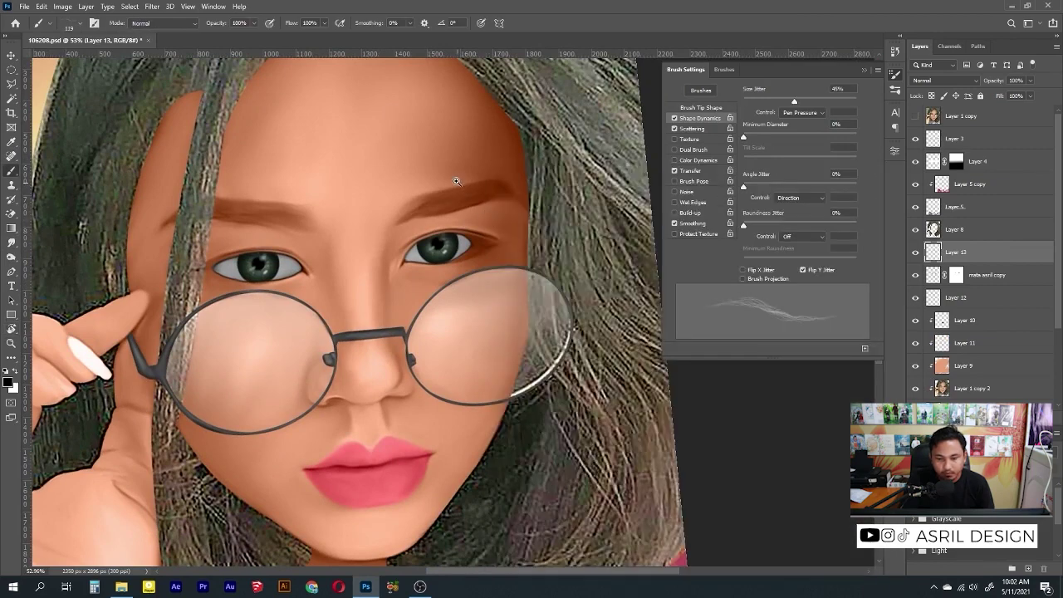
{"action": "scroll", "coordinate": [443, 186], "scroll_direction": "up", "scroll_amount": 3}
Step: Raise the brush Scattering amount and set Count to 2 per dab
{"action": "left_click", "coordinate": [692, 129]}
{"action": "left_click_drag", "start_coordinate": [743, 139], "coordinate": [753, 141]}
{"action": "left_click_drag", "start_coordinate": [750, 101], "coordinate": [758, 102]}
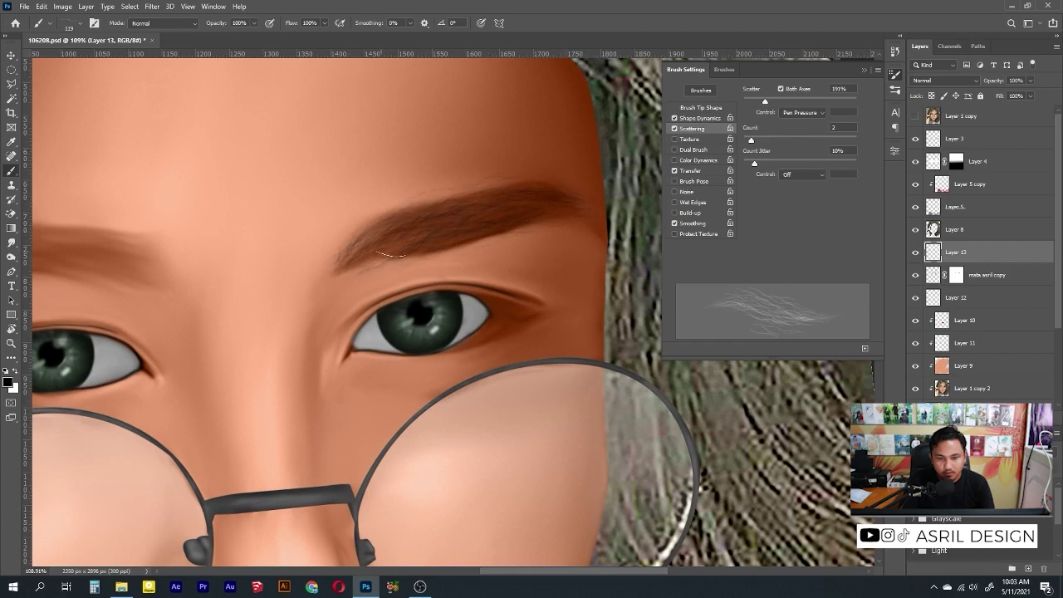
{"action": "scroll", "coordinate": [370, 263], "scroll_direction": "left", "scroll_amount": 5}
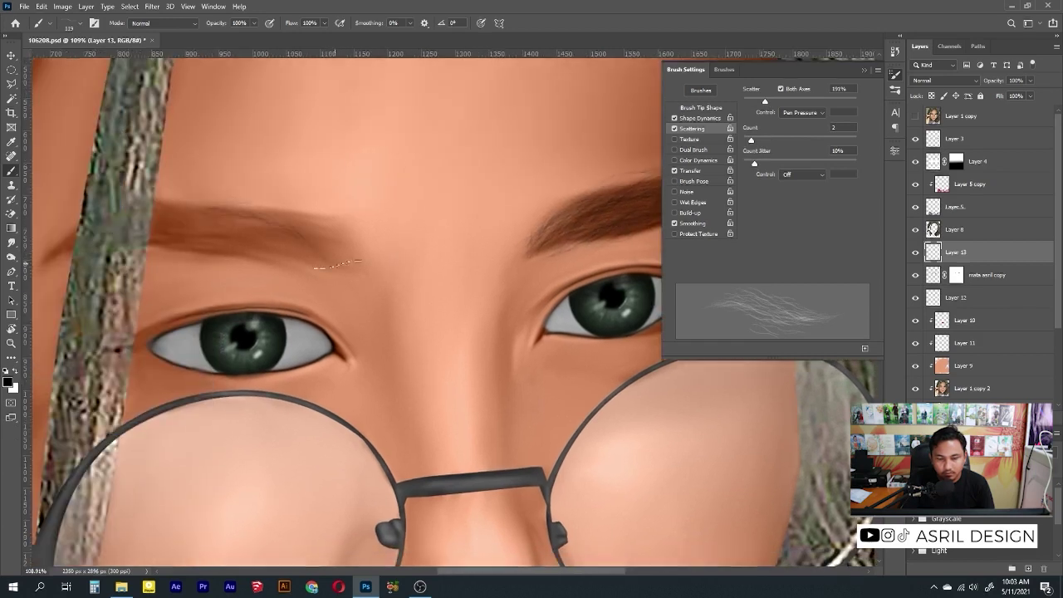
{"action": "scroll", "coordinate": [321, 276], "scroll_direction": "left", "scroll_amount": 1}
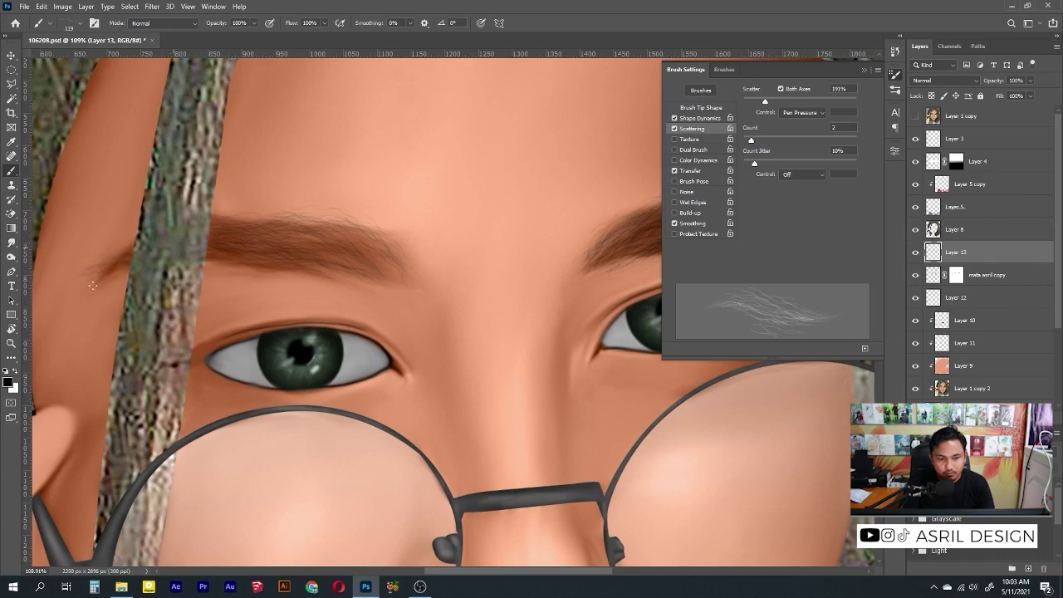
Step: Erase stray marks around the eyebrow area
{"action": "key", "text": "e"}
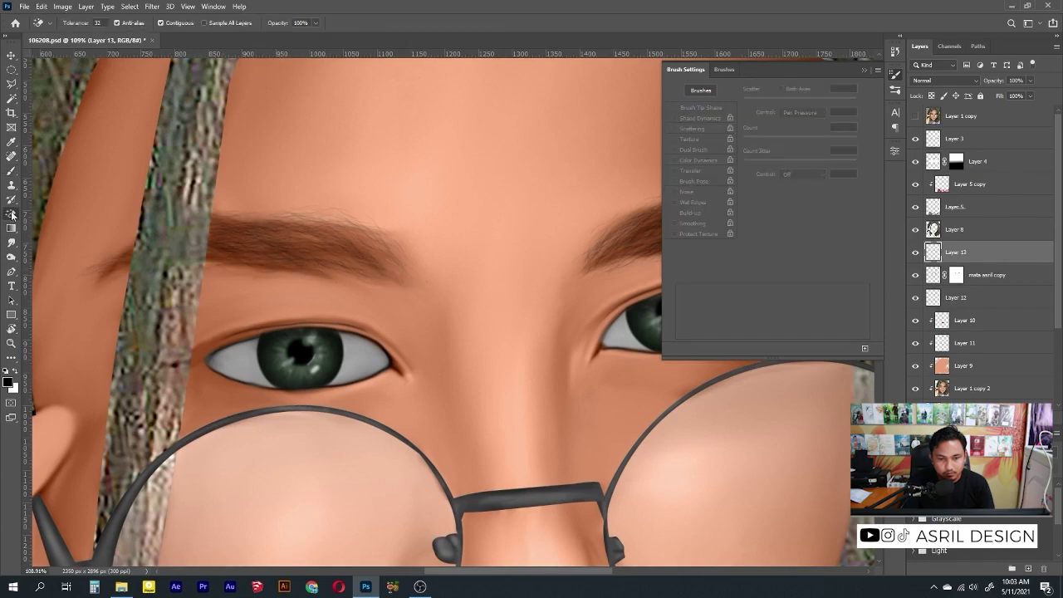
{"action": "scroll", "coordinate": [205, 285], "scroll_direction": "right", "scroll_amount": 3}
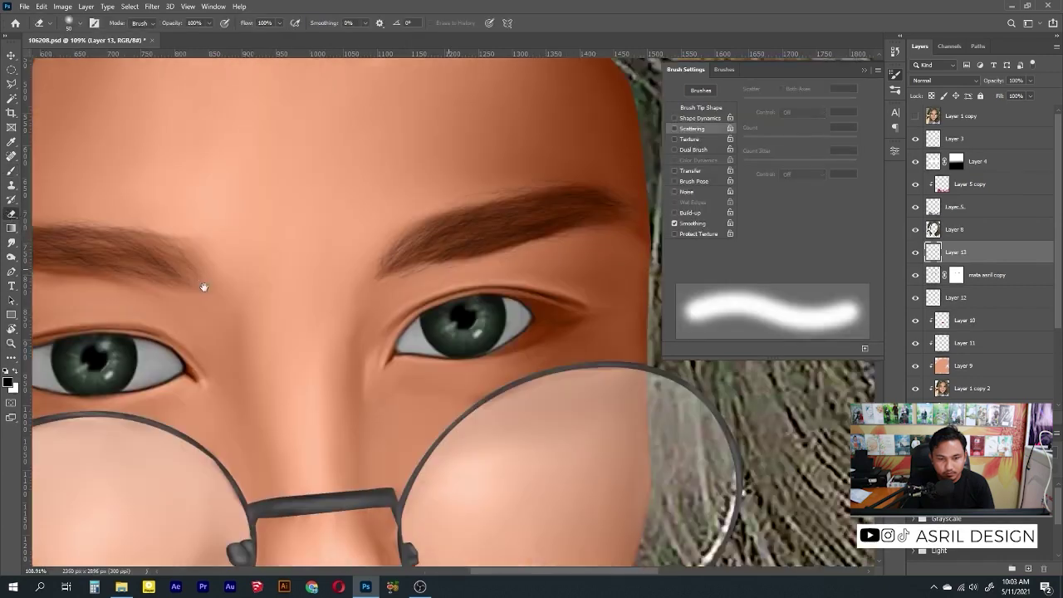
{"action": "scroll", "coordinate": [273, 281], "scroll_direction": "right", "scroll_amount": 4}
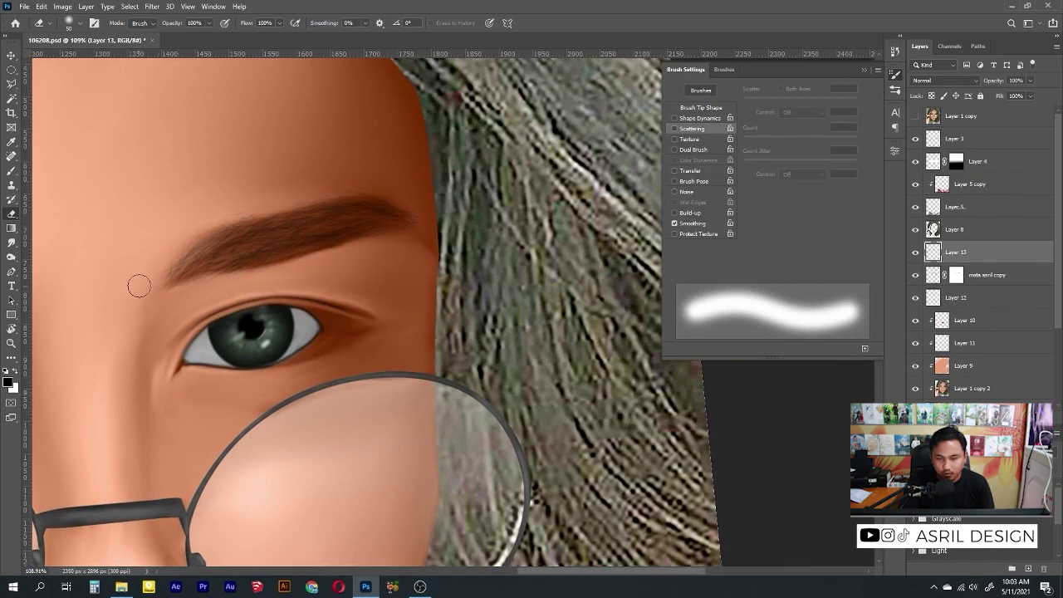
{"action": "scroll", "coordinate": [138, 286], "scroll_direction": "down", "scroll_amount": 10}
{"action": "scroll", "coordinate": [304, 310], "scroll_direction": "up", "scroll_amount": 6}
Step: Smudge the eyebrows at 22% strength into soft, feathered brown strokes
{"action": "key", "text": "r"}
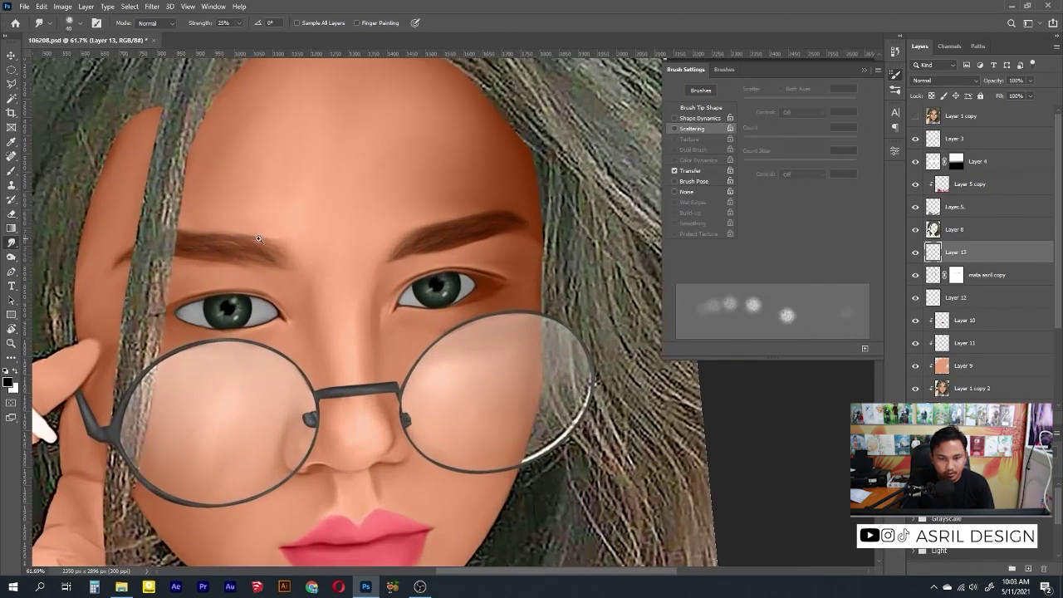
{"action": "scroll", "coordinate": [259, 239], "scroll_direction": "up", "scroll_amount": 3}
{"action": "key", "text": "2"}
{"action": "key", "text": "2"}
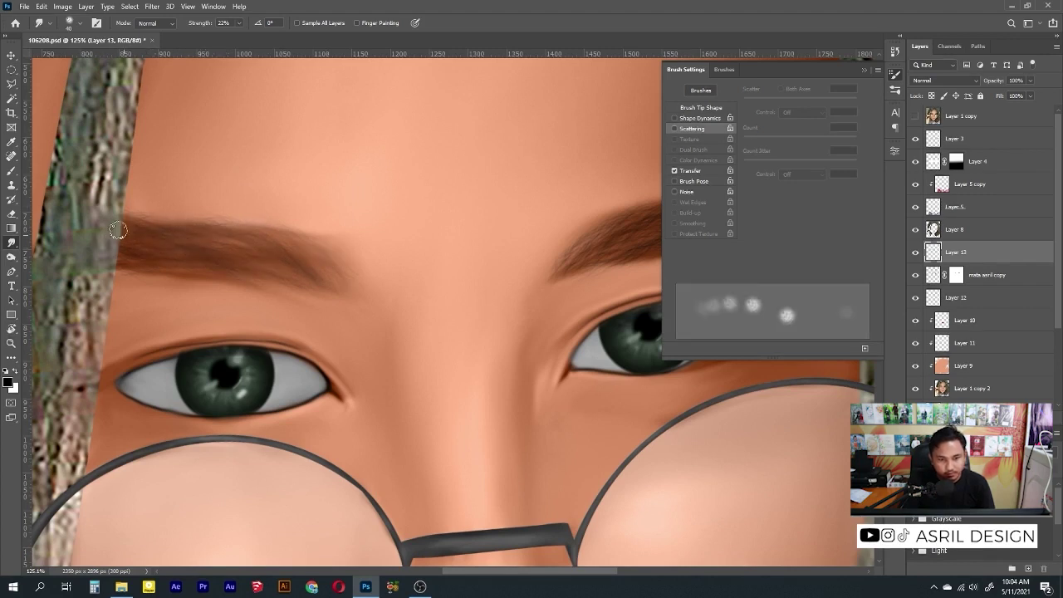
{"action": "left_click_drag", "start_coordinate": [118, 230], "coordinate": [313, 214]}
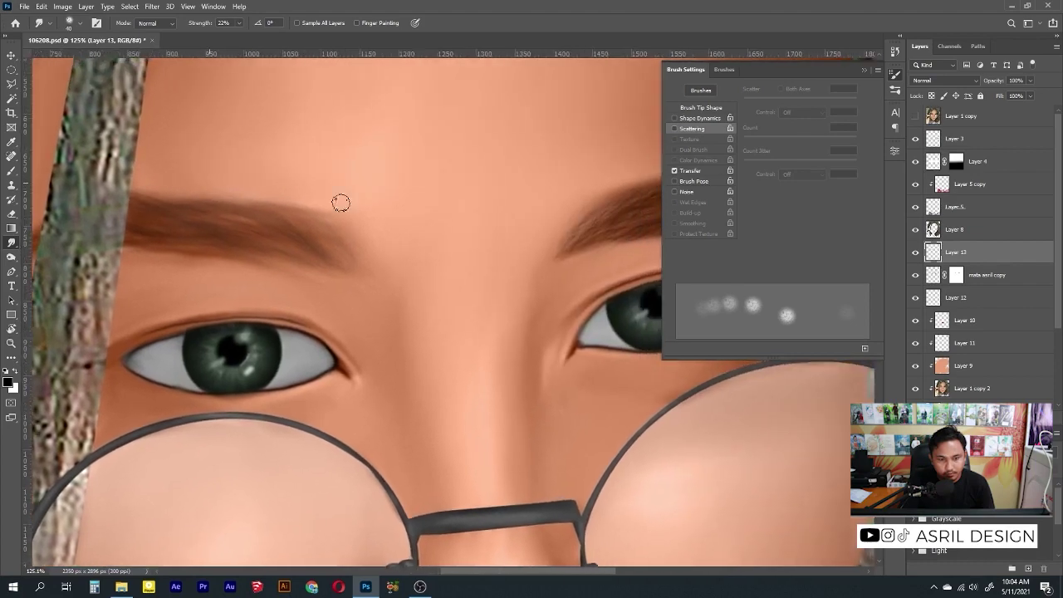
{"action": "left_click_drag", "start_coordinate": [423, 206], "coordinate": [90, 231]}
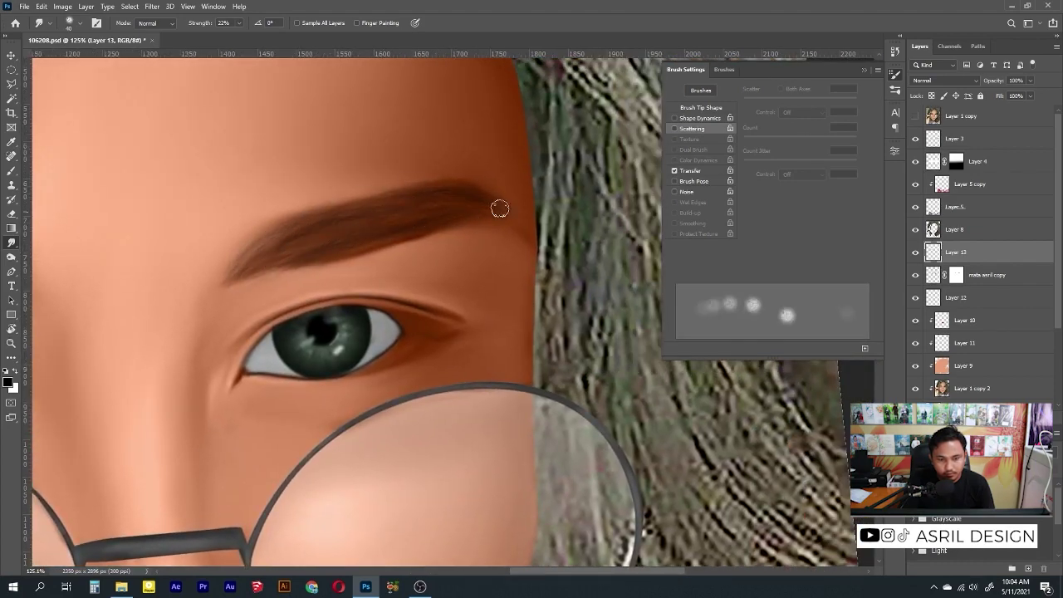
{"action": "key", "text": "ctrl+0"}
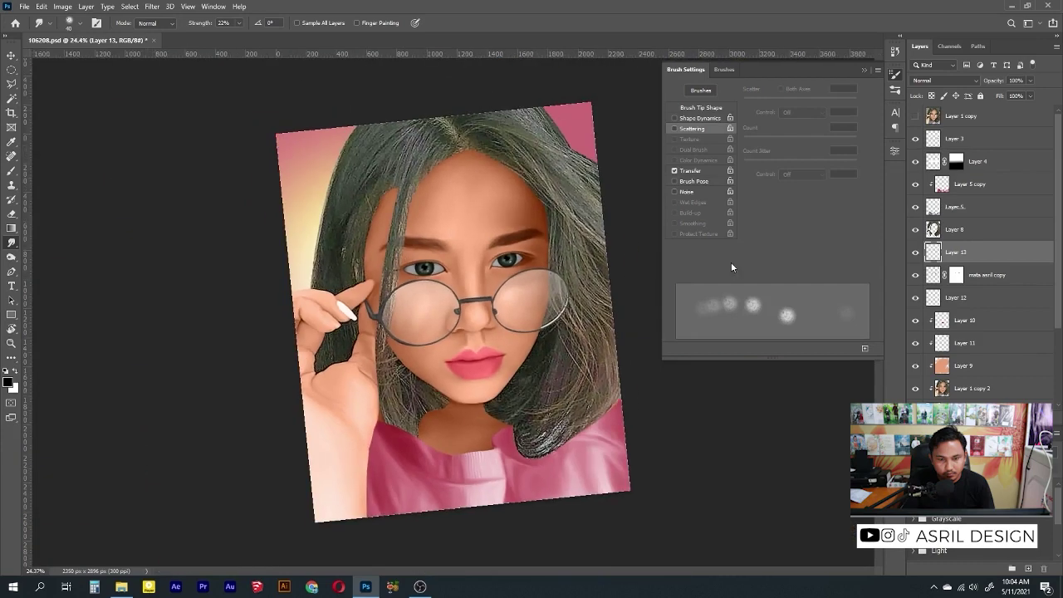
Step: On a new layer, stamp an eyelash stroke above the eye with the Bulu mata brush
{"action": "key", "text": "ctrl+shift+alt+n"}
{"action": "key", "text": "b"}
{"action": "right_click", "coordinate": [470, 166]}
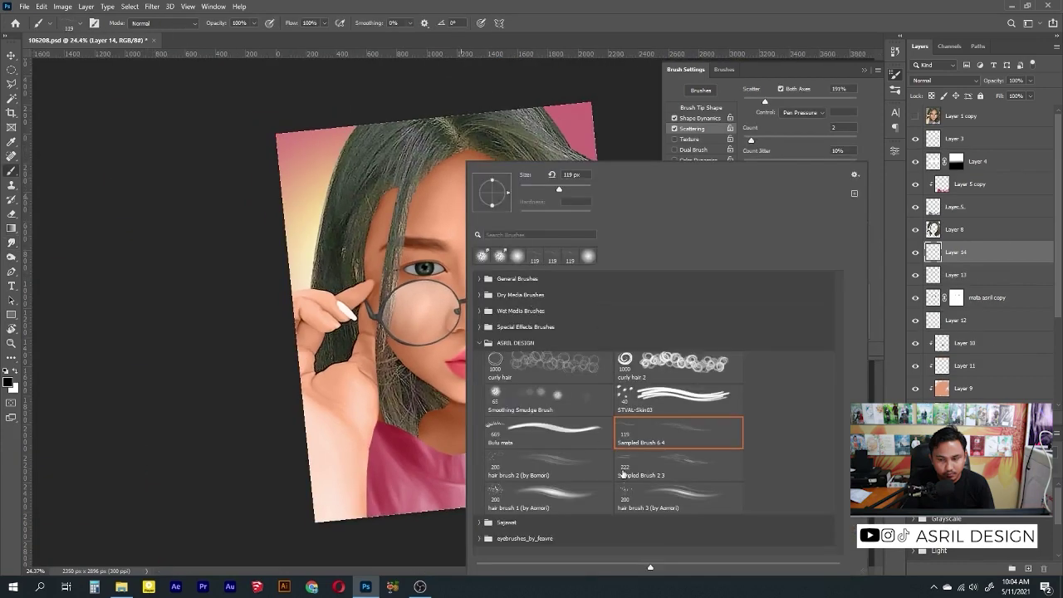
{"action": "left_click", "coordinate": [548, 432]}
{"action": "left_click", "coordinate": [425, 223]}
{"action": "scroll", "coordinate": [425, 241], "scroll_direction": "up", "scroll_amount": 5}
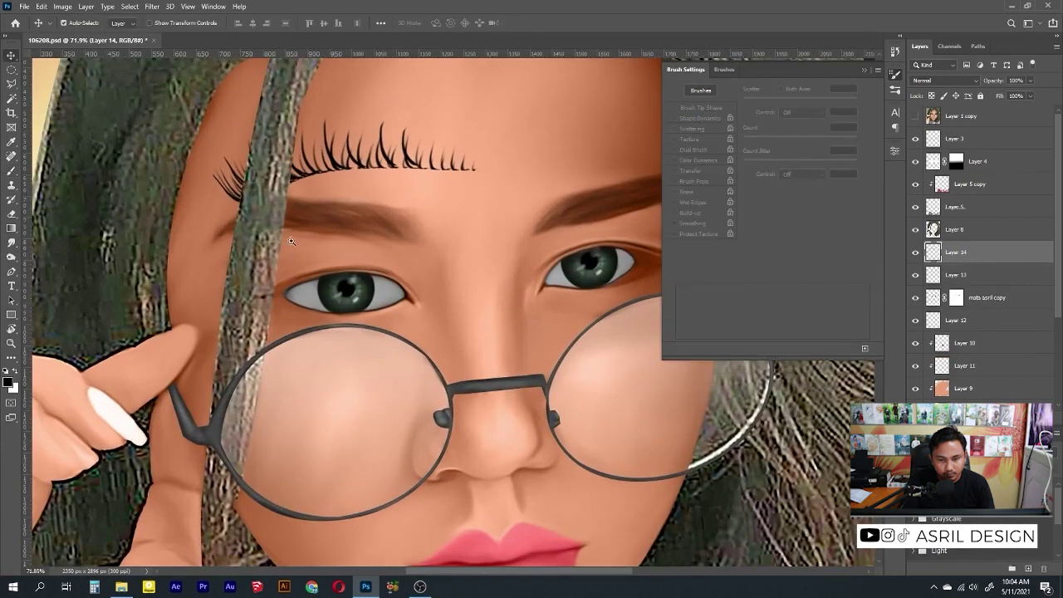
{"action": "scroll", "coordinate": [425, 241], "scroll_direction": "up", "scroll_amount": 3}
Step: Scale and warp the lash stamp to follow the upper eyelid curve
{"action": "key", "text": "ctrl+t"}
{"action": "left_click_drag", "start_coordinate": [577, 171], "coordinate": [423, 228]}
{"action": "scroll", "coordinate": [309, 278], "scroll_direction": "up", "scroll_amount": 3}
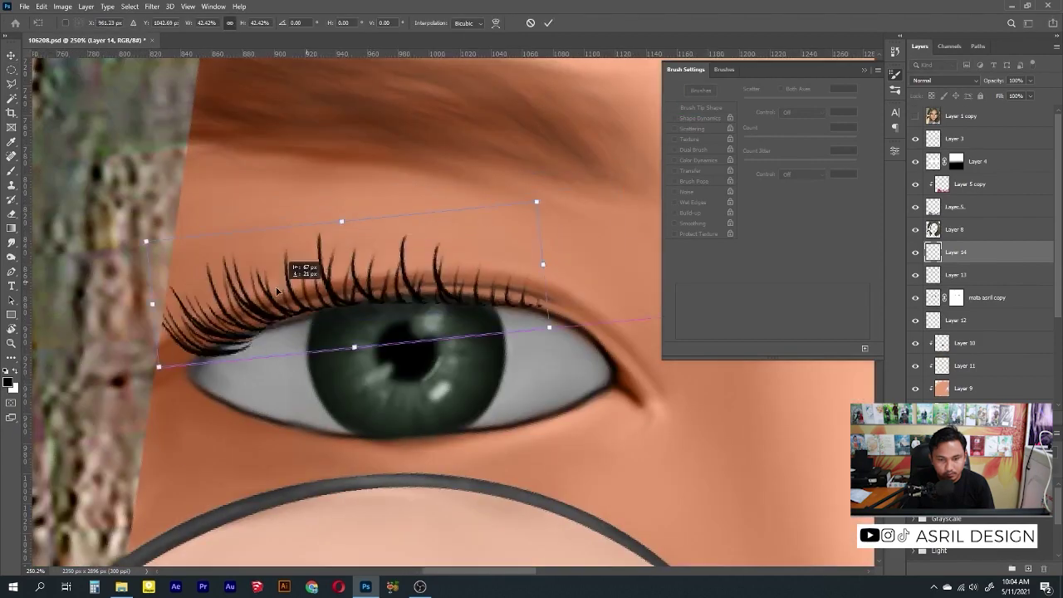
{"action": "mouse_move", "coordinate": [510, 249]}
{"action": "left_mouse_down"}
{"action": "mouse_move", "coordinate": [604, 271]}
{"action": "mouse_move", "coordinate": [606, 140]}
{"action": "mouse_move", "coordinate": [477, 245]}
{"action": "mouse_move", "coordinate": [572, 263]}
{"action": "mouse_move", "coordinate": [617, 229]}
{"action": "left_mouse_up"}
{"action": "left_click", "coordinate": [496, 22]}
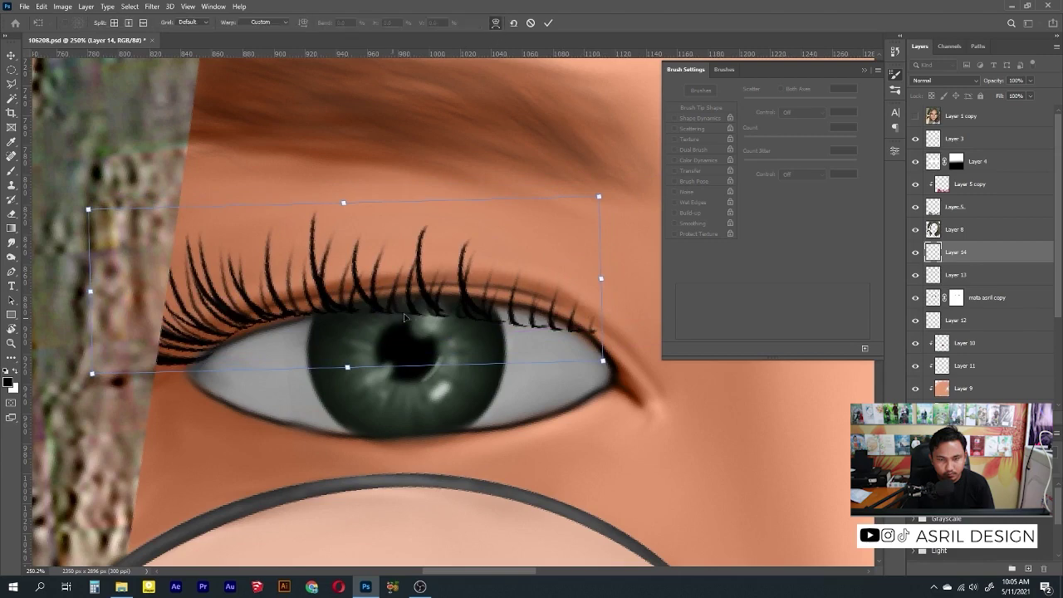
{"action": "mouse_move", "coordinate": [250, 316]}
{"action": "left_mouse_down"}
{"action": "mouse_move", "coordinate": [210, 360]}
{"action": "mouse_move", "coordinate": [498, 275]}
{"action": "mouse_move", "coordinate": [605, 351]}
{"action": "left_mouse_up"}
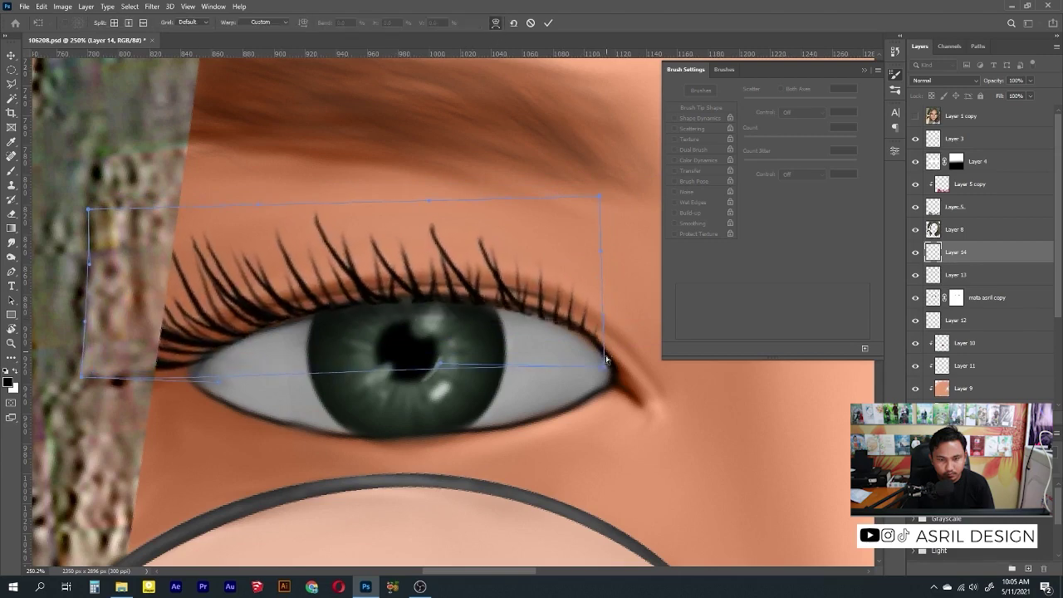
{"action": "key", "text": "Return"}
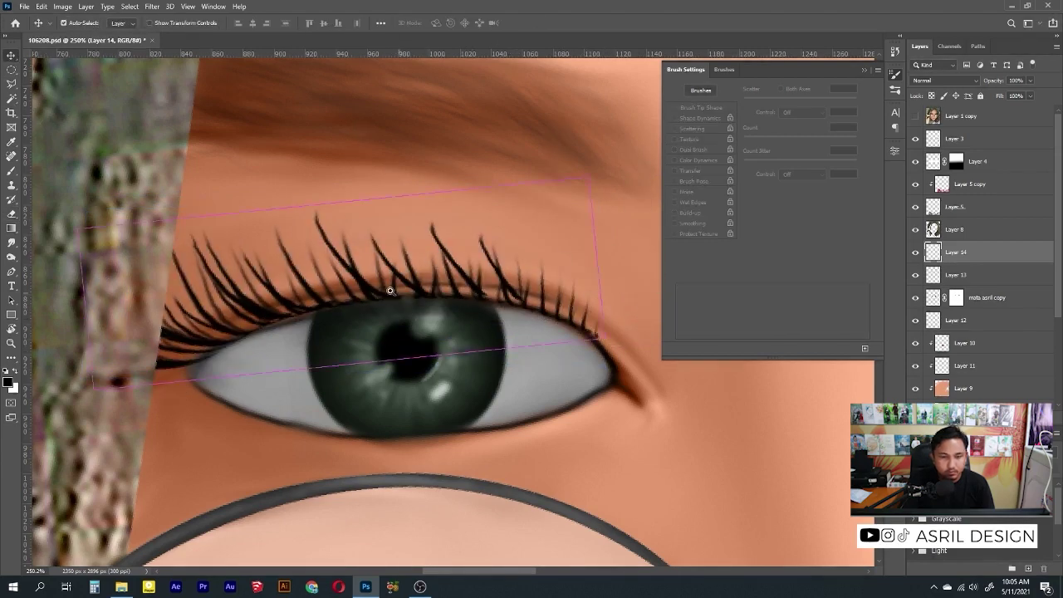
{"action": "scroll", "coordinate": [390, 290], "scroll_direction": "down", "scroll_amount": 5}
{"action": "scroll", "coordinate": [330, 237], "scroll_direction": "up", "scroll_amount": 3}
{"action": "left_click_drag", "start_coordinate": [330, 237], "coordinate": [283, 238]}
Step: Duplicate and flip the upper lashes horizontally, warping them onto the right eyelid
{"action": "key", "text": "ctrl+j"}
{"action": "key", "text": "ctrl+t"}
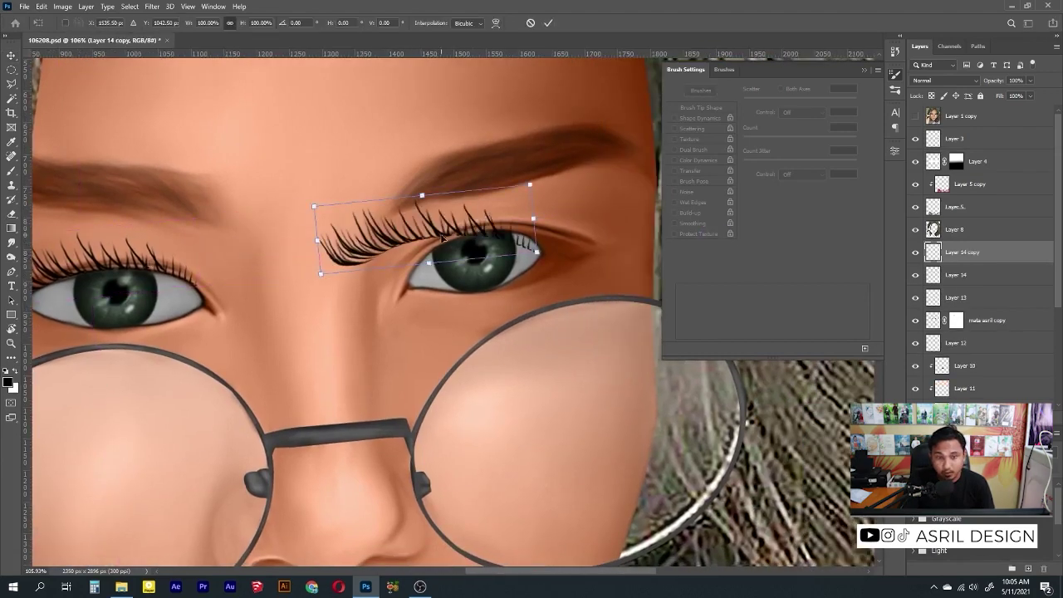
{"action": "left_click_drag", "start_coordinate": [449, 245], "coordinate": [539, 246]}
{"action": "key", "text": "Return"}
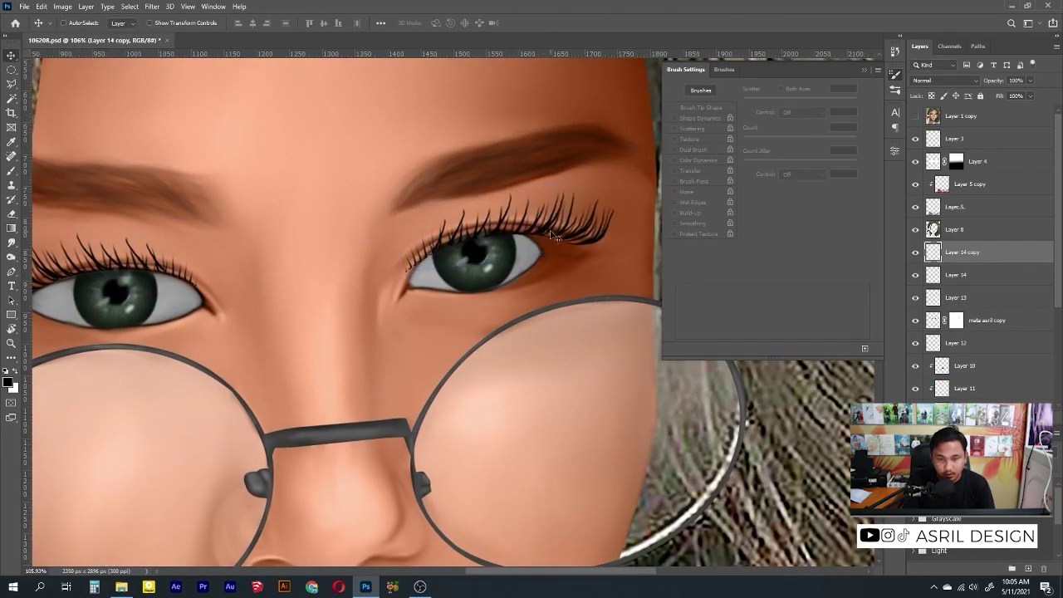
{"action": "scroll", "coordinate": [581, 221], "scroll_direction": "up", "scroll_amount": 3}
{"action": "left_click_drag", "start_coordinate": [425, 248], "coordinate": [424, 258]}
{"action": "key", "text": "ctrl+t"}
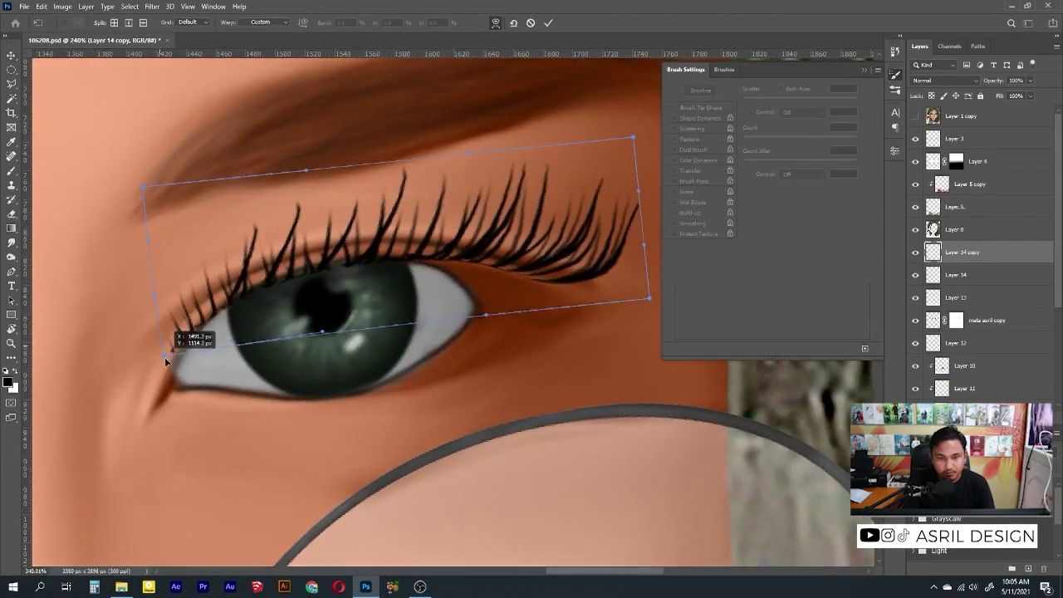
{"action": "left_click_drag", "start_coordinate": [165, 357], "coordinate": [285, 290]}
{"action": "key", "text": "Return"}
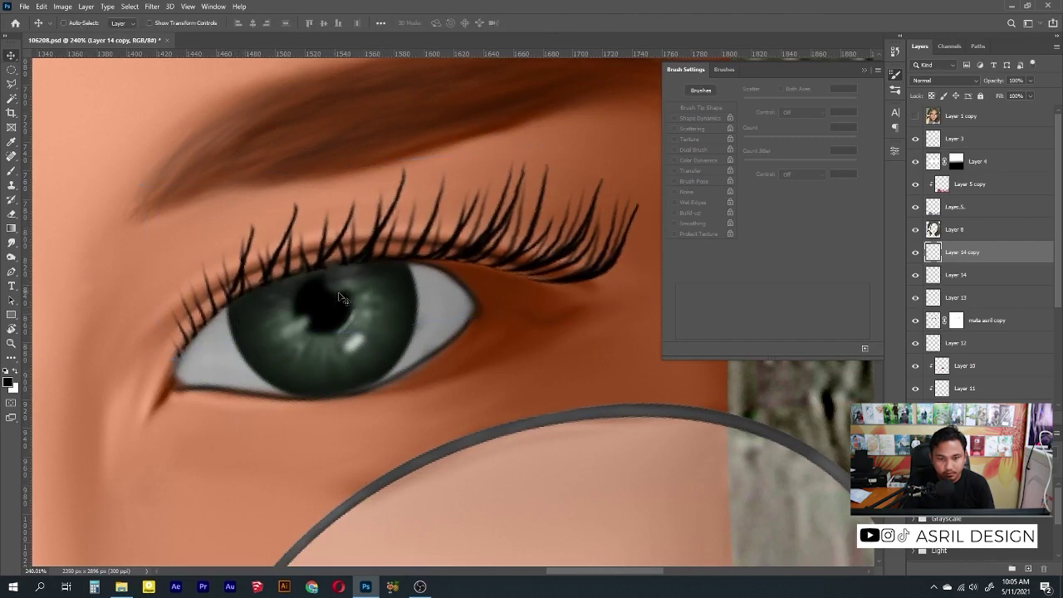
{"action": "scroll", "coordinate": [356, 259], "scroll_direction": "down", "scroll_amount": 2, "text": "alt"}
{"action": "scroll", "coordinate": [355, 259], "scroll_direction": "down", "scroll_amount": 3, "text": "alt"}
{"action": "scroll", "coordinate": [355, 259], "scroll_direction": "up", "scroll_amount": 3, "text": "alt"}
Step: Duplicate the lashes, flip vertically, resize and warp them along the lower lid
{"action": "key", "text": "ctrl+j"}
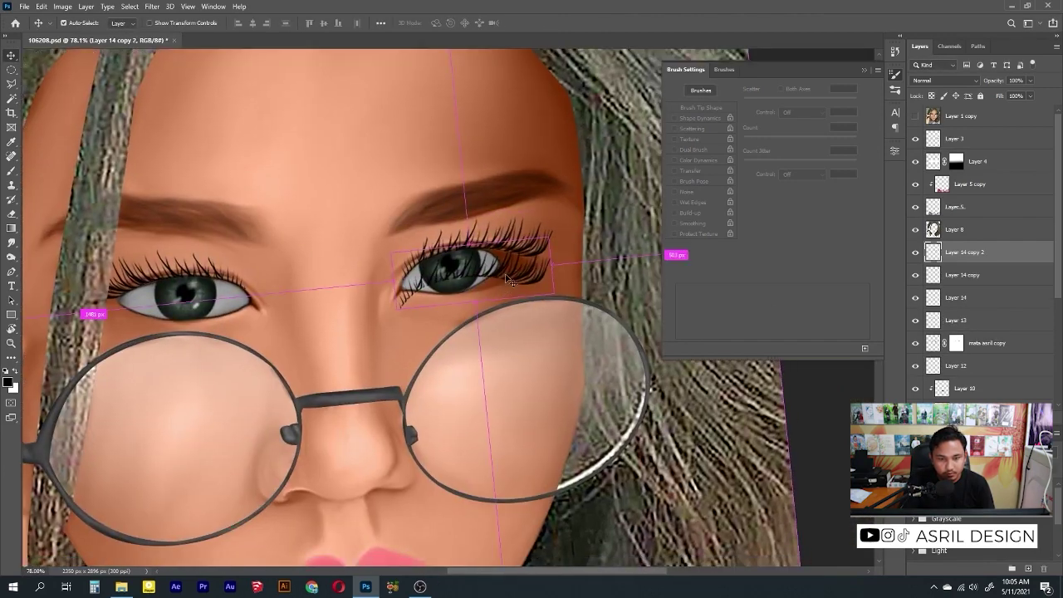
{"action": "right_click", "coordinate": [508, 218]}
{"action": "key", "text": "Escape"}
{"action": "key", "text": "ctrl+t"}
{"action": "right_click", "coordinate": [538, 278]}
{"action": "left_click", "coordinate": [550, 481]}
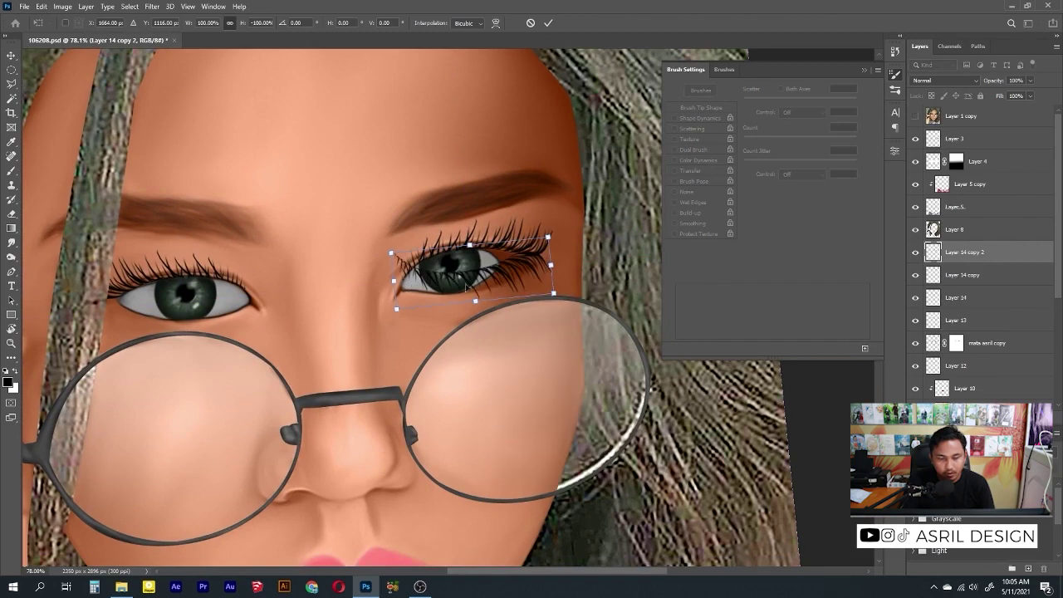
{"action": "left_click_drag", "start_coordinate": [545, 246], "coordinate": [532, 251]}
{"action": "scroll", "coordinate": [532, 251], "scroll_direction": "up", "scroll_amount": 3, "text": "alt"}
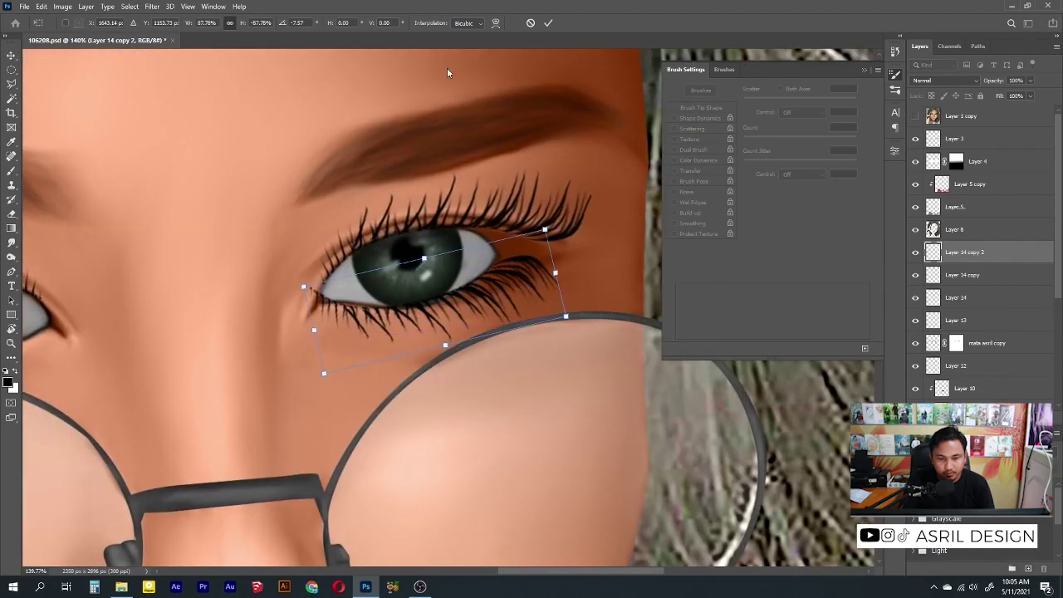
{"action": "right_click", "coordinate": [498, 271]}
{"action": "left_click", "coordinate": [510, 366]}
{"action": "left_click_drag", "start_coordinate": [498, 271], "coordinate": [465, 308]}
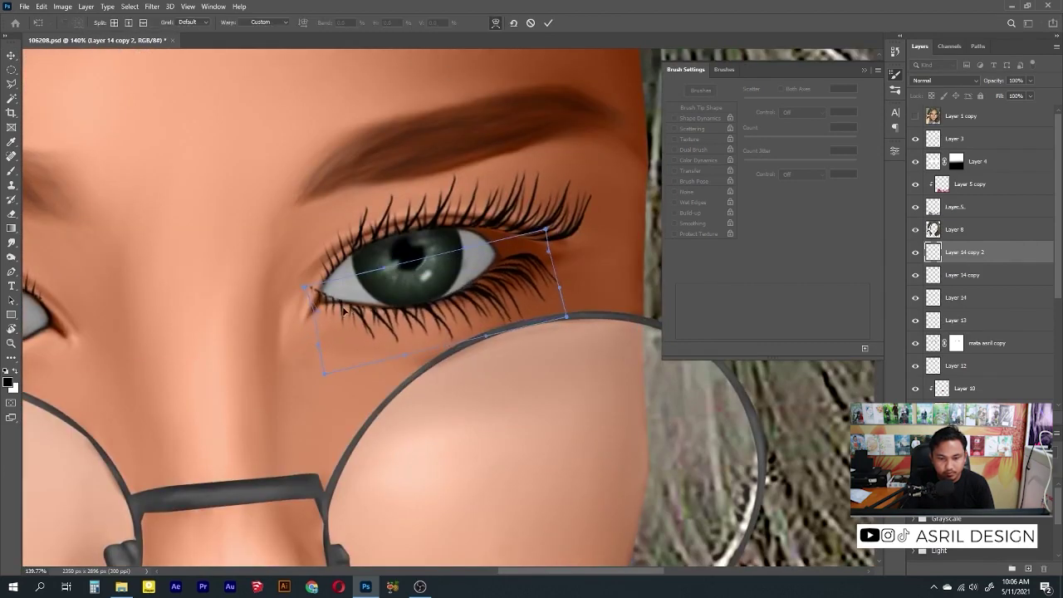
{"action": "key", "text": "Return"}
{"action": "scroll", "coordinate": [391, 285], "scroll_direction": "down", "scroll_amount": 3, "text": "alt"}
Step: Mirror a lower-lash copy onto the left eye and merge all lash layers into Layer 14 copy 3
{"action": "left_click_drag", "start_coordinate": [390, 285], "coordinate": [176, 309]}
{"action": "key", "text": "ctrl+t"}
{"action": "right_click", "coordinate": [220, 304]}
{"action": "left_click", "coordinate": [237, 496]}
{"action": "scroll", "coordinate": [208, 316], "scroll_direction": "up", "scroll_amount": 3, "text": "alt"}
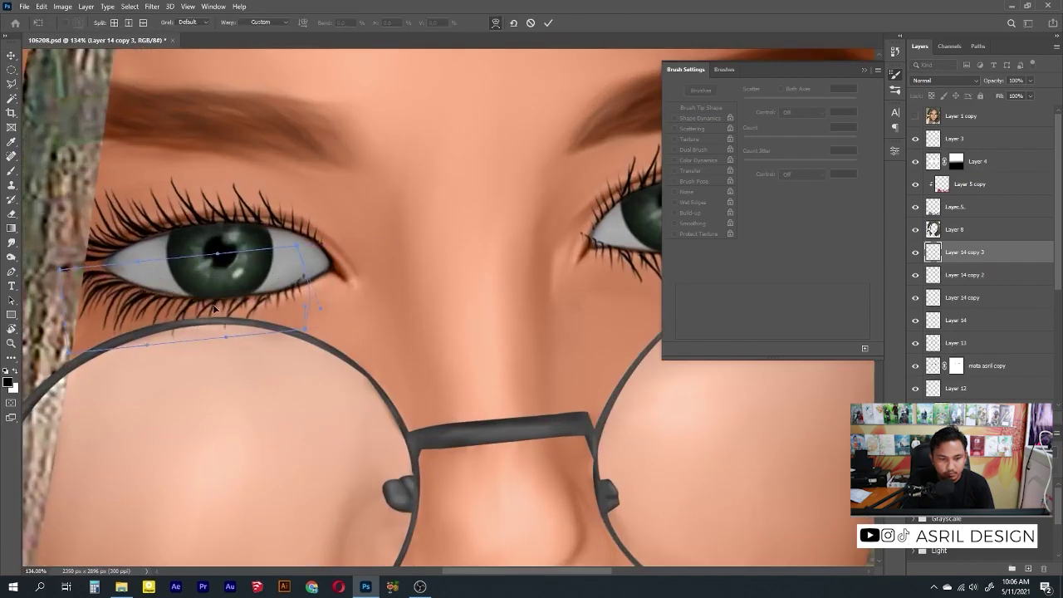
{"action": "key", "text": "Return"}
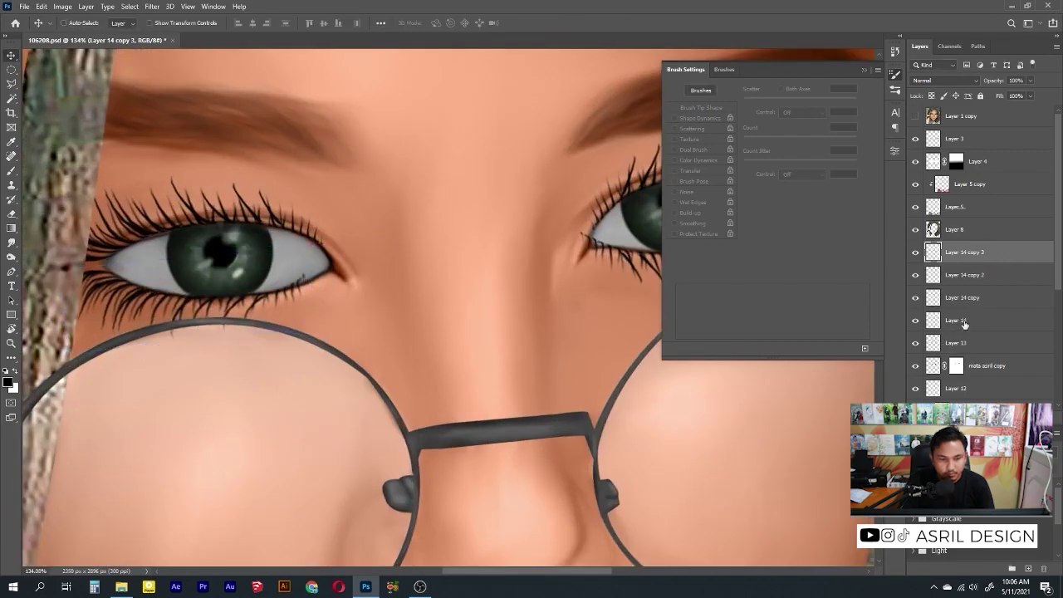
{"action": "left_click", "coordinate": [964, 322], "text": "shift"}
{"action": "key", "text": "ctrl+e"}
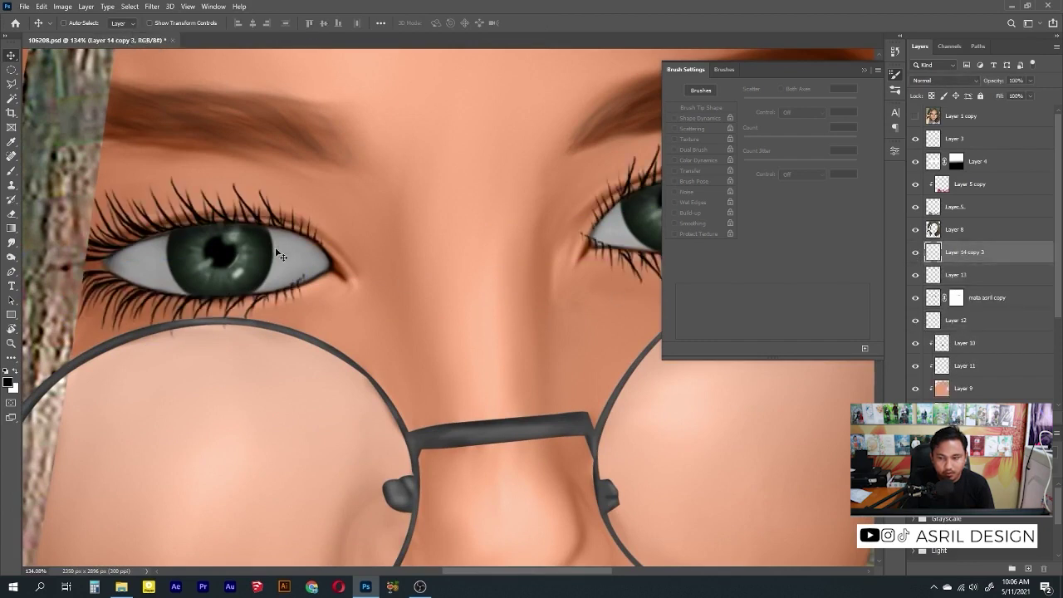
Step: Erase the overlong lower lashes on both eyes and the inner upper lashes
{"action": "key", "text": "e"}
{"action": "left_click_drag", "start_coordinate": [275, 247], "coordinate": [338, 243]}
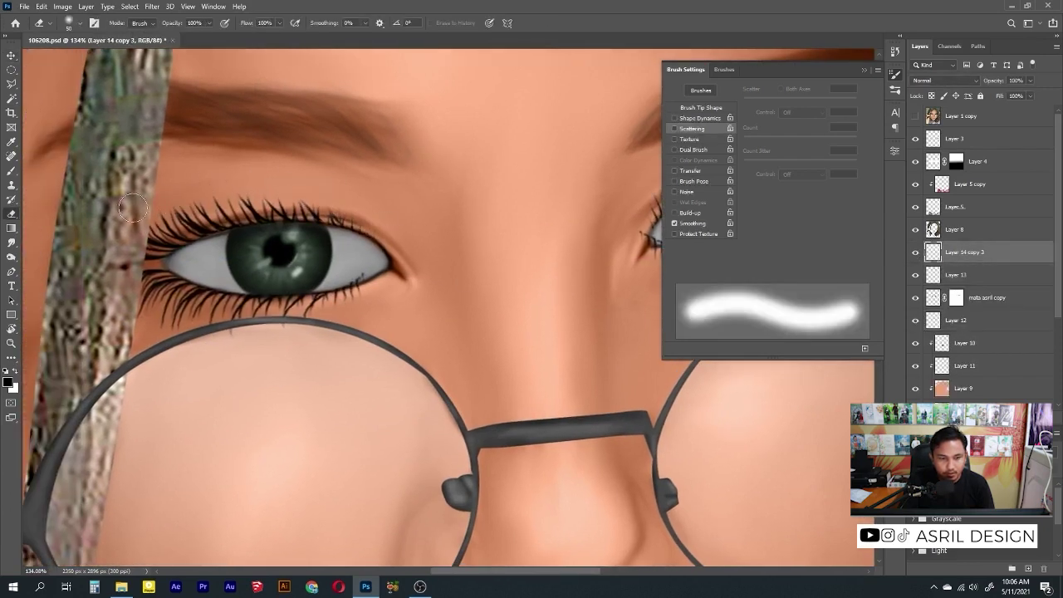
{"action": "left_click_drag", "start_coordinate": [368, 297], "coordinate": [158, 326]}
{"action": "left_click_drag", "start_coordinate": [810, 223], "coordinate": [414, 249]}
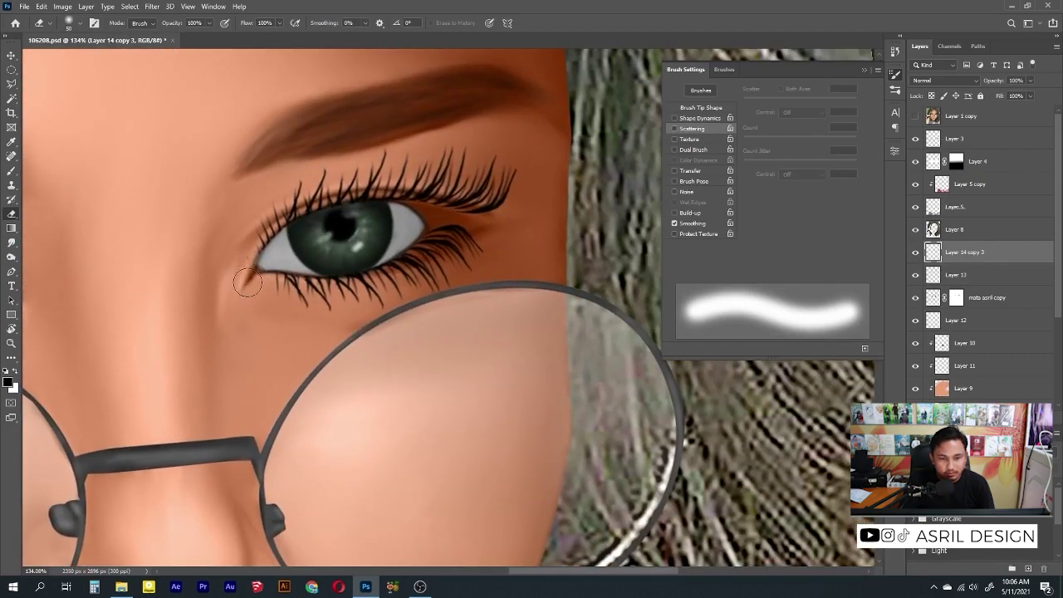
{"action": "mouse_move", "coordinate": [247, 284]}
{"action": "left_mouse_down"}
{"action": "mouse_move", "coordinate": [332, 301]}
{"action": "mouse_move", "coordinate": [467, 244]}
{"action": "left_mouse_up"}
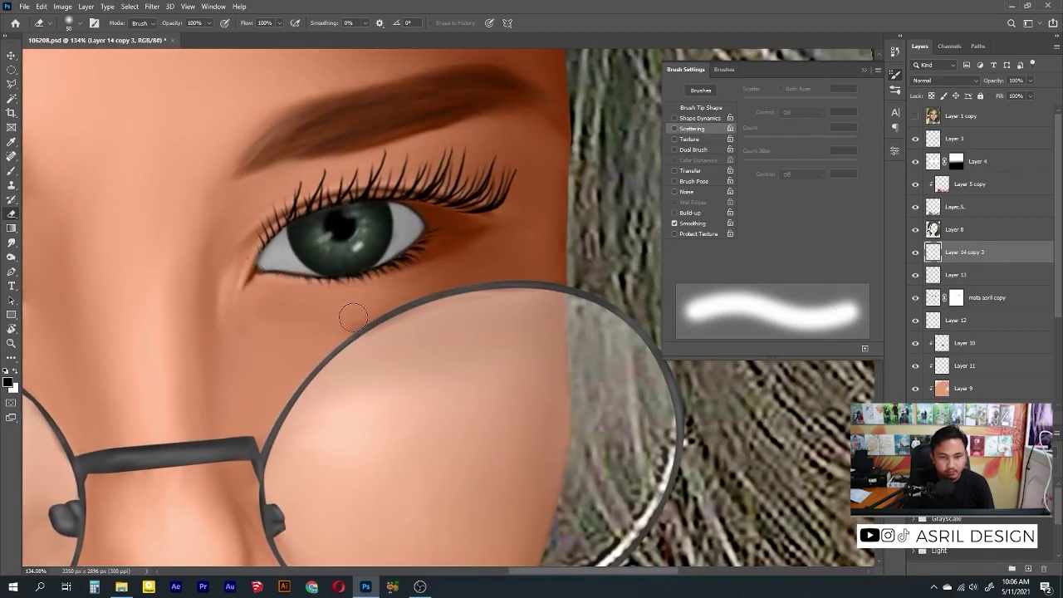
{"action": "left_click_drag", "start_coordinate": [324, 184], "coordinate": [256, 241]}
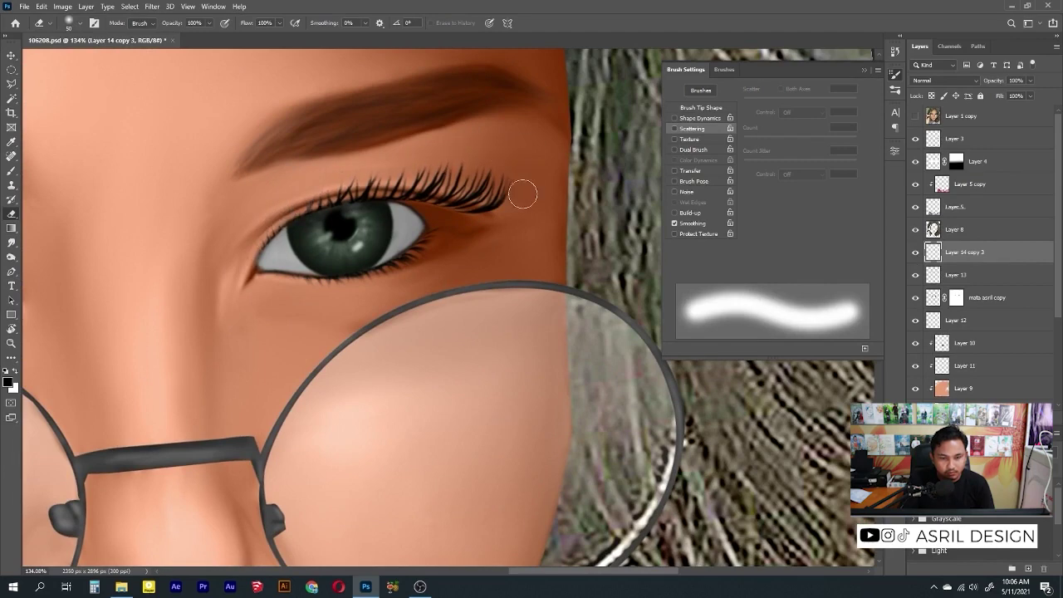
{"action": "scroll", "coordinate": [499, 281], "scroll_direction": "up", "scroll_amount": 5}
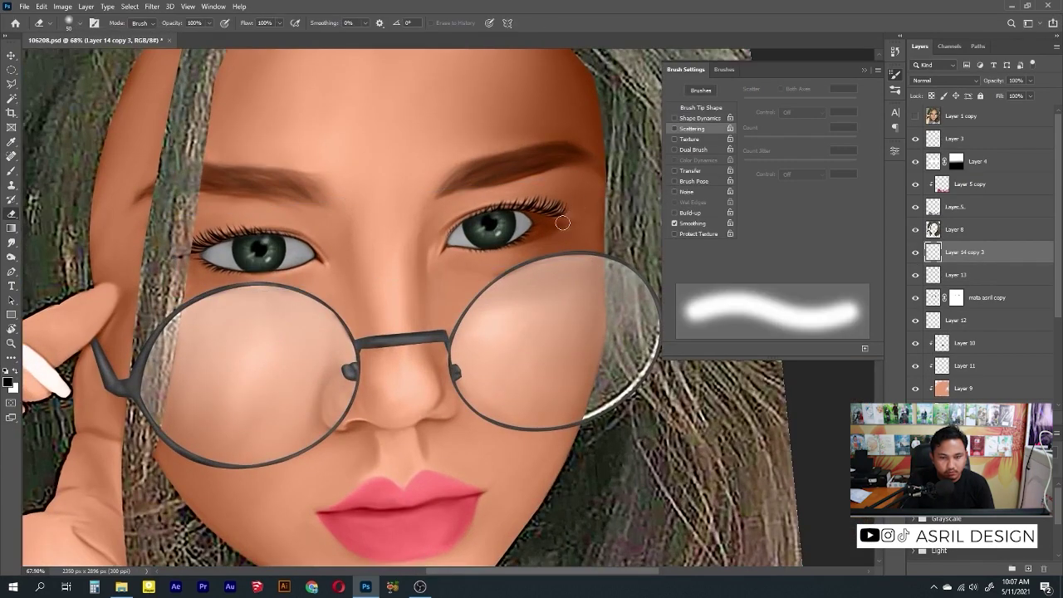
Step: Create a new empty layer and set the foreground colour to pink
{"action": "key", "text": "ctrl+shift+alt+n"}
{"action": "key", "text": "b"}
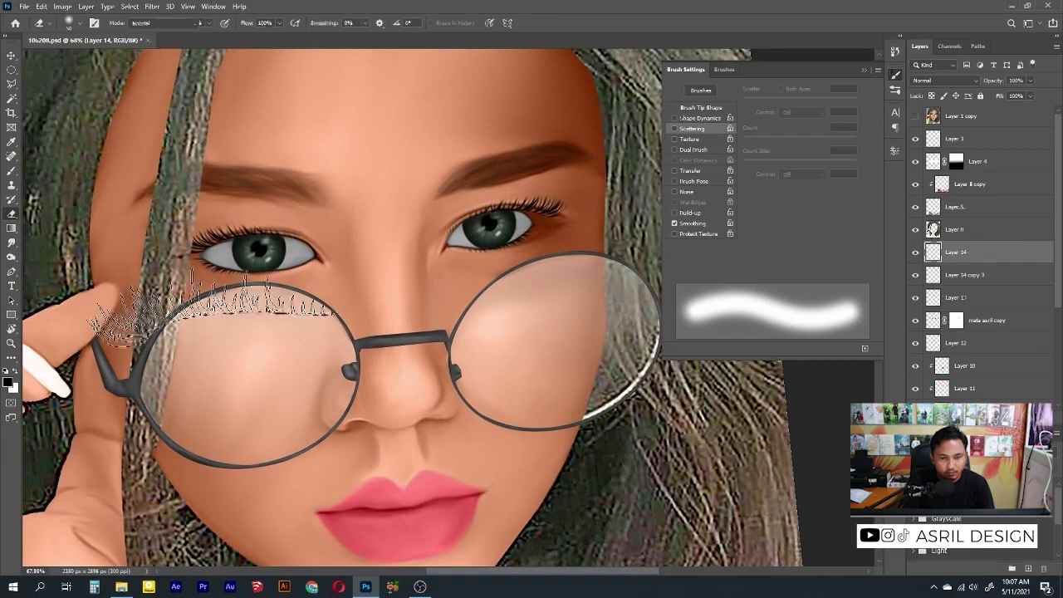
{"action": "left_click", "coordinate": [8, 383]}
{"action": "left_click", "coordinate": [364, 524]}
{"action": "left_click", "coordinate": [942, 302]}
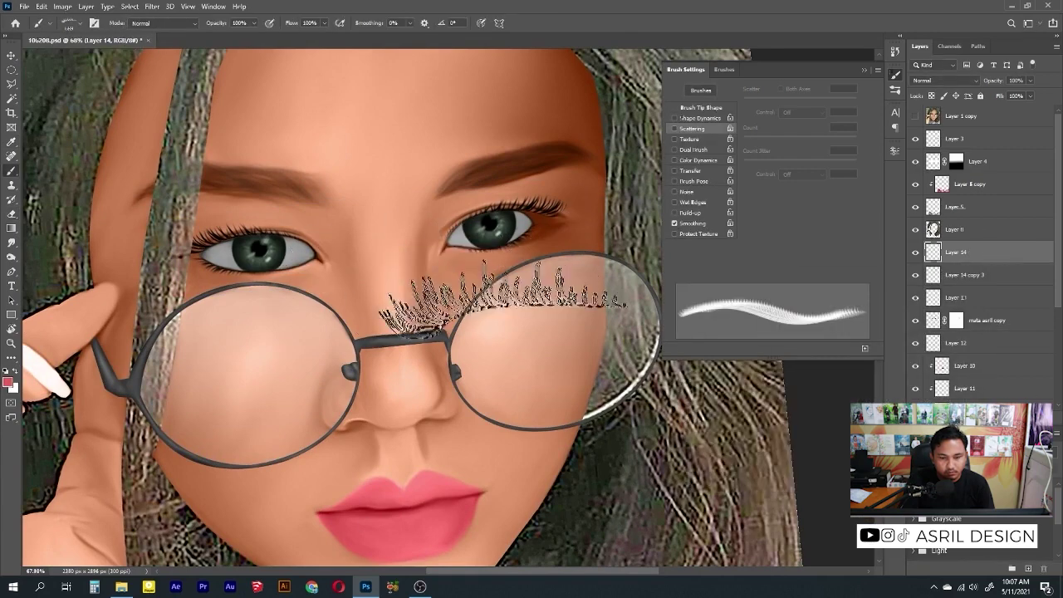
Step: Choose a soft round brush, undo a stray pink dab, and shrink the brush size
{"action": "right_click", "coordinate": [499, 245]}
{"action": "scroll", "coordinate": [631, 373], "scroll_direction": "down", "scroll_amount": 3}
{"action": "double_click", "coordinate": [532, 299]}
{"action": "left_click", "coordinate": [407, 241]}
{"action": "key", "text": "ctrl+z"}
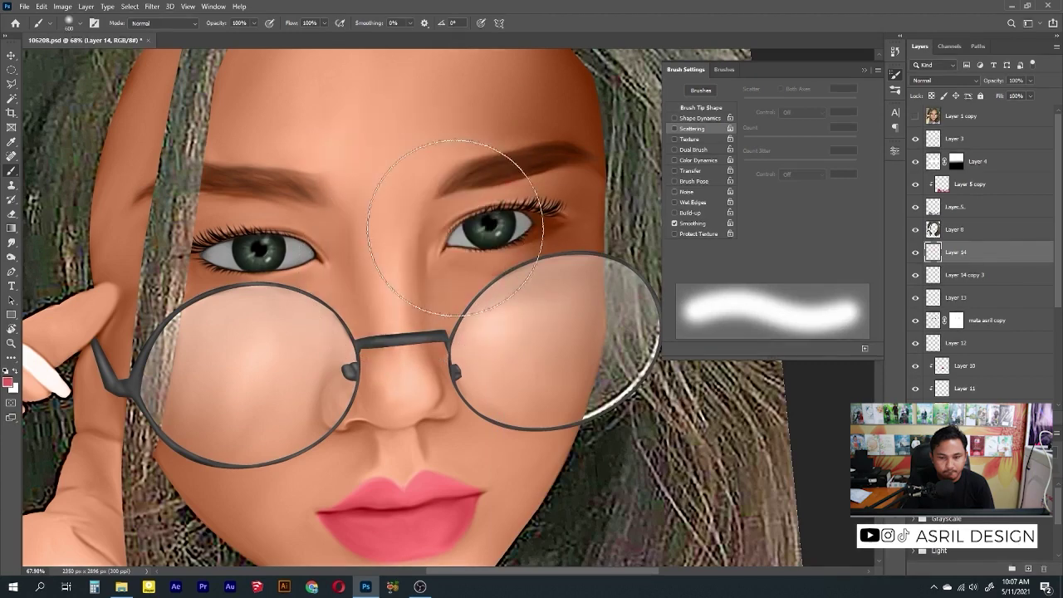
{"action": "key", "text": "bracketleft"}
{"action": "key", "text": "bracketleft"}
{"action": "key", "text": "bracketleft"}
{"action": "scroll", "coordinate": [187, 258], "scroll_direction": "up", "scroll_amount": 5}
{"action": "key", "text": "bracketleft"}
{"action": "key", "text": "bracketleft"}
Step: Paint pink into the eye's inner corner, undo the dab on the other eye, and thin the brush
{"action": "left_click_drag", "start_coordinate": [324, 253], "coordinate": [329, 272]}
{"action": "scroll", "coordinate": [357, 241], "scroll_direction": "left", "scroll_amount": 5}
{"action": "scroll", "coordinate": [379, 209], "scroll_direction": "left", "scroll_amount": 4}
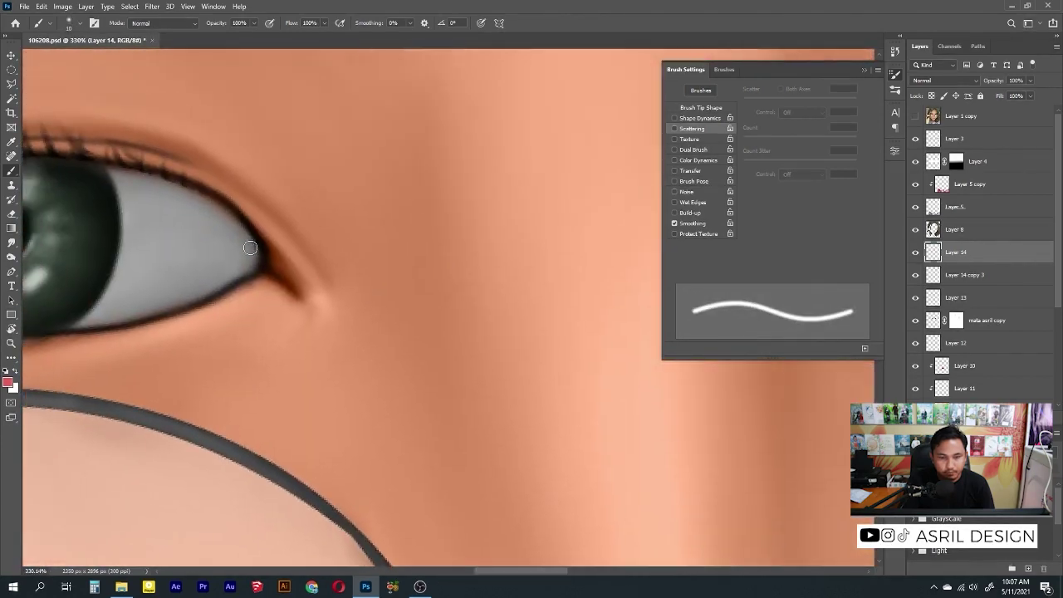
{"action": "mouse_move", "coordinate": [248, 268]}
{"action": "left_mouse_down"}
{"action": "mouse_move", "coordinate": [251, 245]}
{"action": "mouse_move", "coordinate": [244, 258]}
{"action": "left_mouse_up"}
{"action": "key", "text": "ctrl+z"}
{"action": "key", "text": "bracketleft"}
Step: Set the pink layer's blend mode to Color and use the Smudge tool at 33% strength
{"action": "left_click", "coordinate": [947, 81]}
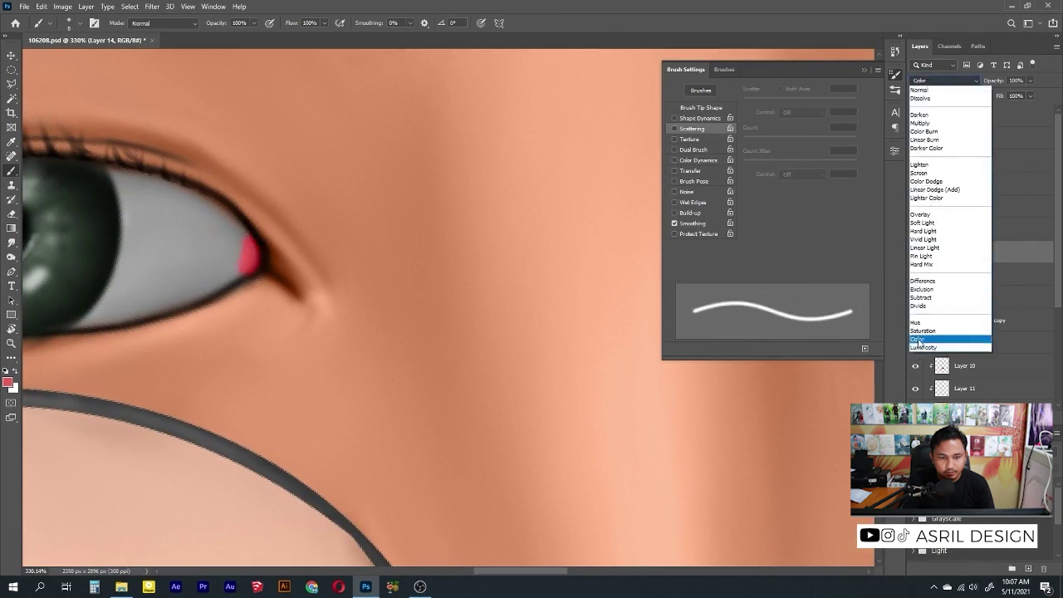
{"action": "left_click", "coordinate": [922, 336]}
{"action": "left_click", "coordinate": [12, 241]}
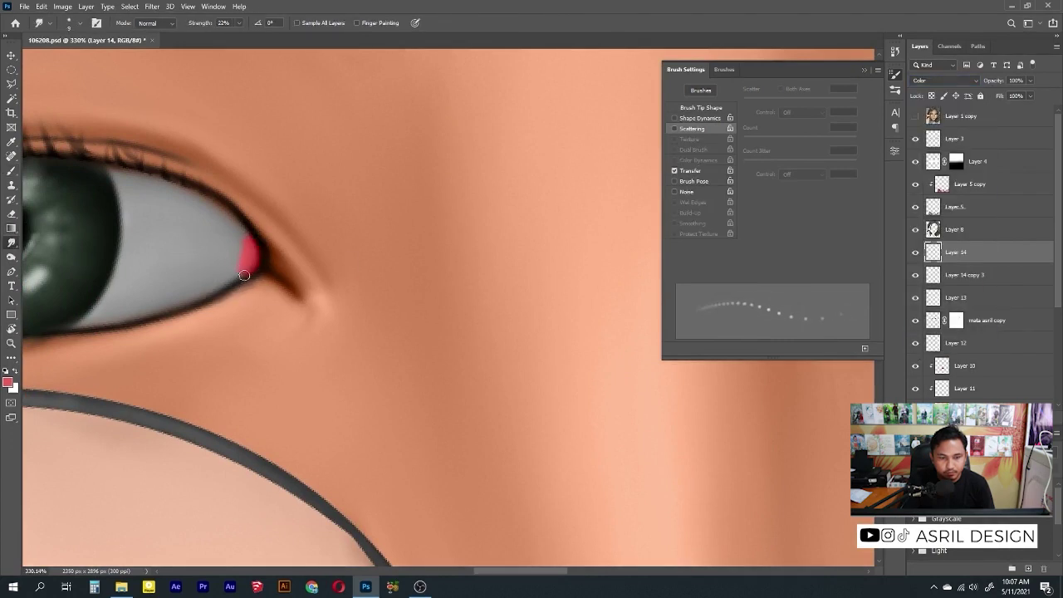
{"action": "type", "text": "33"}
{"action": "key", "text": "Return"}
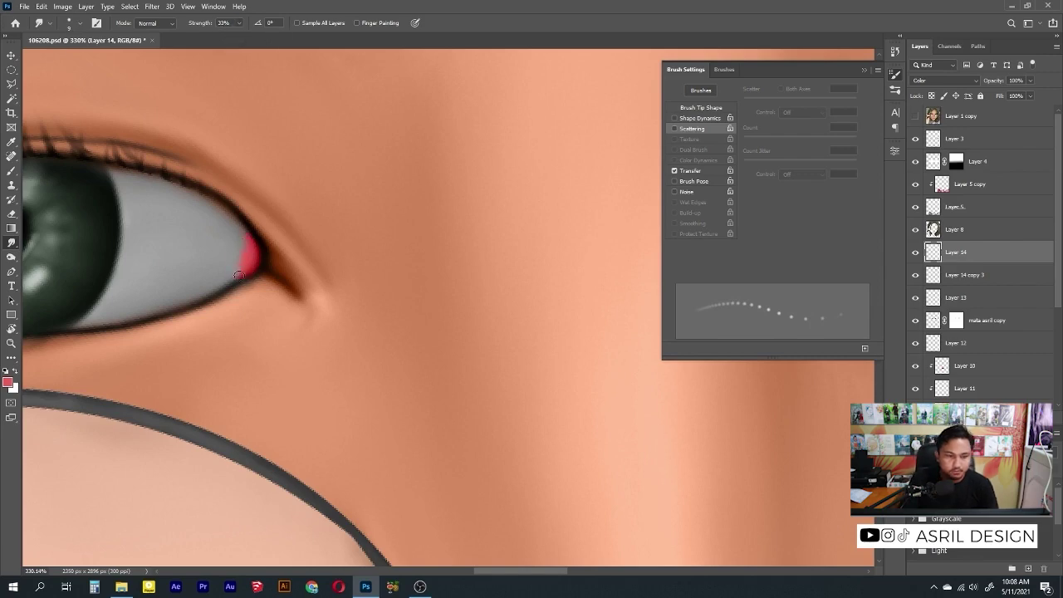
{"action": "scroll", "coordinate": [244, 279], "scroll_direction": "down", "scroll_amount": 5}
{"action": "scroll", "coordinate": [307, 264], "scroll_direction": "up", "scroll_amount": 6}
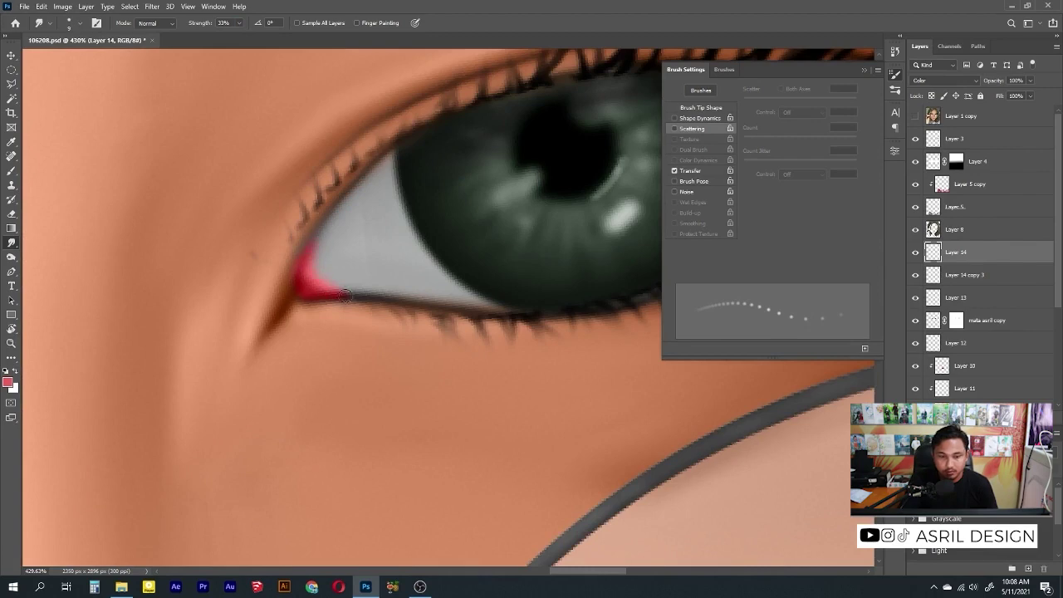
{"action": "scroll", "coordinate": [283, 276], "scroll_direction": "down", "scroll_amount": 3}
{"action": "scroll", "coordinate": [283, 277], "scroll_direction": "up", "scroll_amount": 3}
Step: Smudge the pink to blend it, toggling layer visibility to compare the eyes
{"action": "key", "text": "b"}
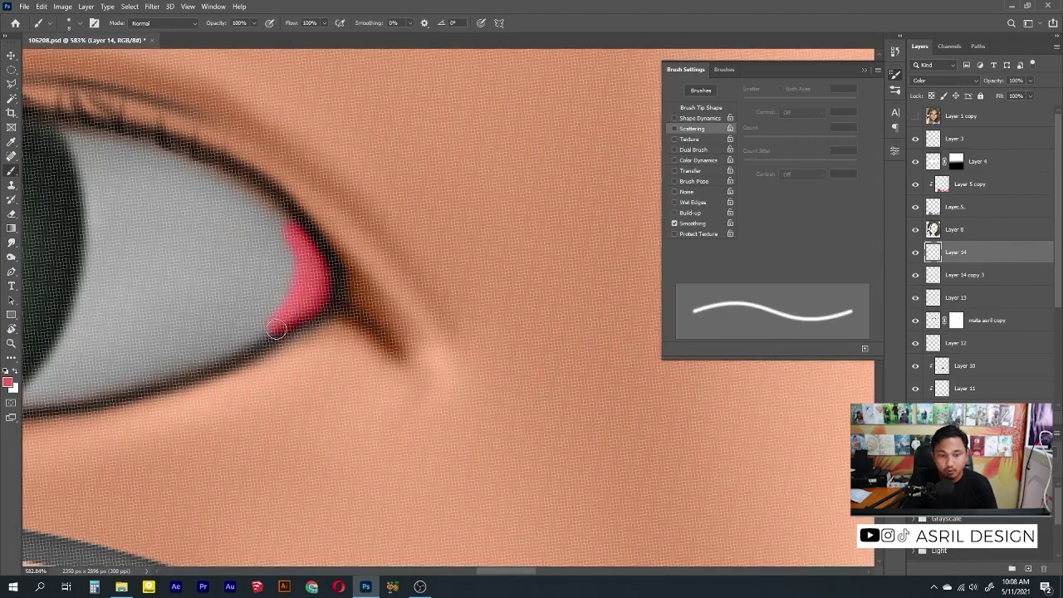
{"action": "left_click", "coordinate": [12, 242]}
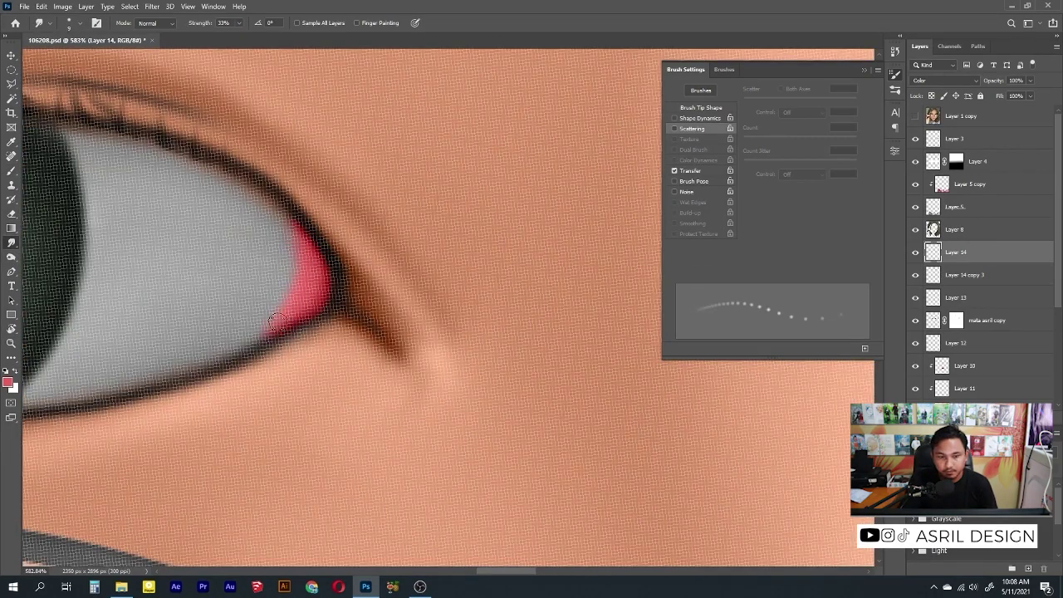
{"action": "scroll", "coordinate": [250, 297], "scroll_direction": "down", "scroll_amount": 10}
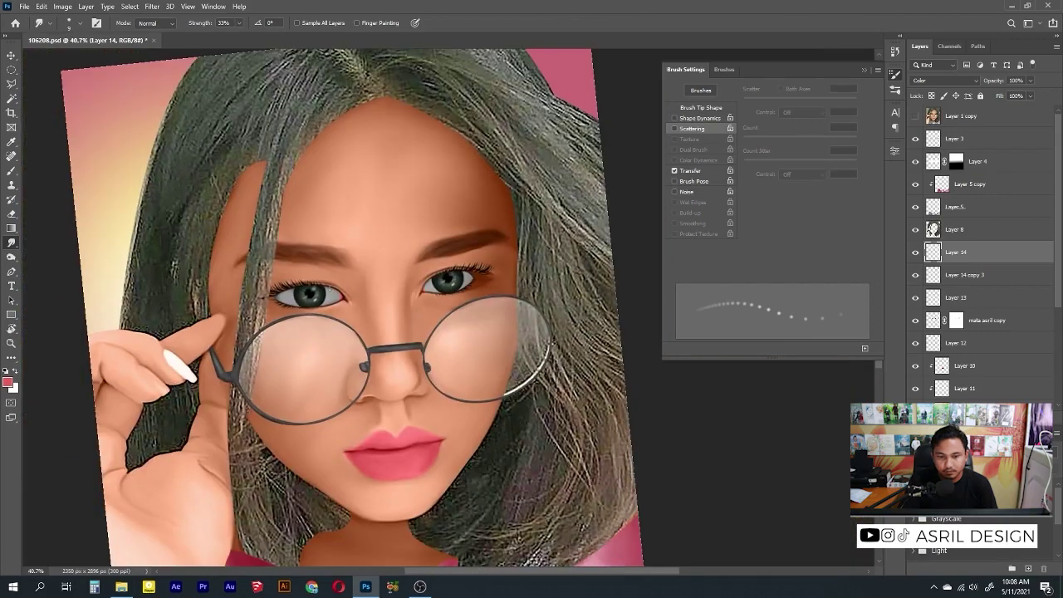
{"action": "left_click", "coordinate": [916, 275]}
{"action": "left_click", "coordinate": [916, 275]}
{"action": "left_click", "coordinate": [916, 320]}
{"action": "left_click", "coordinate": [916, 319]}
{"action": "left_click", "coordinate": [916, 343]}
{"action": "left_click", "coordinate": [917, 344]}
{"action": "left_click", "coordinate": [964, 343]}
Step: Paint small white highlights on the eye whites either side of the iris
{"action": "key", "text": "b"}
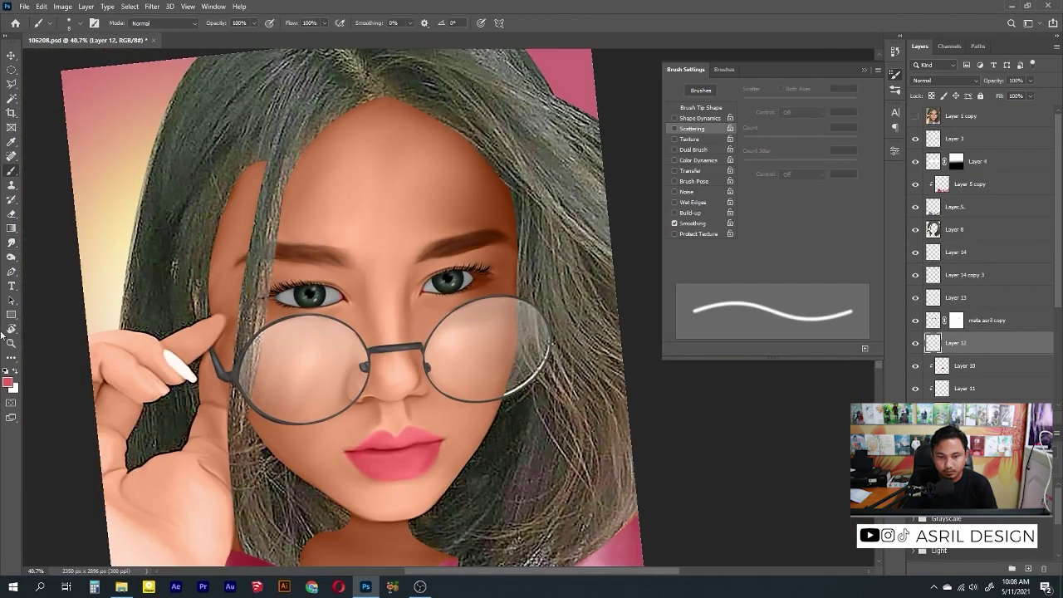
{"action": "scroll", "coordinate": [379, 305], "scroll_direction": "up", "scroll_amount": 5}
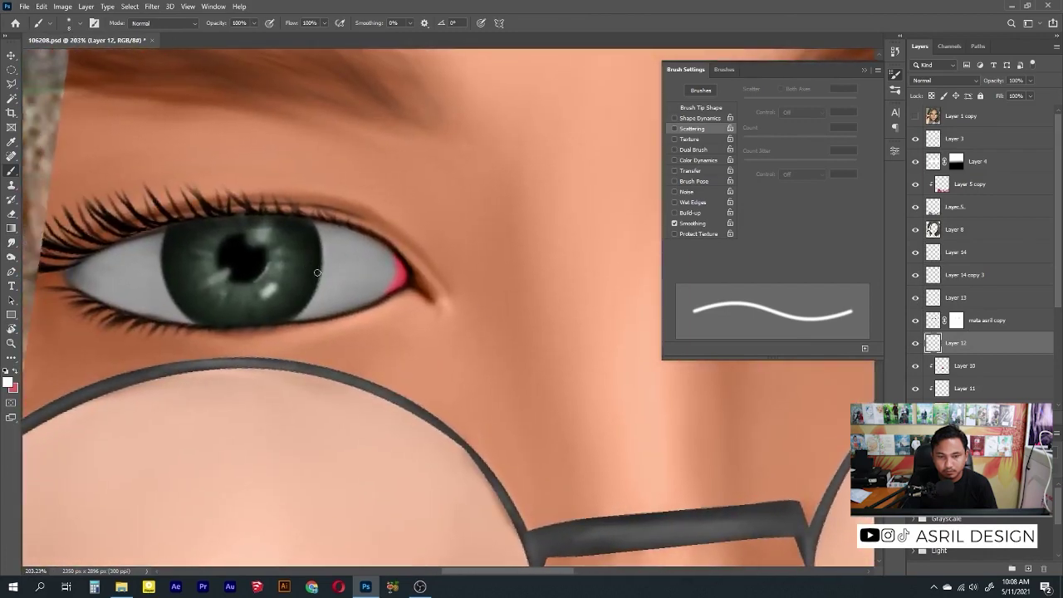
{"action": "left_click", "coordinate": [331, 270]}
{"action": "left_click", "coordinate": [150, 277]}
{"action": "left_click_drag", "start_coordinate": [489, 269], "coordinate": [336, 252]}
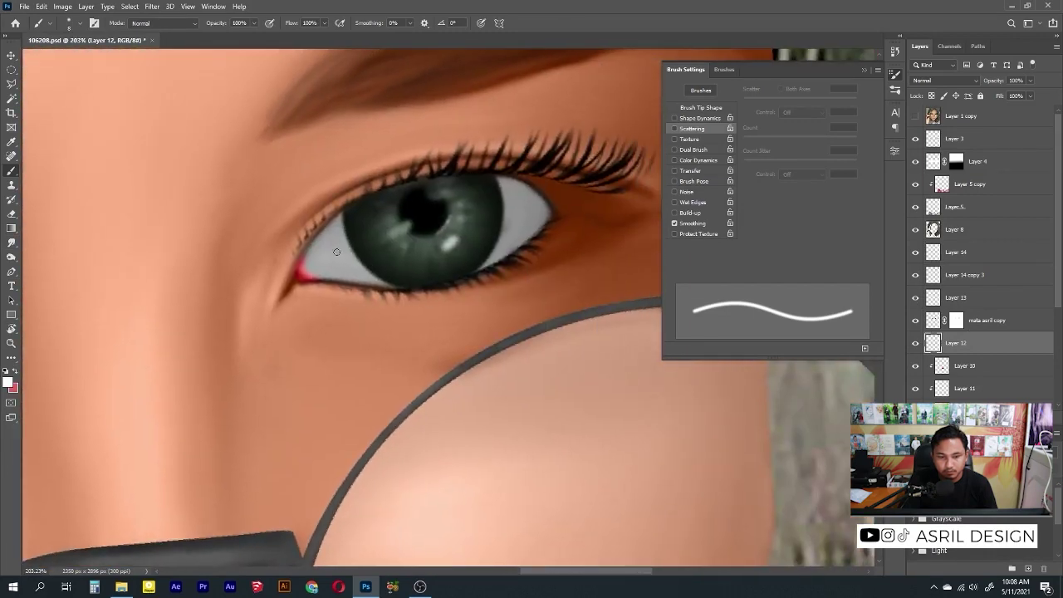
Step: Smudge the white highlights into the eyeballs with a larger brush, checking the whole portrait
{"action": "key", "text": "r"}
{"action": "left_click_drag", "start_coordinate": [508, 217], "coordinate": [528, 209]}
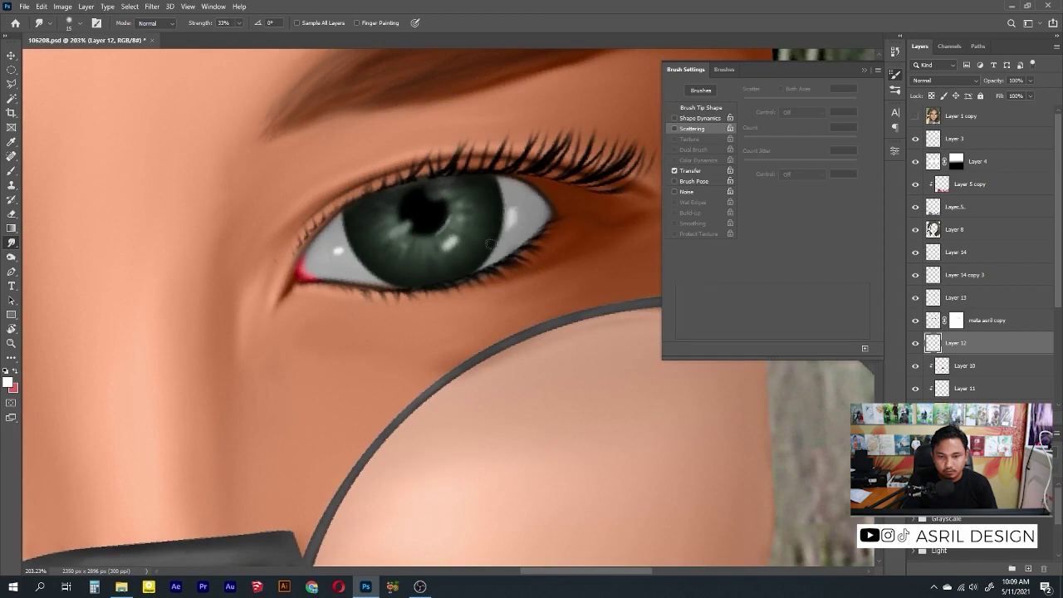
{"action": "scroll", "coordinate": [495, 220], "scroll_direction": "down", "scroll_amount": 5}
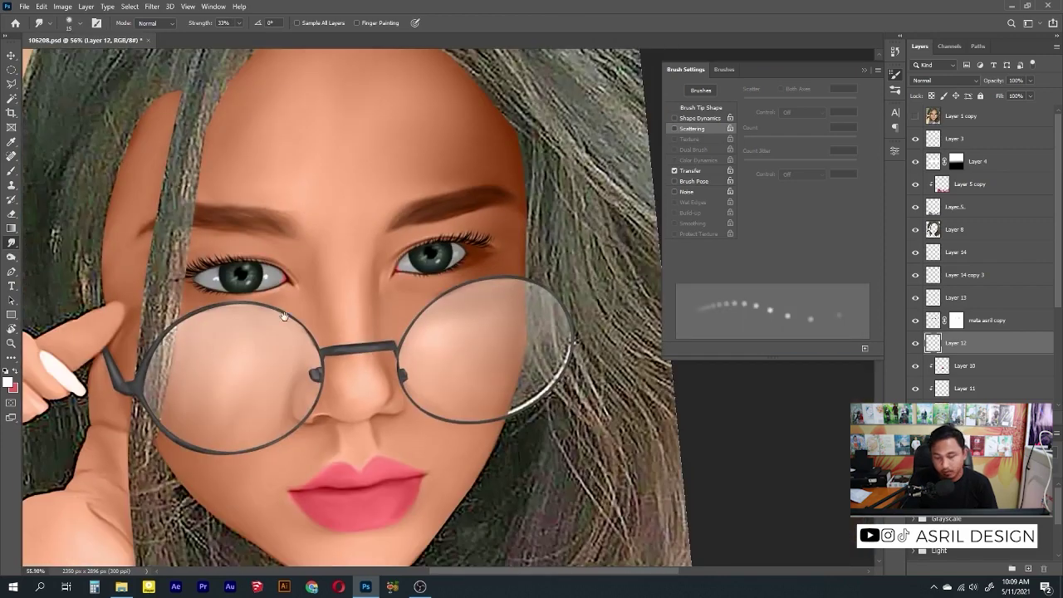
{"action": "scroll", "coordinate": [482, 244], "scroll_direction": "up", "scroll_amount": 6}
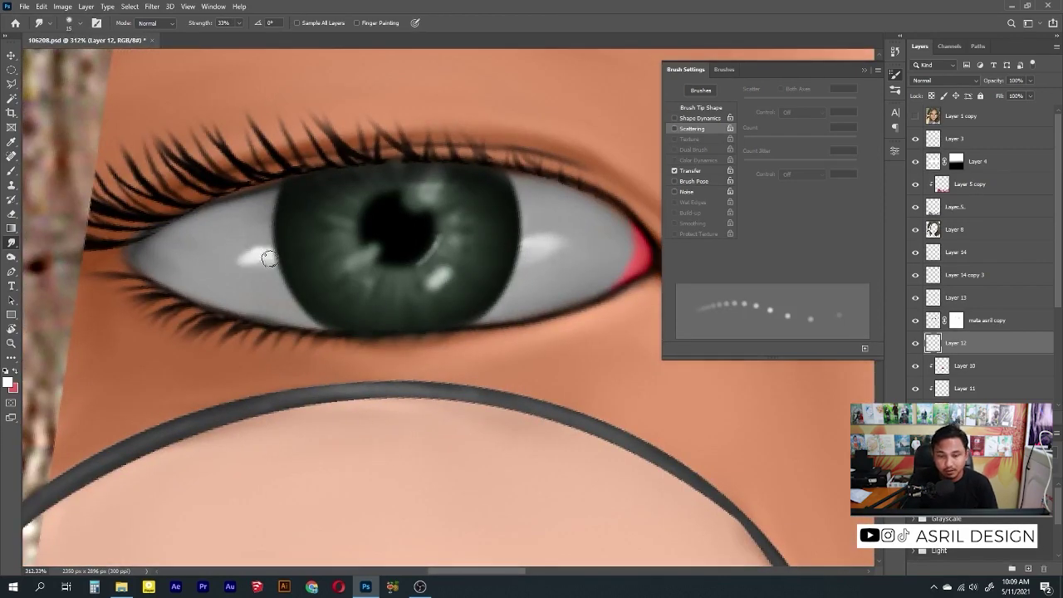
{"action": "key", "text": "ctrl+0"}
{"action": "scroll", "coordinate": [488, 300], "scroll_direction": "up", "scroll_amount": 5}
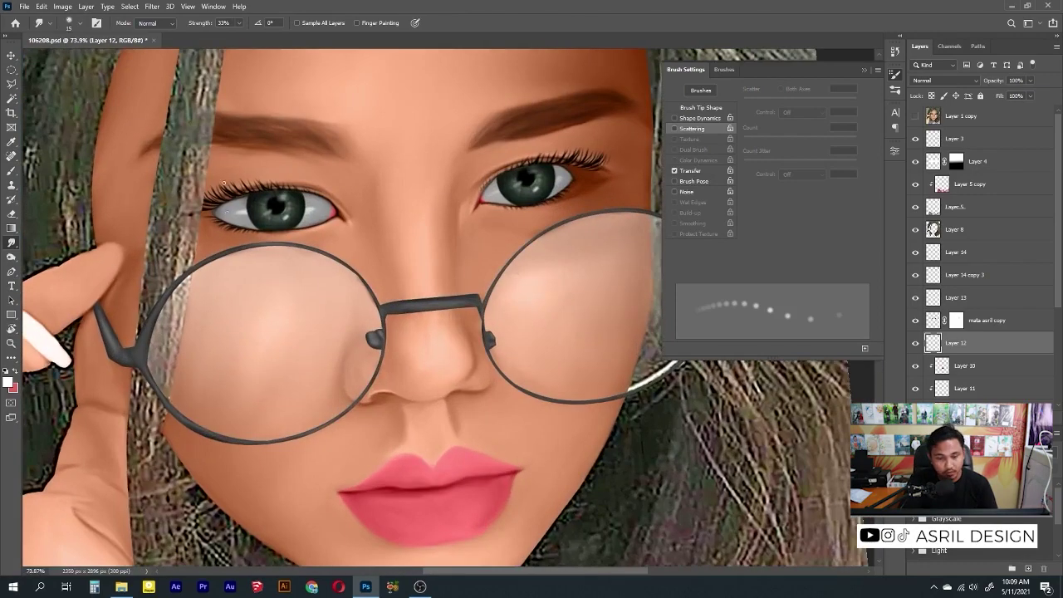
{"action": "scroll", "coordinate": [489, 300], "scroll_direction": "up", "scroll_amount": 3}
{"action": "key", "text": "bracketright"}
{"action": "key", "text": "bracketright"}
{"action": "key", "text": "bracketright"}
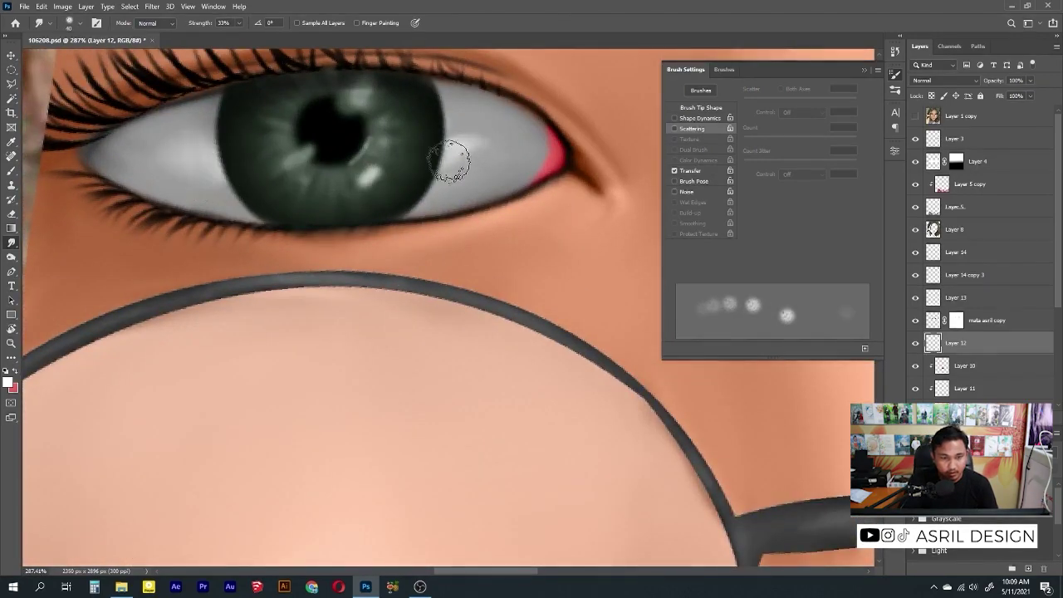
{"action": "key", "text": "ctrl+0"}
{"action": "scroll", "coordinate": [484, 278], "scroll_direction": "up", "scroll_amount": 2}
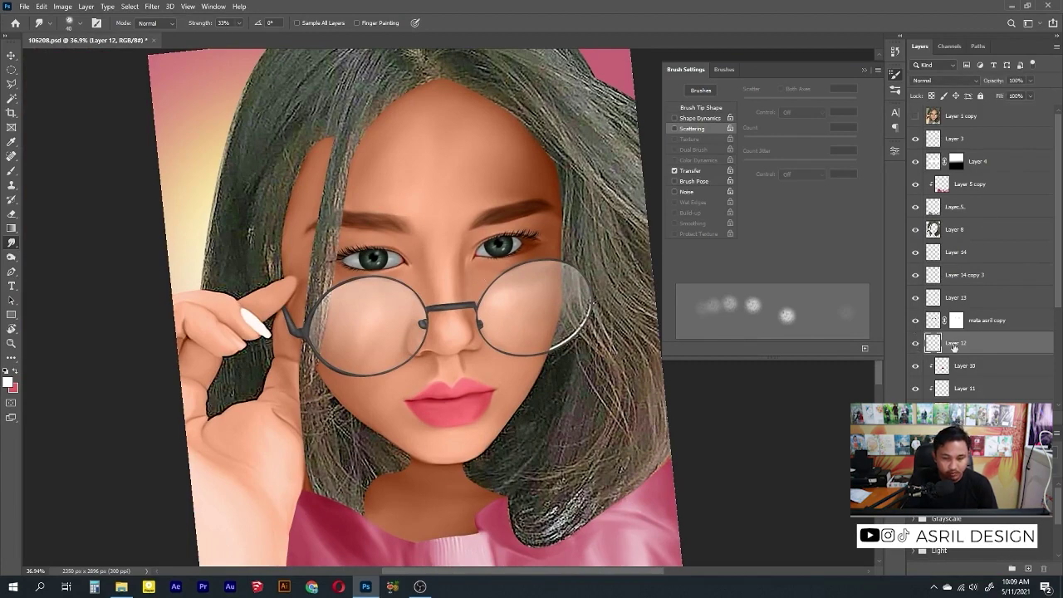
{"action": "scroll", "coordinate": [928, 347], "scroll_direction": "down", "scroll_amount": 2}
{"action": "scroll", "coordinate": [531, 415], "scroll_direction": "up", "scroll_amount": 3}
Step: Pick a tapered brush preset with black paint on Layer 12
{"action": "key", "text": "b"}
{"action": "left_click", "coordinate": [6, 371]}
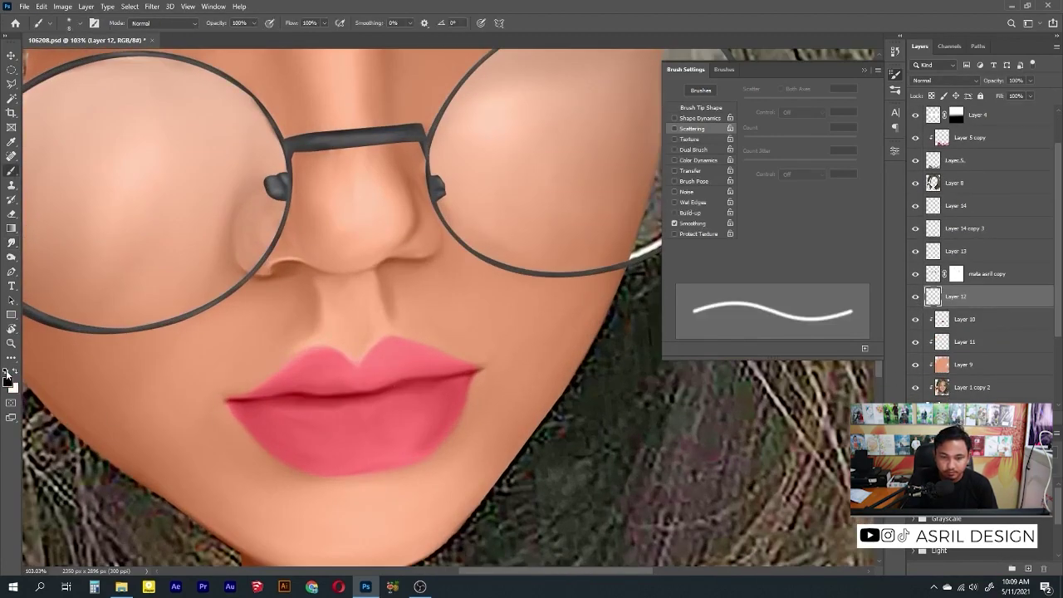
{"action": "scroll", "coordinate": [323, 401], "scroll_direction": "up", "scroll_amount": 2}
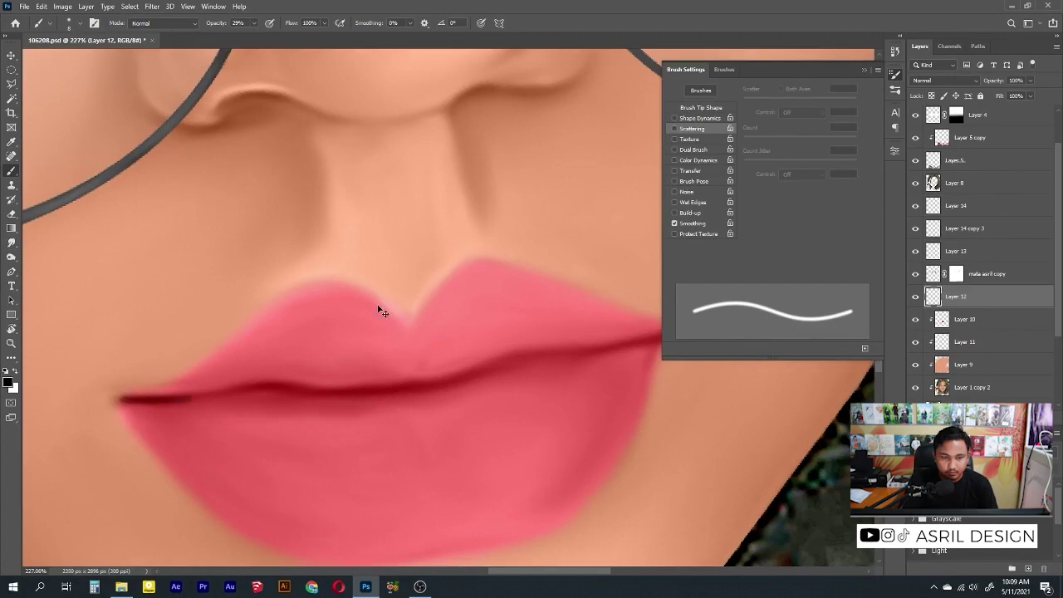
{"action": "right_click", "coordinate": [549, 162]}
{"action": "left_click", "coordinate": [656, 334]}
{"action": "key", "text": "Return"}
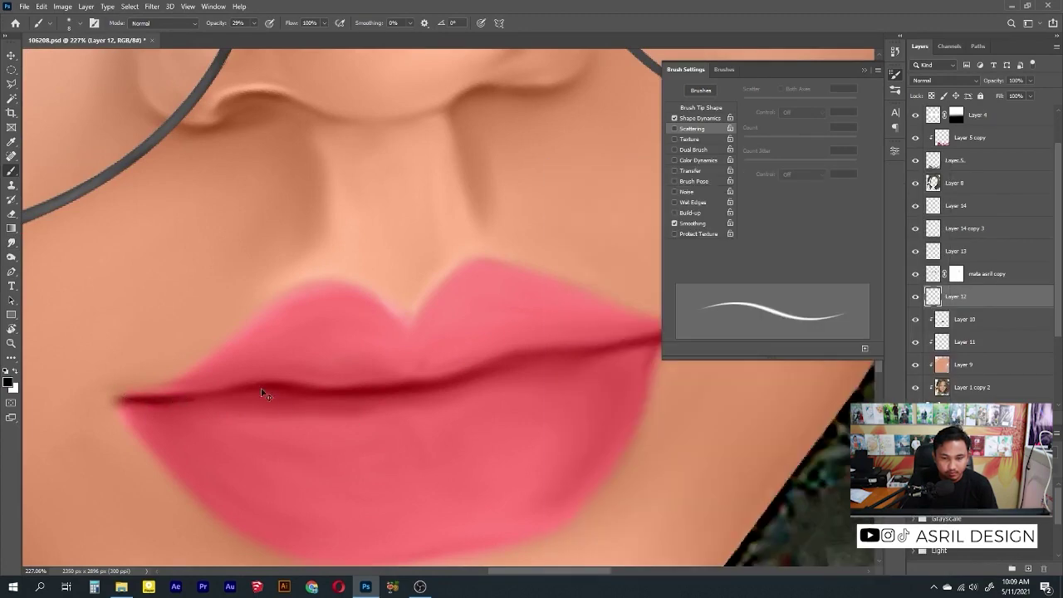
{"action": "left_click", "coordinate": [916, 296]}
Step: Zoom in on the lips and paint the dark parting line, undoing a stray extension
{"action": "key", "text": "ctrl+minus"}
{"action": "key", "text": "ctrl+minus"}
{"action": "key", "text": "ctrl+minus"}
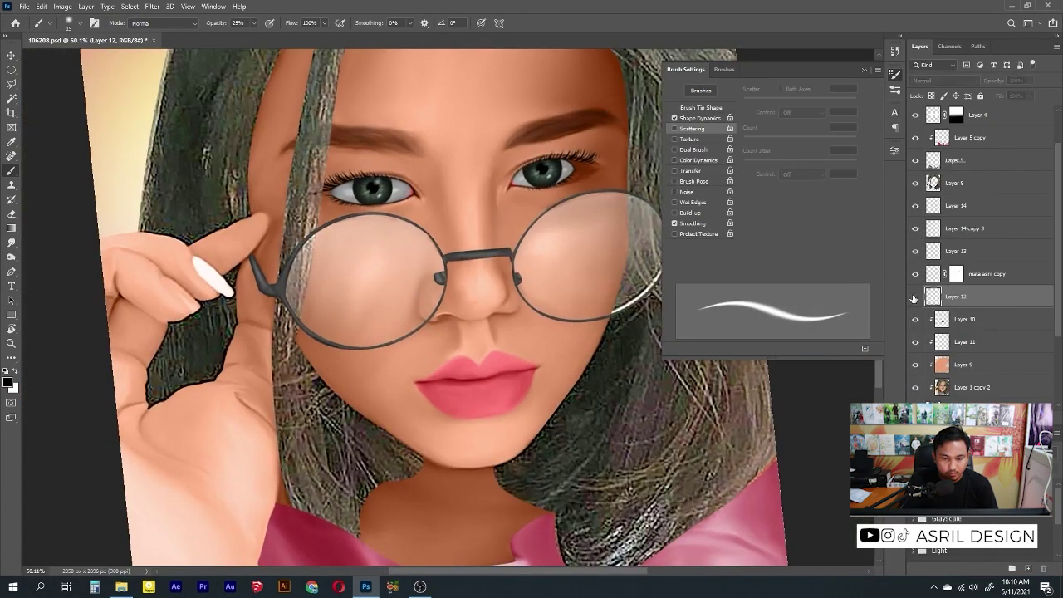
{"action": "scroll", "coordinate": [456, 123], "scroll_direction": "up", "scroll_amount": 5}
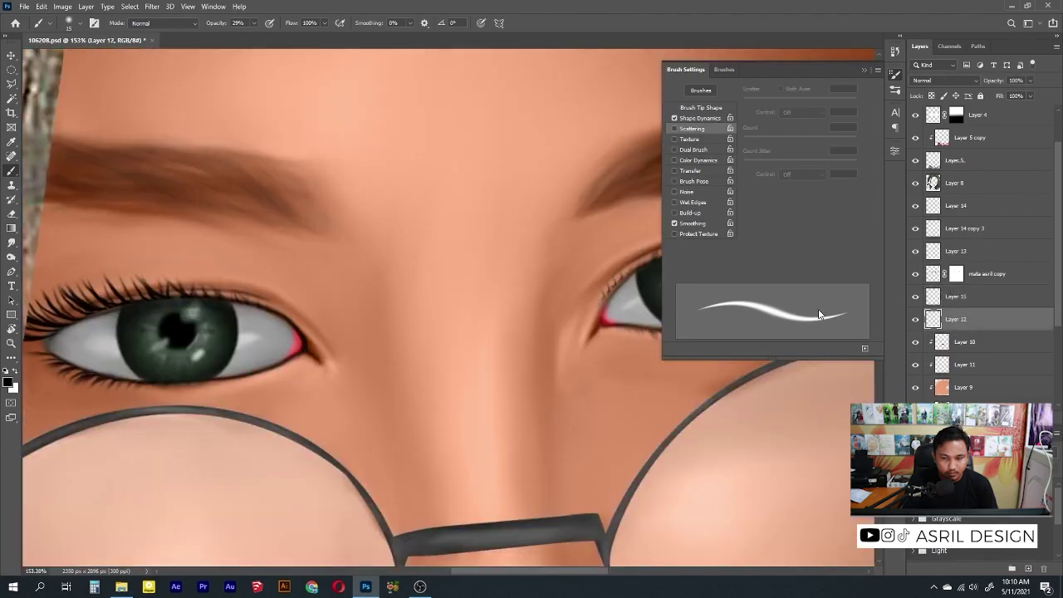
{"action": "key", "text": "ctrl+minus"}
{"action": "key", "text": "ctrl+minus"}
{"action": "key", "text": "ctrl+minus"}
{"action": "scroll", "coordinate": [434, 301], "scroll_direction": "up", "scroll_amount": 5}
{"action": "scroll", "coordinate": [434, 301], "scroll_direction": "up", "scroll_amount": 2}
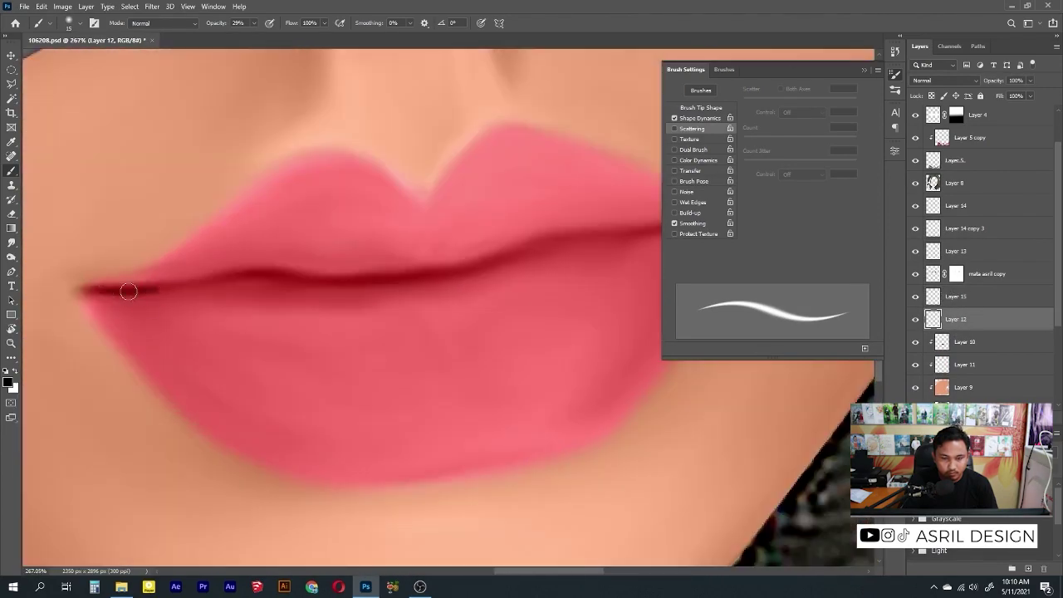
{"action": "left_click_drag", "start_coordinate": [154, 288], "coordinate": [422, 277]}
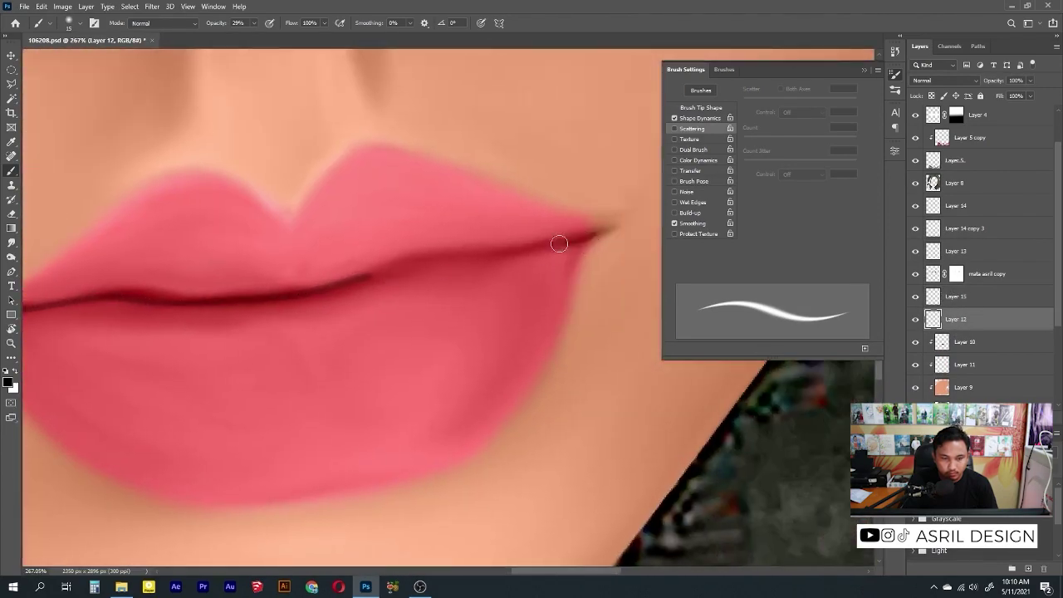
{"action": "mouse_move", "coordinate": [560, 240]}
{"action": "left_mouse_down"}
{"action": "mouse_move", "coordinate": [588, 237]}
{"action": "mouse_move", "coordinate": [416, 257]}
{"action": "mouse_move", "coordinate": [341, 278]}
{"action": "left_mouse_up"}
{"action": "key", "text": "ctrl+z"}
{"action": "key", "text": "ctrl+z"}
Step: Repaint the dark lip line across to both mouth corners and recentre the portrait
{"action": "scroll", "coordinate": [340, 290], "scroll_direction": "down", "scroll_amount": 3}
{"action": "scroll", "coordinate": [360, 299], "scroll_direction": "up", "scroll_amount": 2}
{"action": "key", "text": "F5"}
{"action": "mouse_move", "coordinate": [98, 301]}
{"action": "left_mouse_down"}
{"action": "mouse_move", "coordinate": [315, 295]}
{"action": "mouse_move", "coordinate": [592, 239]}
{"action": "left_mouse_up"}
{"action": "scroll", "coordinate": [368, 331], "scroll_direction": "down", "scroll_amount": 5}
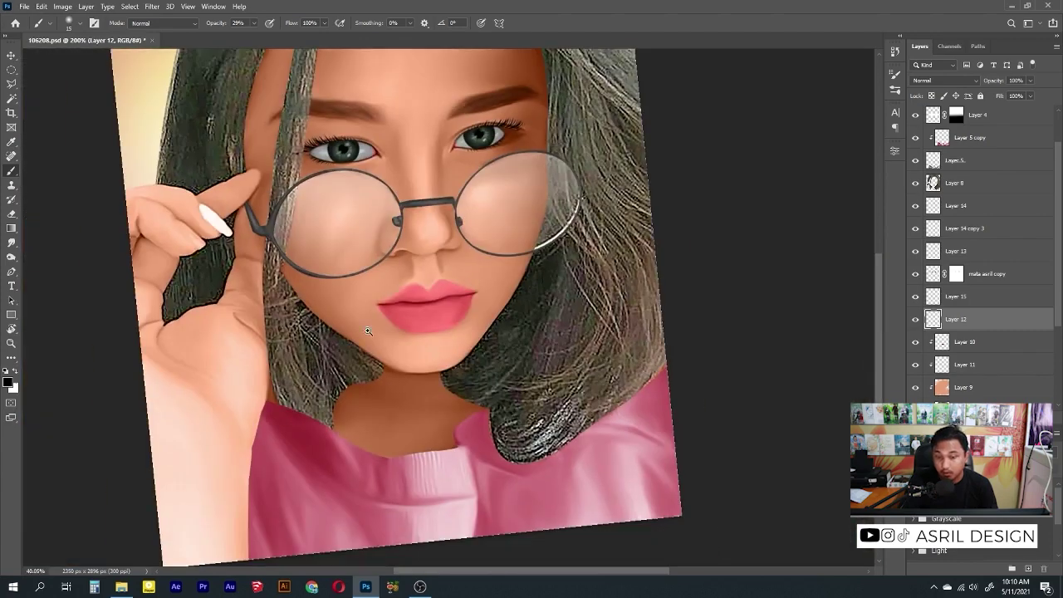
{"action": "scroll", "coordinate": [411, 284], "scroll_direction": "up", "scroll_amount": 3}
{"action": "scroll", "coordinate": [410, 199], "scroll_direction": "up", "scroll_amount": 4}
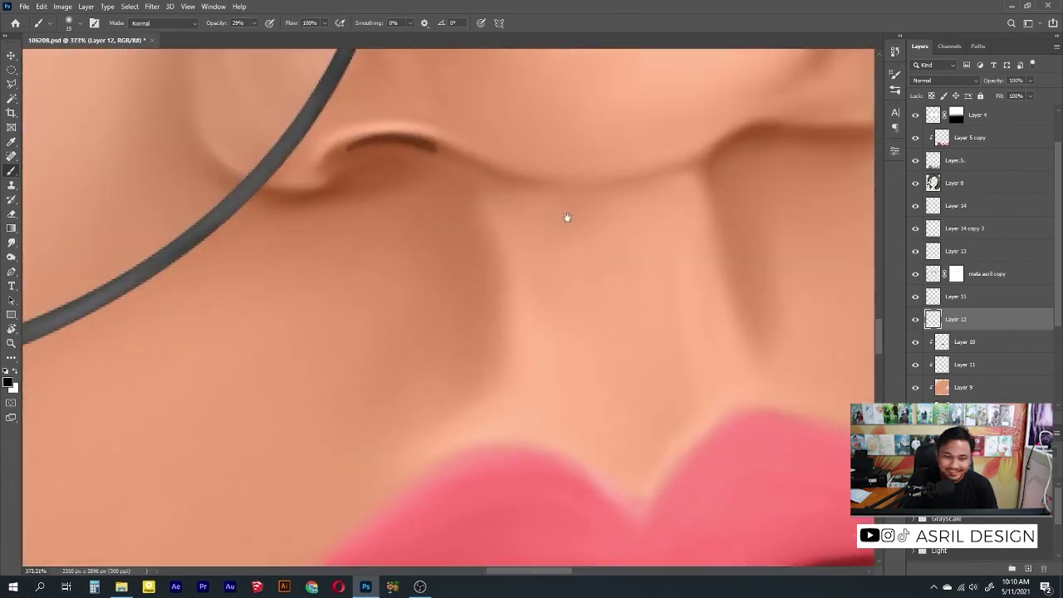
{"action": "scroll", "coordinate": [565, 218], "scroll_direction": "right", "scroll_amount": 2}
{"action": "scroll", "coordinate": [522, 221], "scroll_direction": "down", "scroll_amount": 7}
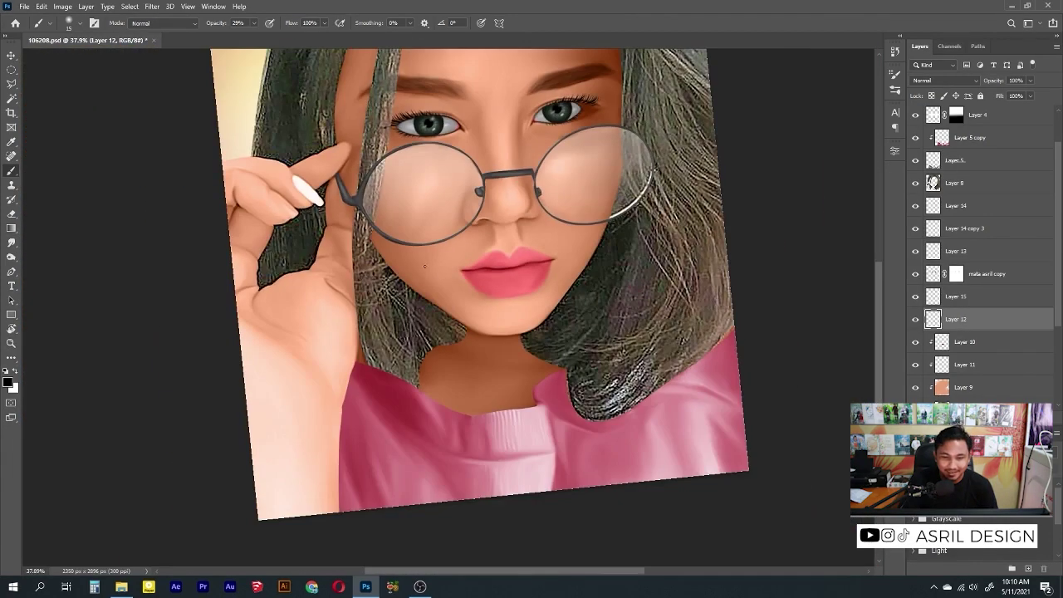
{"action": "left_click_drag", "start_coordinate": [544, 226], "coordinate": [451, 292]}
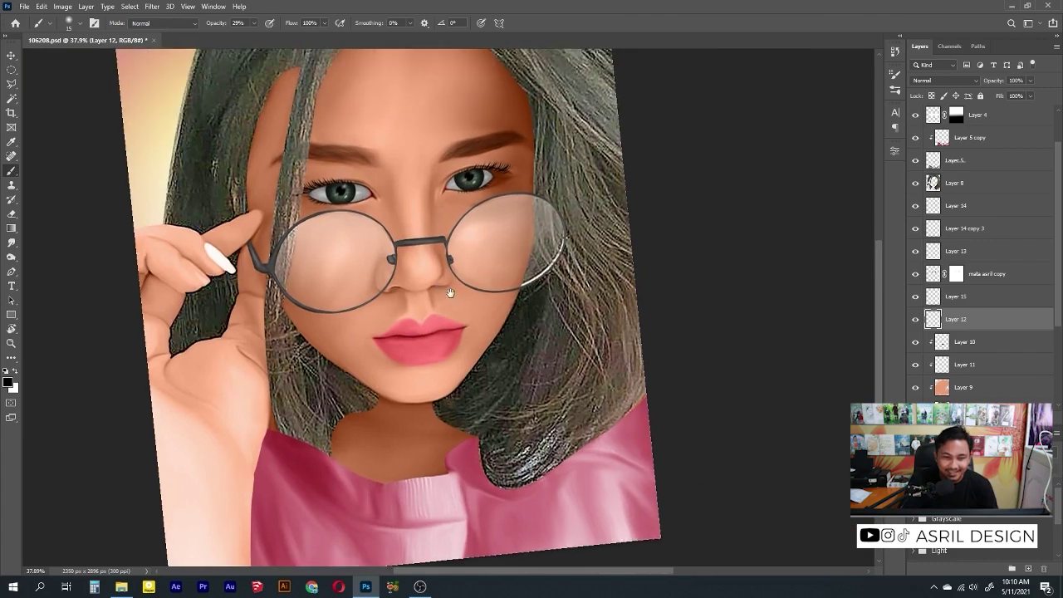
{"action": "left_click", "coordinate": [18, 246]}
{"action": "scroll", "coordinate": [435, 353], "scroll_direction": "up", "scroll_amount": 6}
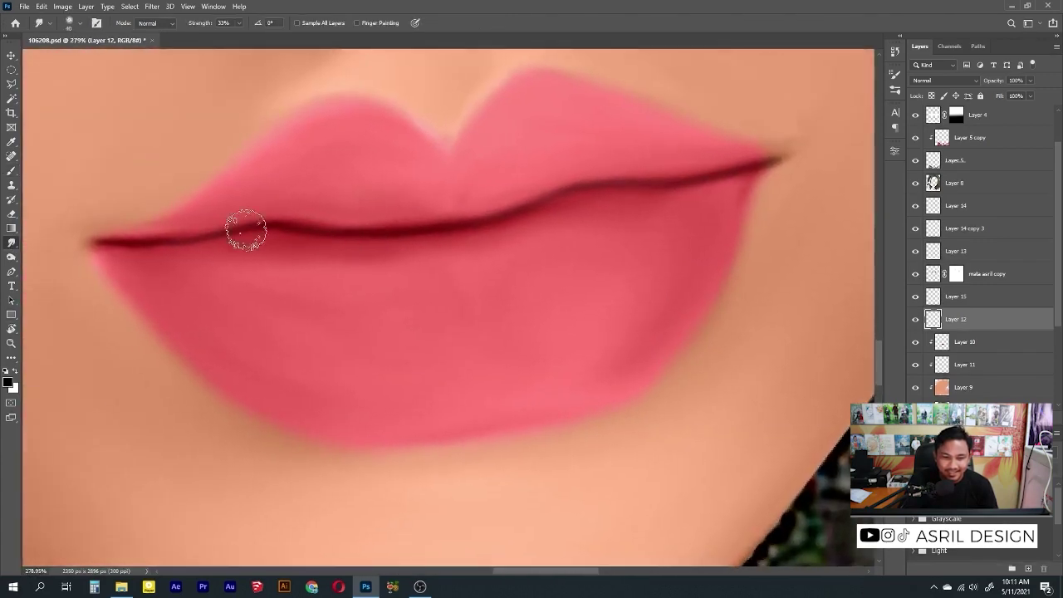
Step: Select the Dodge tool and make Layer 1 copy 2 the working layer
{"action": "left_click", "coordinate": [10, 256]}
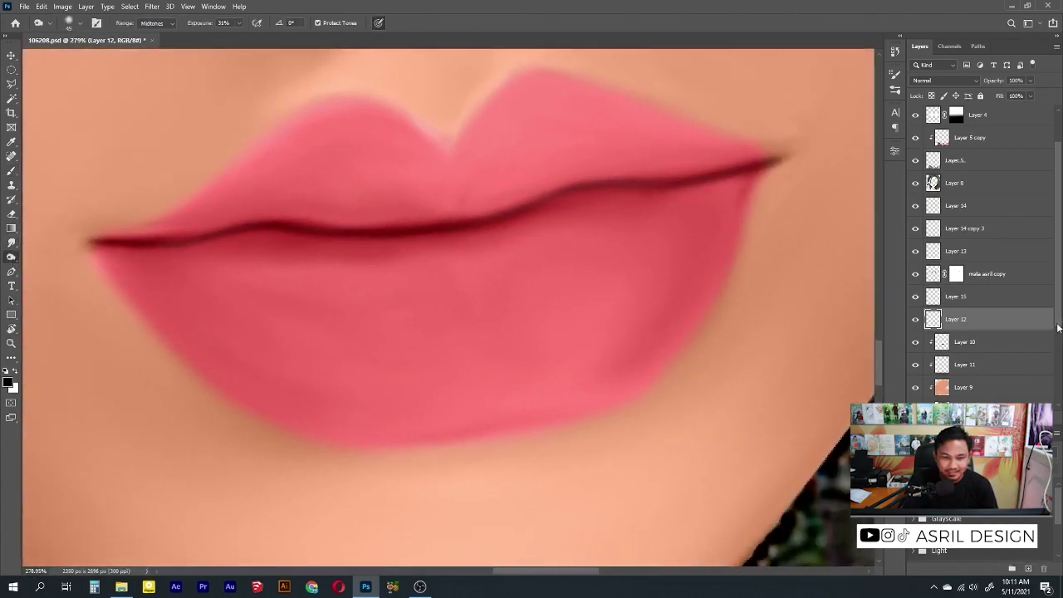
{"action": "left_click", "coordinate": [971, 409]}
{"action": "scroll", "coordinate": [980, 328], "scroll_direction": "down", "scroll_amount": 3}
{"action": "right_click", "coordinate": [174, 241]}
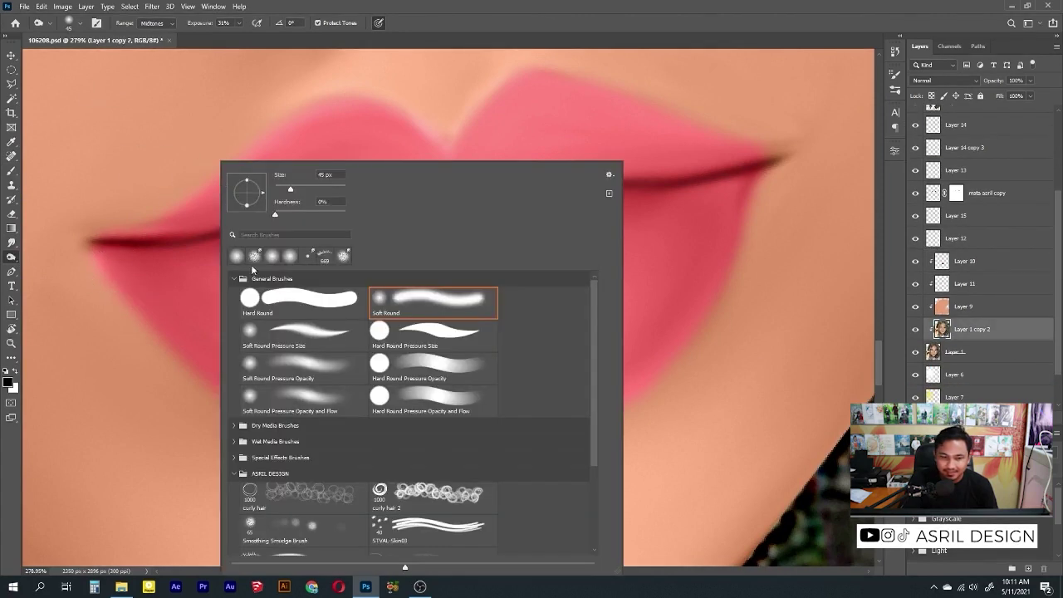
{"action": "key", "text": "Escape"}
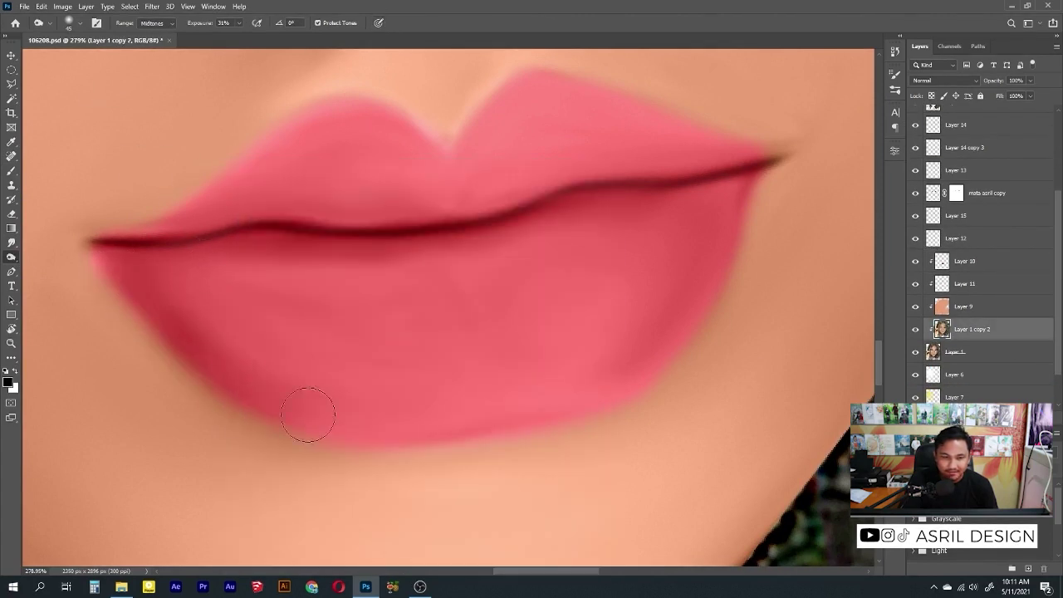
Step: Toggle Layer 1 copy to compare the lips with the photo and lower Exposure to 9%
{"action": "scroll", "coordinate": [980, 249], "scroll_direction": "up", "scroll_amount": 5}
{"action": "left_click", "coordinate": [915, 115]}
{"action": "left_click", "coordinate": [915, 116]}
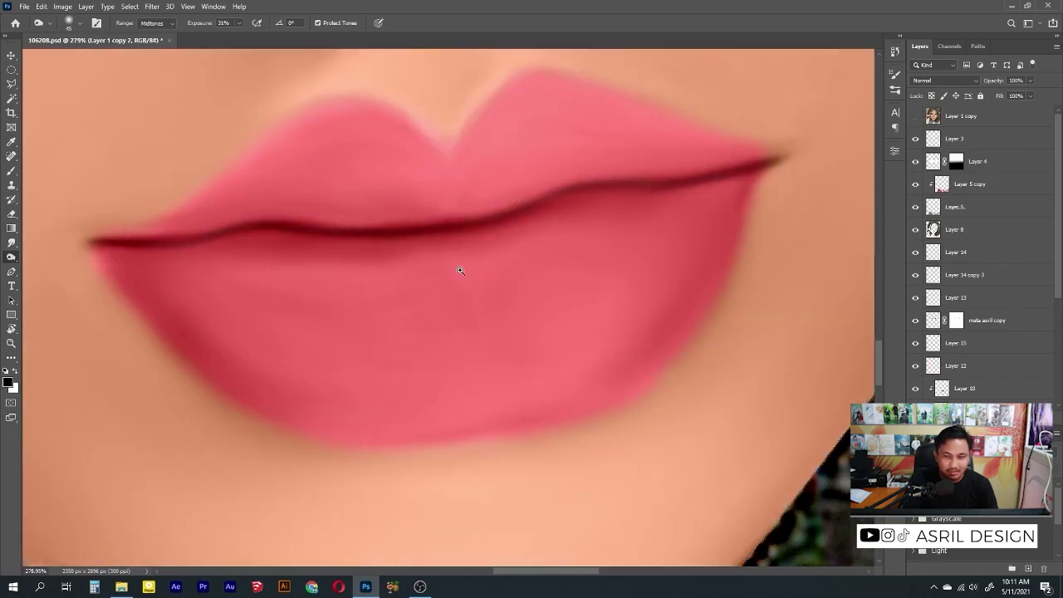
{"action": "scroll", "coordinate": [463, 273], "scroll_direction": "down", "scroll_amount": 10}
{"action": "scroll", "coordinate": [532, 266], "scroll_direction": "up", "scroll_amount": 5}
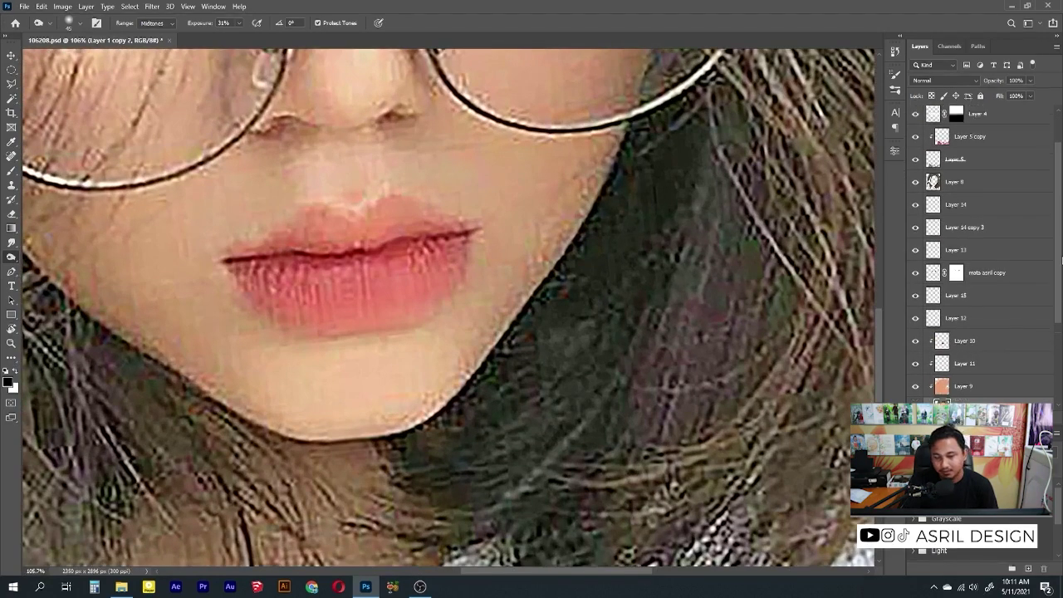
{"action": "scroll", "coordinate": [980, 249], "scroll_direction": "down", "scroll_amount": 3}
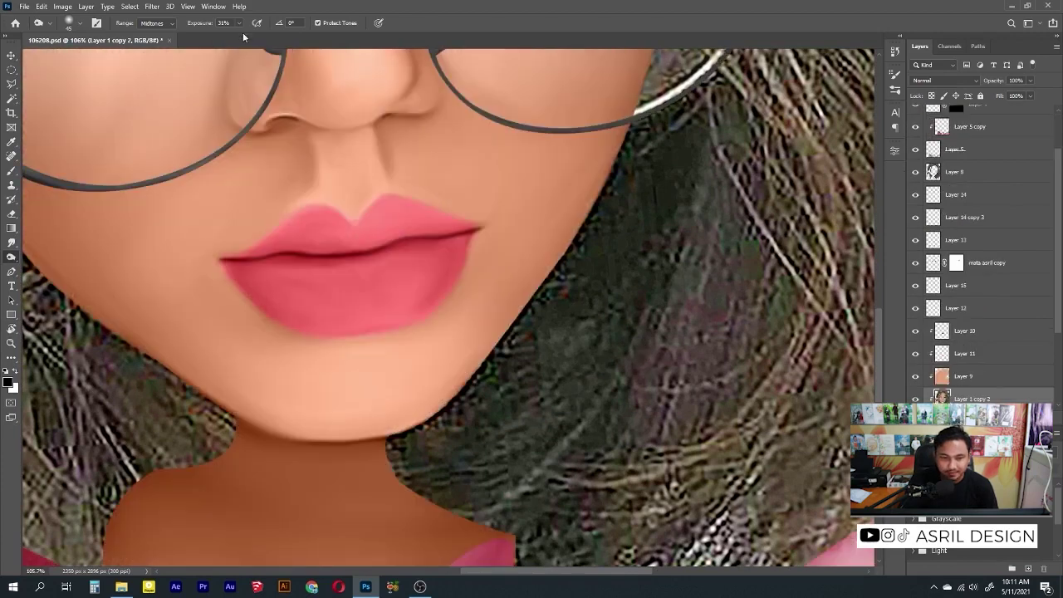
{"action": "left_click_drag", "start_coordinate": [239, 22], "coordinate": [228, 37]}
{"action": "scroll", "coordinate": [365, 309], "scroll_direction": "up", "scroll_amount": 3}
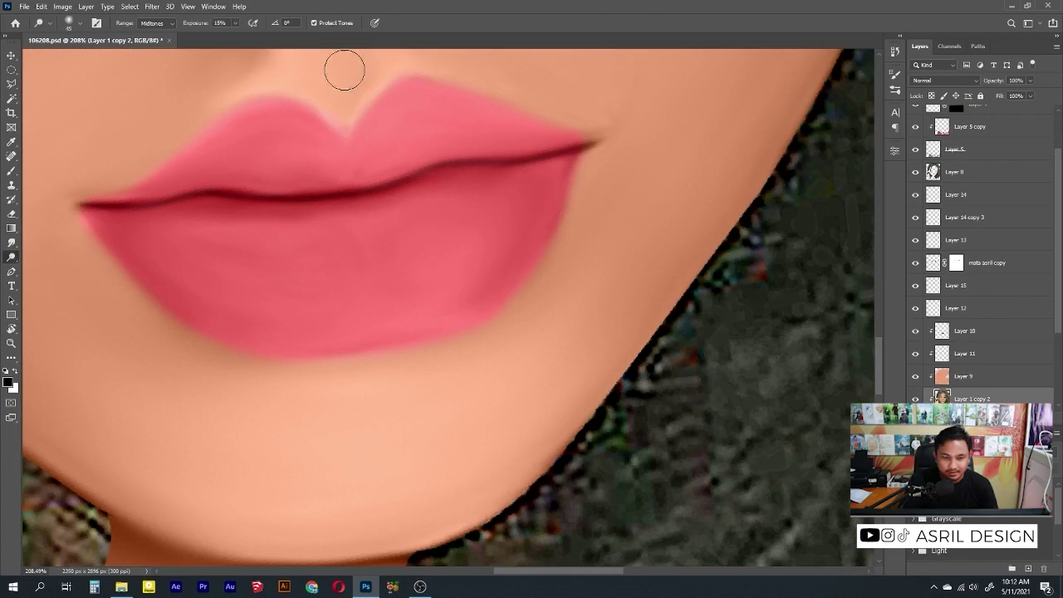
Step: Dodge two vertical highlight streaks across the lower lip with a soft 20 px brush
{"action": "right_click", "coordinate": [295, 124]}
{"action": "left_click", "coordinate": [511, 267]}
{"action": "key", "text": "Return"}
{"action": "key", "text": "bracketleft"}
{"action": "key", "text": "bracketleft"}
{"action": "key", "text": "bracketleft"}
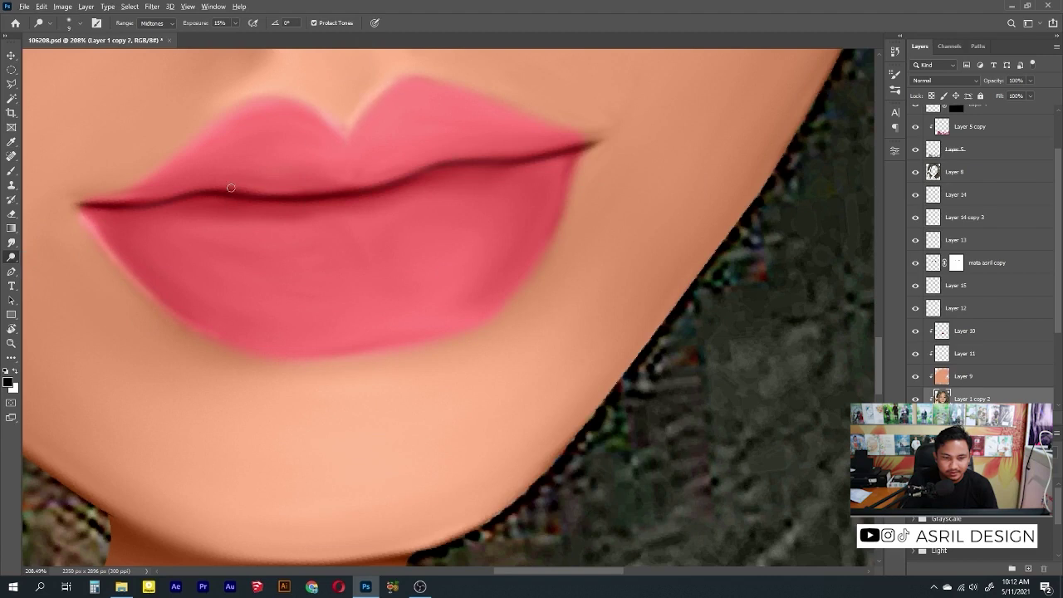
{"action": "left_click_drag", "start_coordinate": [373, 211], "coordinate": [398, 211]}
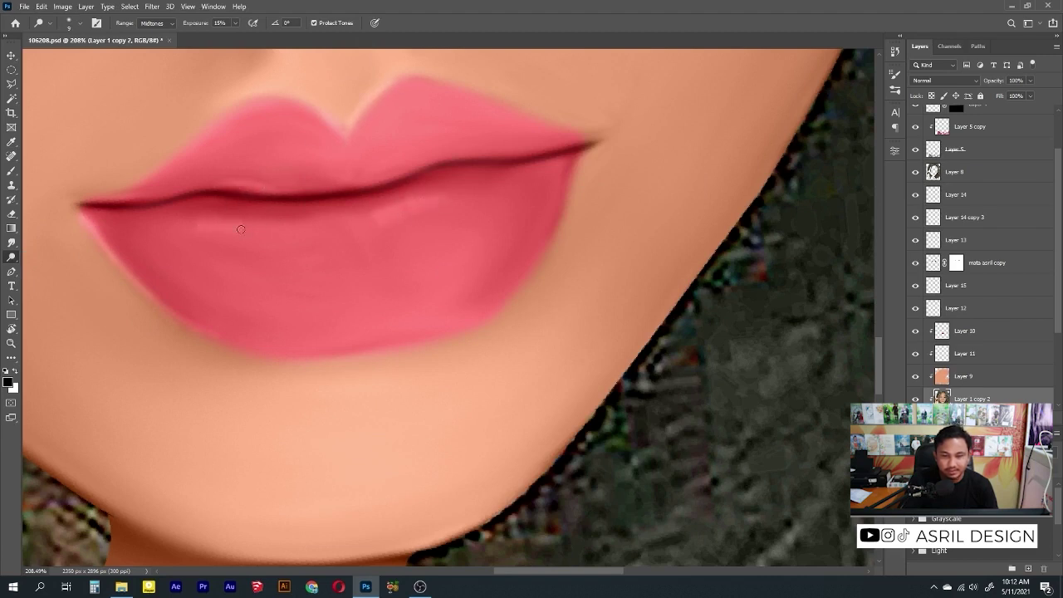
{"action": "left_click_drag", "start_coordinate": [241, 229], "coordinate": [307, 218]}
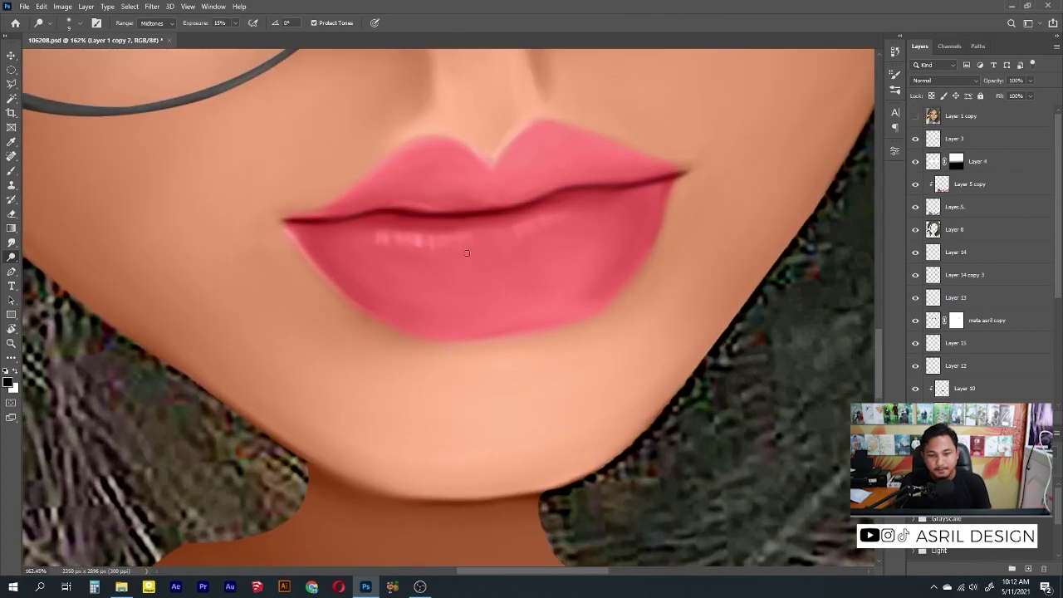
Step: Raise Dodge exposure to 19% and brighten the glossy highlights on the lower lip
{"action": "right_click", "coordinate": [435, 248]}
{"action": "key", "text": "Escape"}
{"action": "scroll", "coordinate": [463, 254], "scroll_direction": "down", "scroll_amount": 2}
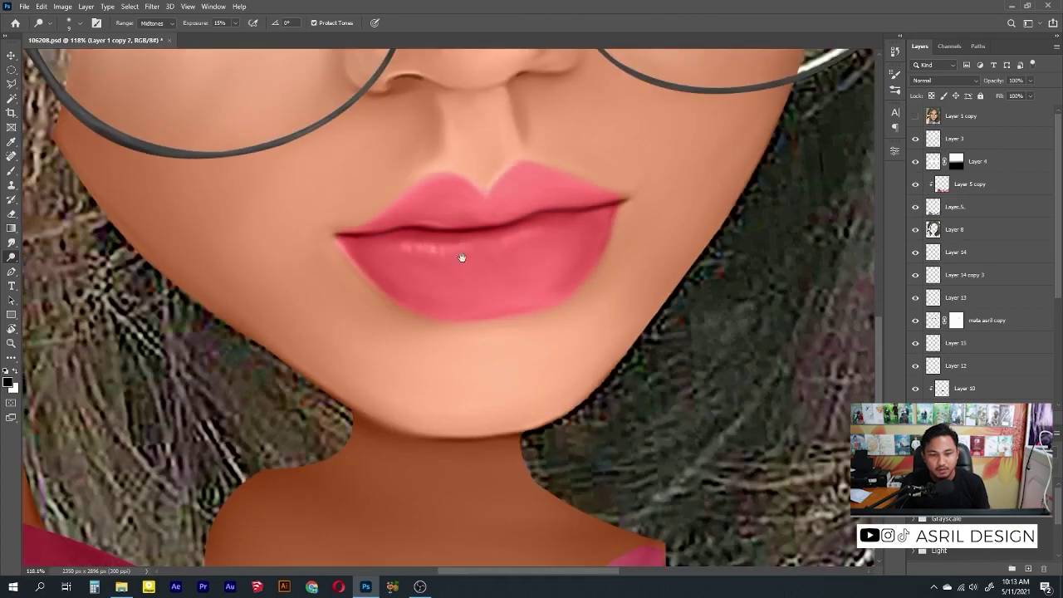
{"action": "scroll", "coordinate": [429, 241], "scroll_direction": "up", "scroll_amount": 4}
{"action": "key", "text": "1"}
{"action": "key", "text": "9"}
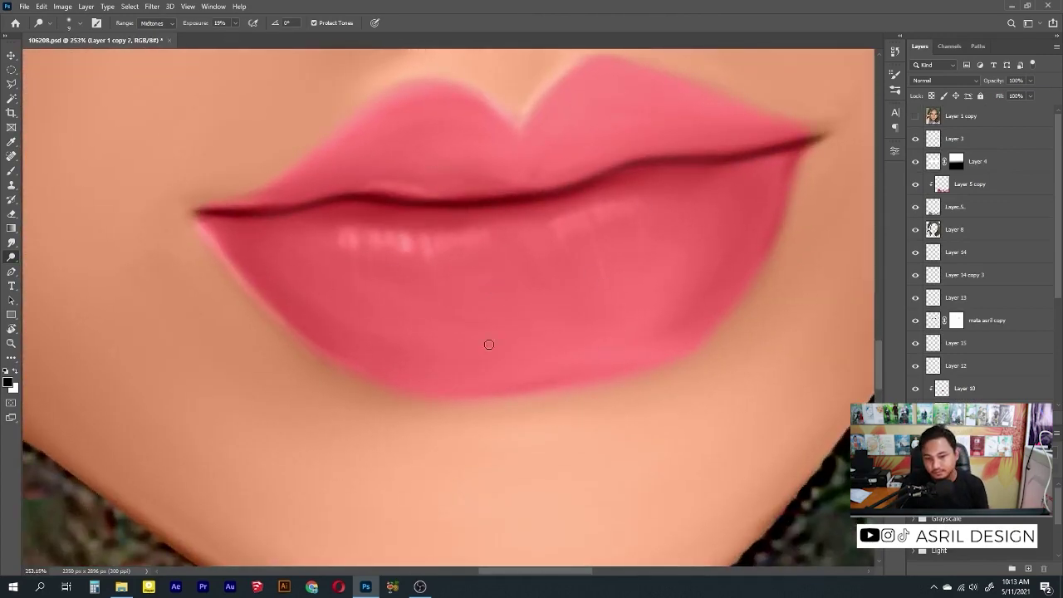
{"action": "left_click_drag", "start_coordinate": [427, 238], "coordinate": [457, 267]}
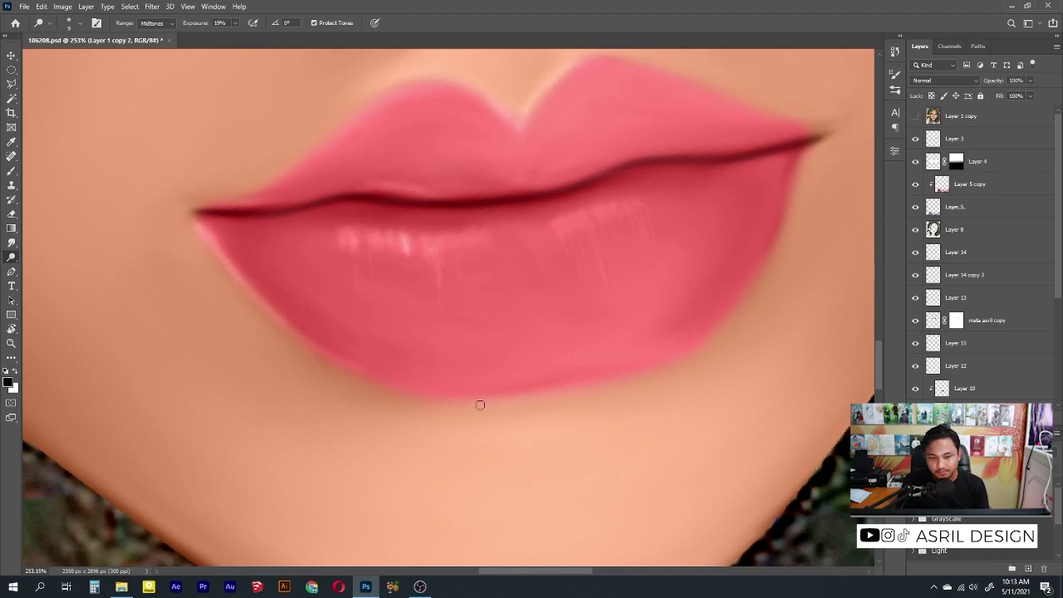
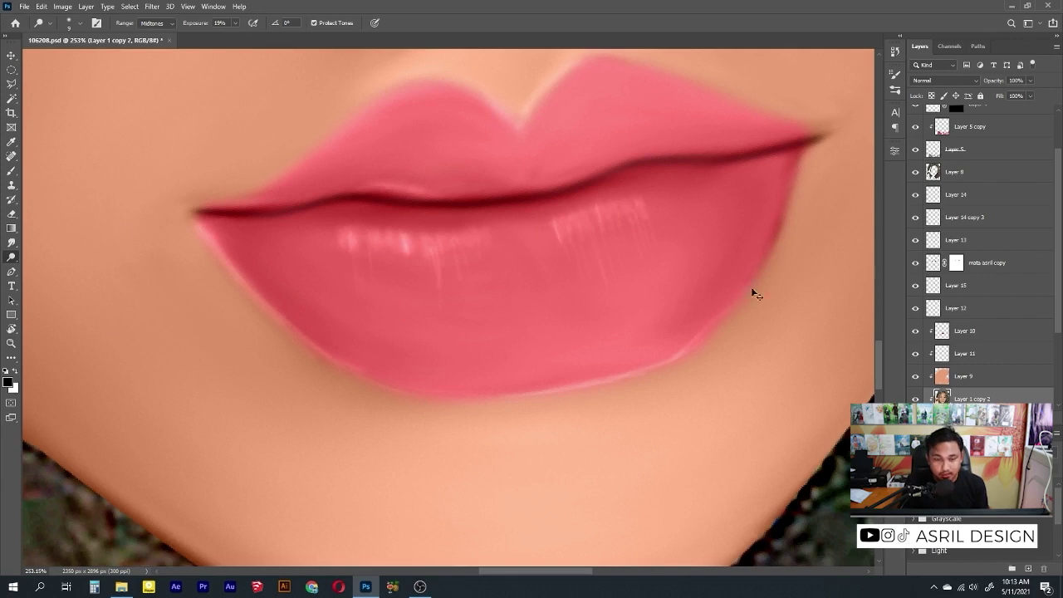
Step: Smudge the lip paint and dodge a highlight stroke across the lips
{"action": "left_click", "coordinate": [12, 243]}
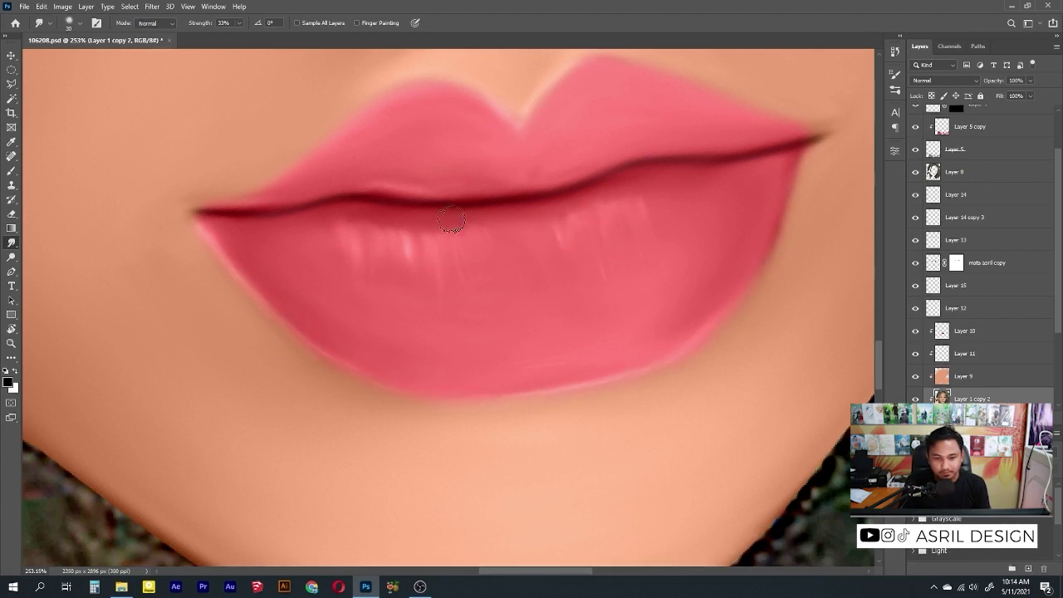
{"action": "left_click", "coordinate": [12, 257]}
{"action": "left_click_drag", "start_coordinate": [326, 139], "coordinate": [266, 214]}
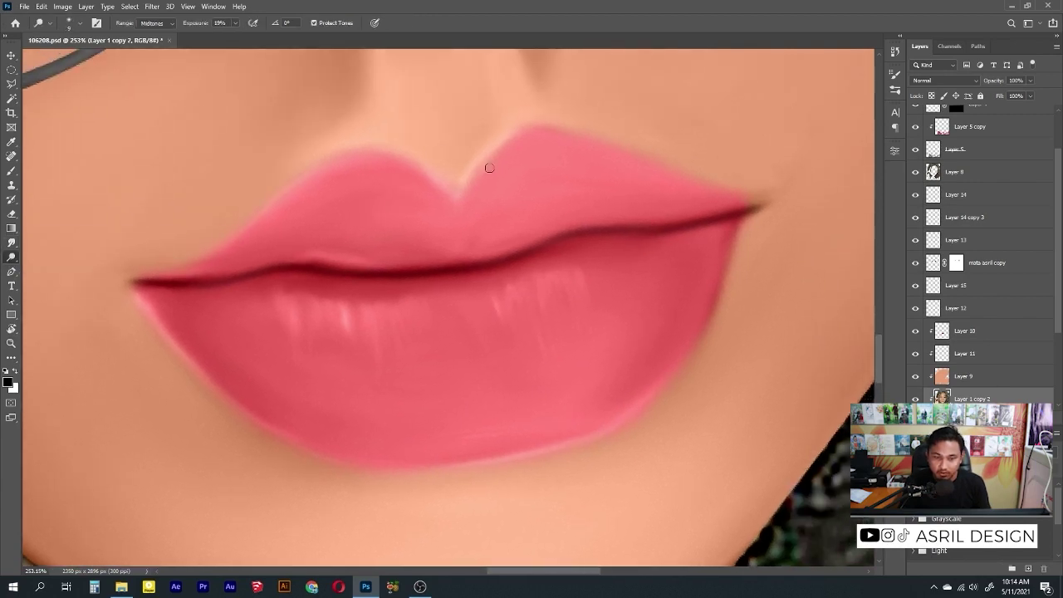
{"action": "left_click", "coordinate": [12, 242]}
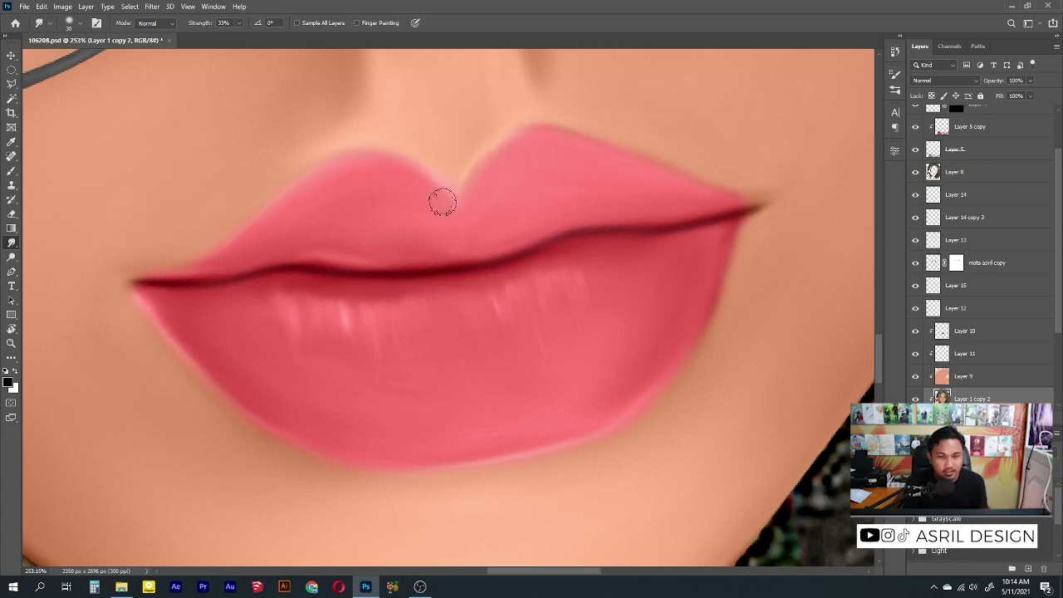
Step: Fit the image and briefly show Layer 1 copy to compare against the original photo
{"action": "key", "text": "ctrl+0"}
{"action": "scroll", "coordinate": [474, 238], "scroll_direction": "up", "scroll_amount": 5}
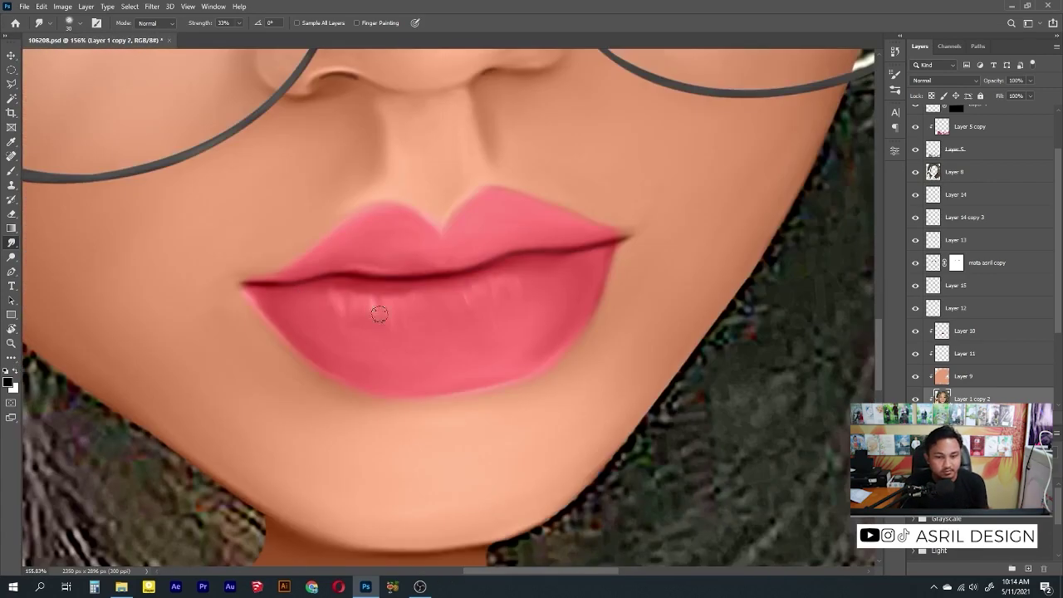
{"action": "scroll", "coordinate": [1053, 163], "scroll_direction": "up", "scroll_amount": 3}
{"action": "left_click", "coordinate": [915, 117]}
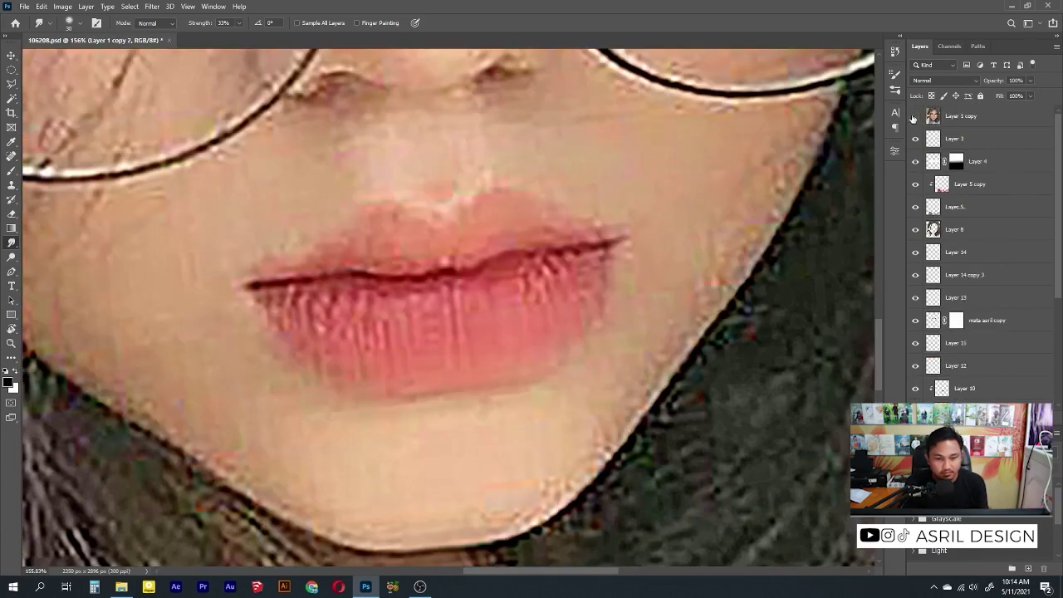
{"action": "left_click", "coordinate": [914, 116]}
Step: Burn darker shading into the lower lip with a soft round brush
{"action": "right_click", "coordinate": [11, 257]}
{"action": "left_click", "coordinate": [50, 259]}
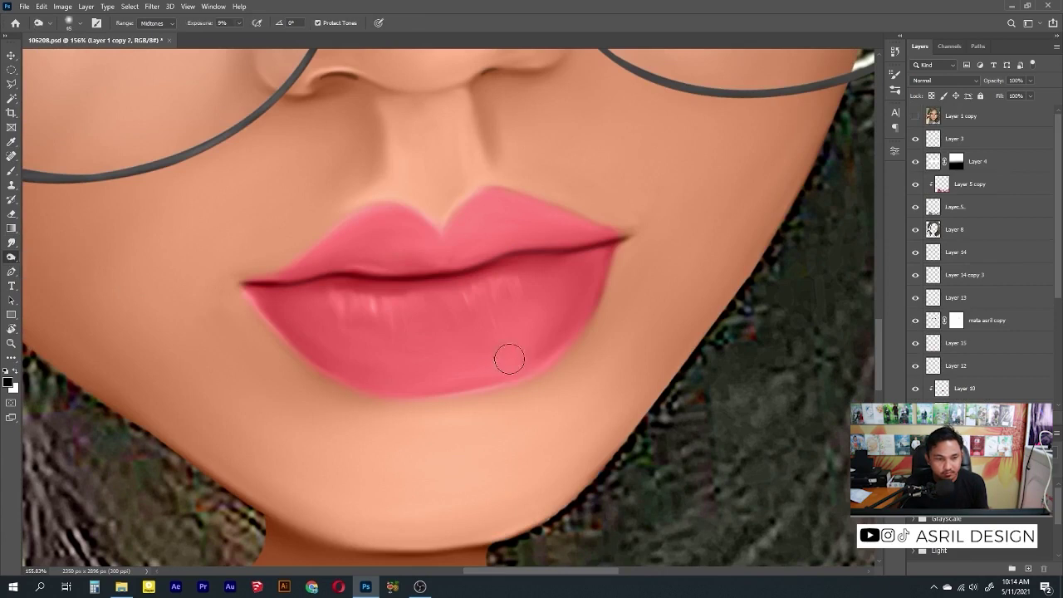
{"action": "right_click", "coordinate": [12, 256]}
{"action": "left_click", "coordinate": [50, 268]}
{"action": "right_click", "coordinate": [594, 248]}
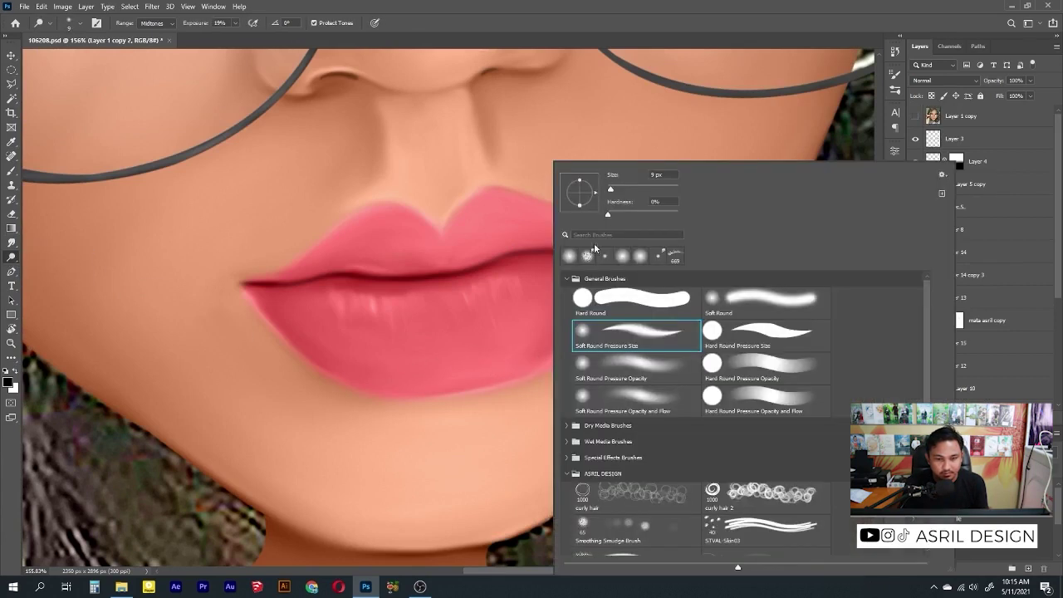
{"action": "left_click", "coordinate": [622, 254]}
{"action": "key", "text": "Return"}
{"action": "left_click_drag", "start_coordinate": [549, 323], "coordinate": [465, 366]}
Step: Adjust exposure, brighten the lower lip's shine streaks and darken the left lip corner
{"action": "left_click", "coordinate": [235, 23]}
{"action": "left_click", "coordinate": [545, 329]}
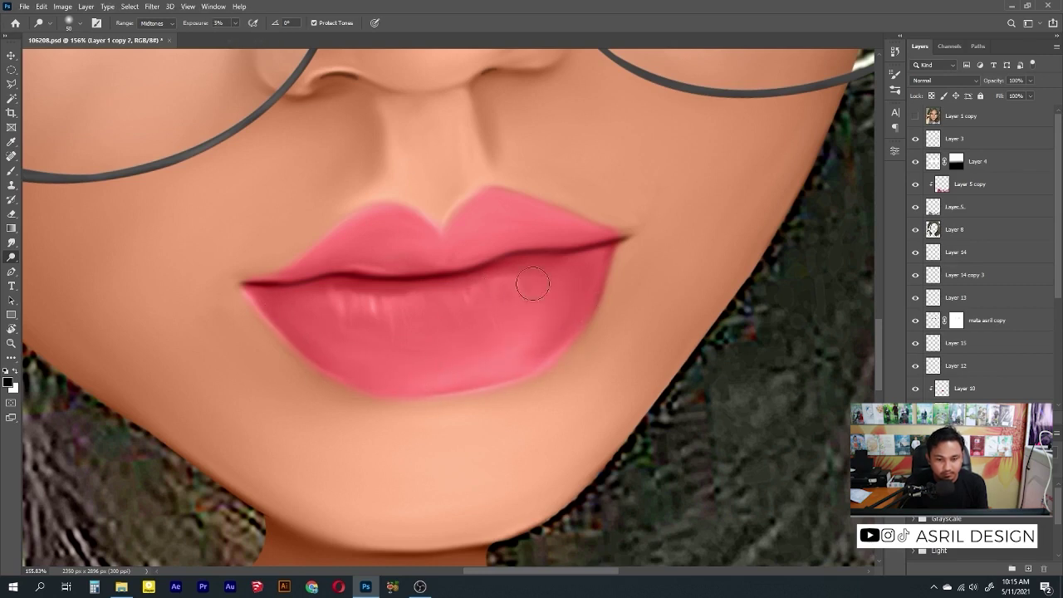
{"action": "mouse_move", "coordinate": [505, 283]}
{"action": "left_mouse_down"}
{"action": "mouse_move", "coordinate": [480, 292]}
{"action": "mouse_move", "coordinate": [572, 332]}
{"action": "left_mouse_up"}
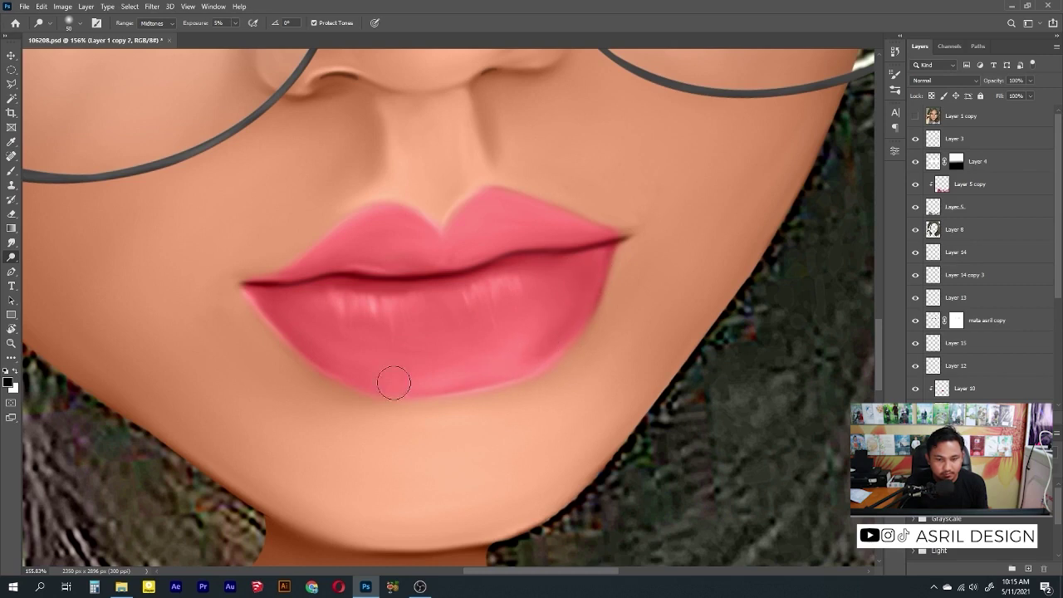
{"action": "left_click_drag", "start_coordinate": [277, 296], "coordinate": [308, 279]}
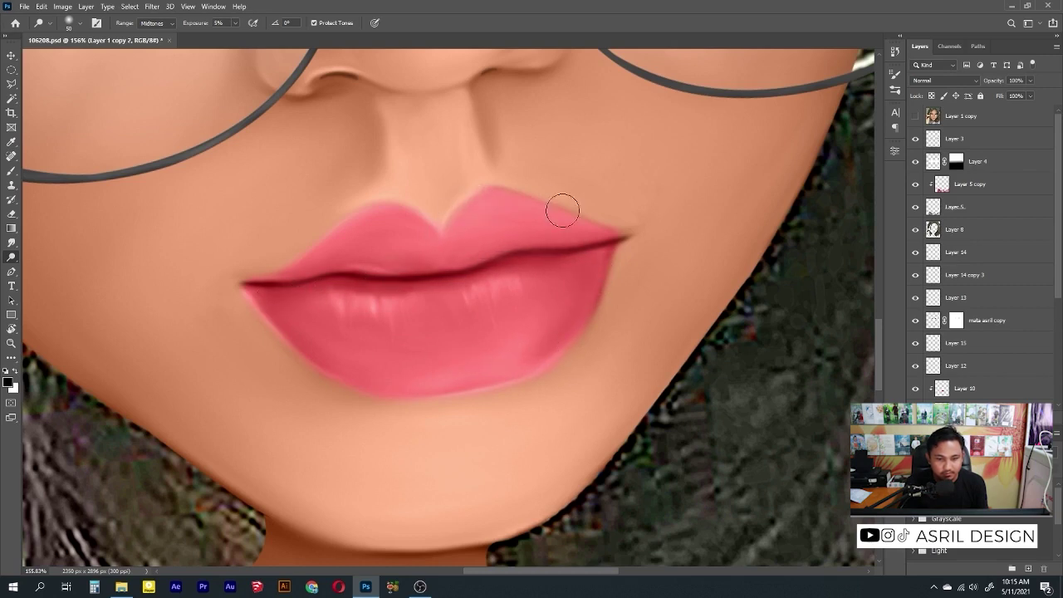
{"action": "left_click", "coordinate": [11, 241]}
Step: On Layer 1 copy 2, dodge and smudge the nostril edges and philtrum, then fit the image
{"action": "scroll", "coordinate": [394, 138], "scroll_direction": "up", "scroll_amount": 1}
{"action": "left_click_drag", "start_coordinate": [393, 138], "coordinate": [317, 224]}
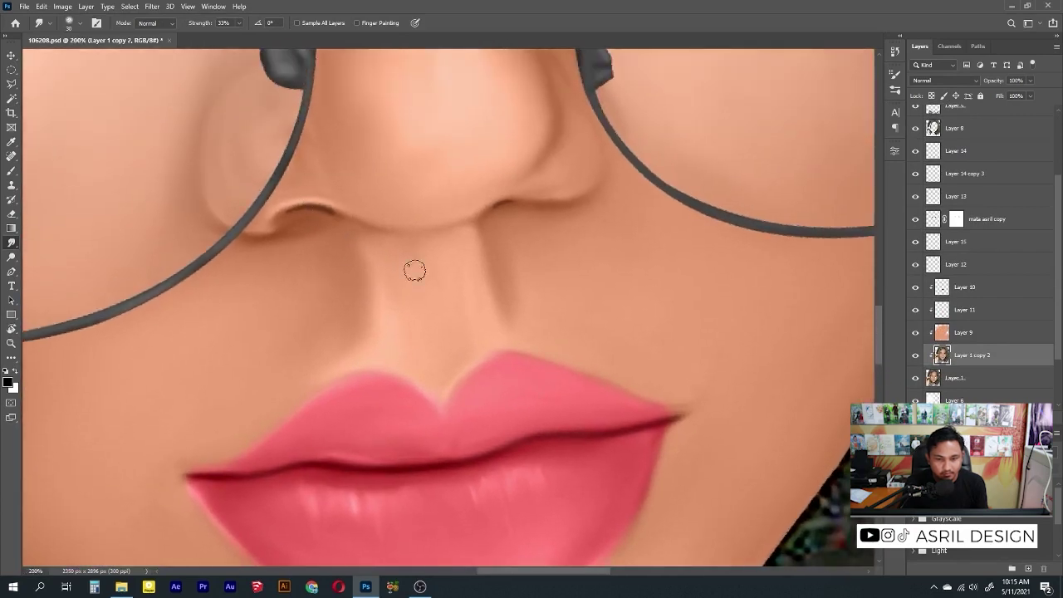
{"action": "left_click", "coordinate": [517, 210], "text": "ctrl"}
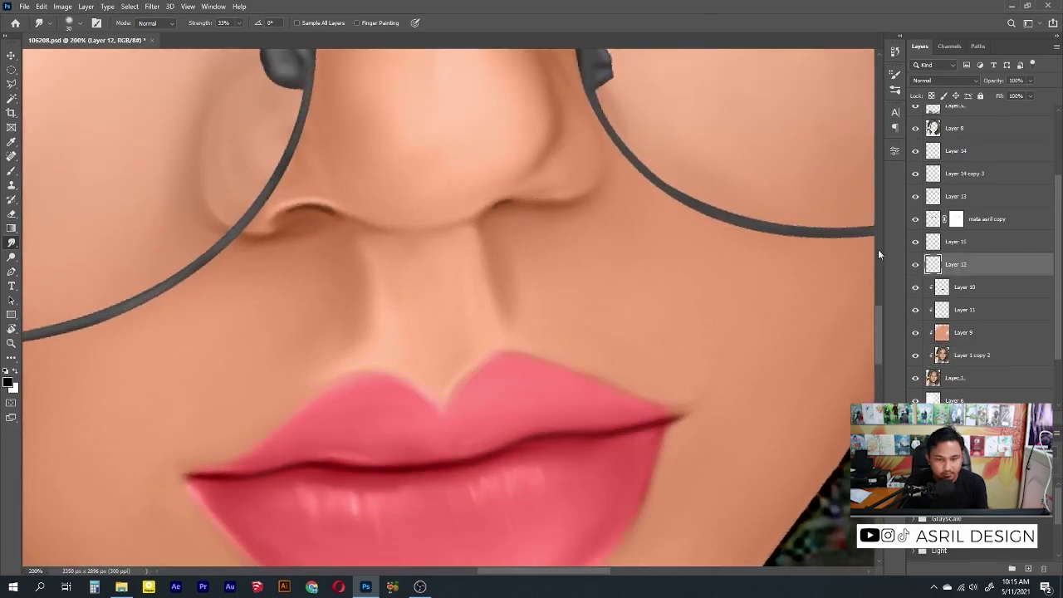
{"action": "left_click", "coordinate": [695, 299], "text": "ctrl"}
{"action": "left_click", "coordinate": [12, 256]}
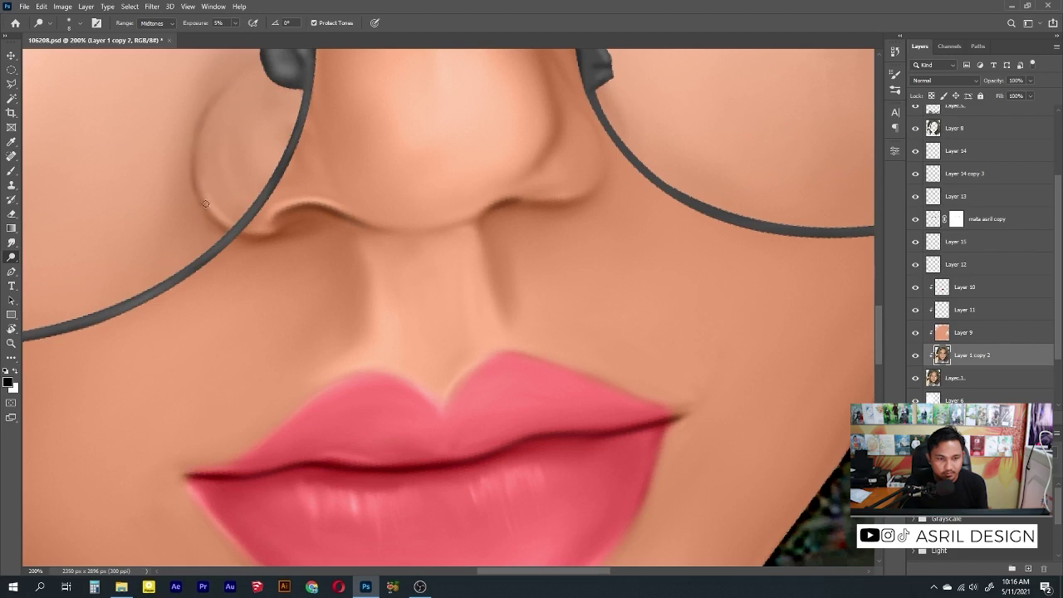
{"action": "scroll", "coordinate": [457, 240], "scroll_direction": "right", "scroll_amount": 2}
{"action": "scroll", "coordinate": [456, 240], "scroll_direction": "up", "scroll_amount": 1}
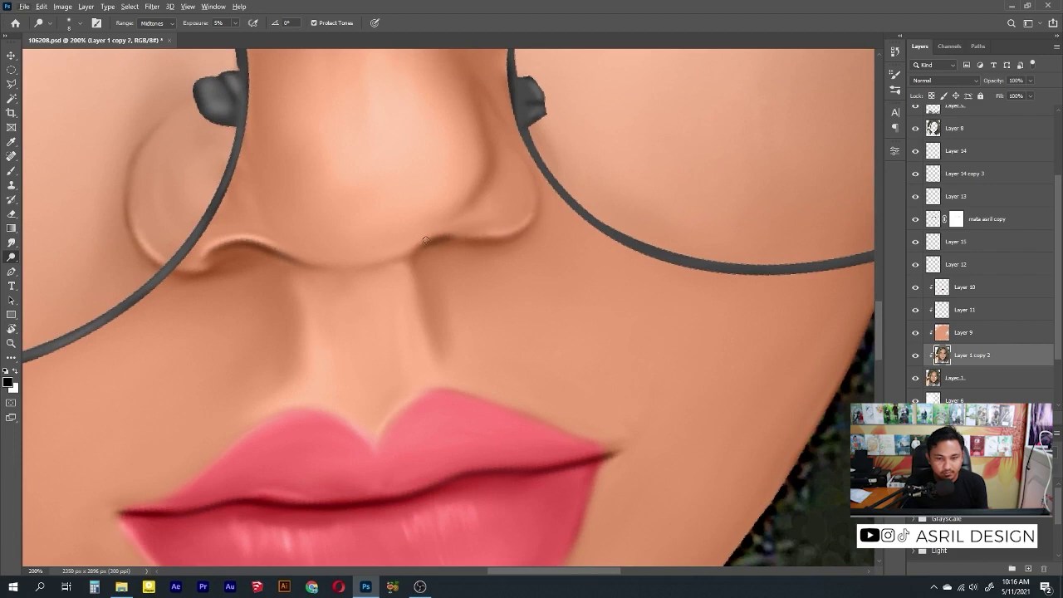
{"action": "left_click", "coordinate": [12, 243]}
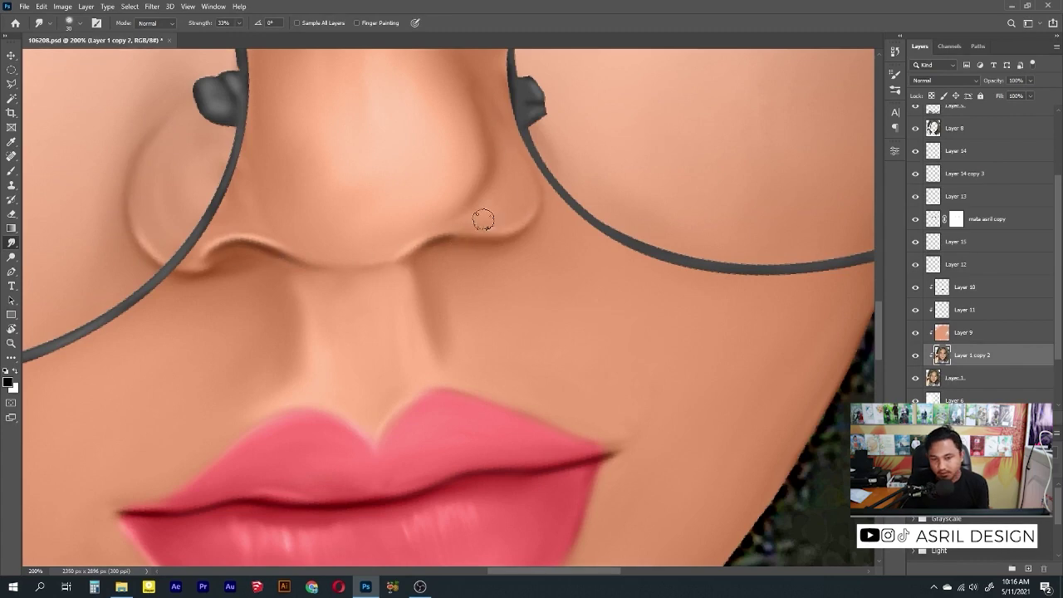
{"action": "key", "text": "ctrl+0"}
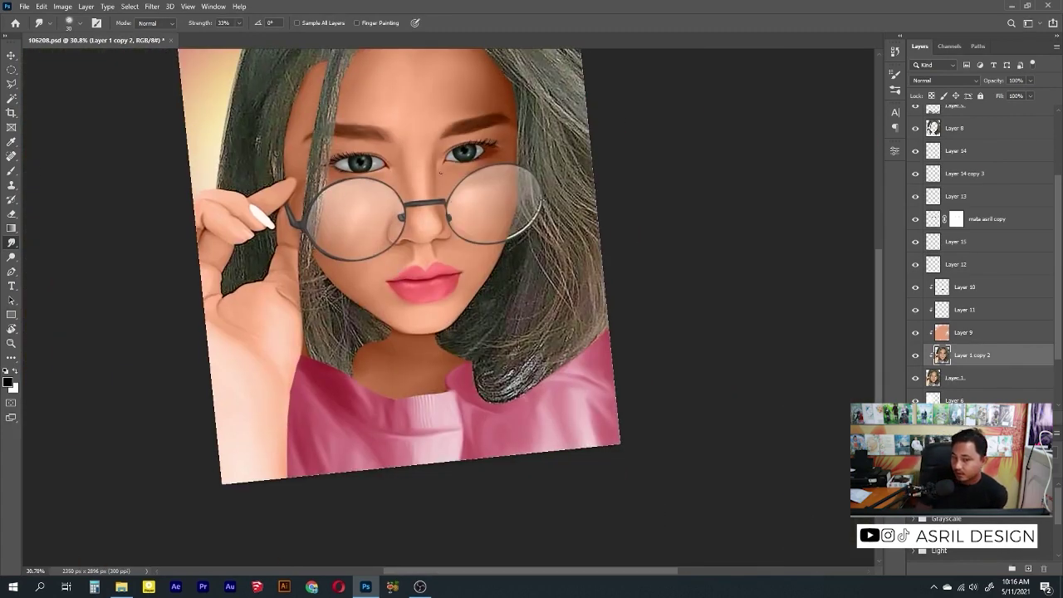
Step: Fill the Layer 4 lens selection with yellow foreground colour in Normal mode, then deselect
{"action": "scroll", "coordinate": [915, 163], "scroll_direction": "up", "scroll_amount": 3}
{"action": "left_click", "coordinate": [947, 81]}
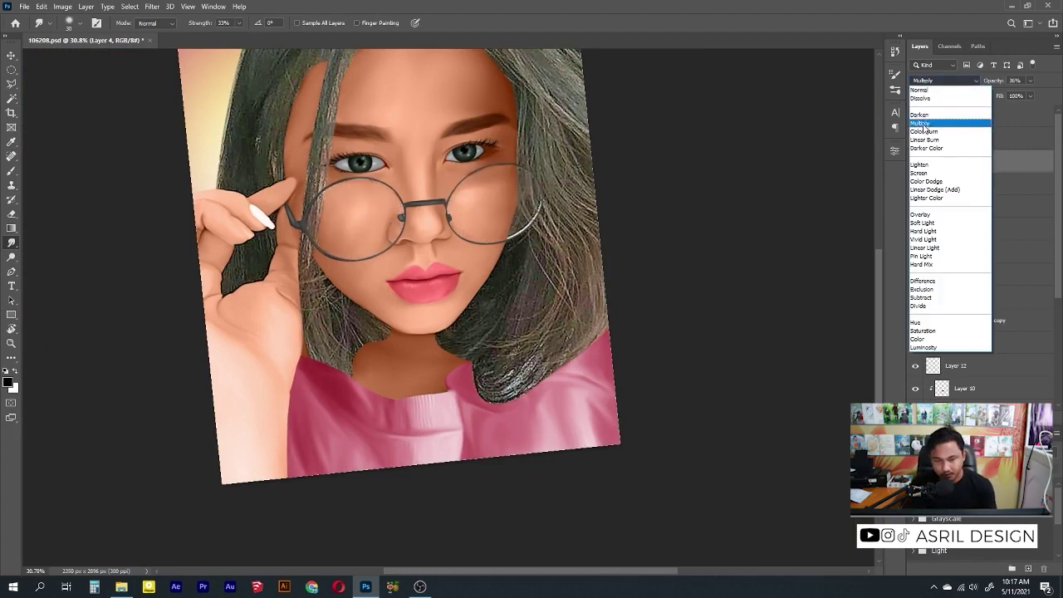
{"action": "key", "text": "Escape"}
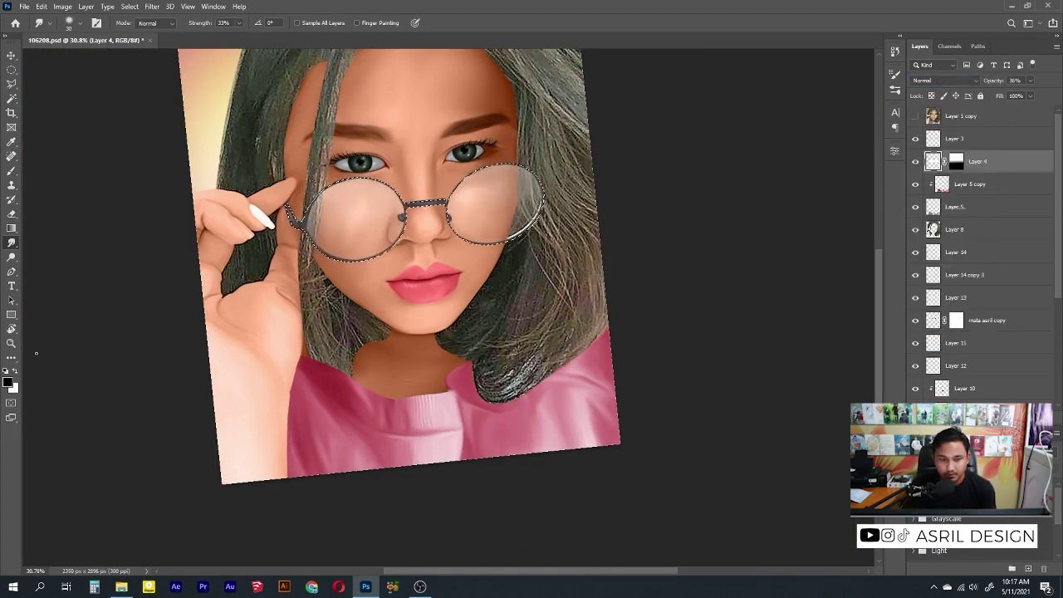
{"action": "left_click", "coordinate": [7, 382]}
{"action": "left_click", "coordinate": [844, 422]}
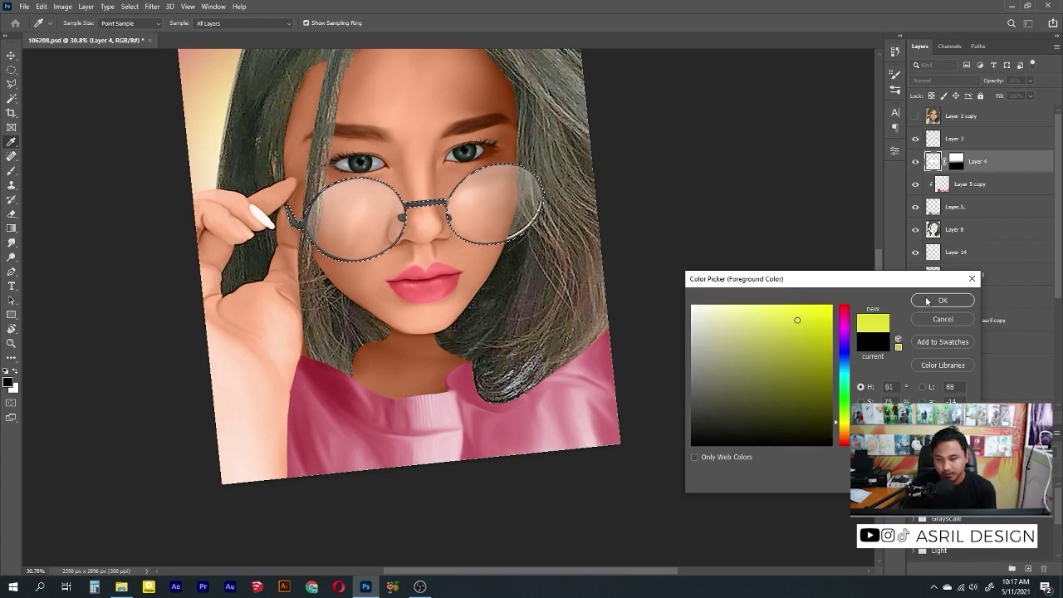
{"action": "key", "text": "Return"}
{"action": "key", "text": "alt+BackSpace"}
{"action": "key", "text": "ctrl+d"}
{"action": "scroll", "coordinate": [515, 323], "scroll_direction": "up", "scroll_amount": 2}
{"action": "scroll", "coordinate": [515, 323], "scroll_direction": "up", "scroll_amount": 2}
Step: Set the Dodge tool exposure to 16% with Layer 1 copy 2 selected
{"action": "key", "text": "o"}
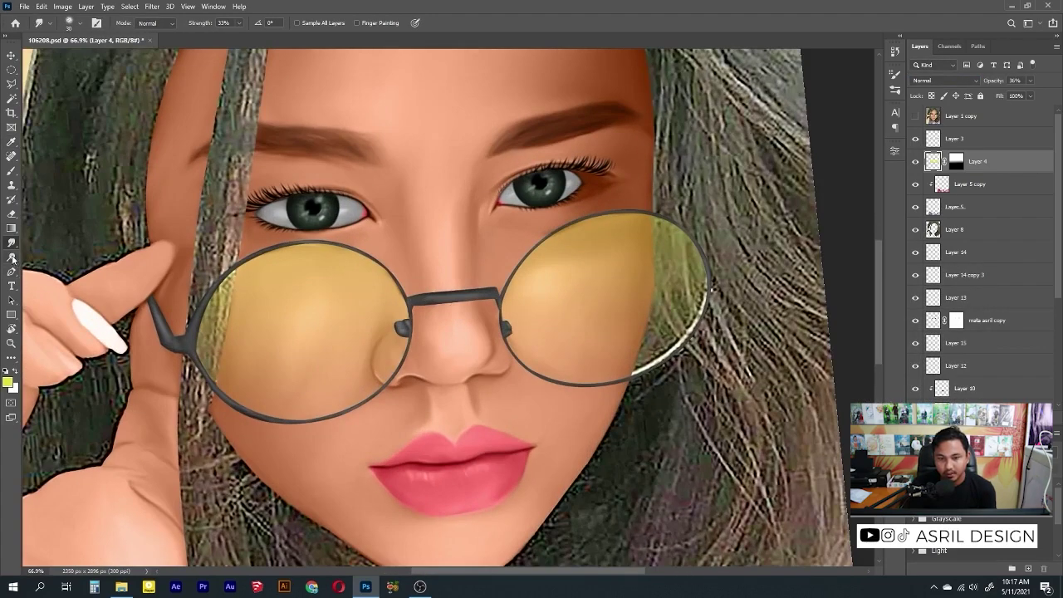
{"action": "left_click", "coordinate": [959, 344]}
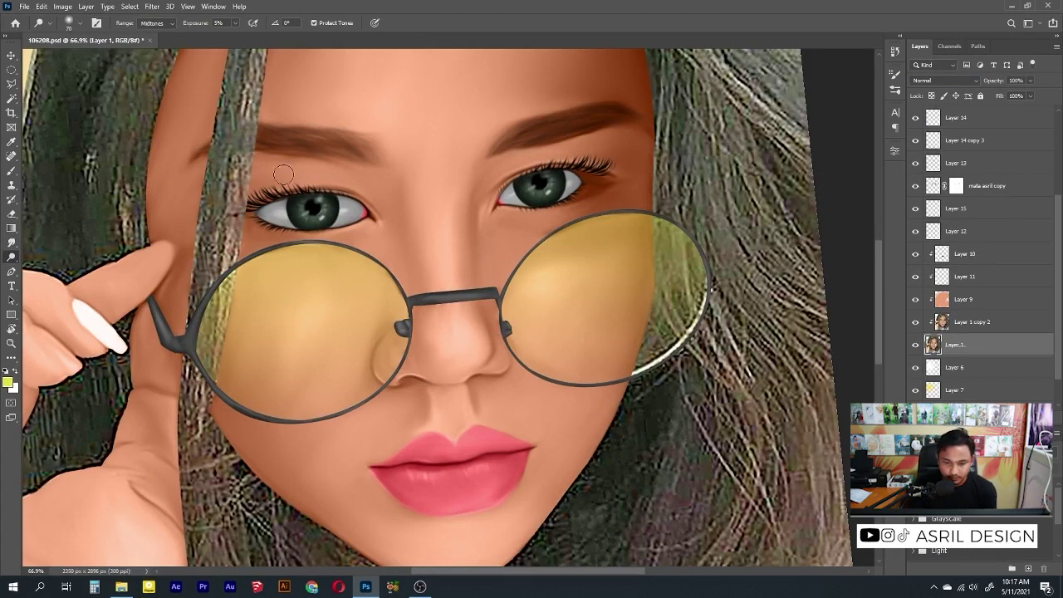
{"action": "left_click_drag", "start_coordinate": [236, 24], "coordinate": [235, 31]}
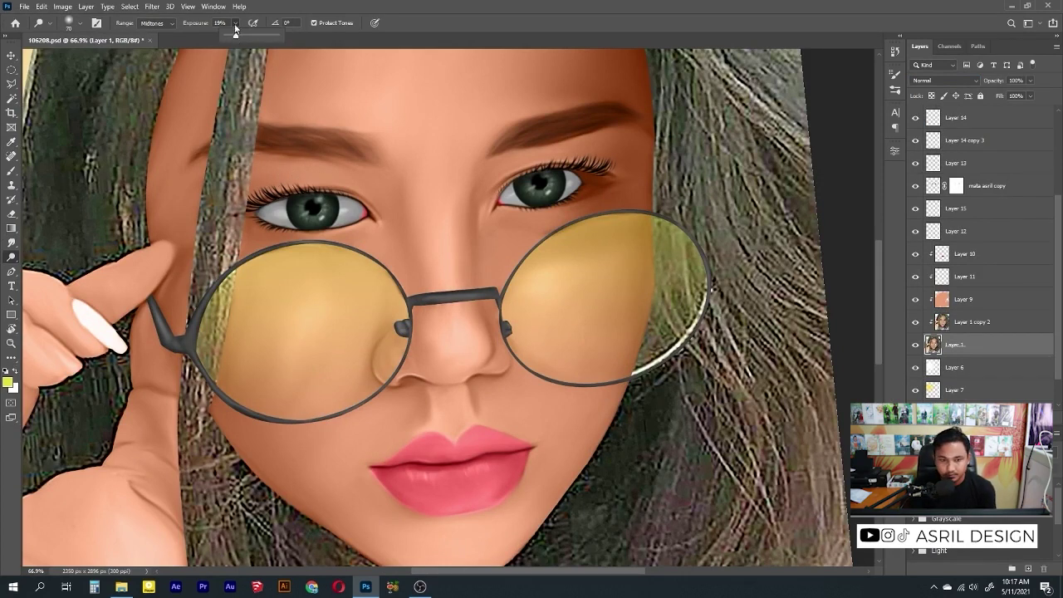
{"action": "left_click", "coordinate": [964, 326]}
{"action": "key", "text": "1"}
{"action": "key", "text": "6"}
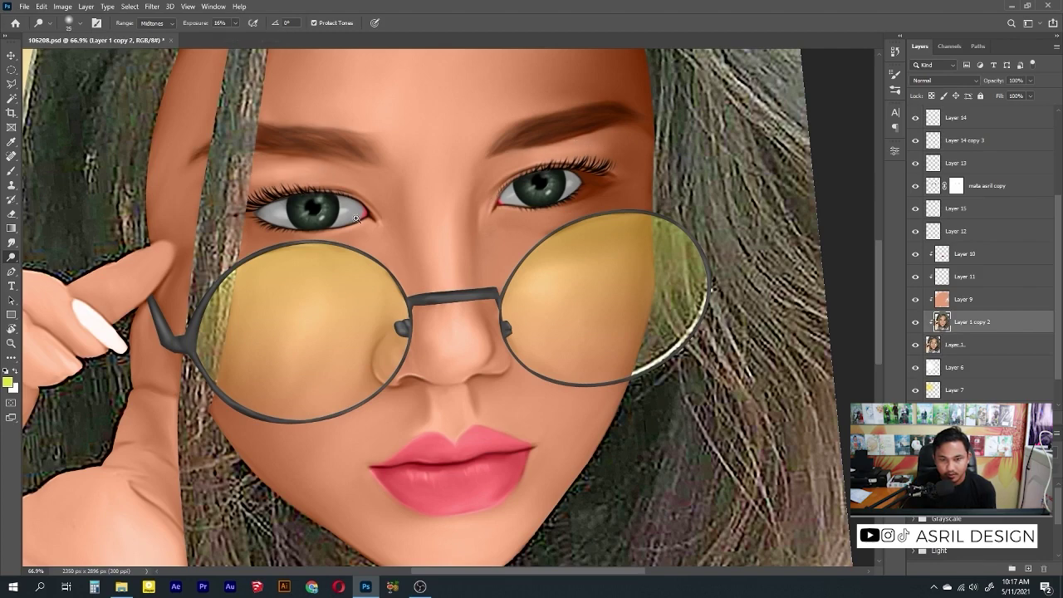
Step: Brighten the skin along the upper eyelid crease
{"action": "scroll", "coordinate": [356, 217], "scroll_direction": "up", "scroll_amount": 5}
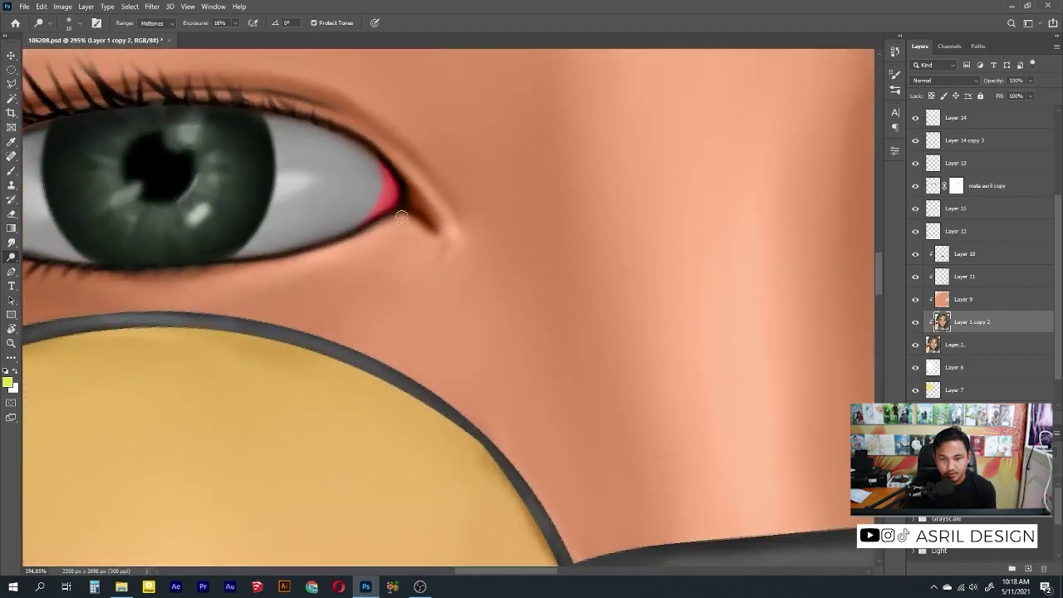
{"action": "scroll", "coordinate": [357, 245], "scroll_direction": "down", "scroll_amount": 5}
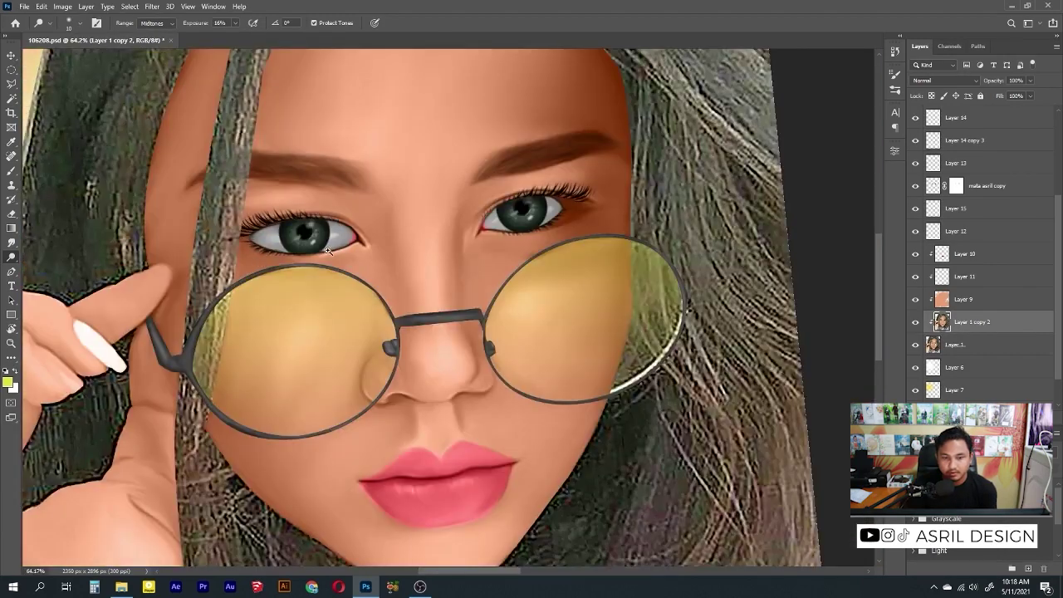
{"action": "scroll", "coordinate": [328, 250], "scroll_direction": "up", "scroll_amount": 5}
{"action": "scroll", "coordinate": [568, 216], "scroll_direction": "down", "scroll_amount": 6}
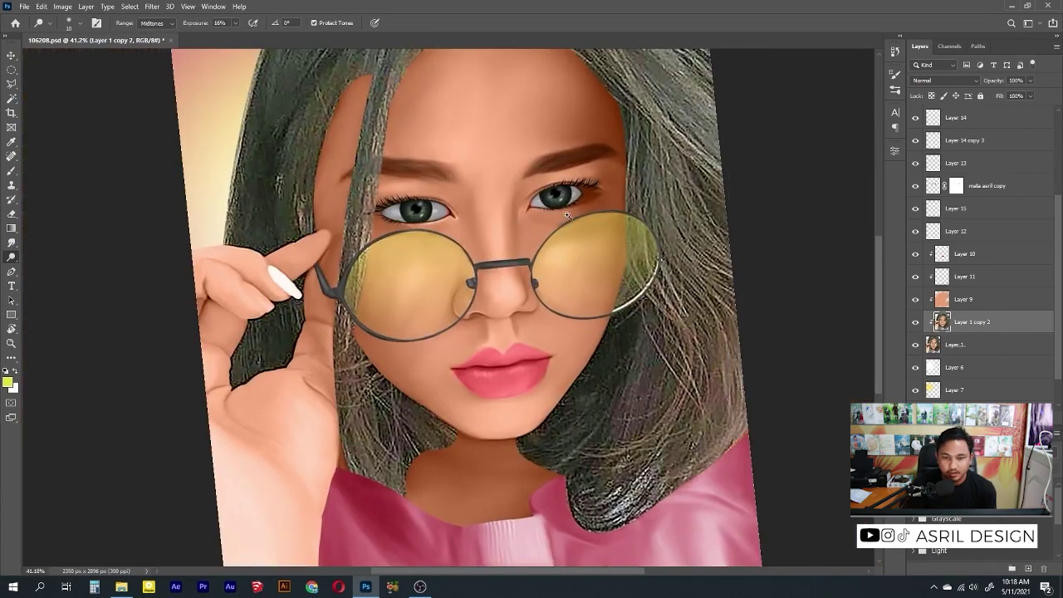
{"action": "scroll", "coordinate": [568, 216], "scroll_direction": "up", "scroll_amount": 5}
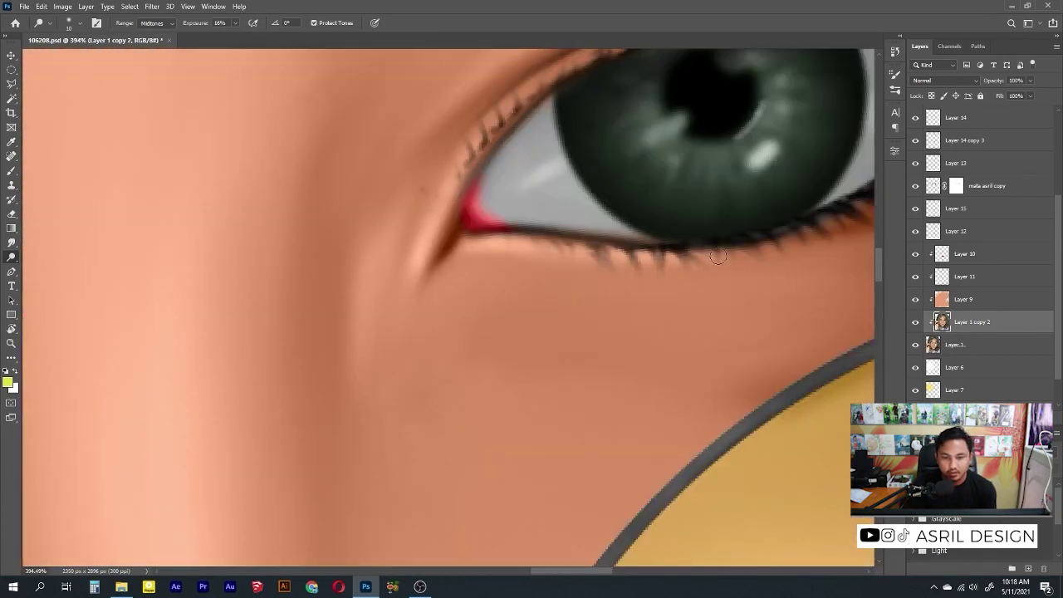
{"action": "scroll", "coordinate": [718, 256], "scroll_direction": "down", "scroll_amount": 4}
{"action": "scroll", "coordinate": [439, 247], "scroll_direction": "up", "scroll_amount": 2}
{"action": "left_click_drag", "start_coordinate": [504, 194], "coordinate": [398, 250]}
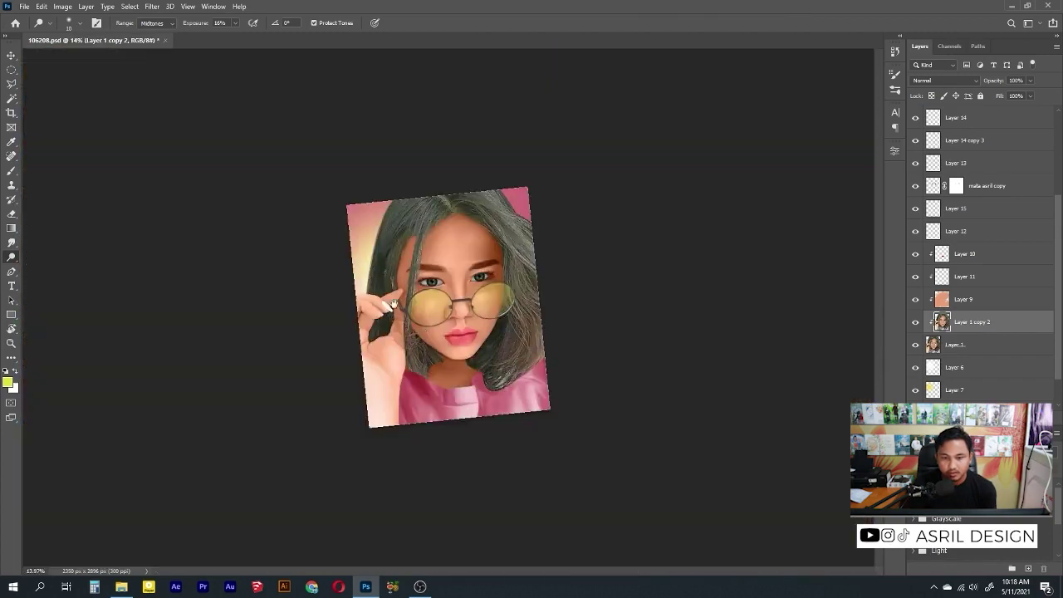
Step: Bring the other eye into view and enlarge the dodge brush toward 300
{"action": "left_click_drag", "start_coordinate": [669, 284], "coordinate": [492, 274]}
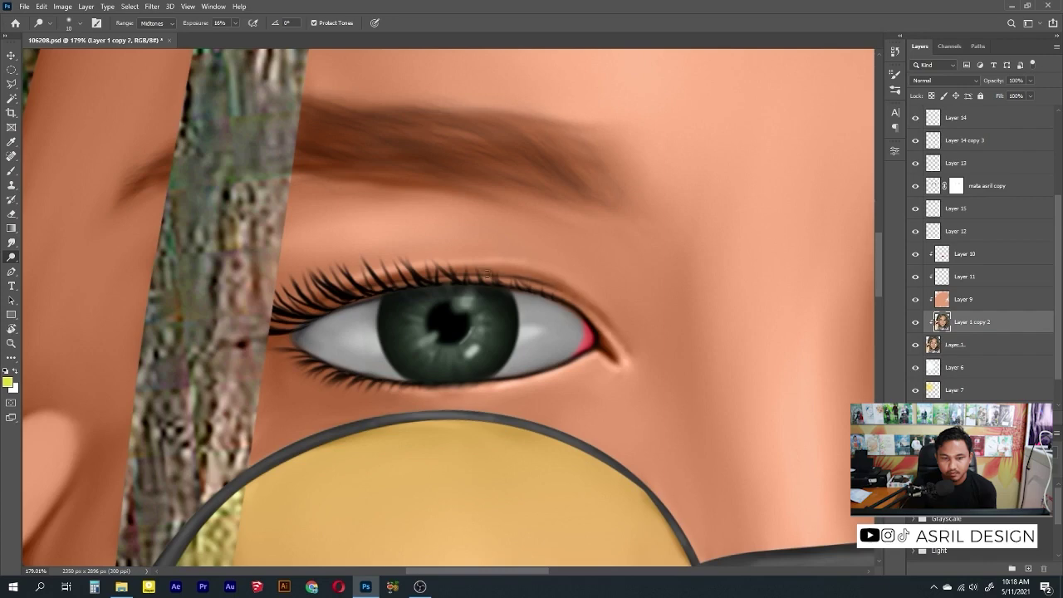
{"action": "scroll", "coordinate": [487, 275], "scroll_direction": "down", "scroll_amount": 4}
{"action": "scroll", "coordinate": [444, 246], "scroll_direction": "up", "scroll_amount": 2}
{"action": "scroll", "coordinate": [444, 245], "scroll_direction": "up", "scroll_amount": 1}
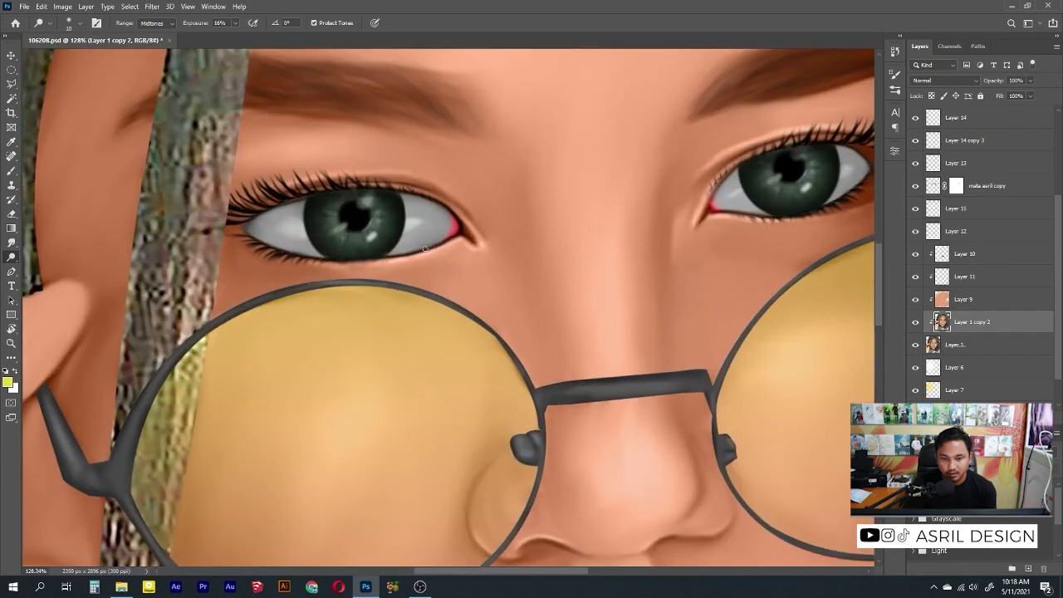
{"action": "scroll", "coordinate": [619, 211], "scroll_direction": "right", "scroll_amount": 3}
{"action": "scroll", "coordinate": [438, 239], "scroll_direction": "down", "scroll_amount": 2}
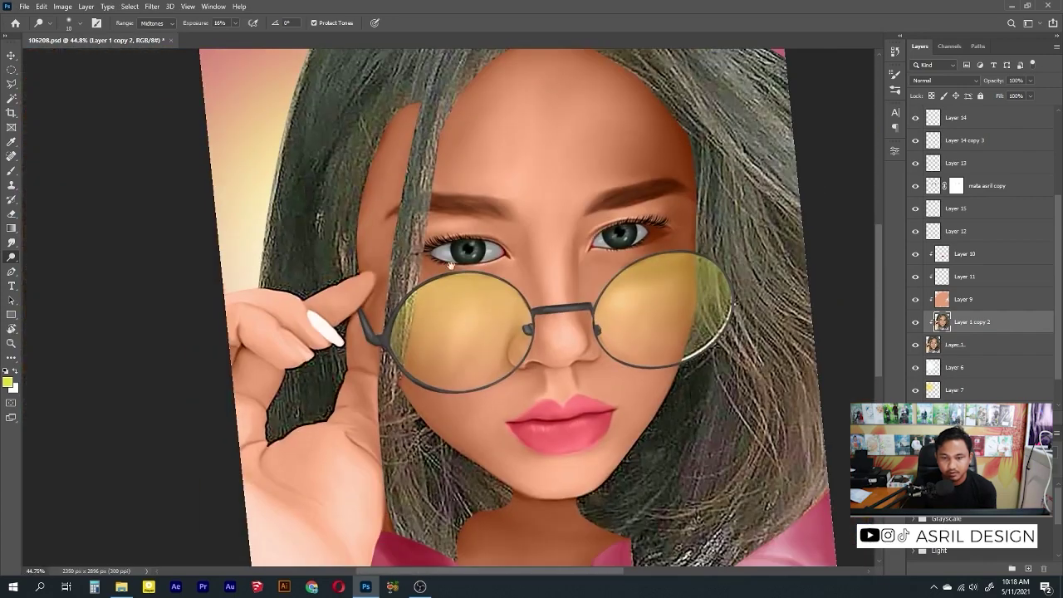
{"action": "scroll", "coordinate": [497, 293], "scroll_direction": "down", "scroll_amount": 2}
{"action": "scroll", "coordinate": [522, 403], "scroll_direction": "up", "scroll_amount": 4}
{"action": "scroll", "coordinate": [367, 328], "scroll_direction": "up", "scroll_amount": 1}
{"action": "scroll", "coordinate": [361, 336], "scroll_direction": "down", "scroll_amount": 4}
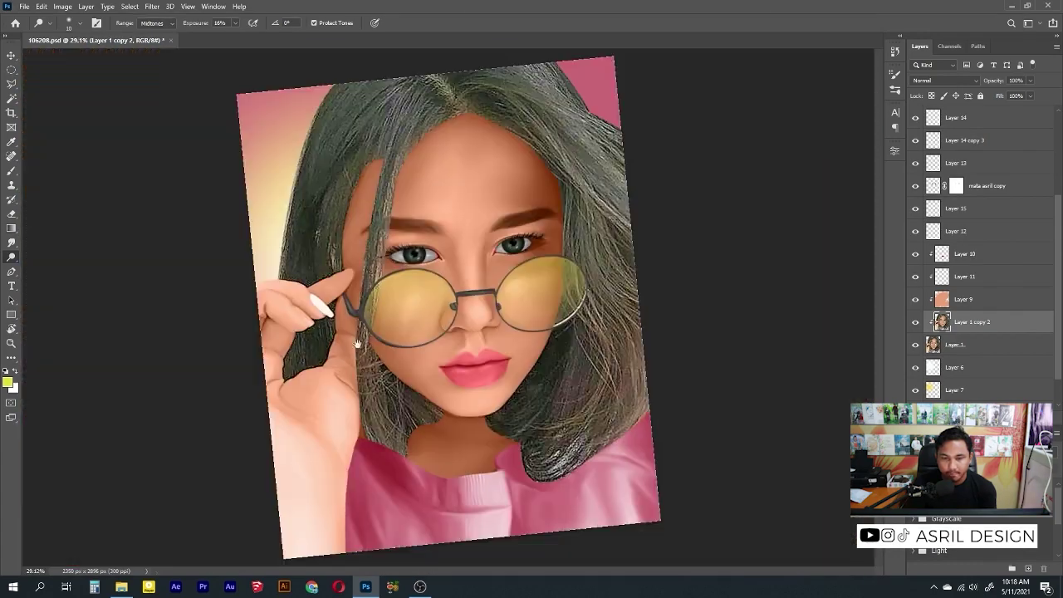
{"action": "key", "text": "bracketright"}
{"action": "key", "text": "bracketright"}
{"action": "key", "text": "bracketright"}
{"action": "key", "text": "bracketright"}
{"action": "key", "text": "bracketright"}
{"action": "key", "text": "bracketright"}
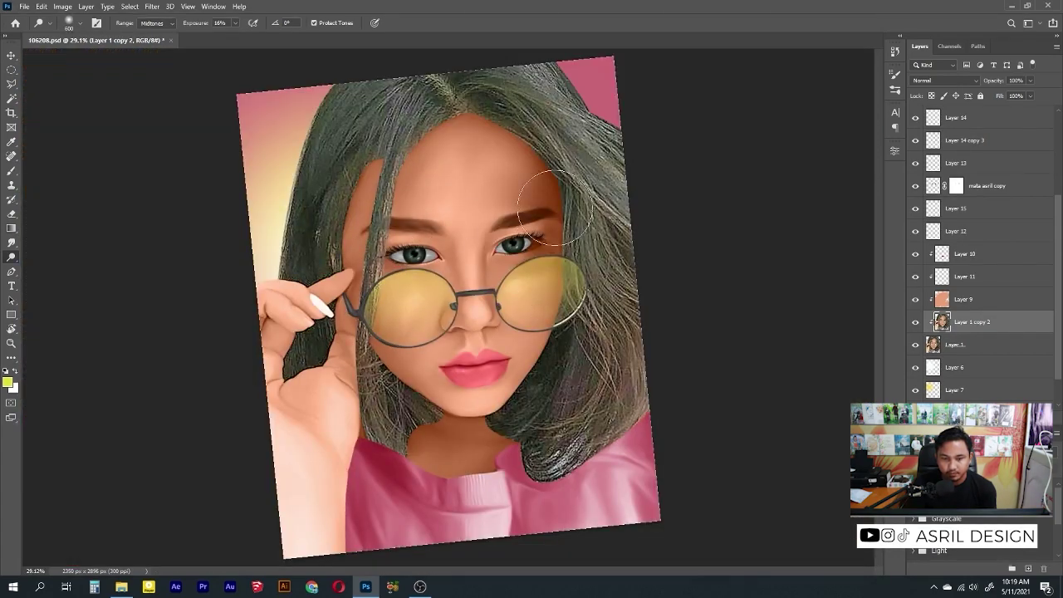
Step: Dodge the raised finger's skin with a smaller brush, including its left edge
{"action": "scroll", "coordinate": [309, 404], "scroll_direction": "up", "scroll_amount": 4}
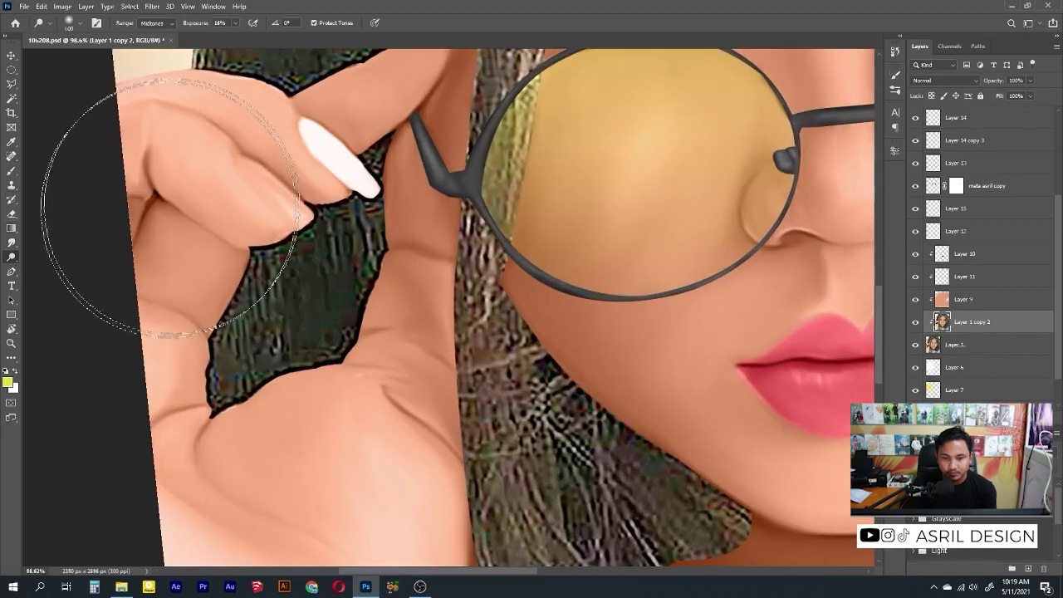
{"action": "key", "text": "bracketleft"}
{"action": "key", "text": "bracketleft"}
{"action": "key", "text": "bracketleft"}
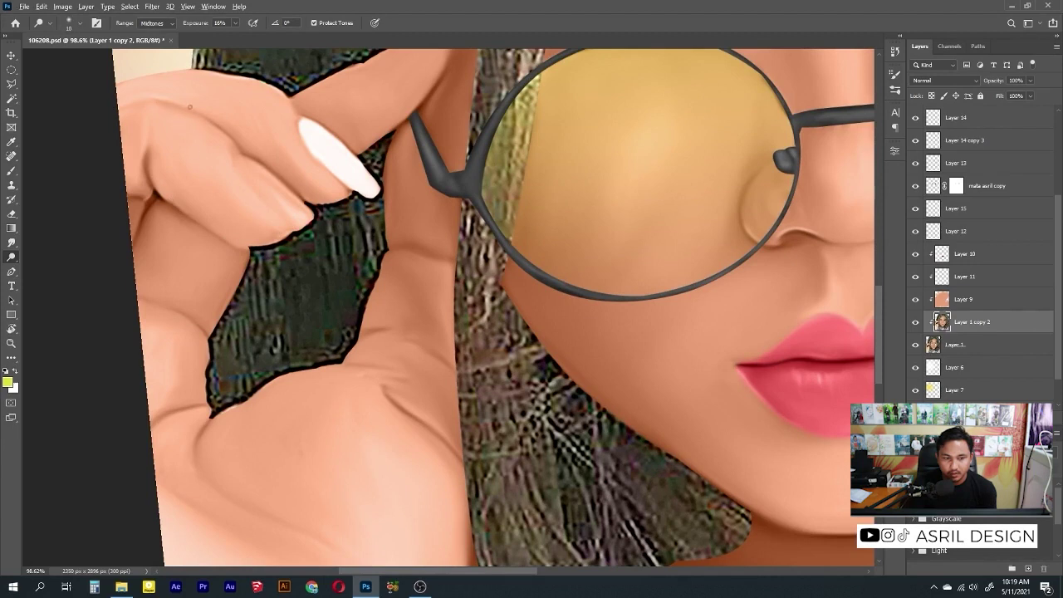
{"action": "scroll", "coordinate": [247, 158], "scroll_direction": "up", "scroll_amount": 2}
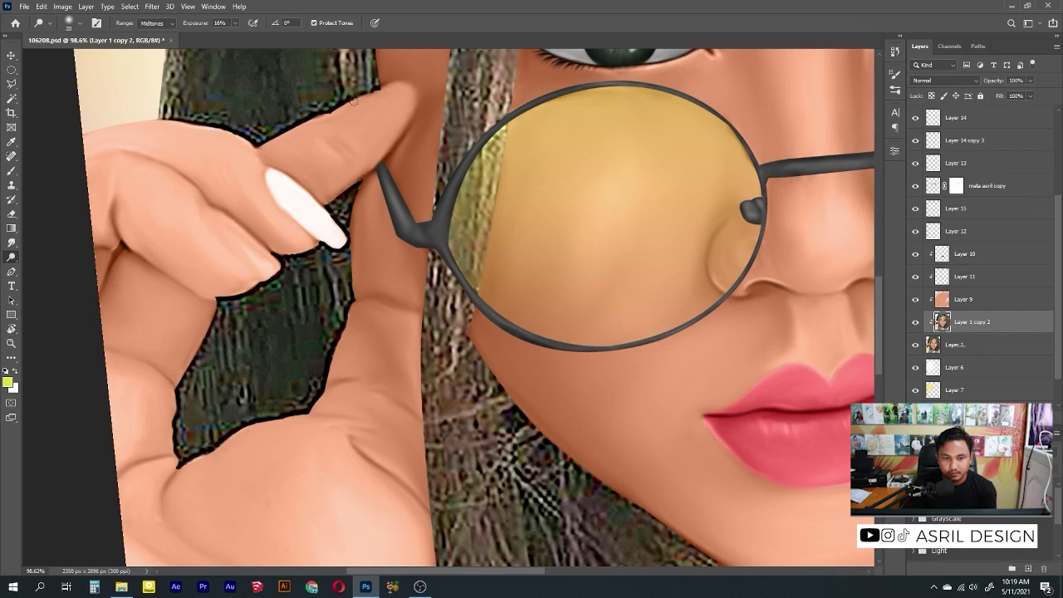
{"action": "left_click_drag", "start_coordinate": [353, 101], "coordinate": [343, 138]}
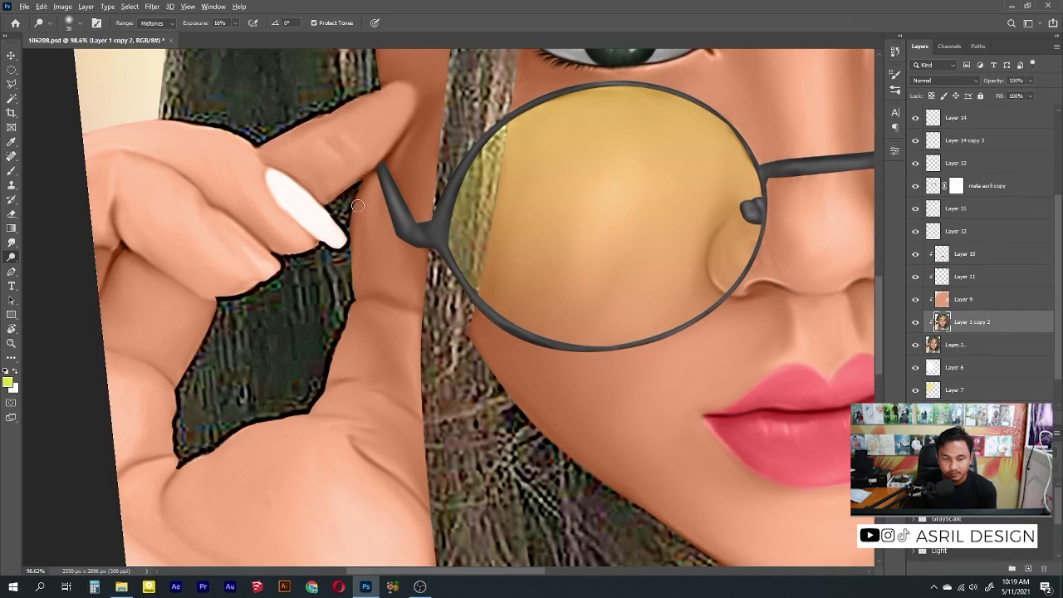
{"action": "left_click_drag", "start_coordinate": [411, 300], "coordinate": [413, 305]}
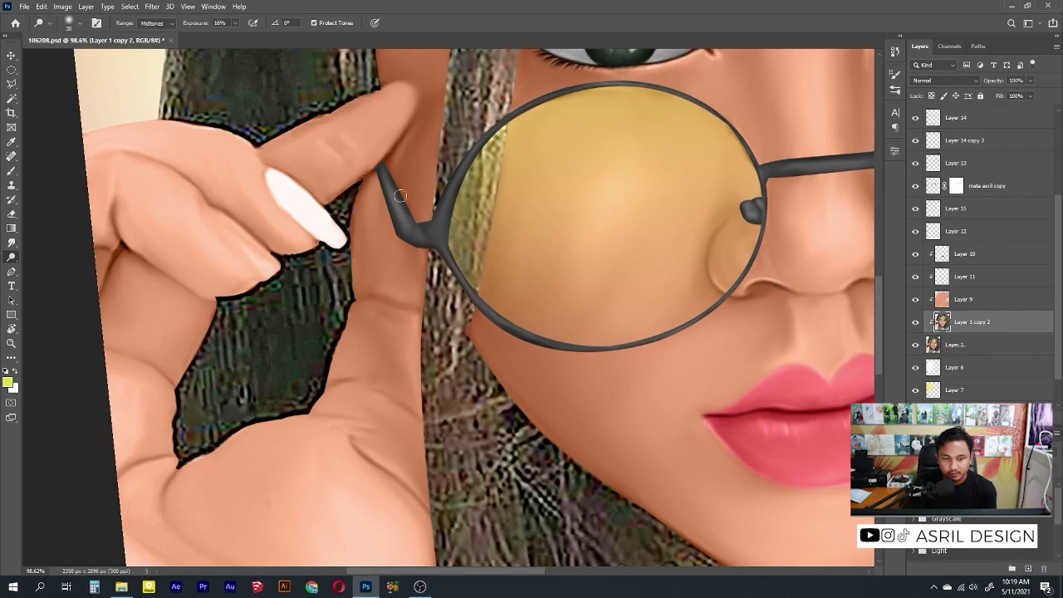
{"action": "left_click_drag", "start_coordinate": [399, 195], "coordinate": [420, 228]}
{"action": "left_click_drag", "start_coordinate": [387, 285], "coordinate": [407, 299]}
{"action": "mouse_move", "coordinate": [368, 193]}
{"action": "left_mouse_down"}
{"action": "mouse_move", "coordinate": [349, 319]}
{"action": "mouse_move", "coordinate": [359, 397]}
{"action": "left_mouse_up"}
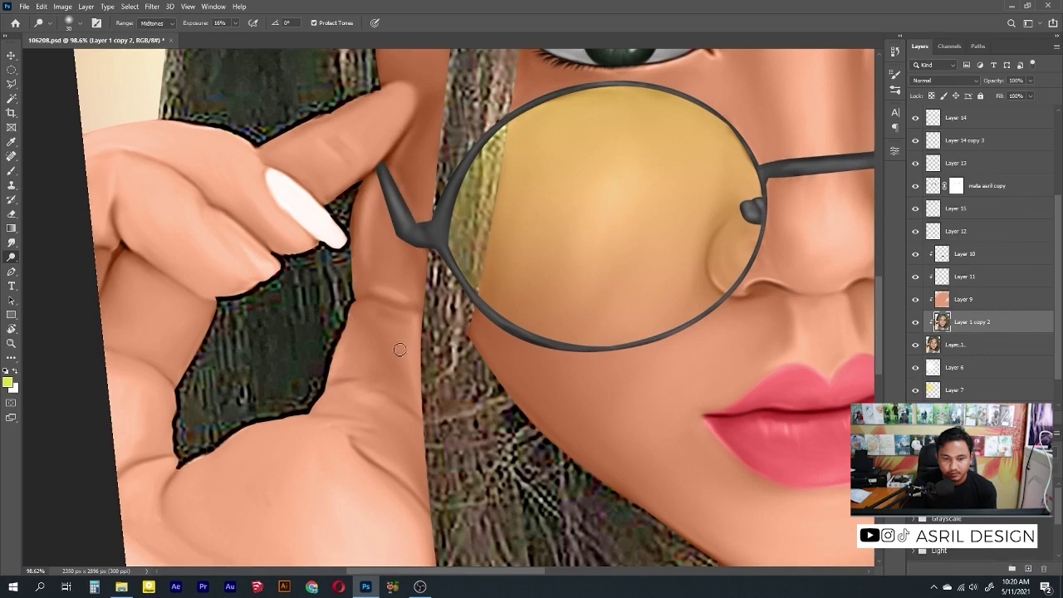
Step: Burn the outline of the hair between the fingers with a slightly smaller brush
{"action": "scroll", "coordinate": [412, 416], "scroll_direction": "down", "scroll_amount": 5}
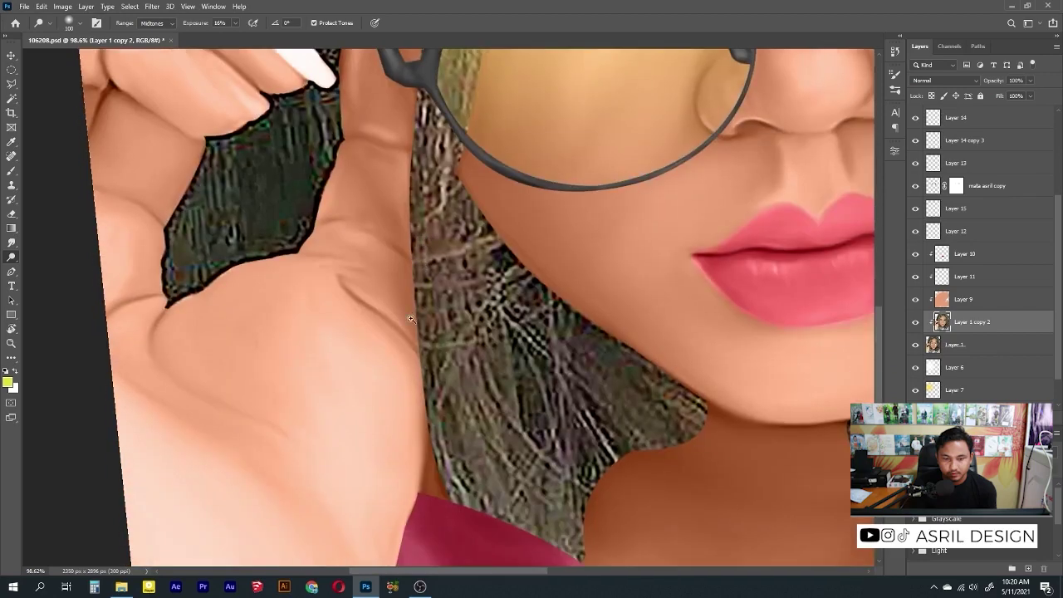
{"action": "scroll", "coordinate": [355, 287], "scroll_direction": "down", "scroll_amount": 1}
{"action": "key", "text": "bracketleft"}
{"action": "key", "text": "bracketleft"}
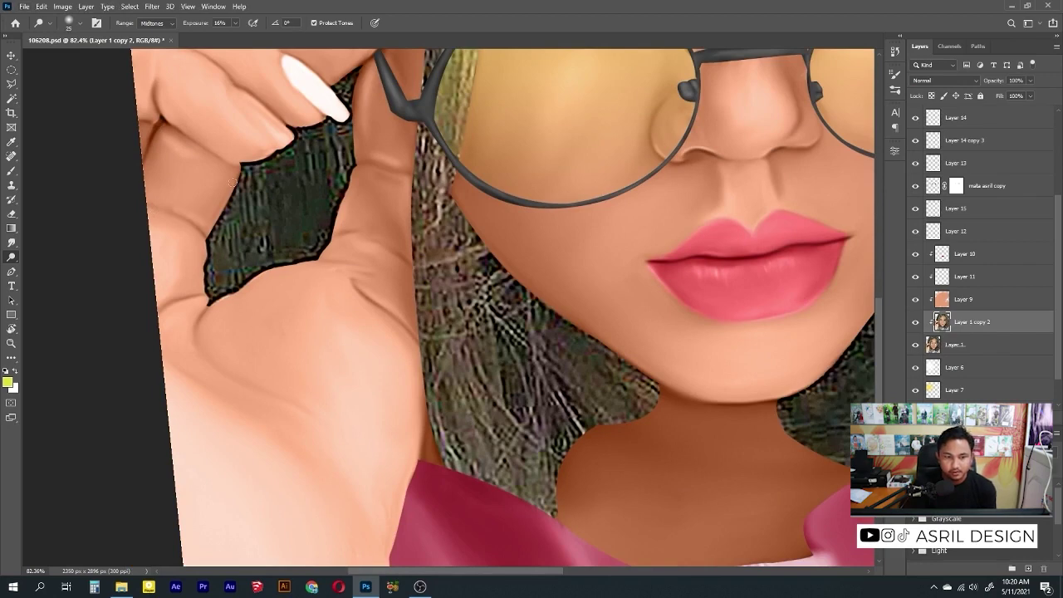
{"action": "left_click_drag", "start_coordinate": [237, 177], "coordinate": [207, 247]}
Step: Select Layer 9 and set Color Balance midtones to -21, 0, +15
{"action": "scroll", "coordinate": [193, 349], "scroll_direction": "down", "scroll_amount": 5, "text": "alt"}
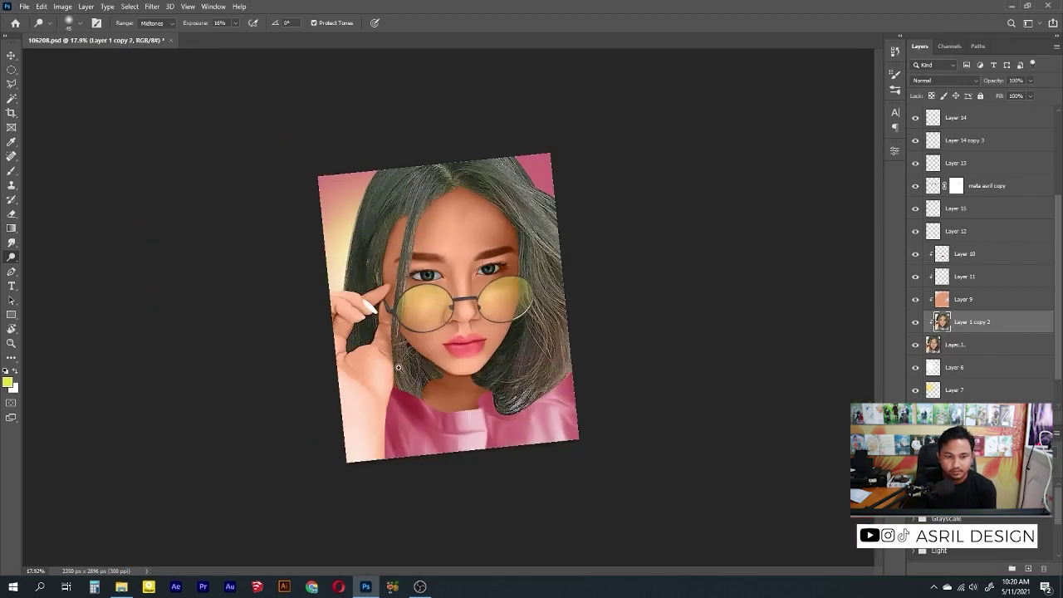
{"action": "scroll", "coordinate": [466, 266], "scroll_direction": "up", "scroll_amount": 2, "text": "alt"}
{"action": "key", "text": "alt+bracketright"}
{"action": "key", "text": "ctrl+b"}
{"action": "left_click_drag", "start_coordinate": [755, 181], "coordinate": [764, 206]}
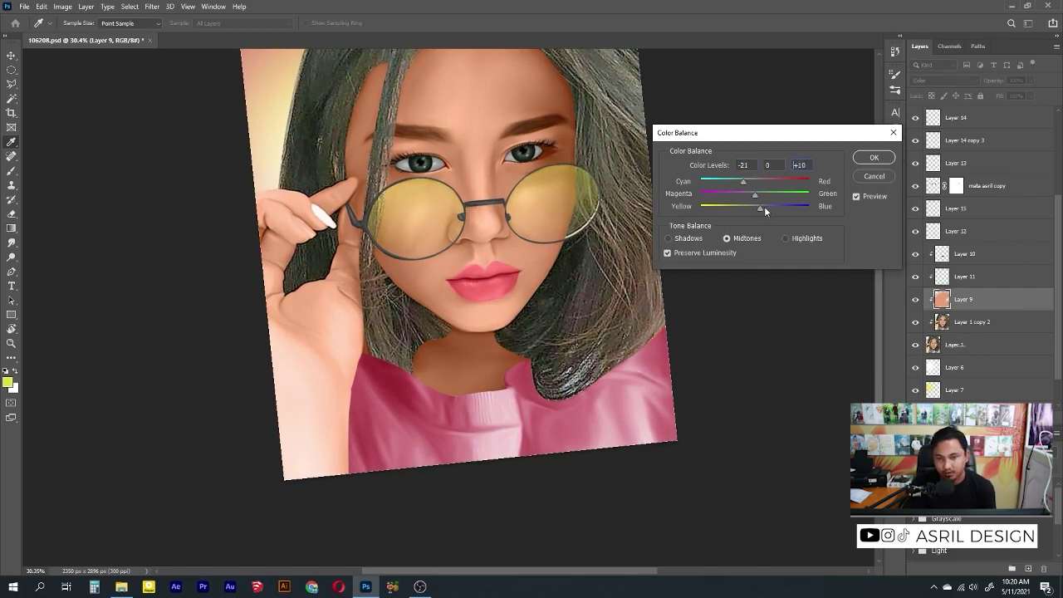
Step: Apply the Color Balance change to Layer 9
{"action": "left_click", "coordinate": [874, 157]}
{"action": "scroll", "coordinate": [574, 308], "scroll_direction": "down", "scroll_amount": 3, "text": "alt"}
{"action": "scroll", "coordinate": [546, 279], "scroll_direction": "up", "scroll_amount": 3, "text": "alt"}
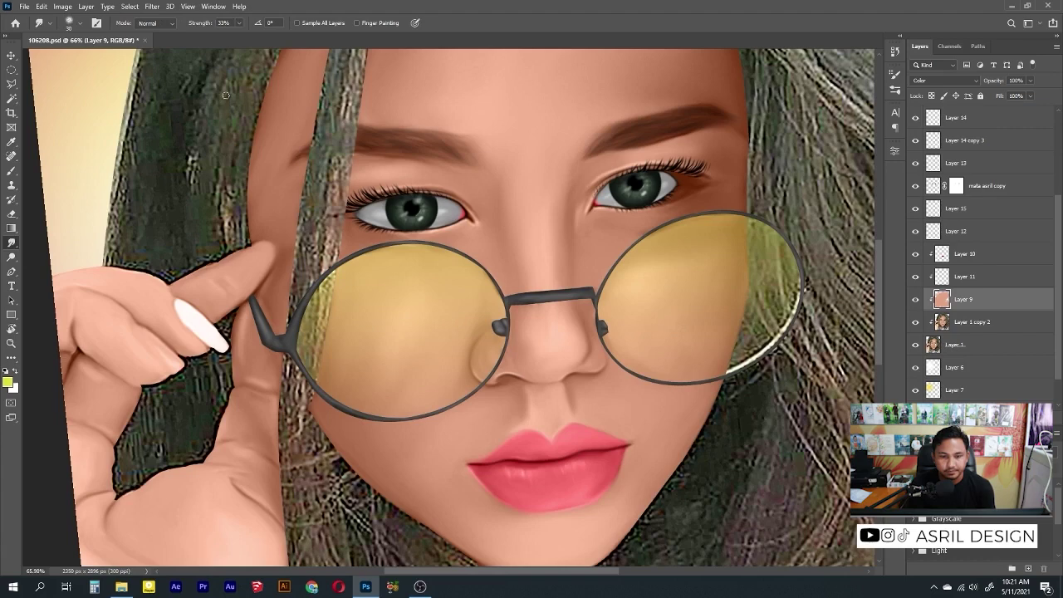
Step: Set the smudge strength to 22% and select Layer 1 copy 2
{"action": "left_click_drag", "start_coordinate": [239, 23], "coordinate": [234, 38]}
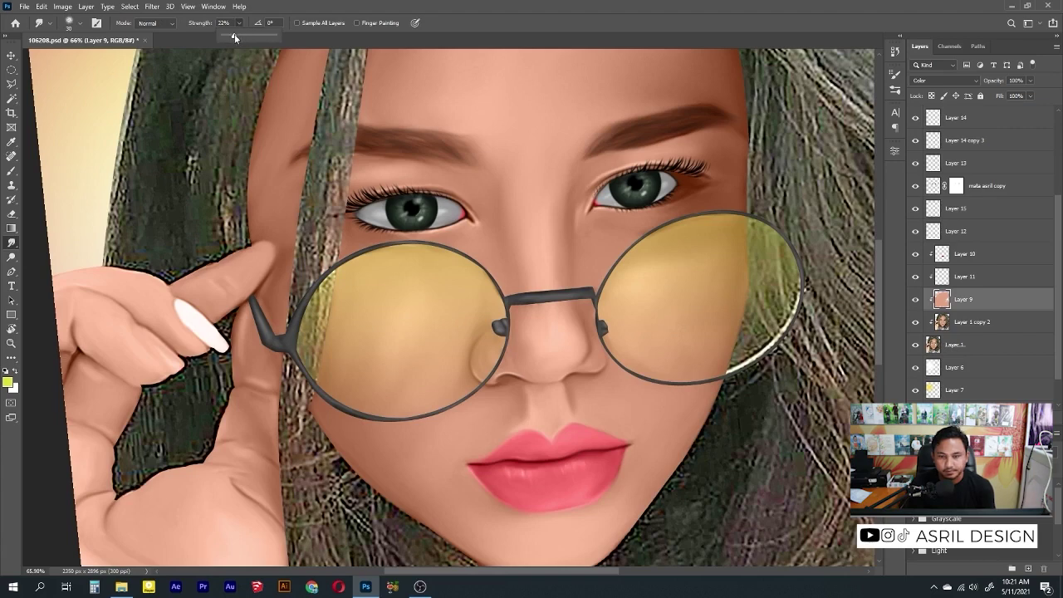
{"action": "left_click", "coordinate": [968, 325]}
{"action": "scroll", "coordinate": [287, 398], "scroll_direction": "up", "scroll_amount": 5, "text": "alt"}
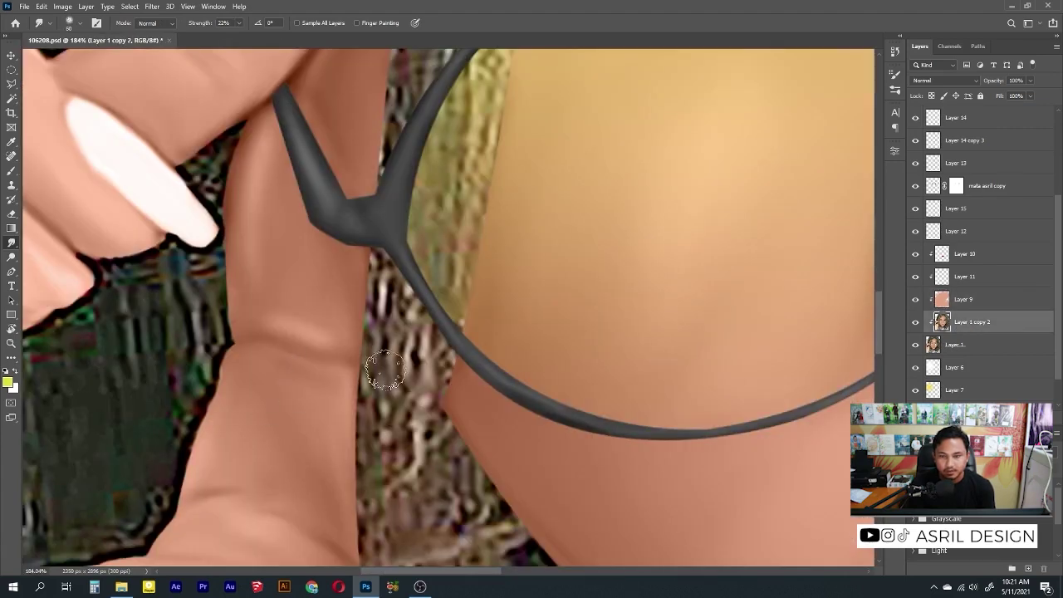
{"action": "scroll", "coordinate": [925, 119], "scroll_direction": "up", "scroll_amount": 3}
{"action": "scroll", "coordinate": [342, 388], "scroll_direction": "down", "scroll_amount": 2, "text": "alt"}
{"action": "scroll", "coordinate": [343, 388], "scroll_direction": "down", "scroll_amount": 3, "text": "alt"}
{"action": "scroll", "coordinate": [343, 388], "scroll_direction": "up", "scroll_amount": 1, "text": "alt"}
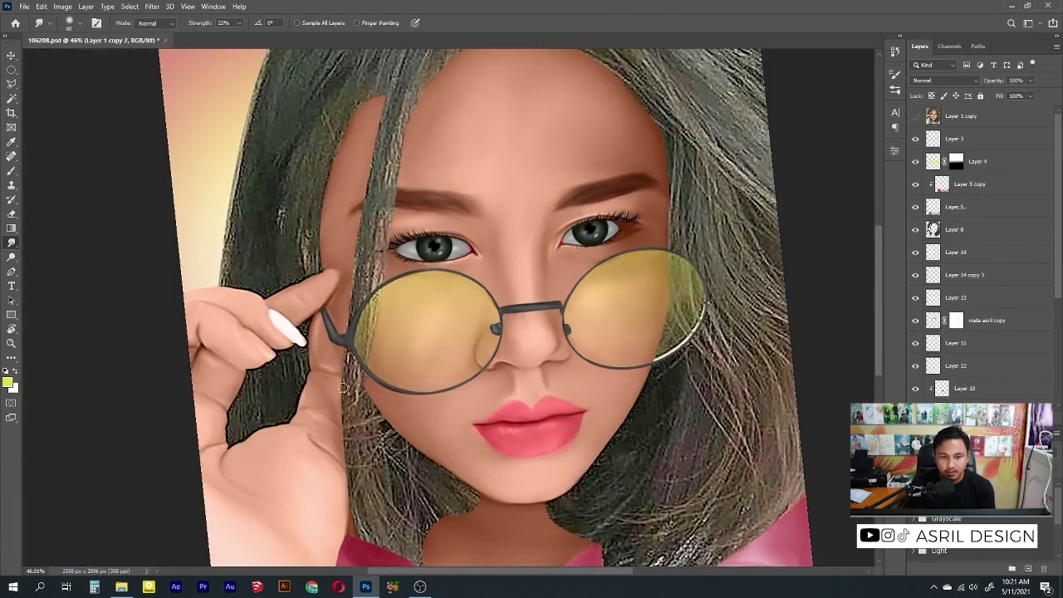
{"action": "scroll", "coordinate": [624, 393], "scroll_direction": "down", "scroll_amount": 2, "text": "alt"}
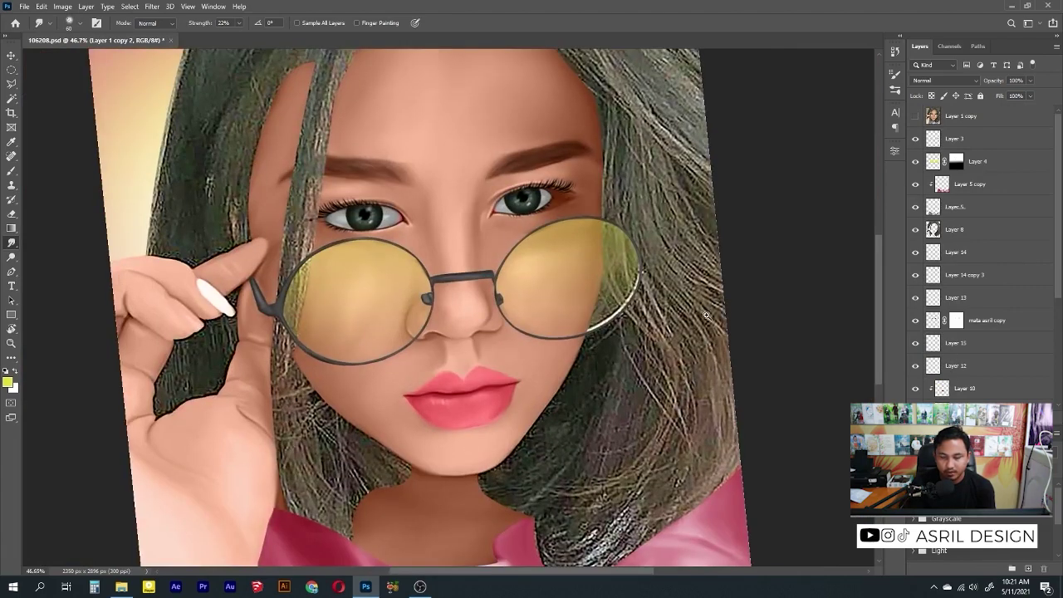
{"action": "scroll", "coordinate": [498, 305], "scroll_direction": "up", "scroll_amount": 3, "text": "alt"}
Step: Duplicate the Layer 3 glasses frame onto a new layer and nudge it into place
{"action": "left_click", "coordinate": [961, 140]}
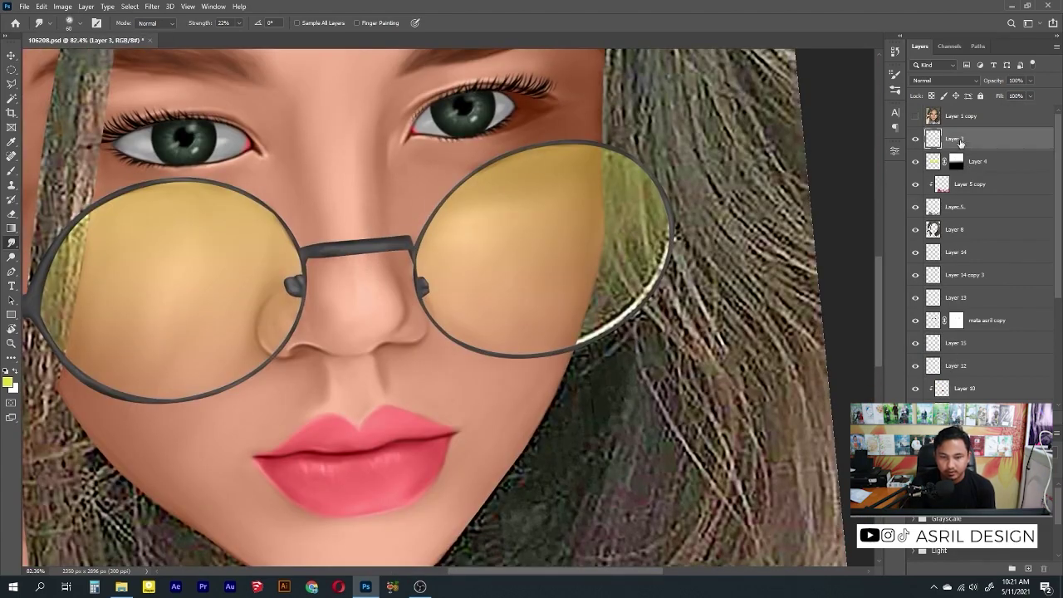
{"action": "left_click", "coordinate": [934, 162], "text": "ctrl"}
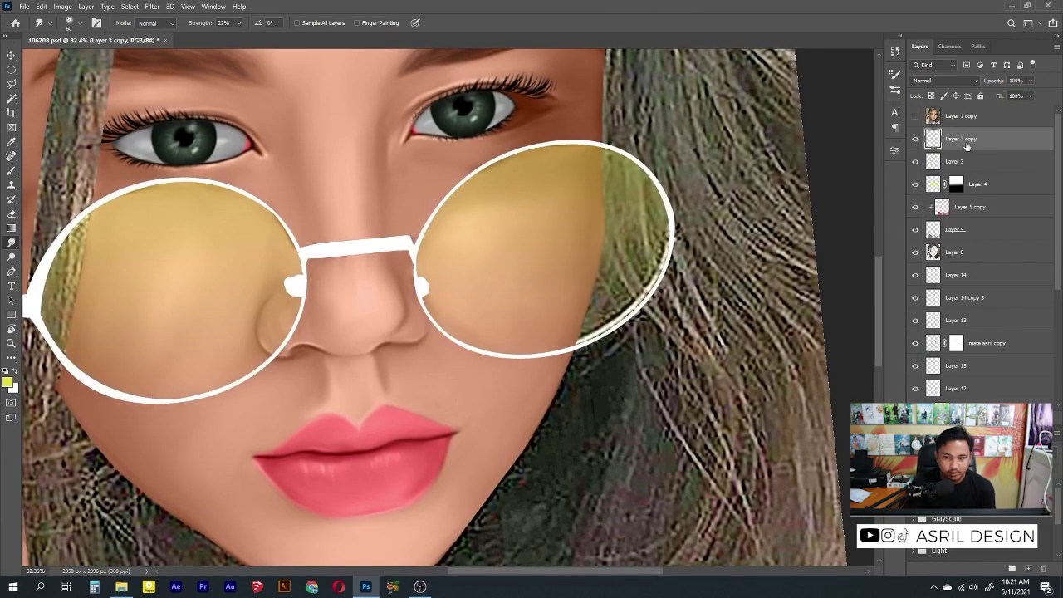
{"action": "key", "text": "ctrl+j"}
{"action": "key", "text": "v"}
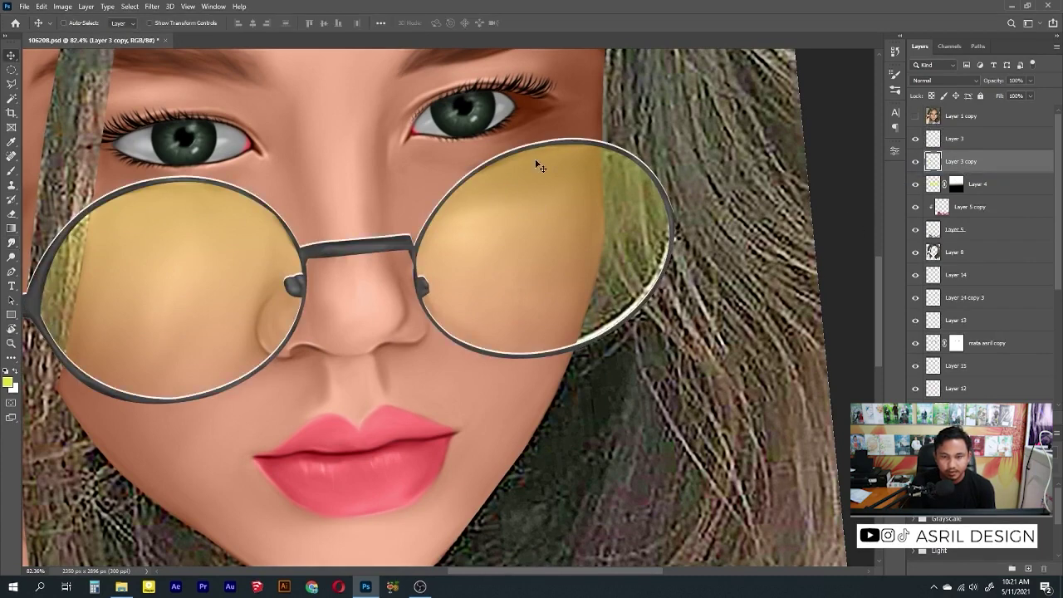
{"action": "scroll", "coordinate": [472, 308], "scroll_direction": "down", "scroll_amount": 3, "text": "alt"}
{"action": "scroll", "coordinate": [503, 312], "scroll_direction": "up", "scroll_amount": 4, "text": "alt"}
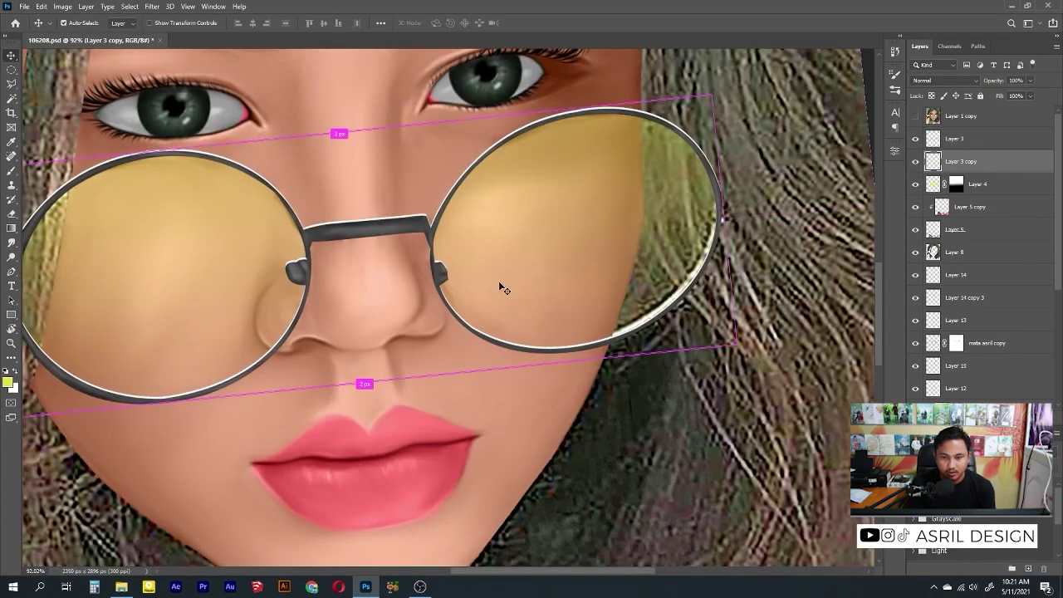
Step: Erase unwanted parts of the frame copy and soften it with a 2.7-pixel Gaussian Blur
{"action": "key", "text": "e"}
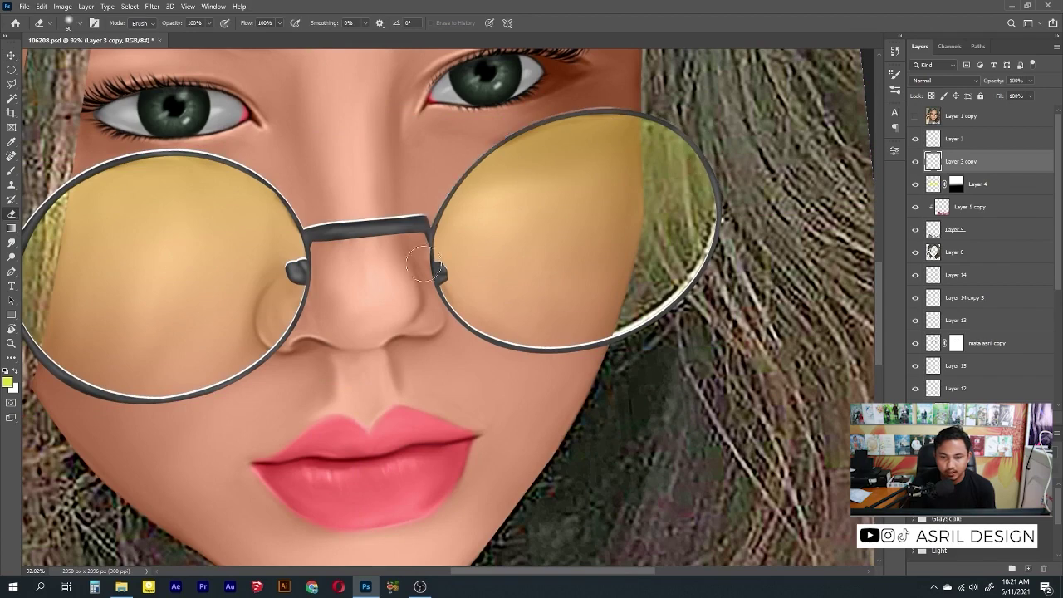
{"action": "scroll", "coordinate": [241, 174], "scroll_direction": "left", "scroll_amount": 3}
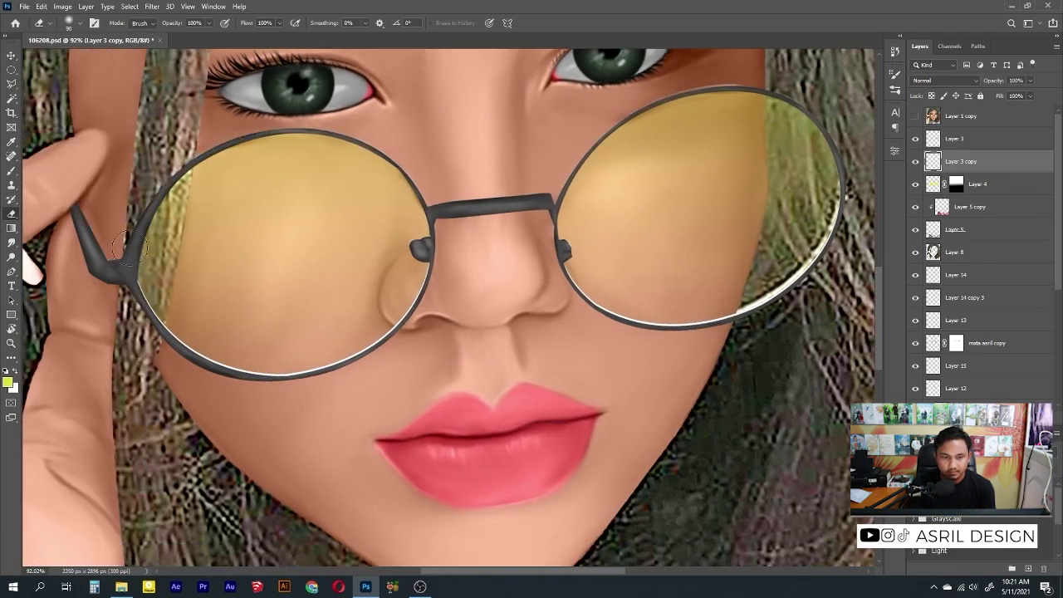
{"action": "scroll", "coordinate": [133, 245], "scroll_direction": "down", "scroll_amount": 3, "text": "alt"}
{"action": "scroll", "coordinate": [249, 207], "scroll_direction": "up", "scroll_amount": 2, "text": "alt"}
{"action": "left_click", "coordinate": [152, 6]}
{"action": "mouse_move", "coordinate": [214, 148]}
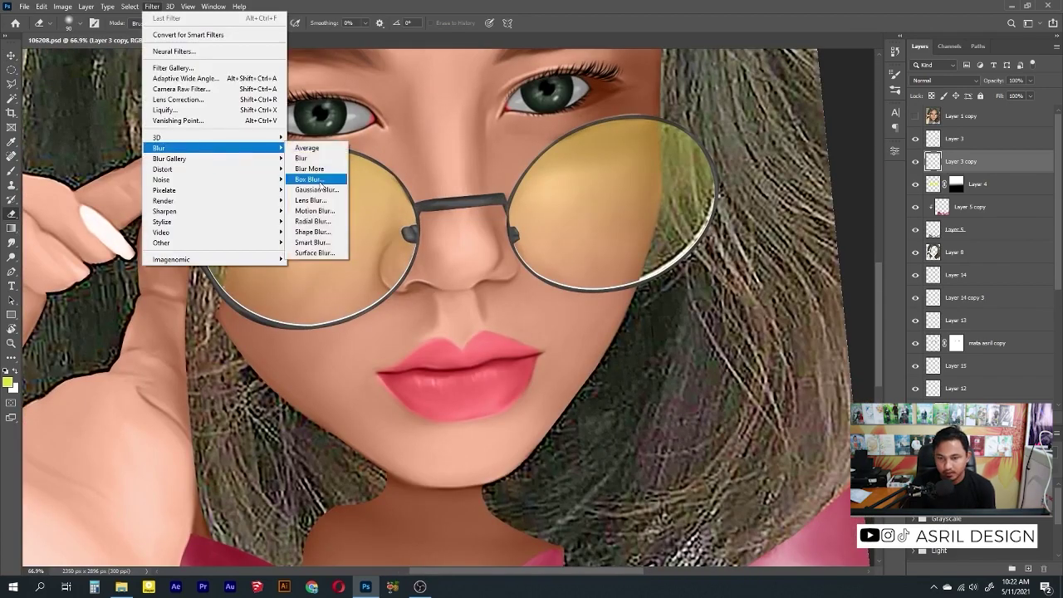
{"action": "left_click", "coordinate": [318, 189]}
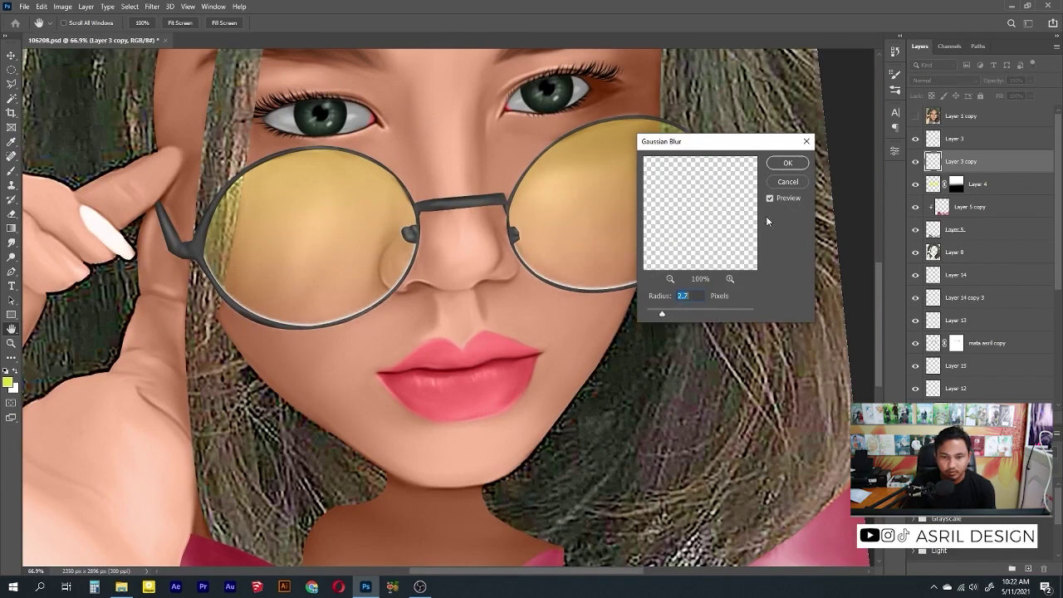
{"action": "left_click", "coordinate": [787, 162]}
{"action": "scroll", "coordinate": [631, 299], "scroll_direction": "down", "scroll_amount": 2, "text": "alt"}
Step: Move Layer 8 just below Layer 1 copy, comparing with lens tint and reference photo toggled
{"action": "scroll", "coordinate": [629, 234], "scroll_direction": "down", "scroll_amount": 2, "text": "alt"}
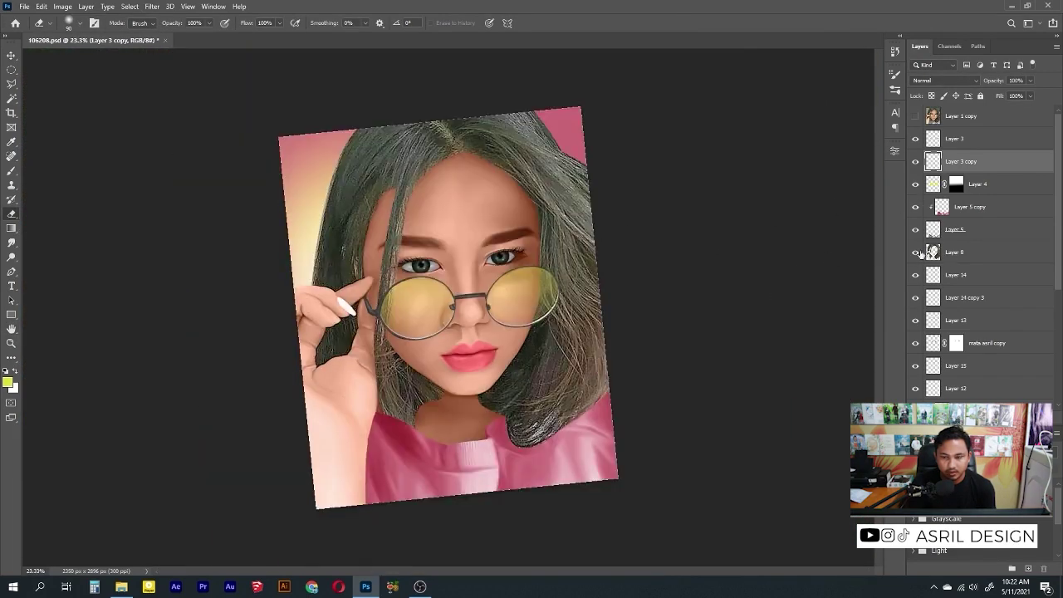
{"action": "mouse_move", "coordinate": [955, 252]}
{"action": "left_mouse_down"}
{"action": "mouse_move", "coordinate": [955, 127]}
{"action": "mouse_move", "coordinate": [969, 214]}
{"action": "left_mouse_up"}
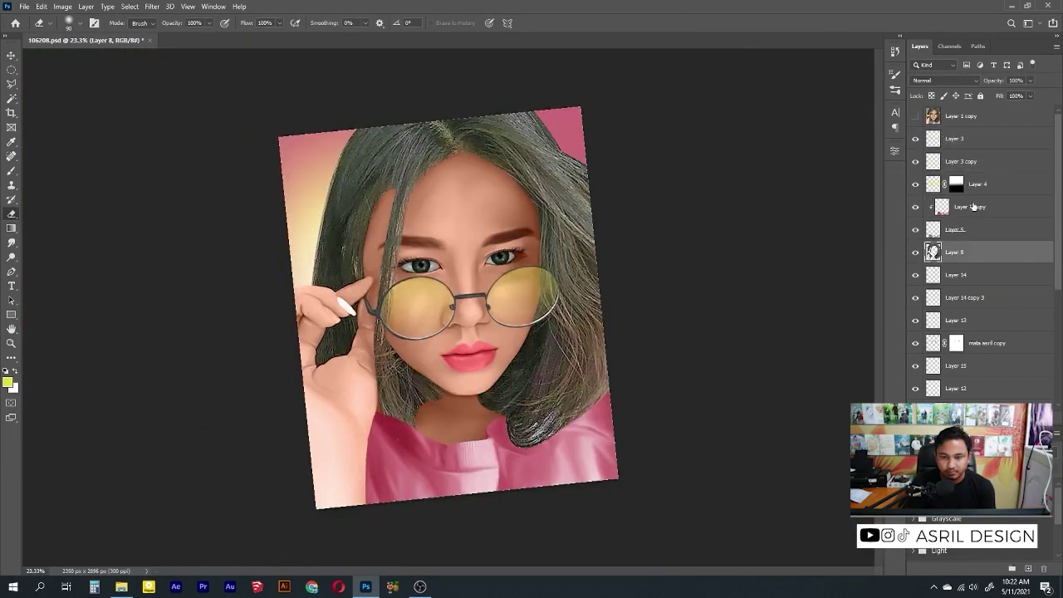
{"action": "left_click", "coordinate": [917, 184]}
{"action": "left_click", "coordinate": [916, 185]}
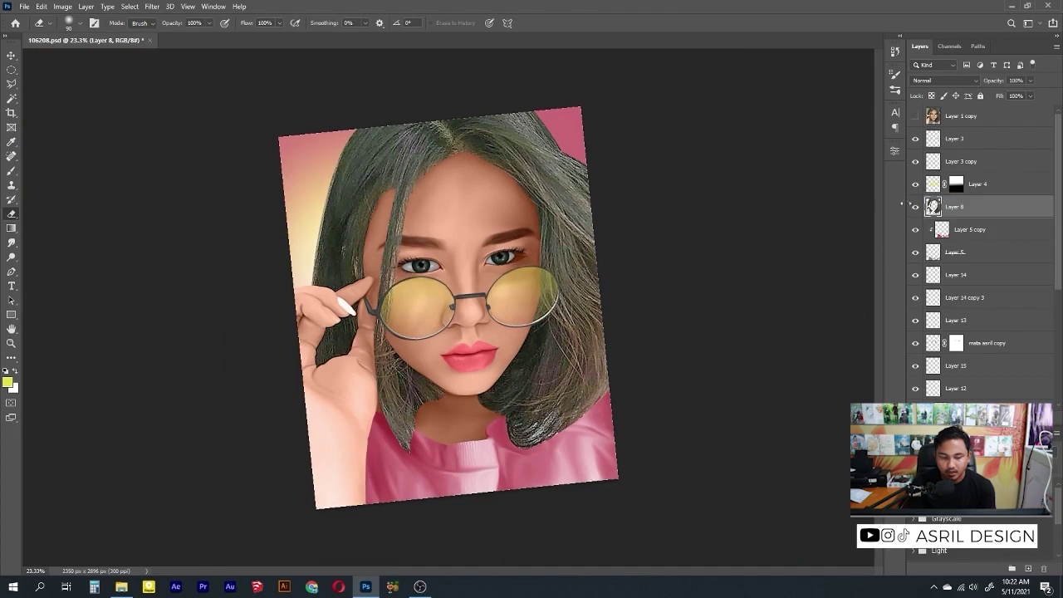
{"action": "left_click", "coordinate": [916, 116]}
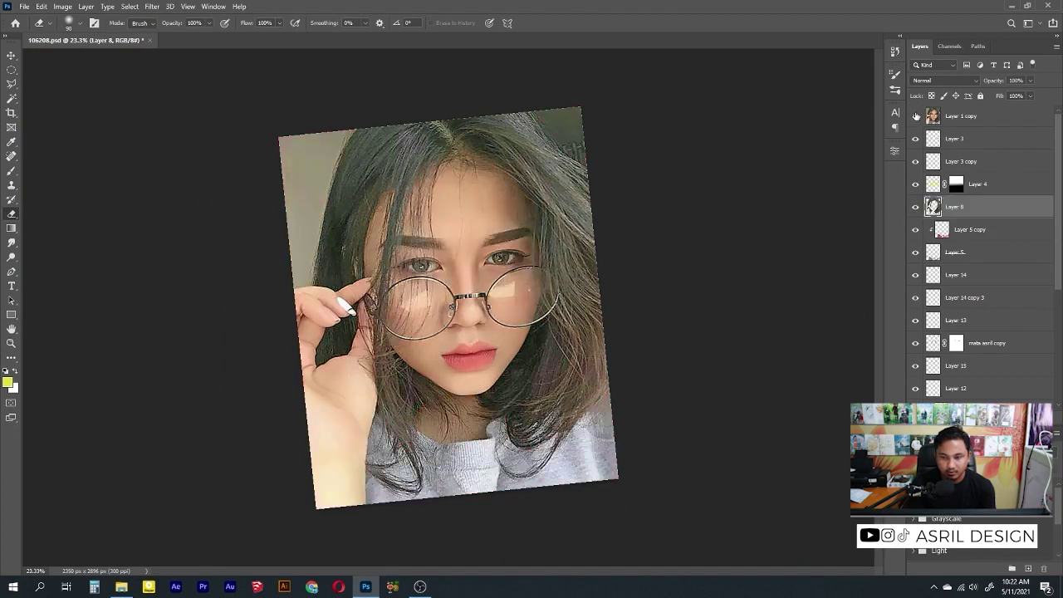
{"action": "left_click", "coordinate": [916, 116]}
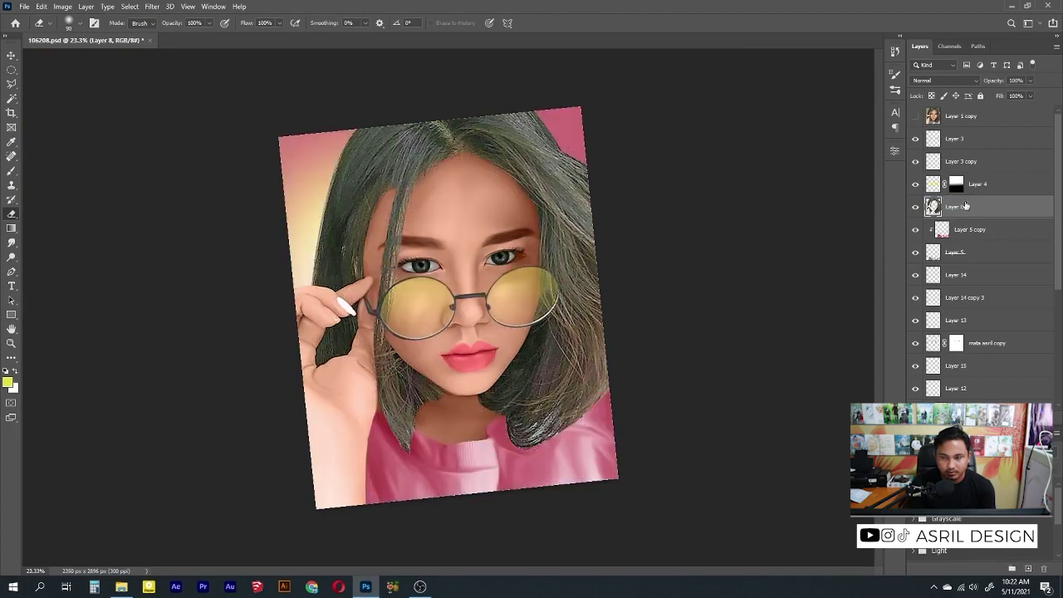
Step: Duplicate Layer 8 and clip the copy to it, checking the yellow lens tint
{"action": "key", "text": "ctrl+j"}
{"action": "left_click", "coordinate": [955, 214], "text": "alt"}
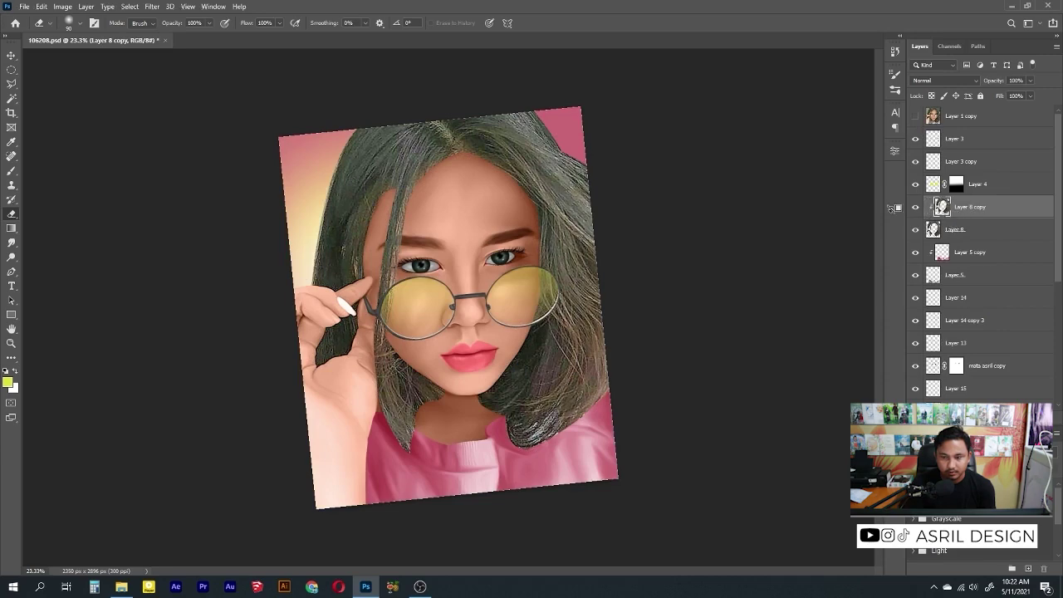
{"action": "left_click_drag", "start_coordinate": [447, 197], "coordinate": [470, 210]}
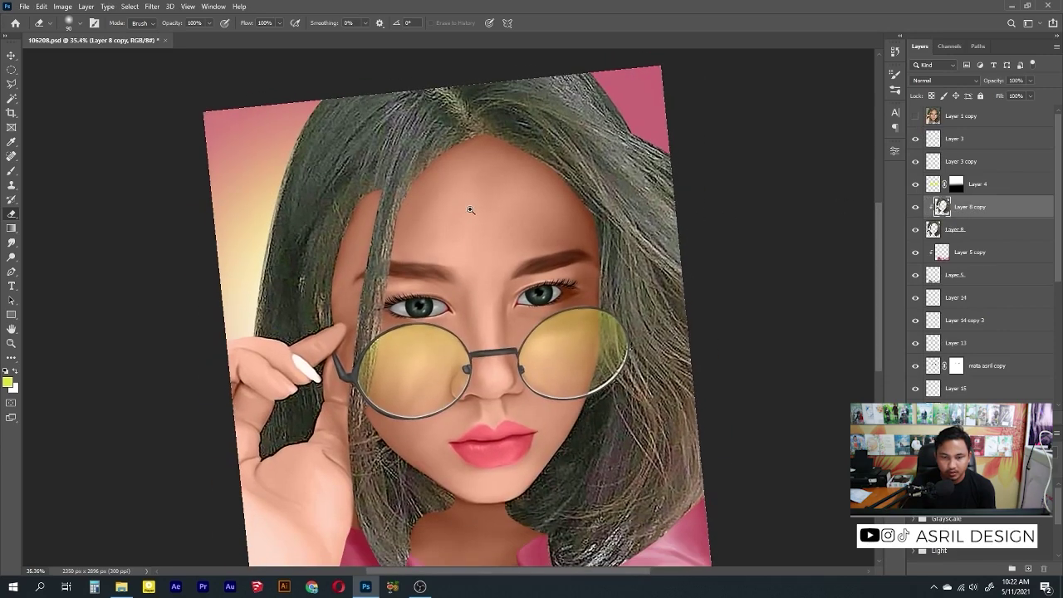
{"action": "left_click", "coordinate": [916, 183]}
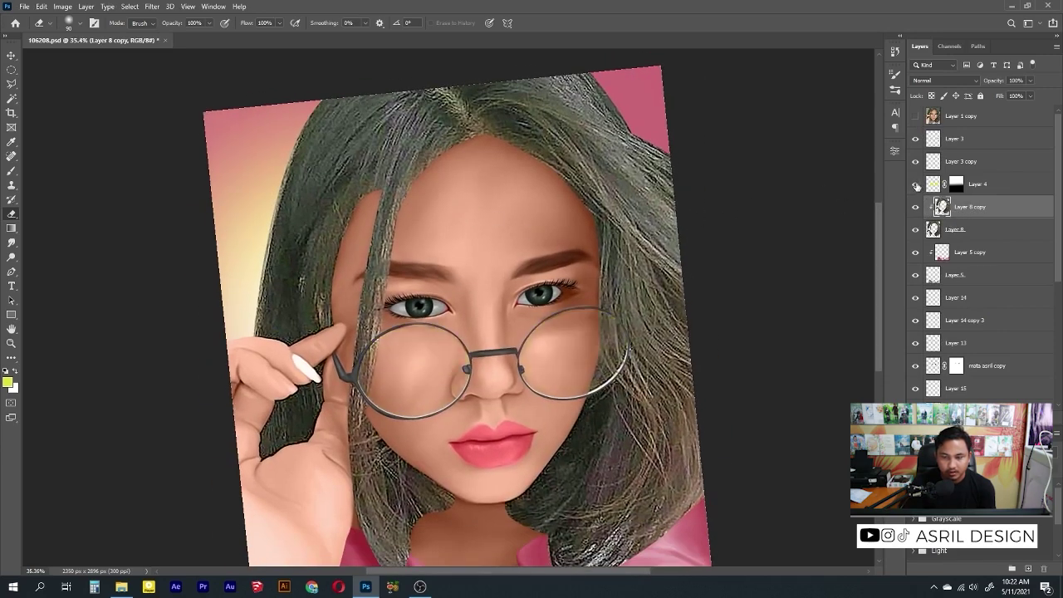
{"action": "left_click", "coordinate": [916, 183]}
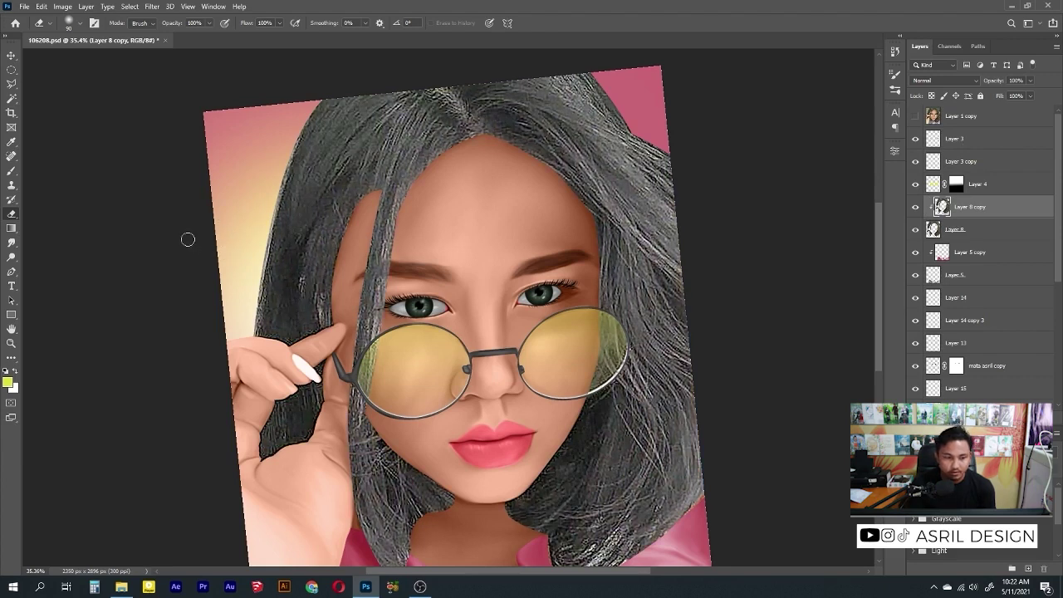
Step: Switch to the Smudge tool and set its strength to 31%
{"action": "left_click", "coordinate": [18, 243]}
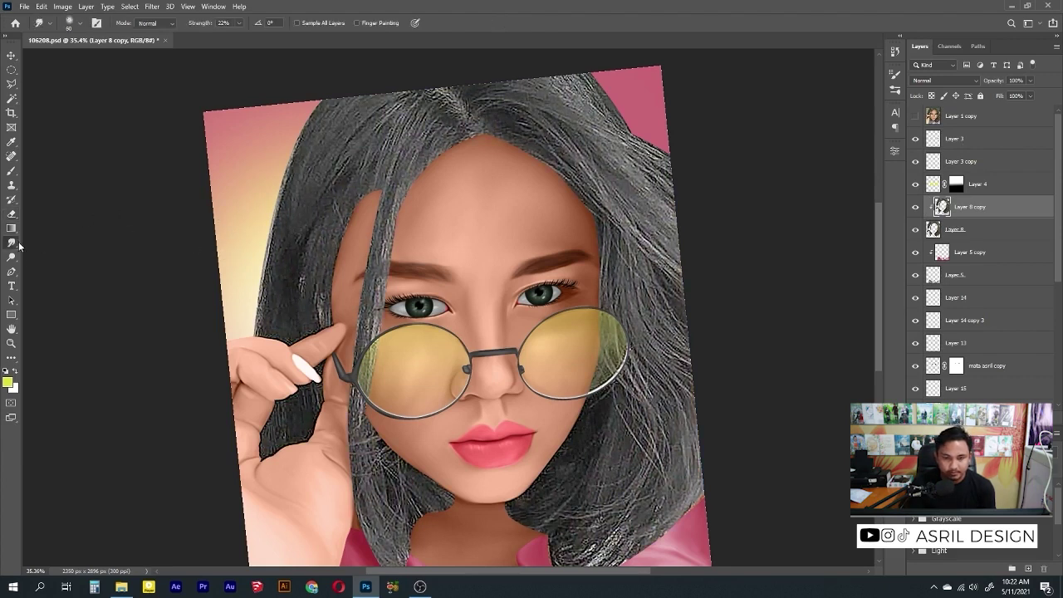
{"action": "left_click", "coordinate": [240, 23]}
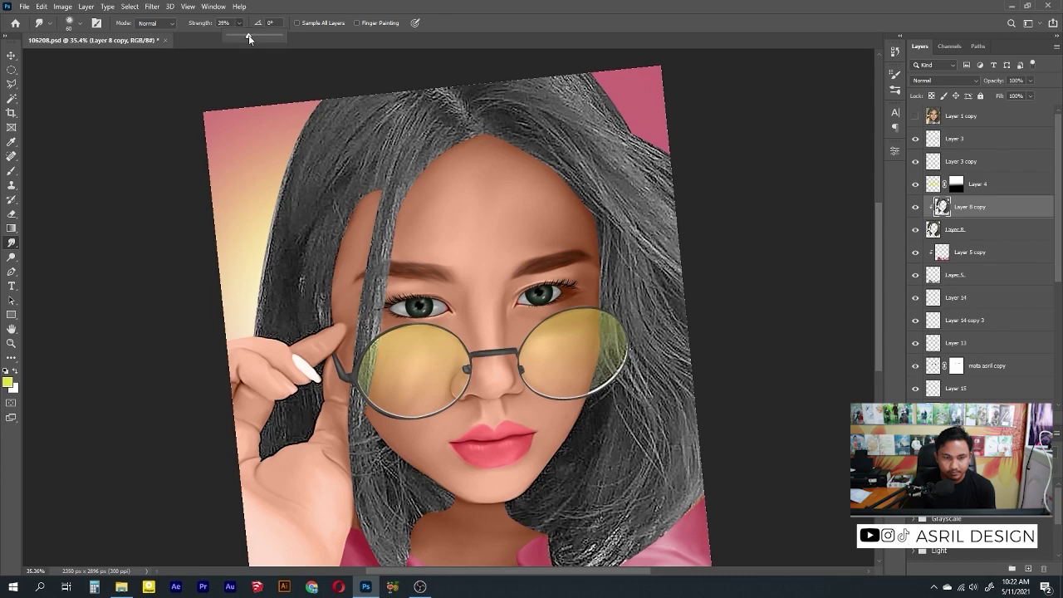
{"action": "left_click", "coordinate": [374, 152]}
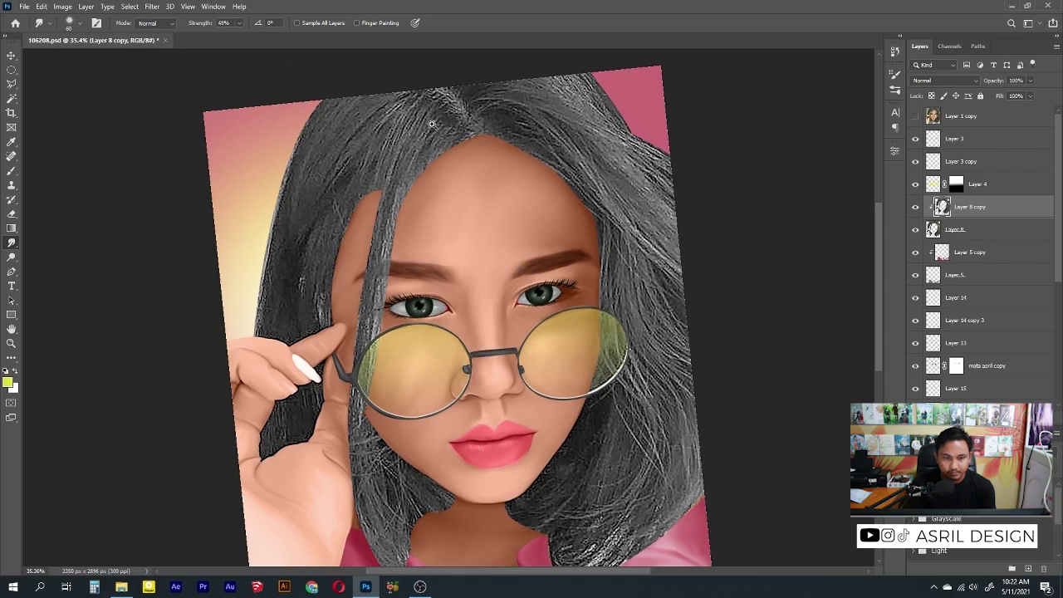
{"action": "scroll", "coordinate": [432, 124], "scroll_direction": "up", "scroll_amount": 1}
{"action": "scroll", "coordinate": [428, 116], "scroll_direction": "up", "scroll_amount": 1}
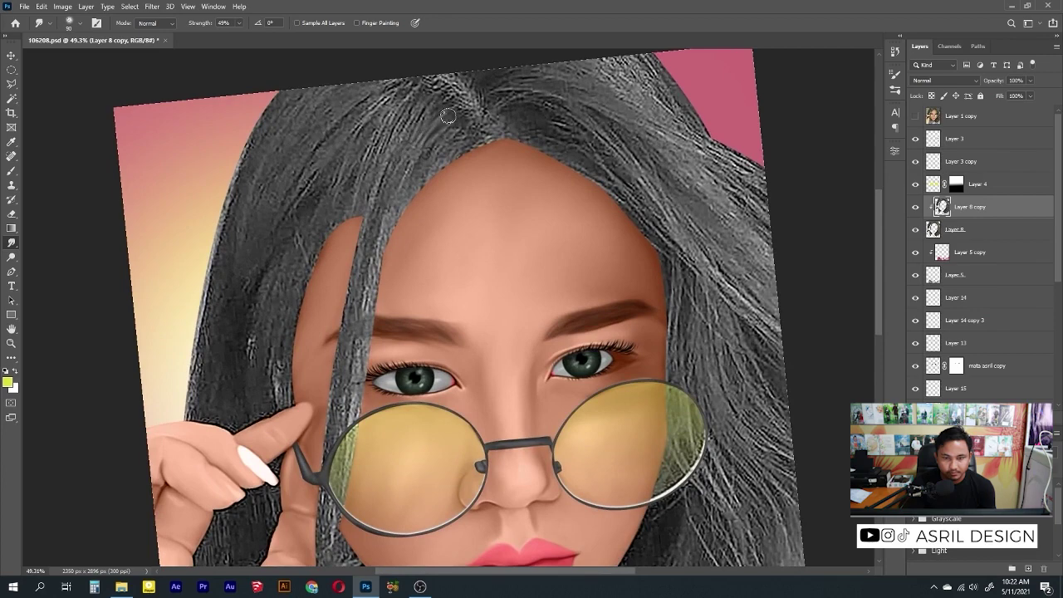
{"action": "left_click", "coordinate": [239, 24]}
{"action": "left_click_drag", "start_coordinate": [308, 209], "coordinate": [340, 166]}
{"action": "mouse_move", "coordinate": [275, 294]}
{"action": "left_mouse_down"}
{"action": "mouse_move", "coordinate": [301, 135]}
{"action": "mouse_move", "coordinate": [283, 244]}
{"action": "left_mouse_up"}
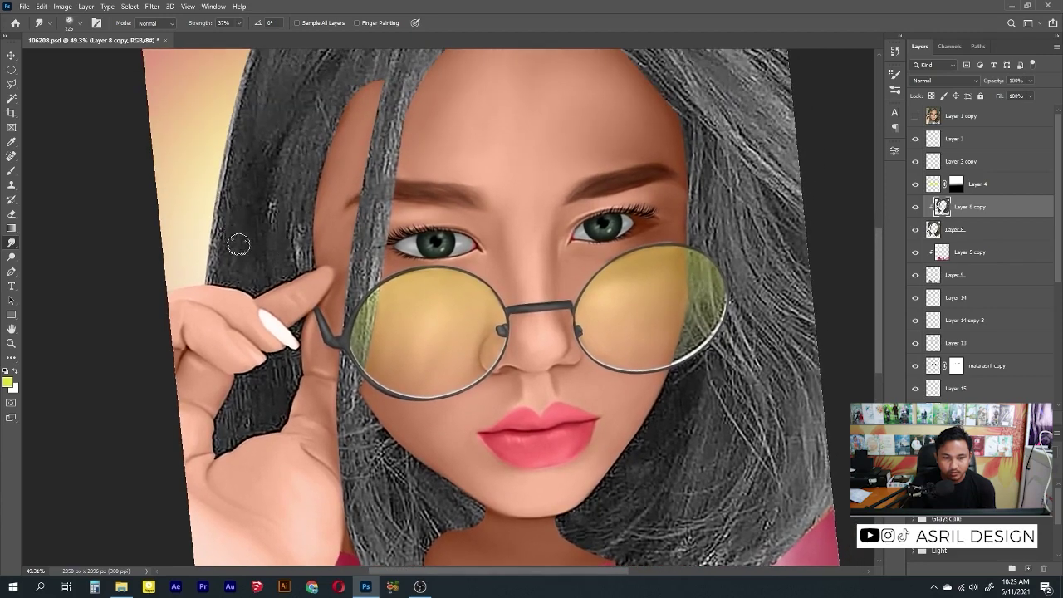
{"action": "mouse_move", "coordinate": [271, 156]}
{"action": "left_mouse_down"}
{"action": "mouse_move", "coordinate": [257, 197]}
{"action": "mouse_move", "coordinate": [261, 285]}
{"action": "left_mouse_up"}
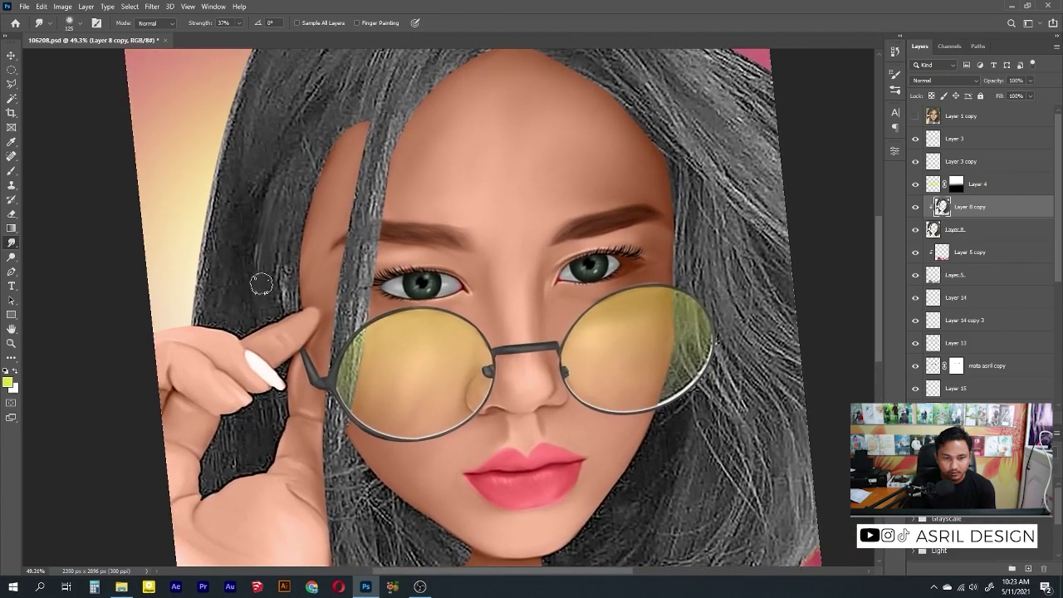
{"action": "left_click", "coordinate": [238, 25]}
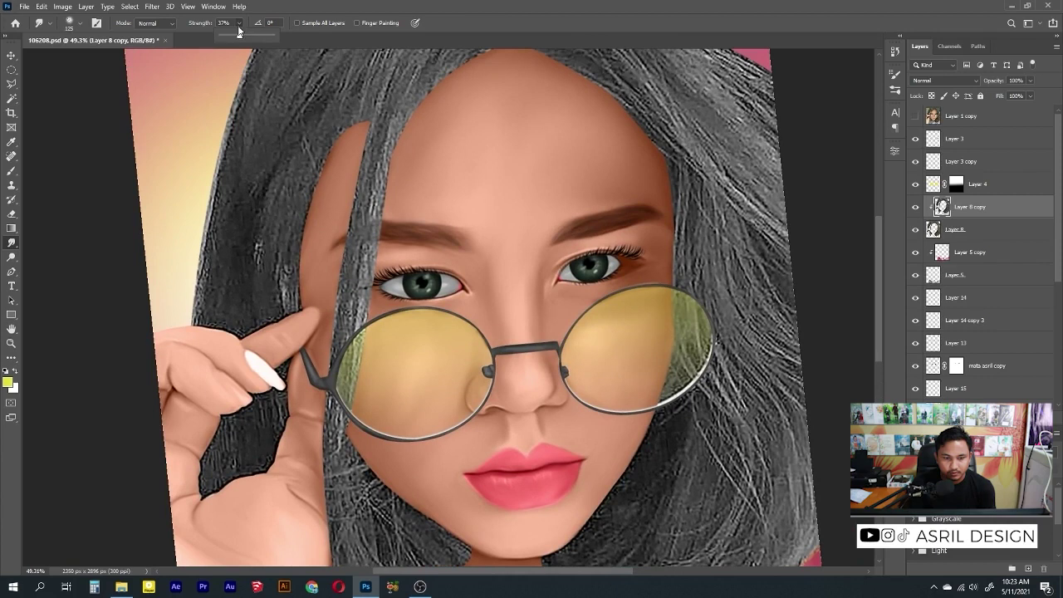
{"action": "left_click", "coordinate": [289, 254]}
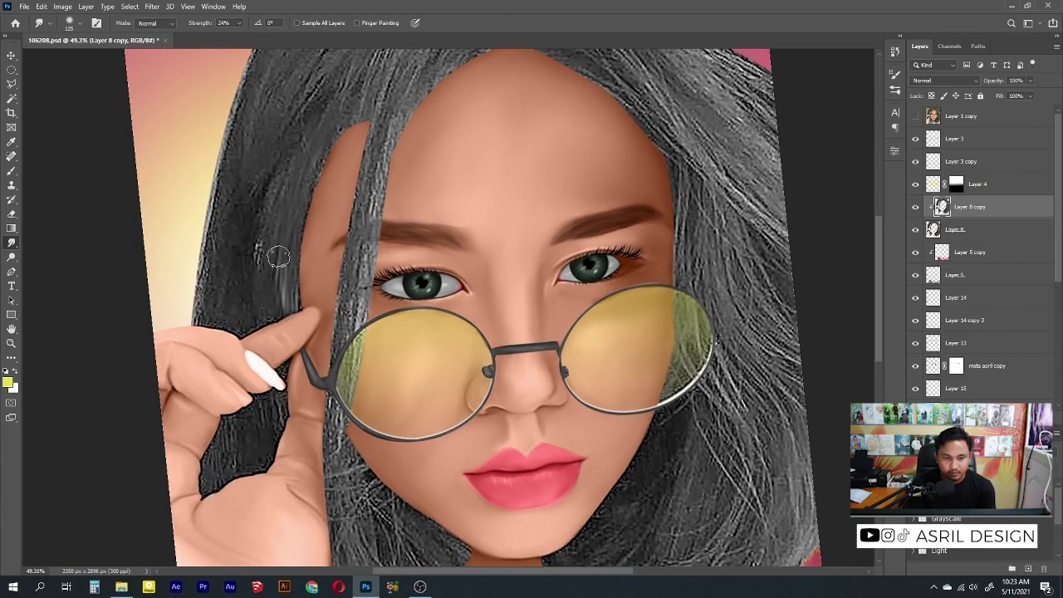
{"action": "left_click", "coordinate": [238, 24]}
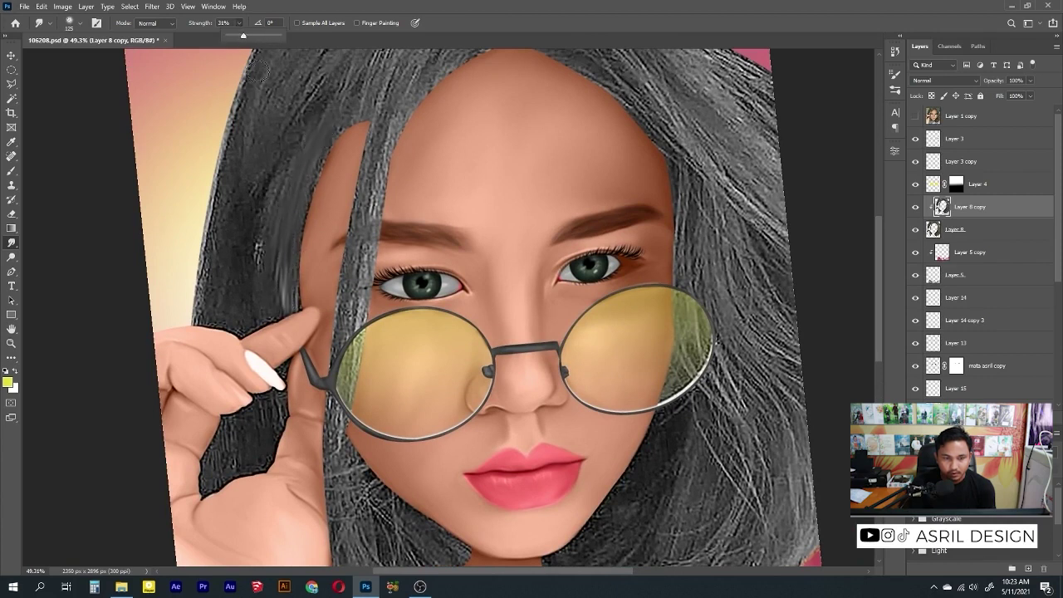
{"action": "left_click", "coordinate": [309, 176]}
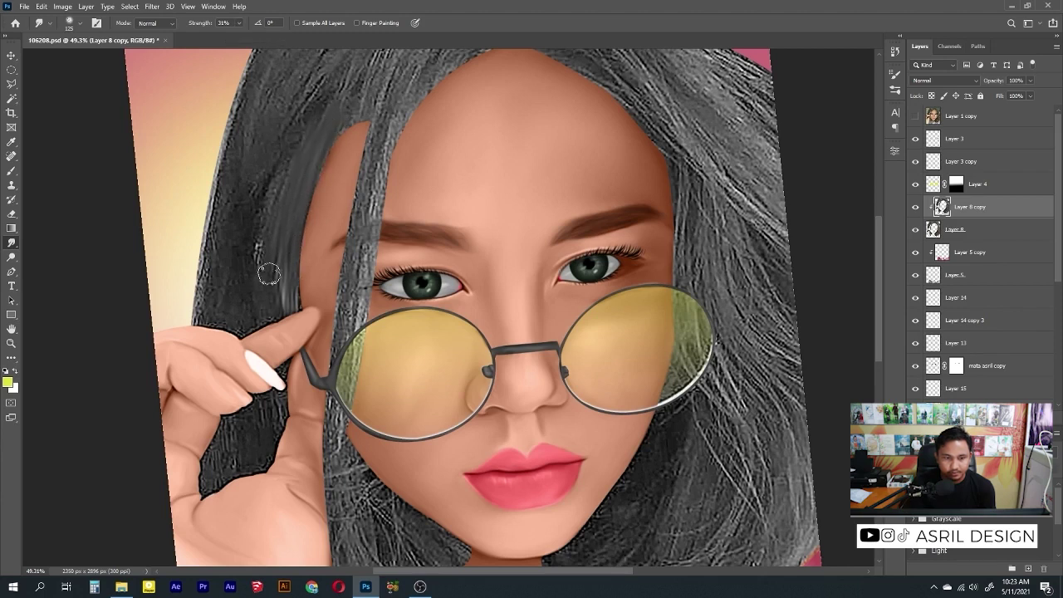
Step: Smudge the left hair strands and the hair near the crown into smooth streaks
{"action": "left_click_drag", "start_coordinate": [269, 274], "coordinate": [278, 329]}
{"action": "mouse_move", "coordinate": [263, 286]}
{"action": "left_mouse_down"}
{"action": "mouse_move", "coordinate": [257, 233]}
{"action": "mouse_move", "coordinate": [279, 177]}
{"action": "left_mouse_up"}
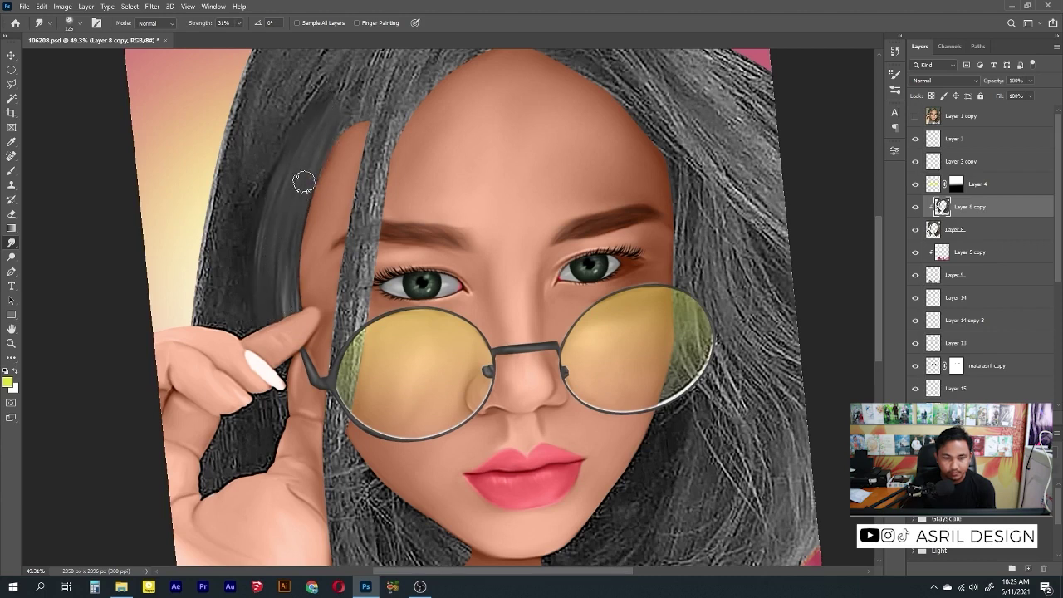
{"action": "left_click_drag", "start_coordinate": [331, 121], "coordinate": [285, 261]}
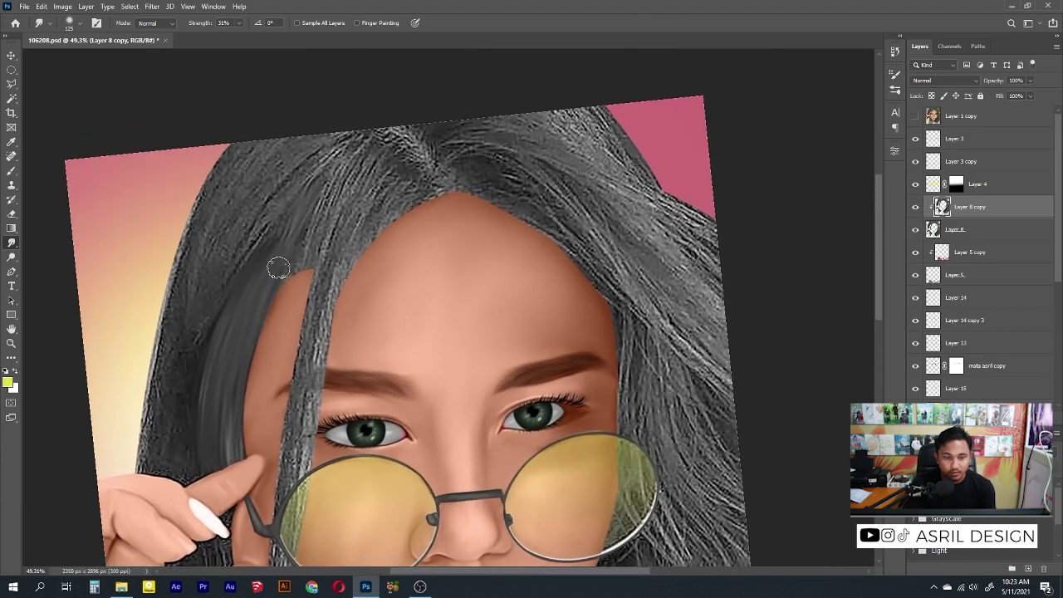
{"action": "left_click_drag", "start_coordinate": [300, 218], "coordinate": [391, 135]}
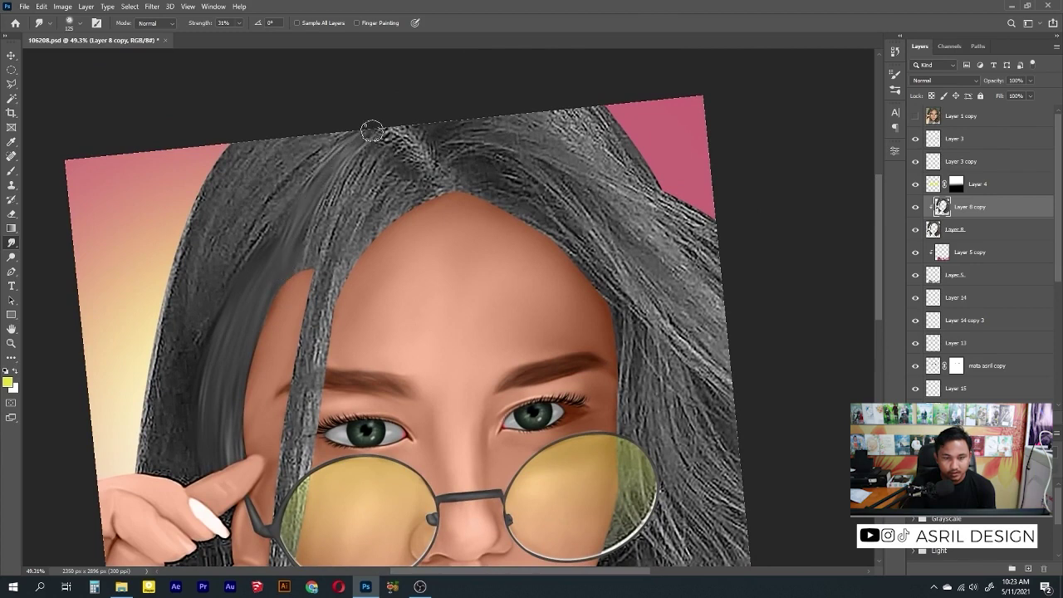
{"action": "left_click_drag", "start_coordinate": [274, 225], "coordinate": [344, 166]}
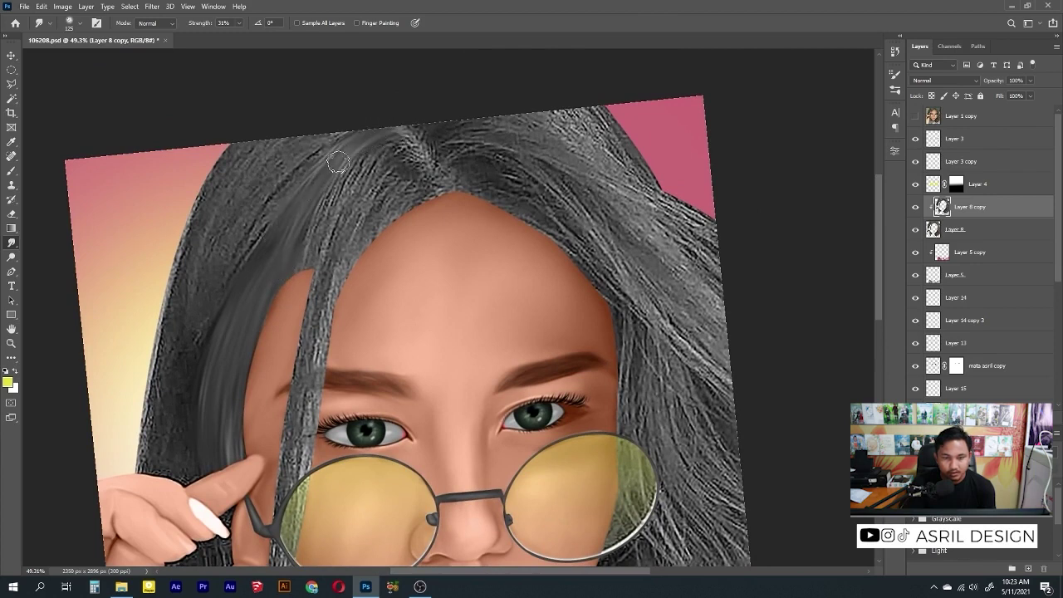
{"action": "left_click_drag", "start_coordinate": [249, 238], "coordinate": [352, 124]}
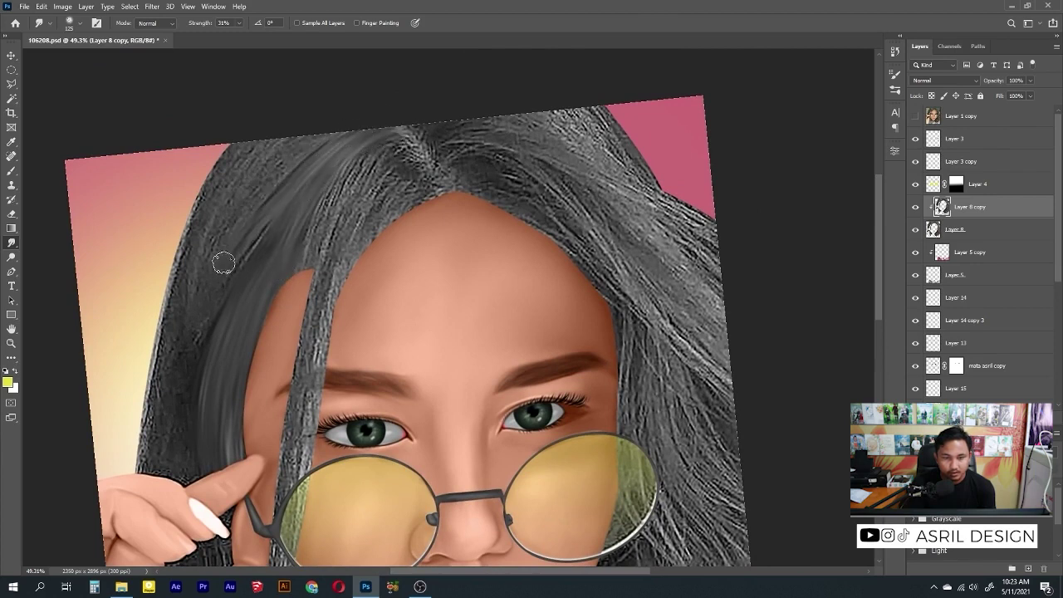
{"action": "left_click_drag", "start_coordinate": [225, 262], "coordinate": [252, 245]}
{"action": "mouse_move", "coordinate": [214, 301]}
{"action": "left_mouse_down"}
{"action": "mouse_move", "coordinate": [281, 213]}
{"action": "mouse_move", "coordinate": [308, 147]}
{"action": "left_mouse_up"}
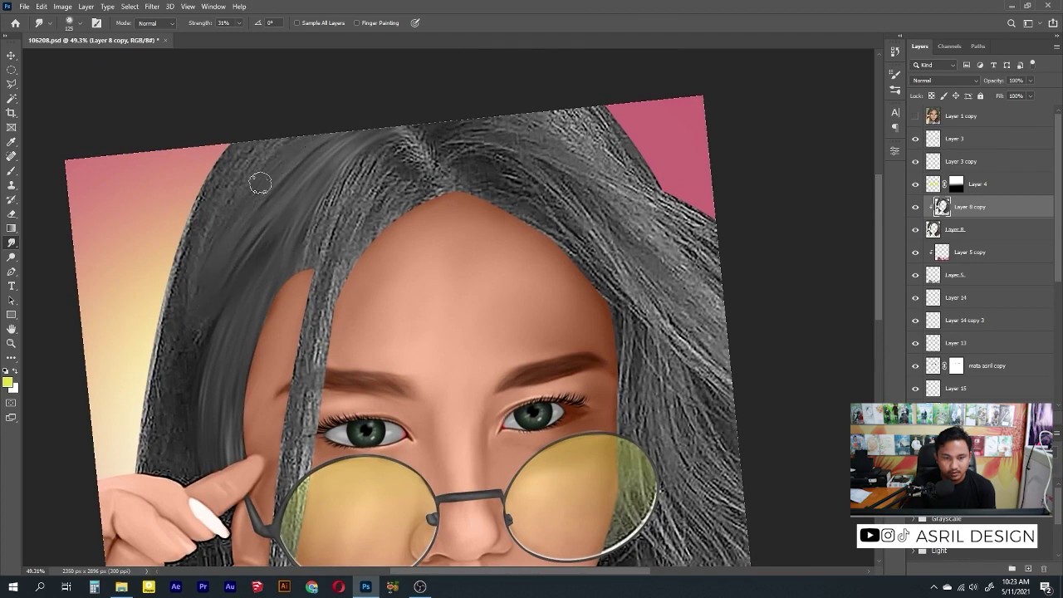
{"action": "left_click_drag", "start_coordinate": [257, 178], "coordinate": [265, 149]}
{"action": "left_click_drag", "start_coordinate": [204, 209], "coordinate": [230, 158]}
Step: Smooth the left hair edge, the hair between thumb and finger, and the forehead hairline strands
{"action": "scroll", "coordinate": [241, 266], "scroll_direction": "down", "scroll_amount": 2}
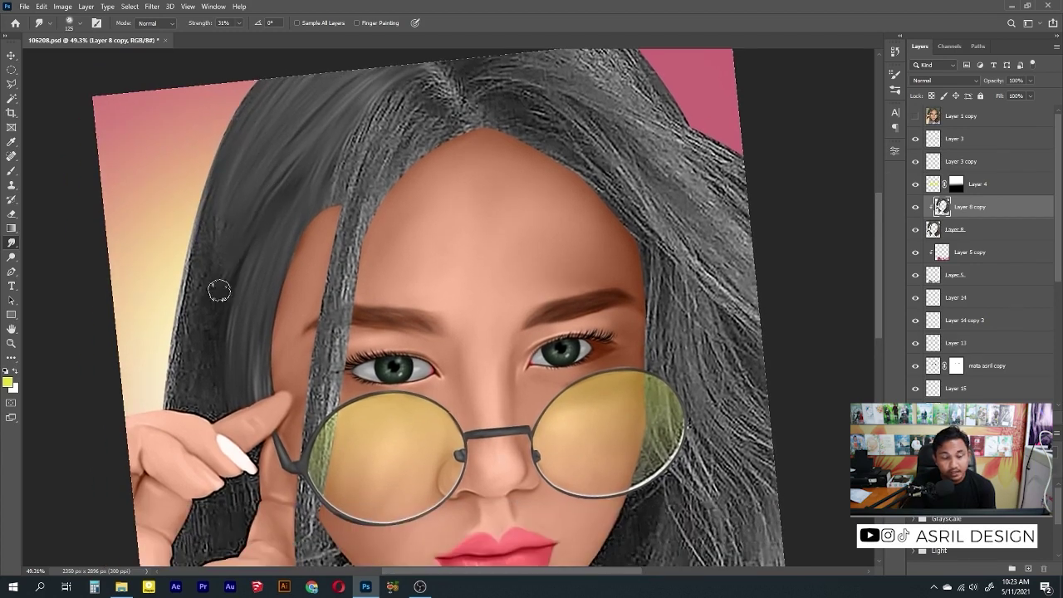
{"action": "mouse_move", "coordinate": [207, 356]}
{"action": "left_mouse_down"}
{"action": "mouse_move", "coordinate": [185, 280]}
{"action": "mouse_move", "coordinate": [191, 397]}
{"action": "left_mouse_up"}
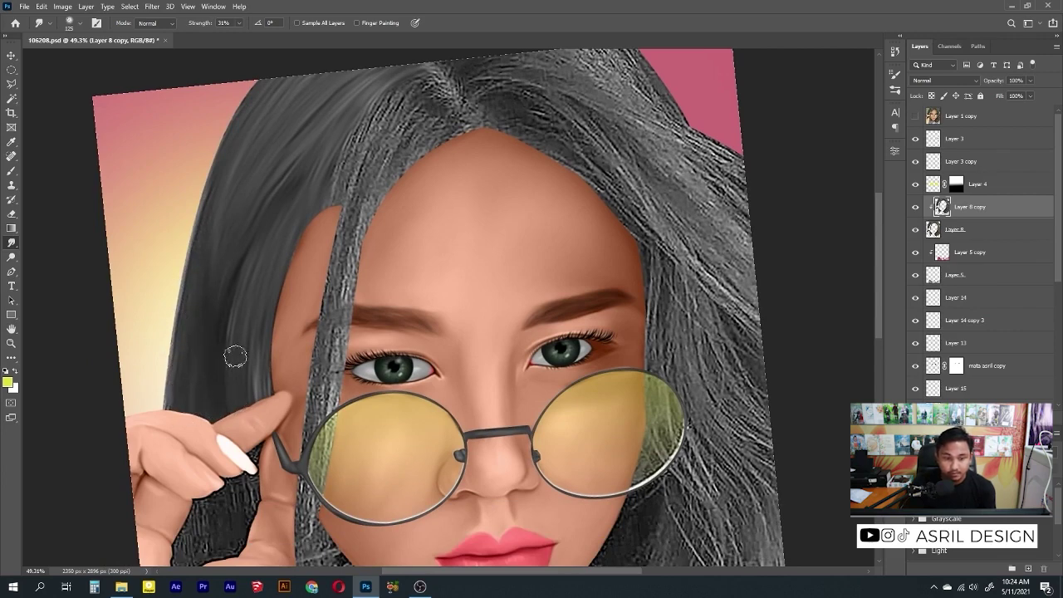
{"action": "scroll", "coordinate": [303, 208], "scroll_direction": "down", "scroll_amount": 3}
{"action": "scroll", "coordinate": [390, 307], "scroll_direction": "up", "scroll_amount": 2}
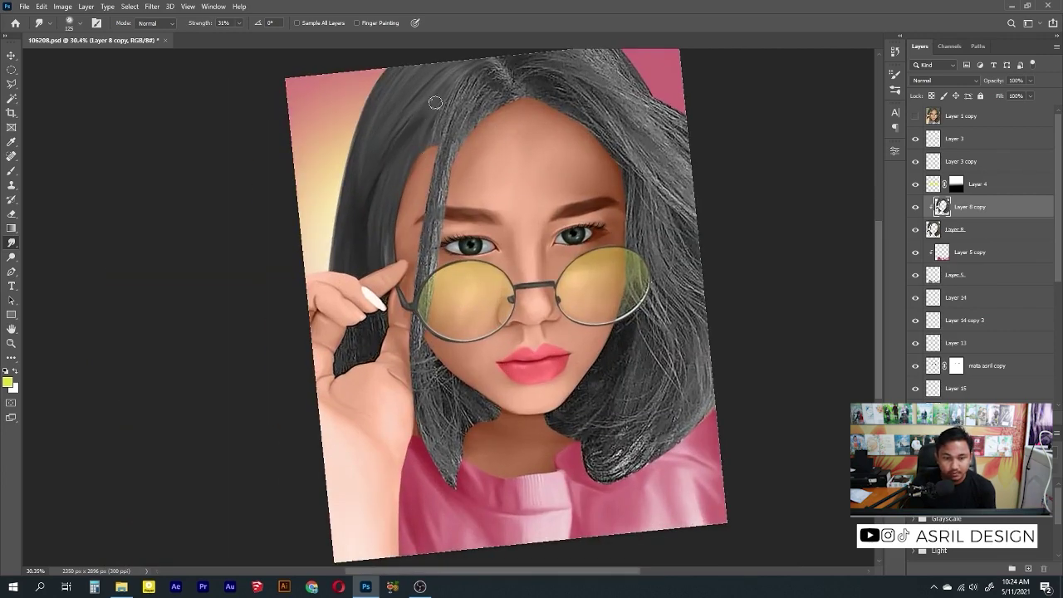
{"action": "scroll", "coordinate": [363, 285], "scroll_direction": "up", "scroll_amount": 4}
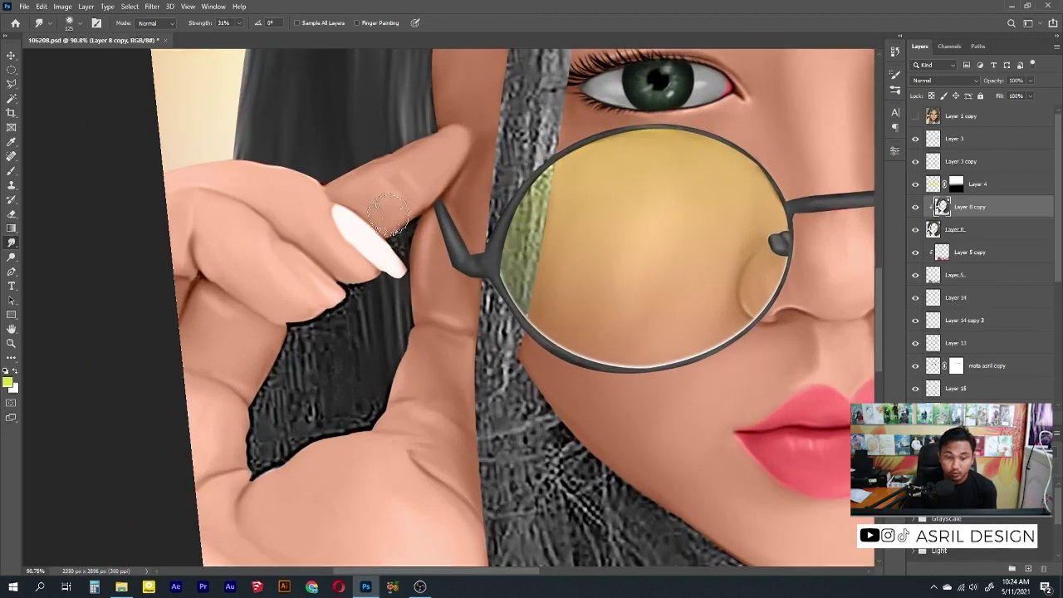
{"action": "mouse_move", "coordinate": [391, 222]}
{"action": "left_mouse_down"}
{"action": "mouse_move", "coordinate": [356, 422]}
{"action": "mouse_move", "coordinate": [357, 285]}
{"action": "mouse_move", "coordinate": [328, 375]}
{"action": "mouse_move", "coordinate": [295, 384]}
{"action": "mouse_move", "coordinate": [268, 434]}
{"action": "mouse_move", "coordinate": [253, 415]}
{"action": "mouse_move", "coordinate": [268, 423]}
{"action": "left_mouse_up"}
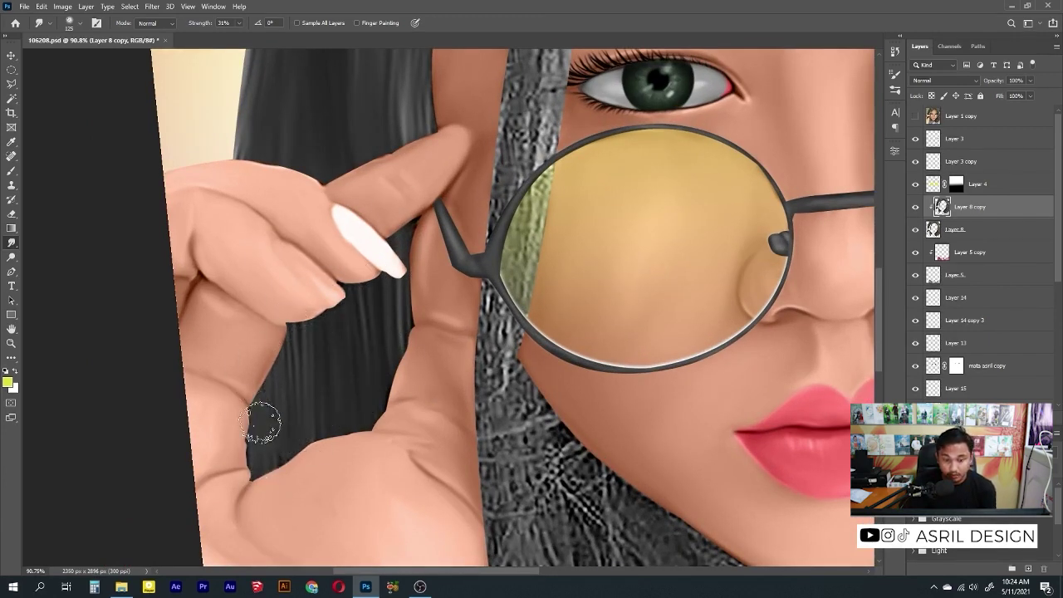
{"action": "scroll", "coordinate": [383, 332], "scroll_direction": "down", "scroll_amount": 5}
{"action": "scroll", "coordinate": [425, 189], "scroll_direction": "up", "scroll_amount": 4}
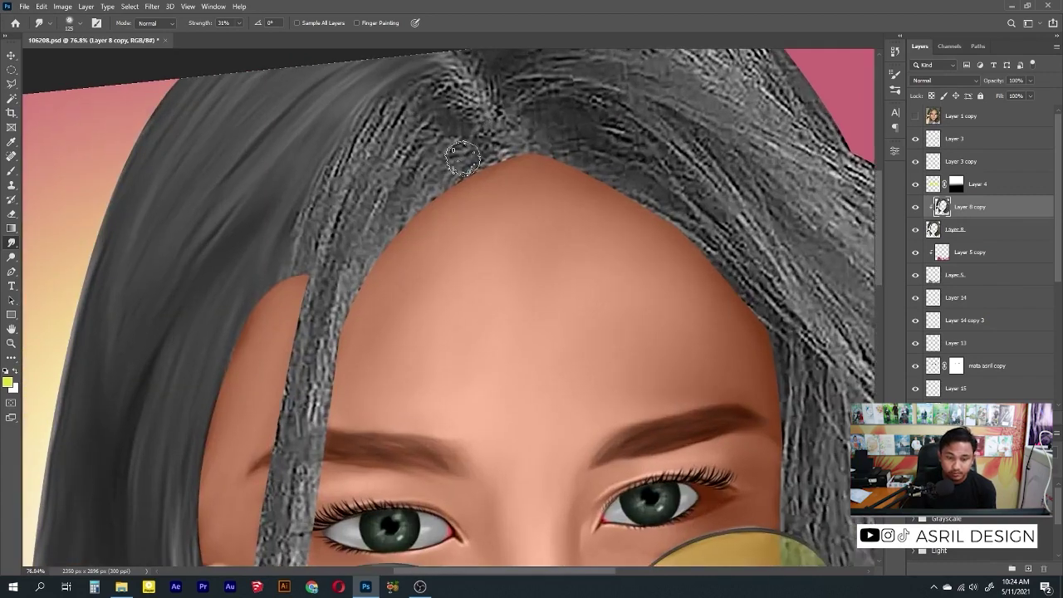
{"action": "mouse_move", "coordinate": [426, 189]}
{"action": "left_mouse_down"}
{"action": "mouse_move", "coordinate": [461, 104]}
{"action": "mouse_move", "coordinate": [339, 190]}
{"action": "mouse_move", "coordinate": [465, 86]}
{"action": "mouse_move", "coordinate": [280, 280]}
{"action": "mouse_move", "coordinate": [374, 107]}
{"action": "mouse_move", "coordinate": [416, 186]}
{"action": "mouse_move", "coordinate": [403, 212]}
{"action": "mouse_move", "coordinate": [468, 119]}
{"action": "mouse_move", "coordinate": [328, 266]}
{"action": "left_mouse_up"}
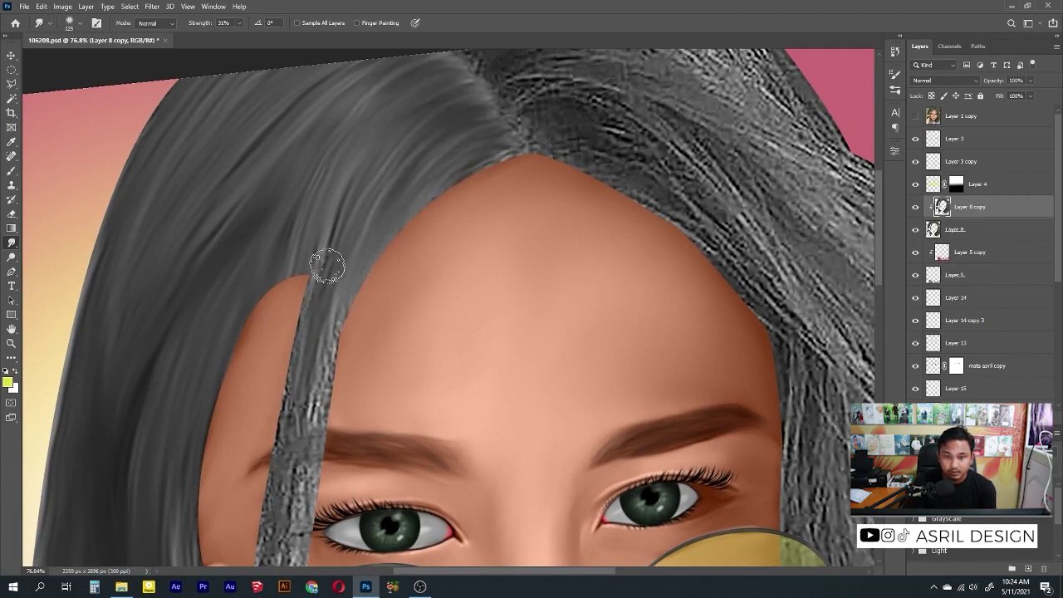
{"action": "left_click_drag", "start_coordinate": [331, 332], "coordinate": [364, 178]}
{"action": "left_click_drag", "start_coordinate": [354, 241], "coordinate": [312, 374]}
{"action": "left_click_drag", "start_coordinate": [239, 23], "coordinate": [249, 40]}
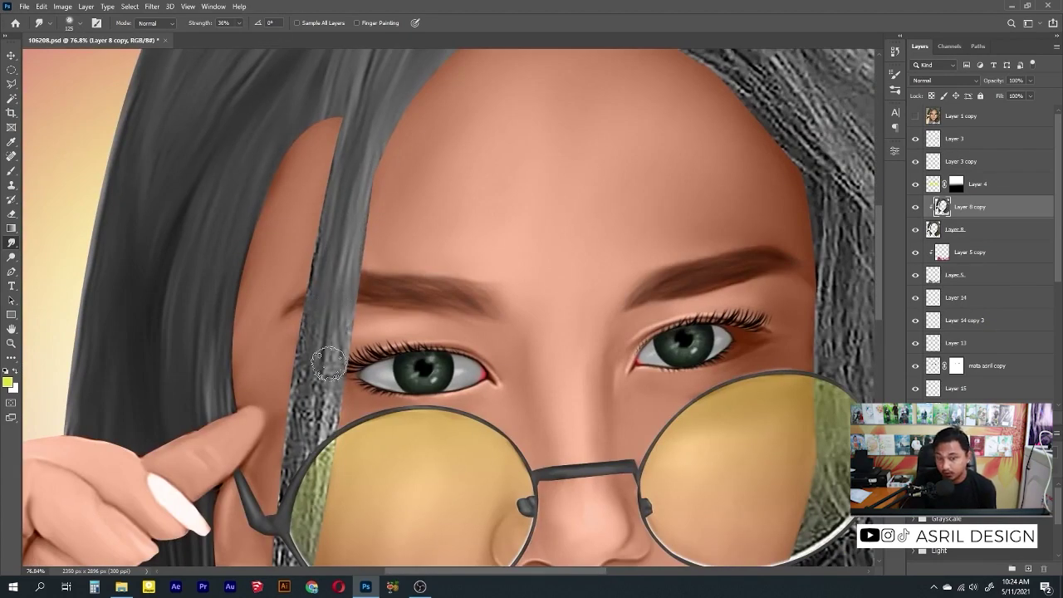
{"action": "left_click_drag", "start_coordinate": [328, 340], "coordinate": [316, 515]}
Step: Smooth the strand below the glasses arm and the textured hair beside the neck, then fit the view
{"action": "left_click_drag", "start_coordinate": [311, 391], "coordinate": [314, 225]}
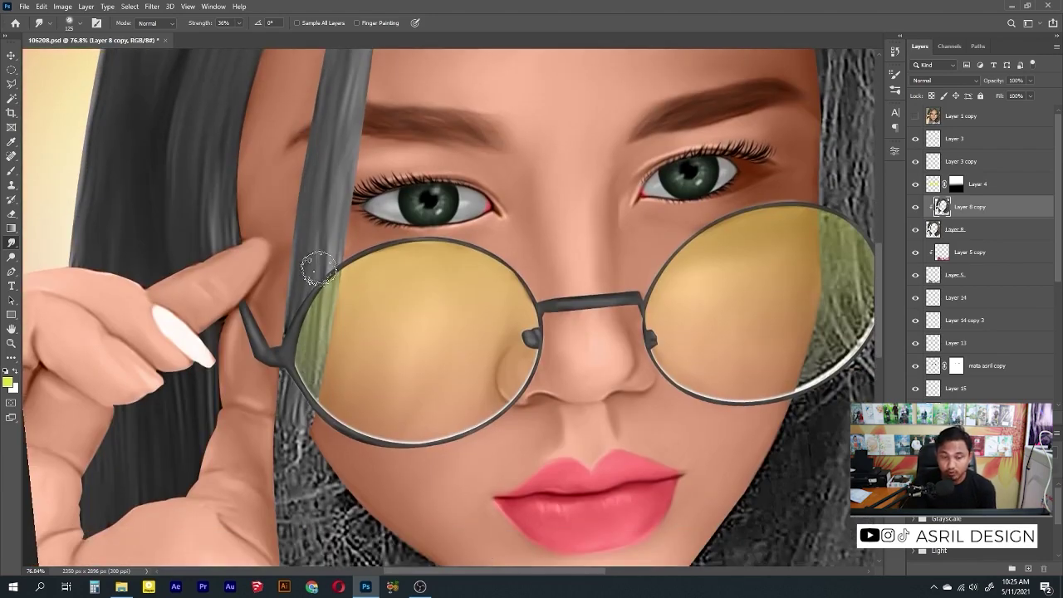
{"action": "left_click_drag", "start_coordinate": [292, 367], "coordinate": [282, 470]}
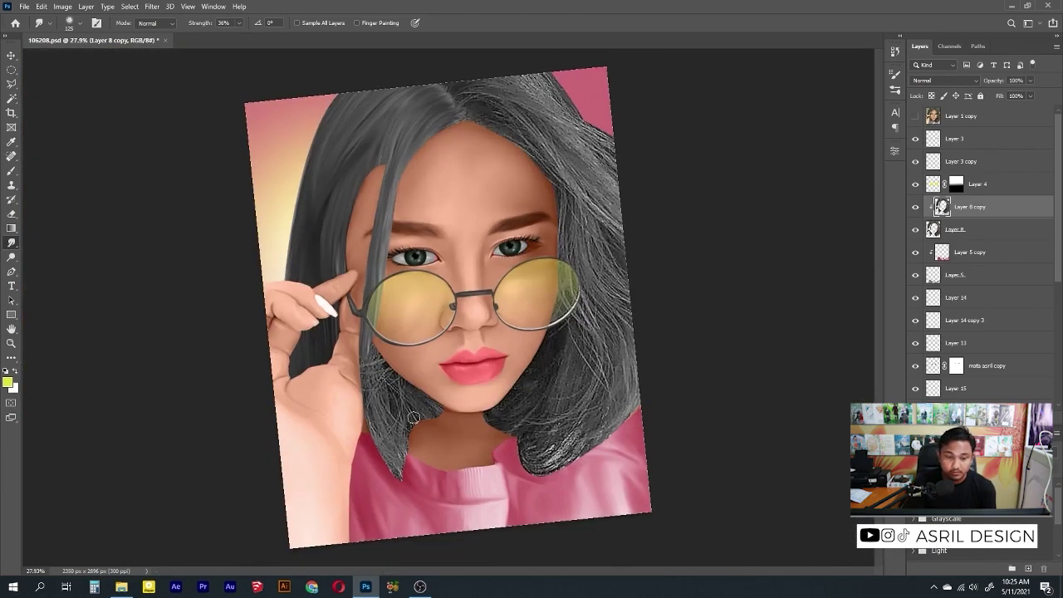
{"action": "scroll", "coordinate": [413, 418], "scroll_direction": "up", "scroll_amount": 5}
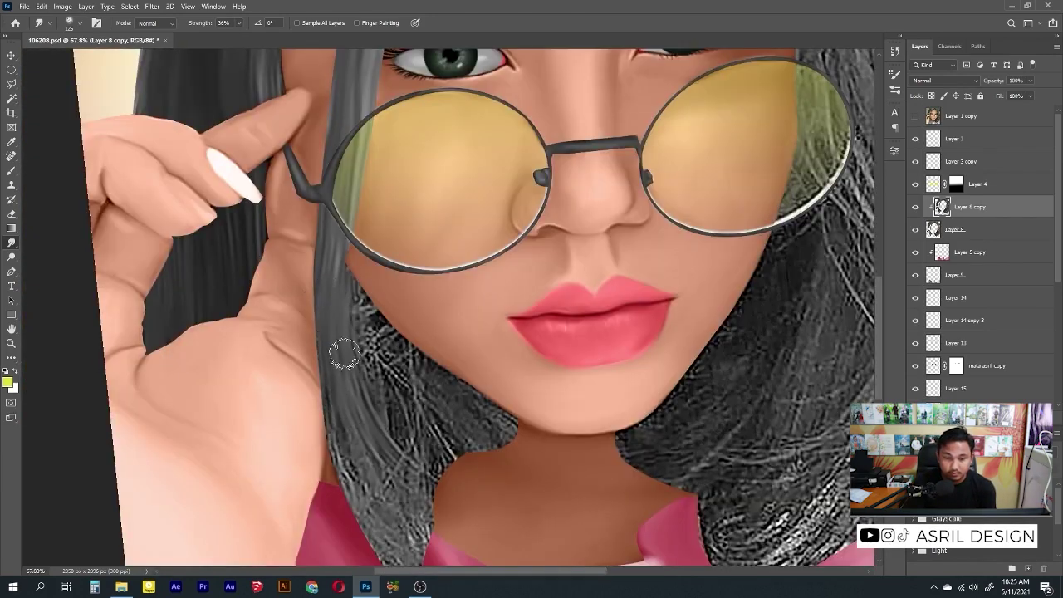
{"action": "left_click_drag", "start_coordinate": [345, 355], "coordinate": [312, 263]}
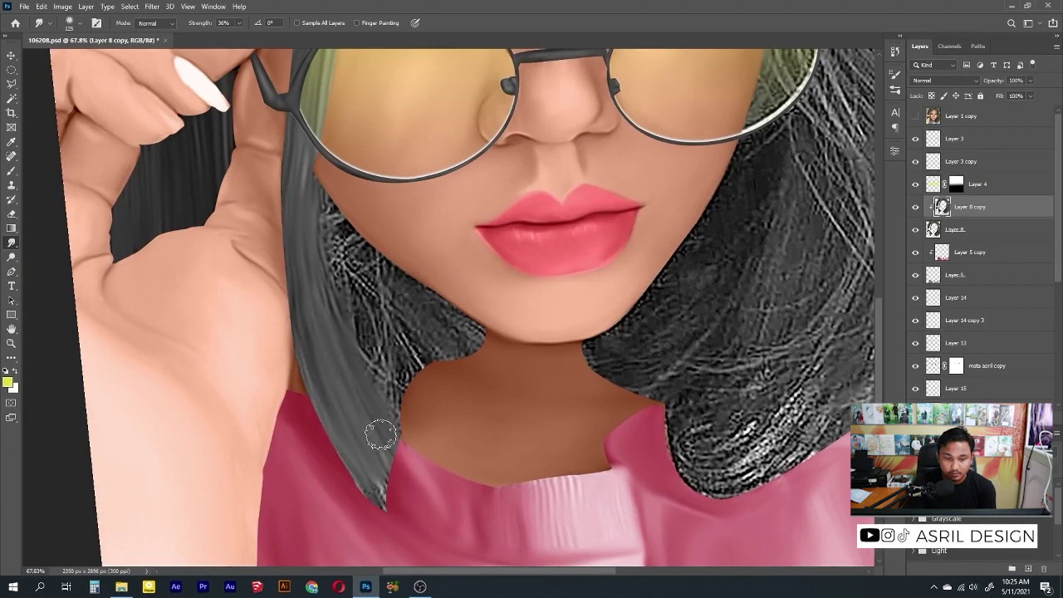
{"action": "mouse_move", "coordinate": [381, 434]}
{"action": "left_mouse_down"}
{"action": "mouse_move", "coordinate": [339, 316]}
{"action": "mouse_move", "coordinate": [392, 408]}
{"action": "mouse_move", "coordinate": [327, 233]}
{"action": "mouse_move", "coordinate": [454, 316]}
{"action": "mouse_move", "coordinate": [435, 329]}
{"action": "mouse_move", "coordinate": [373, 245]}
{"action": "mouse_move", "coordinate": [382, 303]}
{"action": "mouse_move", "coordinate": [427, 375]}
{"action": "mouse_move", "coordinate": [360, 396]}
{"action": "left_mouse_up"}
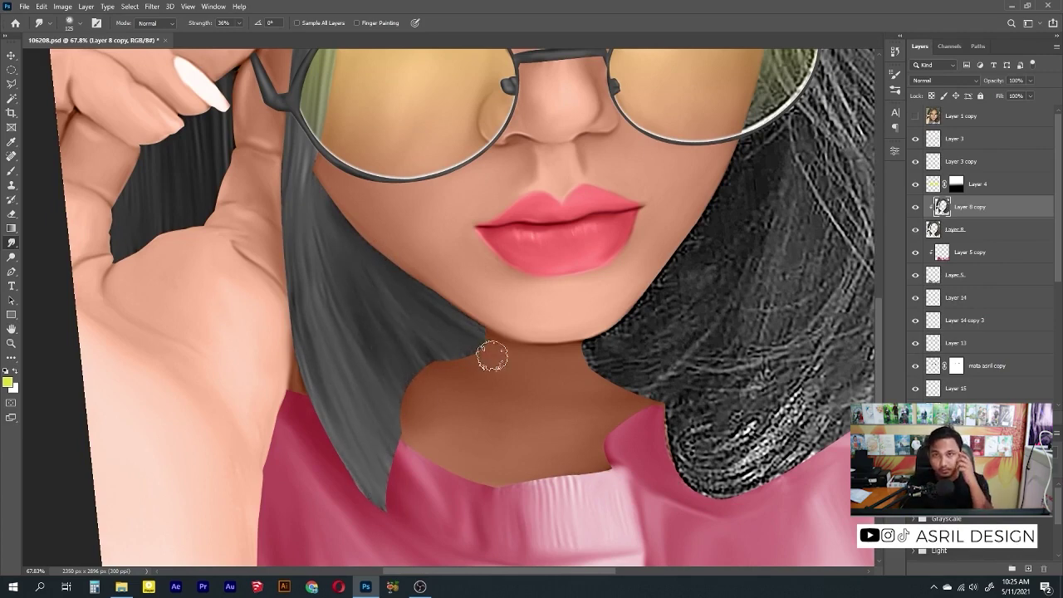
{"action": "key", "text": "ctrl+0"}
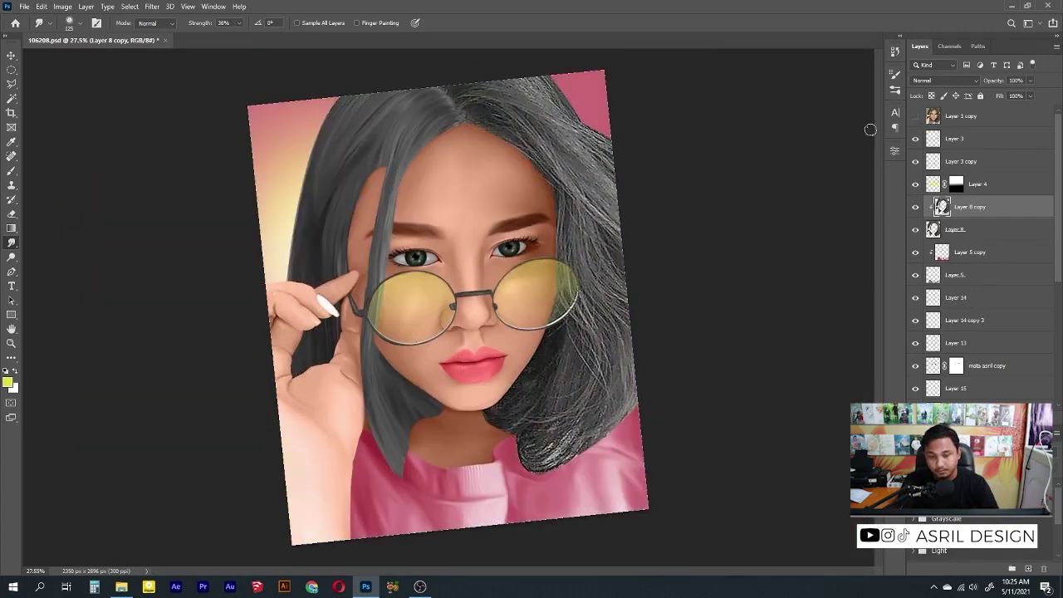
Step: Set the smudge strength to 42% and smooth the hair edge along the chin and jaw
{"action": "scroll", "coordinate": [580, 386], "scroll_direction": "up", "scroll_amount": 2}
{"action": "key", "text": "4"}
{"action": "key", "text": "2"}
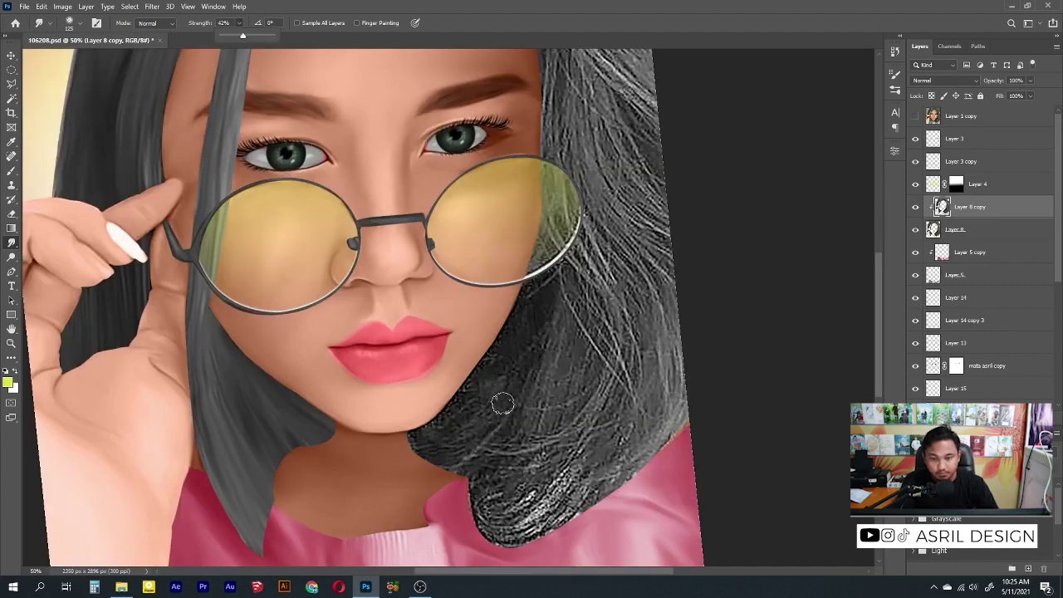
{"action": "mouse_move", "coordinate": [503, 404]}
{"action": "left_mouse_down"}
{"action": "mouse_move", "coordinate": [434, 465]}
{"action": "mouse_move", "coordinate": [443, 404]}
{"action": "mouse_move", "coordinate": [488, 380]}
{"action": "mouse_move", "coordinate": [546, 308]}
{"action": "mouse_move", "coordinate": [452, 432]}
{"action": "left_mouse_up"}
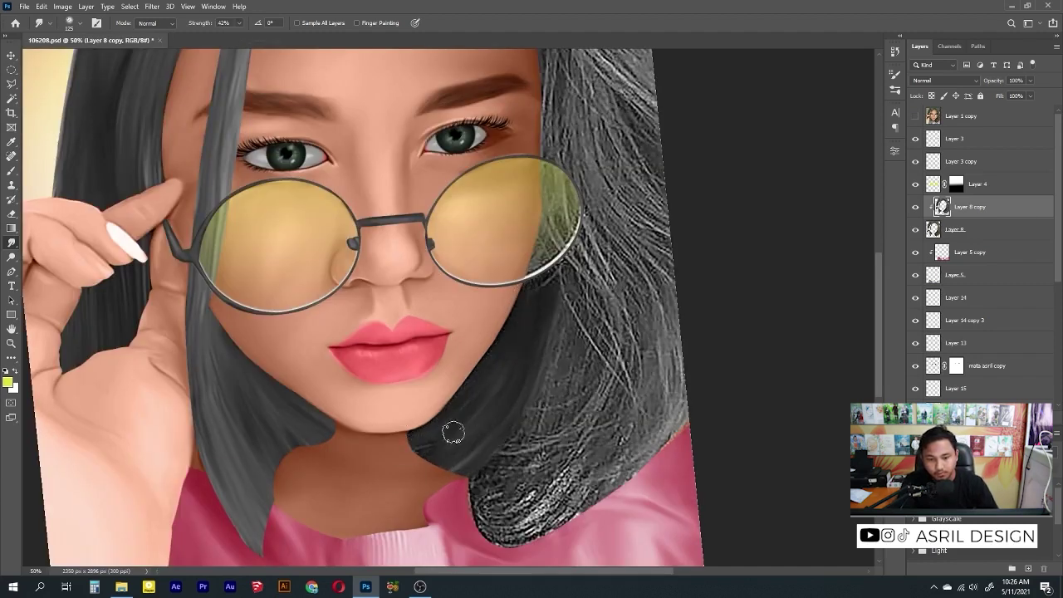
Step: Smooth the hair beside the right lens, then rotate the view nearly upside down
{"action": "left_click_drag", "start_coordinate": [540, 306], "coordinate": [503, 349]}
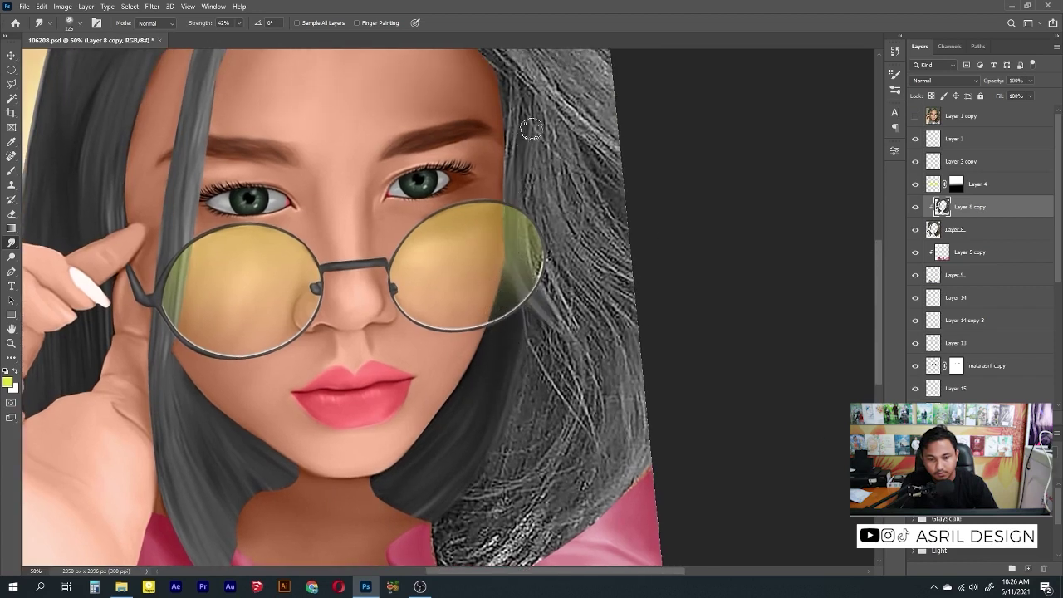
{"action": "mouse_move", "coordinate": [532, 129]}
{"action": "left_mouse_down"}
{"action": "mouse_move", "coordinate": [519, 101]}
{"action": "mouse_move", "coordinate": [553, 274]}
{"action": "mouse_move", "coordinate": [532, 117]}
{"action": "mouse_move", "coordinate": [561, 274]}
{"action": "left_mouse_up"}
{"action": "mouse_move", "coordinate": [561, 275]}
{"action": "left_mouse_down"}
{"action": "mouse_move", "coordinate": [530, 112]}
{"action": "mouse_move", "coordinate": [545, 181]}
{"action": "mouse_move", "coordinate": [542, 121]}
{"action": "mouse_move", "coordinate": [593, 250]}
{"action": "mouse_move", "coordinate": [575, 177]}
{"action": "left_mouse_up"}
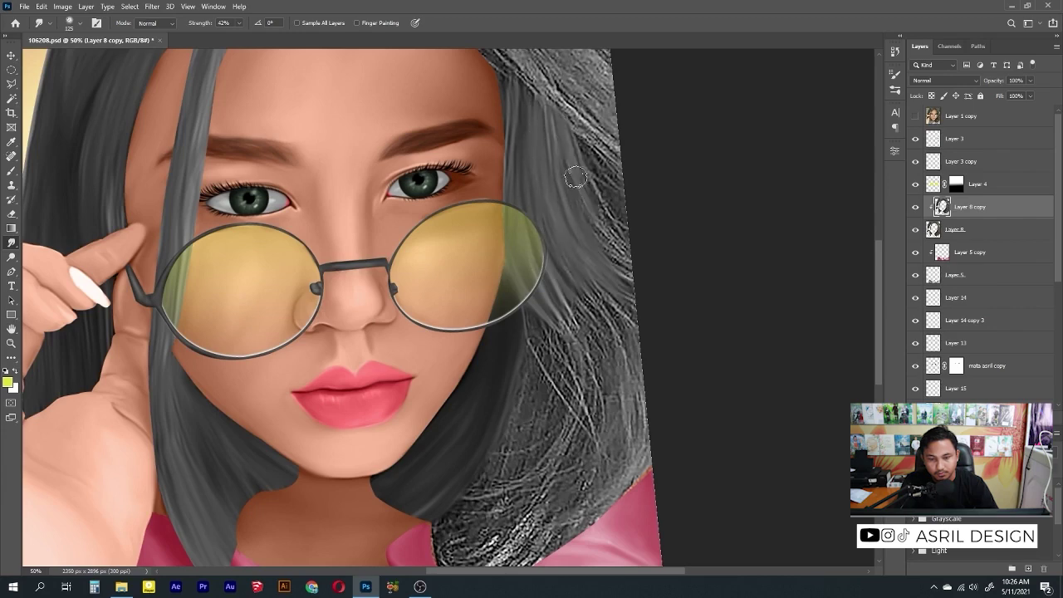
{"action": "key", "text": "r"}
{"action": "left_click_drag", "start_coordinate": [634, 304], "coordinate": [20, 247]}
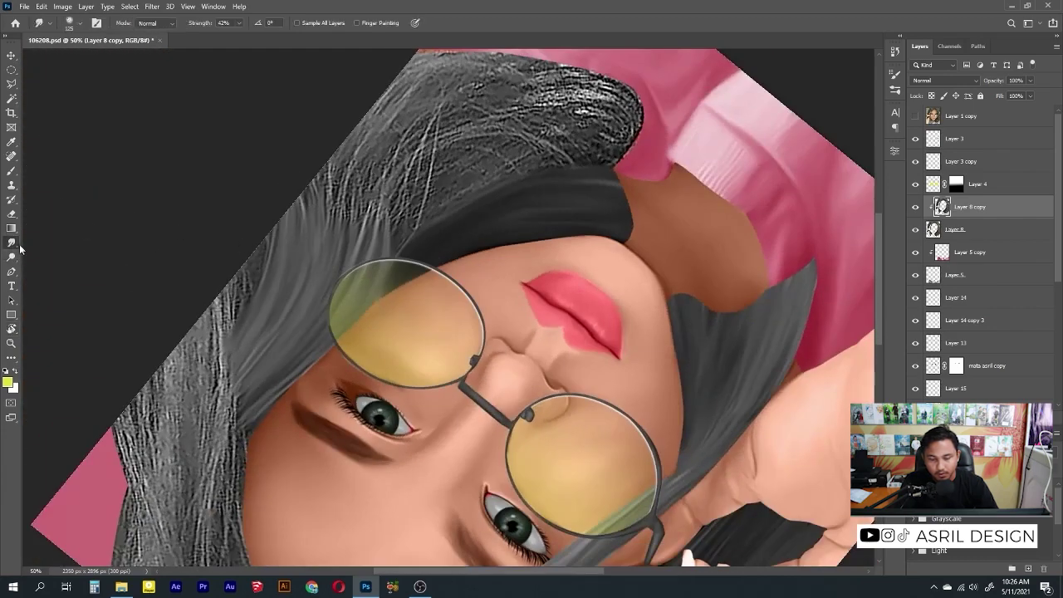
Step: Smudge the textured hair beside the glasses and near the sweater into smooth streaks
{"action": "mouse_move", "coordinate": [279, 358]}
{"action": "left_mouse_down"}
{"action": "mouse_move", "coordinate": [364, 253]}
{"action": "mouse_move", "coordinate": [295, 374]}
{"action": "mouse_move", "coordinate": [260, 408]}
{"action": "left_mouse_up"}
{"action": "left_click_drag", "start_coordinate": [260, 409], "coordinate": [343, 224]}
{"action": "mouse_move", "coordinate": [343, 225]}
{"action": "left_mouse_down"}
{"action": "mouse_move", "coordinate": [249, 373]}
{"action": "mouse_move", "coordinate": [308, 256]}
{"action": "mouse_move", "coordinate": [277, 209]}
{"action": "mouse_move", "coordinate": [243, 247]}
{"action": "left_mouse_up"}
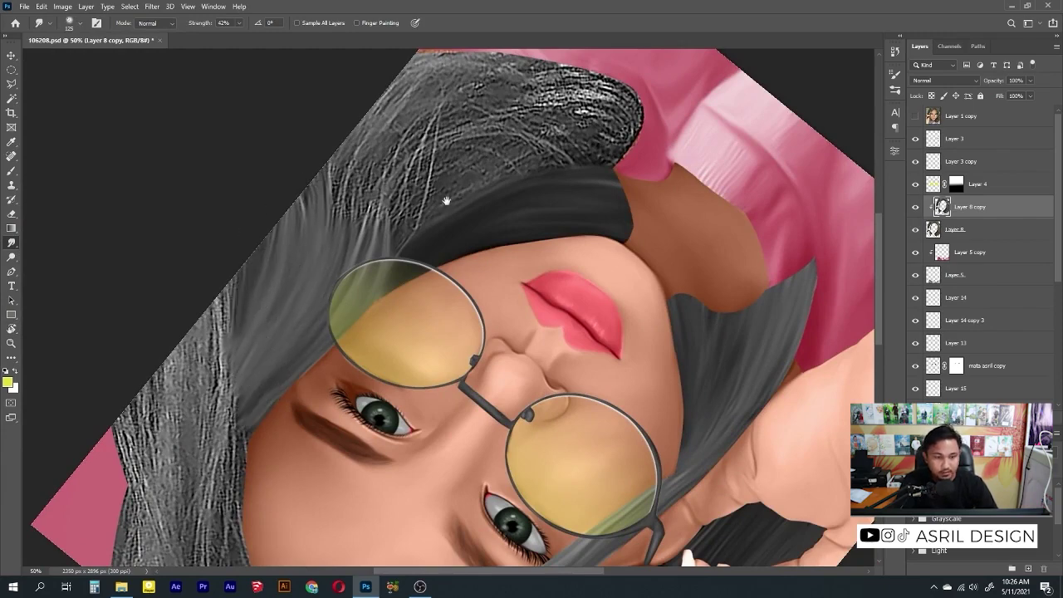
{"action": "mouse_move", "coordinate": [446, 201]}
{"action": "left_mouse_down"}
{"action": "mouse_move", "coordinate": [399, 226]}
{"action": "mouse_move", "coordinate": [370, 218]}
{"action": "mouse_move", "coordinate": [370, 275]}
{"action": "mouse_move", "coordinate": [370, 214]}
{"action": "mouse_move", "coordinate": [329, 282]}
{"action": "mouse_move", "coordinate": [311, 349]}
{"action": "mouse_move", "coordinate": [340, 202]}
{"action": "left_mouse_up"}
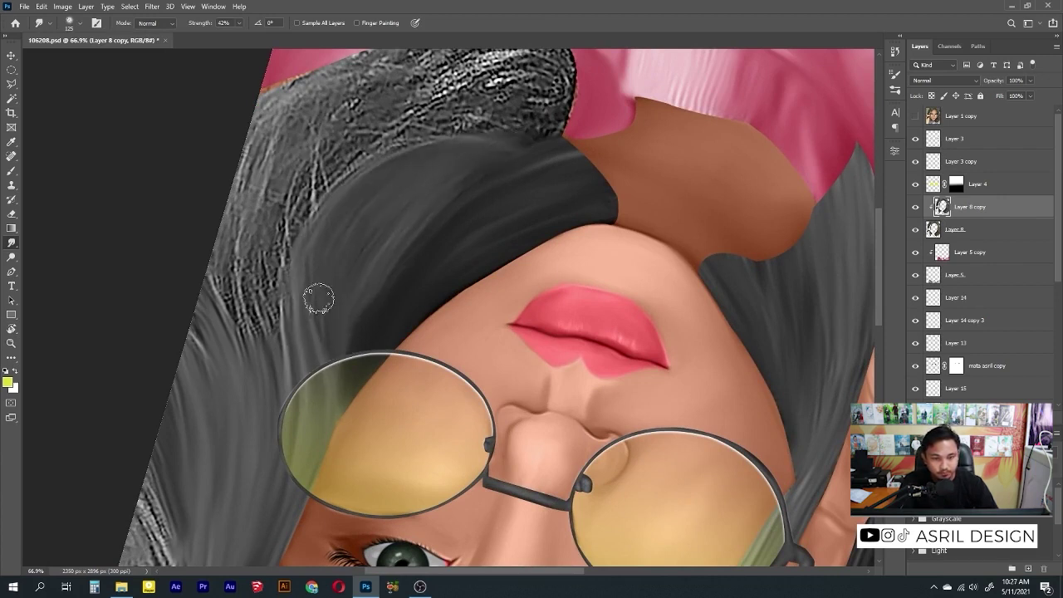
{"action": "mouse_move", "coordinate": [274, 174]}
{"action": "left_mouse_down"}
{"action": "mouse_move", "coordinate": [254, 297]}
{"action": "mouse_move", "coordinate": [274, 132]}
{"action": "mouse_move", "coordinate": [253, 332]}
{"action": "mouse_move", "coordinate": [332, 158]}
{"action": "mouse_move", "coordinate": [366, 141]}
{"action": "mouse_move", "coordinate": [320, 154]}
{"action": "mouse_move", "coordinate": [263, 312]}
{"action": "mouse_move", "coordinate": [232, 232]}
{"action": "mouse_move", "coordinate": [216, 363]}
{"action": "mouse_move", "coordinate": [174, 432]}
{"action": "left_mouse_up"}
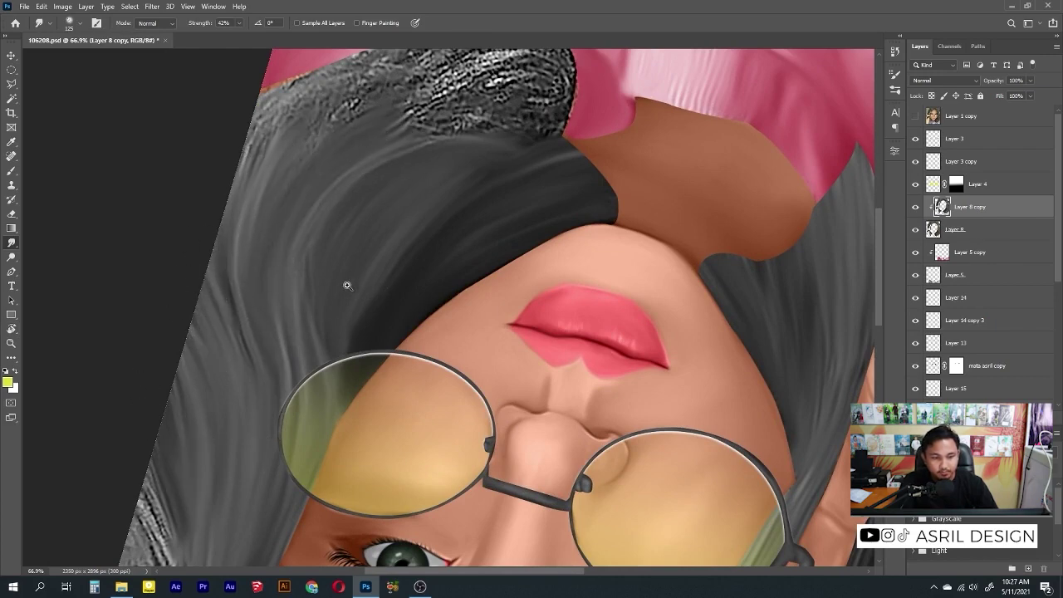
{"action": "scroll", "coordinate": [347, 285], "scroll_direction": "down", "scroll_amount": 3}
{"action": "scroll", "coordinate": [451, 260], "scroll_direction": "up", "scroll_amount": 5}
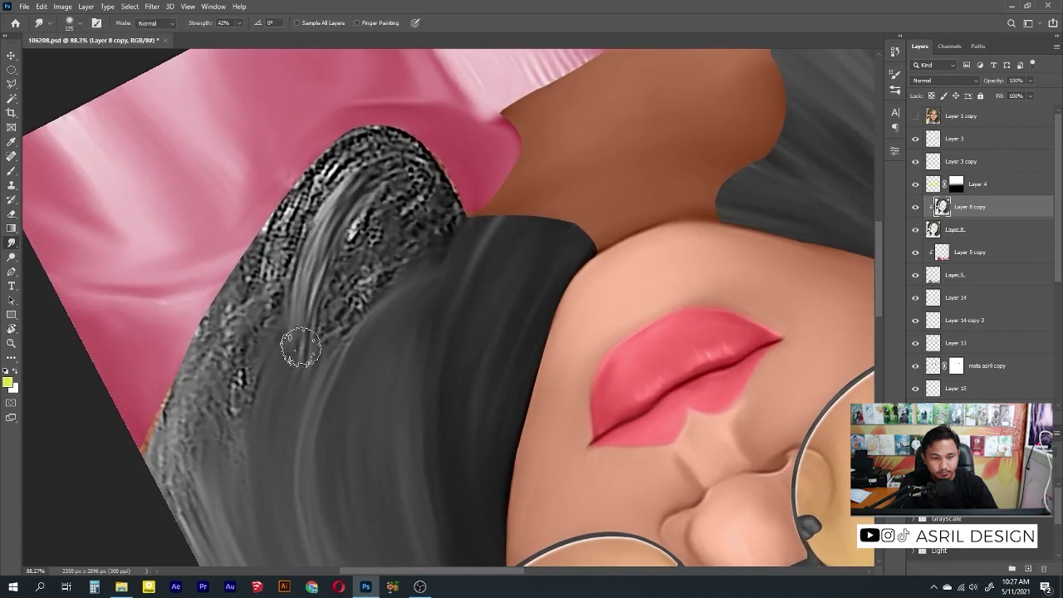
{"action": "mouse_move", "coordinate": [301, 348]}
{"action": "left_mouse_down"}
{"action": "mouse_move", "coordinate": [309, 299]}
{"action": "mouse_move", "coordinate": [422, 171]}
{"action": "mouse_move", "coordinate": [332, 308]}
{"action": "mouse_move", "coordinate": [424, 263]}
{"action": "mouse_move", "coordinate": [427, 218]}
{"action": "mouse_move", "coordinate": [274, 265]}
{"action": "mouse_move", "coordinate": [373, 141]}
{"action": "mouse_move", "coordinate": [448, 168]}
{"action": "left_mouse_up"}
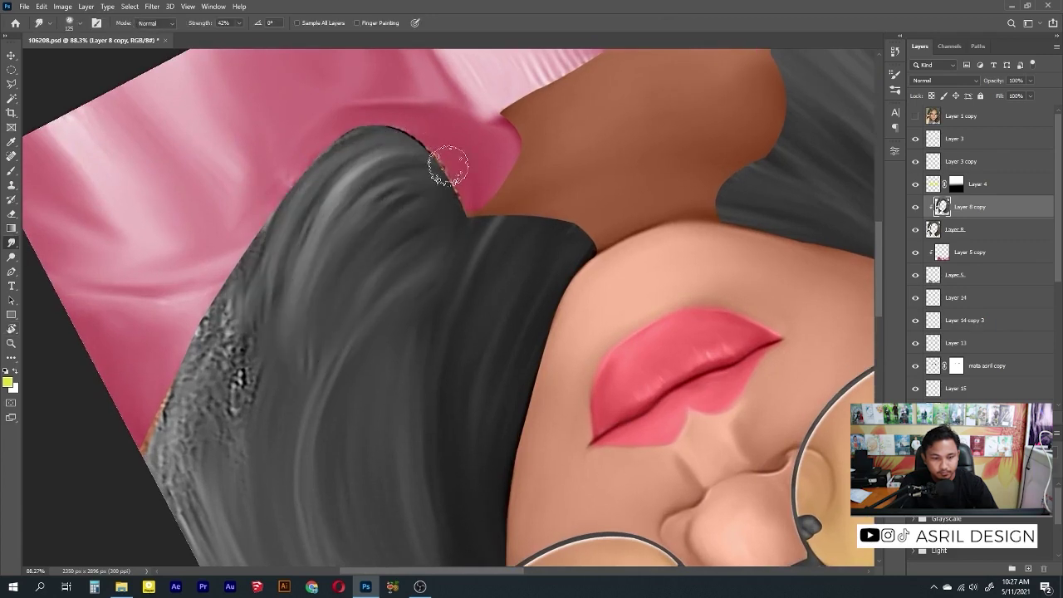
Step: Rotate the view back nearly upright and smooth the lower hair and forehead hairline
{"action": "key", "text": "r"}
{"action": "mouse_move", "coordinate": [532, 166]}
{"action": "left_mouse_down"}
{"action": "mouse_move", "coordinate": [491, 218]}
{"action": "mouse_move", "coordinate": [447, 209]}
{"action": "left_mouse_up"}
{"action": "scroll", "coordinate": [490, 217], "scroll_direction": "up", "scroll_amount": 3}
{"action": "mouse_move", "coordinate": [391, 434]}
{"action": "left_mouse_down"}
{"action": "mouse_move", "coordinate": [441, 316]}
{"action": "mouse_move", "coordinate": [435, 429]}
{"action": "mouse_move", "coordinate": [422, 330]}
{"action": "mouse_move", "coordinate": [407, 389]}
{"action": "mouse_move", "coordinate": [406, 346]}
{"action": "mouse_move", "coordinate": [308, 474]}
{"action": "left_mouse_up"}
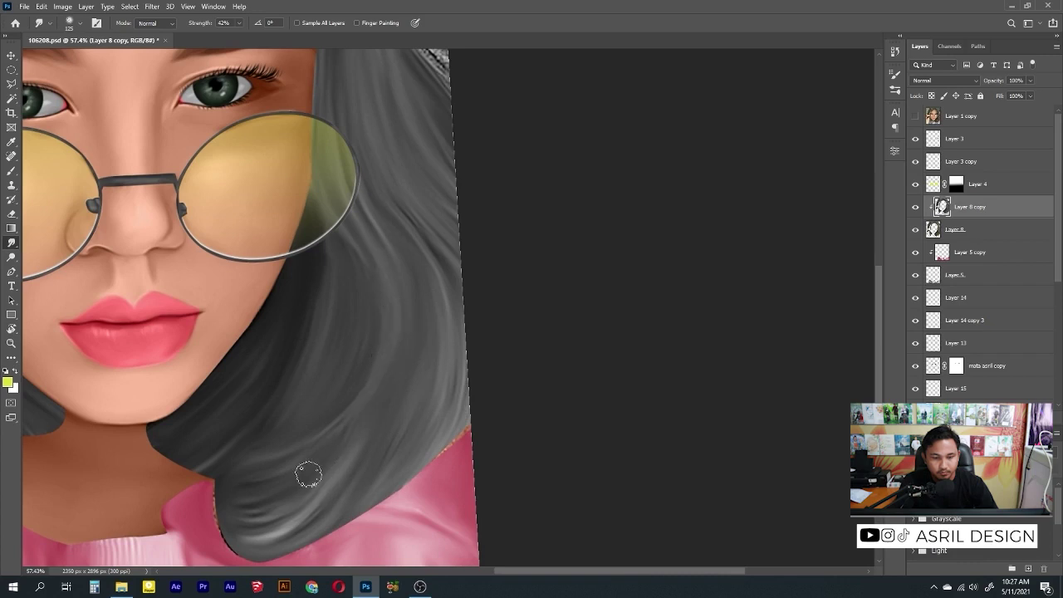
{"action": "scroll", "coordinate": [309, 475], "scroll_direction": "up", "scroll_amount": 2}
{"action": "scroll", "coordinate": [368, 396], "scroll_direction": "up", "scroll_amount": 3}
{"action": "scroll", "coordinate": [368, 396], "scroll_direction": "up", "scroll_amount": 2}
{"action": "scroll", "coordinate": [391, 217], "scroll_direction": "up", "scroll_amount": 1}
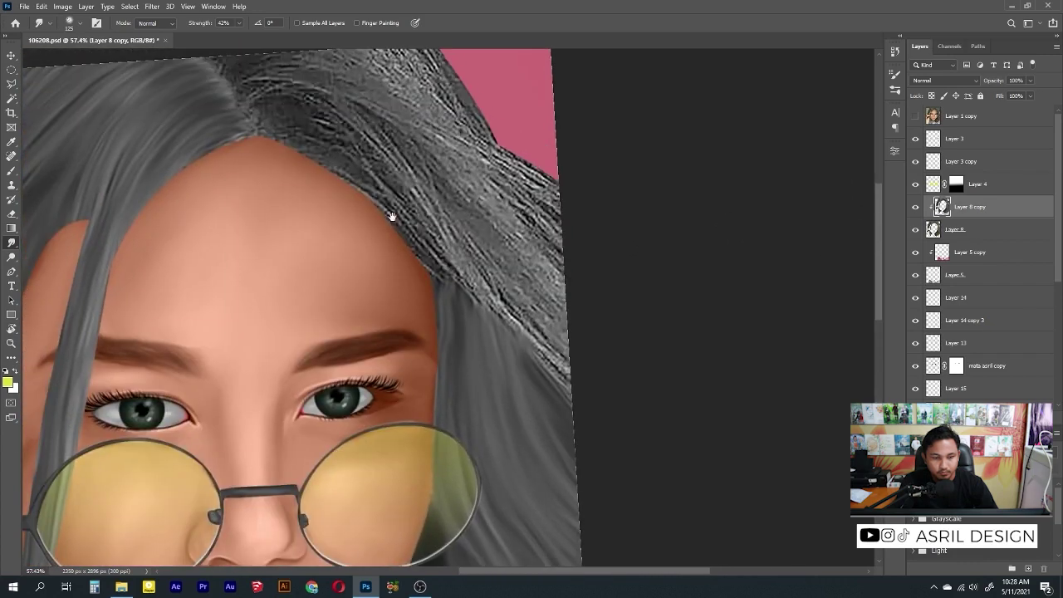
{"action": "left_click_drag", "start_coordinate": [341, 178], "coordinate": [423, 263]}
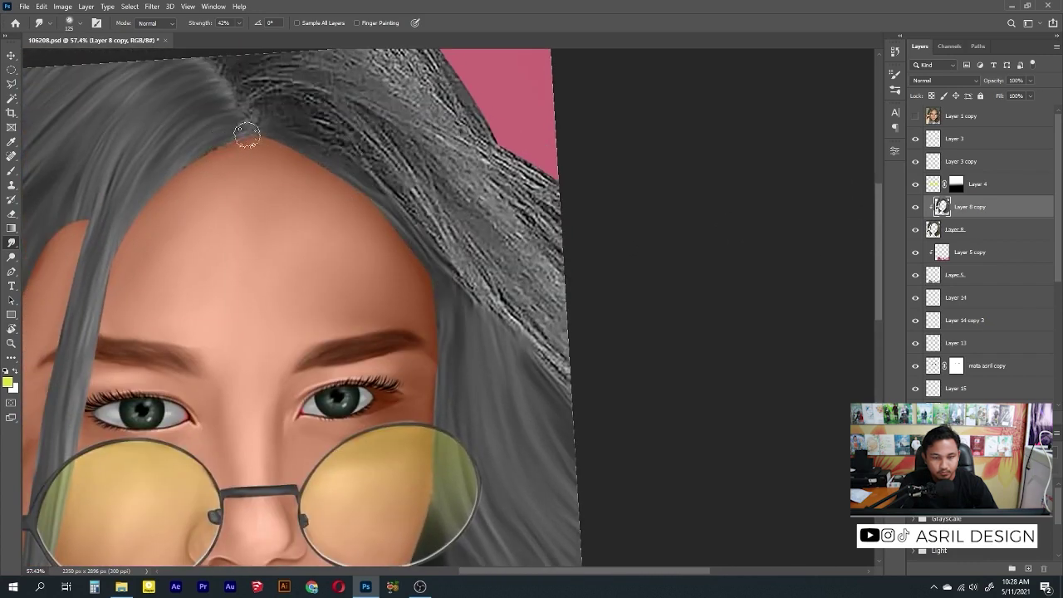
Step: Tilt the view and smooth the top hairline hair, enlarging the brush to 125
{"action": "key", "text": "r"}
{"action": "mouse_move", "coordinate": [274, 235]}
{"action": "left_mouse_down"}
{"action": "mouse_move", "coordinate": [617, 296]}
{"action": "mouse_move", "coordinate": [166, 238]}
{"action": "left_mouse_up"}
{"action": "left_click_drag", "start_coordinate": [428, 220], "coordinate": [619, 143]}
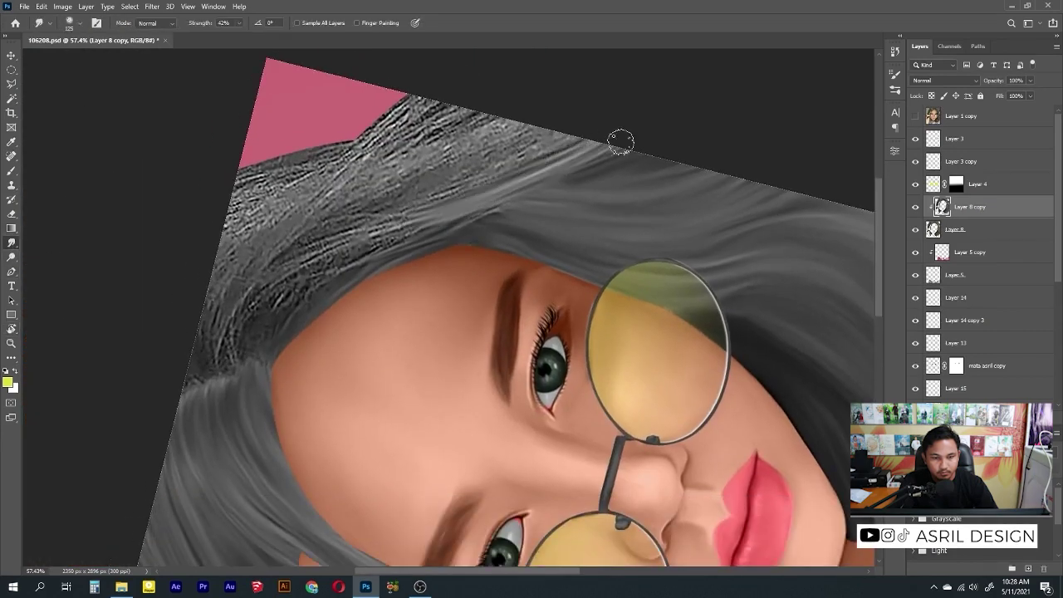
{"action": "left_click_drag", "start_coordinate": [454, 225], "coordinate": [553, 173]}
{"action": "key", "text": "bracketright"}
{"action": "key", "text": "bracketright"}
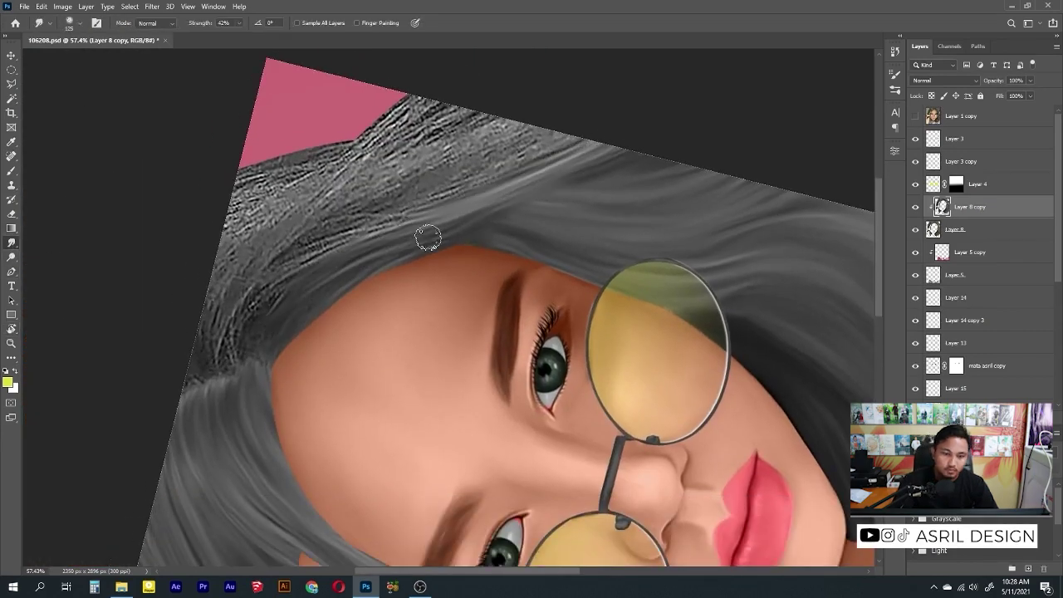
{"action": "mouse_move", "coordinate": [424, 235]}
{"action": "left_mouse_down"}
{"action": "mouse_move", "coordinate": [274, 295]}
{"action": "mouse_move", "coordinate": [245, 349]}
{"action": "mouse_move", "coordinate": [208, 352]}
{"action": "mouse_move", "coordinate": [258, 337]}
{"action": "mouse_move", "coordinate": [333, 191]}
{"action": "left_mouse_up"}
{"action": "mouse_move", "coordinate": [357, 249]}
{"action": "left_mouse_down"}
{"action": "mouse_move", "coordinate": [451, 154]}
{"action": "mouse_move", "coordinate": [522, 142]}
{"action": "mouse_move", "coordinate": [471, 182]}
{"action": "left_mouse_up"}
Step: Smooth the top and upper-left hairline with brush sizes 175 then 100, including the speckled outer edge
{"action": "key", "text": "bracketright"}
{"action": "key", "text": "bracketright"}
{"action": "mouse_move", "coordinate": [294, 208]}
{"action": "left_mouse_down"}
{"action": "mouse_move", "coordinate": [448, 125]}
{"action": "mouse_move", "coordinate": [441, 117]}
{"action": "left_mouse_up"}
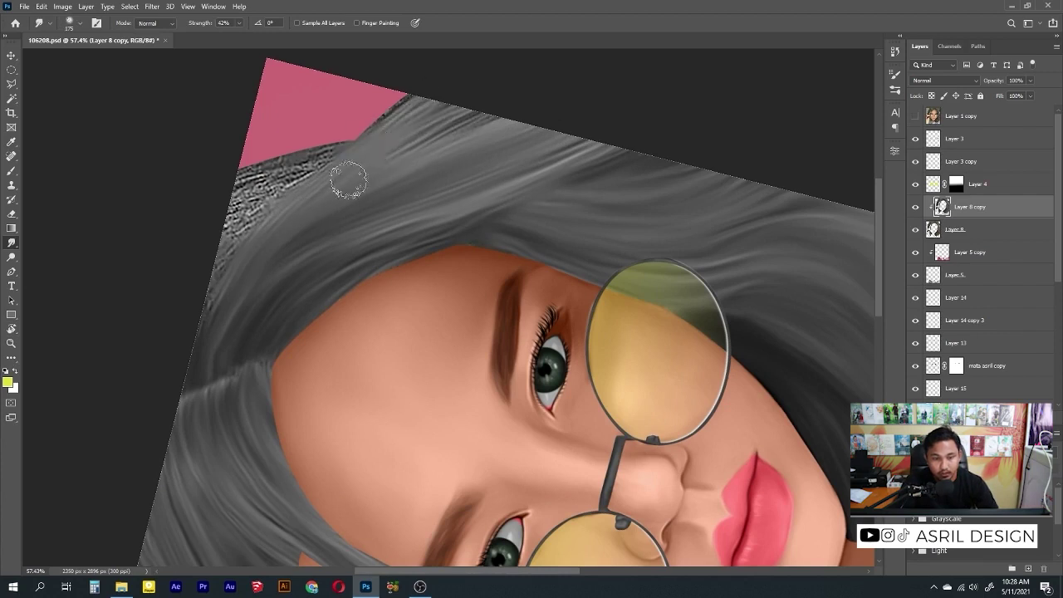
{"action": "left_click_drag", "start_coordinate": [505, 108], "coordinate": [350, 149]}
{"action": "key", "text": "bracketleft"}
{"action": "key", "text": "bracketleft"}
{"action": "key", "text": "bracketleft"}
{"action": "left_click_drag", "start_coordinate": [257, 199], "coordinate": [336, 149]}
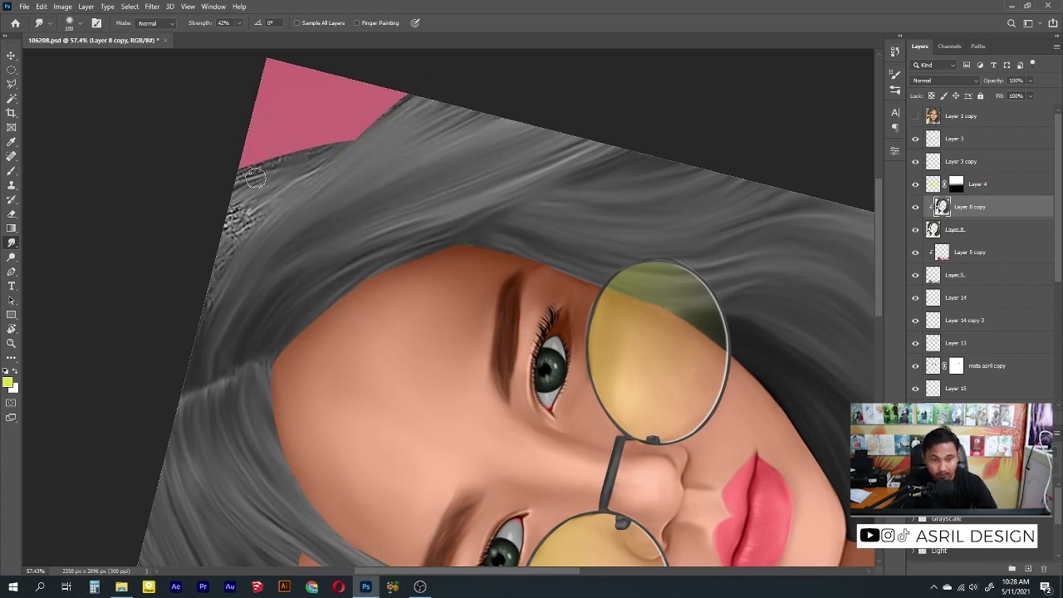
{"action": "mouse_move", "coordinate": [245, 178]}
{"action": "left_mouse_down"}
{"action": "mouse_move", "coordinate": [311, 171]}
{"action": "mouse_move", "coordinate": [238, 225]}
{"action": "left_mouse_up"}
{"action": "left_click_drag", "start_coordinate": [368, 135], "coordinate": [207, 233]}
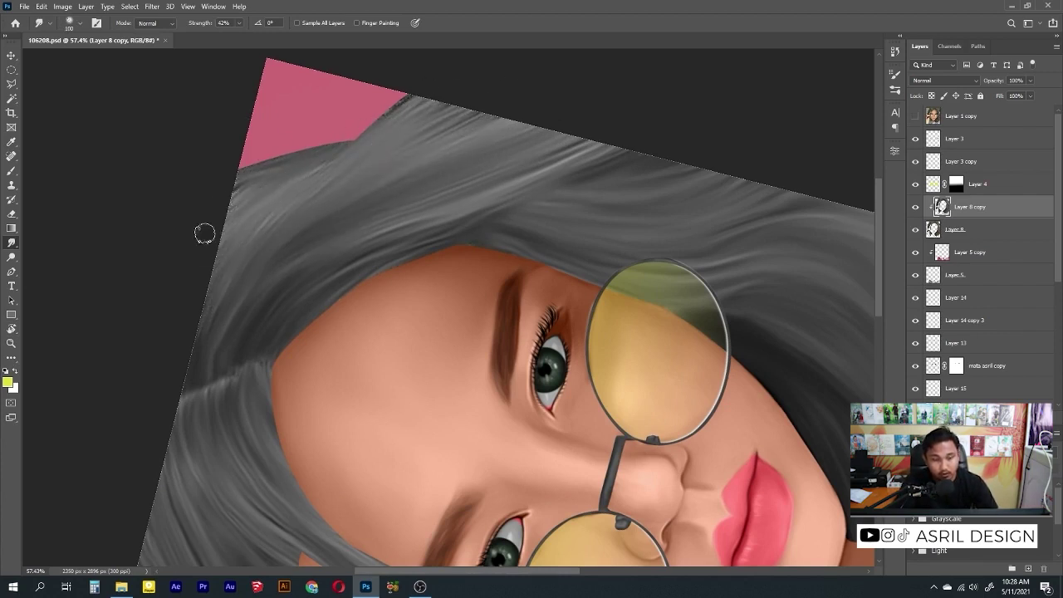
Step: Rotate the canvas view back upright
{"action": "key", "text": "r"}
{"action": "left_click_drag", "start_coordinate": [364, 317], "coordinate": [468, 230]}
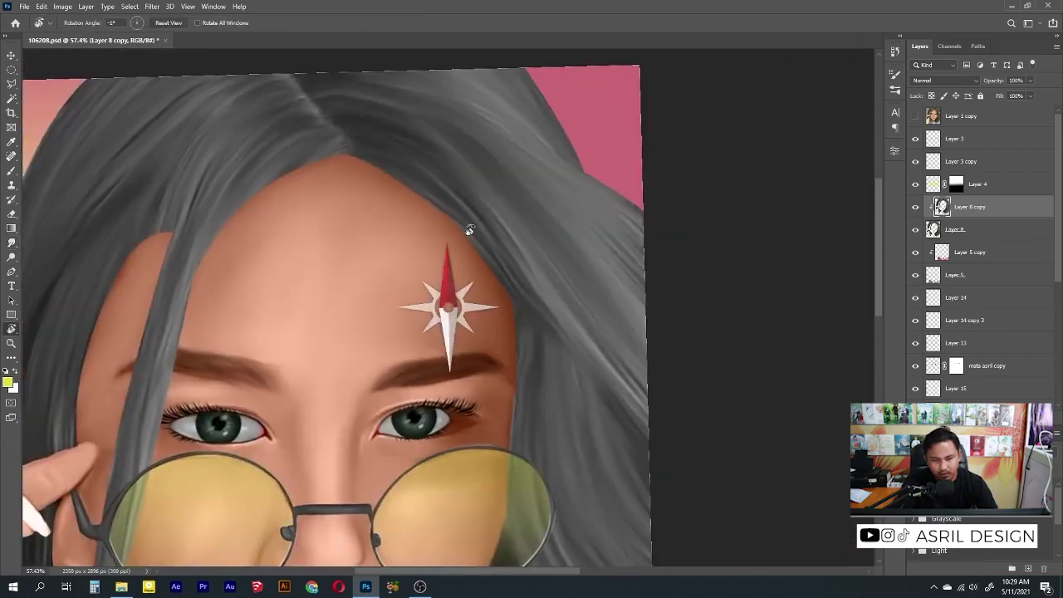
{"action": "scroll", "coordinate": [468, 249], "scroll_direction": "down", "scroll_amount": 5}
{"action": "scroll", "coordinate": [473, 257], "scroll_direction": "up", "scroll_amount": 2}
{"action": "scroll", "coordinate": [477, 267], "scroll_direction": "down", "scroll_amount": 2}
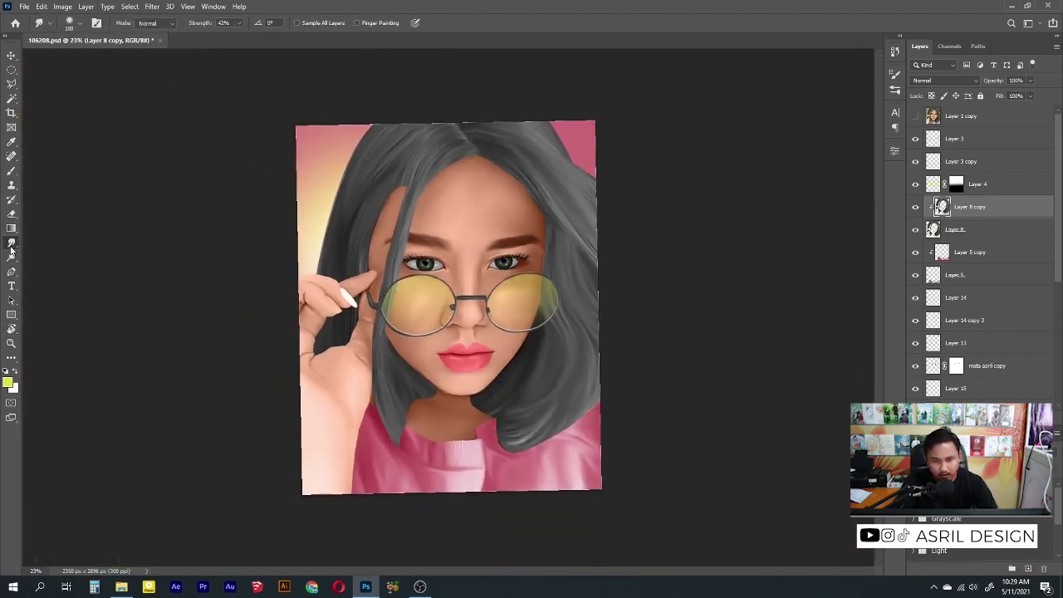
{"action": "scroll", "coordinate": [500, 133], "scroll_direction": "up", "scroll_amount": 2}
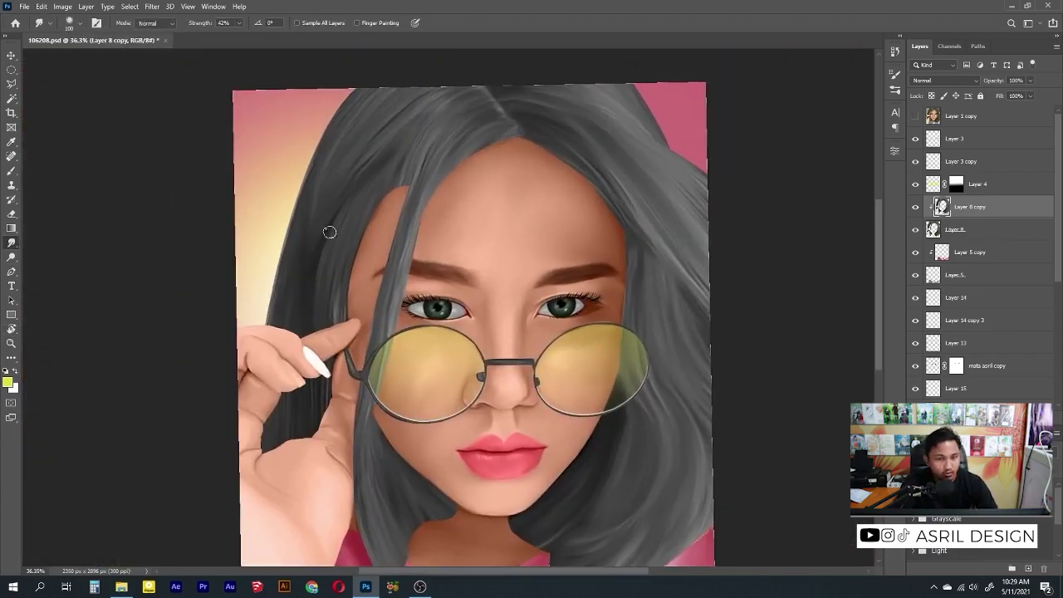
Step: Give the Layer 3 glasses frames a bronze tint with Color Balance shifted toward red and blue
{"action": "left_click", "coordinate": [968, 176]}
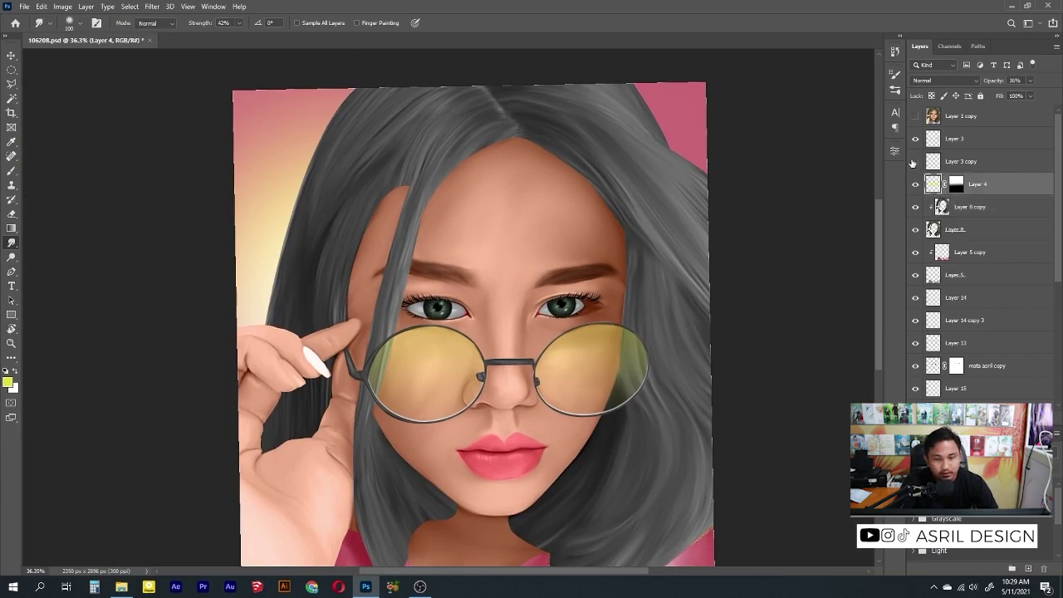
{"action": "left_click", "coordinate": [915, 139]}
{"action": "left_click", "coordinate": [954, 140]}
{"action": "key", "text": "ctrl+b"}
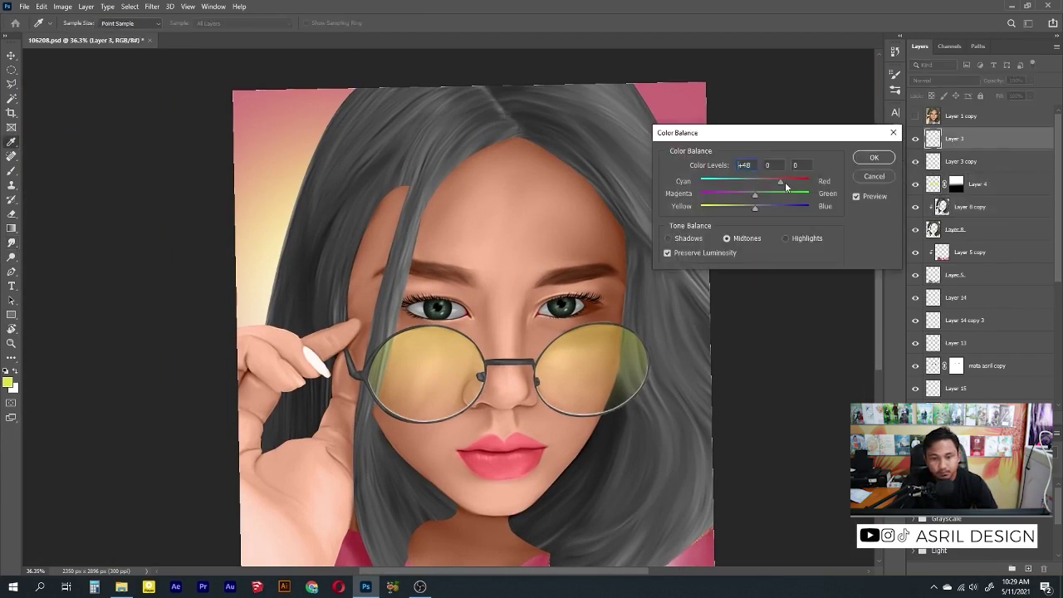
{"action": "left_click", "coordinate": [774, 196]}
{"action": "mouse_move", "coordinate": [756, 207]}
{"action": "left_mouse_down"}
{"action": "mouse_move", "coordinate": [777, 208]}
{"action": "mouse_move", "coordinate": [767, 195]}
{"action": "mouse_move", "coordinate": [788, 181]}
{"action": "left_mouse_up"}
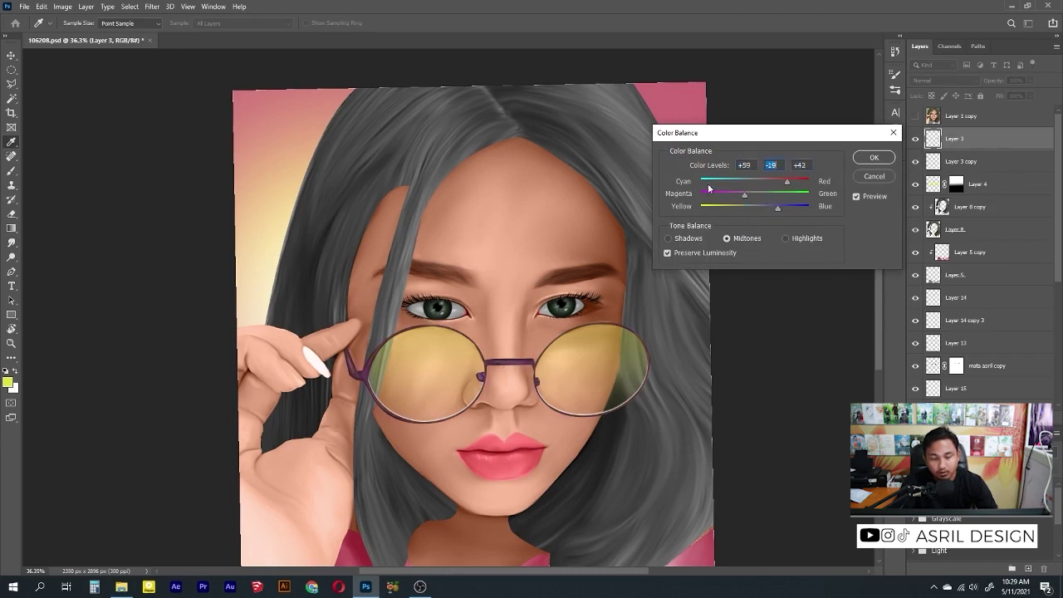
{"action": "left_click", "coordinate": [869, 158]}
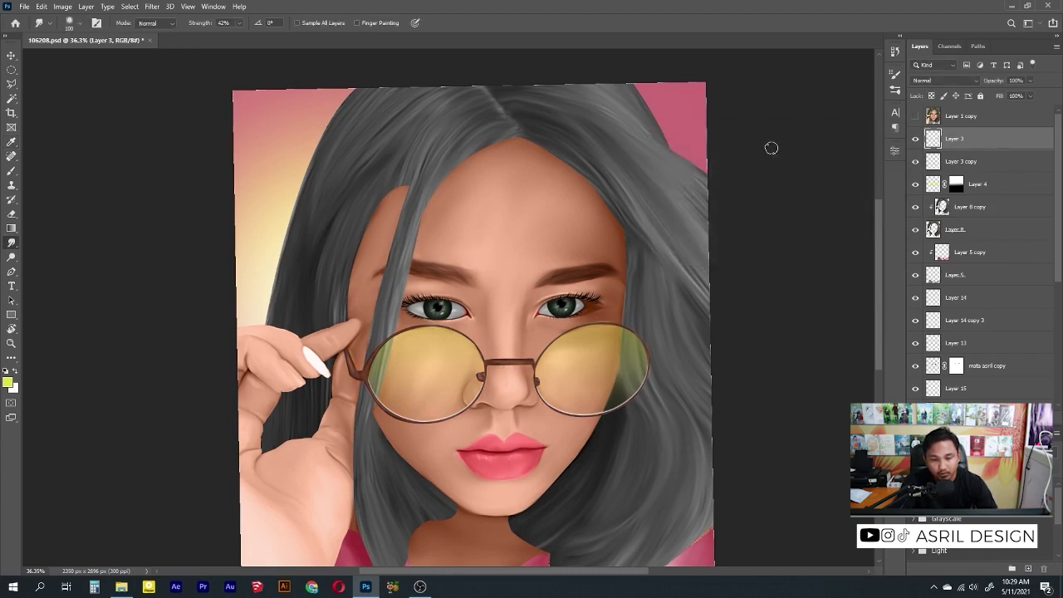
Step: Select Layer 8 copy and Layer 8, and toggle the Layer 1 copy reference photo to compare
{"action": "left_click", "coordinate": [598, 200], "text": "ctrl"}
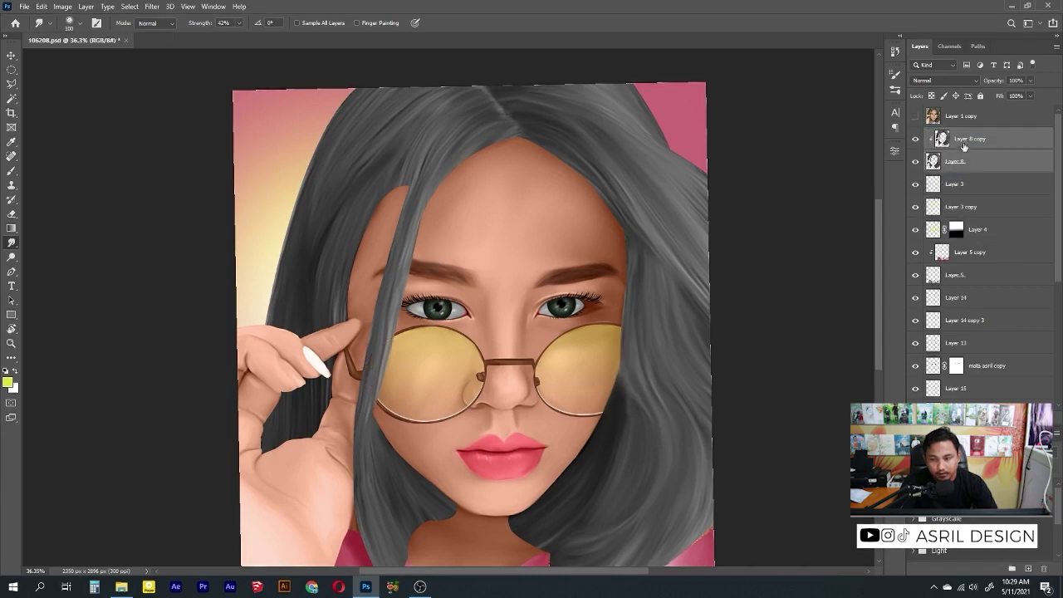
{"action": "key", "text": "v"}
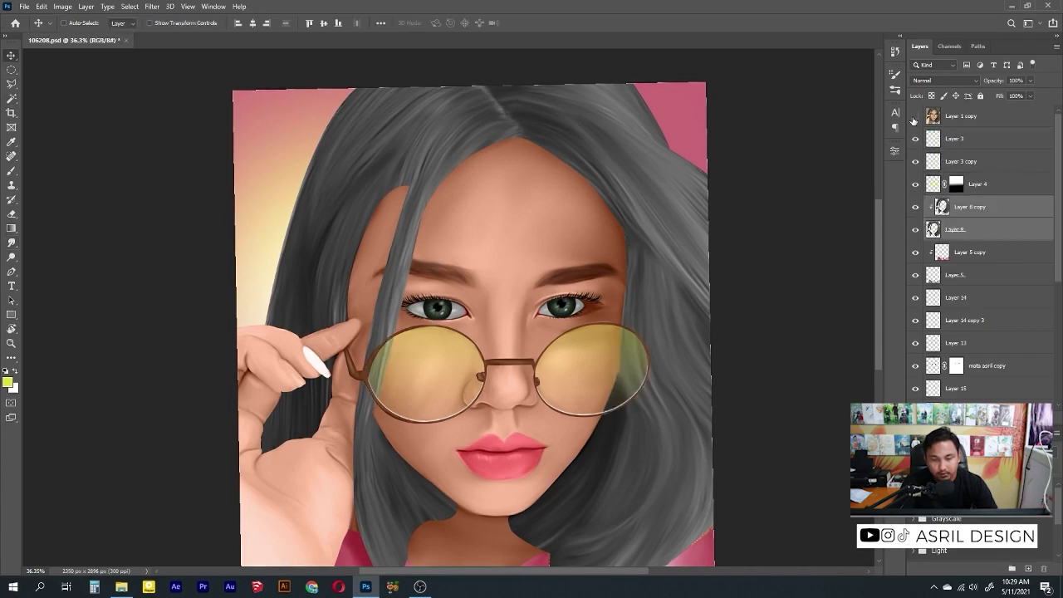
{"action": "left_click", "coordinate": [915, 117]}
{"action": "left_click", "coordinate": [914, 117]}
Step: Fade the Layer 1 copy reference to about 32% and add a new layer above Layer 8 copy
{"action": "left_click", "coordinate": [963, 116]}
{"action": "left_click", "coordinate": [914, 117]}
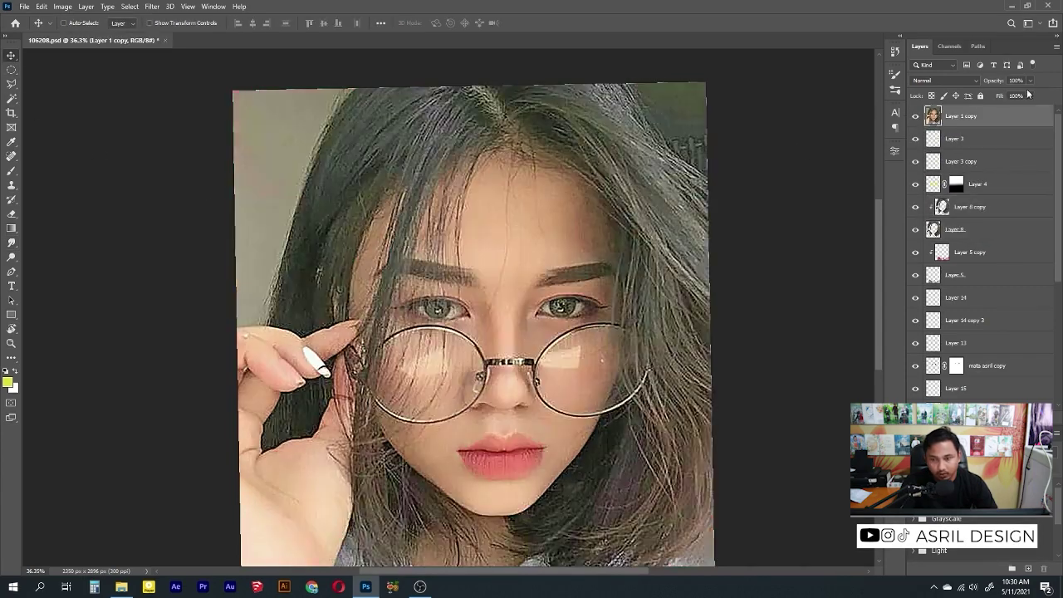
{"action": "left_click_drag", "start_coordinate": [1001, 97], "coordinate": [998, 97]}
{"action": "left_click", "coordinate": [972, 207]}
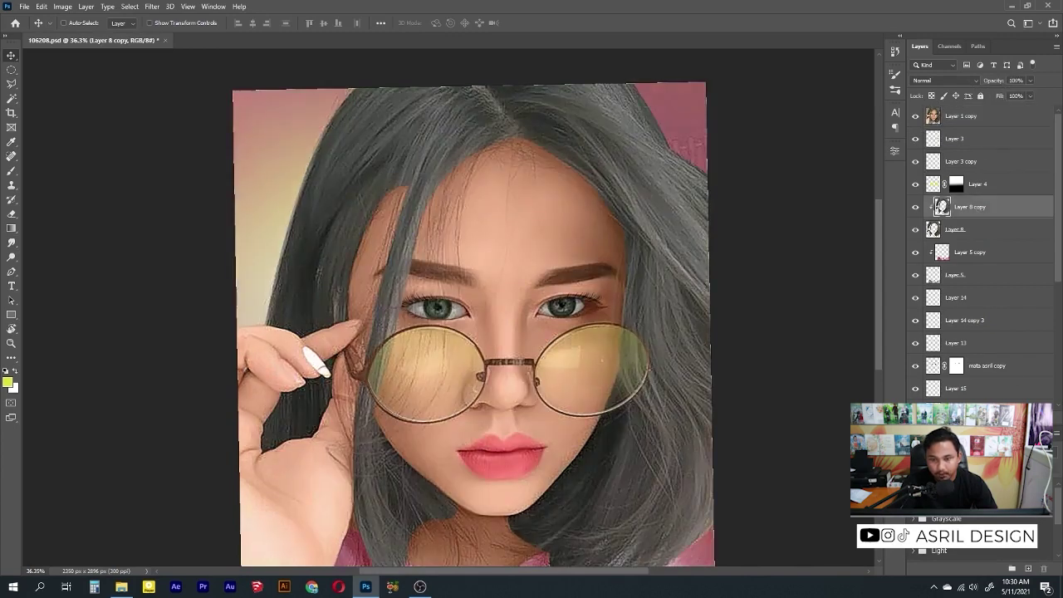
{"action": "key", "text": "ctrl+shift+alt+n"}
Step: Pick a new foreground colour and a hard round brush at 100% opacity, and unclip Layer 16
{"action": "left_click", "coordinate": [8, 382]}
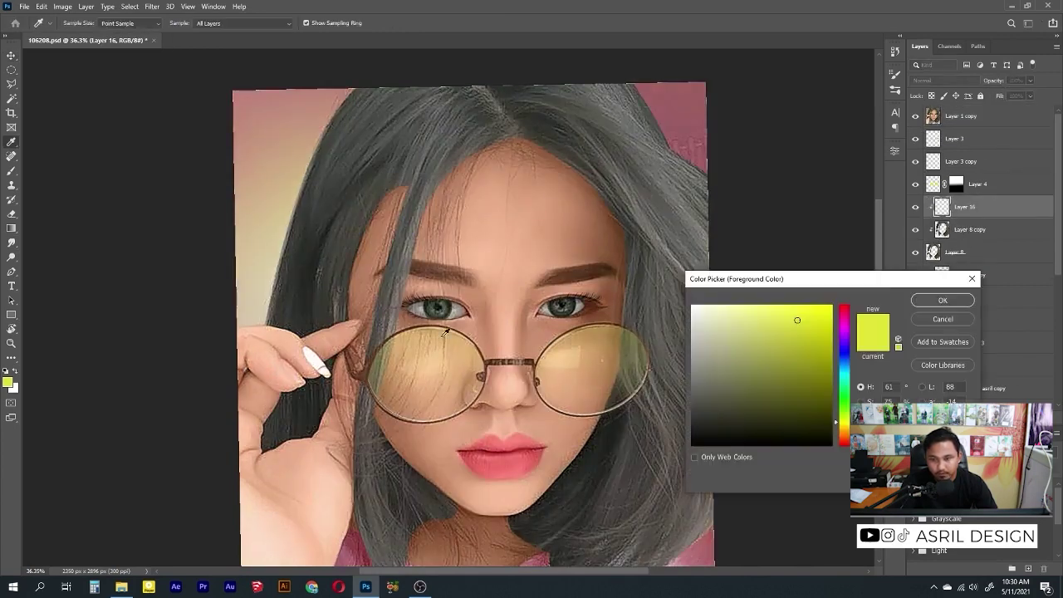
{"action": "left_click", "coordinate": [927, 301]}
{"action": "key", "text": "b"}
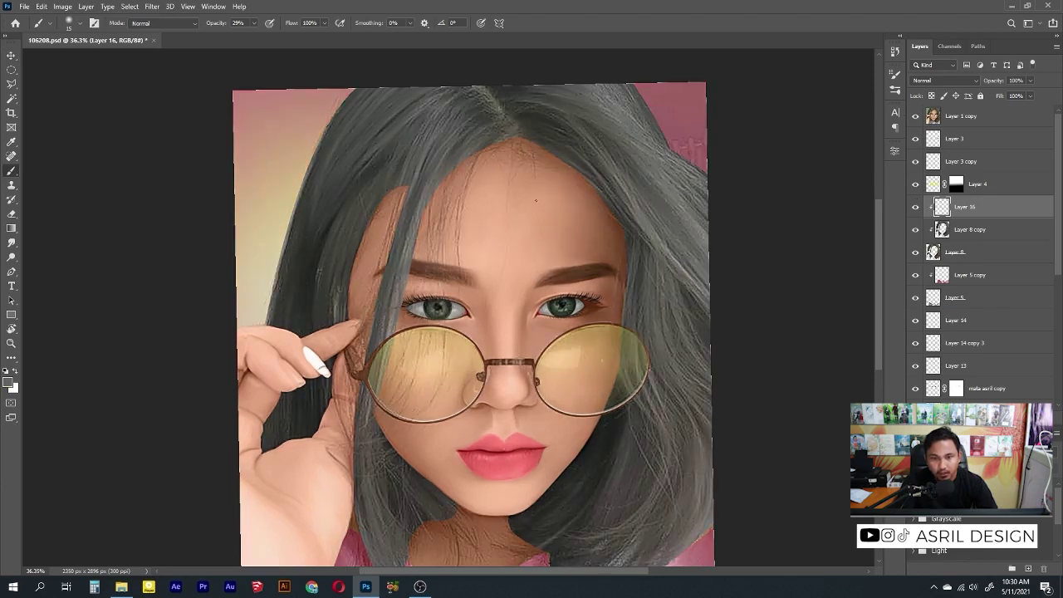
{"action": "right_click", "coordinate": [521, 187]}
{"action": "double_click", "coordinate": [696, 330]}
{"action": "left_click", "coordinate": [915, 116]}
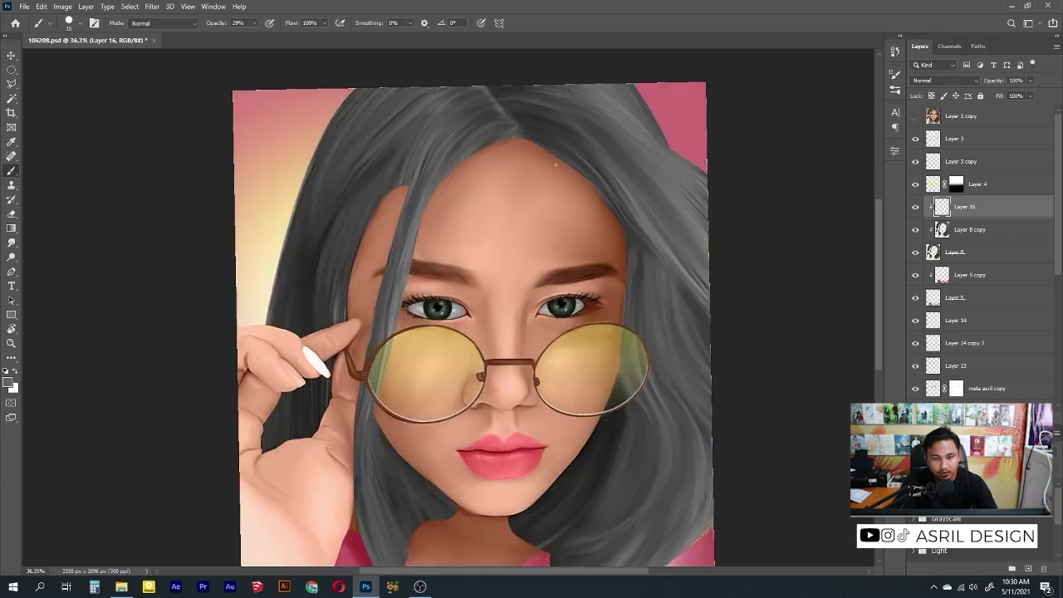
{"action": "left_click_drag", "start_coordinate": [253, 24], "coordinate": [297, 38]}
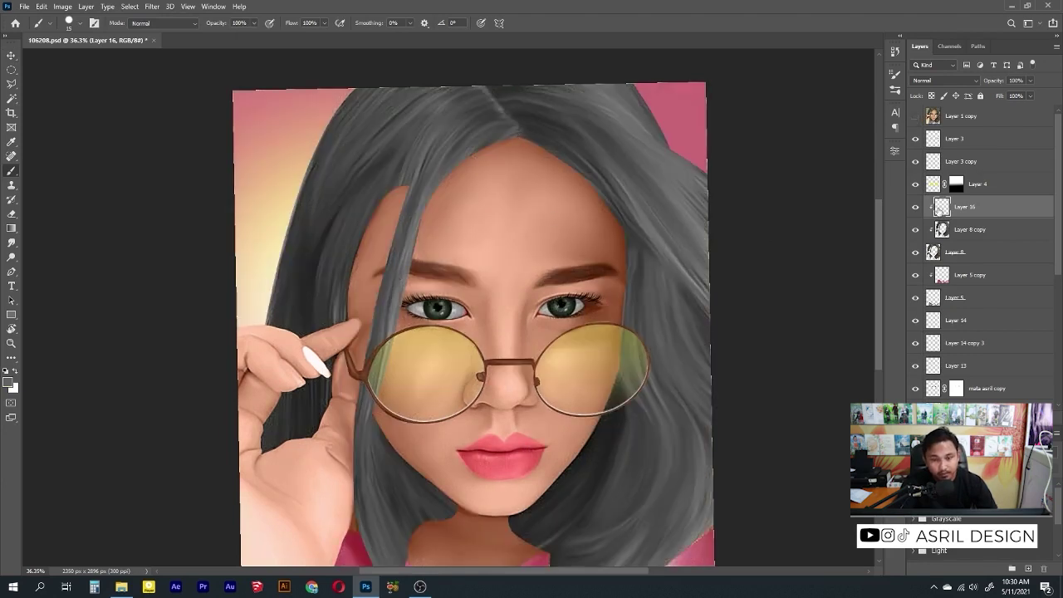
{"action": "key", "text": "ctrl+alt+g"}
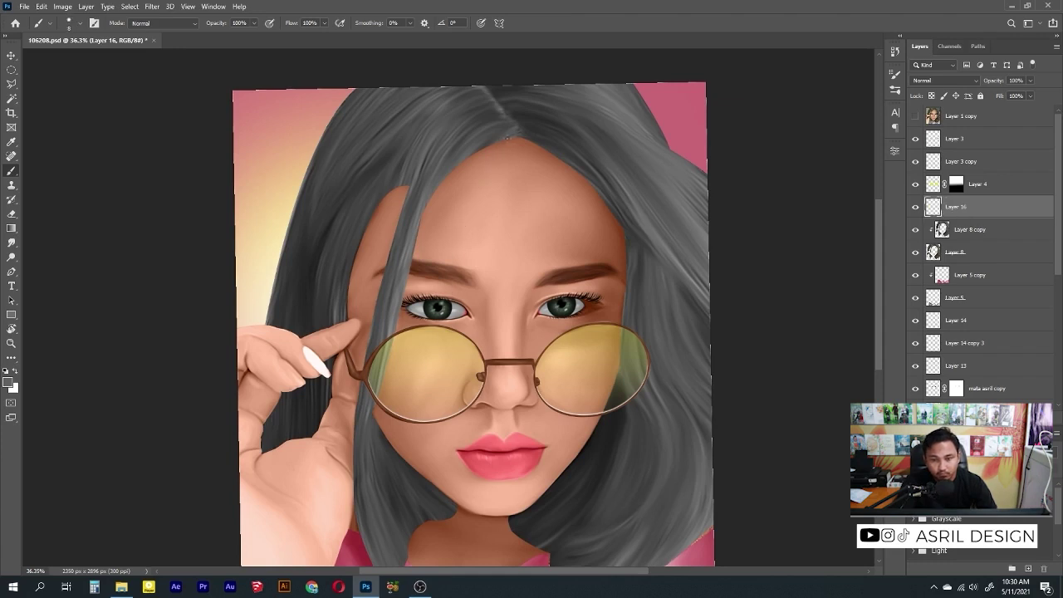
{"action": "left_click", "coordinate": [916, 116]}
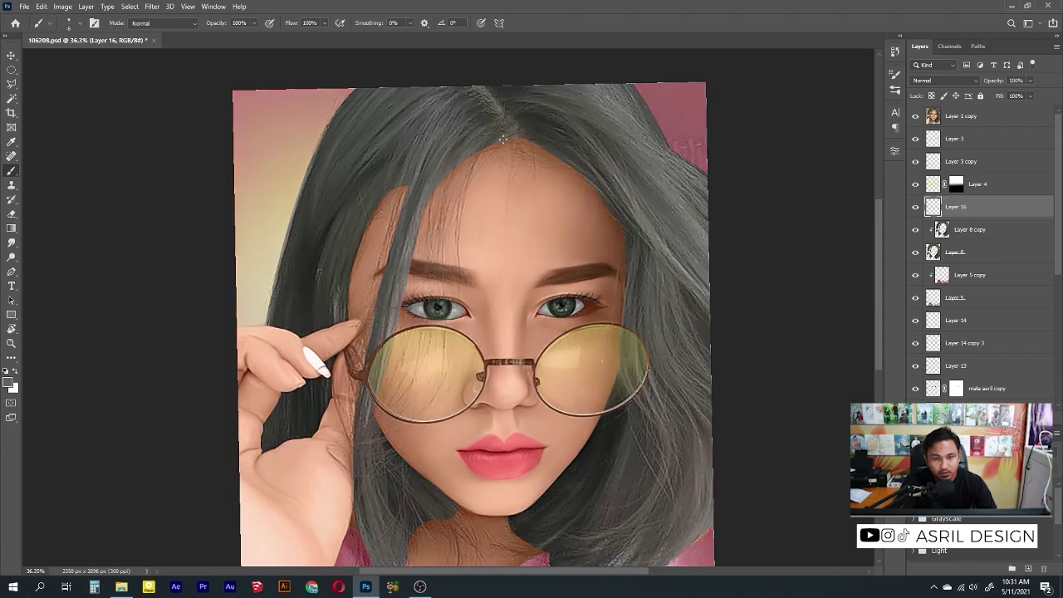
Step: Compare the painting with the reference photo and sample the grey hair colour for strands
{"action": "left_click", "coordinate": [915, 116]}
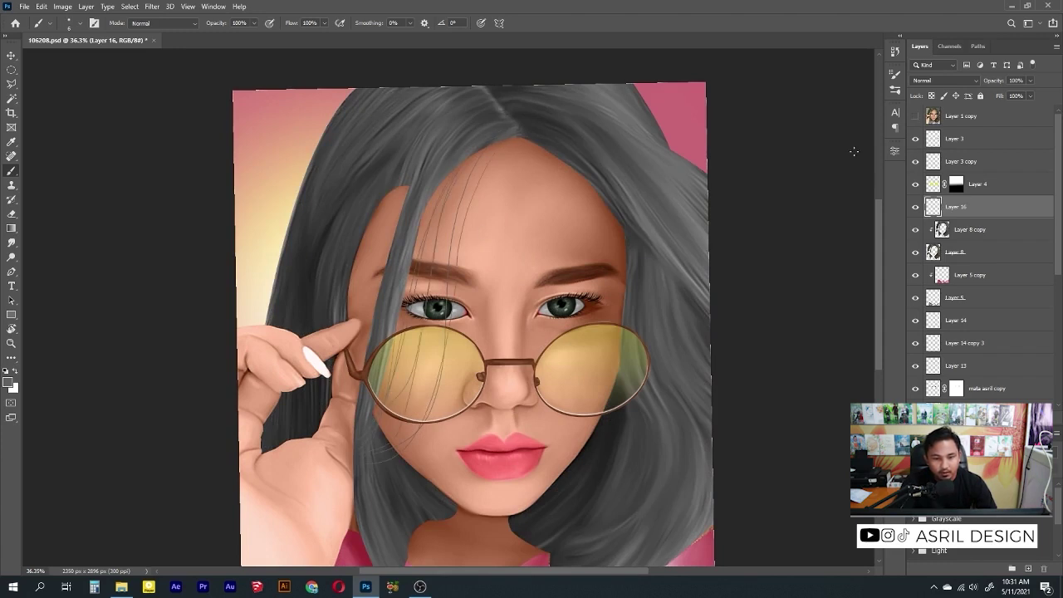
{"action": "scroll", "coordinate": [432, 199], "scroll_direction": "up", "scroll_amount": 2}
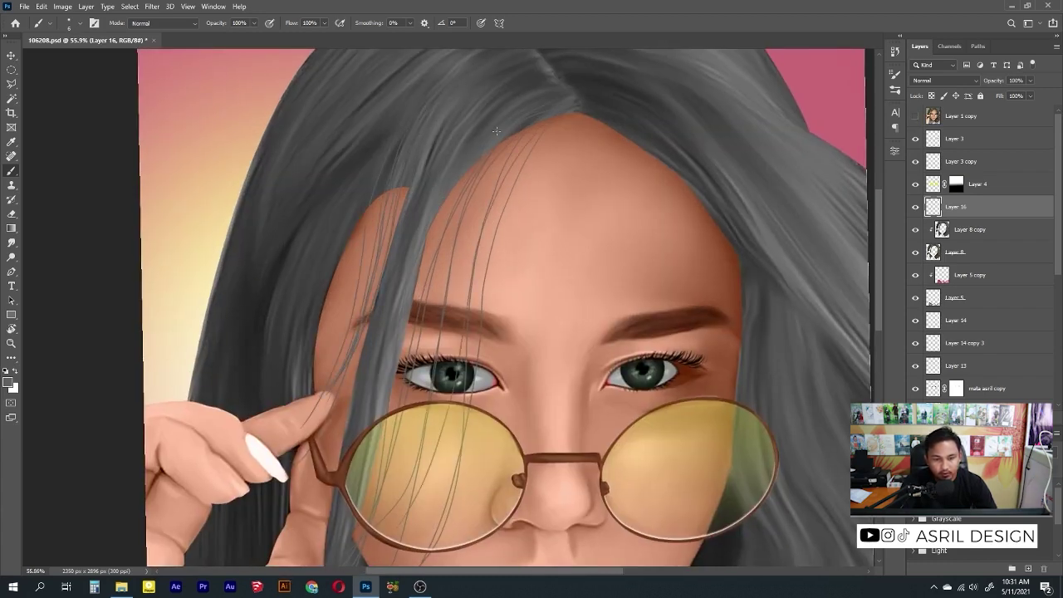
{"action": "scroll", "coordinate": [502, 172], "scroll_direction": "down", "scroll_amount": 2}
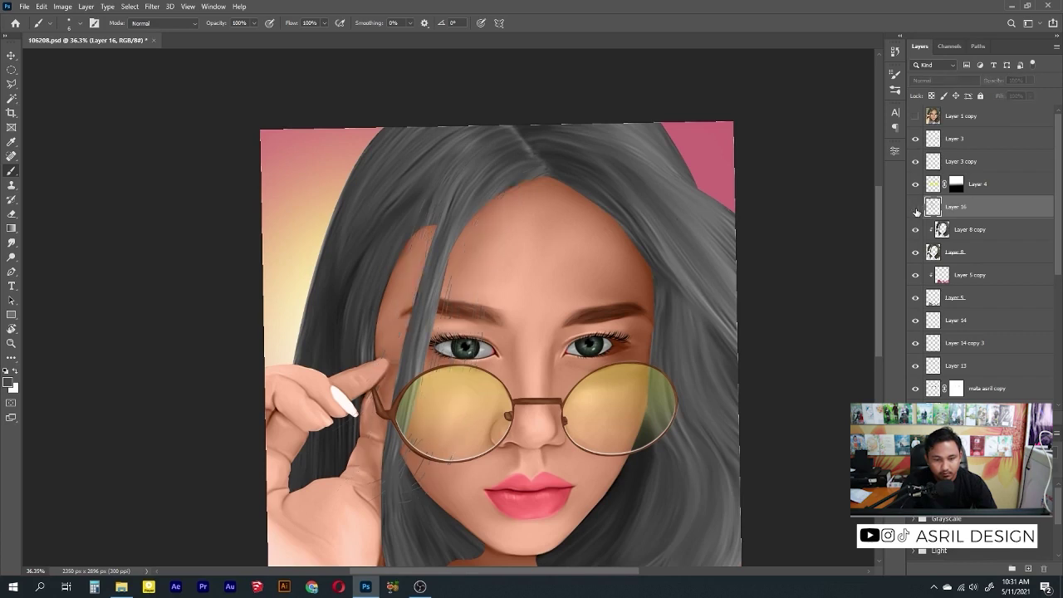
{"action": "left_click", "coordinate": [915, 116]}
{"action": "left_click", "coordinate": [915, 116]}
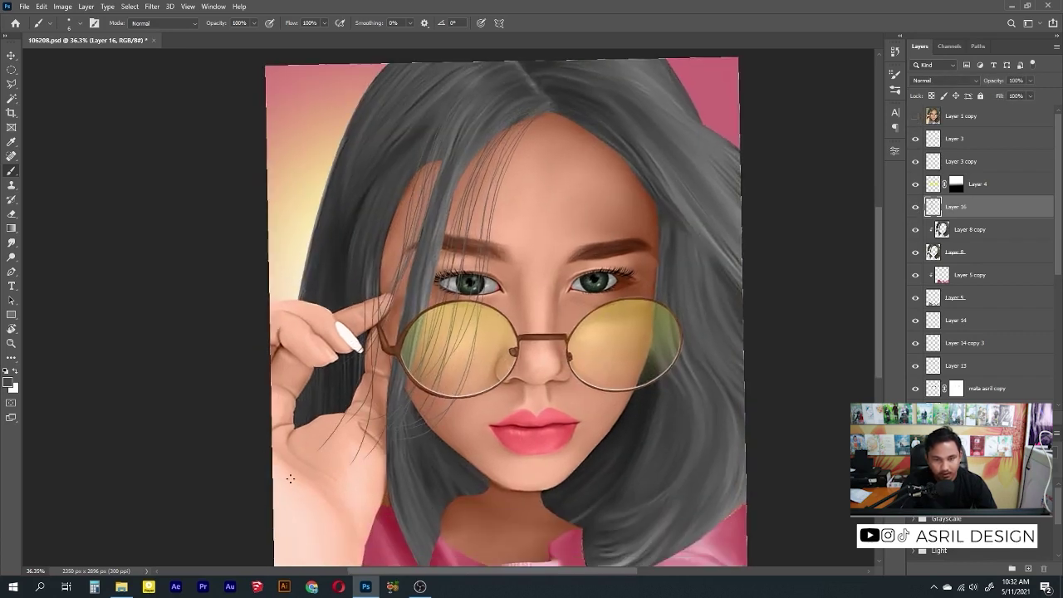
{"action": "scroll", "coordinate": [384, 164], "scroll_direction": "up", "scroll_amount": 1}
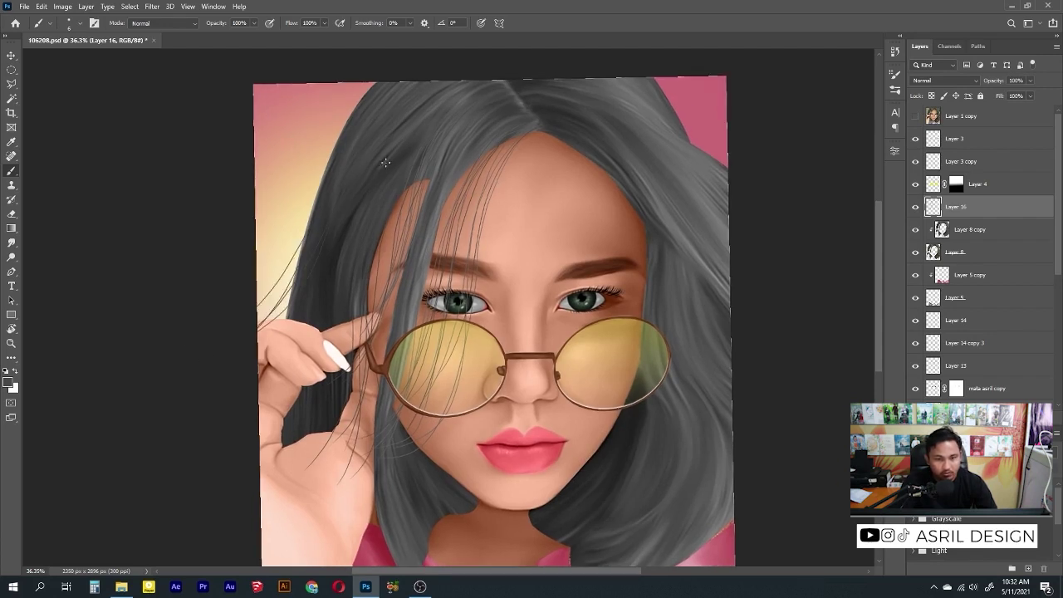
{"action": "left_click", "coordinate": [470, 96], "text": "alt"}
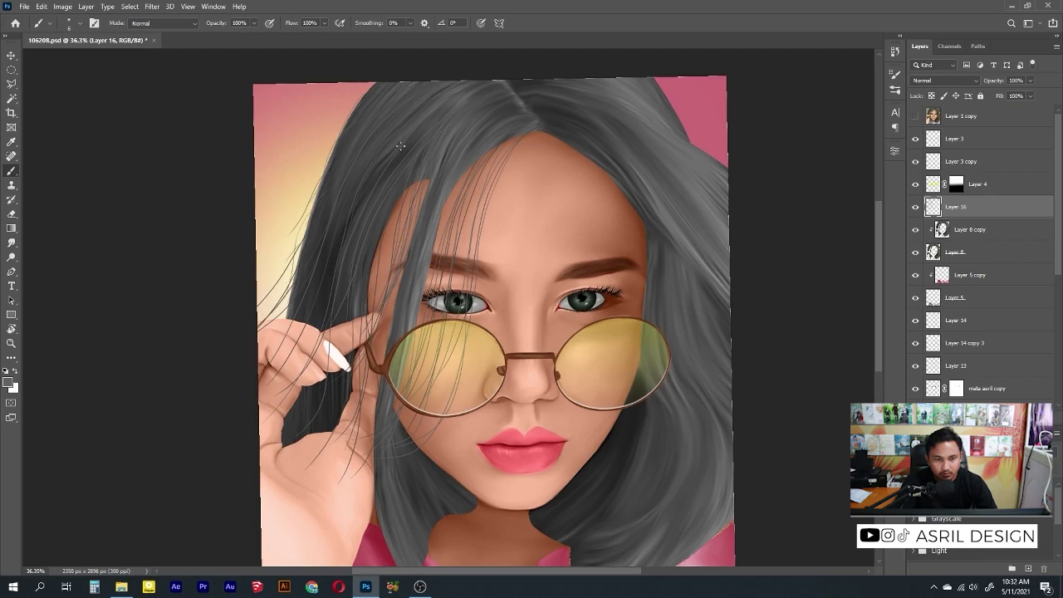
{"action": "scroll", "coordinate": [619, 213], "scroll_direction": "down", "scroll_amount": 2}
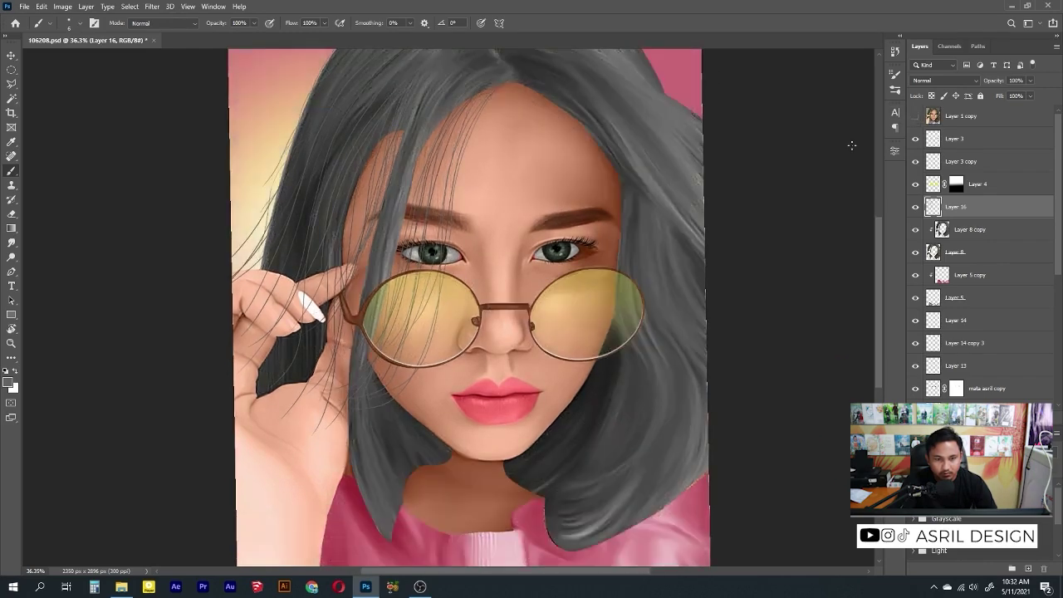
Step: With the reference hidden, paint thin grey strands by the chin and falling onto the pink sweater
{"action": "scroll", "coordinate": [619, 213], "scroll_direction": "down", "scroll_amount": 3}
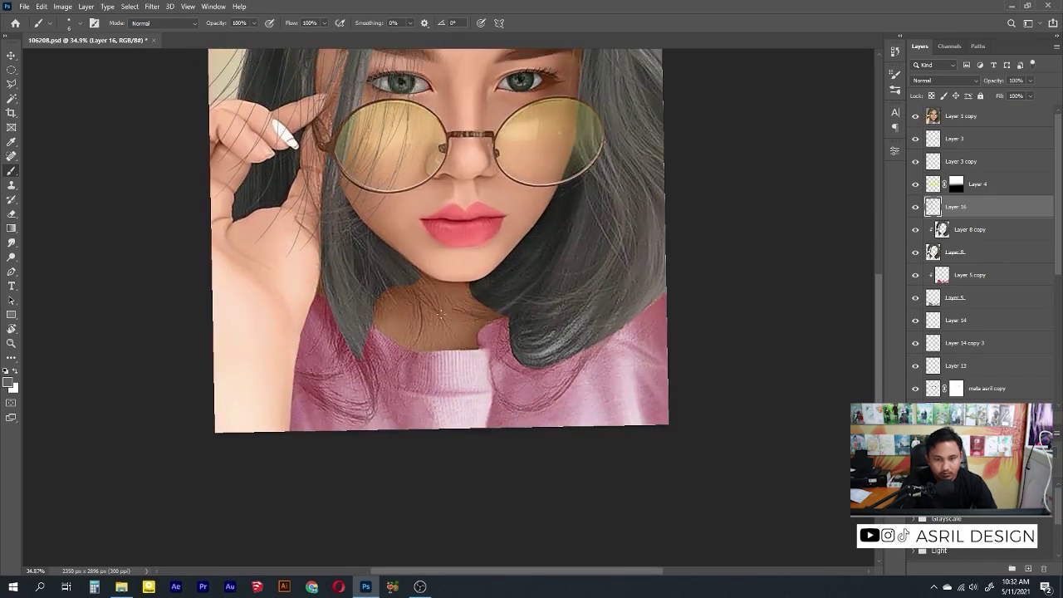
{"action": "left_click", "coordinate": [916, 116]}
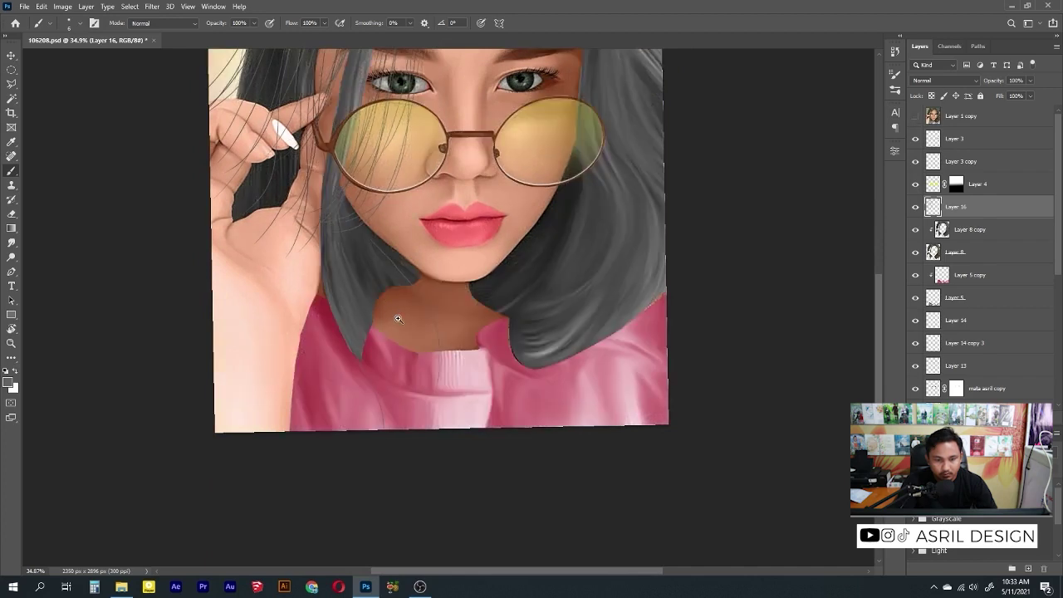
{"action": "scroll", "coordinate": [316, 282], "scroll_direction": "up", "scroll_amount": 2, "text": "alt"}
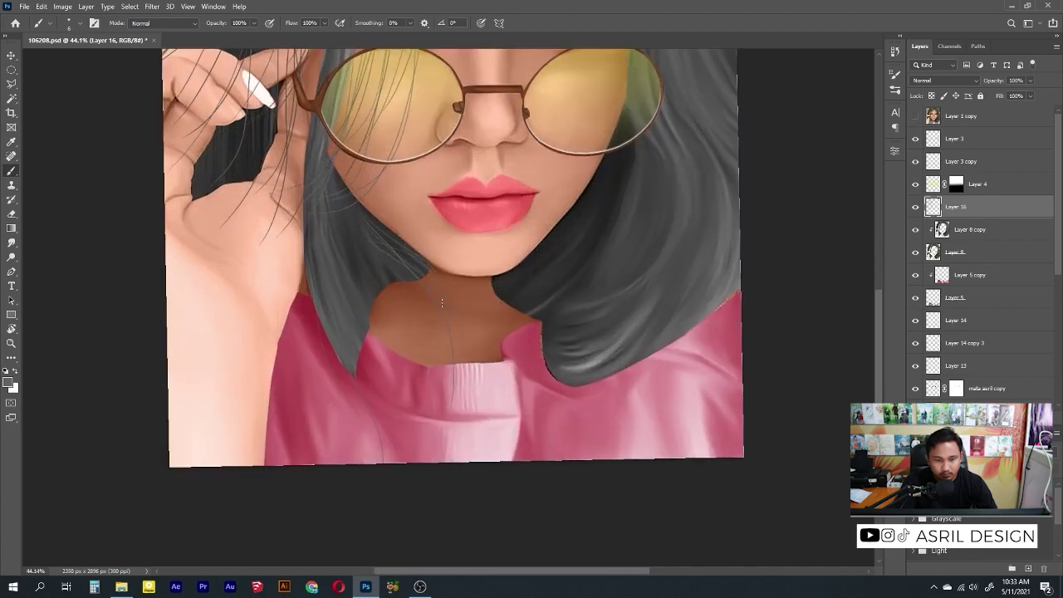
{"action": "scroll", "coordinate": [432, 266], "scroll_direction": "up", "scroll_amount": 3, "text": "alt"}
{"action": "left_click_drag", "start_coordinate": [347, 279], "coordinate": [330, 218]}
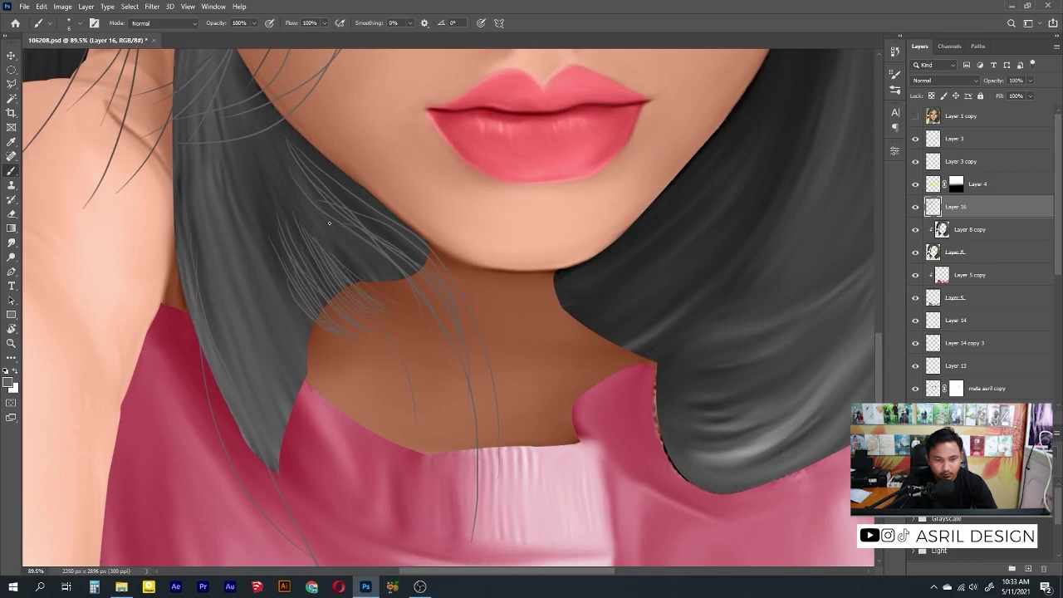
{"action": "left_click_drag", "start_coordinate": [295, 312], "coordinate": [243, 252]}
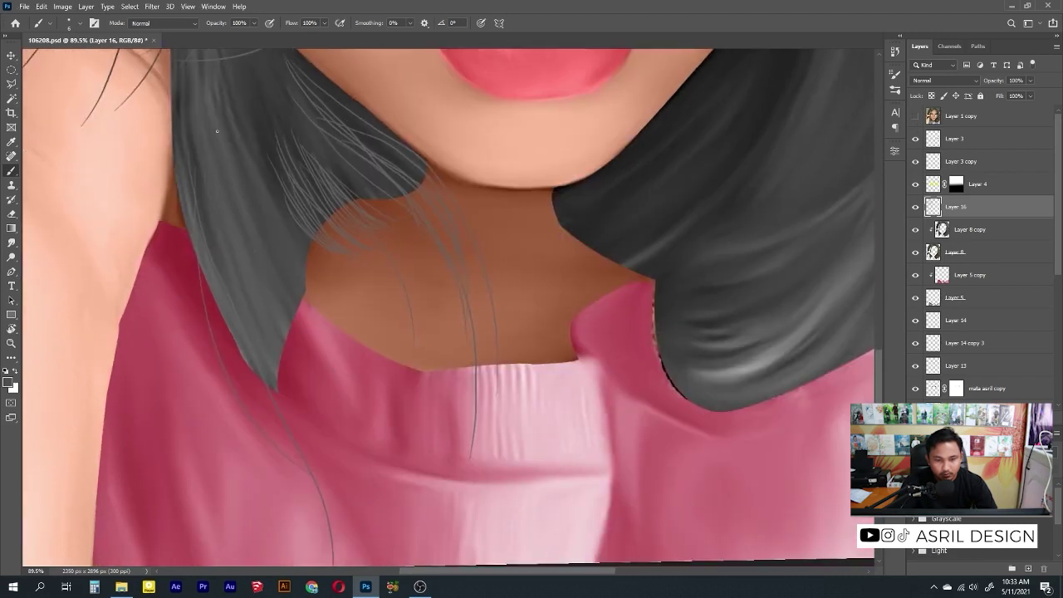
{"action": "left_click_drag", "start_coordinate": [301, 304], "coordinate": [348, 495]}
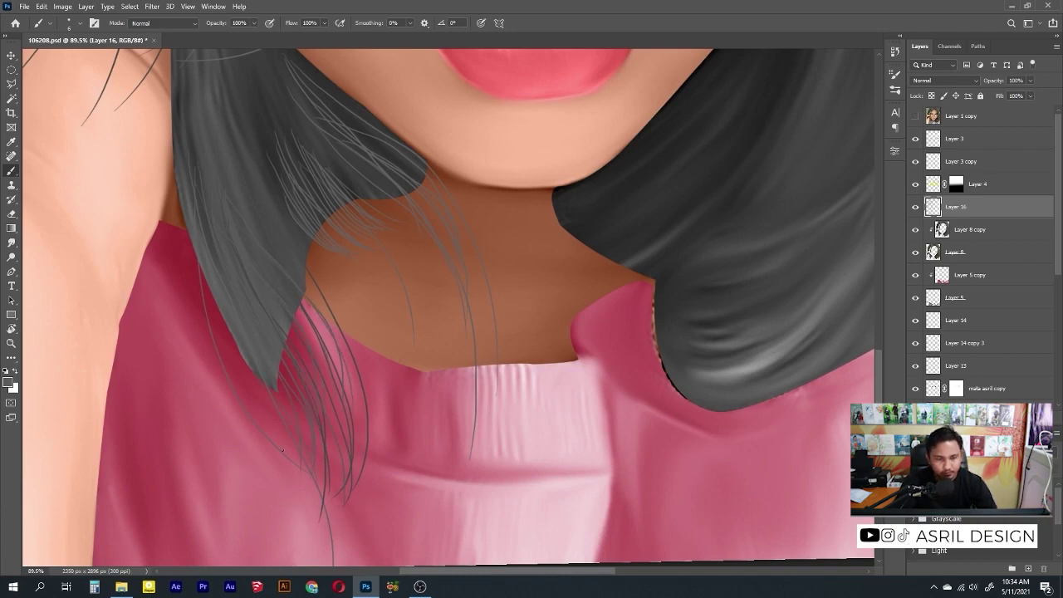
{"action": "key", "text": "ctrl+0"}
{"action": "key", "text": "ctrl+1"}
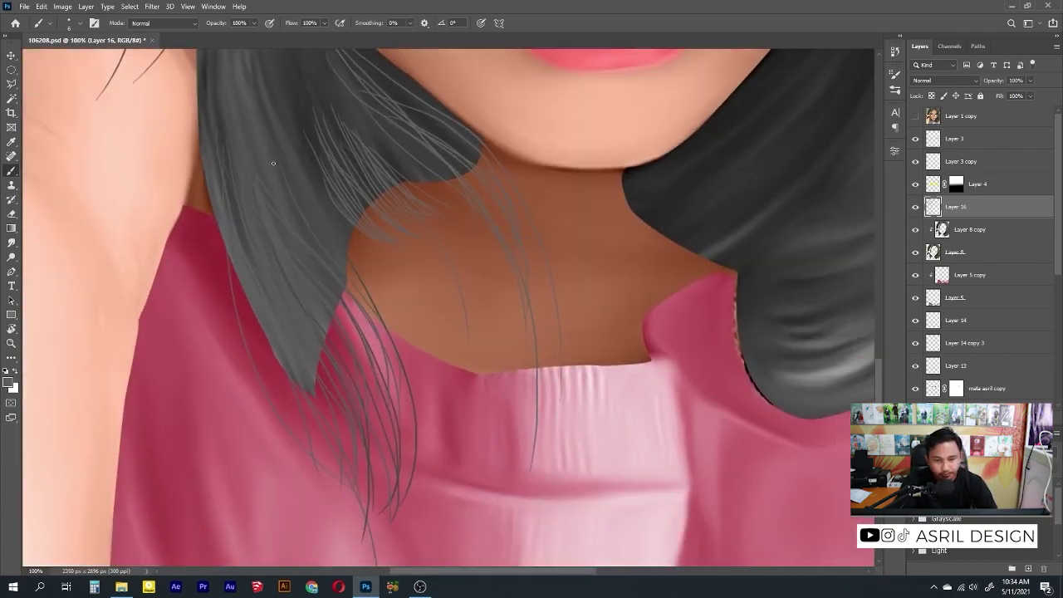
{"action": "left_click_drag", "start_coordinate": [664, 265], "coordinate": [543, 418]}
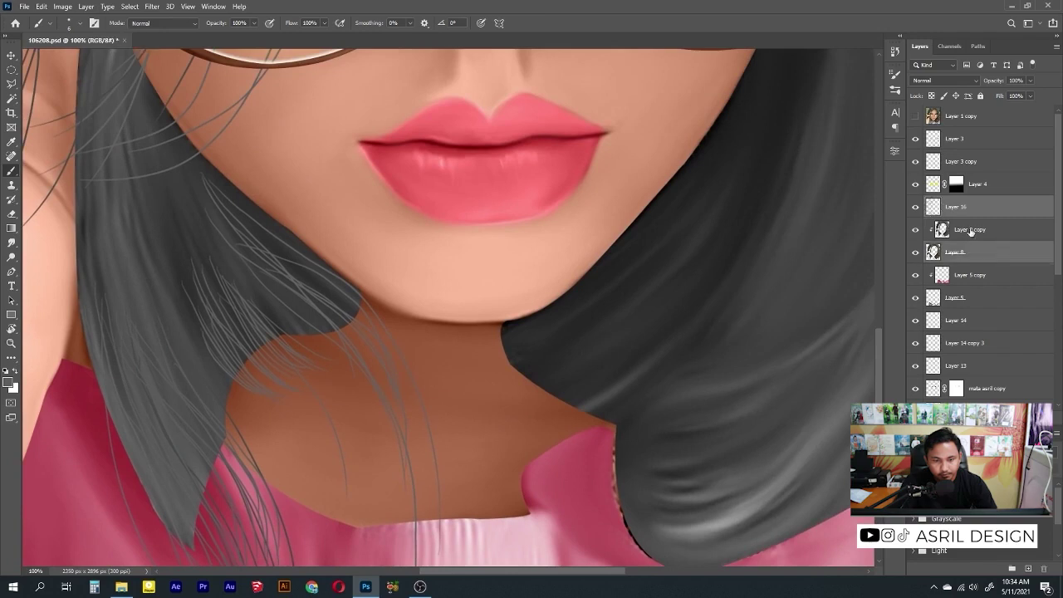
Step: Smudge the light strands beside the chin and the lower edge of the left hair
{"action": "key", "text": "r"}
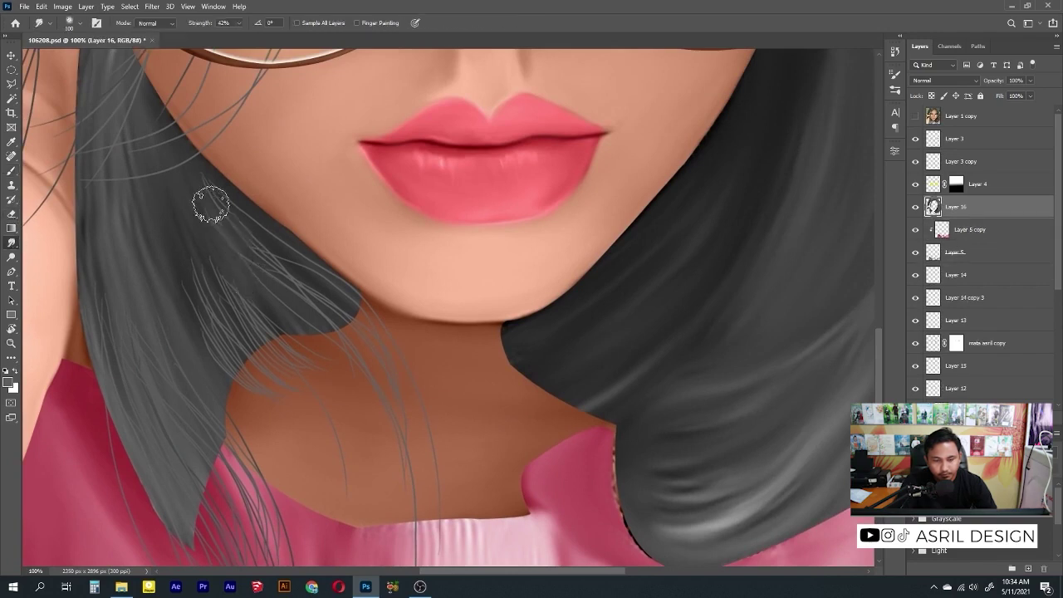
{"action": "left_click_drag", "start_coordinate": [208, 207], "coordinate": [225, 187]}
{"action": "left_click_drag", "start_coordinate": [332, 299], "coordinate": [373, 328]}
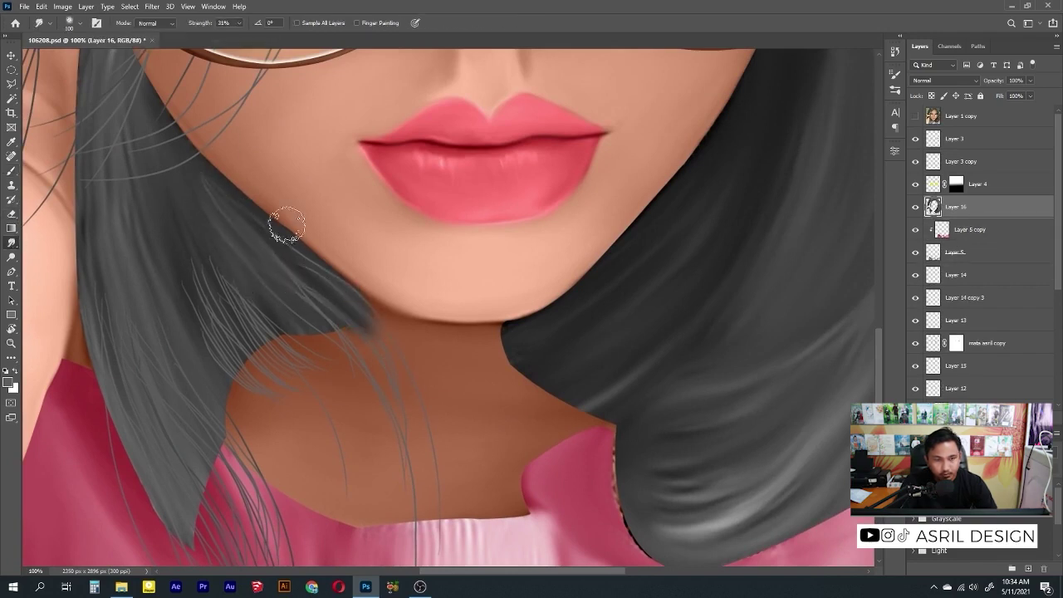
Step: At 26% smudge strength, blend the grey strands down toward the neck and over the sweater
{"action": "left_click", "coordinate": [239, 22]}
{"action": "left_click_drag", "start_coordinate": [236, 40], "coordinate": [234, 39]}
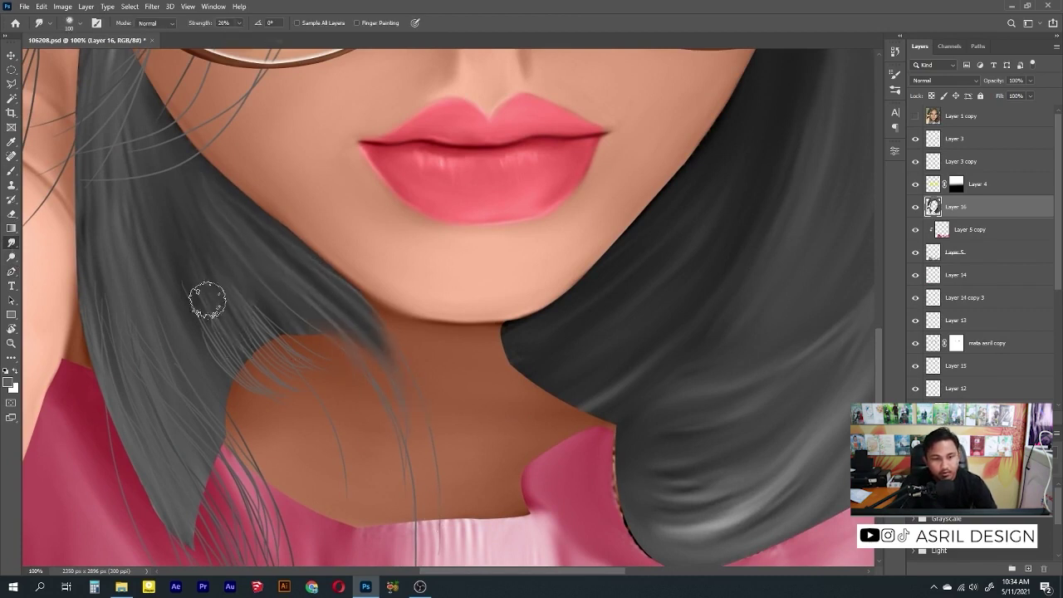
{"action": "mouse_move", "coordinate": [208, 297]}
{"action": "left_mouse_down"}
{"action": "mouse_move", "coordinate": [250, 356]}
{"action": "mouse_move", "coordinate": [327, 343]}
{"action": "left_mouse_up"}
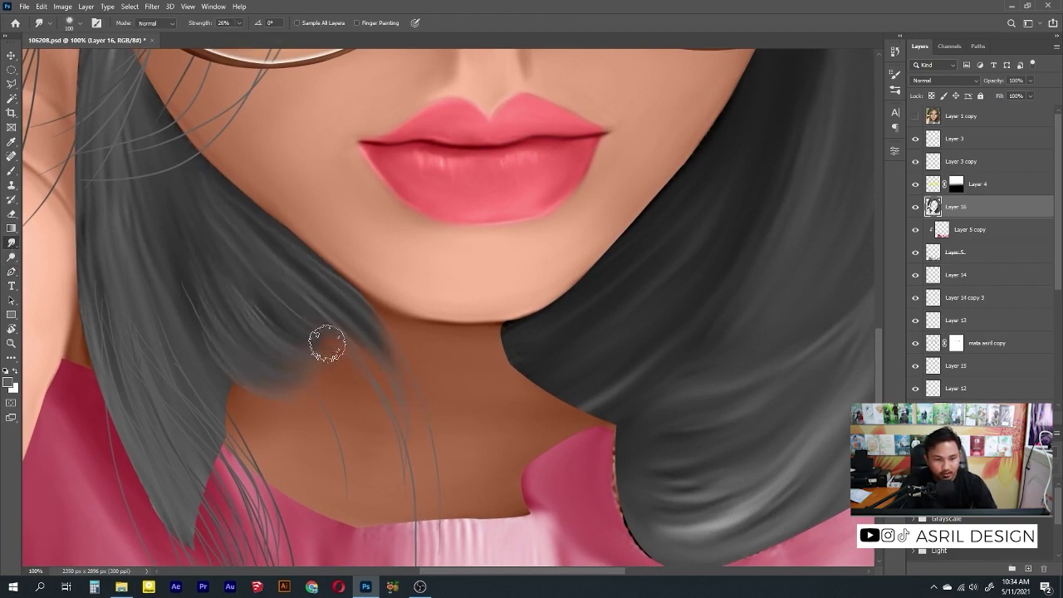
{"action": "mouse_move", "coordinate": [215, 272]}
{"action": "left_mouse_down"}
{"action": "mouse_move", "coordinate": [301, 420]}
{"action": "mouse_move", "coordinate": [322, 307]}
{"action": "left_mouse_up"}
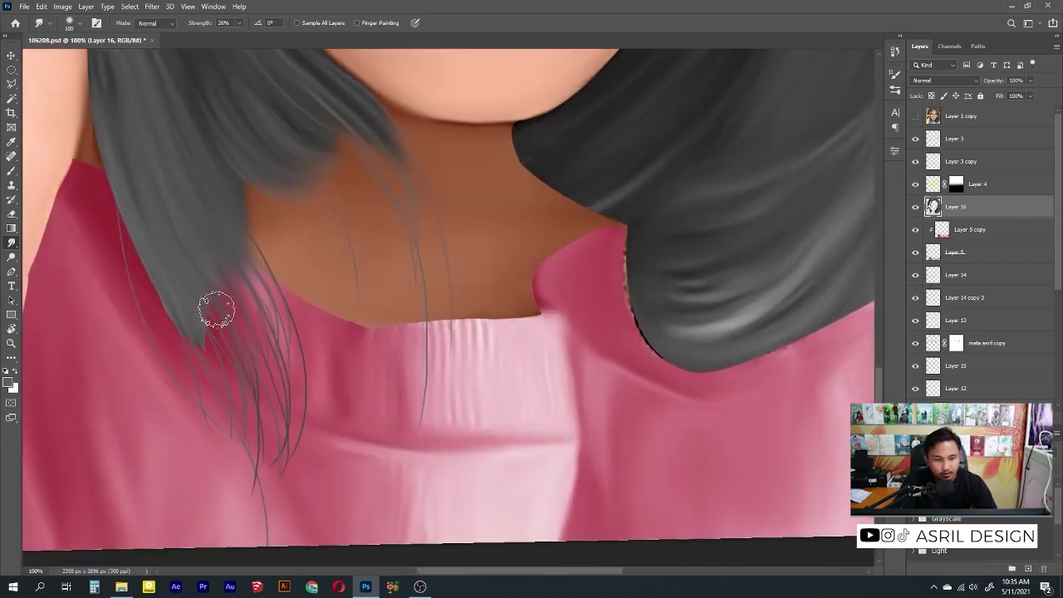
{"action": "scroll", "coordinate": [174, 241], "scroll_direction": "down", "scroll_amount": 3}
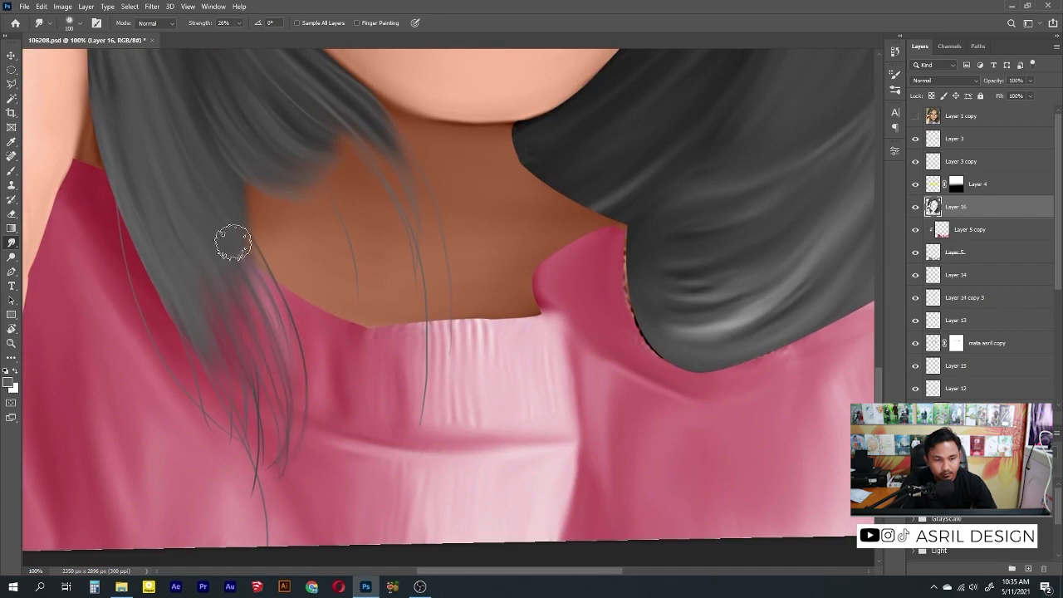
{"action": "left_click_drag", "start_coordinate": [130, 247], "coordinate": [206, 392]}
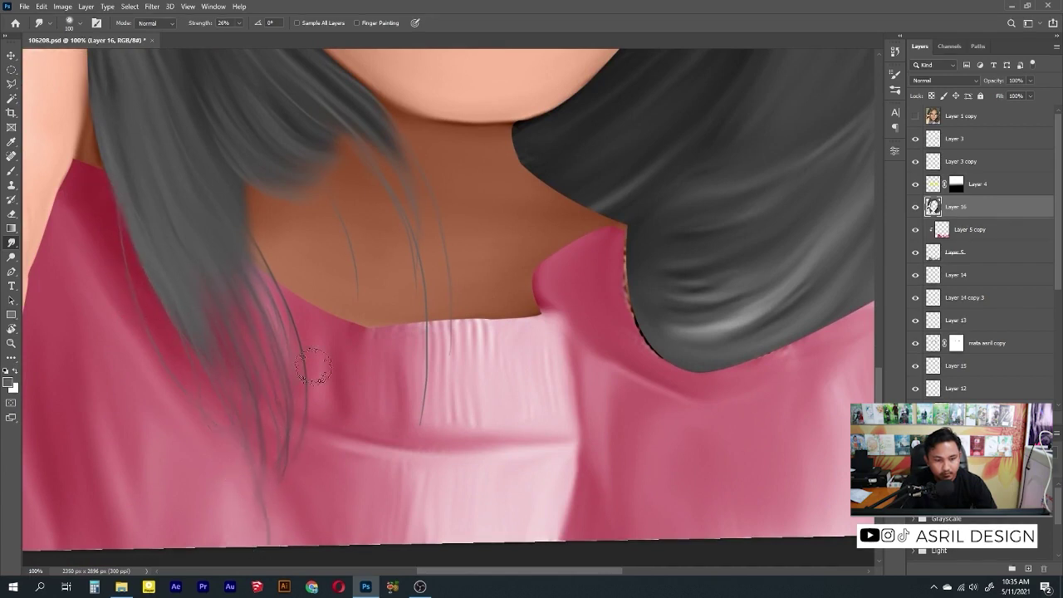
{"action": "key", "text": "ctrl+0"}
{"action": "key", "text": "ctrl+plus"}
{"action": "key", "text": "ctrl+plus"}
{"action": "key", "text": "ctrl+plus"}
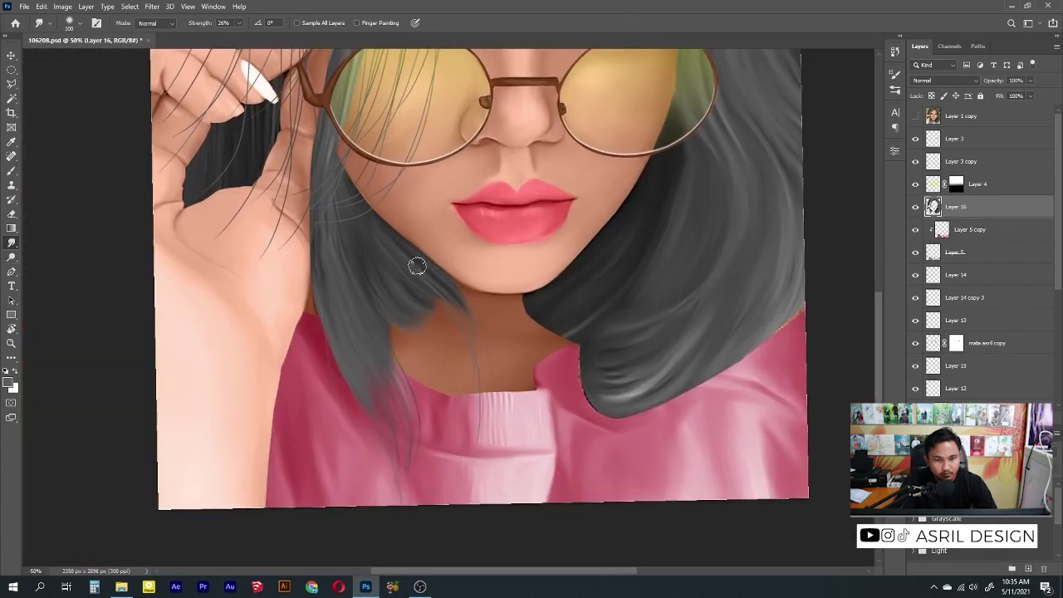
Step: Smudge the hair strand ends near the neck on Layer 16
{"action": "key", "text": "b"}
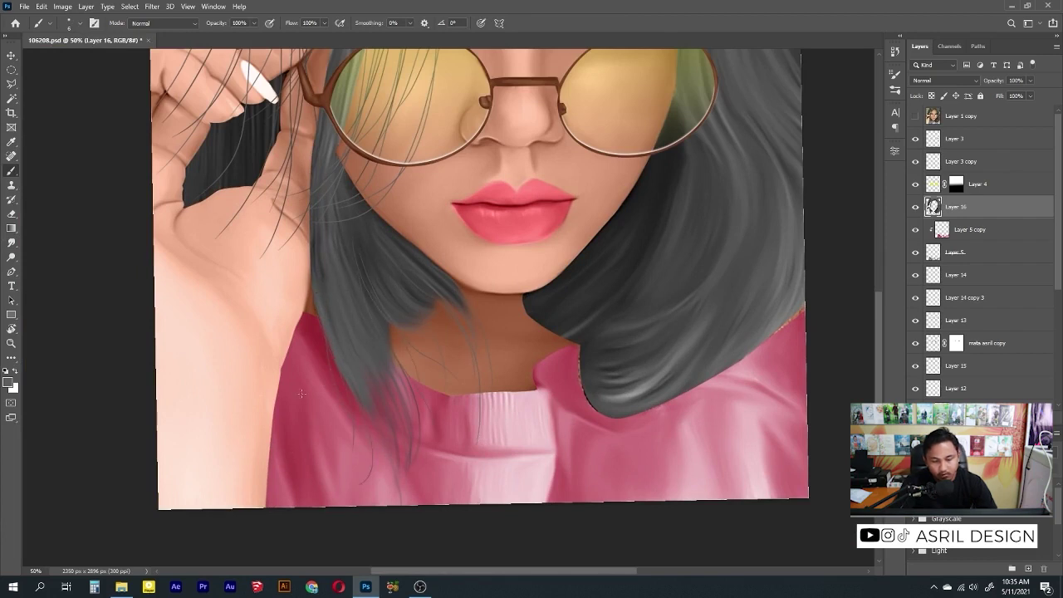
{"action": "left_click", "coordinate": [11, 242]}
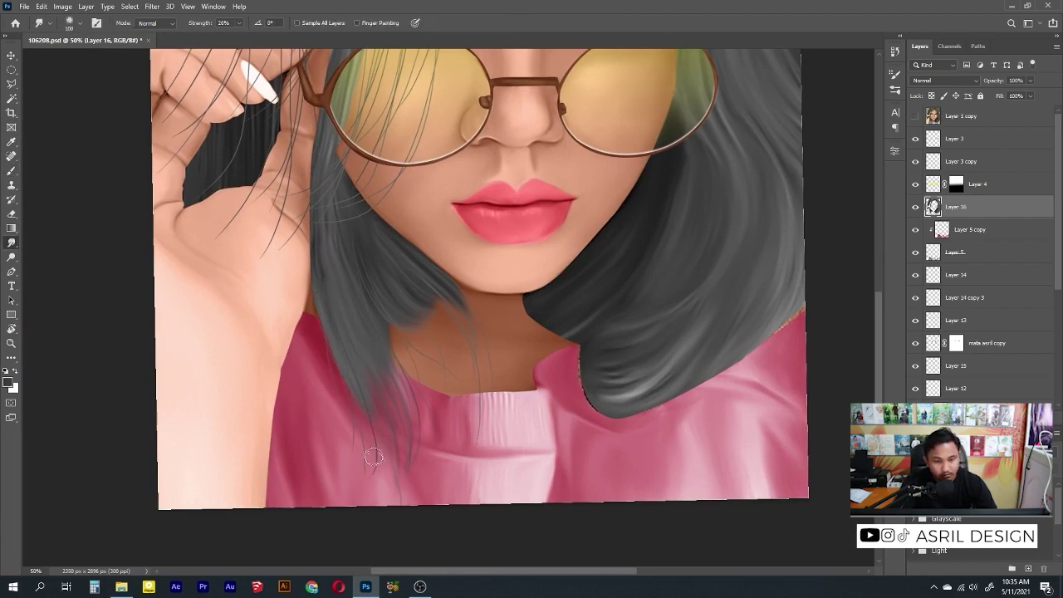
{"action": "left_click_drag", "start_coordinate": [391, 348], "coordinate": [395, 372]}
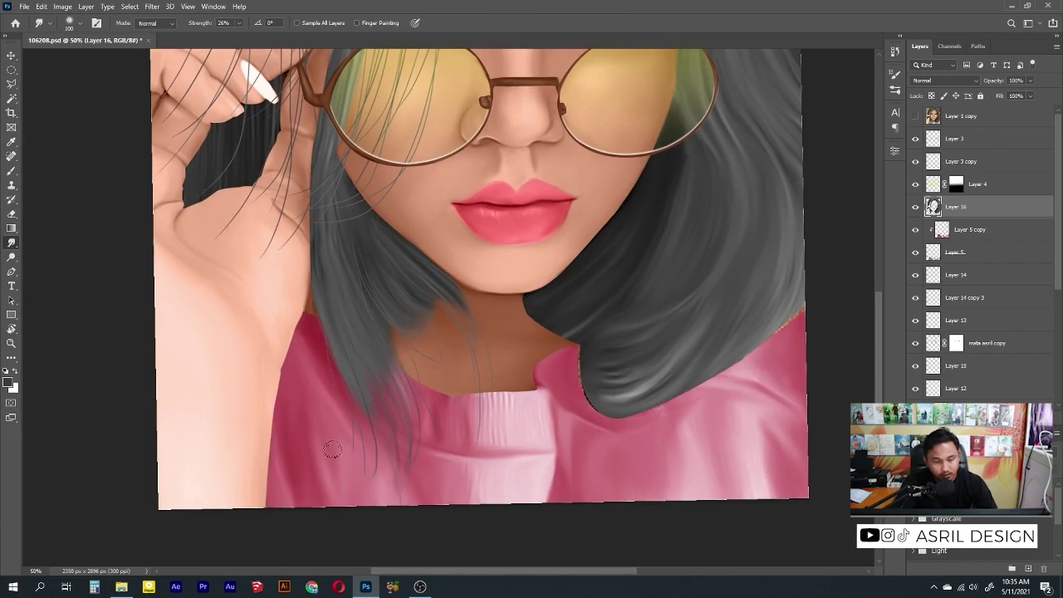
Step: Pull the grey hairline down over the forehead skin so the strands merge at their roots
{"action": "scroll", "coordinate": [332, 449], "scroll_direction": "up", "scroll_amount": 5}
{"action": "scroll", "coordinate": [462, 157], "scroll_direction": "up", "scroll_amount": 3}
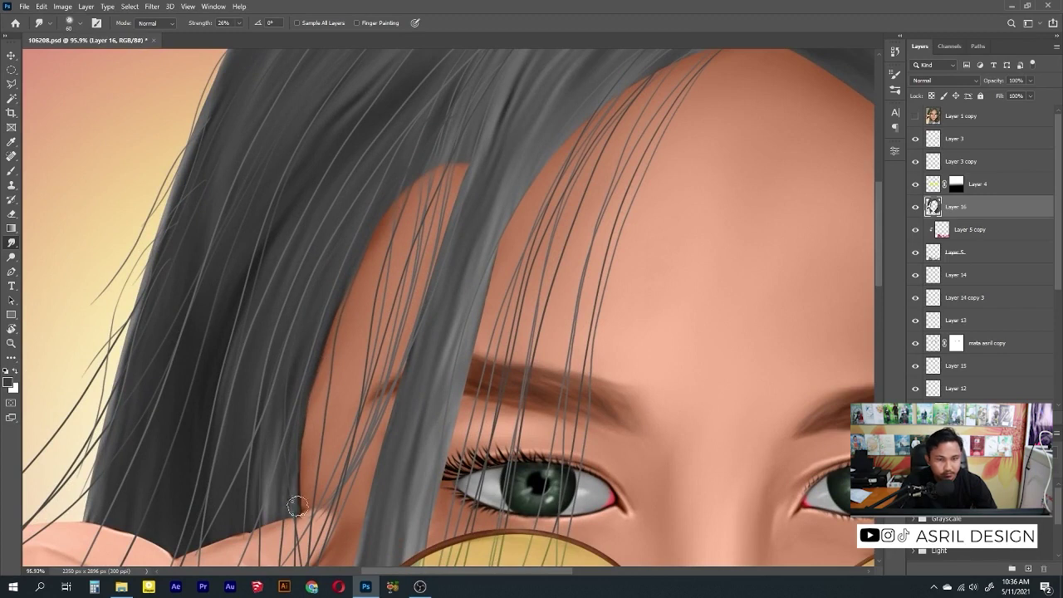
{"action": "left_click_drag", "start_coordinate": [180, 227], "coordinate": [258, 279]}
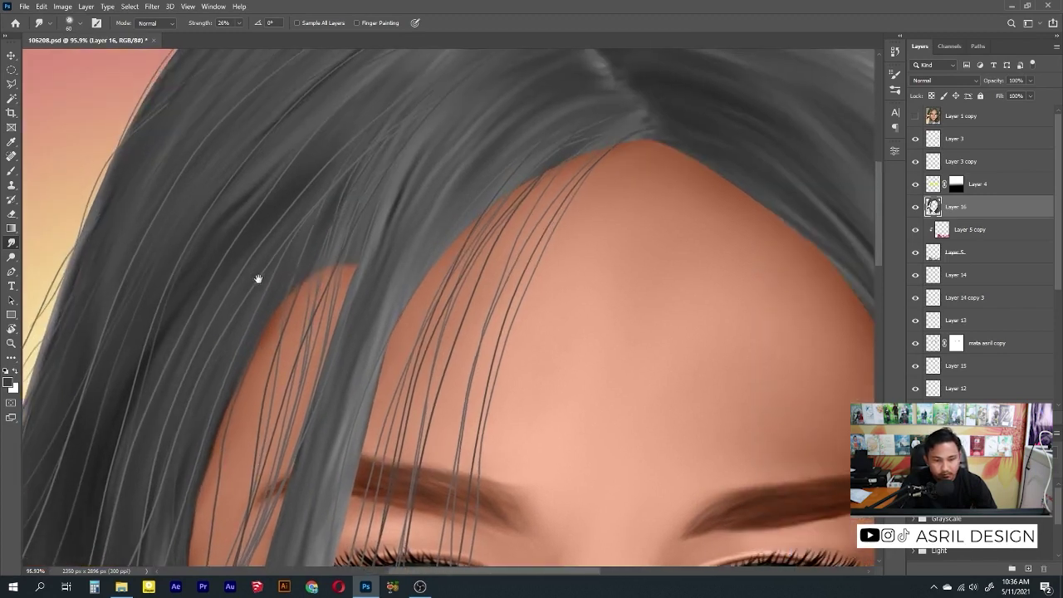
{"action": "left_click_drag", "start_coordinate": [344, 268], "coordinate": [326, 302]}
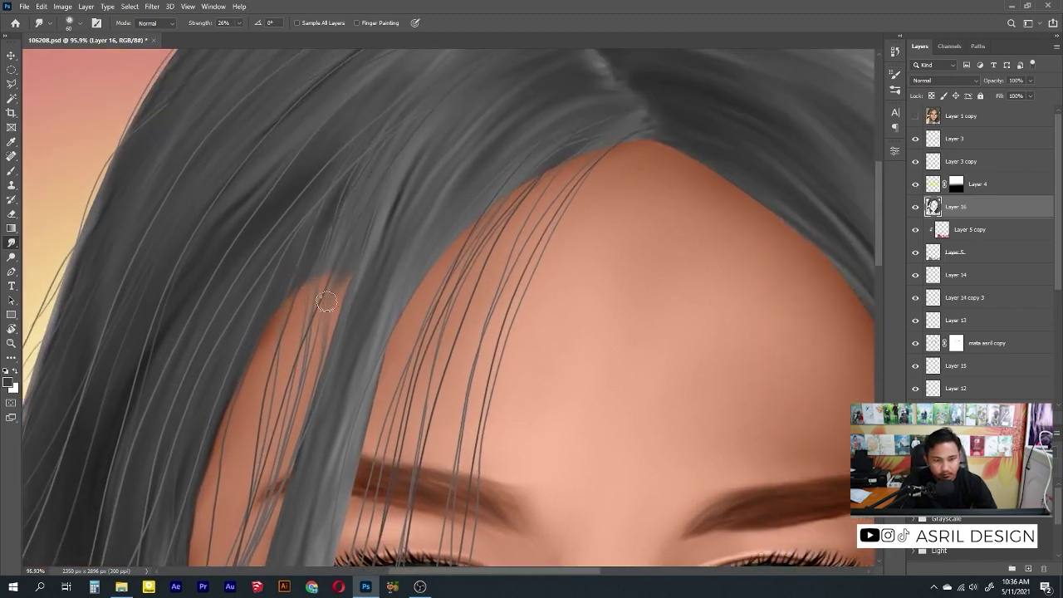
{"action": "scroll", "coordinate": [349, 254], "scroll_direction": "down", "scroll_amount": 3}
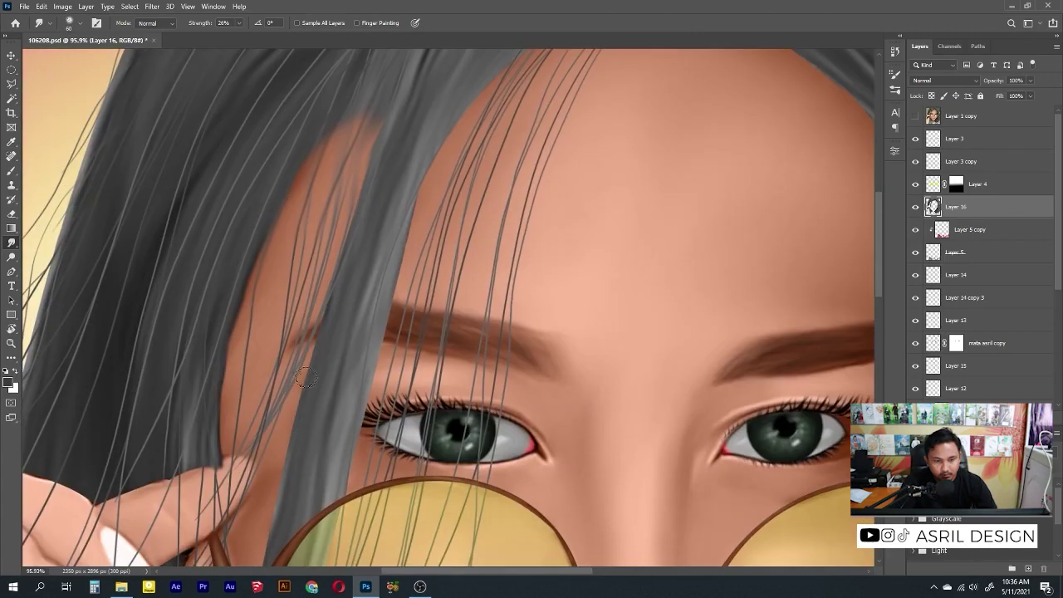
{"action": "scroll", "coordinate": [303, 365], "scroll_direction": "down", "scroll_amount": 3}
{"action": "scroll", "coordinate": [295, 340], "scroll_direction": "down", "scroll_amount": 3}
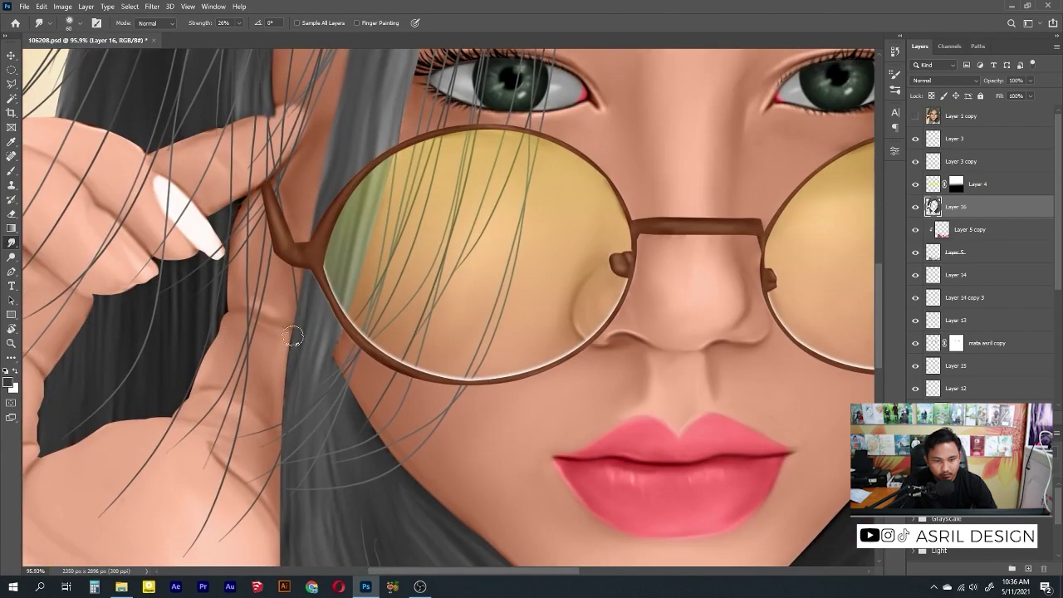
{"action": "scroll", "coordinate": [278, 274], "scroll_direction": "up", "scroll_amount": 5}
{"action": "scroll", "coordinate": [249, 249], "scroll_direction": "up", "scroll_amount": 4}
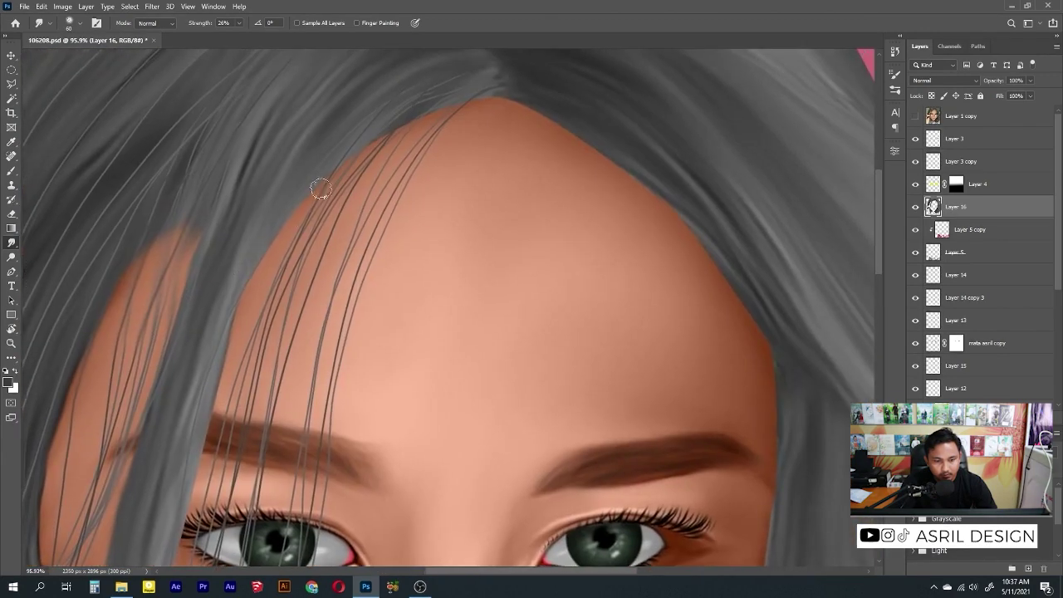
{"action": "scroll", "coordinate": [346, 137], "scroll_direction": "up", "scroll_amount": 2}
{"action": "scroll", "coordinate": [277, 169], "scroll_direction": "up", "scroll_amount": 2}
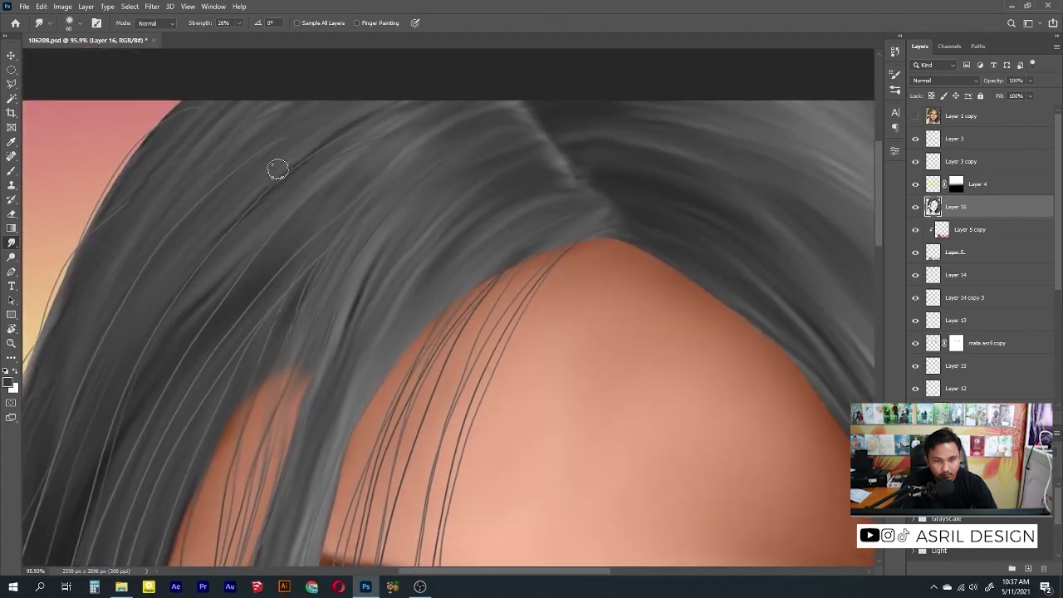
{"action": "scroll", "coordinate": [387, 262], "scroll_direction": "down", "scroll_amount": 10}
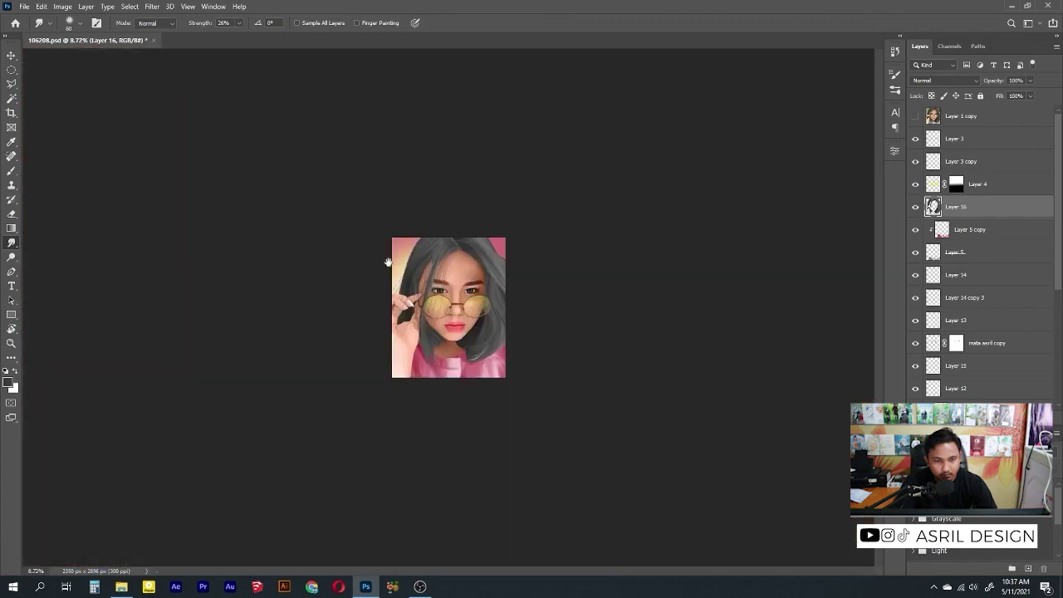
{"action": "key", "text": "ctrl+plus"}
{"action": "key", "text": "ctrl+plus"}
{"action": "key", "text": "ctrl+plus"}
{"action": "scroll", "coordinate": [434, 158], "scroll_direction": "up", "scroll_amount": 3}
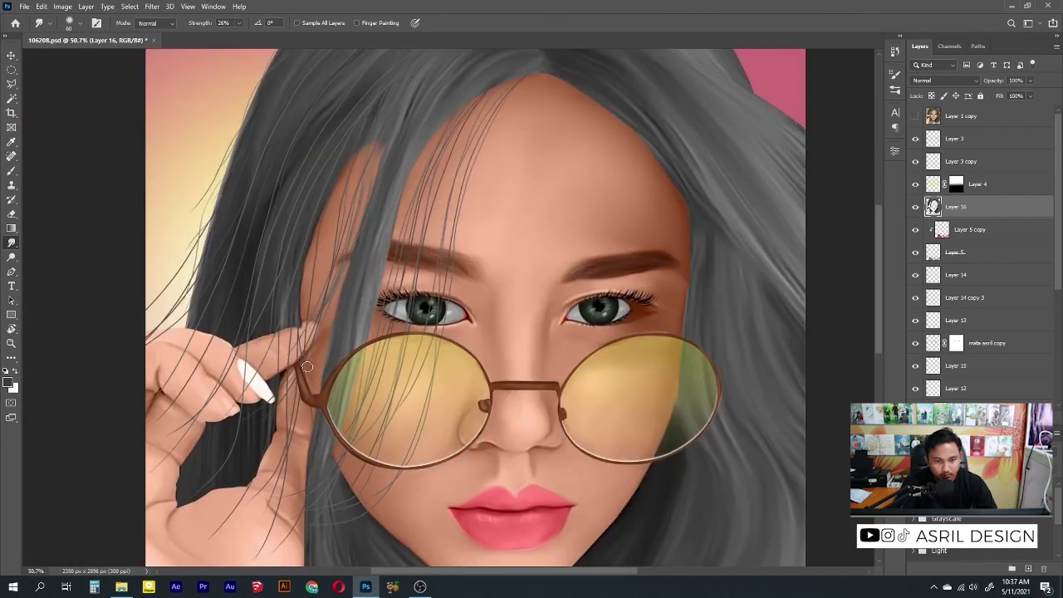
{"action": "left_click", "coordinate": [916, 117]}
{"action": "scroll", "coordinate": [404, 301], "scroll_direction": "down", "scroll_amount": 5}
{"action": "scroll", "coordinate": [405, 301], "scroll_direction": "up", "scroll_amount": 4}
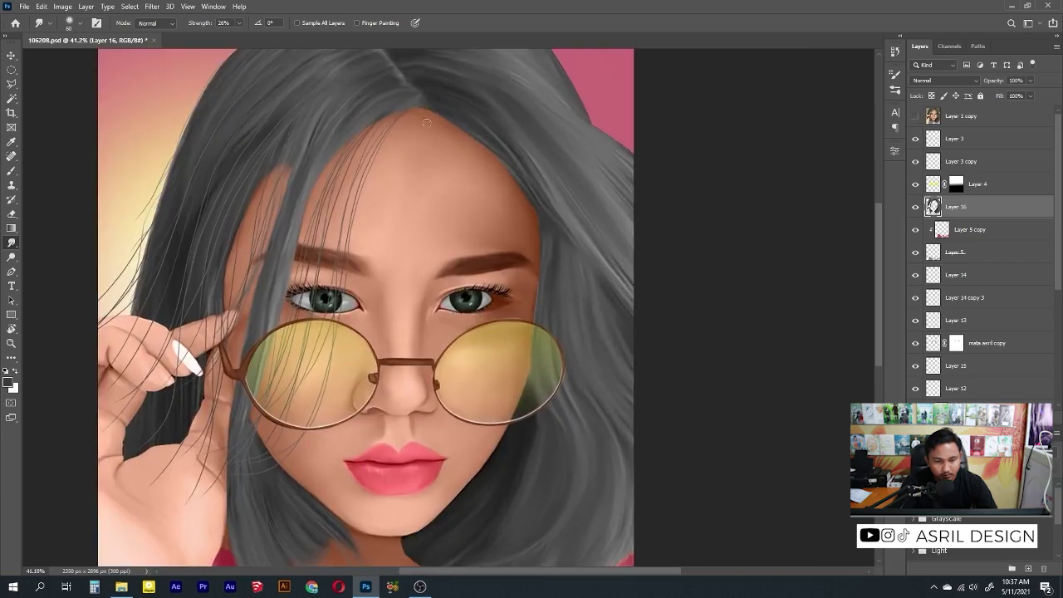
{"action": "left_click", "coordinate": [917, 116]}
{"action": "left_click", "coordinate": [964, 116]}
{"action": "left_click_drag", "start_coordinate": [1027, 89], "coordinate": [1043, 91]}
{"action": "left_click", "coordinate": [916, 116]}
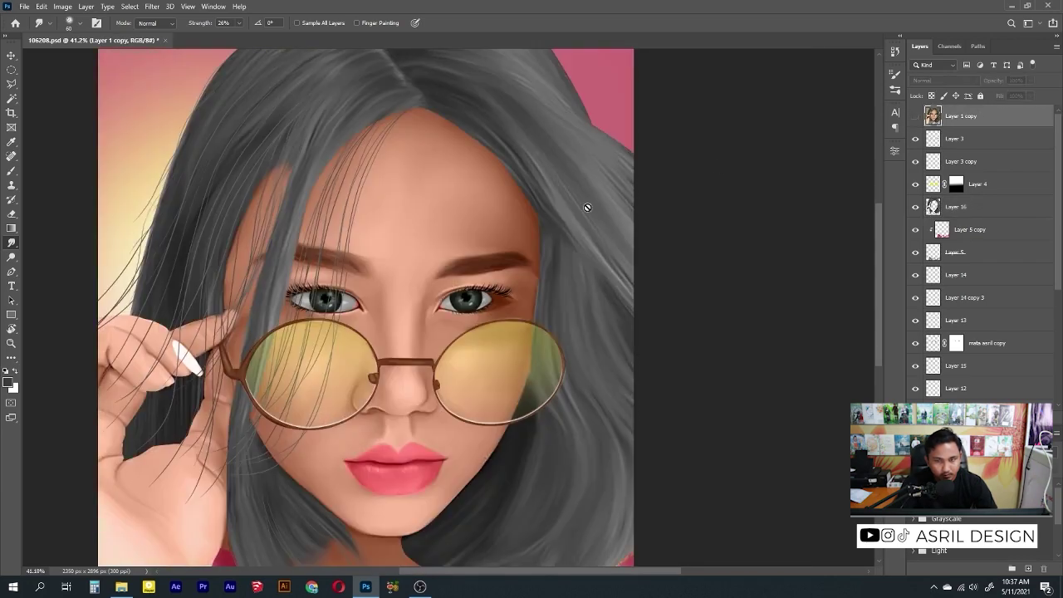
{"action": "left_click", "coordinate": [955, 206]}
{"action": "key", "text": "b"}
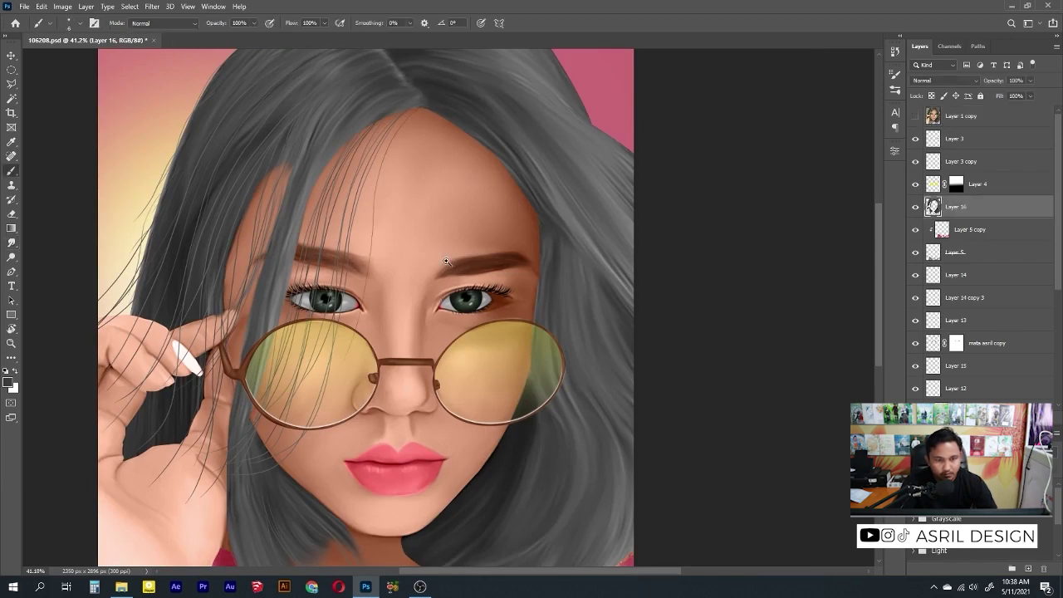
{"action": "scroll", "coordinate": [446, 261], "scroll_direction": "down", "scroll_amount": 5}
{"action": "left_click", "coordinate": [916, 116]}
{"action": "left_click", "coordinate": [916, 116]}
{"action": "scroll", "coordinate": [516, 274], "scroll_direction": "up", "scroll_amount": 4}
{"action": "left_click_drag", "start_coordinate": [561, 326], "coordinate": [517, 274]}
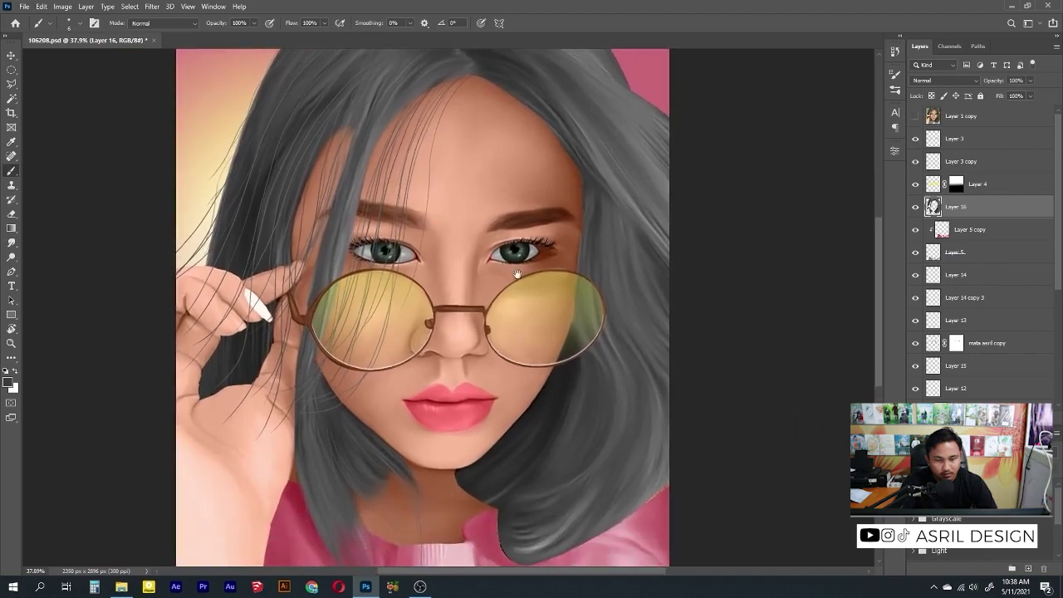
{"action": "key", "text": "r"}
{"action": "mouse_move", "coordinate": [397, 182]}
{"action": "left_mouse_down"}
{"action": "mouse_move", "coordinate": [901, 112]}
{"action": "mouse_move", "coordinate": [723, 213]}
{"action": "left_mouse_up"}
{"action": "left_click", "coordinate": [916, 116]}
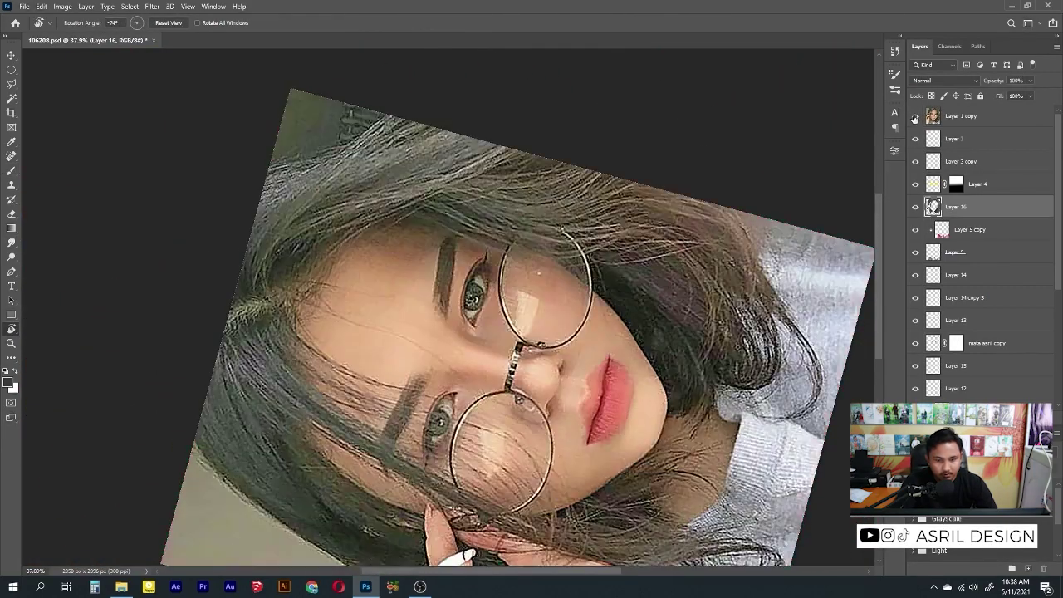
{"action": "left_click", "coordinate": [916, 116]}
{"action": "key", "text": "b"}
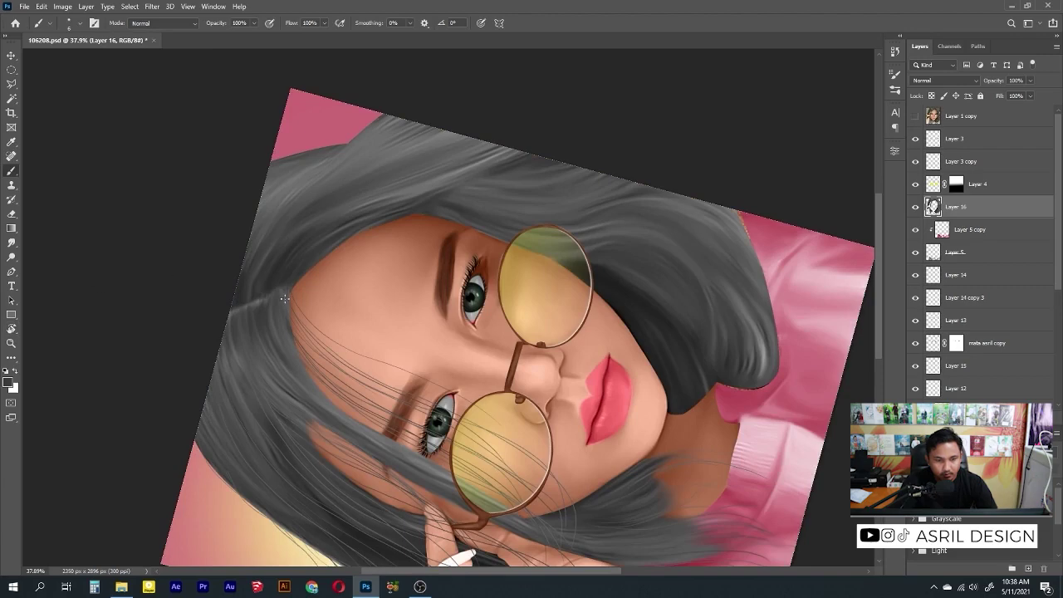
{"action": "key", "text": "r"}
{"action": "left_click_drag", "start_coordinate": [435, 219], "coordinate": [114, 245]}
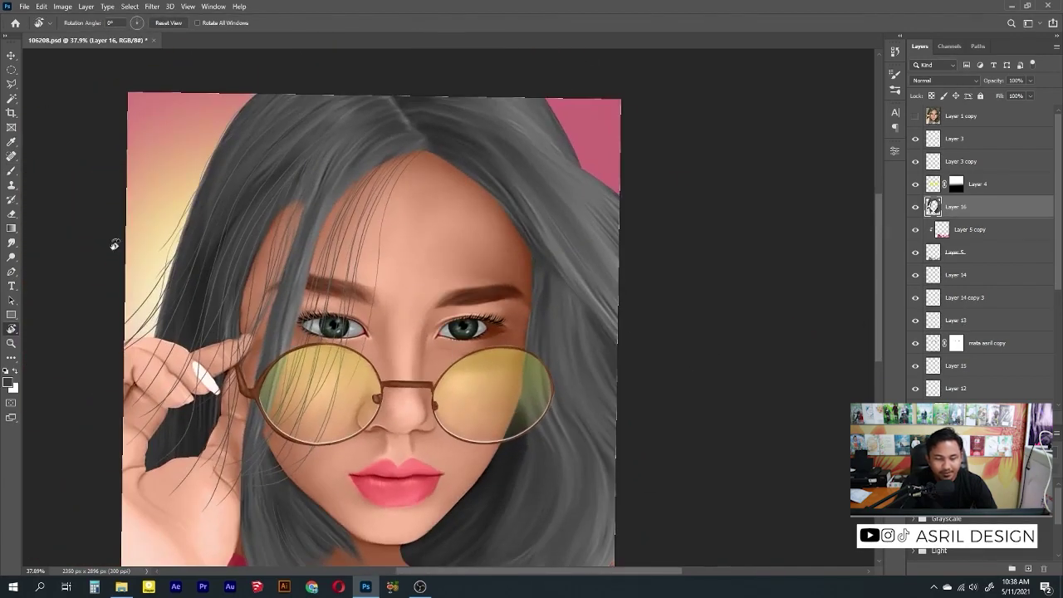
{"action": "key", "text": "b"}
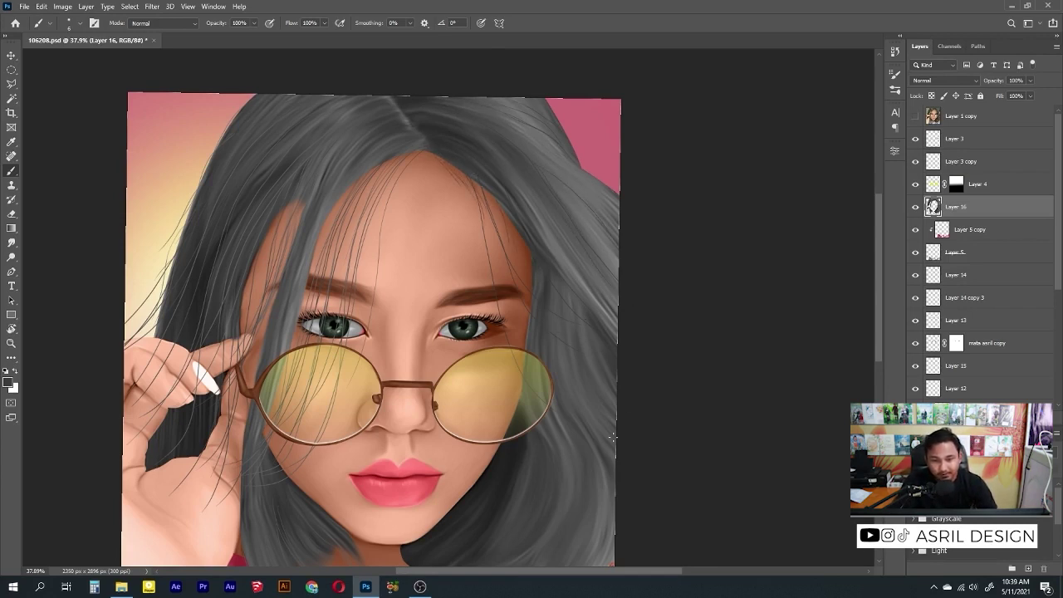
{"action": "scroll", "coordinate": [452, 186], "scroll_direction": "up", "scroll_amount": 5}
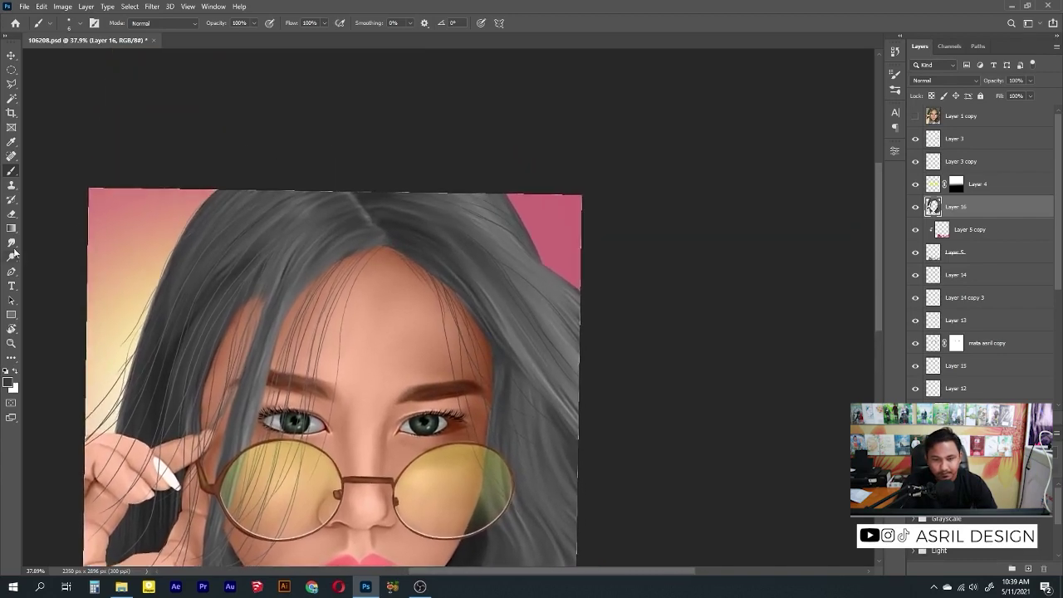
{"action": "key", "text": "r"}
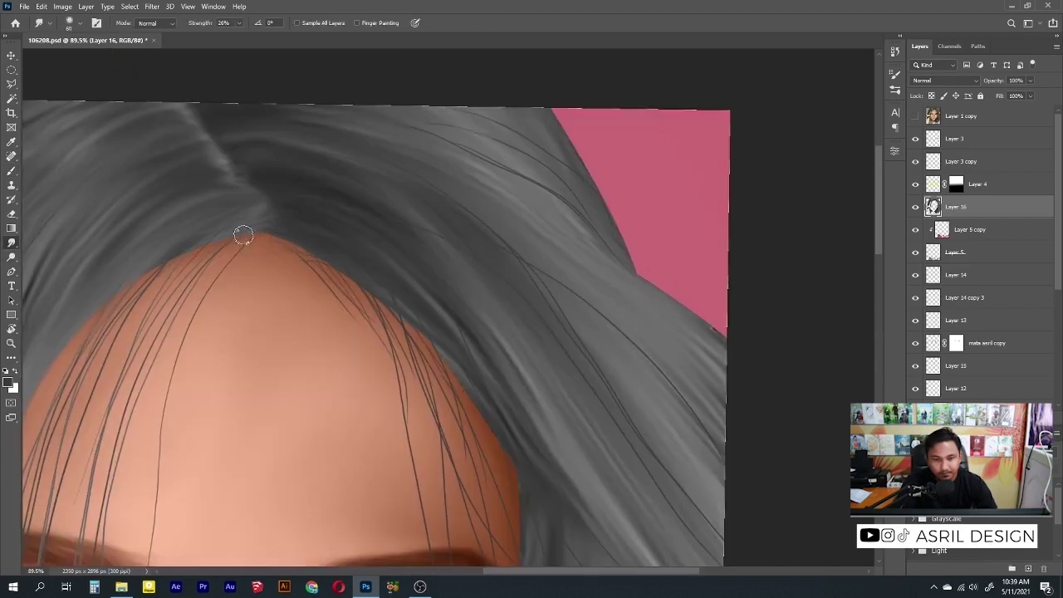
{"action": "left_click_drag", "start_coordinate": [386, 303], "coordinate": [372, 273]}
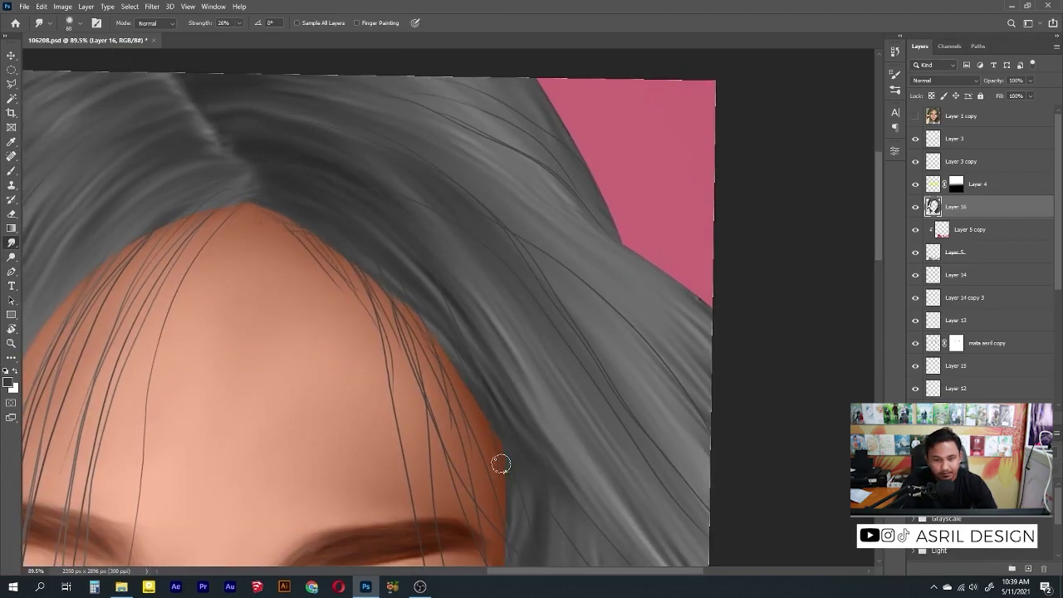
{"action": "scroll", "coordinate": [465, 373], "scroll_direction": "down", "scroll_amount": 2}
{"action": "scroll", "coordinate": [463, 376], "scroll_direction": "down", "scroll_amount": 1}
{"action": "scroll", "coordinate": [462, 377], "scroll_direction": "down", "scroll_amount": 1}
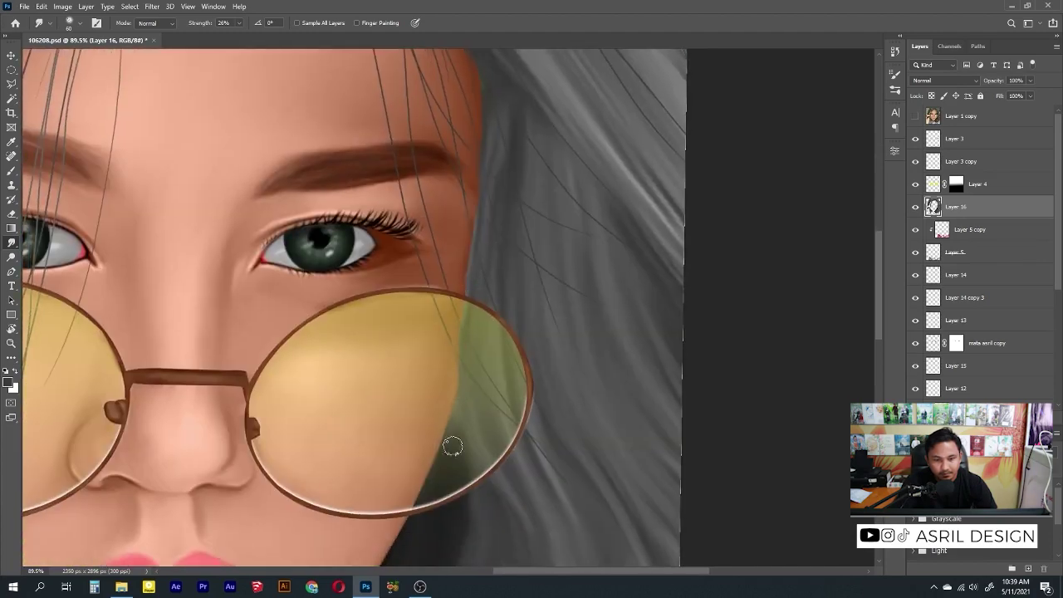
{"action": "key", "text": "ctrl+0"}
{"action": "key", "text": "b"}
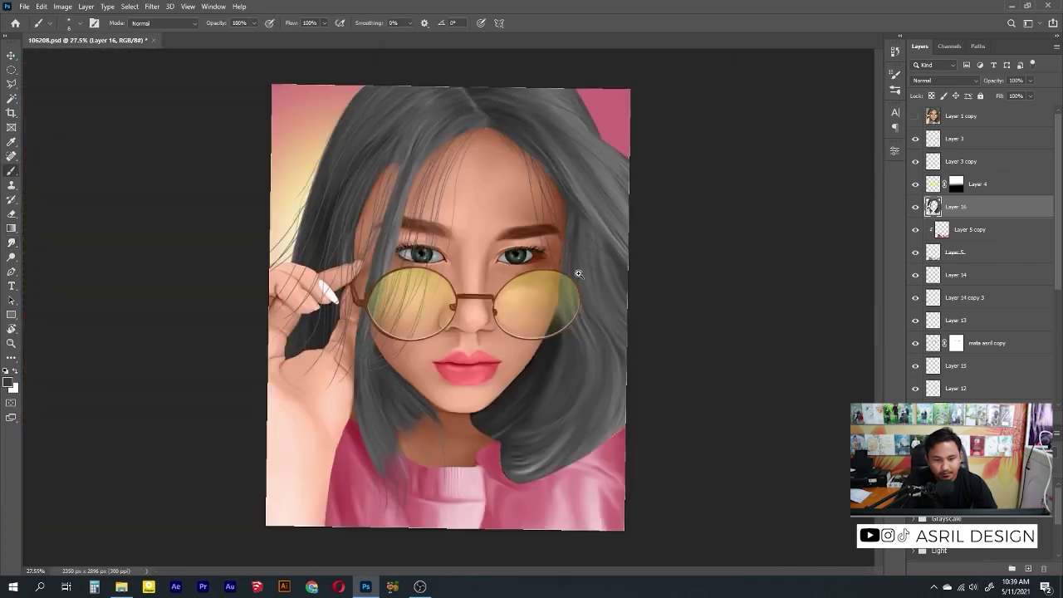
{"action": "scroll", "coordinate": [529, 321], "scroll_direction": "up", "scroll_amount": 3}
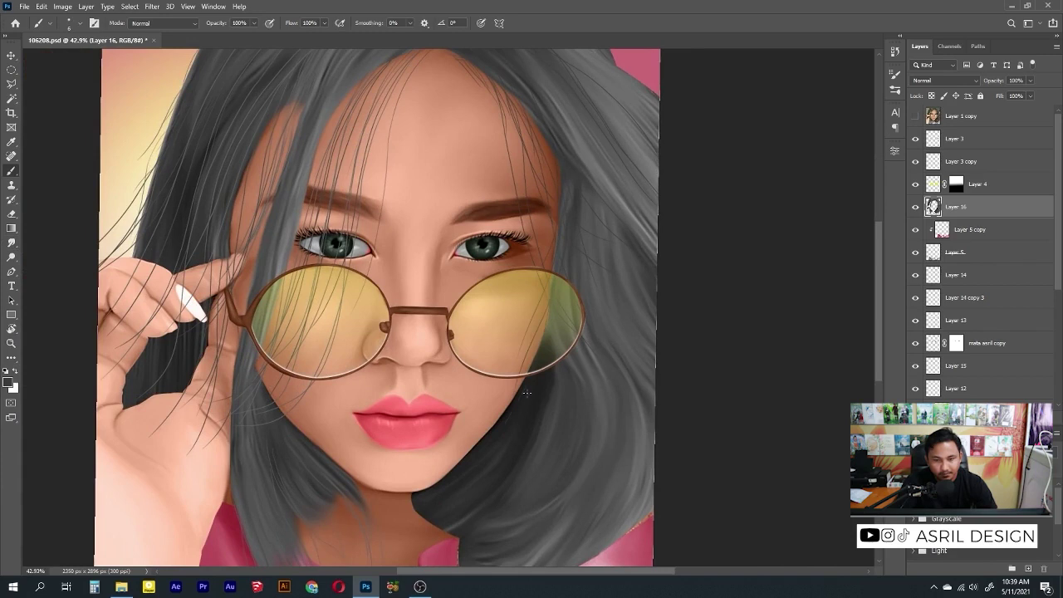
{"action": "scroll", "coordinate": [601, 260], "scroll_direction": "down", "scroll_amount": 1}
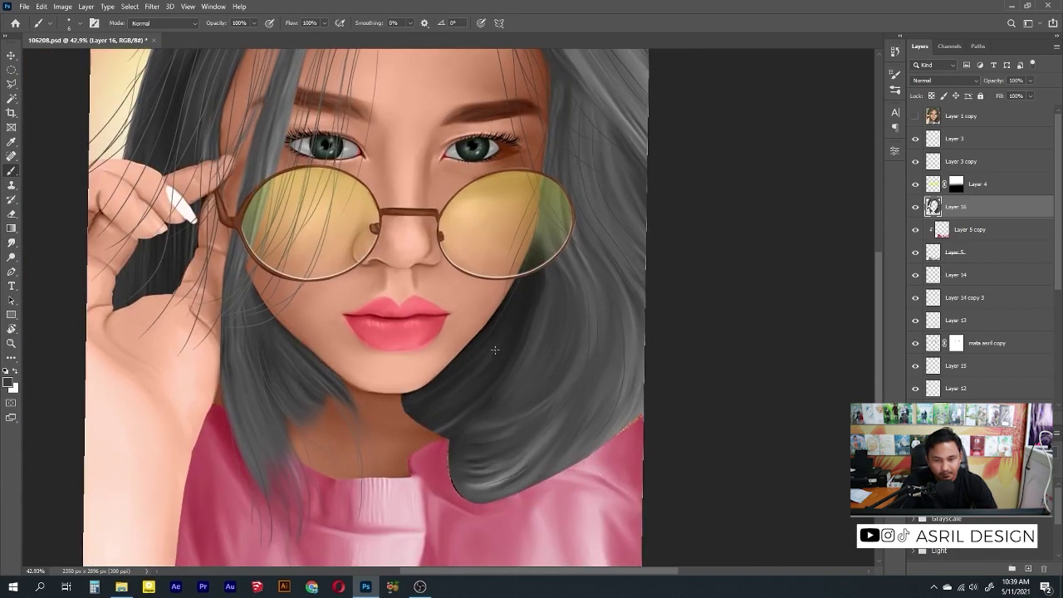
{"action": "scroll", "coordinate": [457, 408], "scroll_direction": "up", "scroll_amount": 5}
Step: Paint fine dark strands along the lower right hair by the chin, with flyaways over the sweater
{"action": "scroll", "coordinate": [379, 194], "scroll_direction": "up", "scroll_amount": 1}
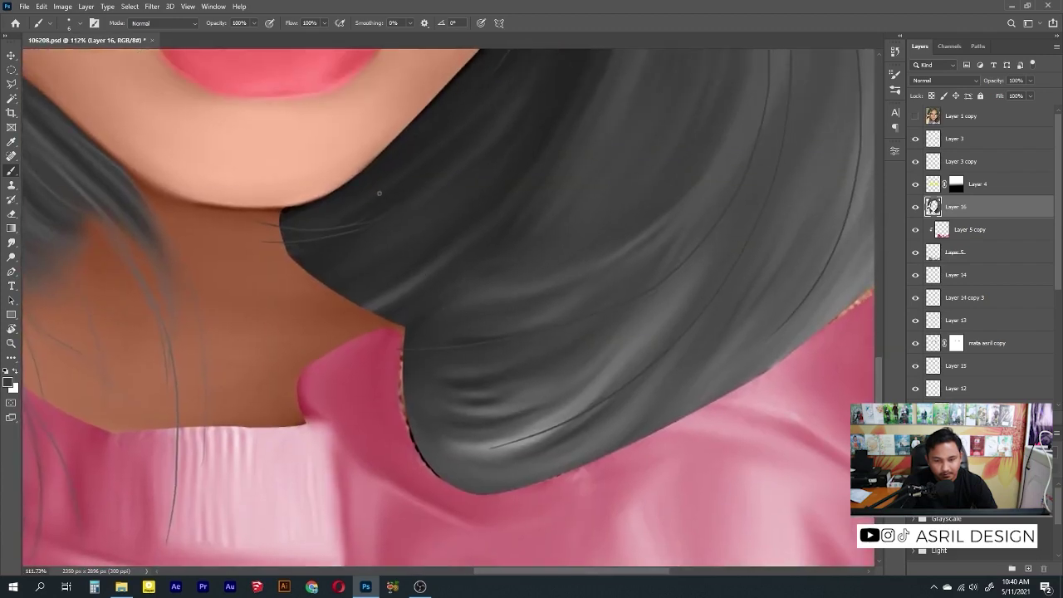
{"action": "scroll", "coordinate": [350, 212], "scroll_direction": "down", "scroll_amount": 2}
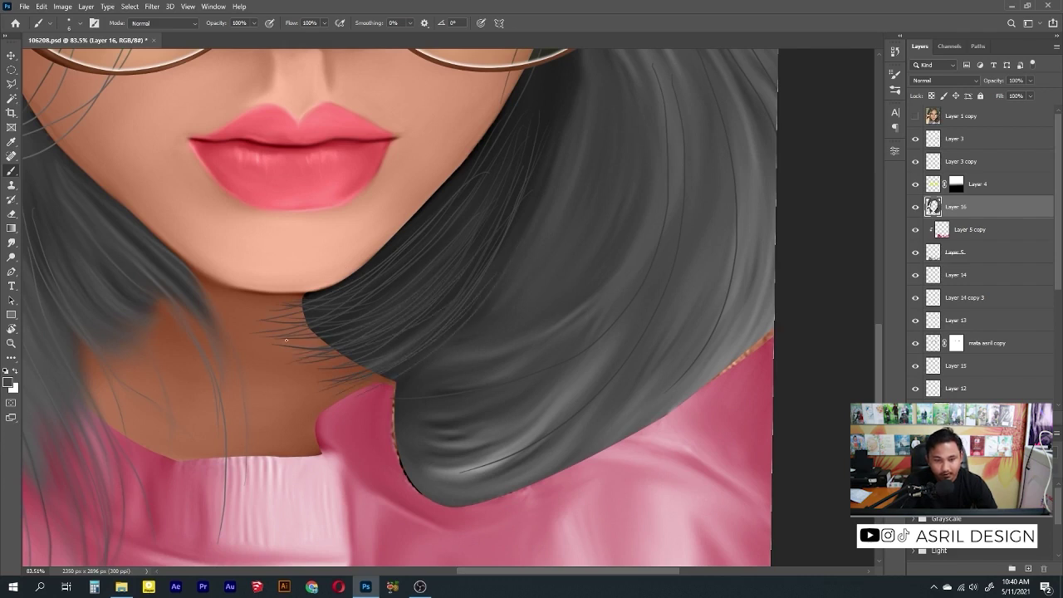
{"action": "left_click_drag", "start_coordinate": [572, 462], "coordinate": [537, 444]}
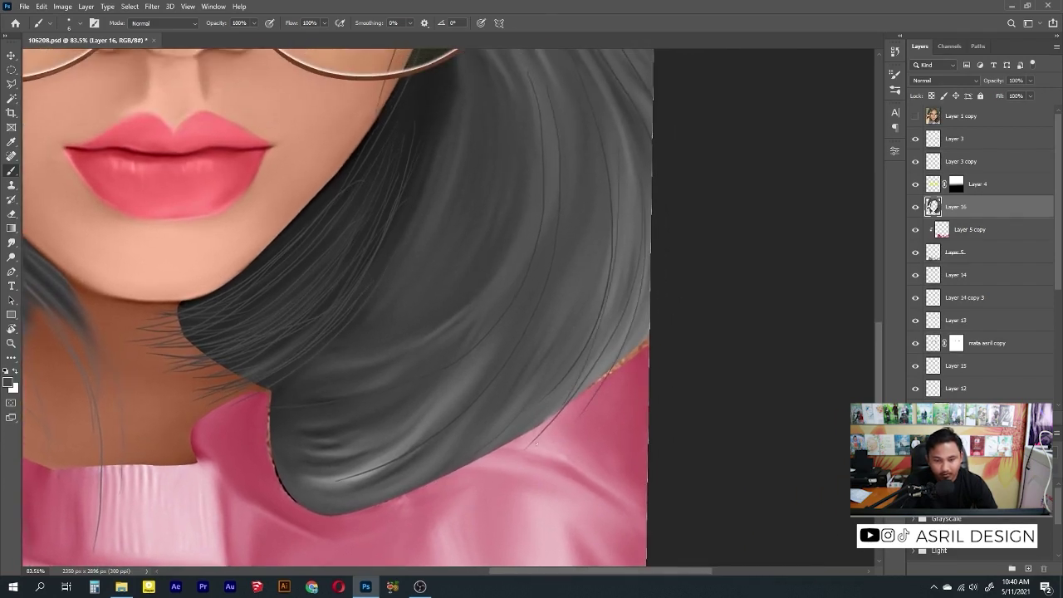
{"action": "left_click_drag", "start_coordinate": [487, 352], "coordinate": [295, 499]}
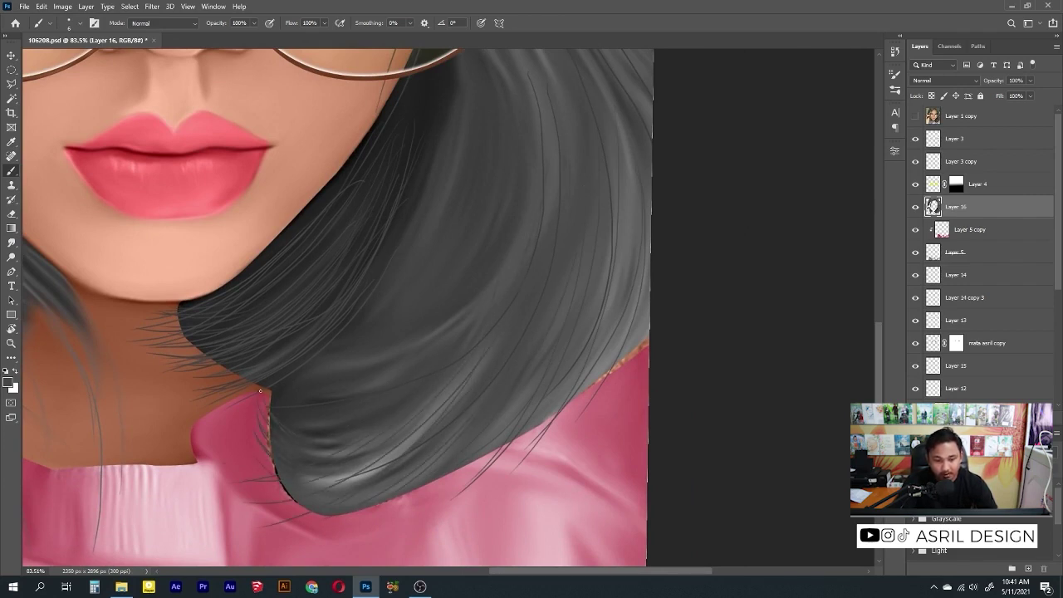
{"action": "left_click_drag", "start_coordinate": [321, 505], "coordinate": [344, 459]}
{"action": "left_click_drag", "start_coordinate": [657, 241], "coordinate": [393, 427]}
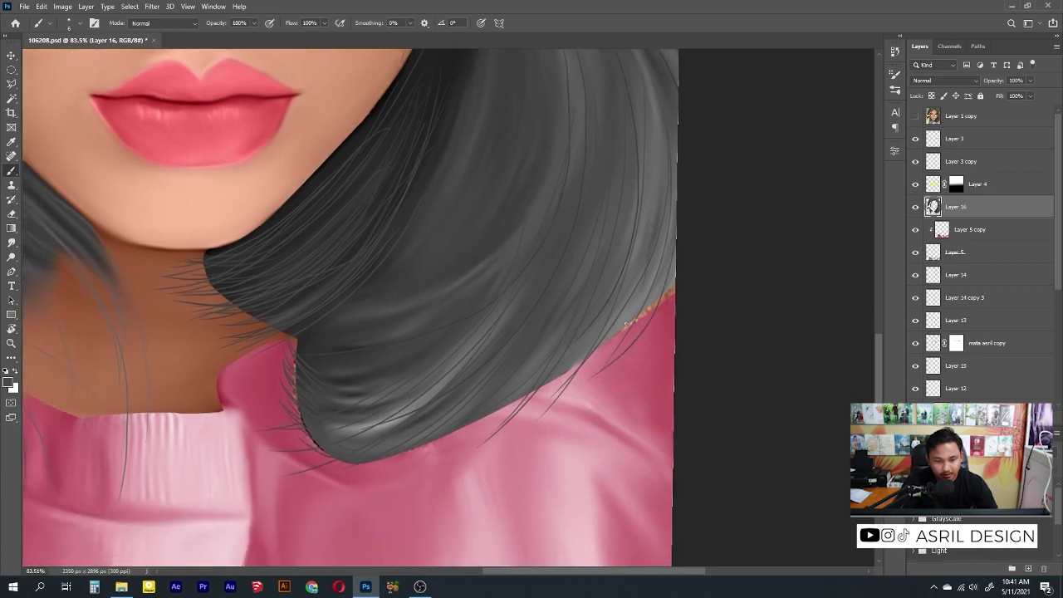
Step: Set smudge strength to 31% and blend the hair edge into the neck skin
{"action": "scroll", "coordinate": [550, 253], "scroll_direction": "down", "scroll_amount": 5}
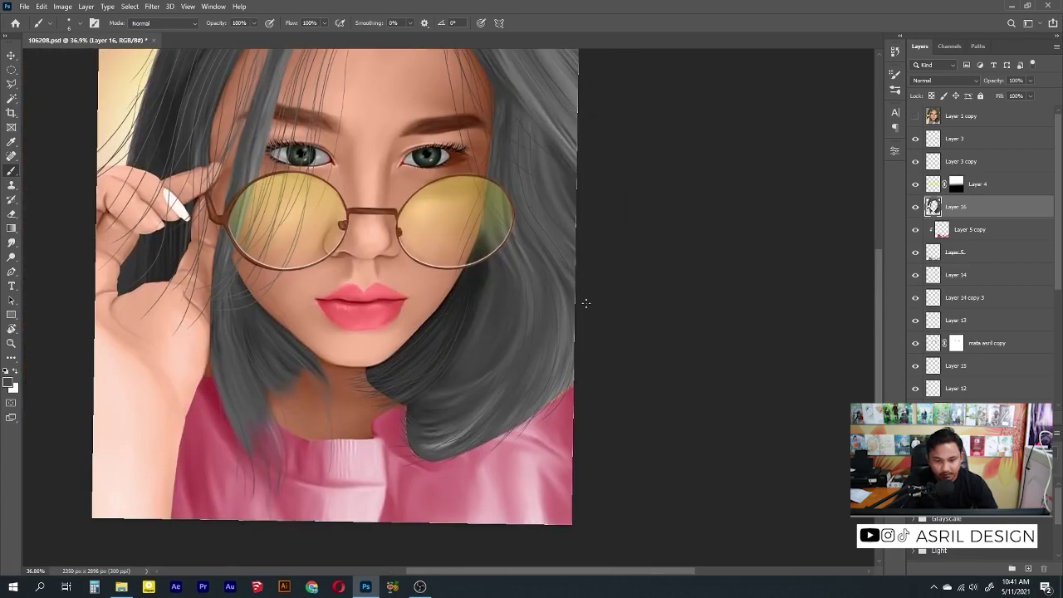
{"action": "left_click", "coordinate": [11, 242]}
{"action": "scroll", "coordinate": [432, 356], "scroll_direction": "up", "scroll_amount": 3}
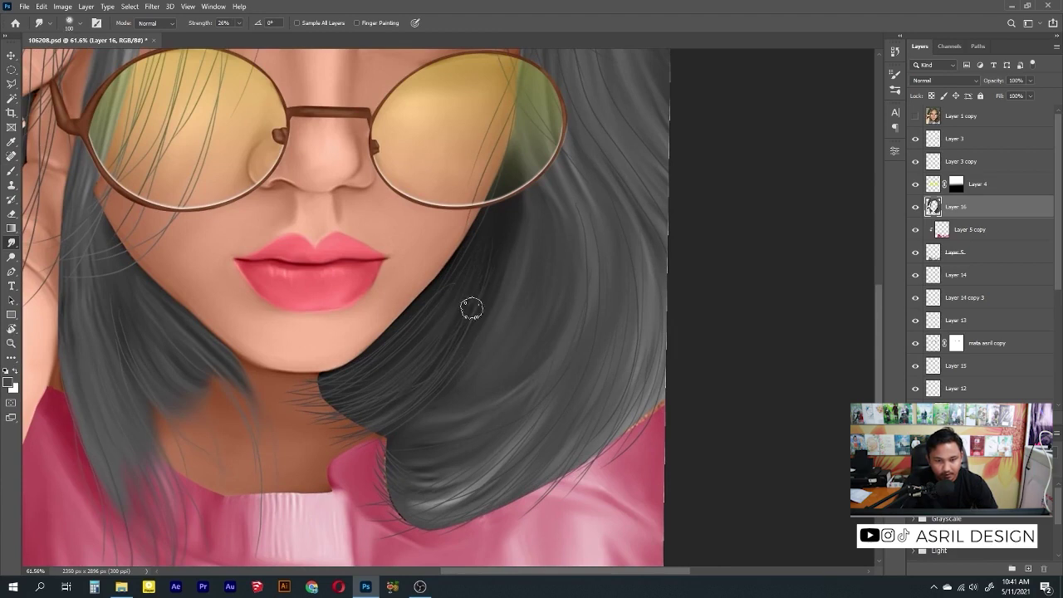
{"action": "key", "text": "3"}
{"action": "key", "text": "1"}
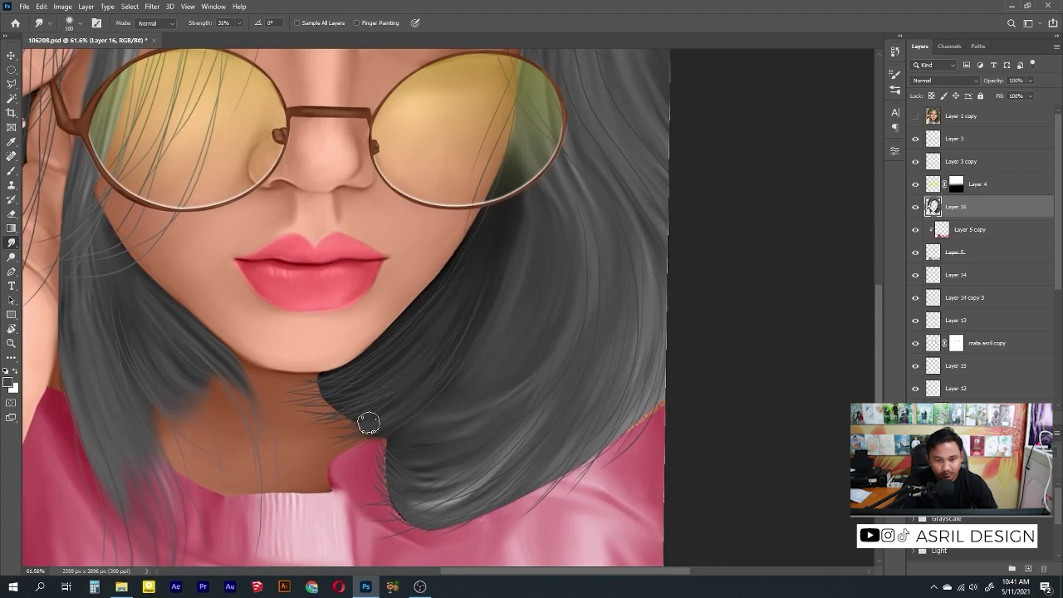
{"action": "mouse_move", "coordinate": [357, 413]}
{"action": "left_mouse_down"}
{"action": "mouse_move", "coordinate": [368, 375]}
{"action": "mouse_move", "coordinate": [325, 385]}
{"action": "mouse_move", "coordinate": [357, 432]}
{"action": "mouse_move", "coordinate": [292, 402]}
{"action": "left_mouse_up"}
Step: Blend the hair tips and outer hair edge into the pink collar and sweater
{"action": "key", "text": "r"}
{"action": "left_click_drag", "start_coordinate": [622, 446], "coordinate": [531, 261]}
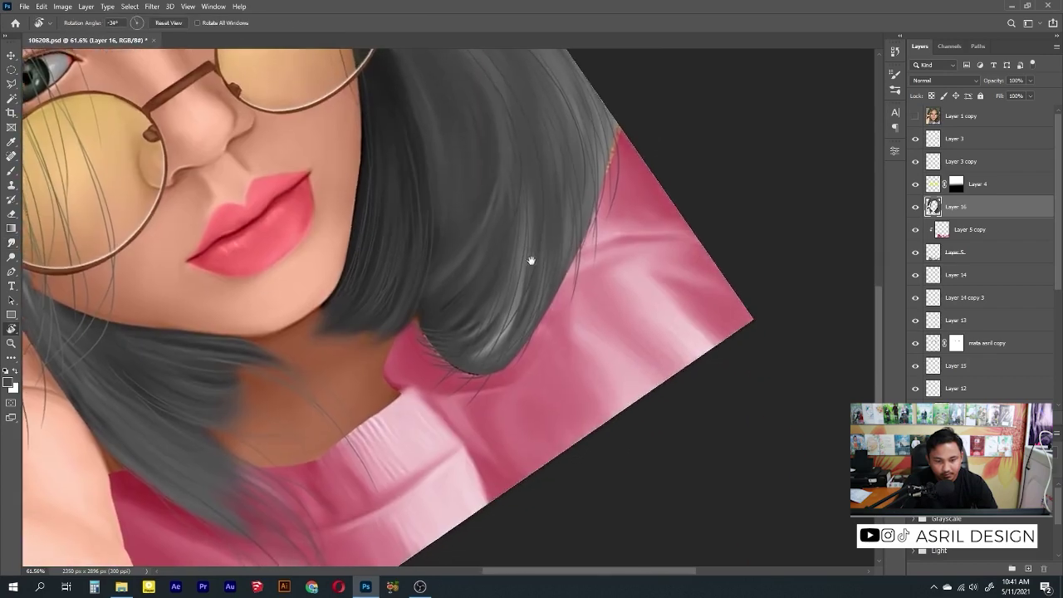
{"action": "mouse_move", "coordinate": [418, 318]}
{"action": "left_mouse_down"}
{"action": "mouse_move", "coordinate": [486, 368]}
{"action": "mouse_move", "coordinate": [434, 357]}
{"action": "mouse_move", "coordinate": [452, 378]}
{"action": "left_mouse_up"}
{"action": "left_click_drag", "start_coordinate": [552, 298], "coordinate": [498, 332]}
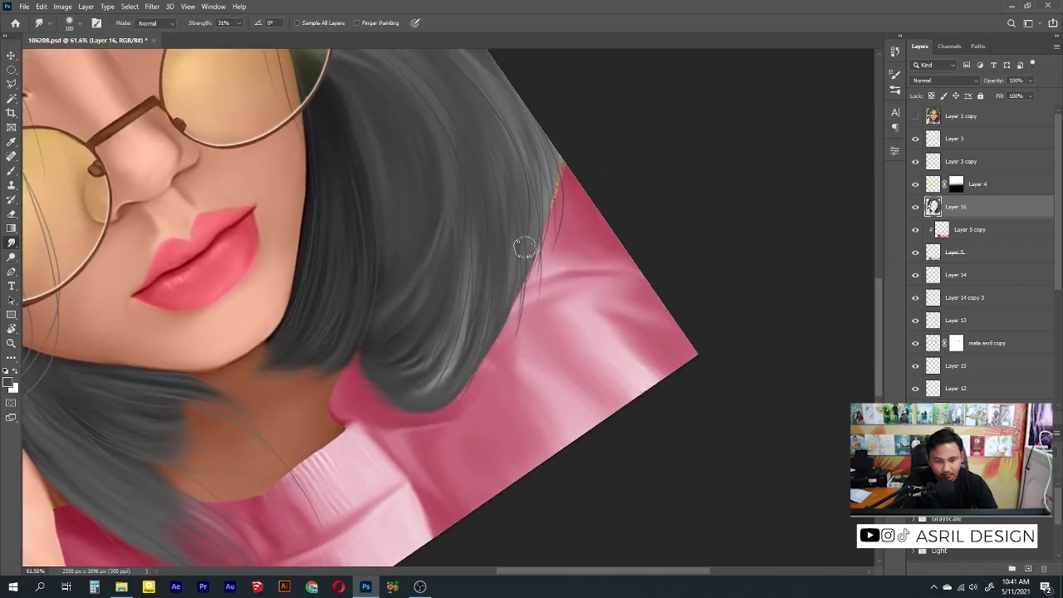
{"action": "left_click_drag", "start_coordinate": [523, 244], "coordinate": [508, 336]}
{"action": "mouse_move", "coordinate": [509, 336]}
{"action": "left_mouse_down"}
{"action": "mouse_move", "coordinate": [541, 246]}
{"action": "mouse_move", "coordinate": [536, 161]}
{"action": "mouse_move", "coordinate": [553, 241]}
{"action": "left_mouse_up"}
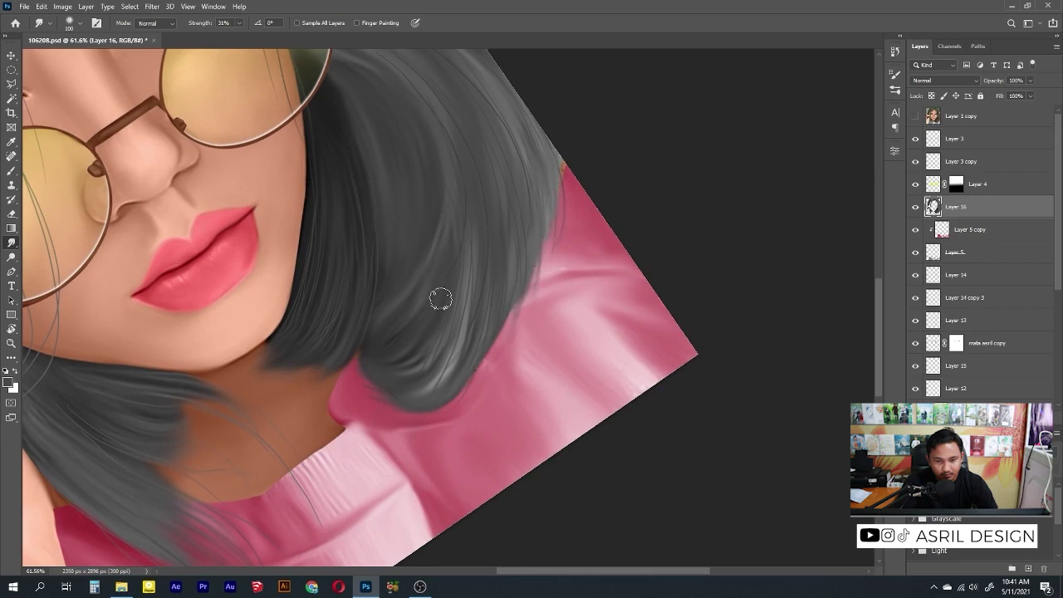
{"action": "left_click_drag", "start_coordinate": [408, 280], "coordinate": [292, 430]}
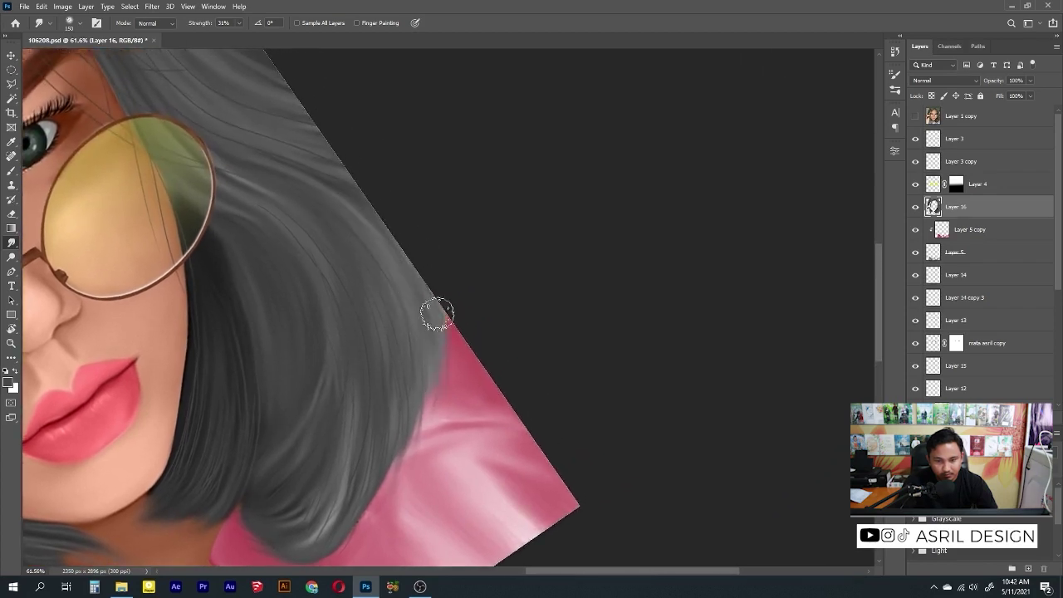
{"action": "scroll", "coordinate": [361, 410], "scroll_direction": "down", "scroll_amount": 2}
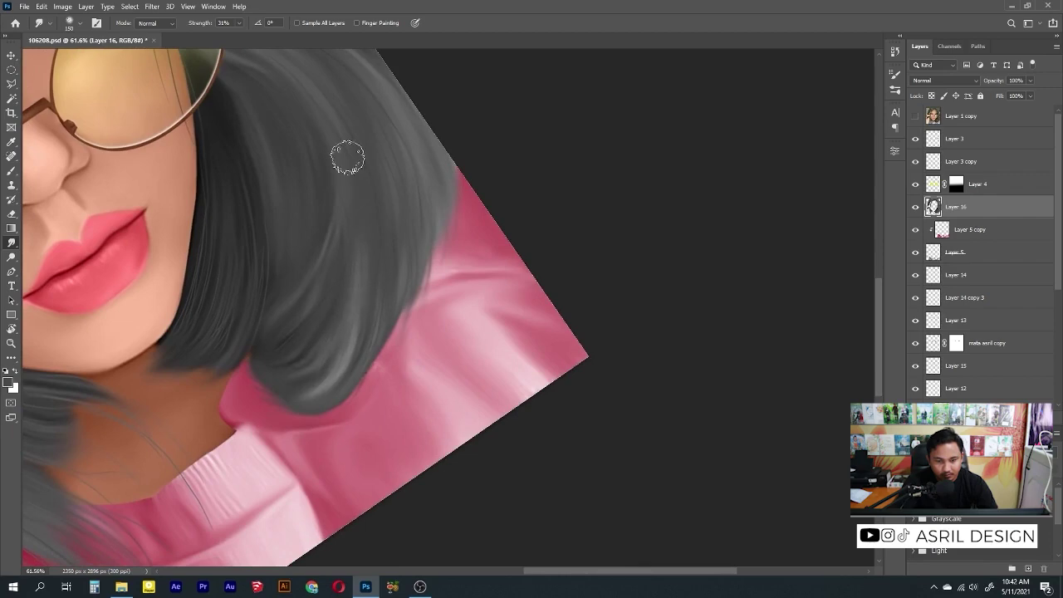
{"action": "scroll", "coordinate": [350, 298], "scroll_direction": "down", "scroll_amount": 2}
{"action": "scroll", "coordinate": [350, 297], "scroll_direction": "up", "scroll_amount": 3}
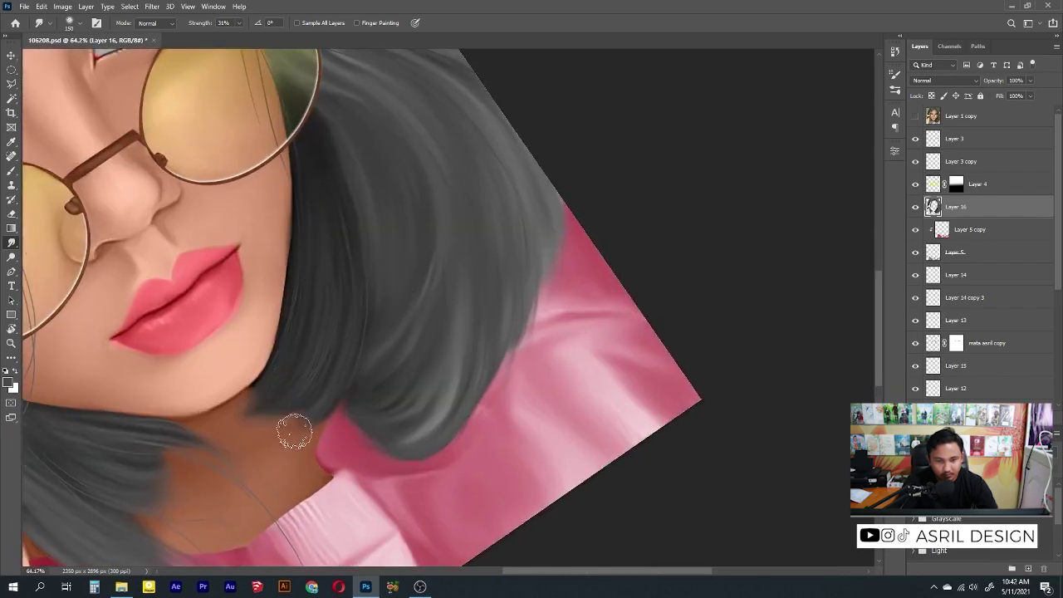
Step: Rotate the view to about -6°, check the reference, and shift Color Balance toward cyan teal
{"action": "key", "text": "r"}
{"action": "left_click_drag", "start_coordinate": [391, 291], "coordinate": [439, 305]}
{"action": "scroll", "coordinate": [498, 274], "scroll_direction": "down", "scroll_amount": 3}
{"action": "left_click_drag", "start_coordinate": [582, 250], "coordinate": [617, 209]}
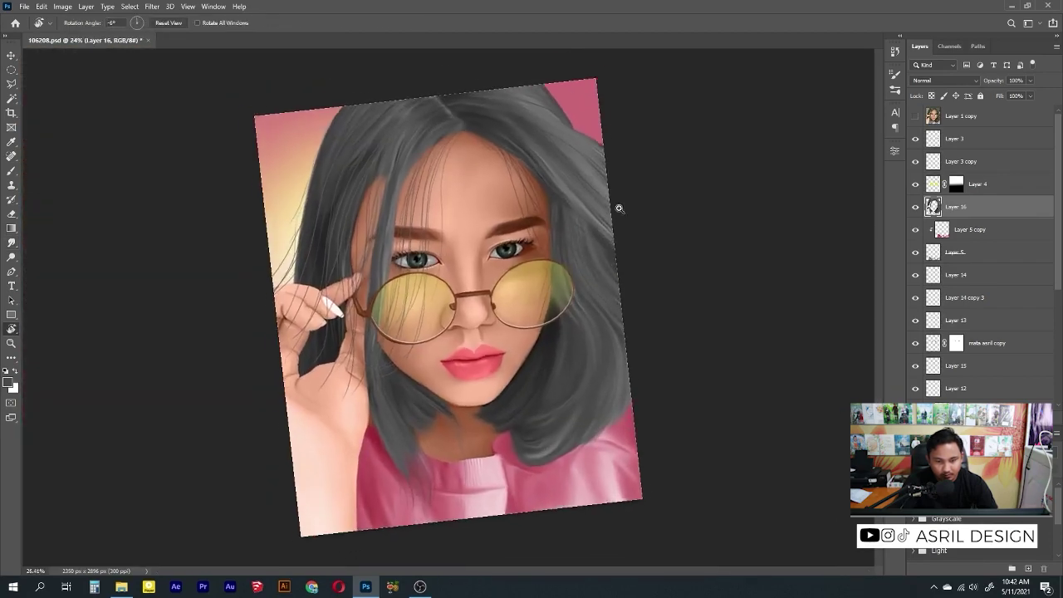
{"action": "left_click", "coordinate": [915, 117]}
{"action": "left_click", "coordinate": [915, 117]}
{"action": "scroll", "coordinate": [378, 178], "scroll_direction": "up", "scroll_amount": 3}
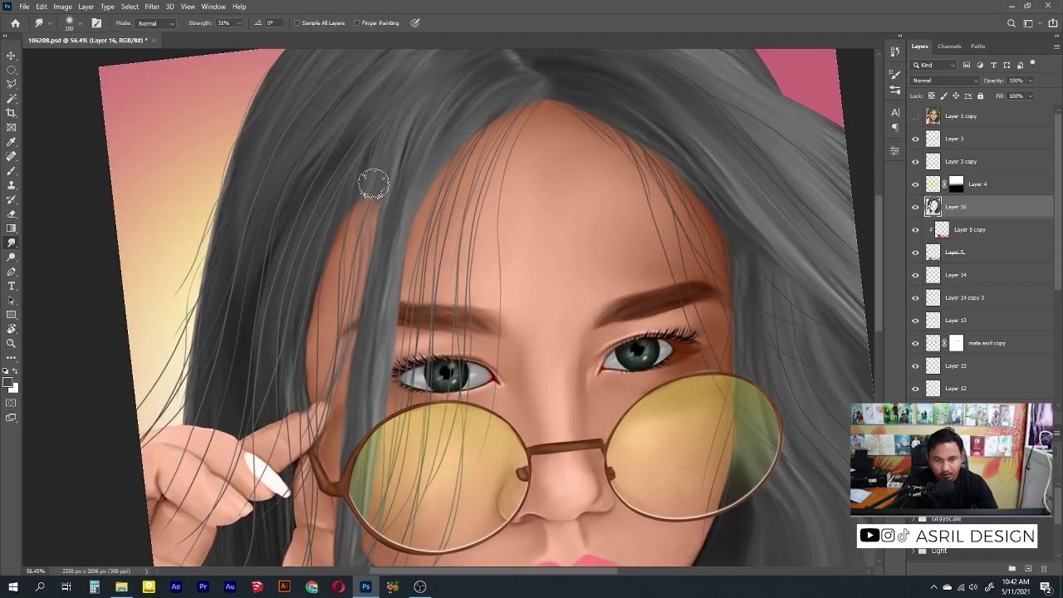
{"action": "scroll", "coordinate": [324, 205], "scroll_direction": "up", "scroll_amount": 1}
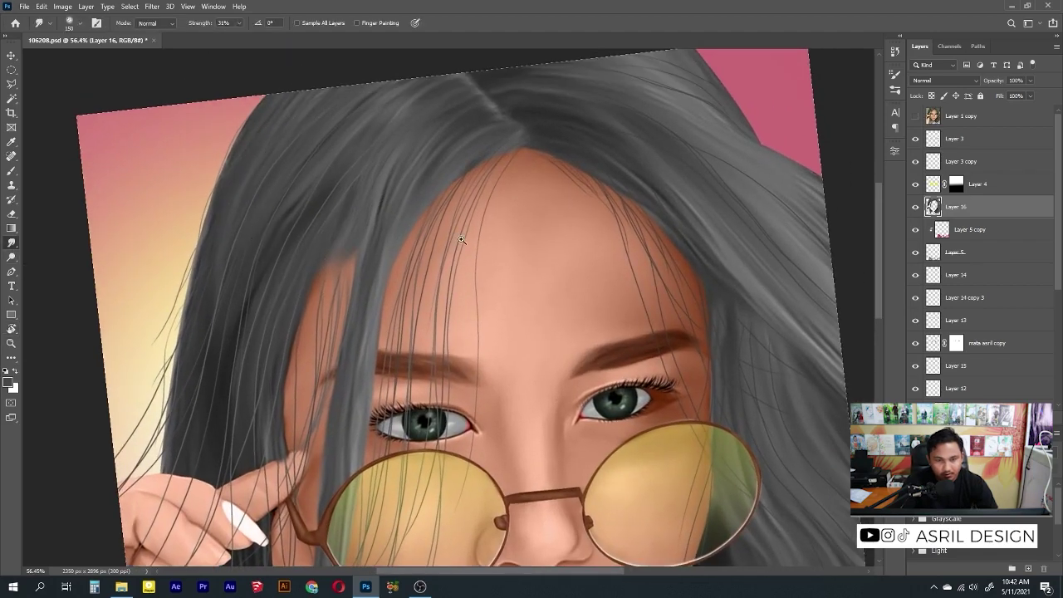
{"action": "scroll", "coordinate": [451, 237], "scroll_direction": "right", "scroll_amount": 3}
{"action": "scroll", "coordinate": [555, 279], "scroll_direction": "up", "scroll_amount": 2}
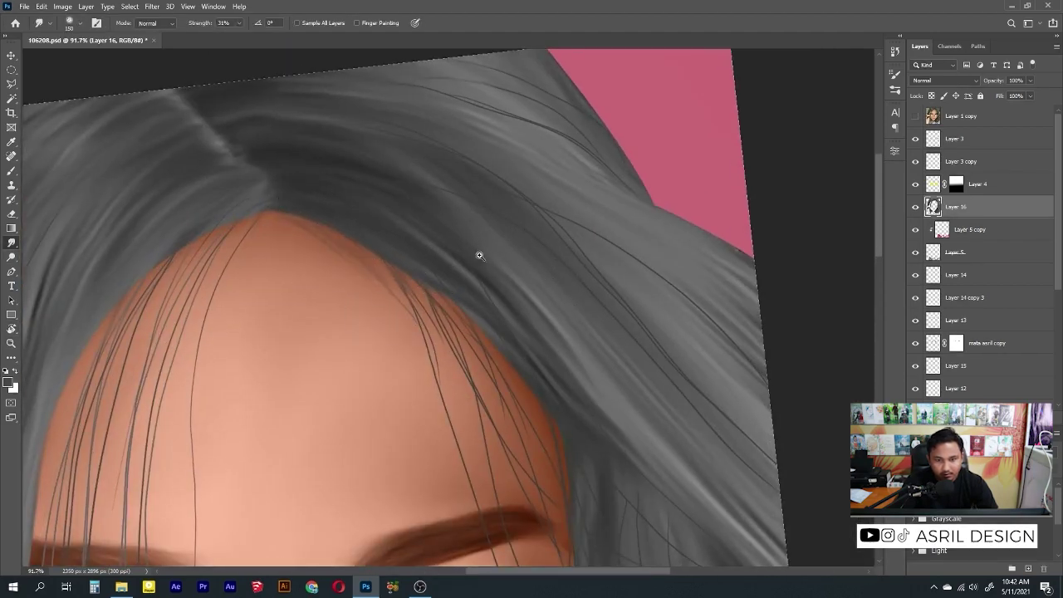
{"action": "scroll", "coordinate": [498, 266], "scroll_direction": "down", "scroll_amount": 4}
{"action": "scroll", "coordinate": [595, 324], "scroll_direction": "down", "scroll_amount": 1}
{"action": "key", "text": "ctrl+b"}
{"action": "mouse_move", "coordinate": [755, 181]}
{"action": "left_mouse_down"}
{"action": "mouse_move", "coordinate": [736, 182]}
{"action": "mouse_move", "coordinate": [754, 206]}
{"action": "mouse_move", "coordinate": [748, 193]}
{"action": "left_mouse_up"}
Step: Accept the teal Color Balance and paint white strands across the forehead on a new layer
{"action": "left_click", "coordinate": [874, 157]}
{"action": "key", "text": "ctrl+shift+alt+n"}
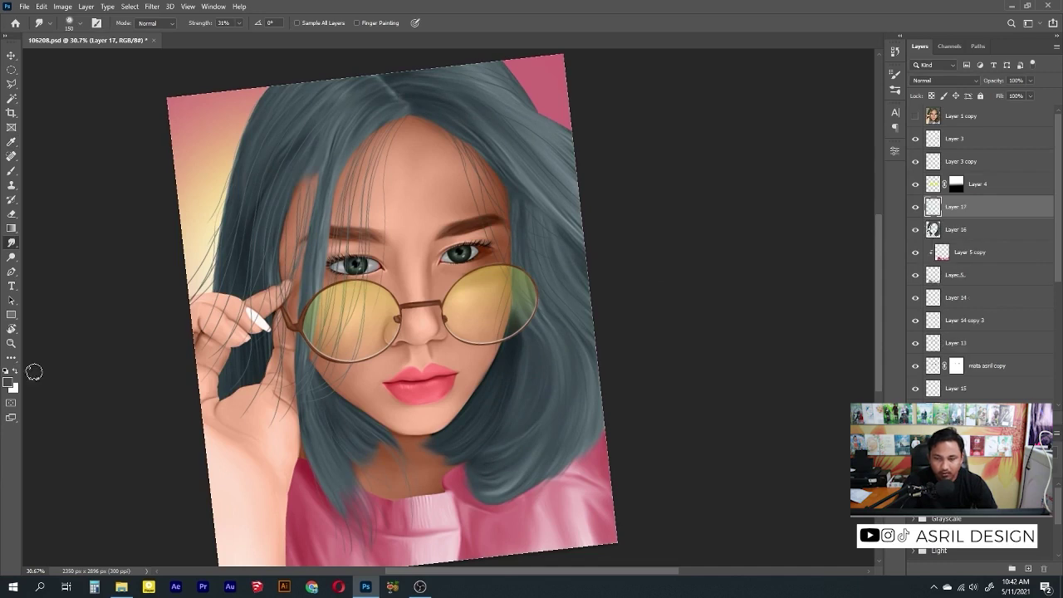
{"action": "key", "text": "x"}
{"action": "key", "text": "b"}
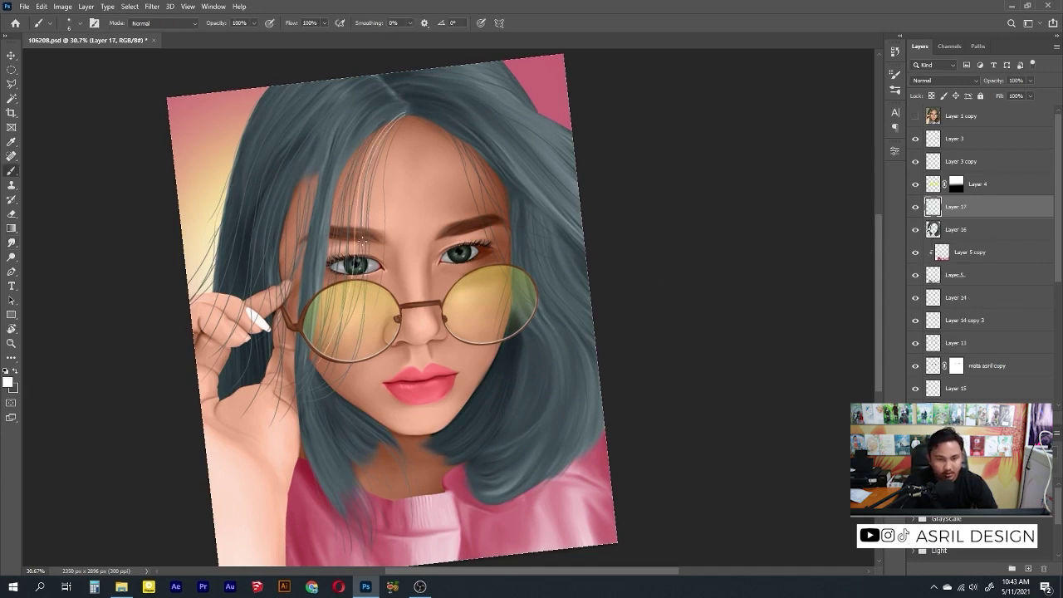
{"action": "left_click_drag", "start_coordinate": [400, 113], "coordinate": [331, 282]}
{"action": "left_click_drag", "start_coordinate": [362, 203], "coordinate": [360, 359]}
{"action": "mouse_move", "coordinate": [392, 118]}
{"action": "left_mouse_down"}
{"action": "mouse_move", "coordinate": [328, 355]}
{"action": "mouse_move", "coordinate": [295, 403]}
{"action": "mouse_move", "coordinate": [289, 393]}
{"action": "left_mouse_up"}
Step: Paint light strands from the crown down the left side toward the hand
{"action": "left_click_drag", "start_coordinate": [378, 116], "coordinate": [305, 207]}
{"action": "mouse_move", "coordinate": [376, 93]}
{"action": "left_mouse_down"}
{"action": "mouse_move", "coordinate": [233, 362]}
{"action": "mouse_move", "coordinate": [250, 394]}
{"action": "mouse_move", "coordinate": [240, 399]}
{"action": "mouse_move", "coordinate": [216, 357]}
{"action": "left_mouse_up"}
{"action": "left_click_drag", "start_coordinate": [354, 110], "coordinate": [254, 383]}
{"action": "left_click_drag", "start_coordinate": [322, 98], "coordinate": [202, 377]}
{"action": "mouse_move", "coordinate": [332, 90]}
{"action": "left_mouse_down"}
{"action": "mouse_move", "coordinate": [183, 368]}
{"action": "mouse_move", "coordinate": [221, 295]}
{"action": "mouse_move", "coordinate": [201, 319]}
{"action": "left_mouse_up"}
{"action": "mouse_move", "coordinate": [304, 110]}
{"action": "left_mouse_down"}
{"action": "mouse_move", "coordinate": [267, 149]}
{"action": "mouse_move", "coordinate": [219, 349]}
{"action": "left_mouse_up"}
{"action": "mouse_move", "coordinate": [378, 91]}
{"action": "left_mouse_down"}
{"action": "mouse_move", "coordinate": [254, 296]}
{"action": "mouse_move", "coordinate": [274, 403]}
{"action": "mouse_move", "coordinate": [263, 353]}
{"action": "left_mouse_up"}
Step: Smudge the light strands down the left side and from the crown toward the upper left
{"action": "key", "text": "r"}
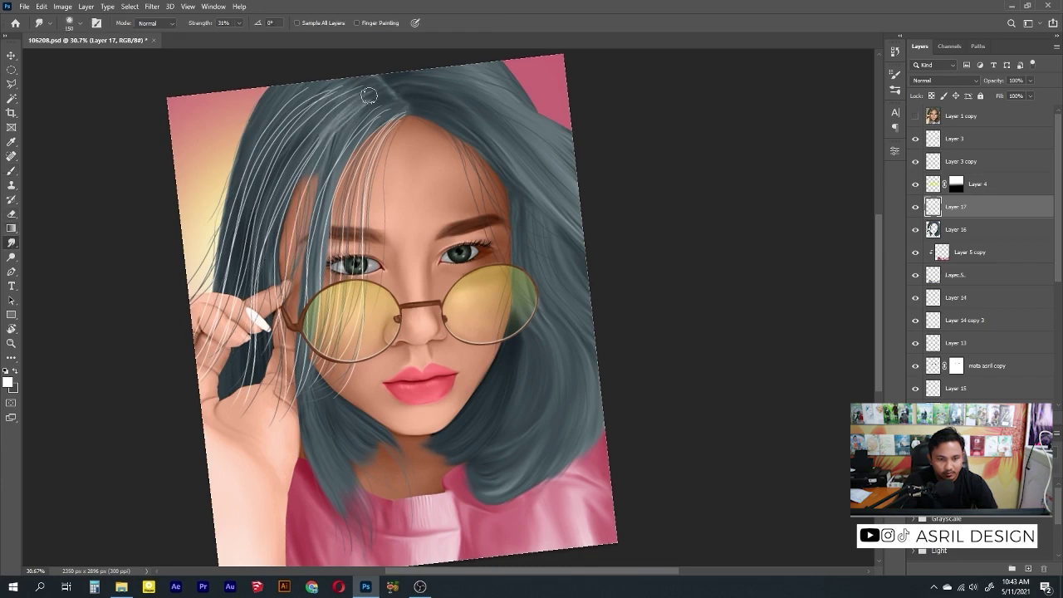
{"action": "left_click_drag", "start_coordinate": [364, 133], "coordinate": [314, 168]}
{"action": "mouse_move", "coordinate": [314, 96]}
{"action": "left_mouse_down"}
{"action": "mouse_move", "coordinate": [249, 166]}
{"action": "mouse_move", "coordinate": [233, 249]}
{"action": "left_mouse_up"}
{"action": "left_click_drag", "start_coordinate": [316, 133], "coordinate": [236, 292]}
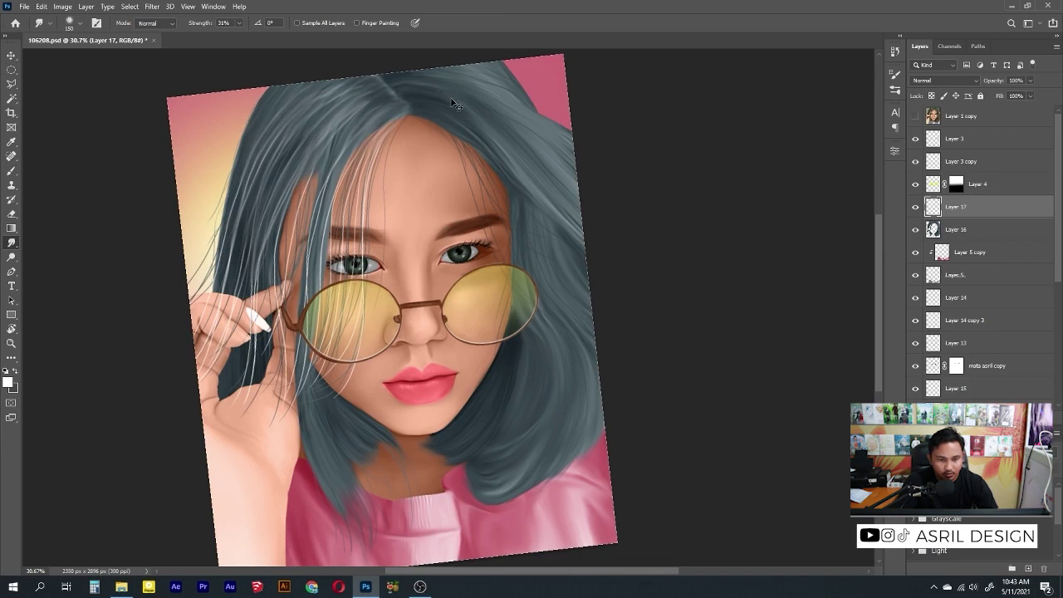
{"action": "mouse_move", "coordinate": [449, 100]}
{"action": "left_mouse_down"}
{"action": "mouse_move", "coordinate": [250, 274]}
{"action": "mouse_move", "coordinate": [245, 137]}
{"action": "left_mouse_up"}
{"action": "mouse_move", "coordinate": [429, 78]}
{"action": "left_mouse_down"}
{"action": "mouse_move", "coordinate": [274, 96]}
{"action": "mouse_move", "coordinate": [265, 349]}
{"action": "left_mouse_up"}
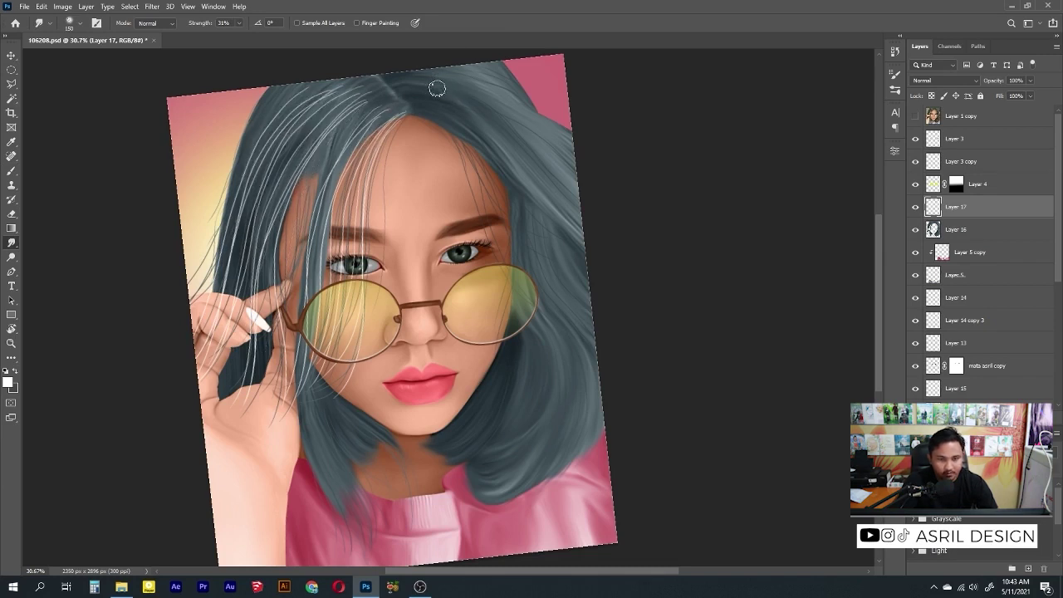
Step: Toggle the last smudge stroke off and on to compare, leaving it undone
{"action": "key", "text": "b"}
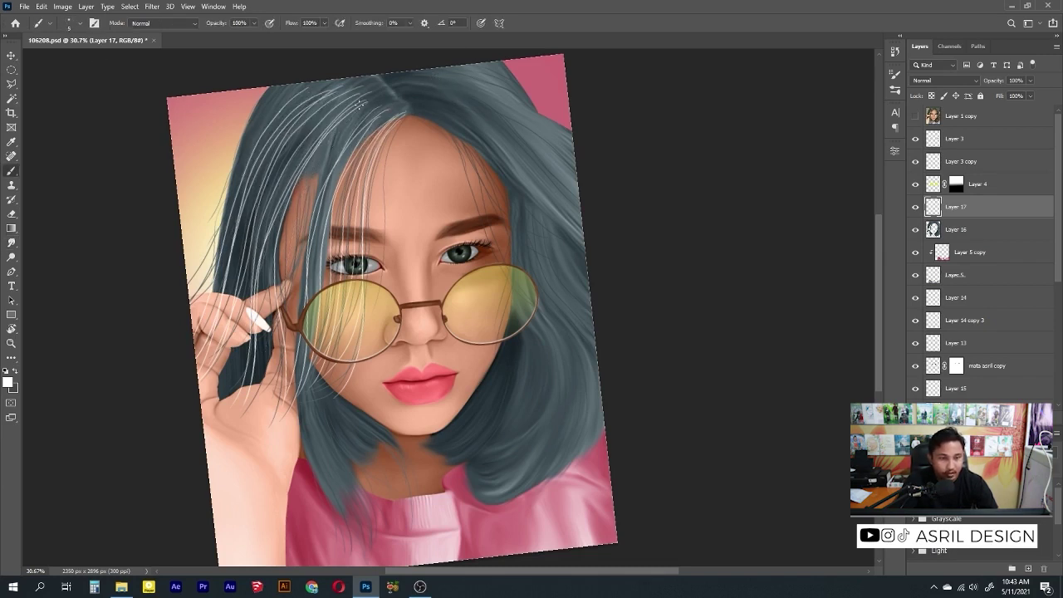
{"action": "key", "text": "ctrl+z"}
{"action": "key", "text": "ctrl+shift+z"}
{"action": "key", "text": "ctrl+z"}
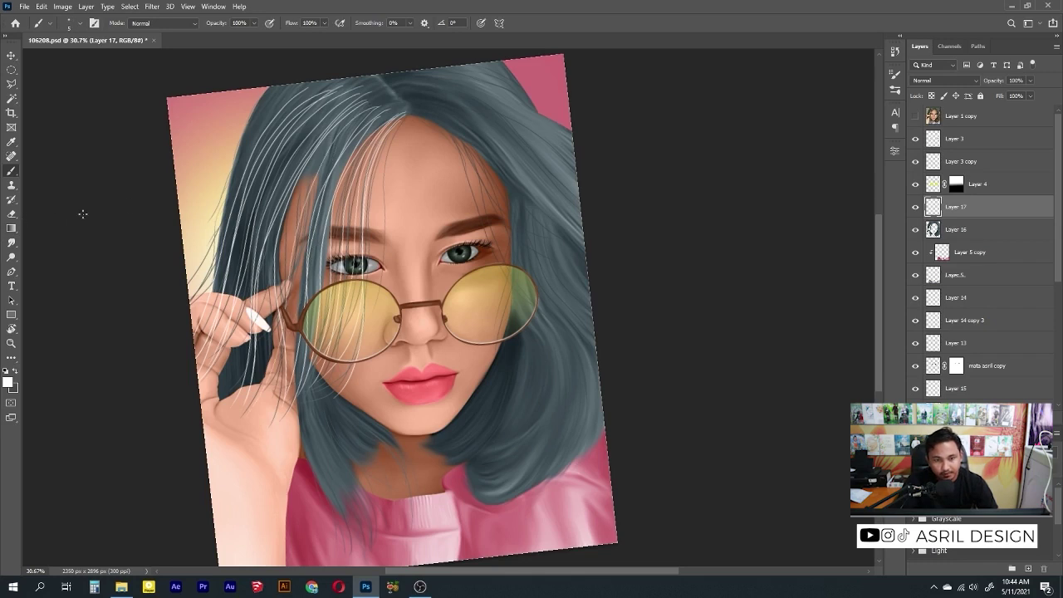
{"action": "key", "text": "r"}
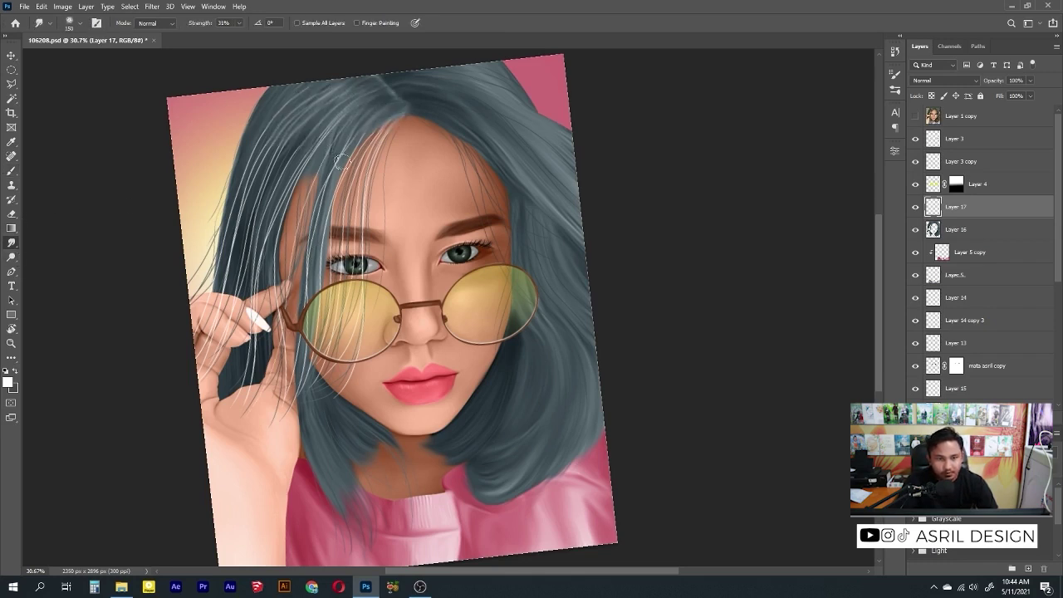
{"action": "scroll", "coordinate": [282, 283], "scroll_direction": "down", "scroll_amount": 5}
{"action": "scroll", "coordinate": [509, 274], "scroll_direction": "up", "scroll_amount": 5}
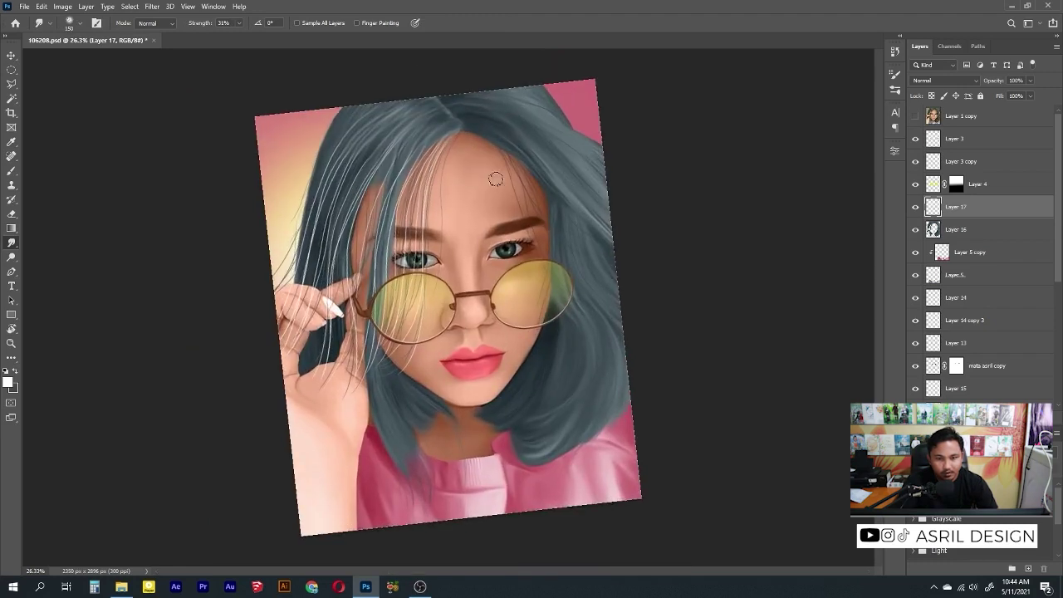
{"action": "key", "text": "b"}
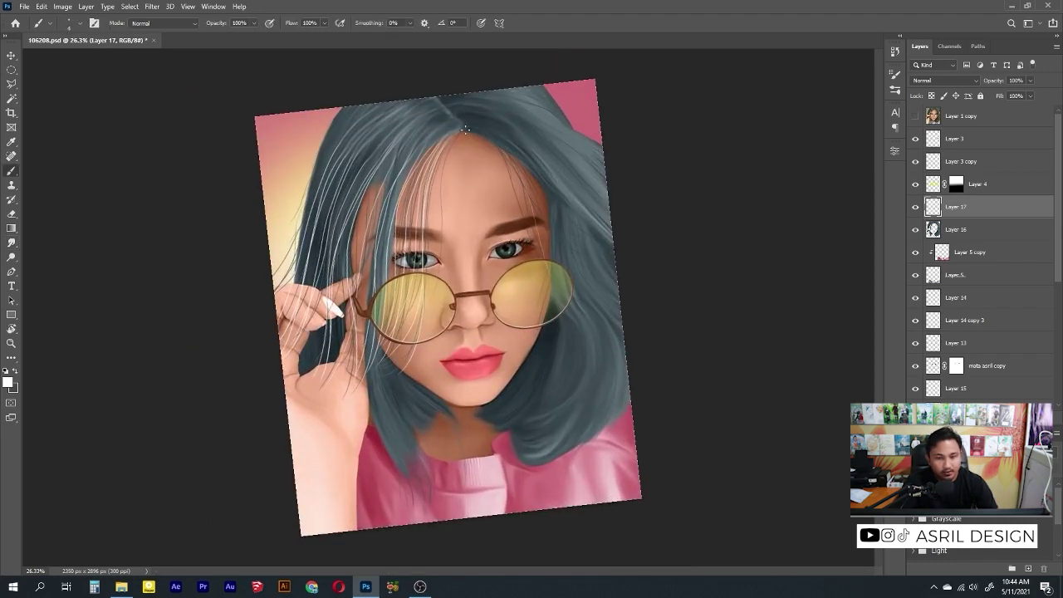
Step: Paint light strands sweeping down the right side hair, undoing one misplaced strand
{"action": "mouse_move", "coordinate": [550, 257]}
{"action": "left_mouse_down"}
{"action": "mouse_move", "coordinate": [481, 124]}
{"action": "mouse_move", "coordinate": [577, 258]}
{"action": "left_mouse_up"}
{"action": "left_click_drag", "start_coordinate": [463, 110], "coordinate": [607, 217]}
{"action": "key", "text": "ctrl+z"}
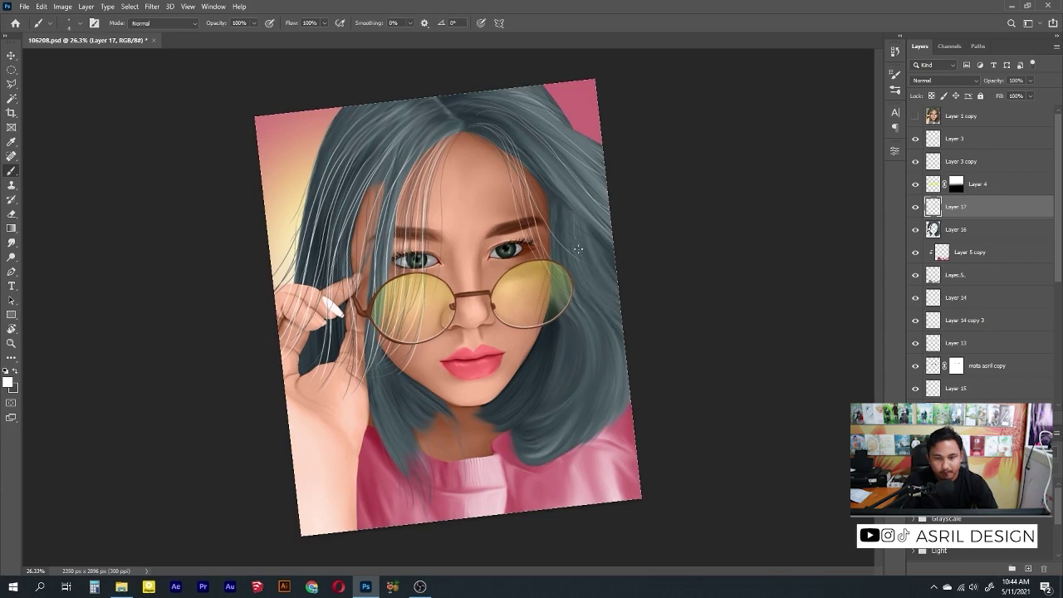
{"action": "left_click_drag", "start_coordinate": [567, 224], "coordinate": [624, 345]}
Step: Lower the strand layer's opacity to about 49%
{"action": "left_click", "coordinate": [12, 242]}
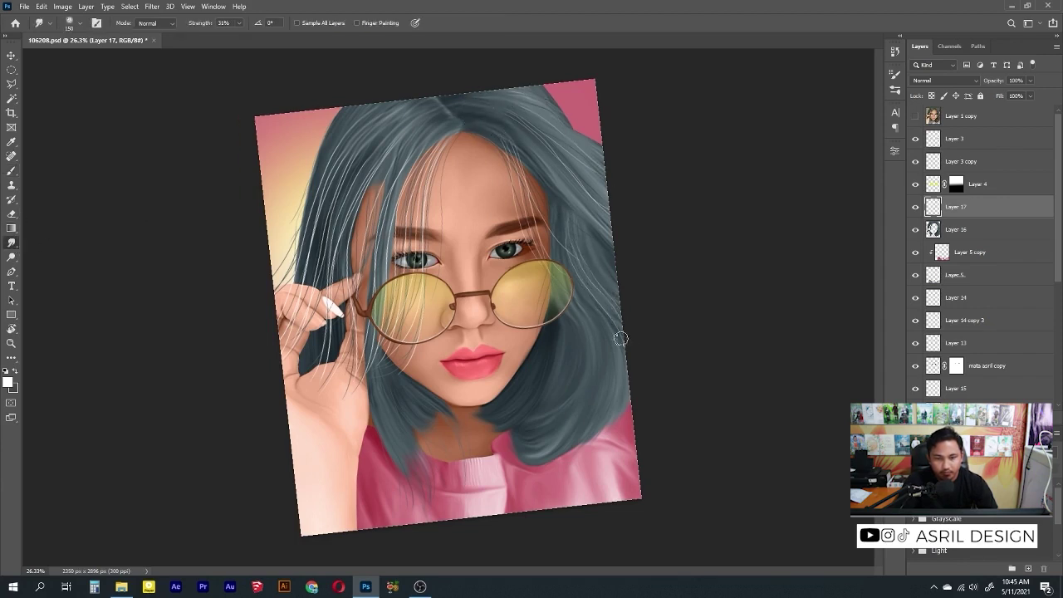
{"action": "left_click", "coordinate": [1030, 80]}
{"action": "left_click_drag", "start_coordinate": [1035, 93], "coordinate": [1007, 93]}
{"action": "scroll", "coordinate": [599, 364], "scroll_direction": "up", "scroll_amount": 3}
Step: Paint thin light strands on the right hair by the chin, curving from the glasses to the jaw
{"action": "key", "text": "b"}
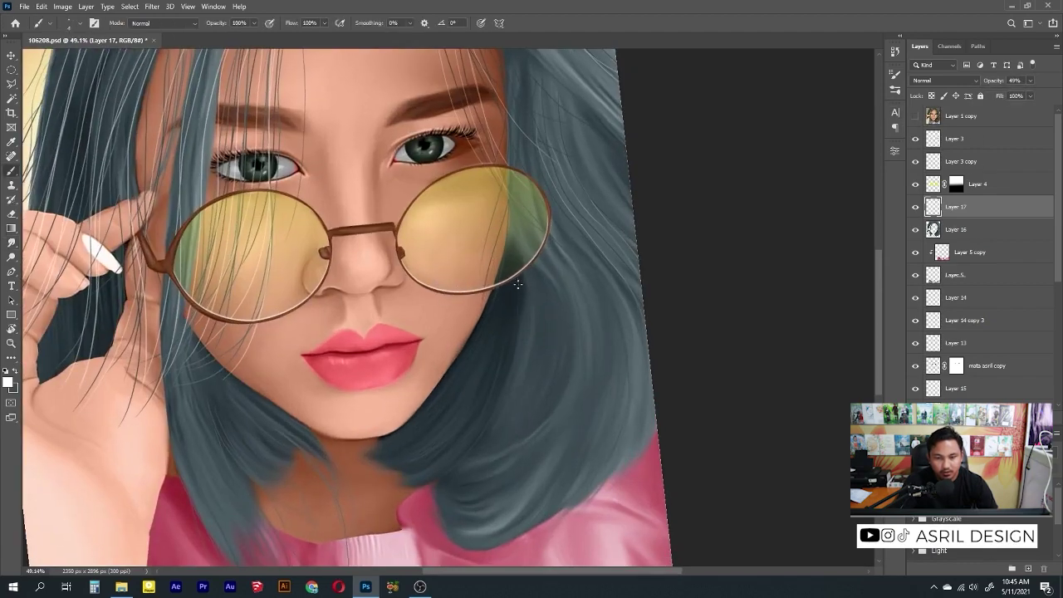
{"action": "left_click_drag", "start_coordinate": [516, 285], "coordinate": [399, 483]}
{"action": "mouse_move", "coordinate": [498, 307]}
{"action": "left_mouse_down"}
{"action": "mouse_move", "coordinate": [397, 481]}
{"action": "mouse_move", "coordinate": [399, 465]}
{"action": "left_mouse_up"}
{"action": "left_click_drag", "start_coordinate": [486, 359], "coordinate": [402, 471]}
{"action": "left_click_drag", "start_coordinate": [479, 344], "coordinate": [381, 464]}
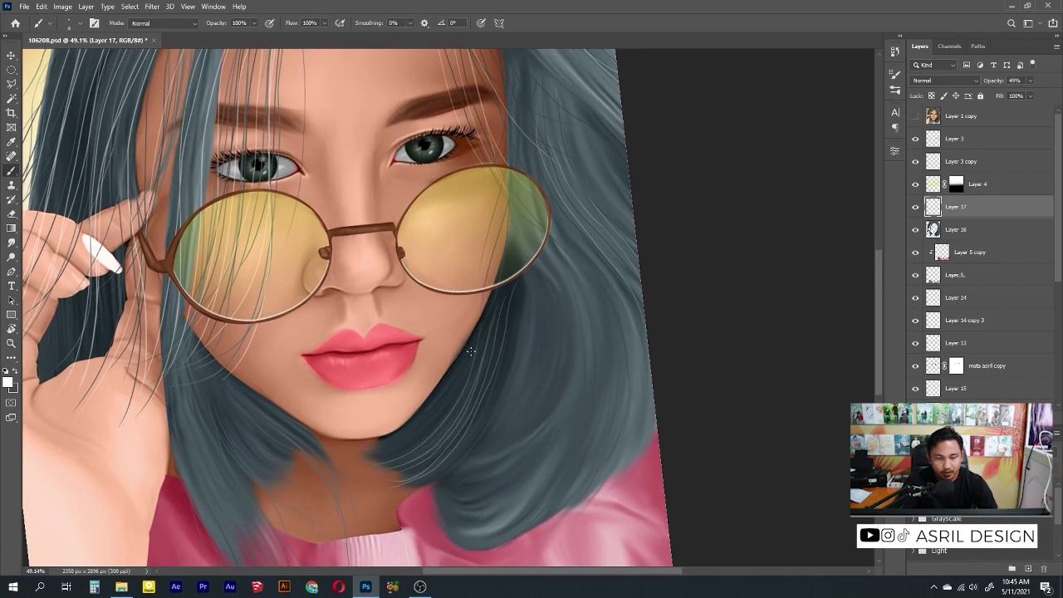
{"action": "left_click_drag", "start_coordinate": [581, 341], "coordinate": [576, 410]}
{"action": "left_click_drag", "start_coordinate": [576, 234], "coordinate": [639, 486]}
{"action": "left_click_drag", "start_coordinate": [586, 266], "coordinate": [548, 532]}
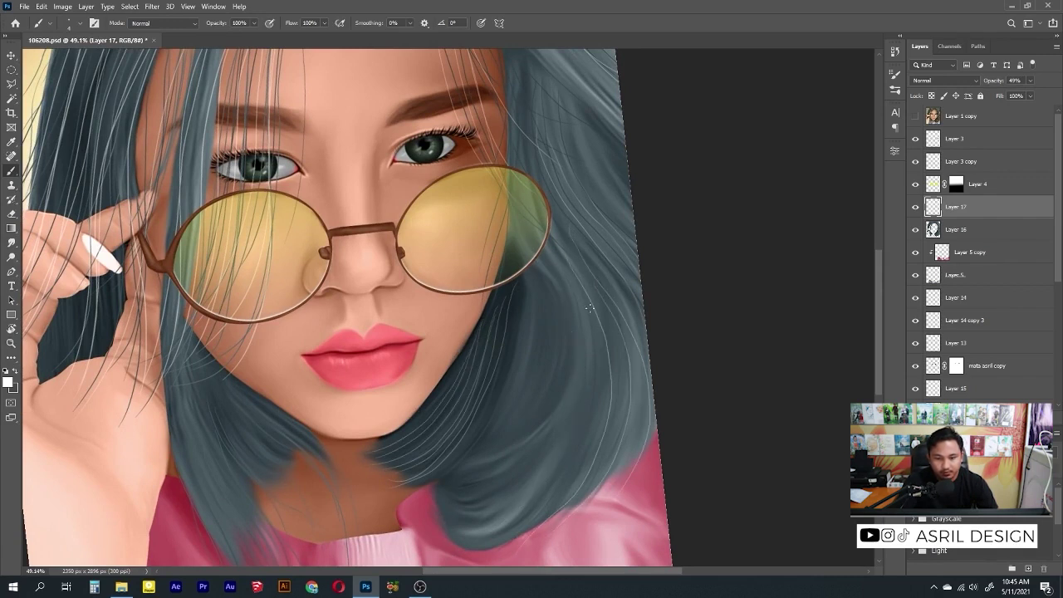
{"action": "mouse_move", "coordinate": [590, 308]}
{"action": "left_mouse_down"}
{"action": "mouse_move", "coordinate": [531, 536]}
{"action": "mouse_move", "coordinate": [465, 499]}
{"action": "left_mouse_up"}
{"action": "left_click_drag", "start_coordinate": [560, 353], "coordinate": [456, 485]}
{"action": "left_click_drag", "start_coordinate": [570, 394], "coordinate": [463, 555]}
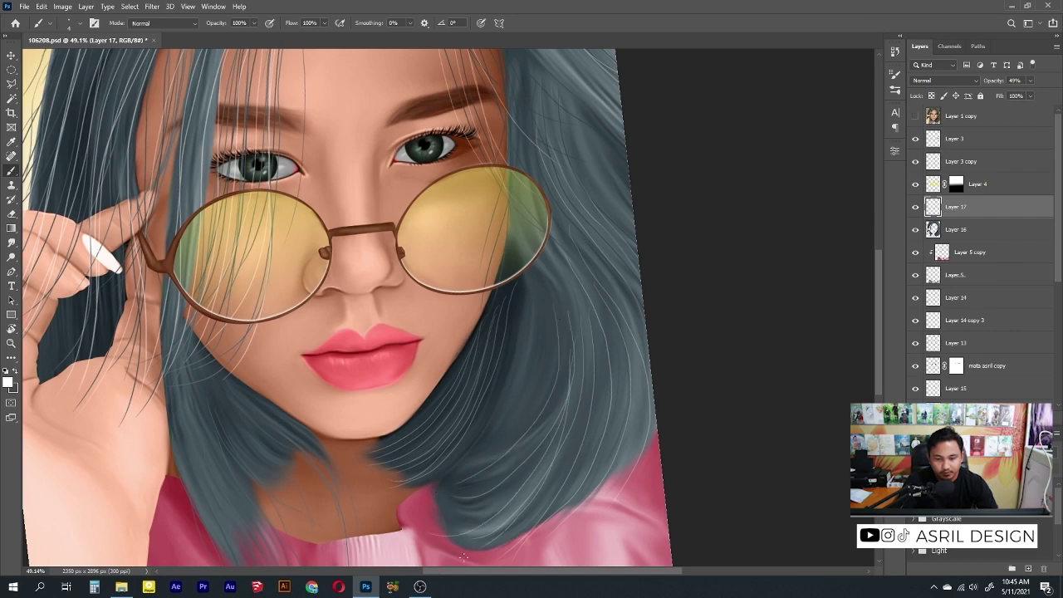
{"action": "left_click_drag", "start_coordinate": [542, 304], "coordinate": [451, 472]}
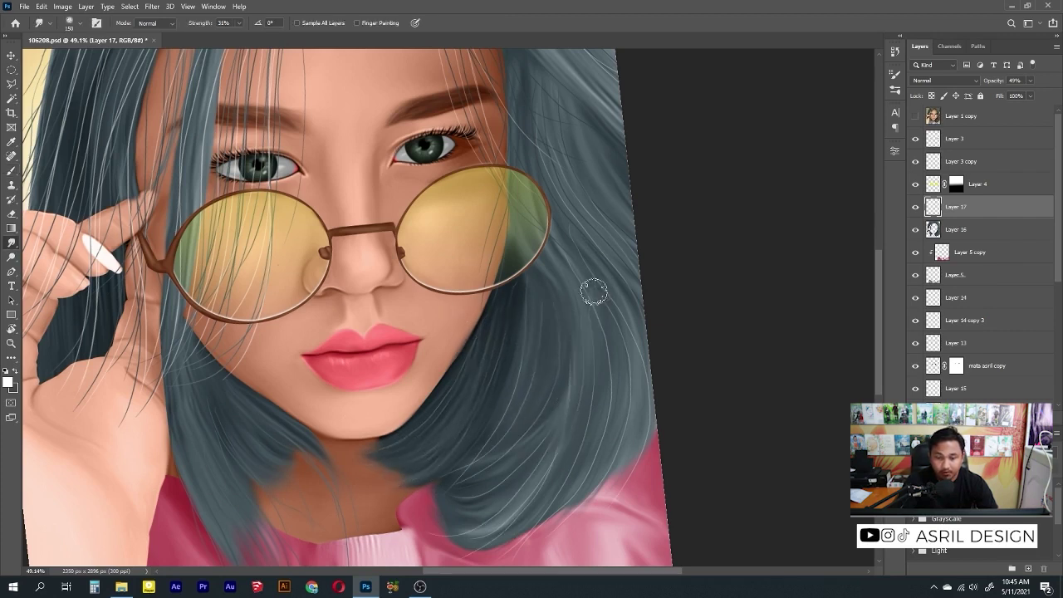
Step: Lower Layer 17's opacity so its new strands fade more softly
{"action": "key", "text": "ctrl+0"}
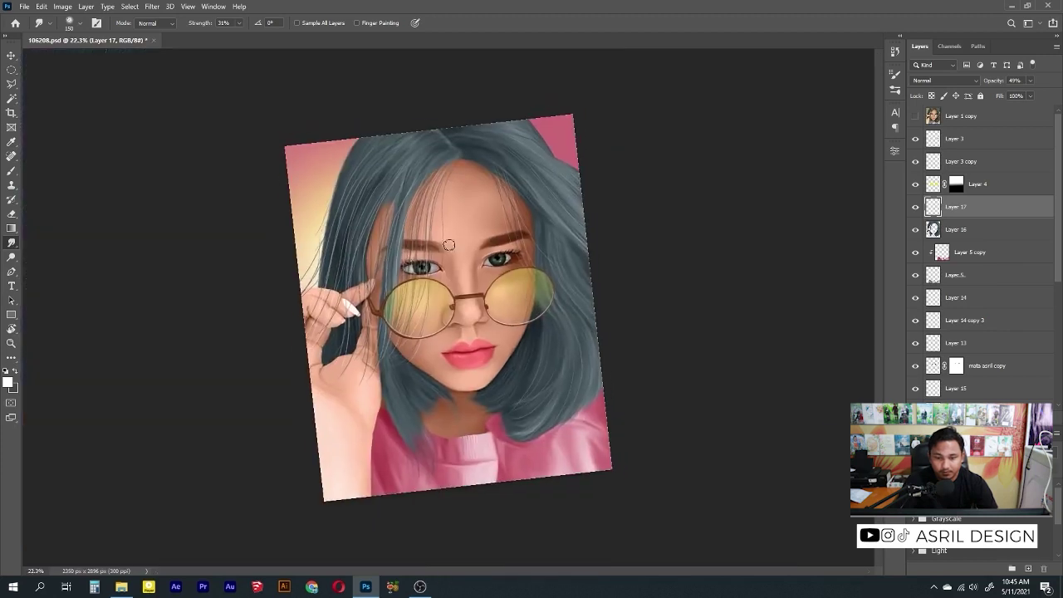
{"action": "key", "text": "v"}
{"action": "left_click_drag", "start_coordinate": [1031, 80], "coordinate": [1022, 96]}
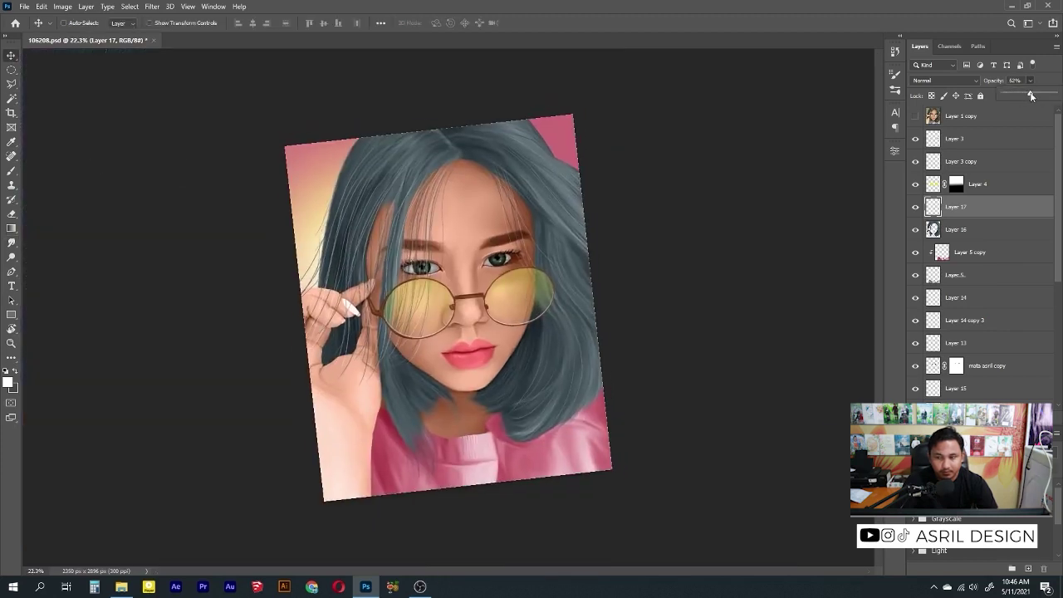
Step: Paint white highlights on the lips and smudge the one along the lower lip
{"action": "scroll", "coordinate": [542, 373], "scroll_direction": "up", "scroll_amount": 5}
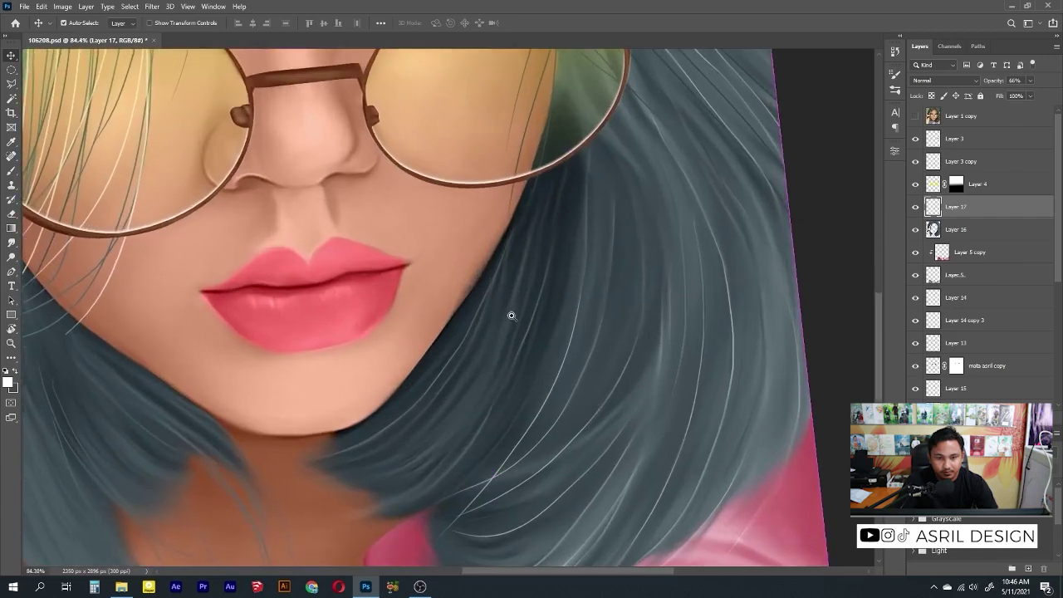
{"action": "key", "text": "b"}
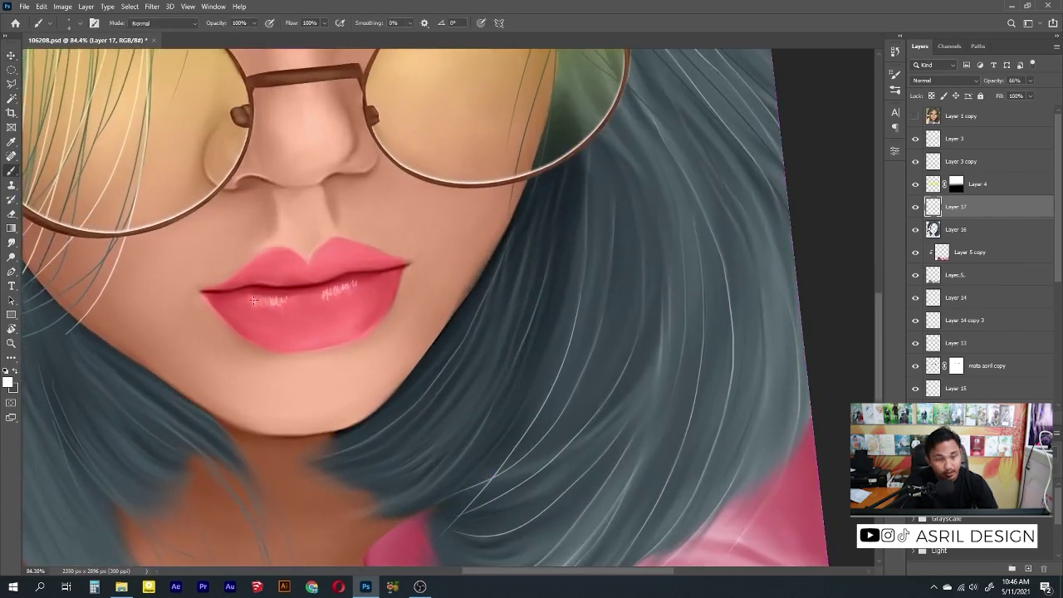
{"action": "key", "text": "r"}
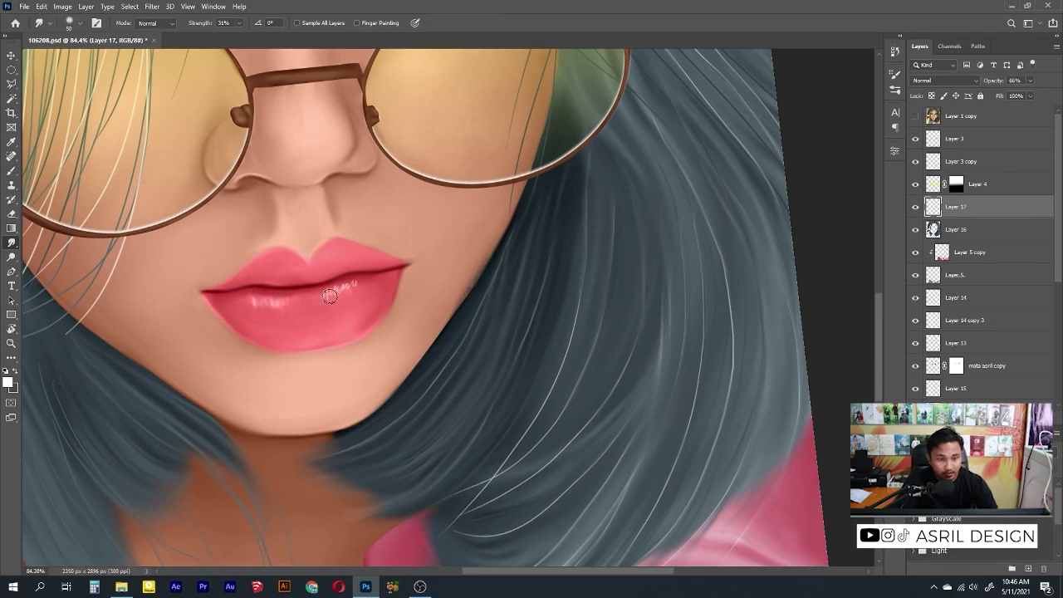
{"action": "scroll", "coordinate": [275, 319], "scroll_direction": "down", "scroll_amount": 5}
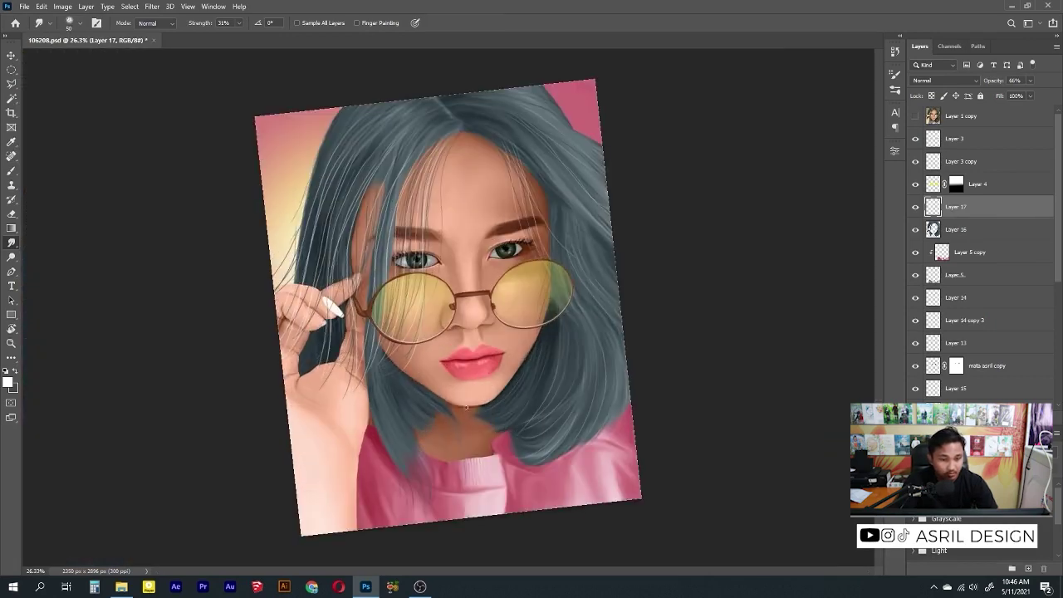
{"action": "key", "text": "b"}
{"action": "scroll", "coordinate": [485, 405], "scroll_direction": "up", "scroll_amount": 5}
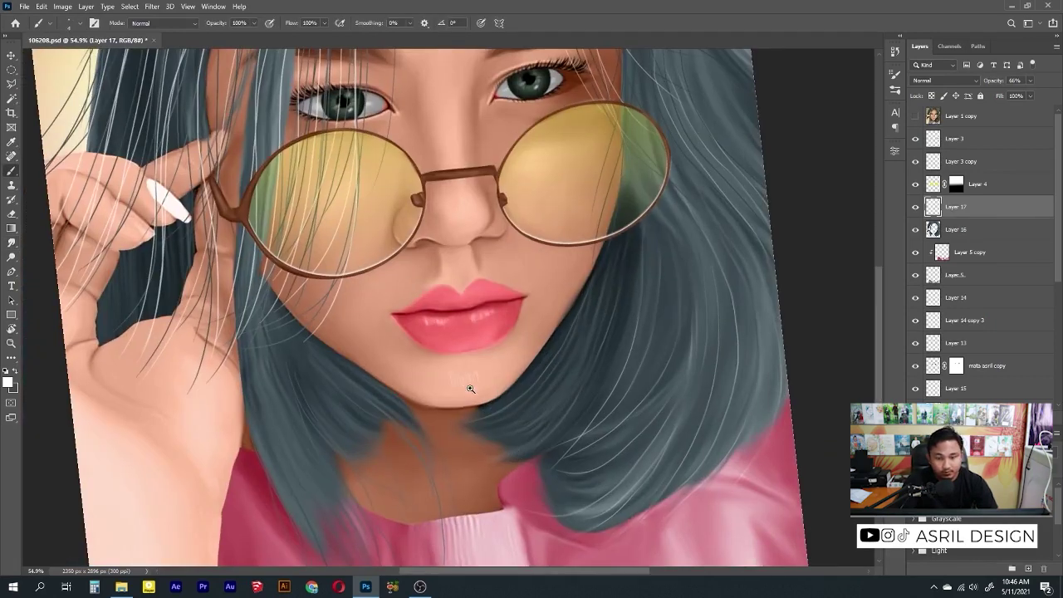
{"action": "scroll", "coordinate": [472, 390], "scroll_direction": "up", "scroll_amount": 3}
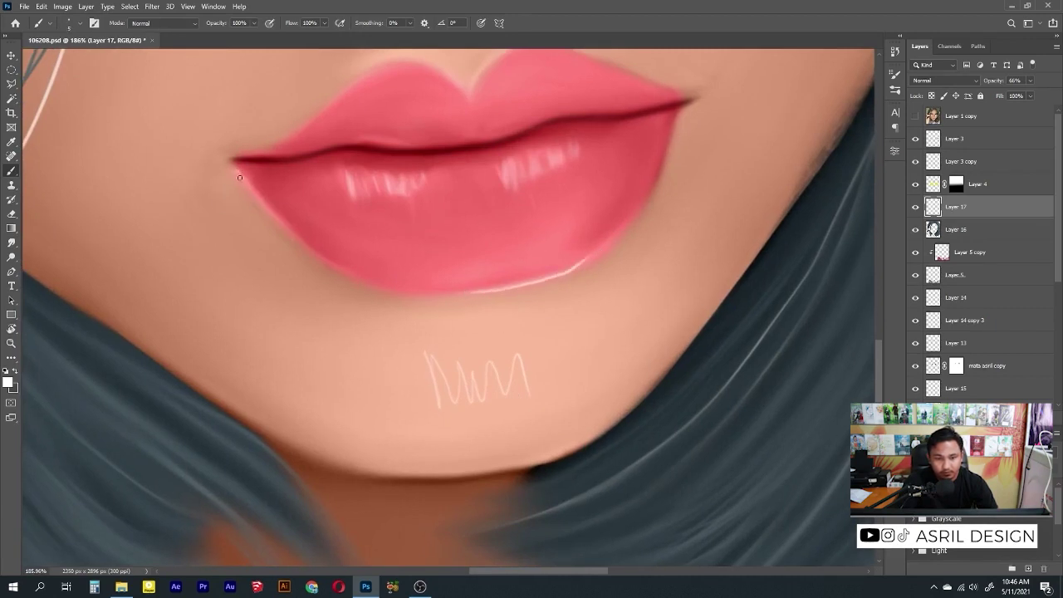
{"action": "key", "text": "r"}
{"action": "mouse_move", "coordinate": [261, 214]}
{"action": "left_mouse_down"}
{"action": "mouse_move", "coordinate": [254, 202]}
{"action": "mouse_move", "coordinate": [299, 244]}
{"action": "left_mouse_up"}
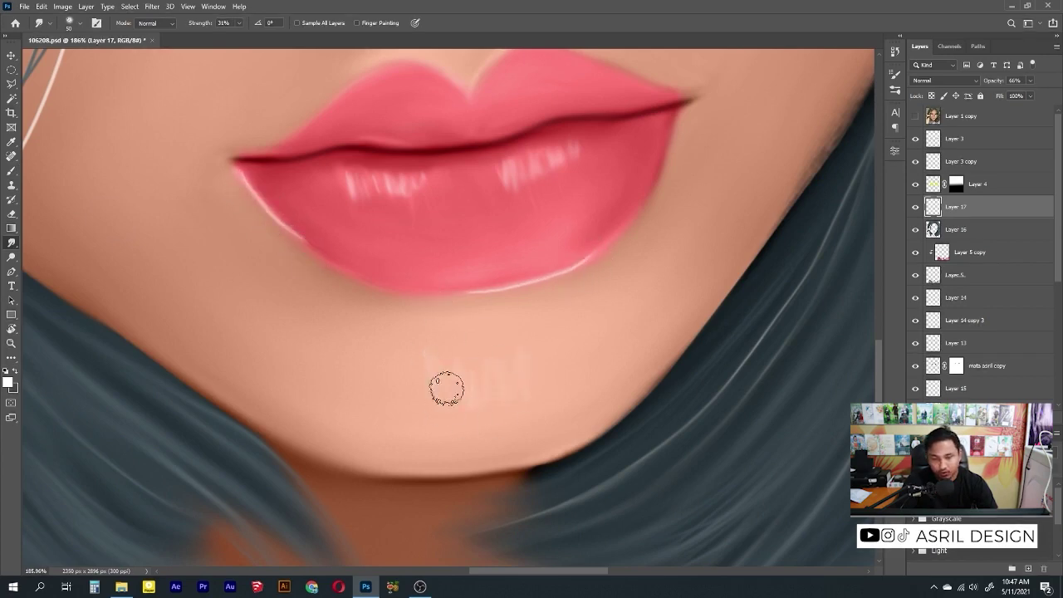
Step: Further paint and blend the lip highlights, then soften the area around the nostril
{"action": "scroll", "coordinate": [507, 380], "scroll_direction": "down", "scroll_amount": 9}
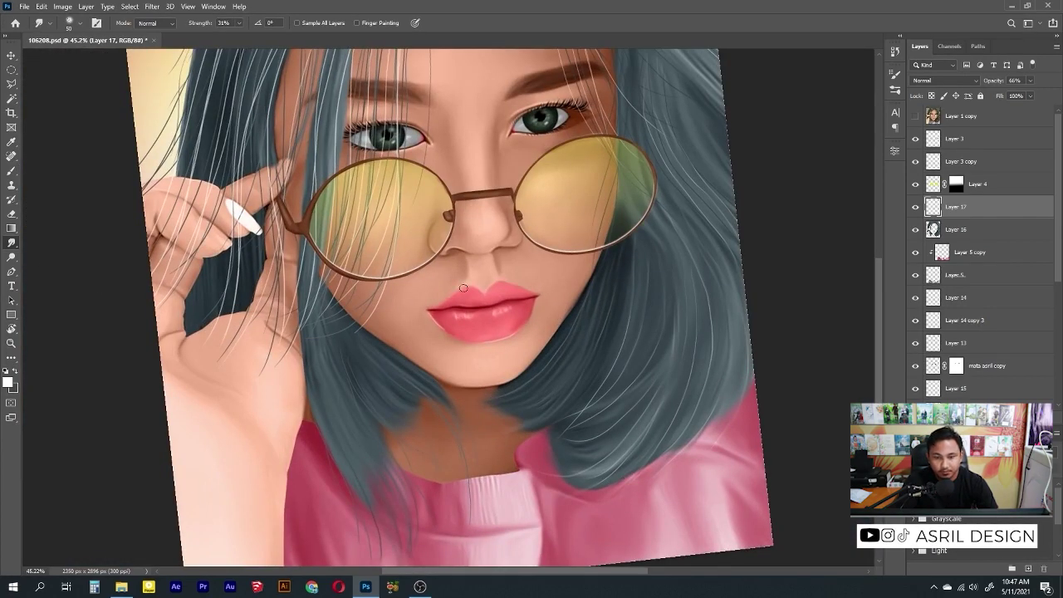
{"action": "key", "text": "b"}
{"action": "scroll", "coordinate": [463, 287], "scroll_direction": "up", "scroll_amount": 5}
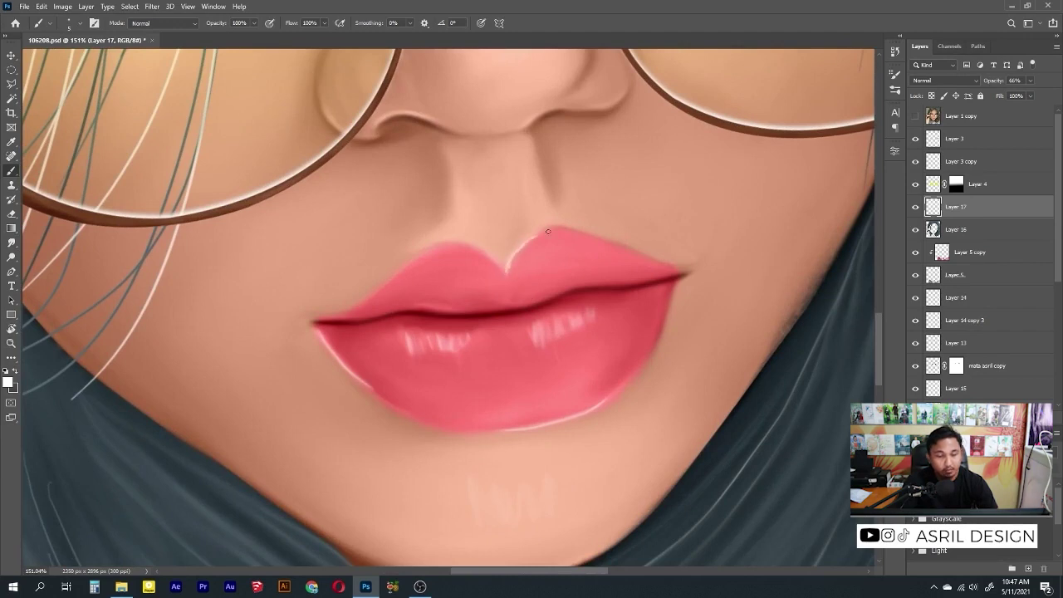
{"action": "left_click", "coordinate": [13, 242]}
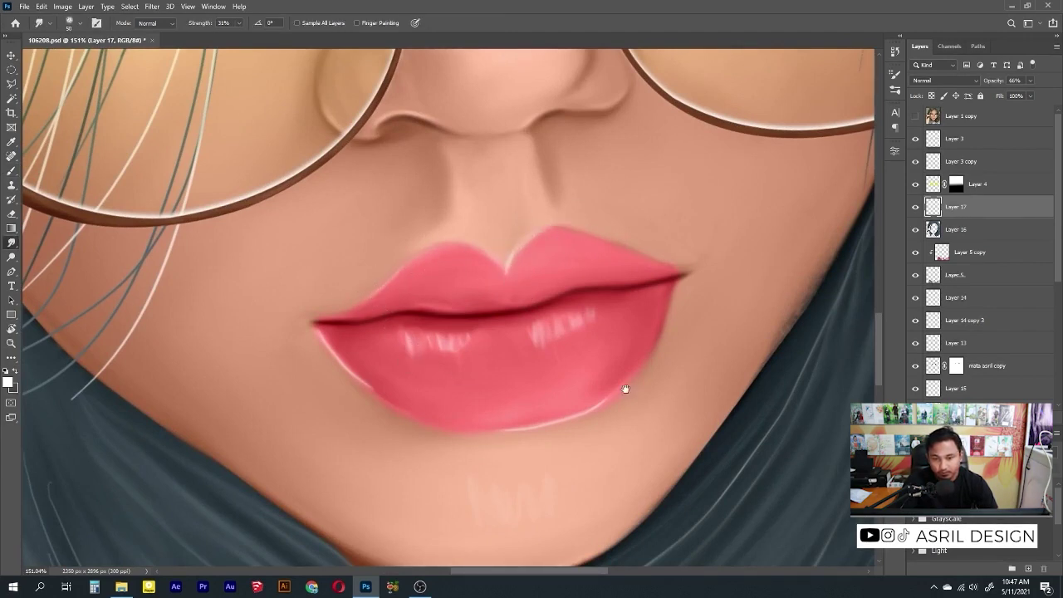
{"action": "scroll", "coordinate": [460, 426], "scroll_direction": "down", "scroll_amount": 5}
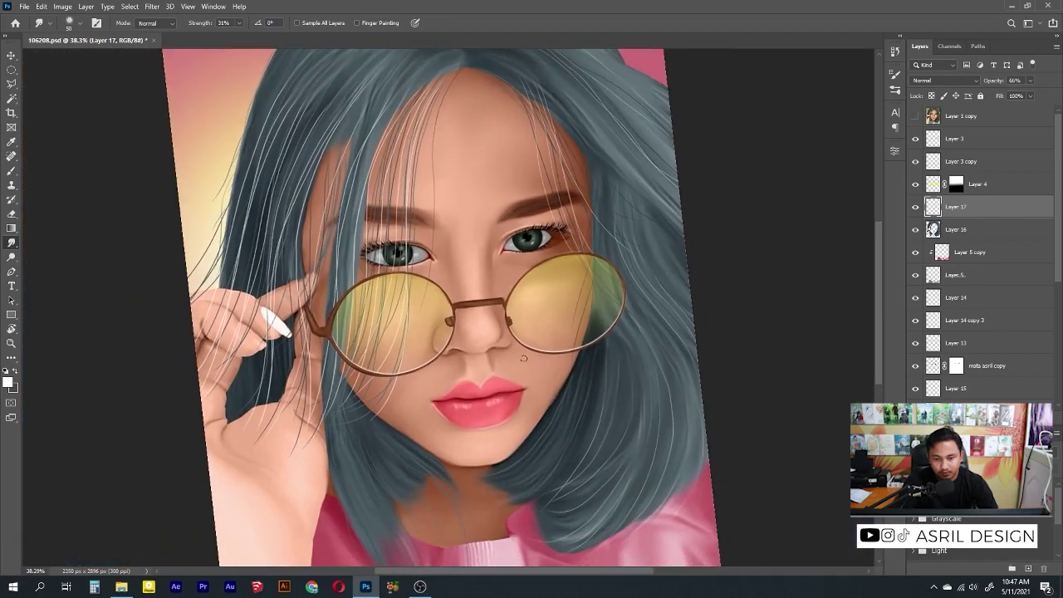
{"action": "scroll", "coordinate": [341, 327], "scroll_direction": "up", "scroll_amount": 4}
{"action": "scroll", "coordinate": [341, 327], "scroll_direction": "up", "scroll_amount": 1}
{"action": "key", "text": "b"}
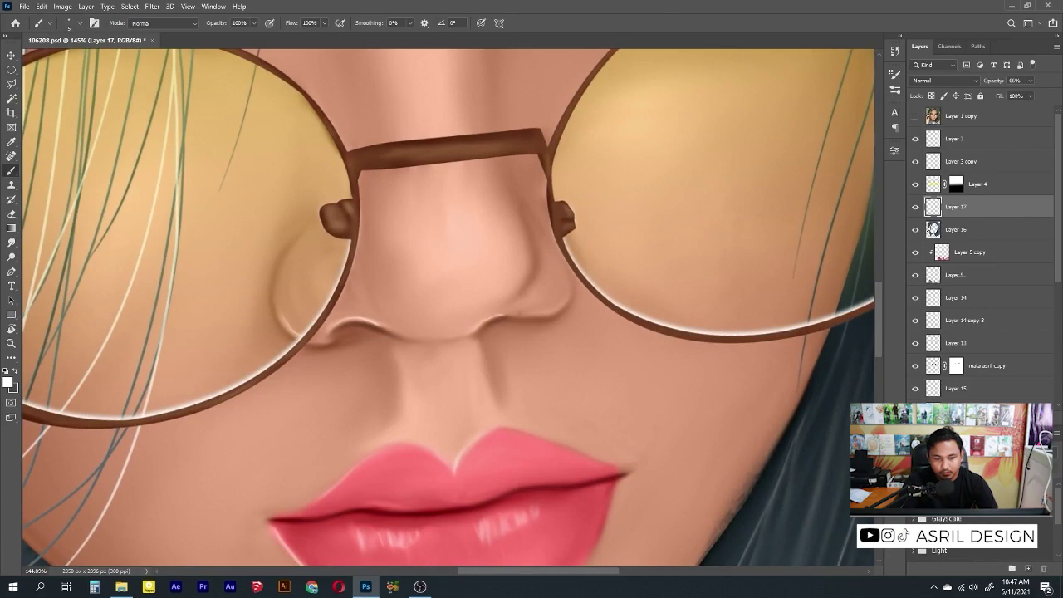
{"action": "left_click", "coordinate": [11, 245]}
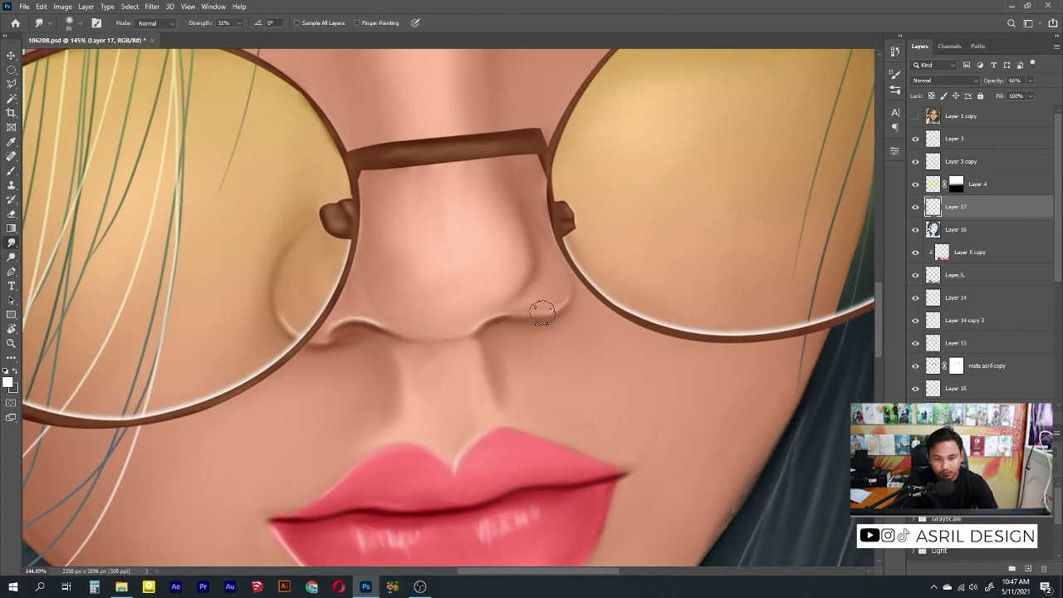
{"action": "scroll", "coordinate": [542, 312], "scroll_direction": "down", "scroll_amount": 4}
{"action": "scroll", "coordinate": [541, 311], "scroll_direction": "down", "scroll_amount": 2}
Step: Burn the wrist skin beside the sleeve on Layer 1 copy 2 and straighten the canvas rotation back to 0°
{"action": "left_click", "coordinate": [11, 259]}
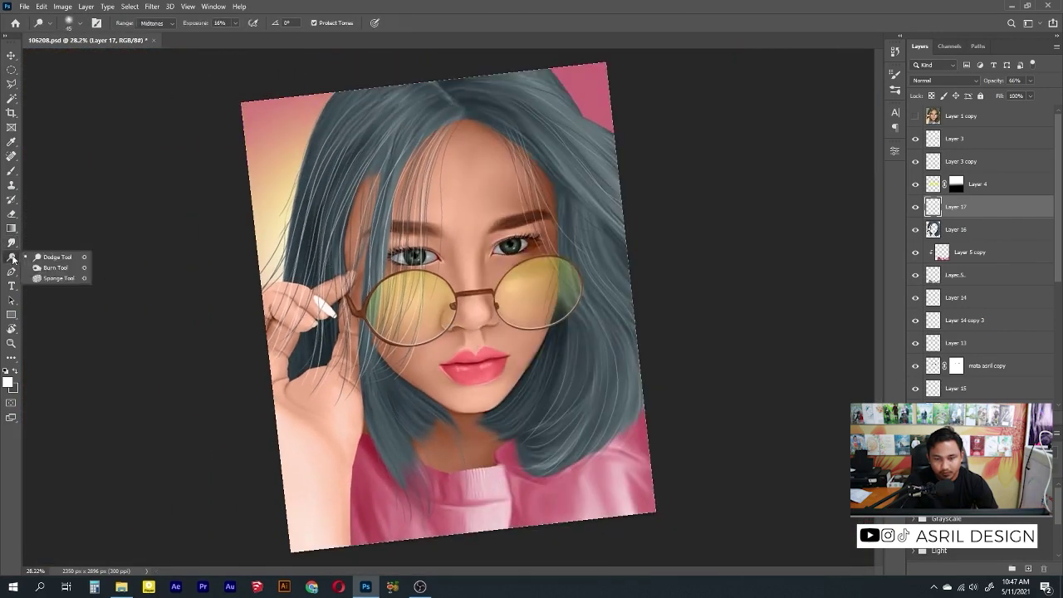
{"action": "left_click", "coordinate": [55, 267]}
{"action": "left_click", "coordinate": [385, 425], "text": "ctrl"}
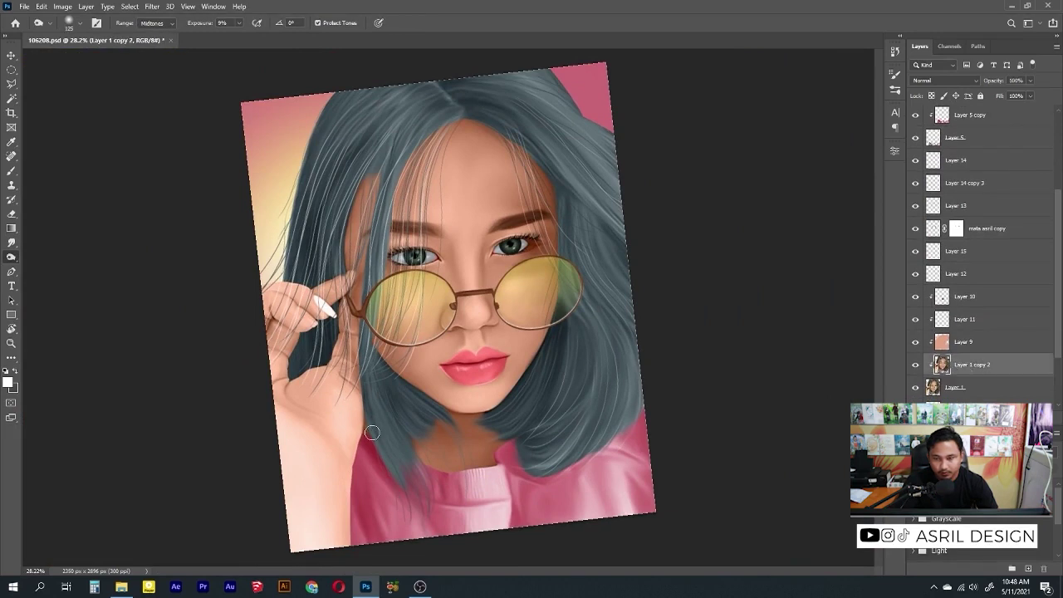
{"action": "left_click_drag", "start_coordinate": [360, 481], "coordinate": [352, 467]}
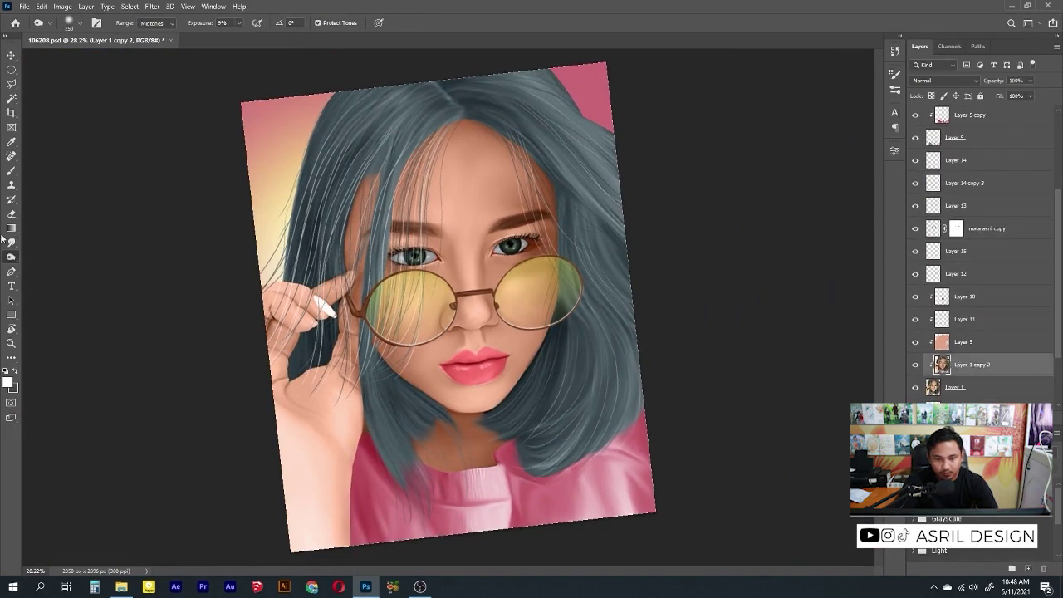
{"action": "key", "text": "r"}
{"action": "left_click_drag", "start_coordinate": [589, 202], "coordinate": [632, 217]}
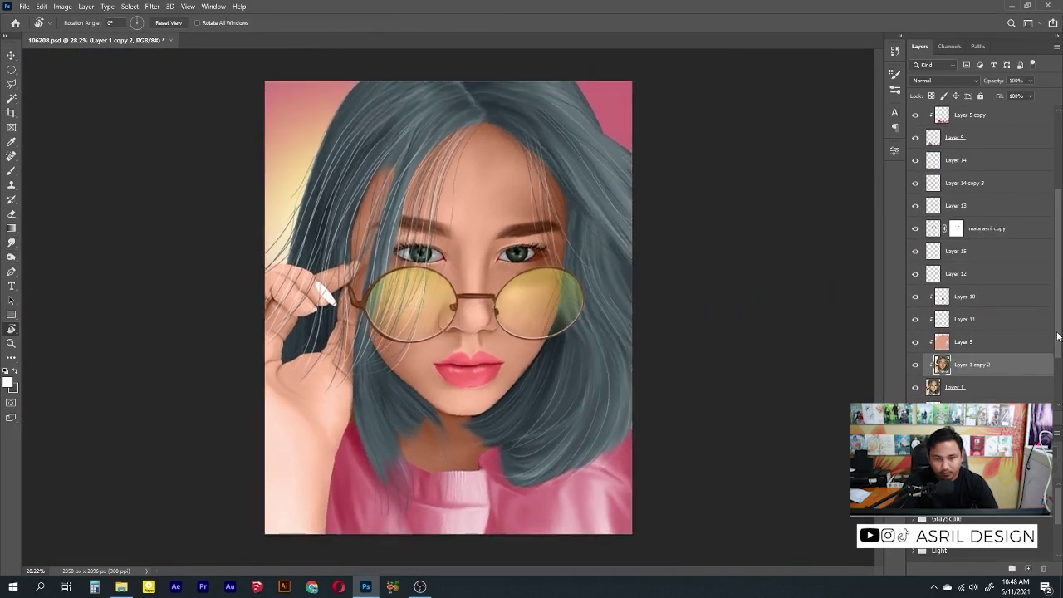
Step: Fill Layer 2 behind the portrait with a teal-green background colour
{"action": "scroll", "coordinate": [1057, 336], "scroll_direction": "down", "scroll_amount": 3}
{"action": "left_click", "coordinate": [964, 368]}
{"action": "key", "text": "i"}
{"action": "left_click", "coordinate": [14, 386]}
{"action": "left_click", "coordinate": [845, 317]}
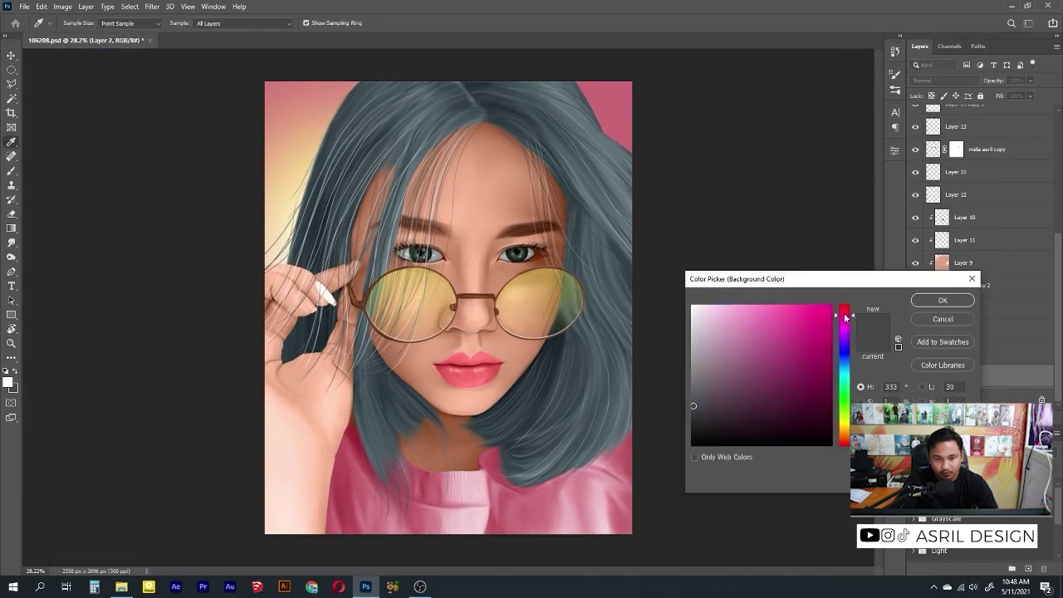
{"action": "left_click", "coordinate": [847, 381]}
{"action": "left_click", "coordinate": [943, 300]}
{"action": "key", "text": "ctrl+BackSpace"}
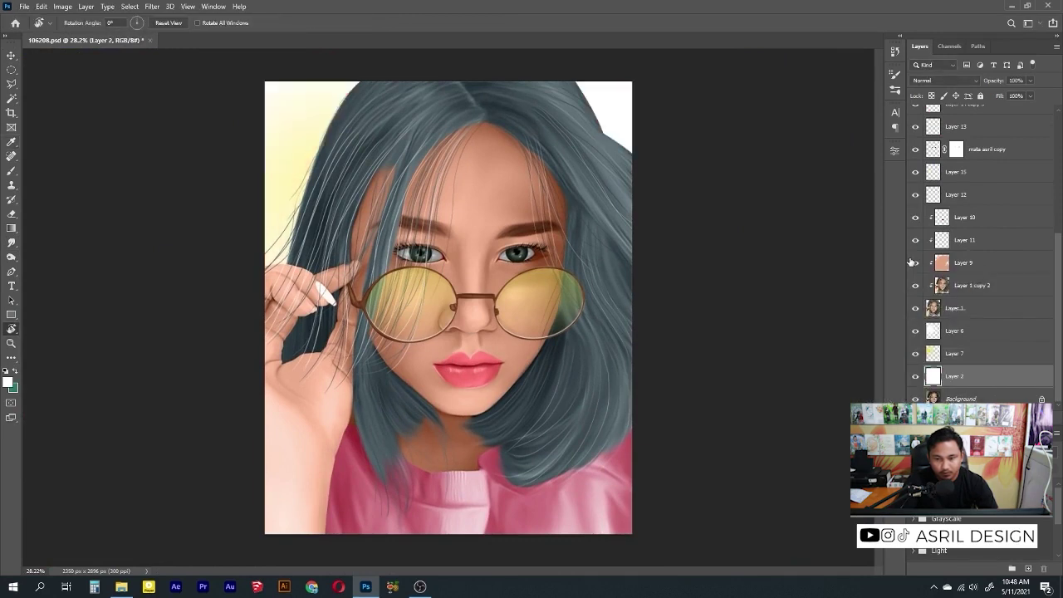
Step: Preview a Color Balance shift of +61 blue on Layer 5 copy to turn the sweater magenta
{"action": "key", "text": "v"}
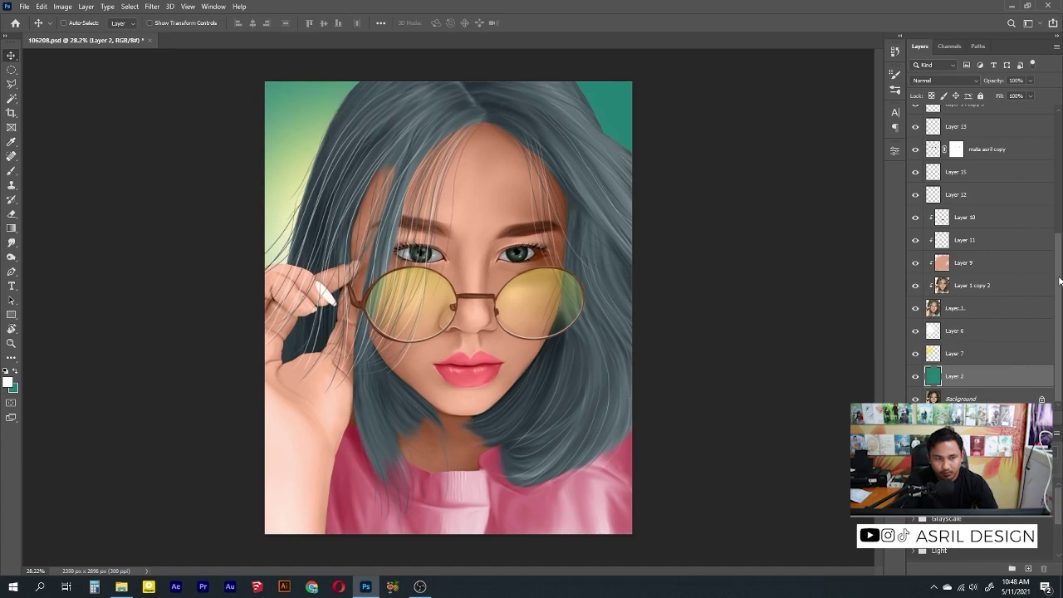
{"action": "scroll", "coordinate": [1060, 282], "scroll_direction": "up", "scroll_amount": 5}
{"action": "left_click", "coordinate": [970, 252]}
{"action": "key", "text": "ctrl+b"}
{"action": "left_click_drag", "start_coordinate": [755, 208], "coordinate": [777, 212]}
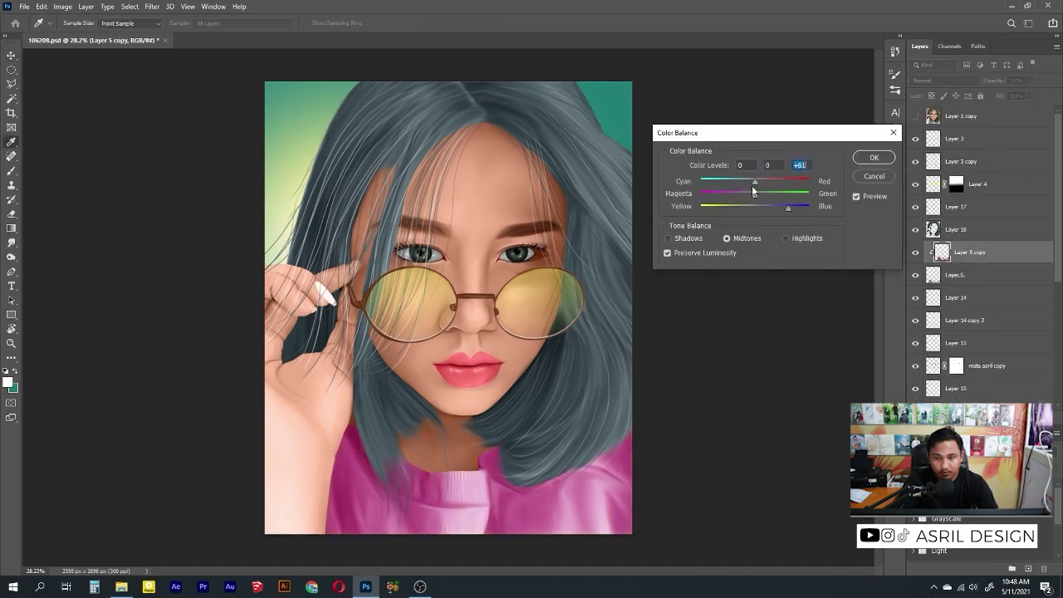
Step: Apply the sweater's magenta balance, then give Layer 10 a +42 Cyan/Red Color Balance shift
{"action": "key", "text": "Return"}
{"action": "scroll", "coordinate": [981, 249], "scroll_direction": "down", "scroll_amount": 3}
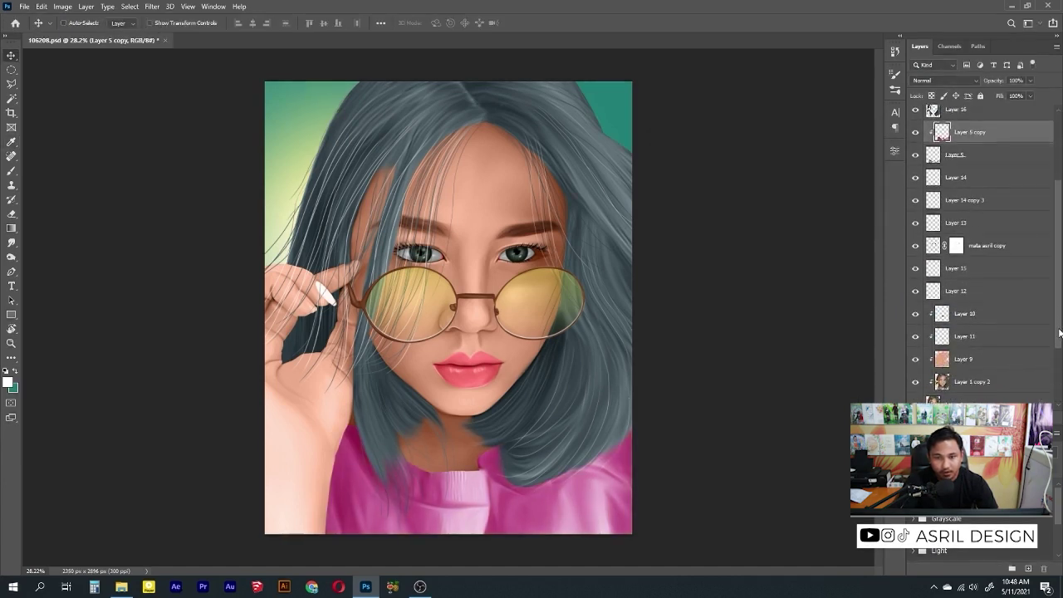
{"action": "left_click", "coordinate": [963, 313]}
{"action": "key", "text": "ctrl+b"}
{"action": "left_click_drag", "start_coordinate": [755, 181], "coordinate": [761, 186]}
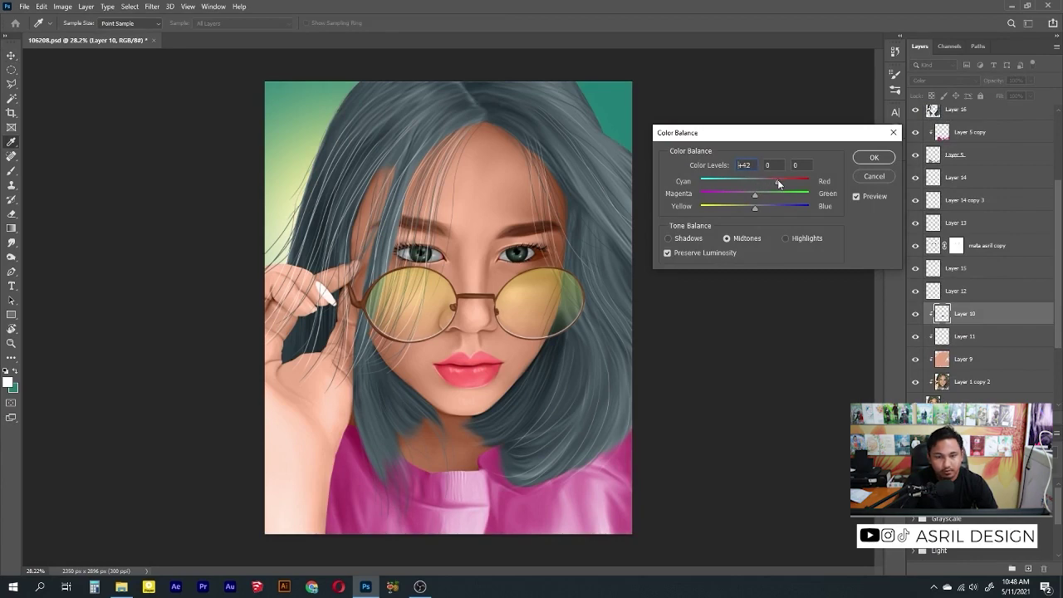
{"action": "left_click", "coordinate": [874, 157]}
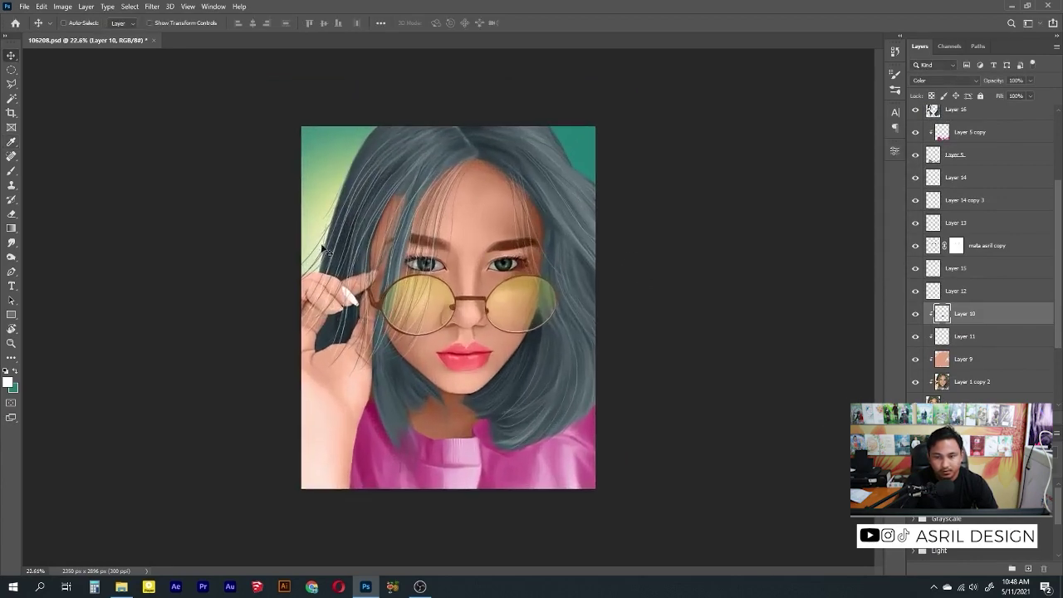
Step: View the finished portrait in full-screen mode without panels
{"action": "key", "text": "f"}
{"action": "key", "text": "f"}
{"action": "scroll", "coordinate": [579, 304], "scroll_direction": "up", "scroll_amount": 2}
{"action": "scroll", "coordinate": [577, 311], "scroll_direction": "up", "scroll_amount": 1}
{"action": "scroll", "coordinate": [576, 317], "scroll_direction": "down", "scroll_amount": 1}
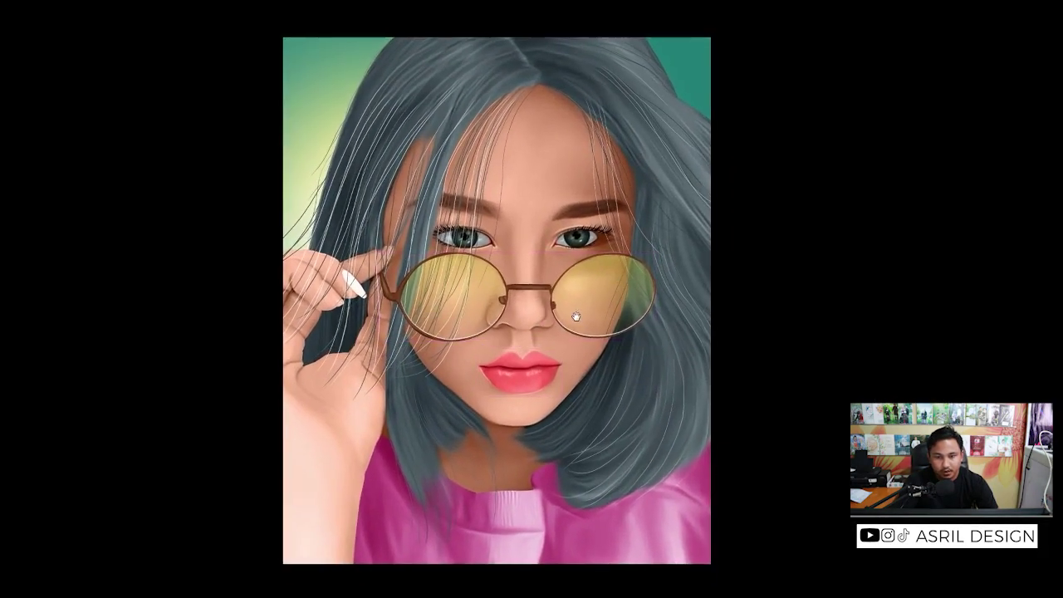